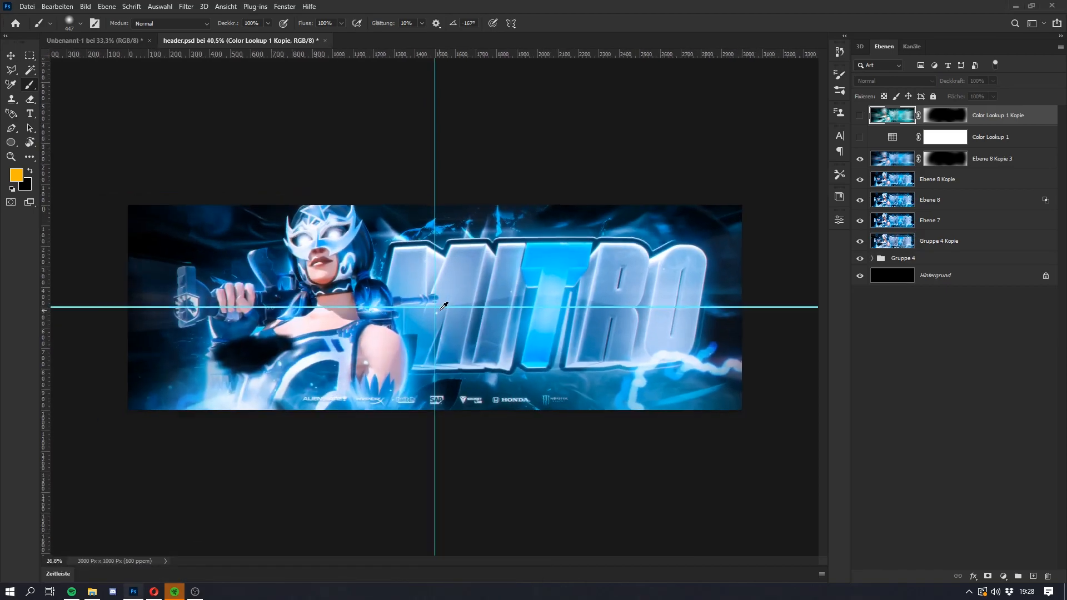
key("super")
key("super")
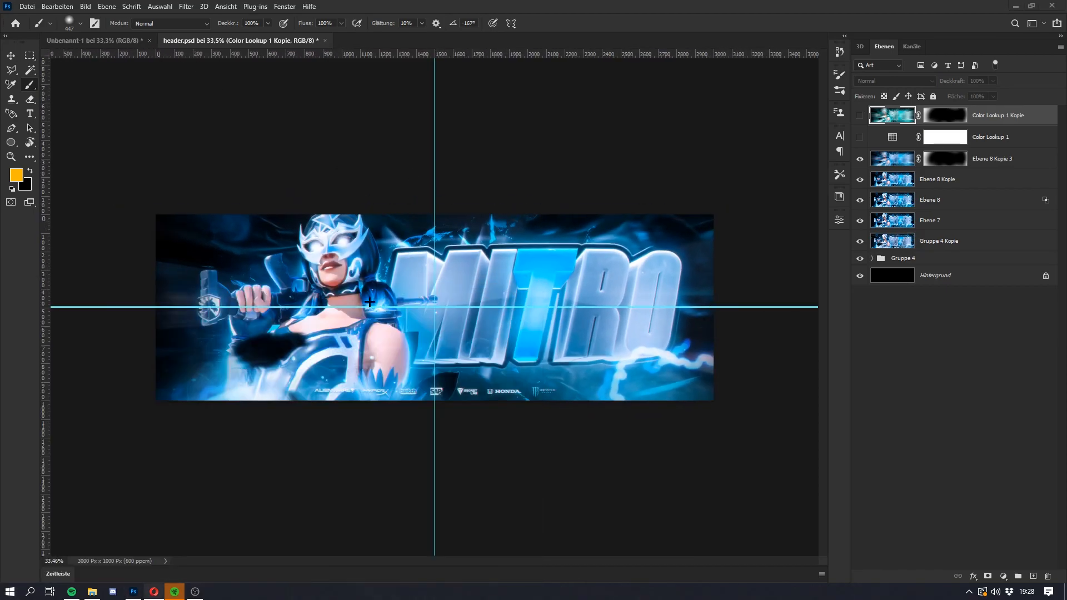
scroll(388, 338, "up", 2)
key("super")
key("super")
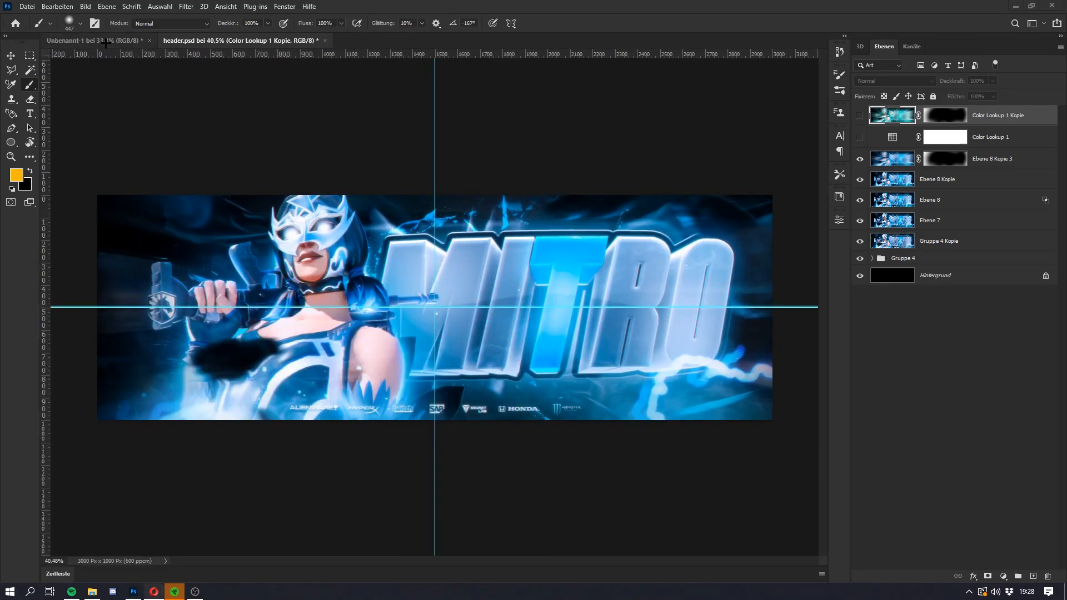
Step: Save the blank black document as a Photoshop file named tutorial in the tutorial folder
left_click(137, 47)
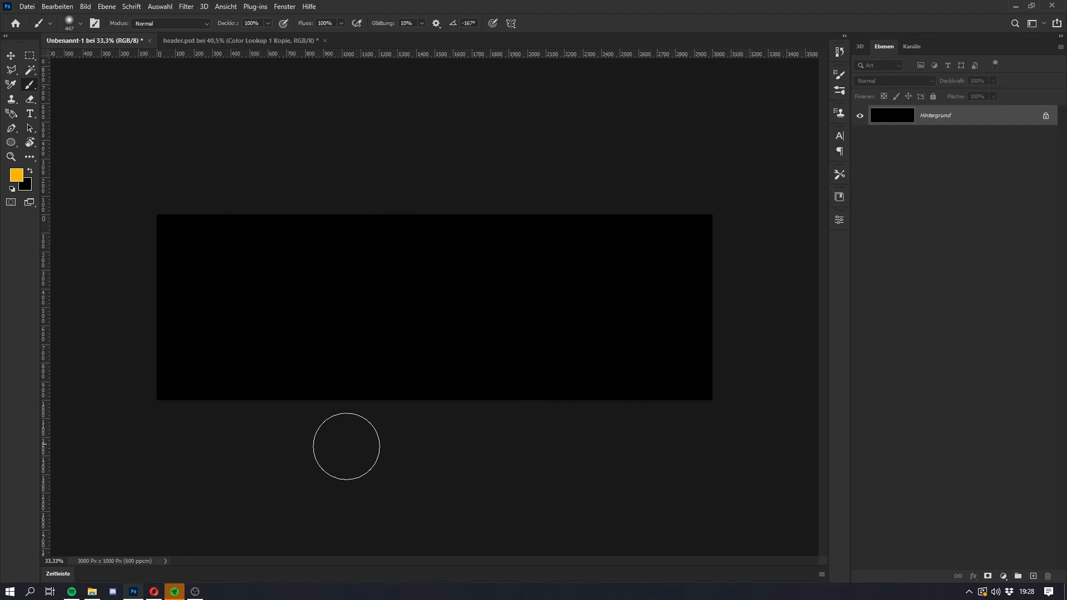
left_click(27, 6)
left_click(62, 137)
left_click(588, 405)
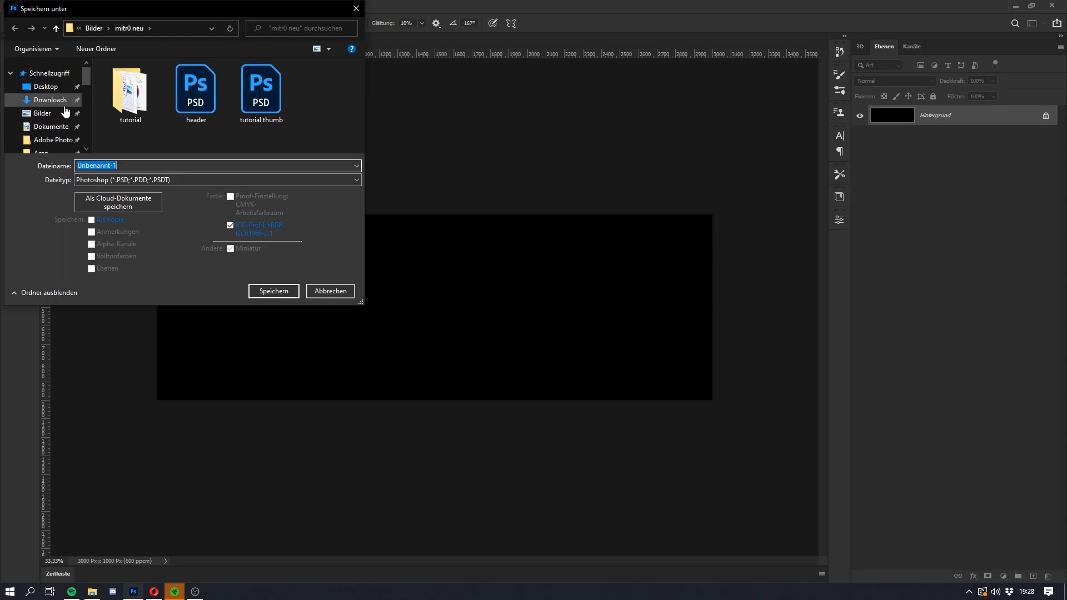
double_click(131, 91)
type("tuto")
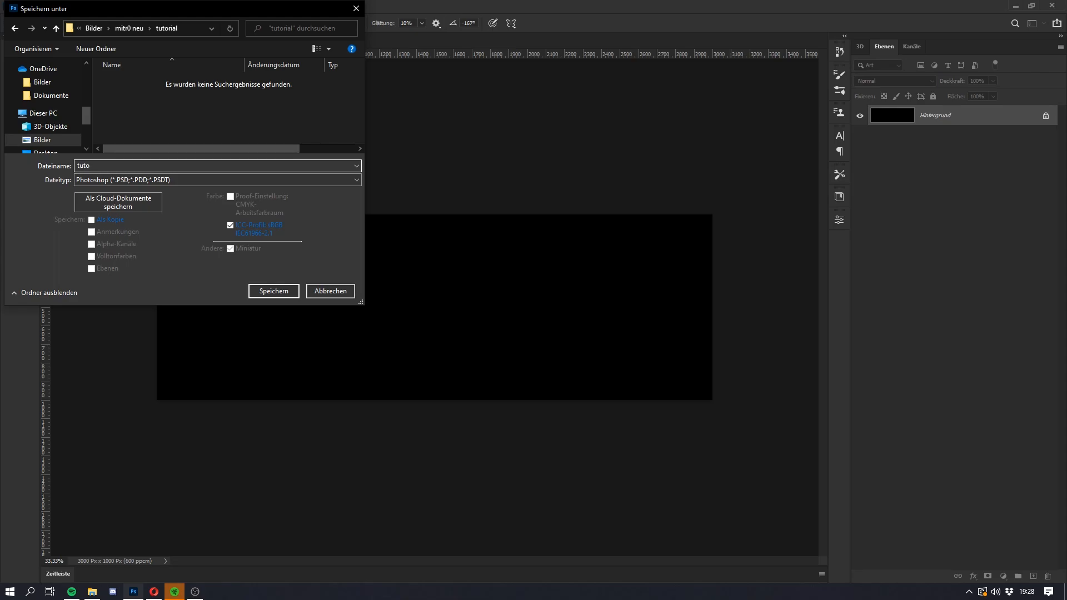
type("rial")
key("Return")
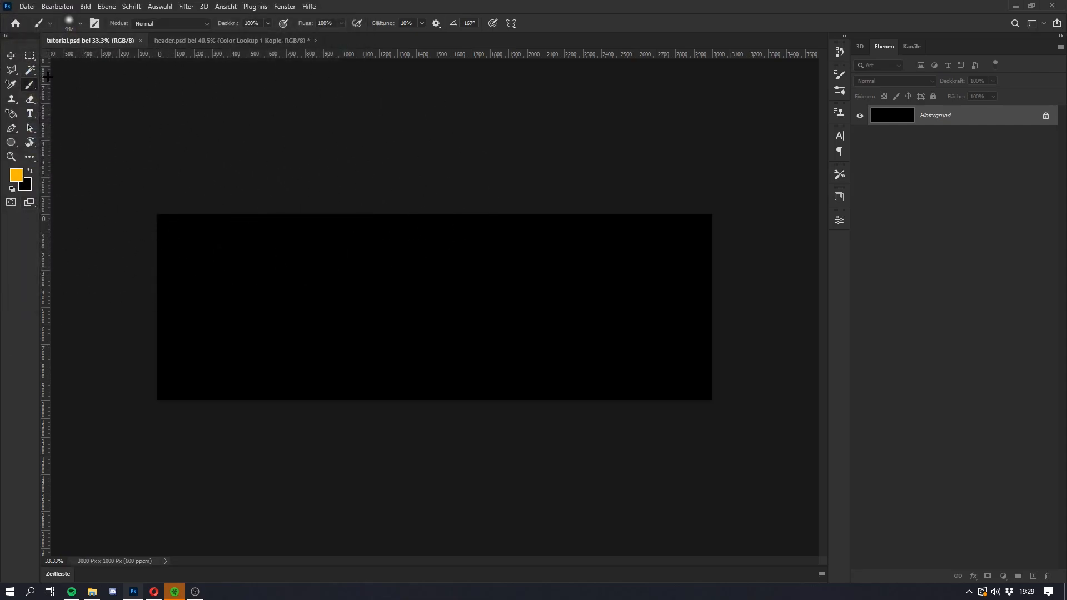
Step: Find the letshe v4.psd file on the computer and open it as a reference
key("super")
type("letshe")
left_click(88, 346)
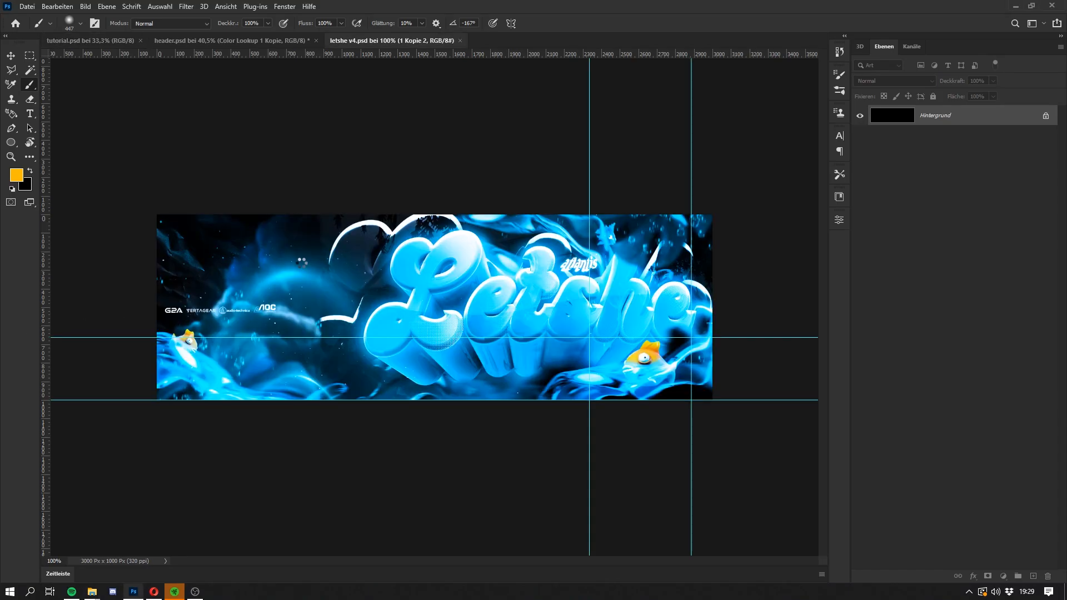
key("super")
key("super")
Step: Switch to the browser and look through the finished banners in the FORTNITE HEADER project on Behance
left_click(155, 590)
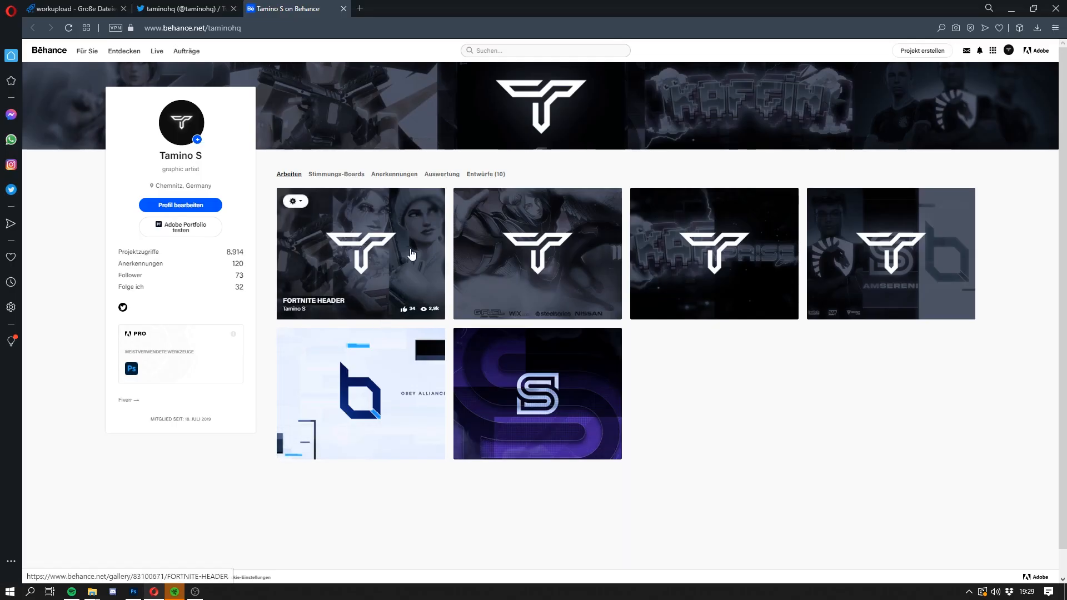
left_click(409, 250)
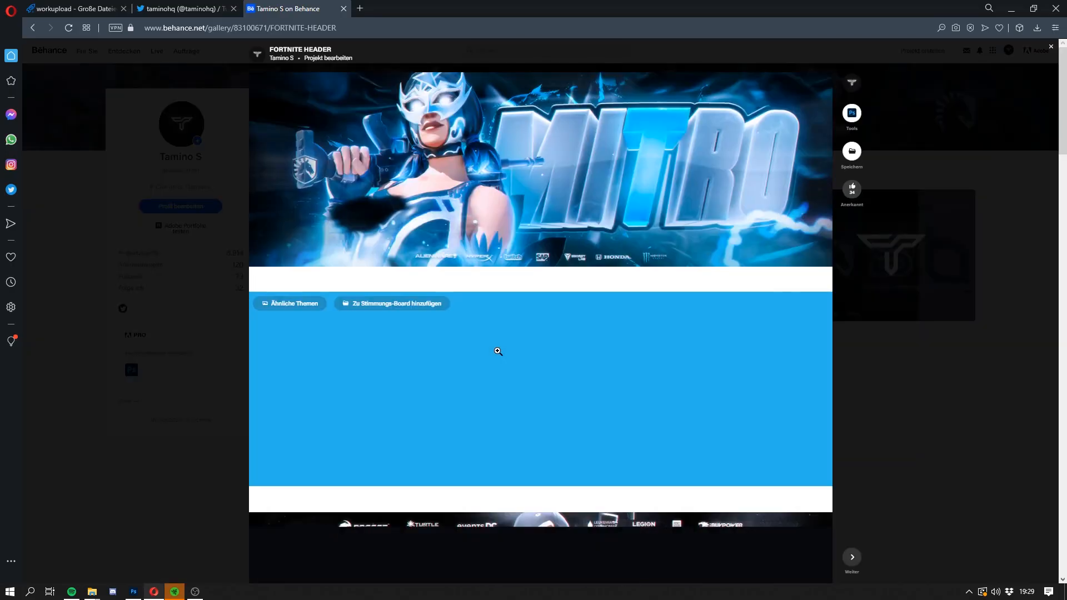
scroll(498, 352, "down", 10)
scroll(500, 354, "down", 15)
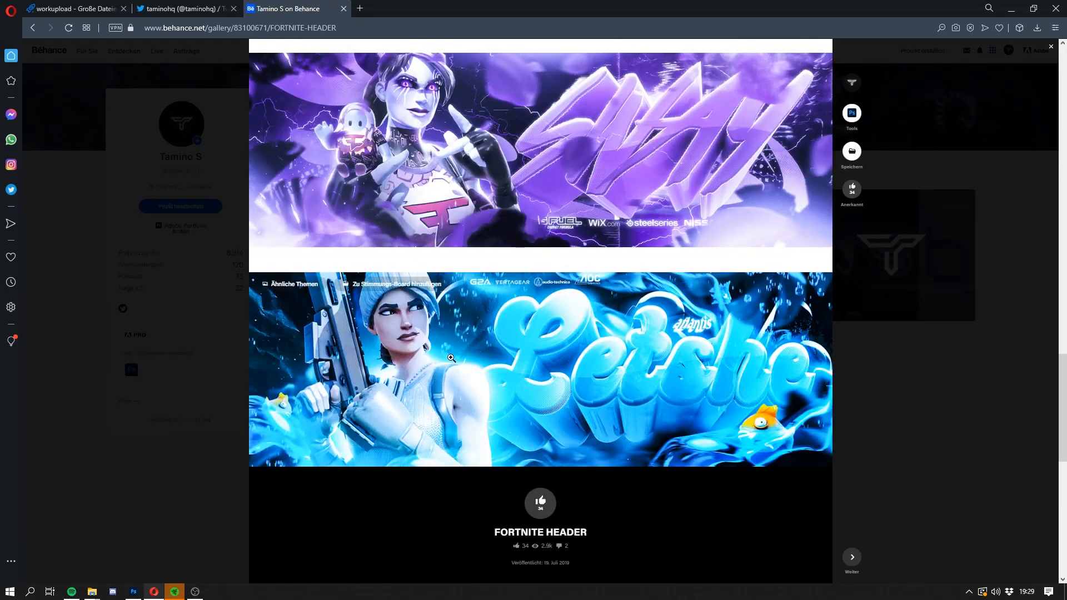
Step: Switch back to Photoshop and look through the layer stack of letshe v4.psd
left_click(134, 591)
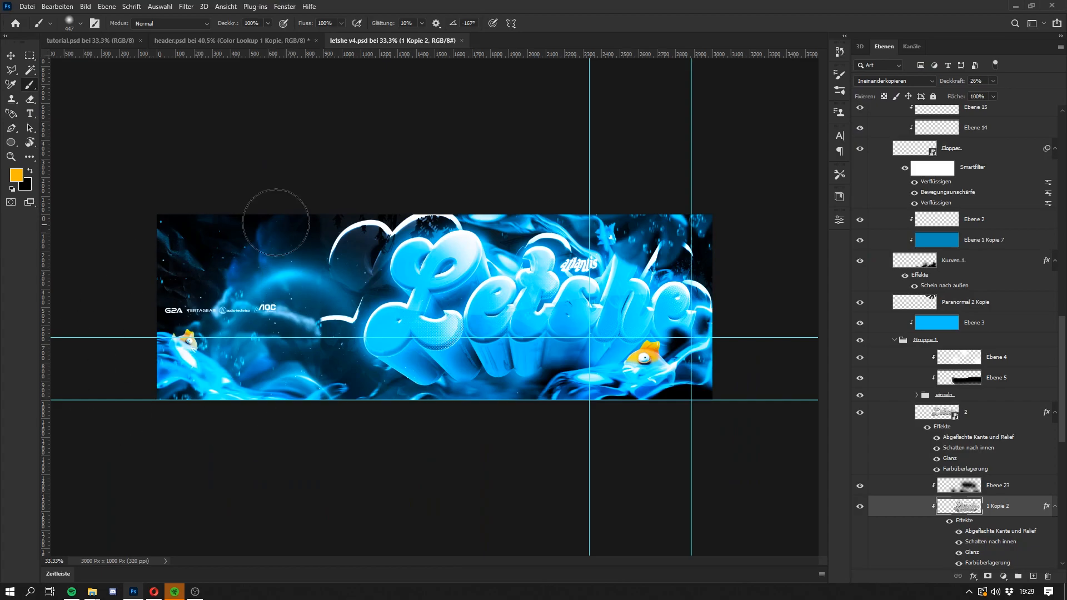
scroll(846, 261, "up", 5)
scroll(845, 261, "up", 1)
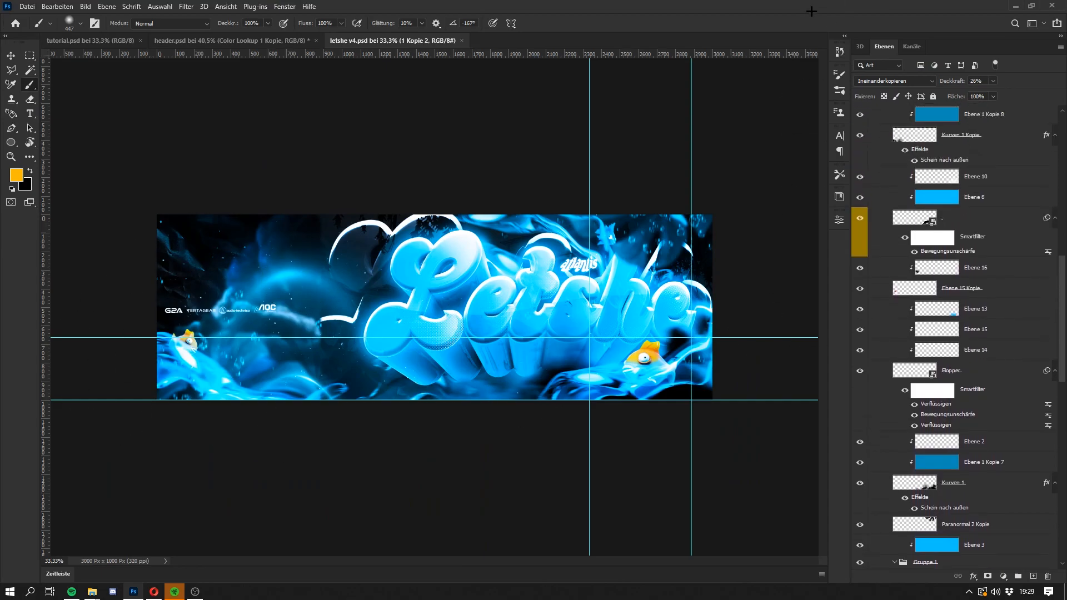
Step: Place the mitr0 character render in tutorial.psd and position it on the left half of the canvas
left_click(154, 591)
left_click_drag(544, 4, 0, 333)
left_click(127, 40)
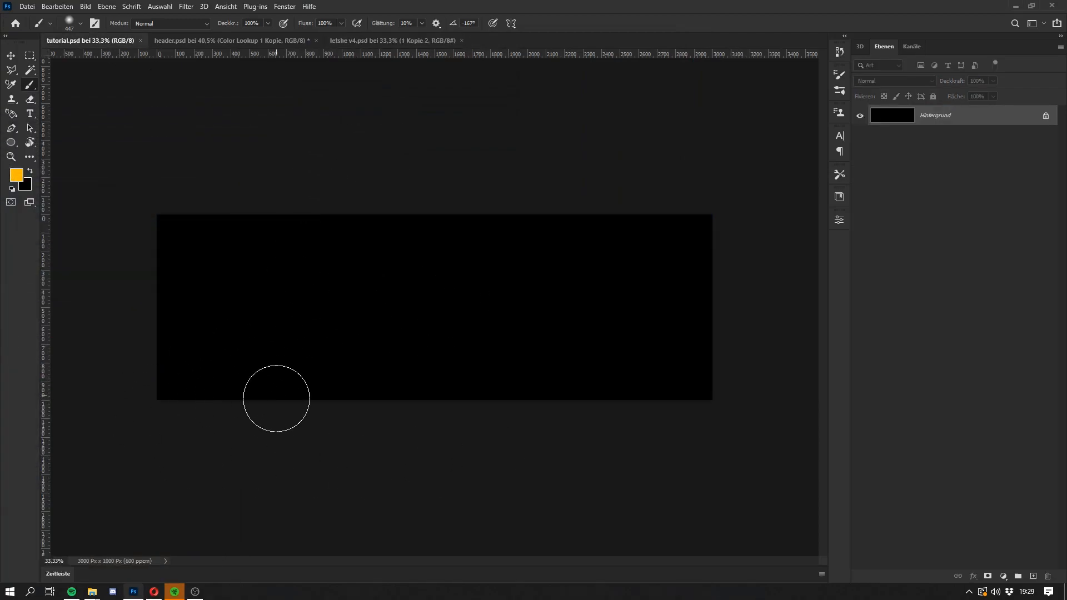
left_click_drag(0, 311, 489, 297)
left_click_drag(428, 346, 333, 346)
key("Return")
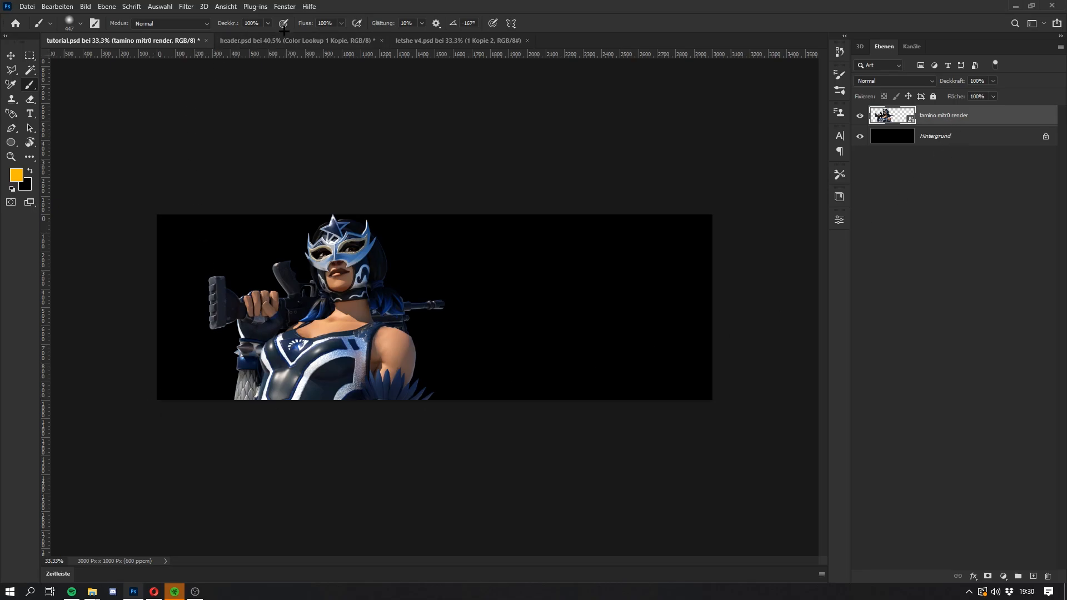
Step: Close letshe v4.psd and copy the cc adjustment group from Gruppe 4 of header.psd into tutorial.psd
left_click(444, 42)
left_click(345, 42)
left_click(525, 40)
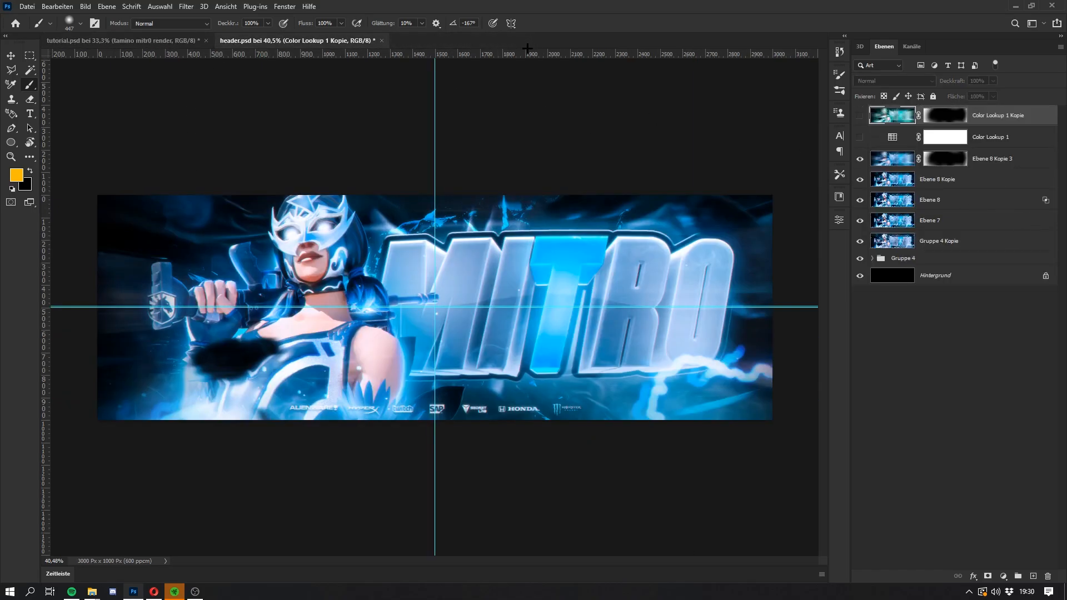
left_click(873, 259)
left_click_drag(938, 278, 444, 287)
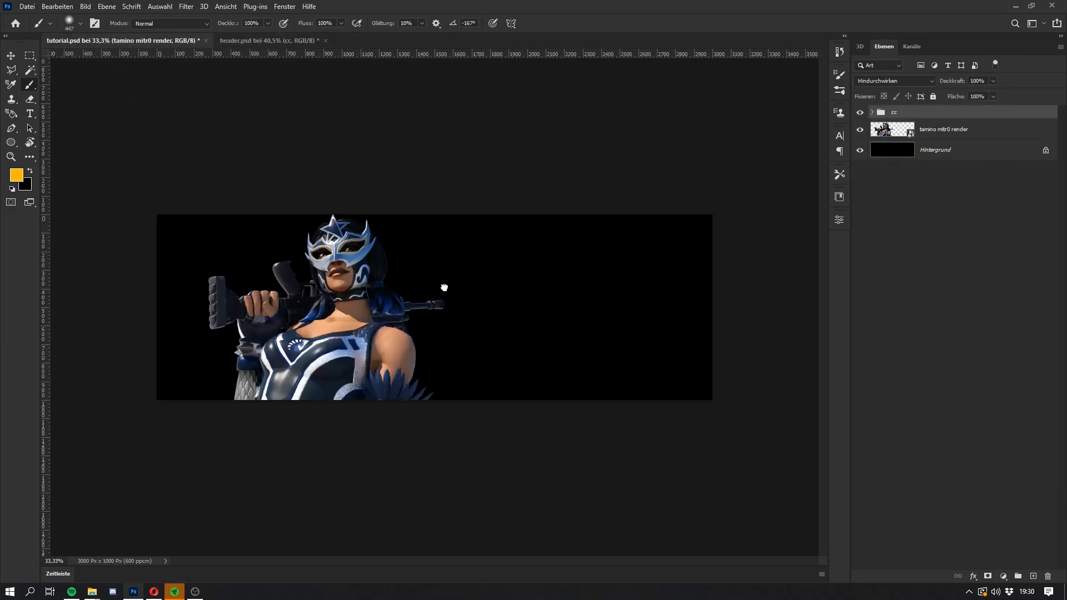
Step: Examine the Dynamik, Kurven and Fotofilter adjustment layers inside the cc group, and collapse the group
left_click(872, 113)
left_click(914, 131)
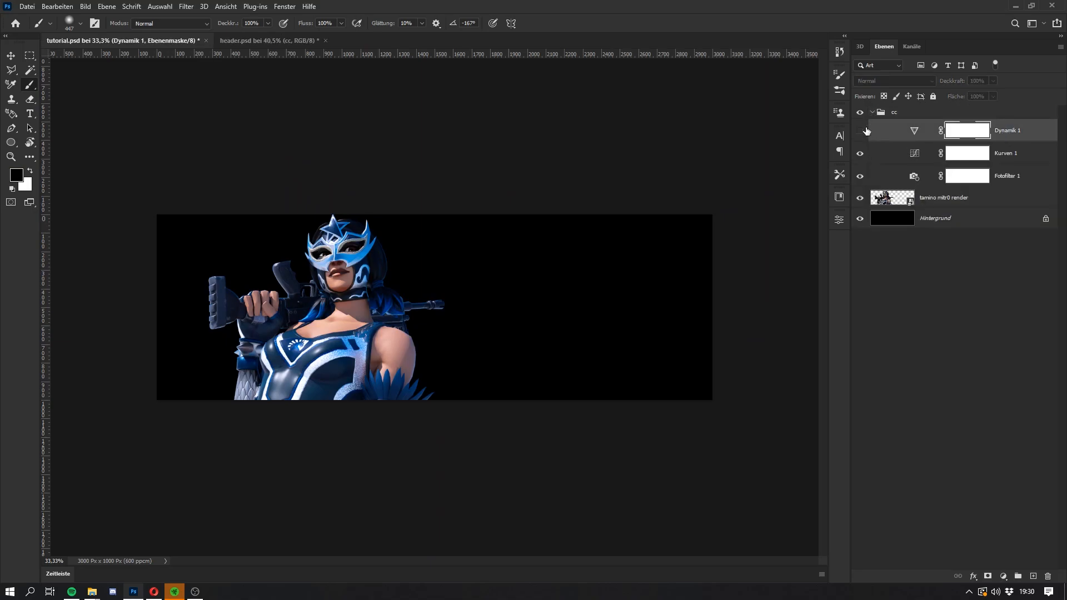
double_click(914, 132)
left_click(915, 155)
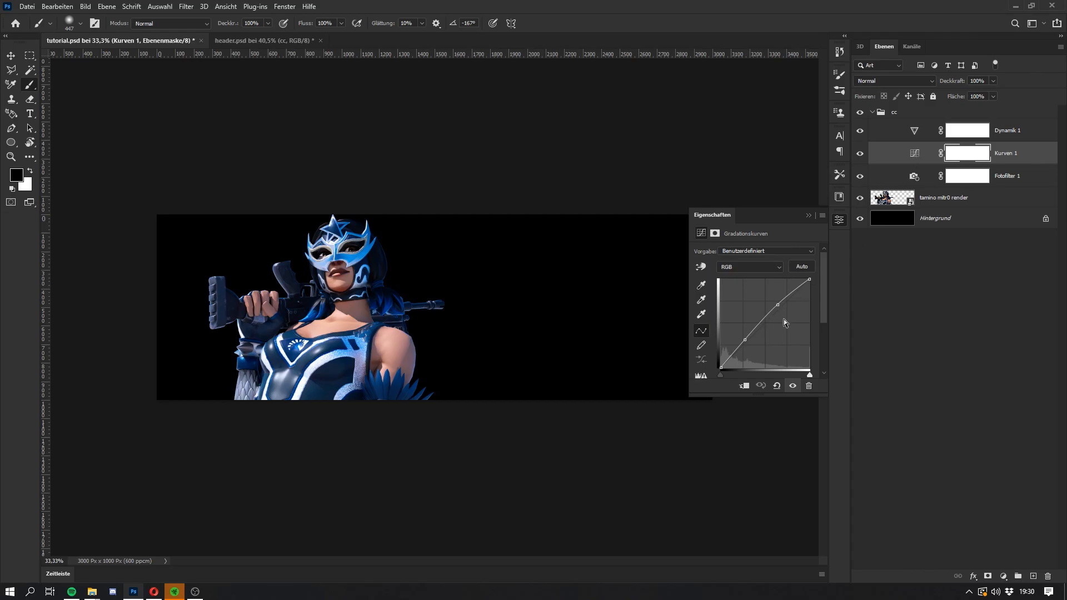
left_click(1029, 132)
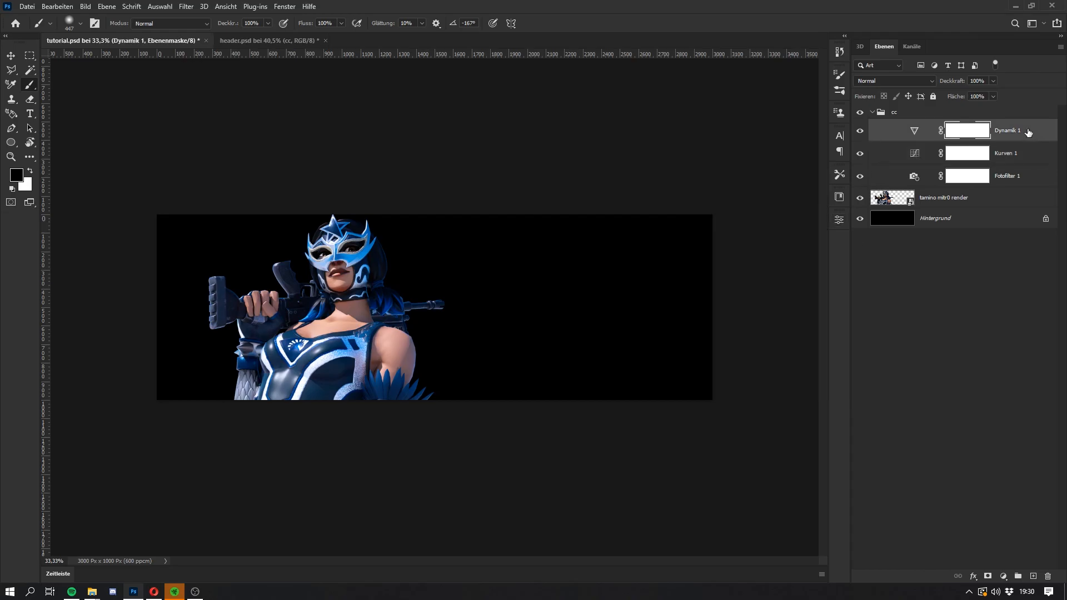
left_click(914, 176)
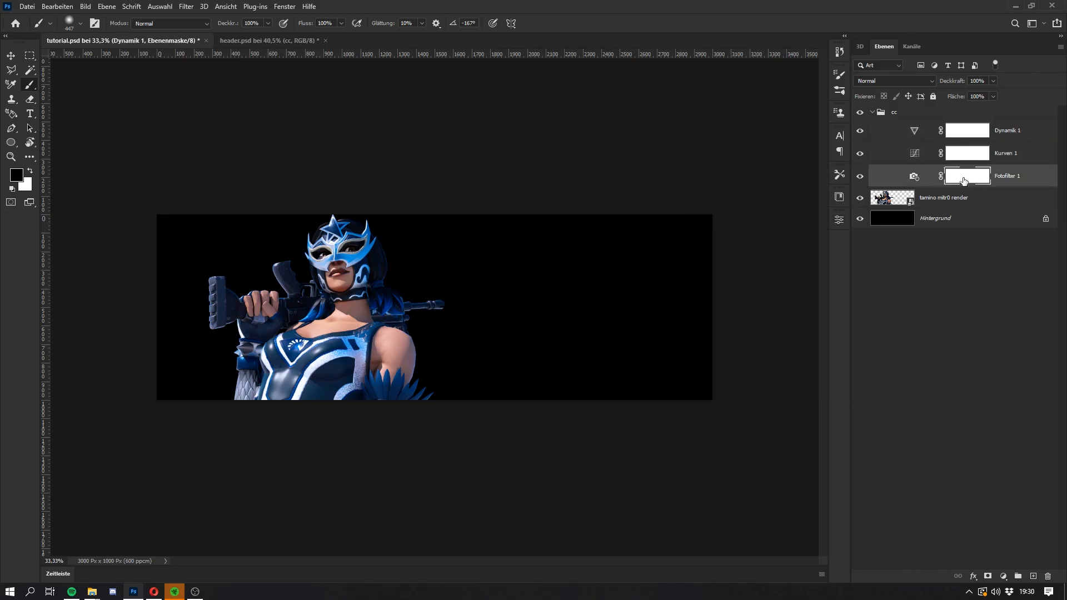
double_click(916, 177)
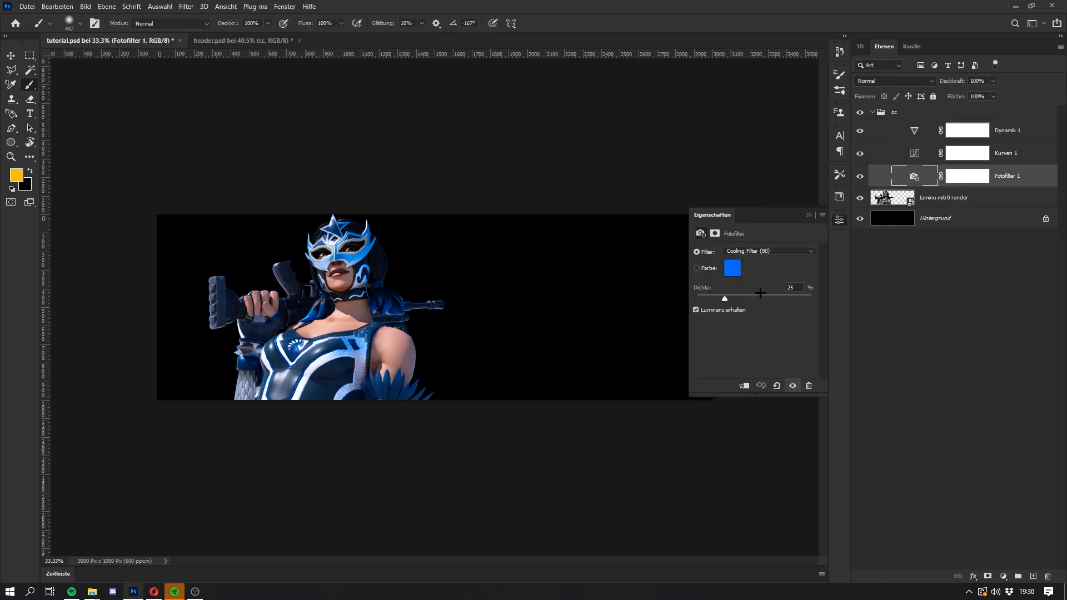
left_click(1023, 178)
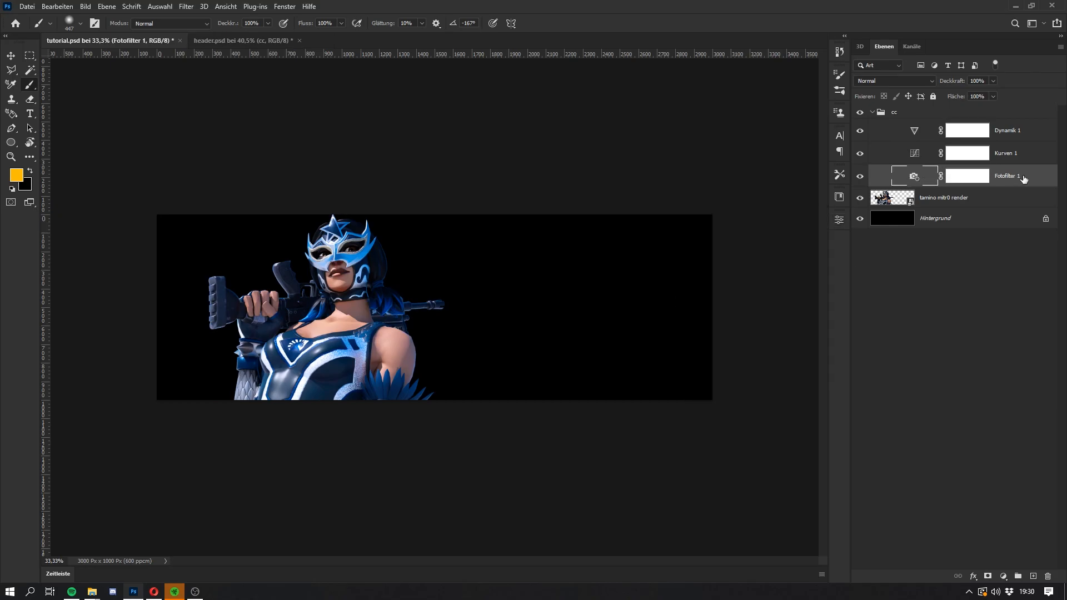
left_click(870, 113)
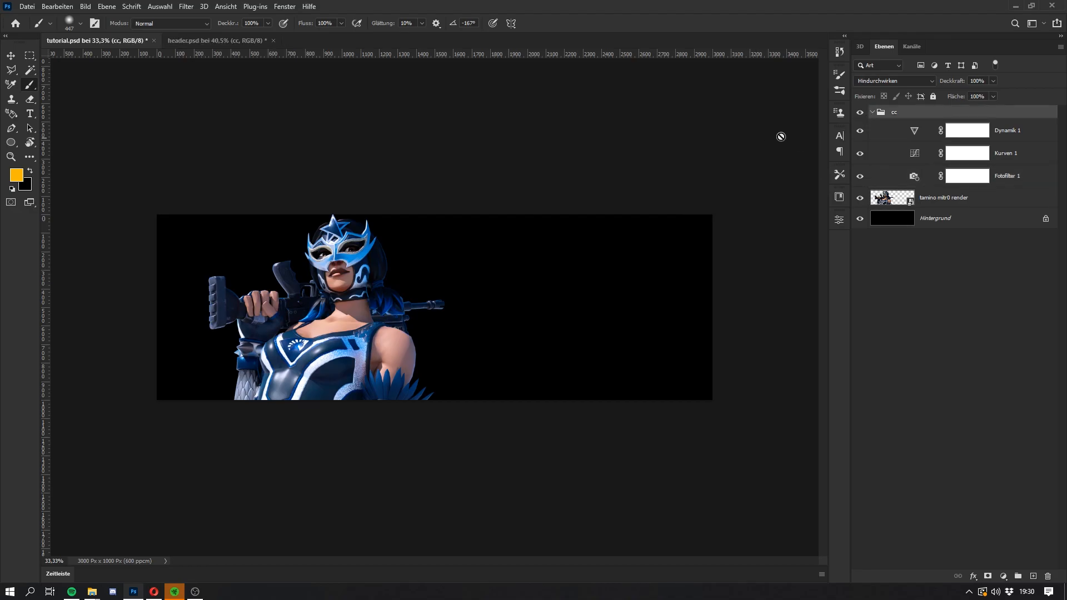
left_click(872, 113)
Step: Add a colorizing Farbton/Sättigung adjustment above the render with hue 183, saturation 100 and lightness +84
key("alt+bracketleft")
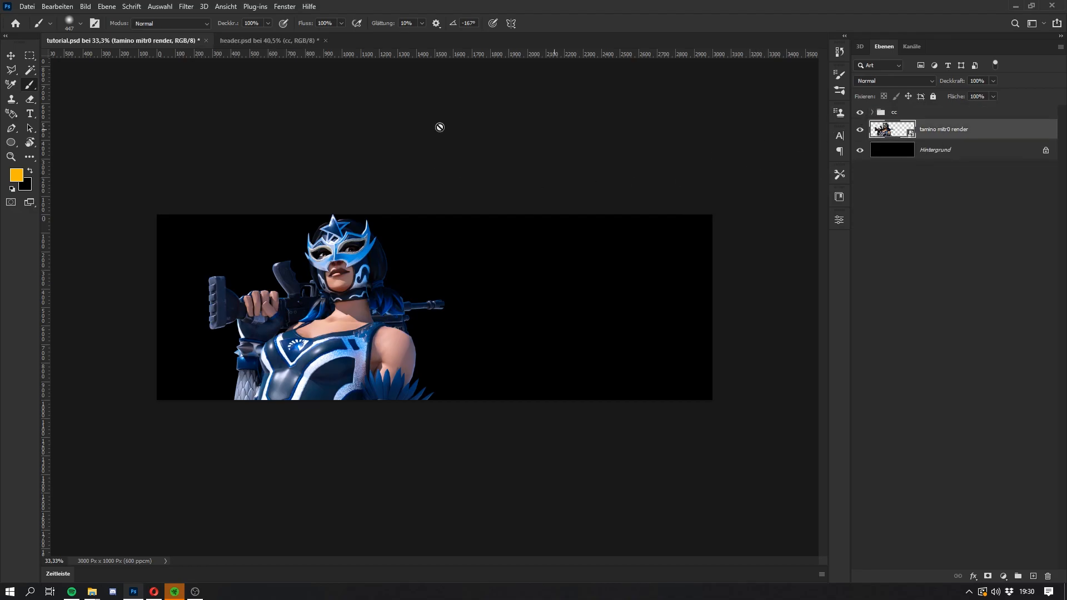
left_click(1004, 577)
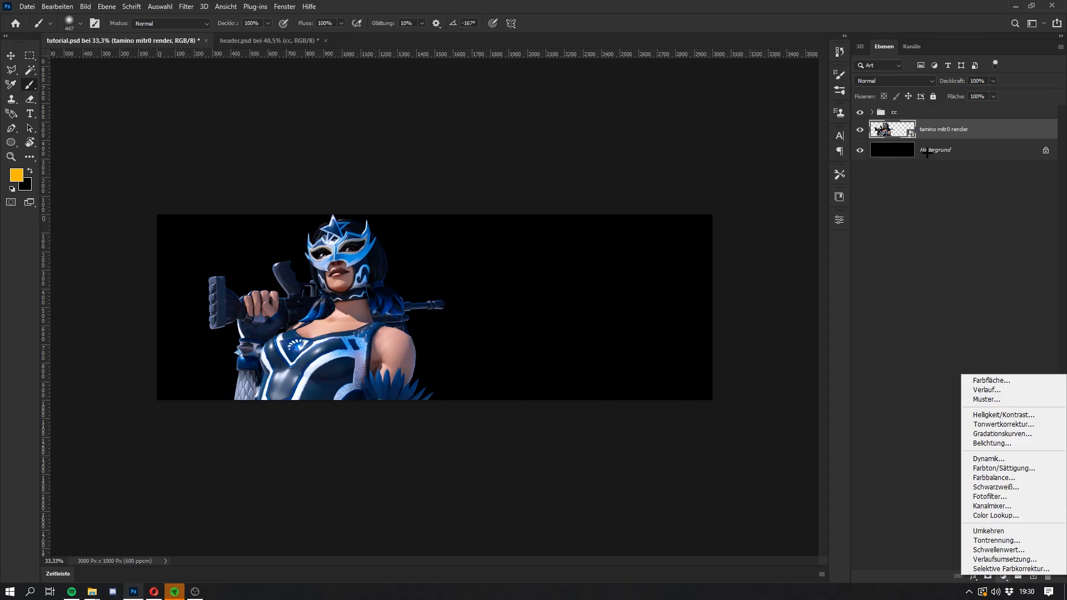
left_click(1002, 468)
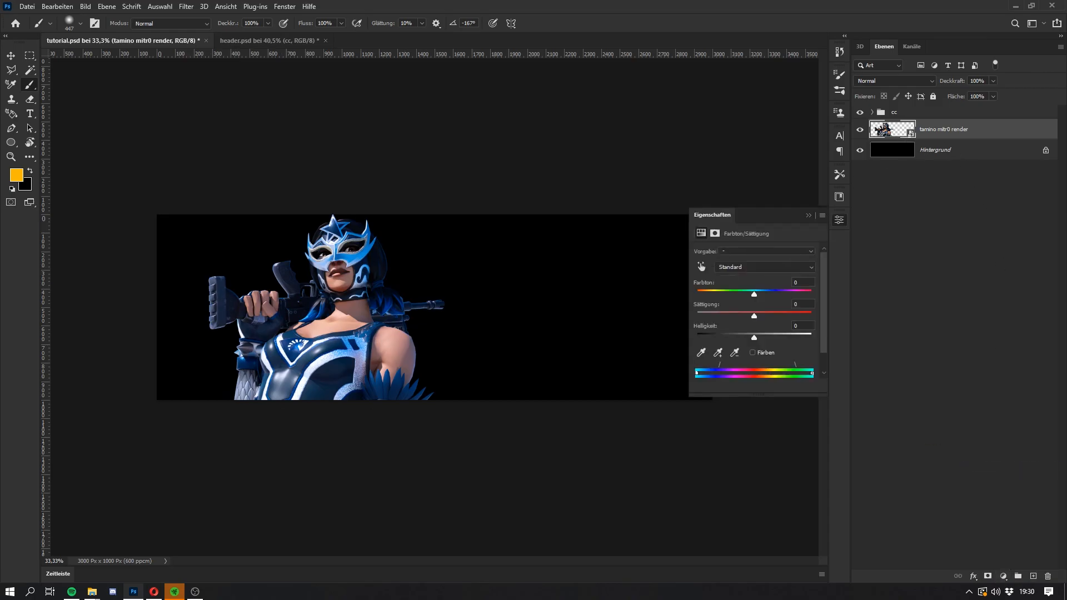
left_click(753, 352)
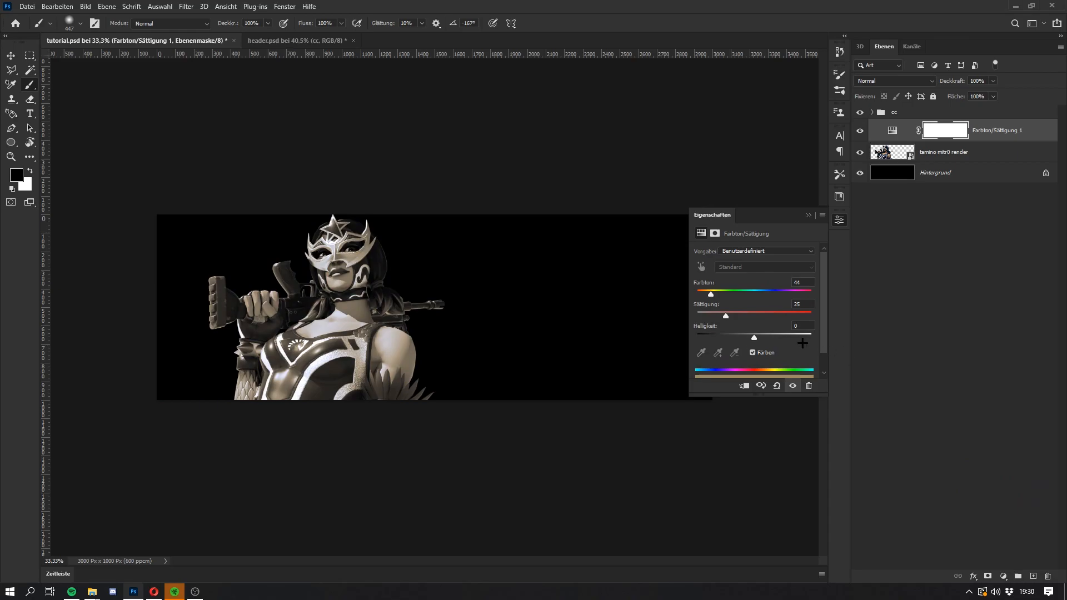
left_click_drag(740, 312, 811, 314)
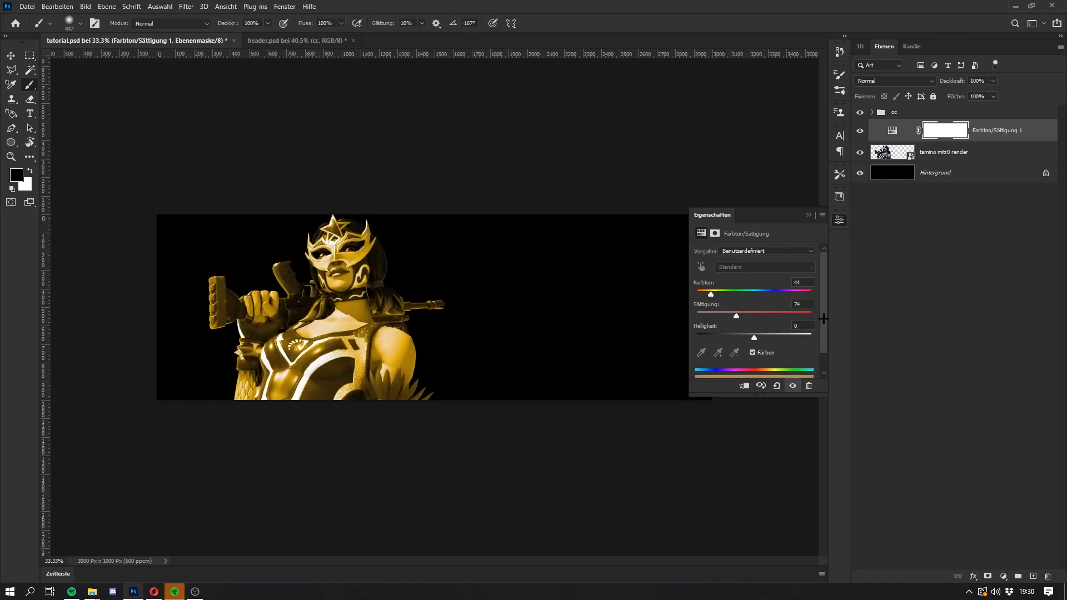
left_click(754, 292)
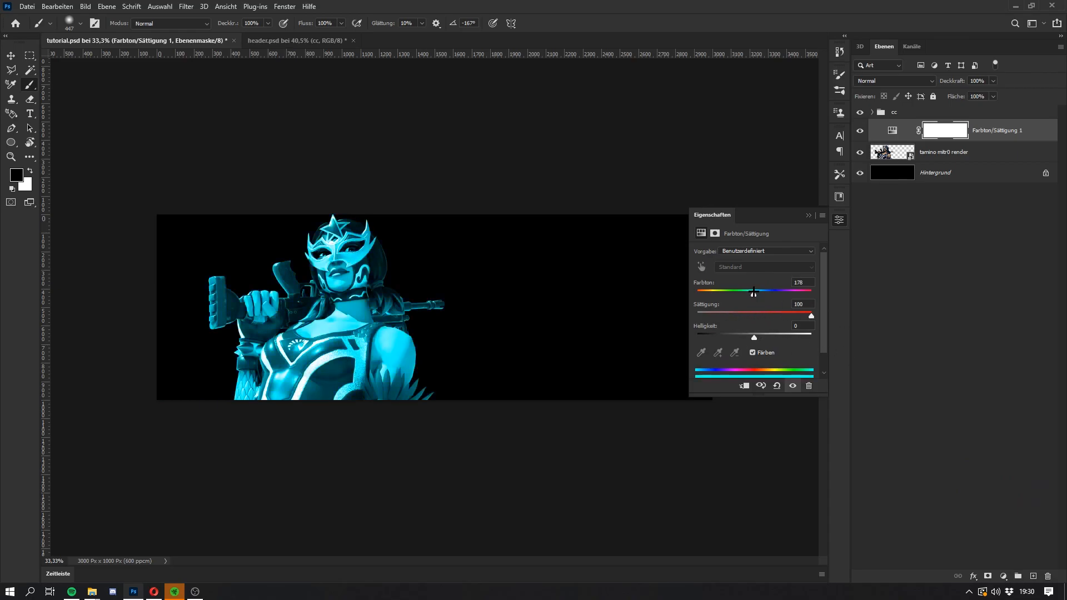
left_click(804, 334)
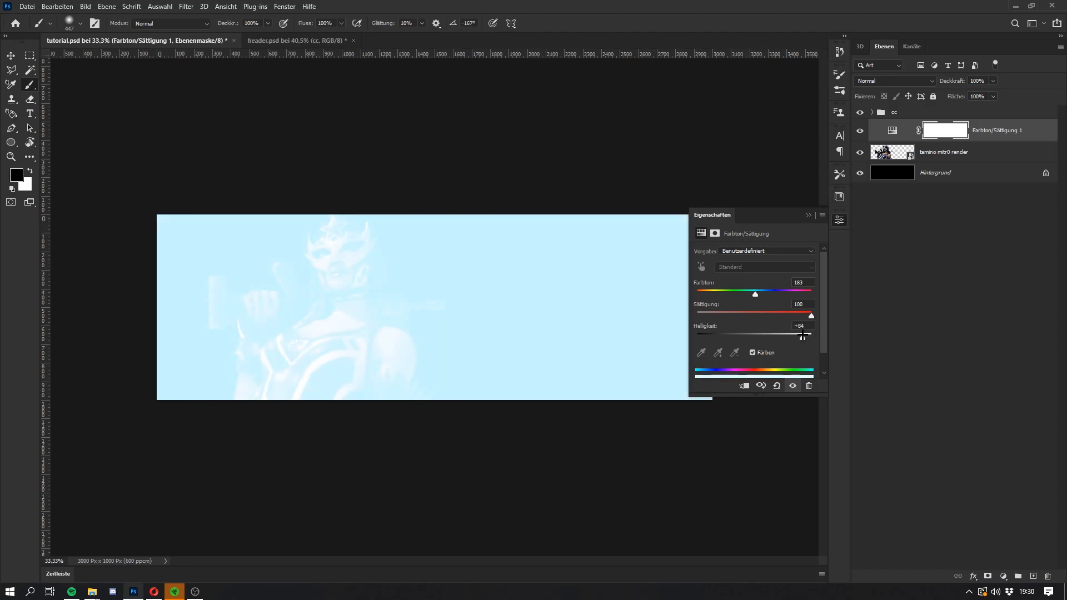
left_click(804, 215)
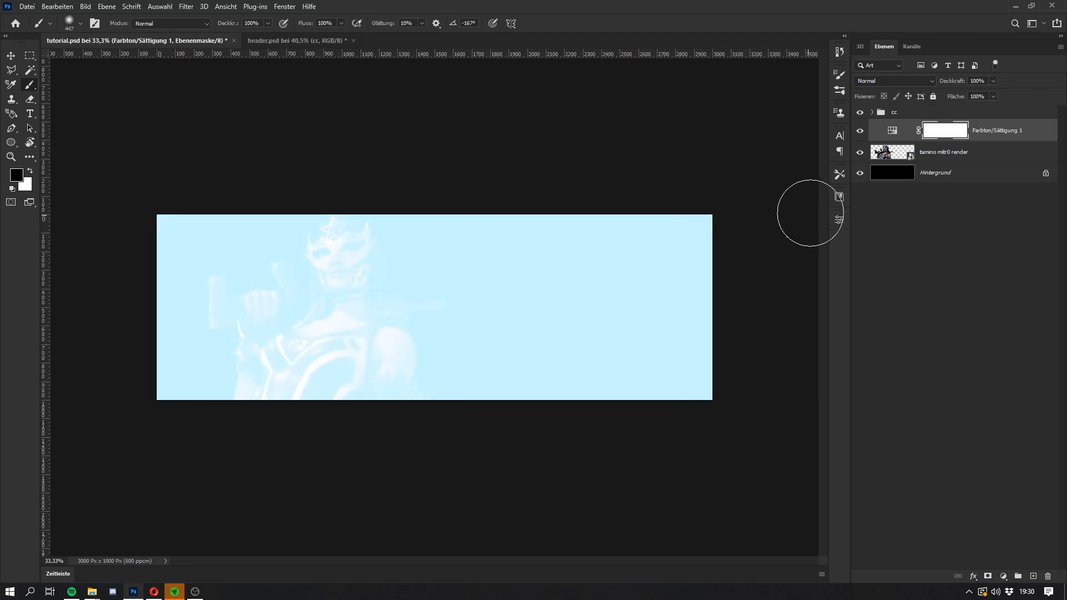
Step: Set the Farbton/Sättigung layer's blend mode to Linear abw. (Add.) and invert its mask to black
left_click(894, 80)
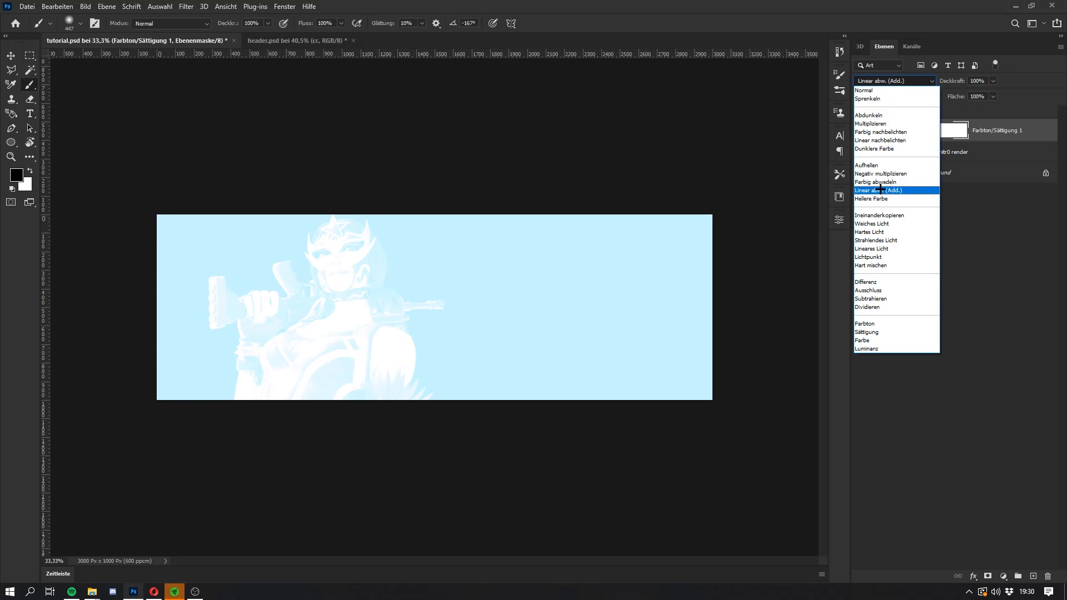
left_click(877, 191)
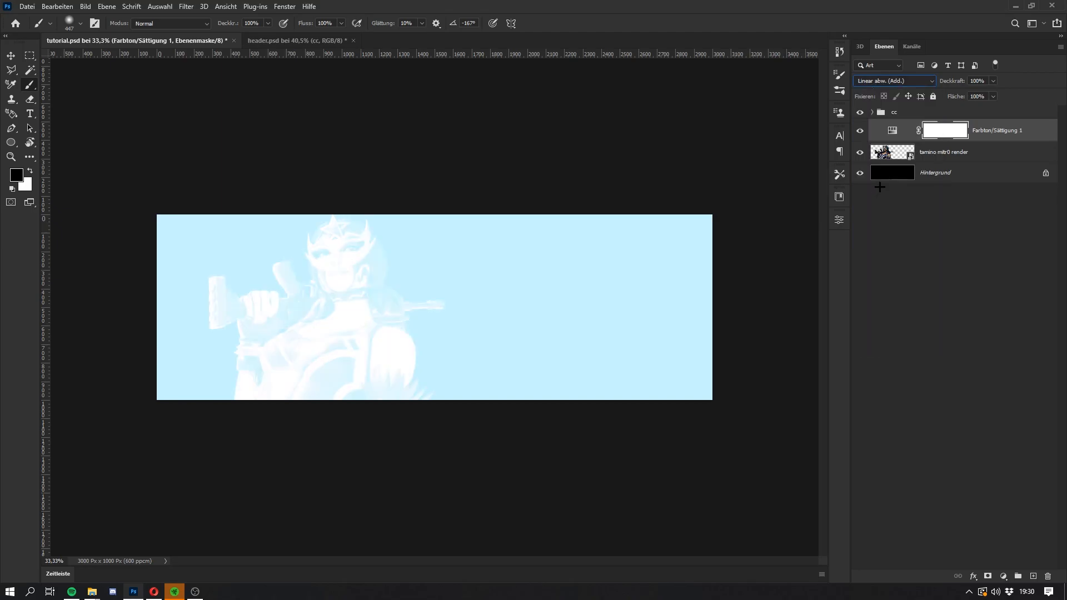
left_click(897, 81)
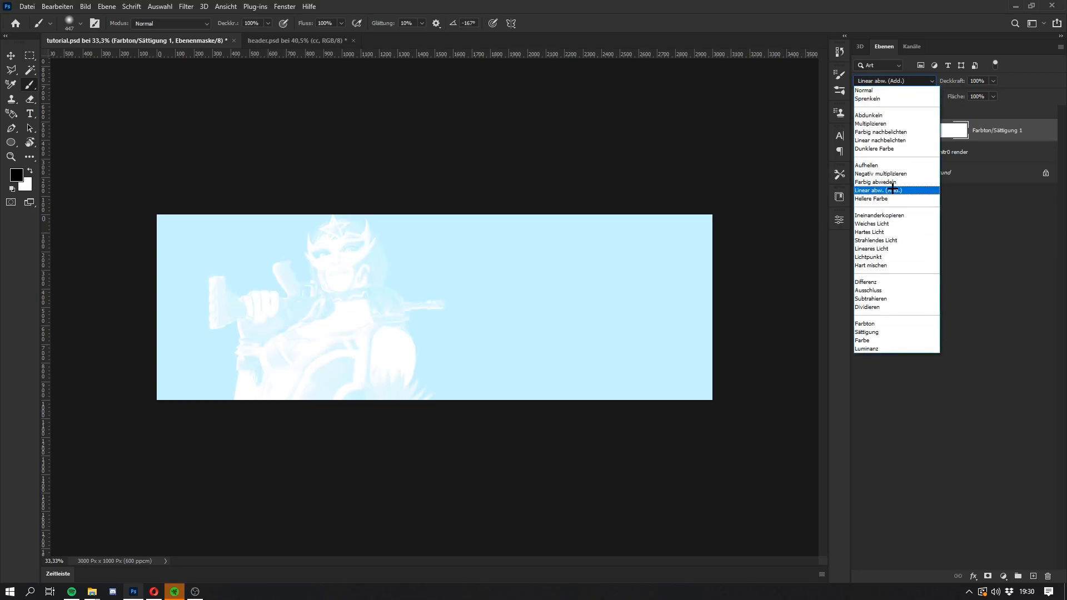
left_click(893, 189)
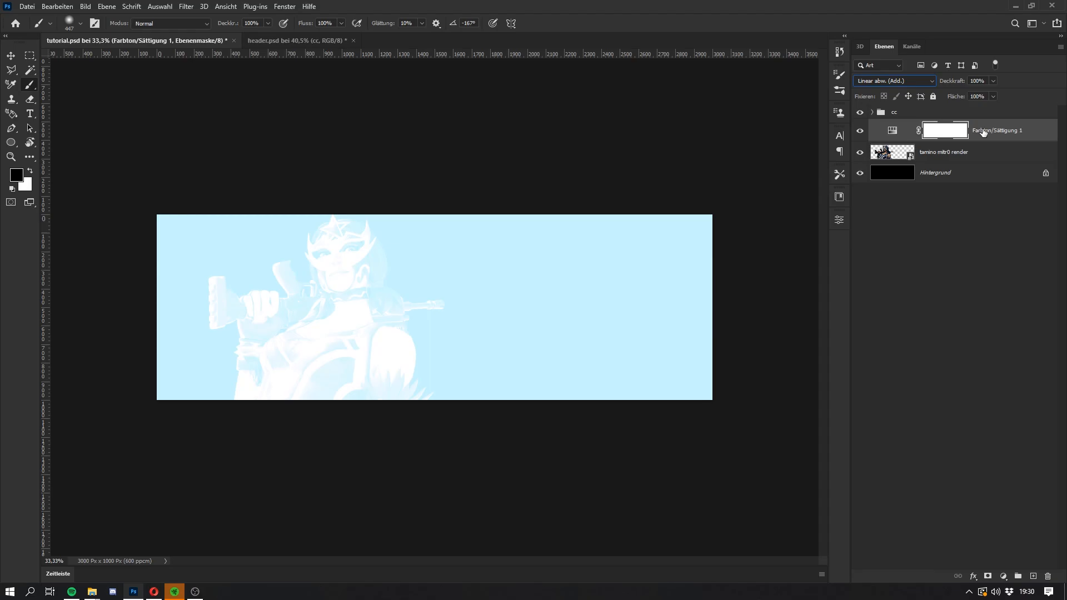
key("ctrl+i")
scroll(384, 388, "up", 3)
key("super")
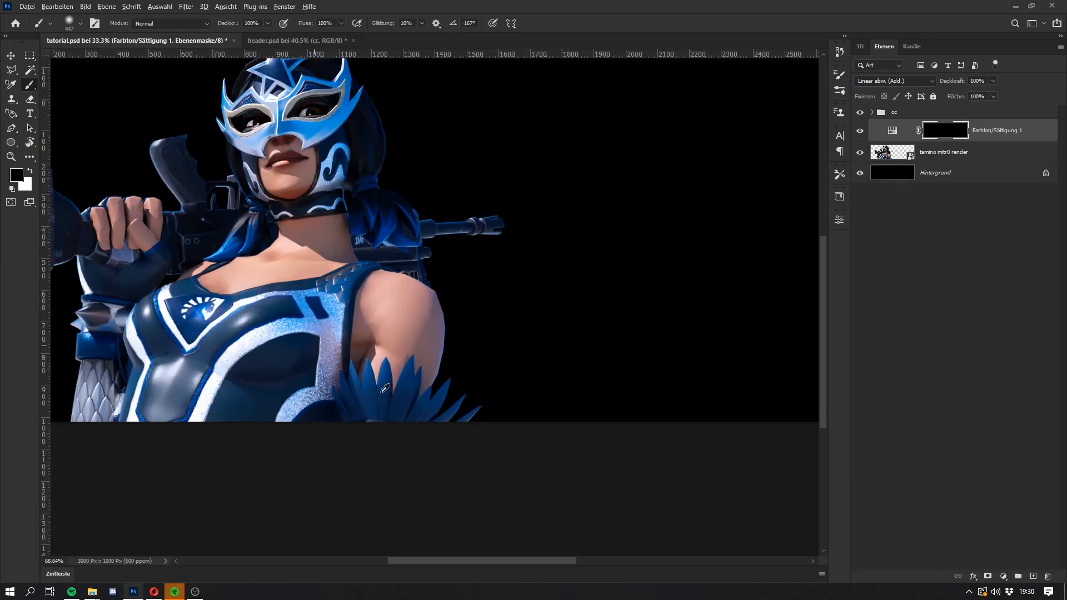
Step: Swap the painting colours so white is the foreground for the Farbton/Sättigung 1 mask
key("super")
scroll(479, 302, "down", 2)
key("ctrl+0")
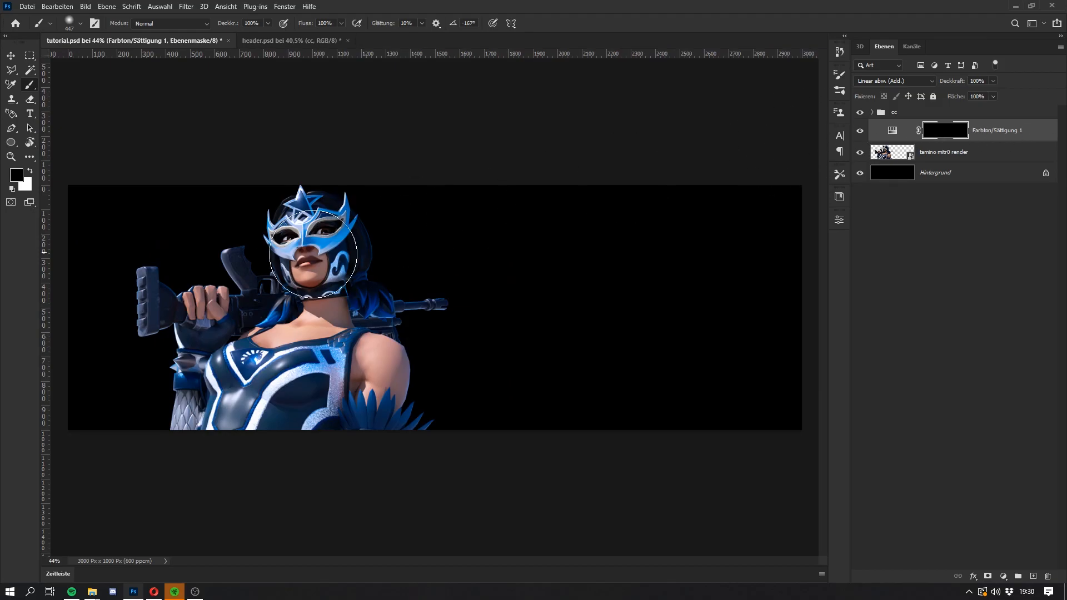
key("x")
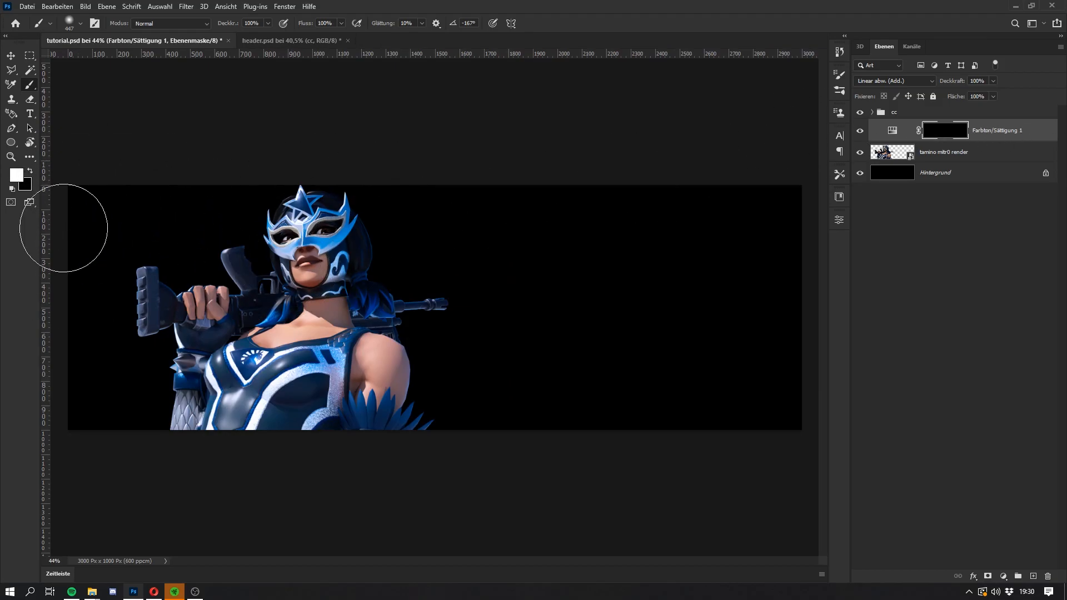
Step: Try painting a white glow spot over the feather cuff on the Farbton/Sättigung 1 mask, and undo it
scroll(356, 408, "up", 3)
left_click_drag(378, 410, 347, 406)
left_click(376, 436)
key("super")
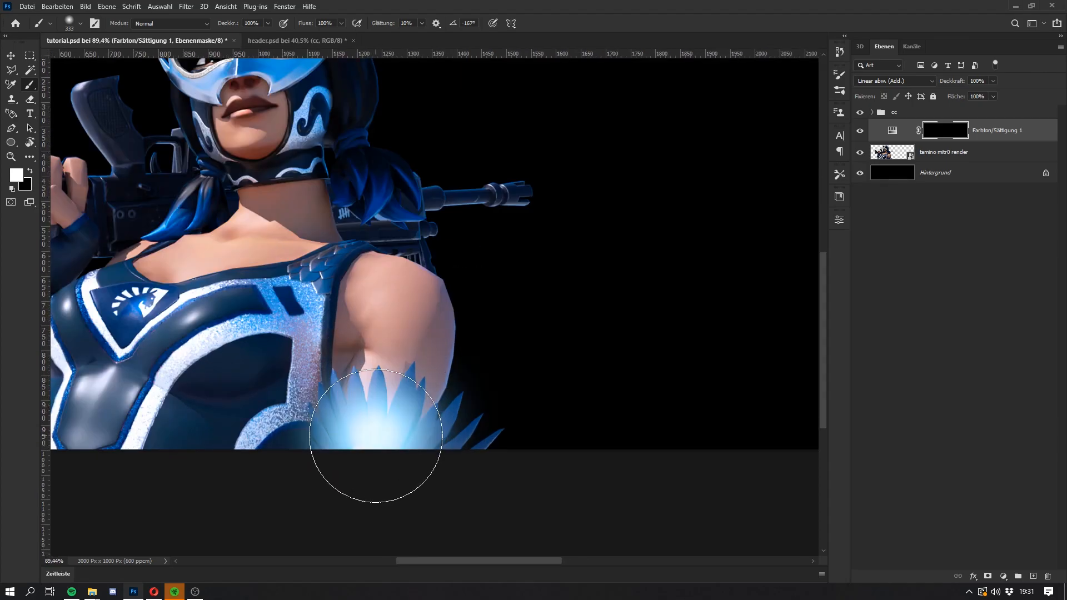
key("super")
key("ctrl+z")
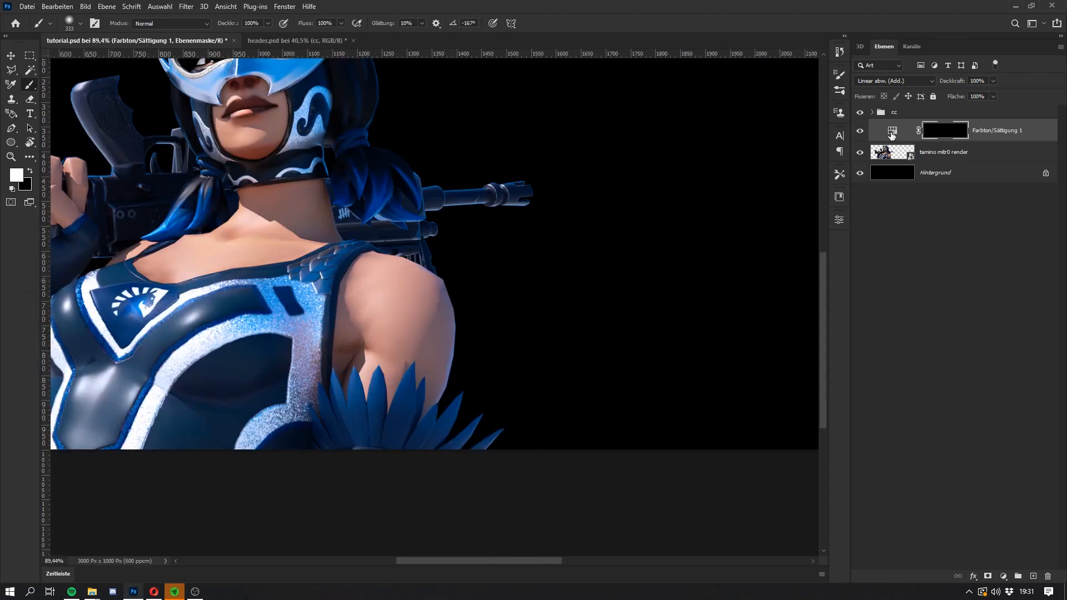
Step: Lower the Farbton/Sättigung 1 adjustment's lightness to +70 and make its mask active again
left_click(892, 130)
left_click(840, 220)
left_click_drag(796, 336, 794, 337)
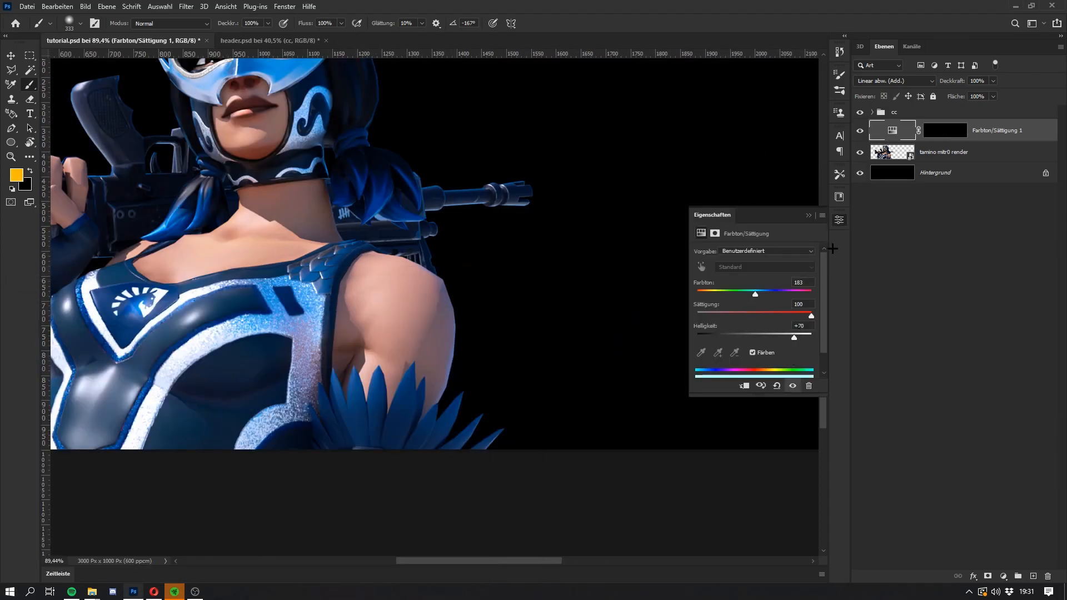
left_click(809, 215)
left_click(945, 130)
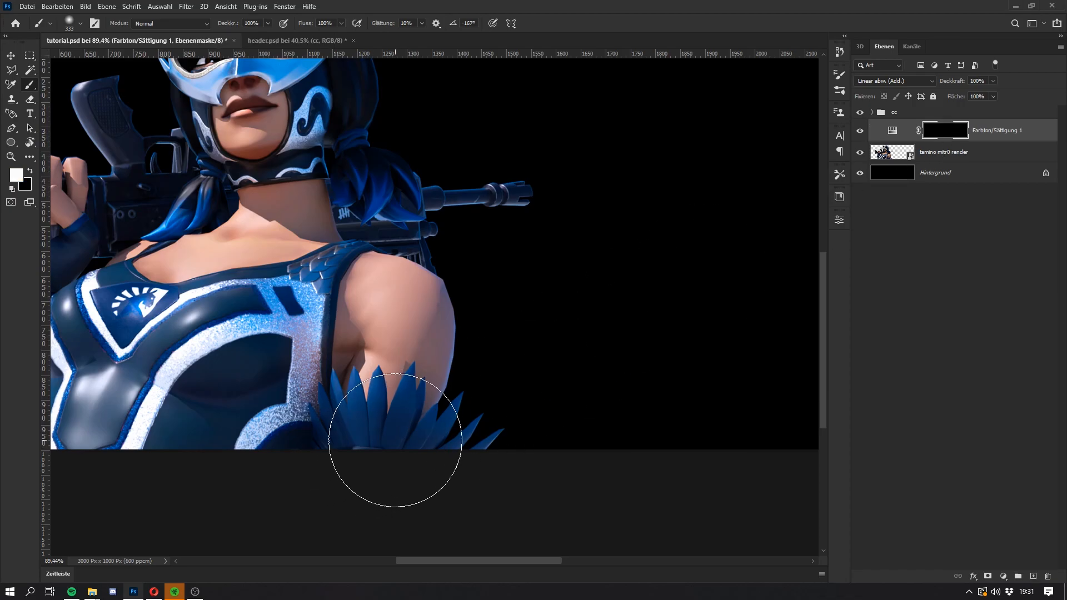
Step: Paint soft white glow on the mask over the feather cuff and the wristband of the raised arm
left_click_drag(393, 452, 495, 446)
scroll(375, 356, "down", 3)
key("super")
key("super")
scroll(134, 389, "up", 3)
right_click(163, 411, "alt")
scroll(168, 429, "up", 3)
left_click(172, 435)
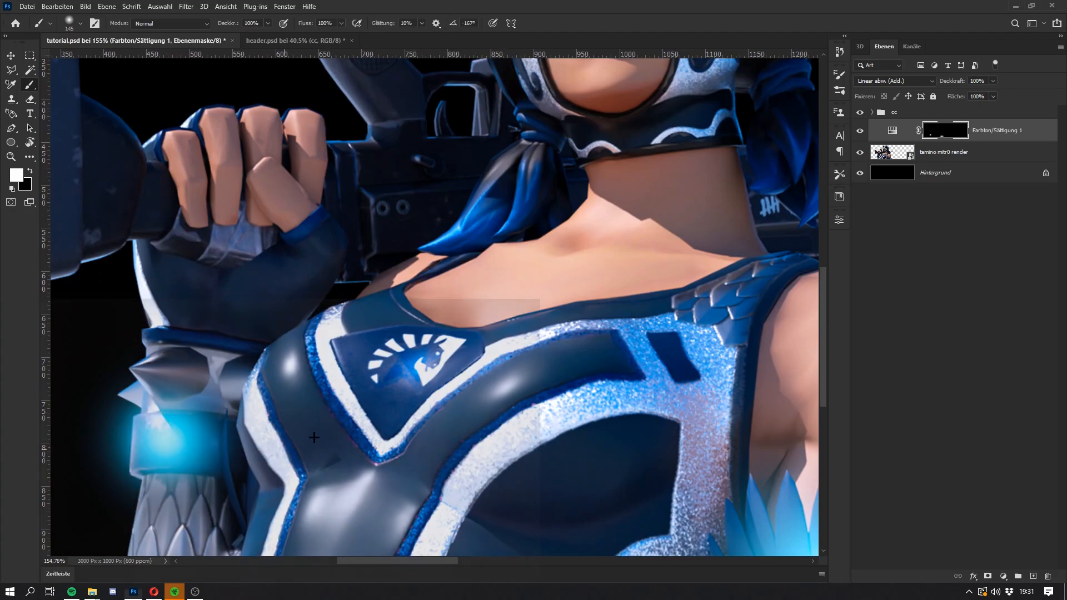
Step: Set the Farbton/Sättigung 1 adjustment's hue to 201
scroll(409, 362, "down", 1)
double_click(892, 132)
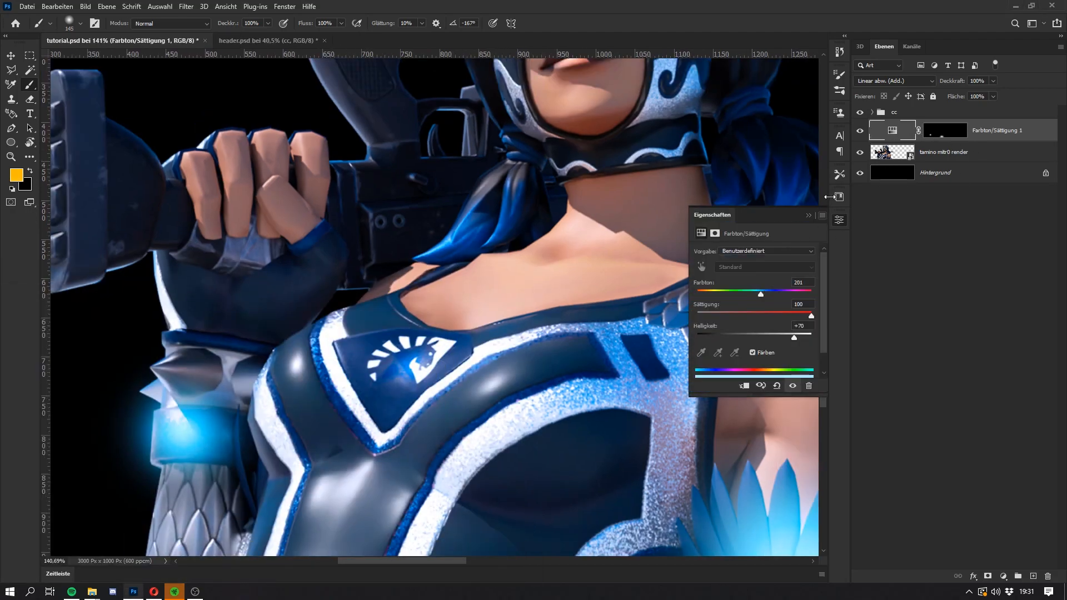
left_click(839, 196)
Step: Hide the layers from Gruppe 4 Kopie up to Ebene 8 Kopie 3 in header.psd and return to tutorial.psd
left_click(267, 41)
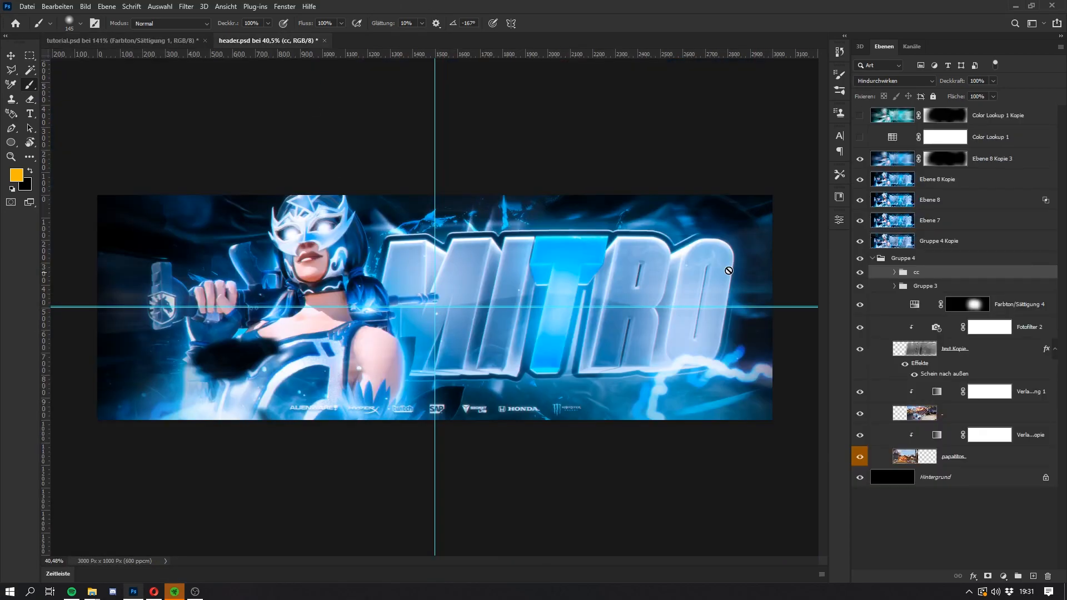
left_click(861, 243)
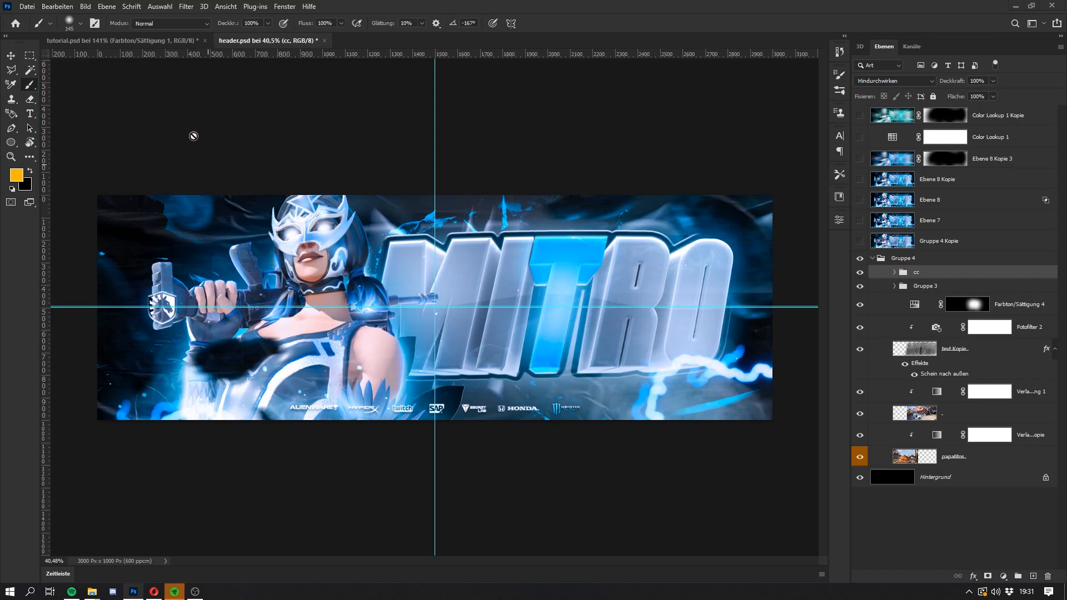
left_click(123, 40)
Step: Paint a glow over the chest emblem on the Farbton/Sättigung 1 mask and trim its edges with the Eraser
key("super")
left_click(938, 134)
right_click(378, 367, "alt")
left_click(379, 367)
key("e")
right_click(401, 336, "alt")
mouse_move(404, 311)
left_mouse_down()
mouse_move(424, 297)
mouse_move(488, 447)
mouse_move(364, 463)
left_mouse_up()
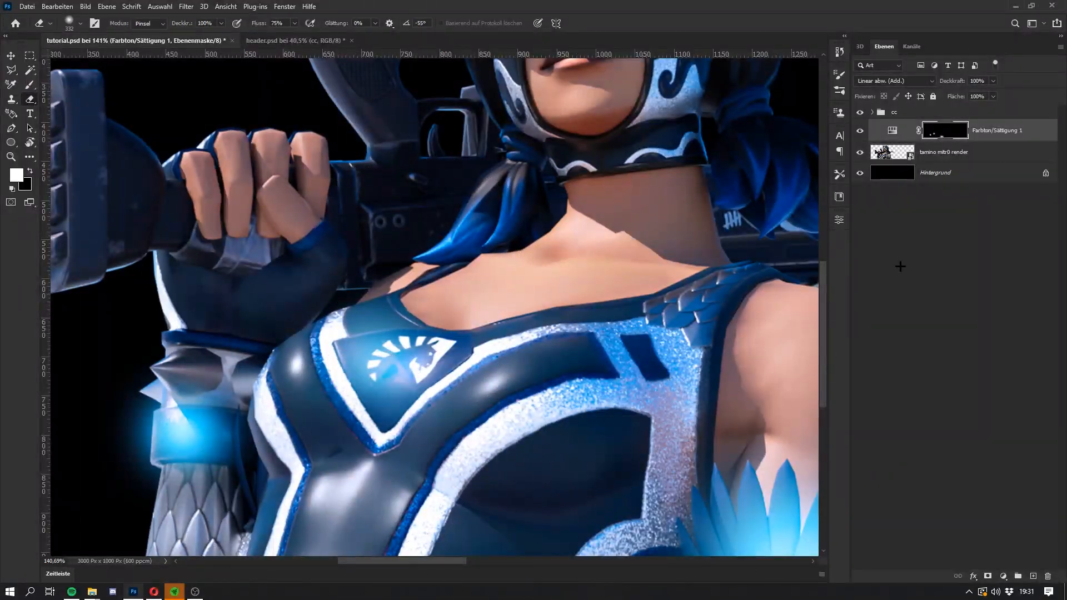
Step: Reduce the Farbton/Sättigung 1 layer's opacity to 85% and erase part of the glow around the feather cuff
left_click_drag(957, 81, 966, 82)
scroll(418, 309, "down", 6)
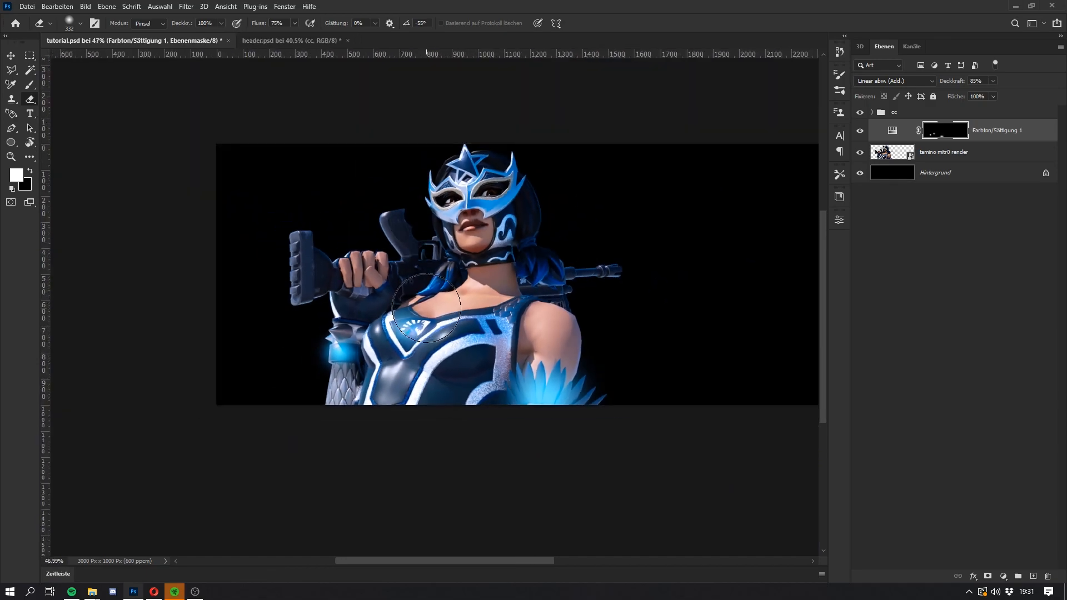
left_click_drag(529, 361, 617, 401)
Step: Paint a glow on the star of the face mask and erase the spill beside it
key("b")
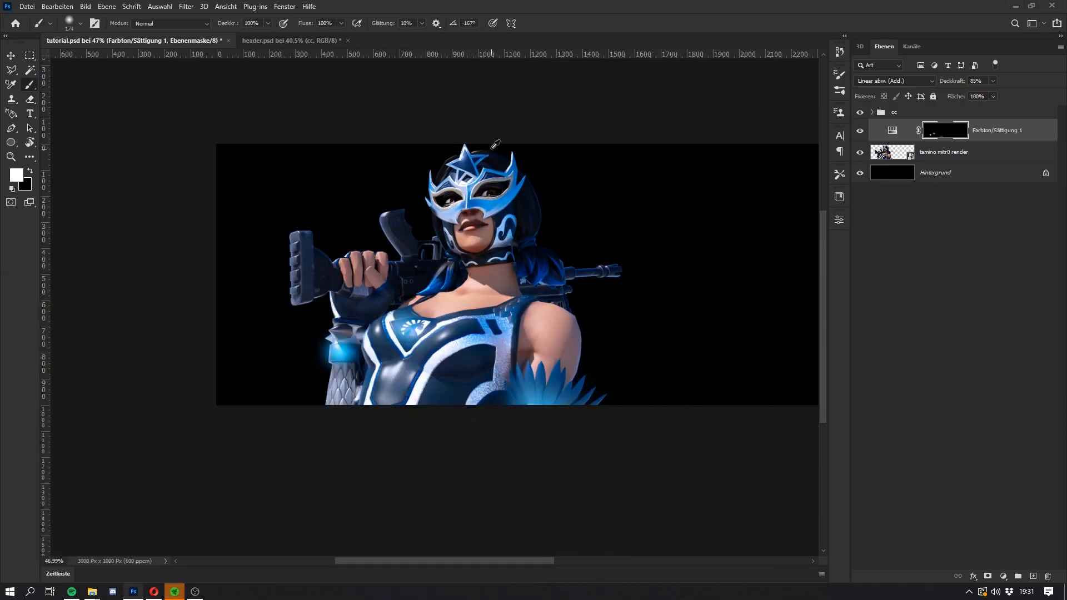
scroll(477, 147, "up", 4)
scroll(454, 184, "up", 4)
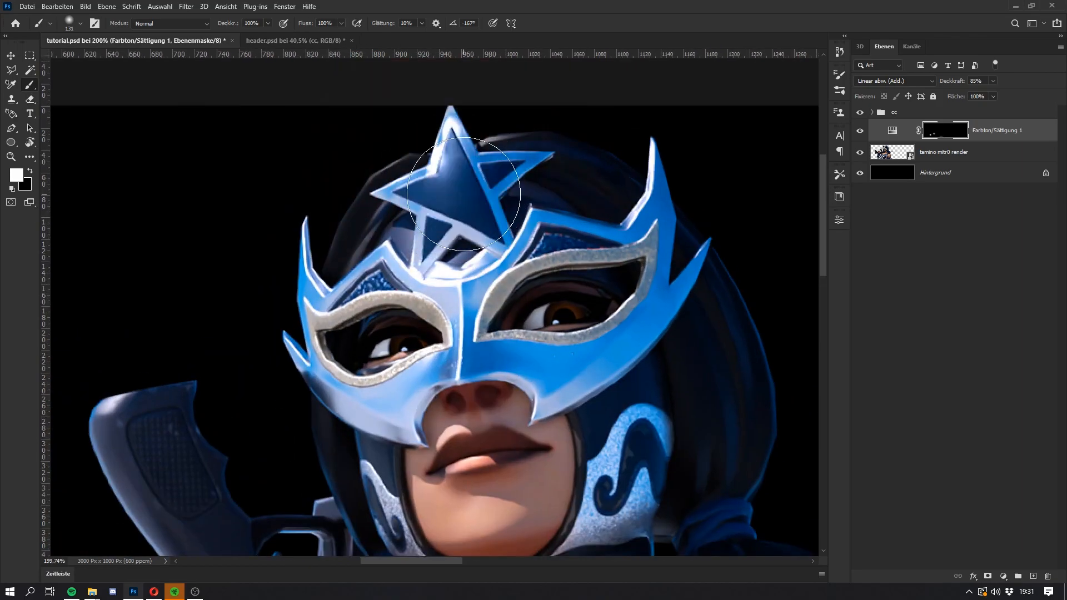
left_click(458, 202)
key("e")
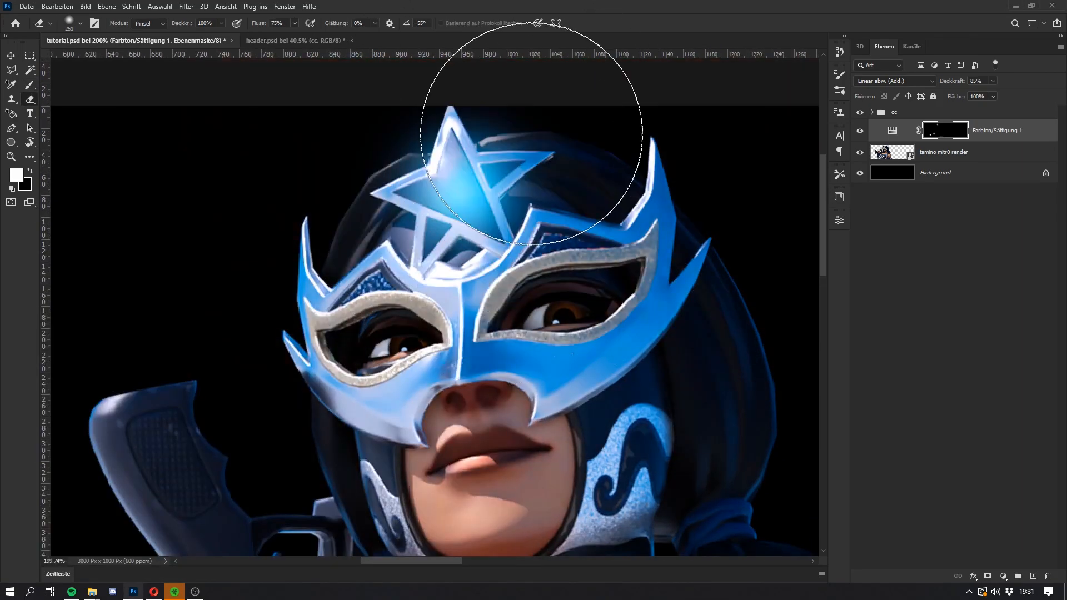
left_click(509, 162)
Step: Paint glow onto the two dark inlays above the face mask's eyes, erasing the spill around the larger one
key("super")
key("super")
key("b")
scroll(563, 237, "up", 3)
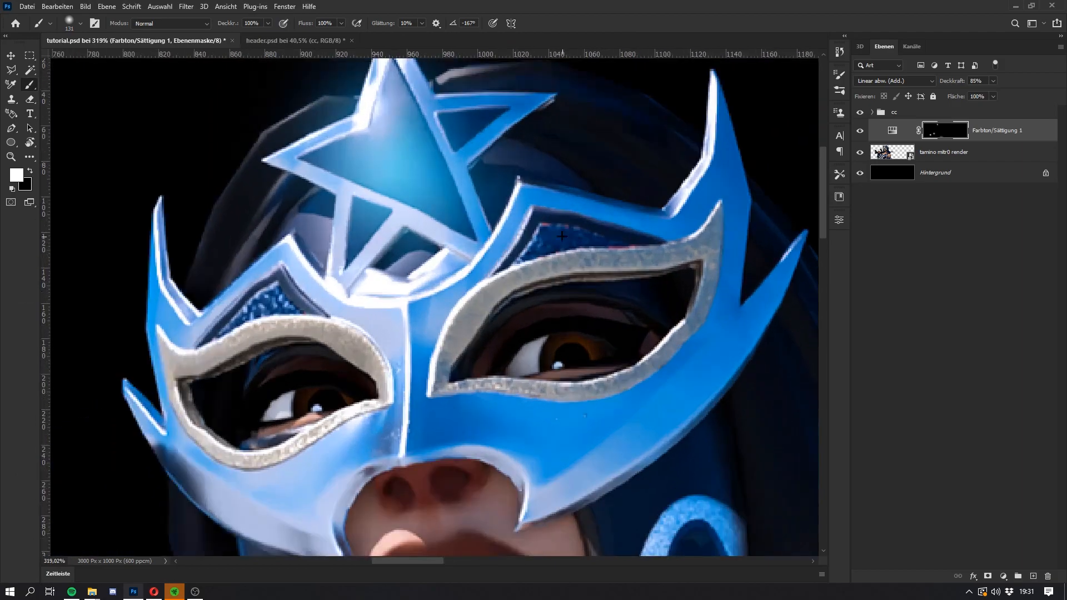
left_click(554, 238)
key("super")
key("super")
key("e")
mouse_move(578, 201)
left_mouse_down()
mouse_move(551, 181)
mouse_move(623, 185)
left_mouse_up()
right_click(550, 178)
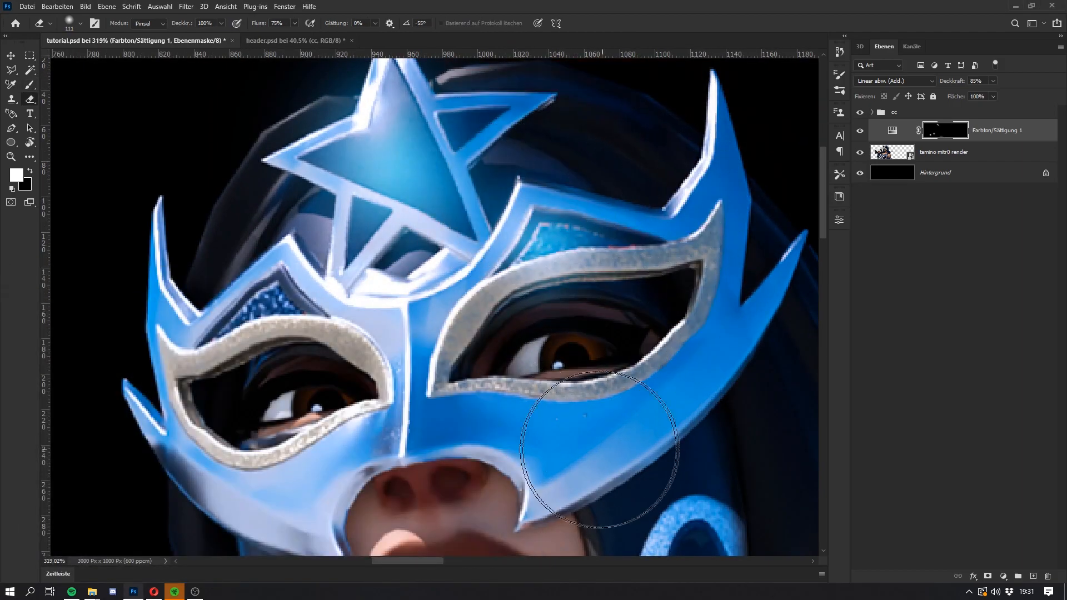
key("b")
left_click_drag(250, 306, 236, 305)
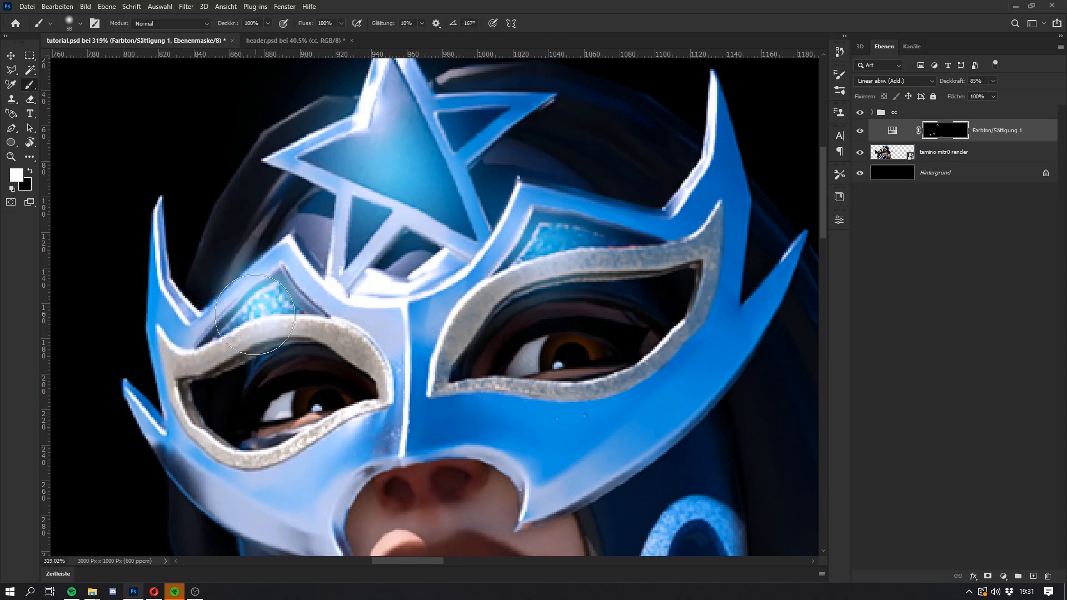
Step: Check header.psd for reference and paint a large glow over the blue hair tail beside the rifle barrel
scroll(364, 269, "down", 2)
scroll(364, 268, "down", 8)
key("super")
key("super")
left_click(275, 40)
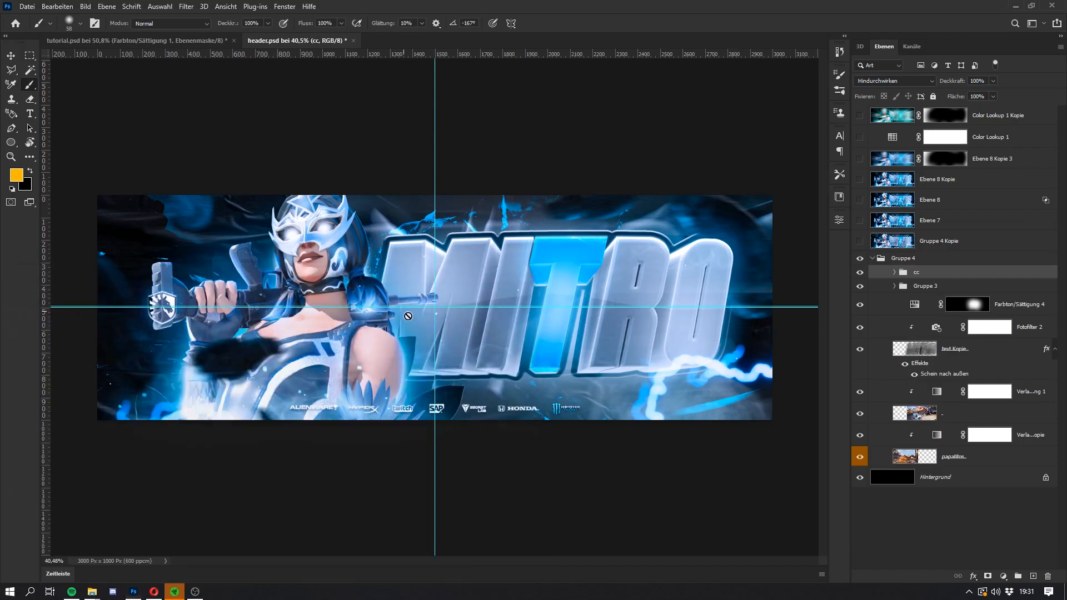
left_click(120, 41)
scroll(416, 384, "up", 4)
left_click(416, 385)
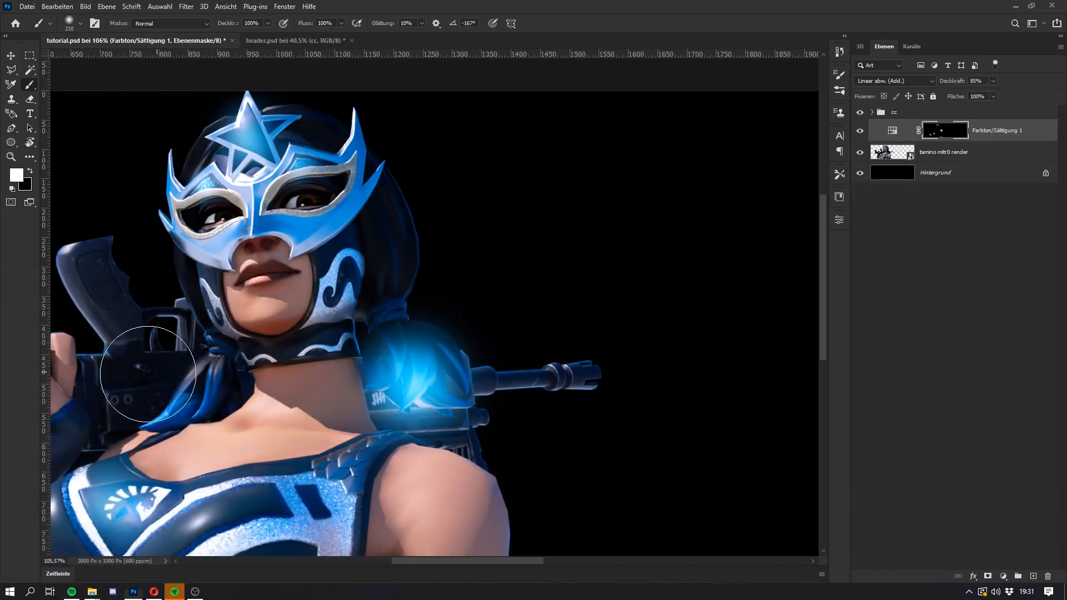
scroll(130, 380, "down", 2)
scroll(130, 380, "down", 3)
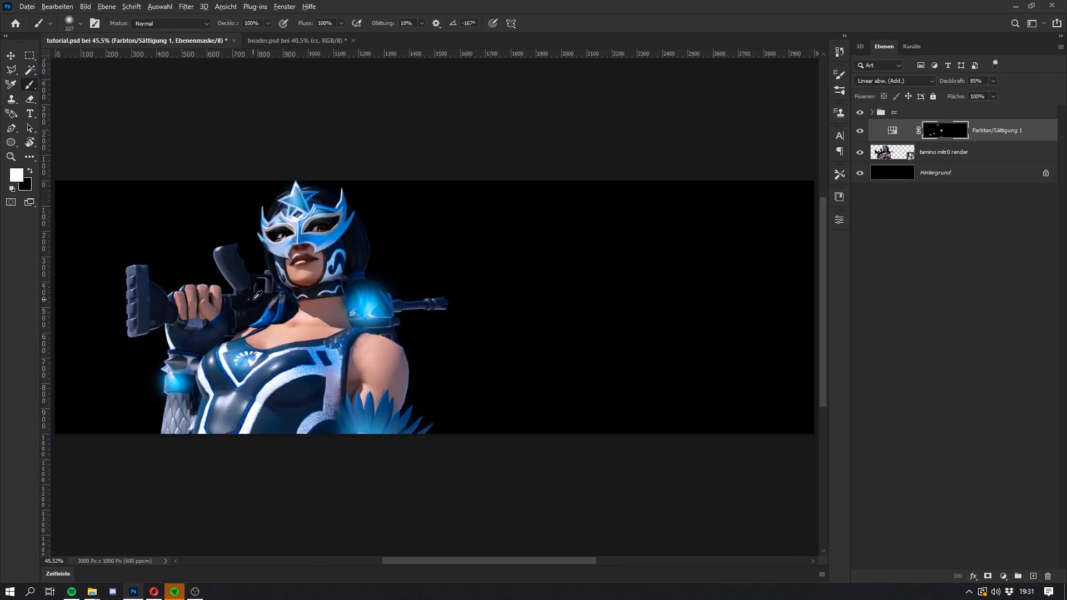
Step: Paint a smaller glow on the hair tail beside the rifle grip and trim it with the Eraser
scroll(265, 315, "up", 2)
right_click(272, 336, "alt")
left_click(274, 331)
key("e")
right_click(276, 314, "alt")
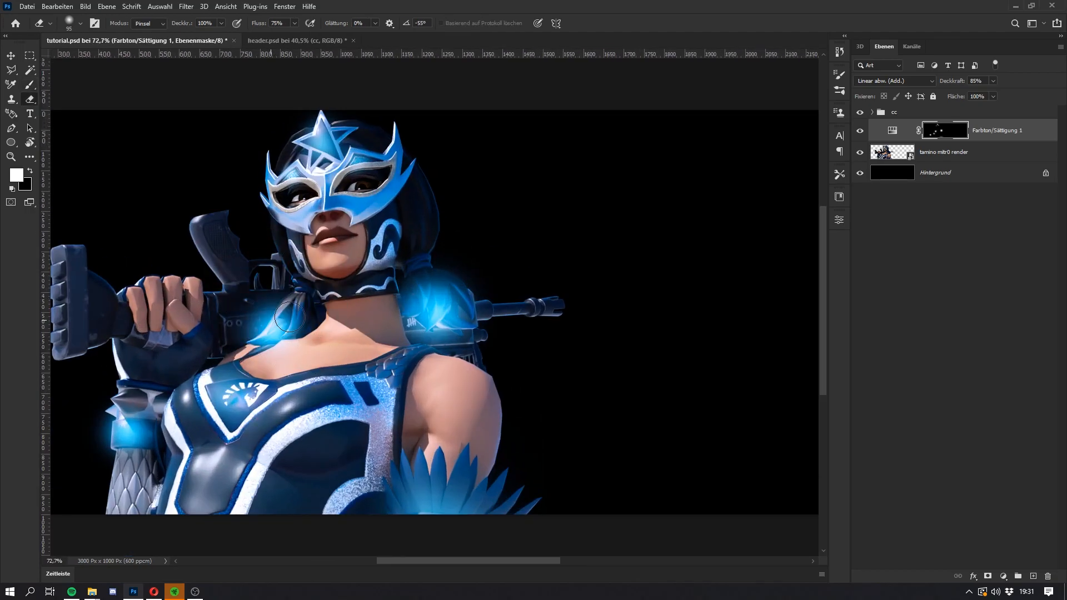
left_click(277, 311)
right_click(359, 297, "alt")
Step: Compare the render's glow highlights with the finished design in header.psd
scroll(360, 297, "down", 7)
key("super")
key("super")
scroll(355, 317, "down", 2)
scroll(356, 322, "up", 3)
key("super")
key("super")
left_click(255, 40)
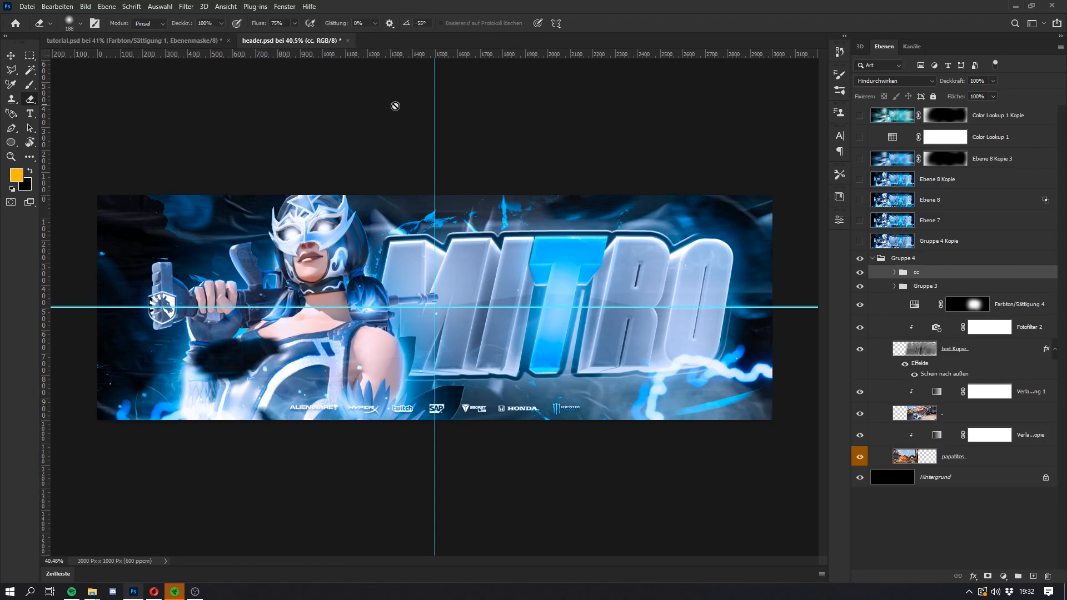
left_click(161, 40)
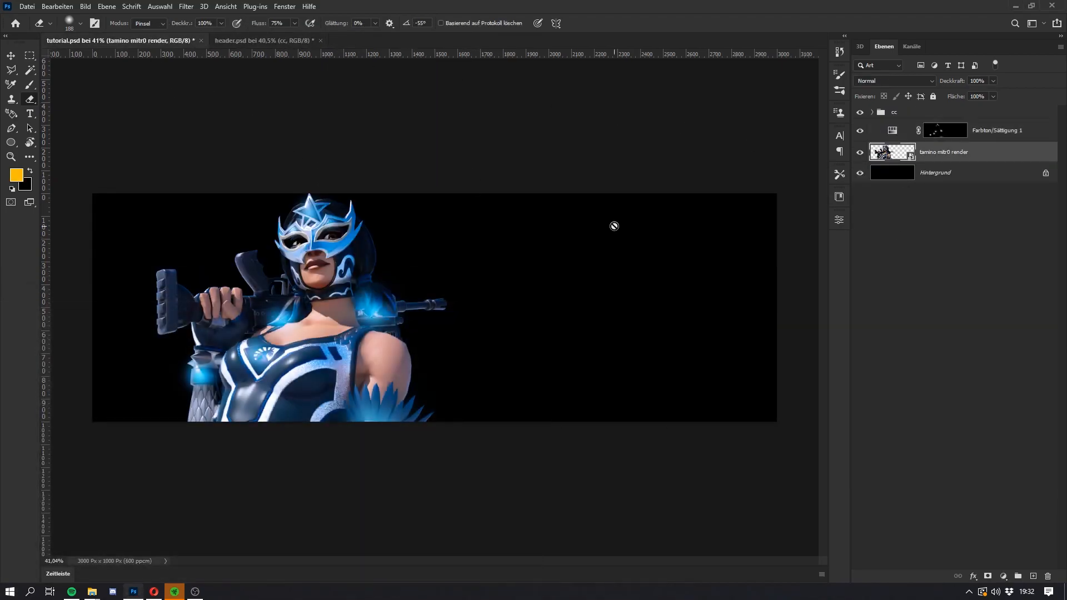
Step: Stretch the tamino mitr0 render slightly upward to a height scale of 4.49% with Free Transform
key("ctrl+t")
left_click_drag(321, 188, 321, 182)
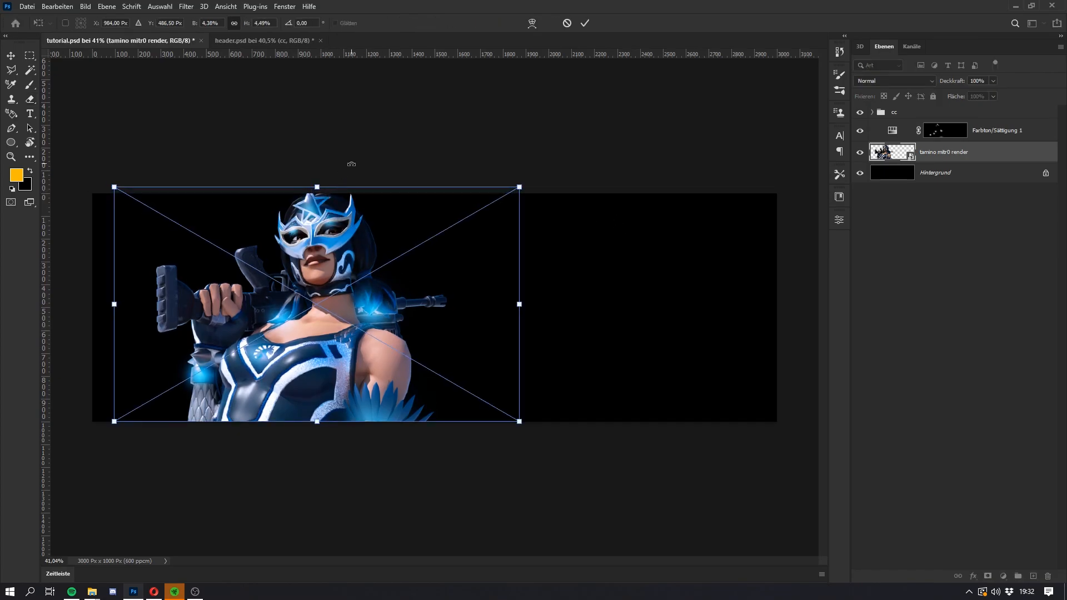
key("Return")
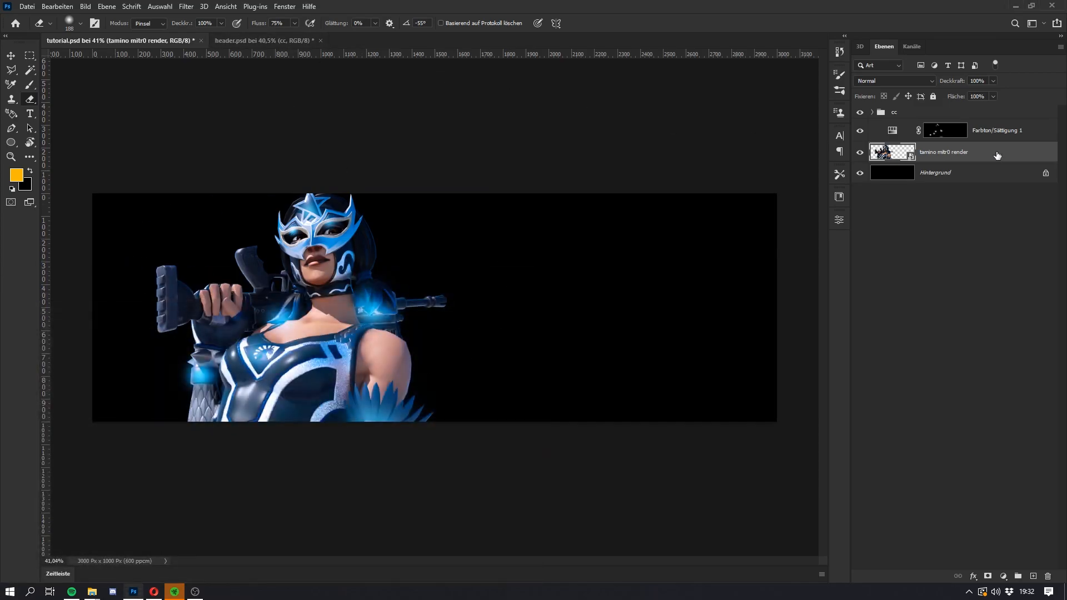
Step: Start a Camera Raw filter on the render with Belichtung +0.60, Kontrast -17, Lichter +10, Tiefen +14 and Weiß +7
left_click(182, 6)
left_click(209, 90)
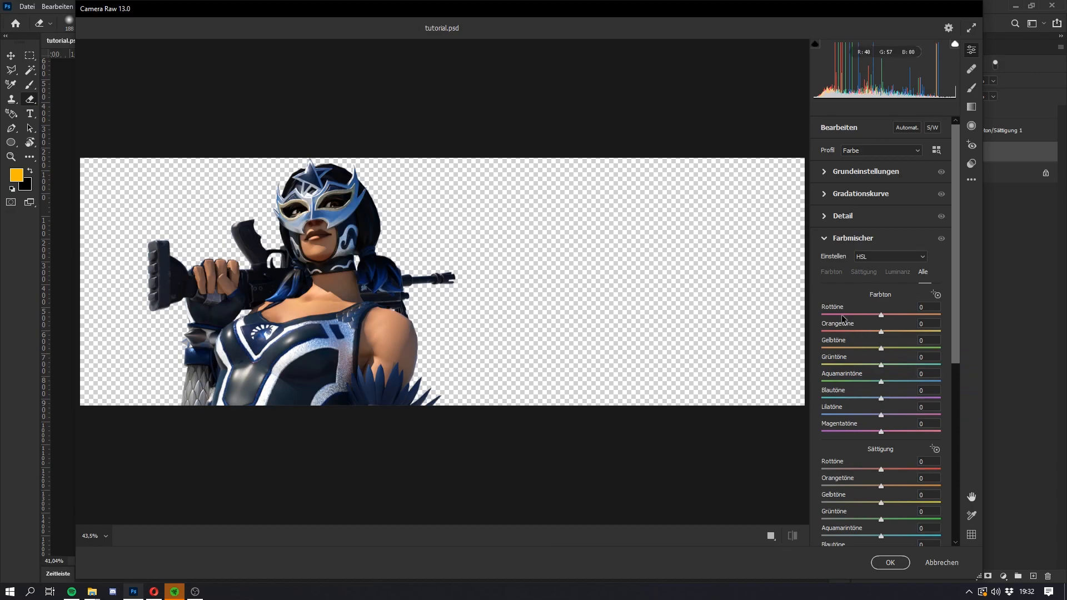
left_click(830, 175)
left_click(827, 177)
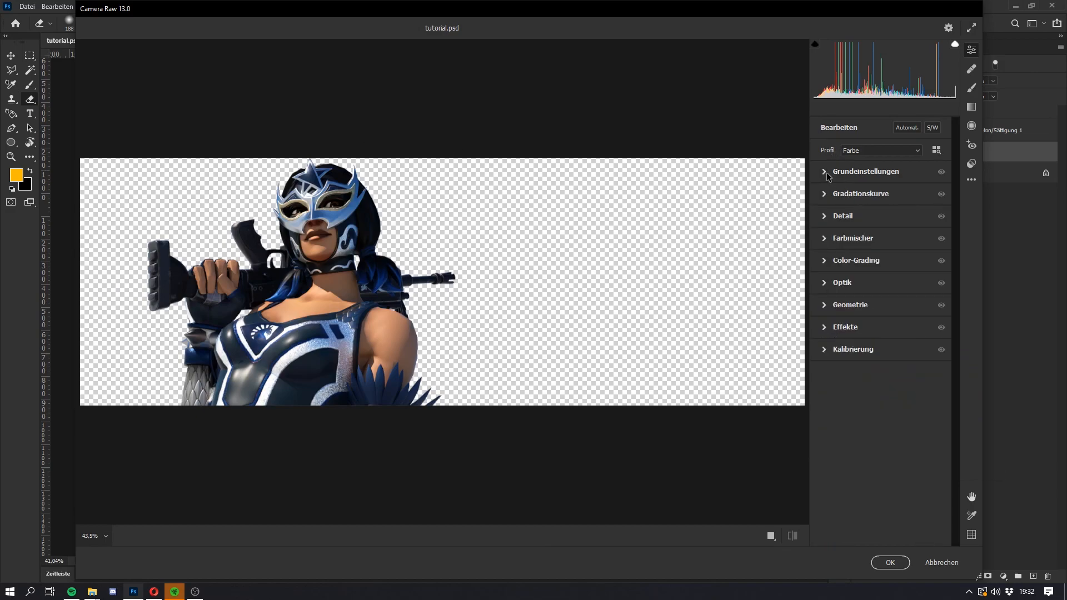
left_click(828, 174)
left_click_drag(882, 261, 890, 263)
left_click_drag(883, 311, 888, 343)
mouse_move(882, 294)
left_mouse_down()
mouse_move(871, 278)
mouse_move(863, 286)
mouse_move(870, 278)
left_mouse_up()
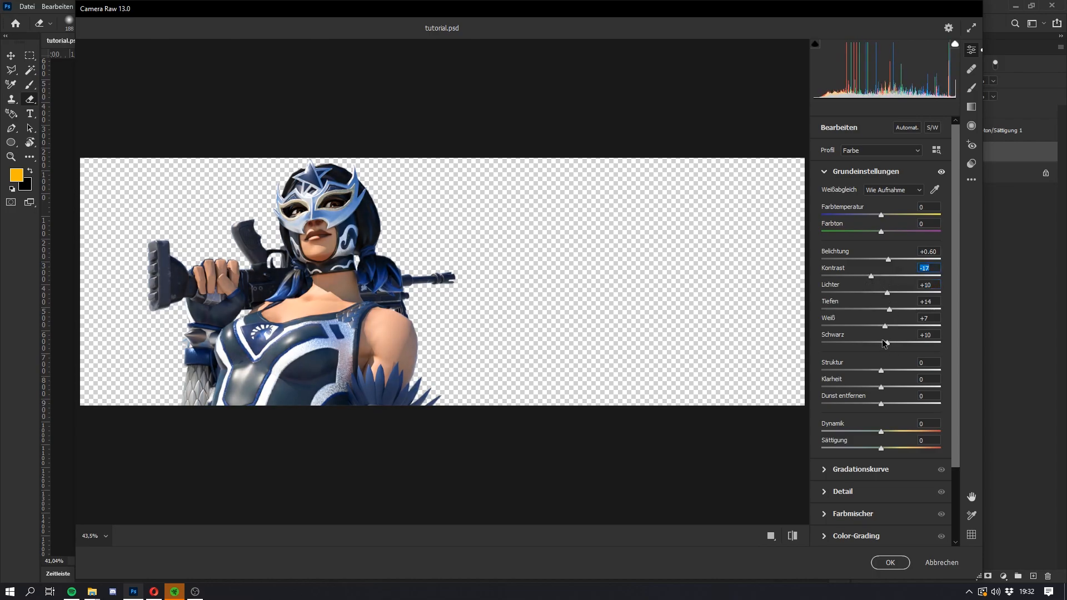
Step: Set Schwarz to +16, Struktur to +11 and Klarheit to +12, and apply the Camera Raw filter
mouse_move(888, 344)
left_mouse_down()
mouse_move(874, 340)
mouse_move(894, 346)
left_mouse_up()
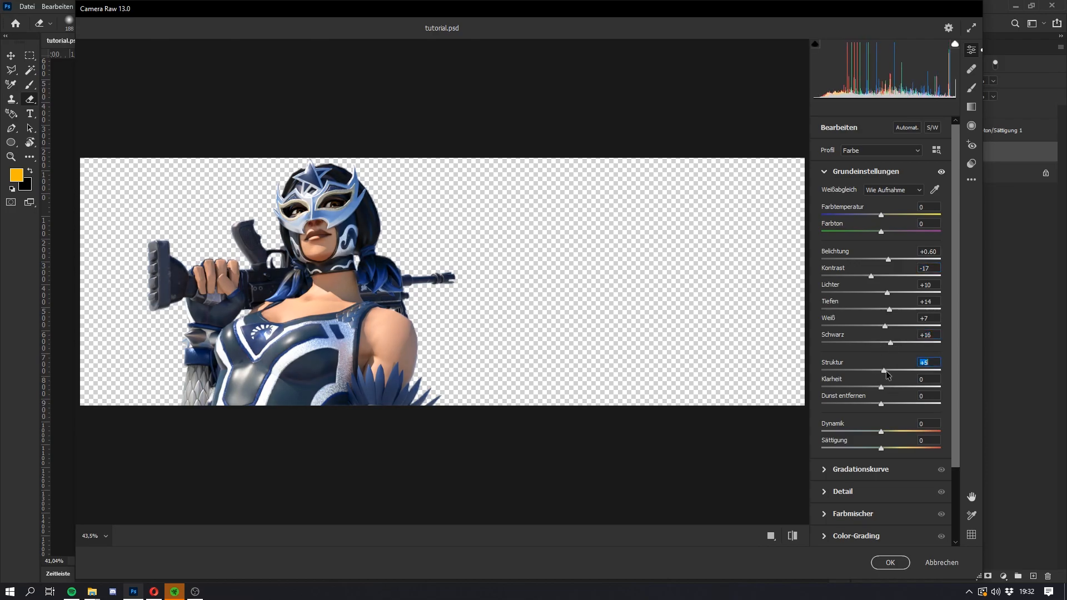
left_click_drag(884, 388, 892, 388)
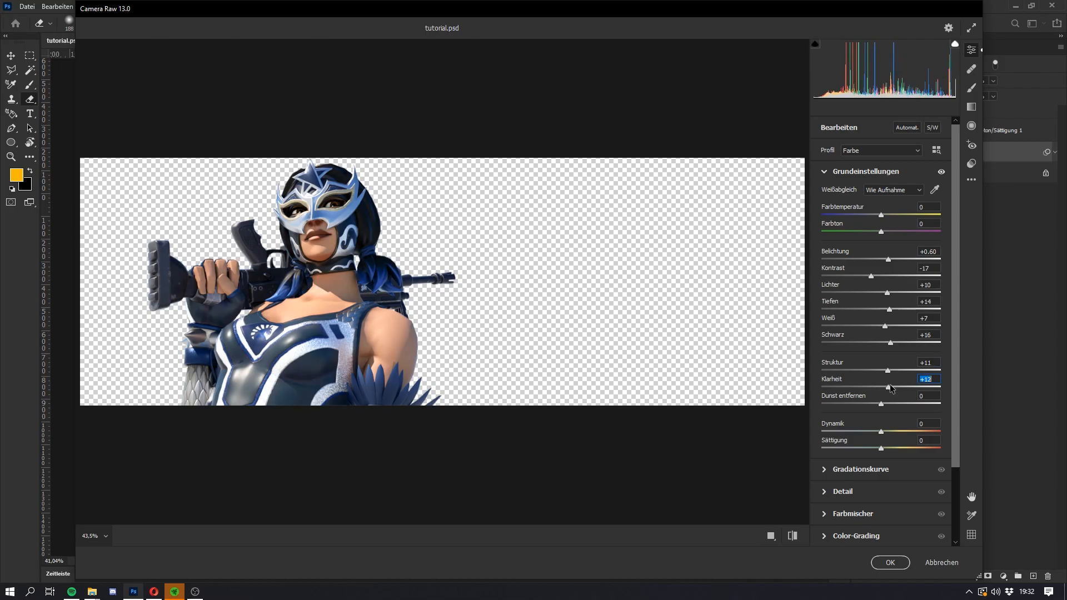
left_click(890, 563)
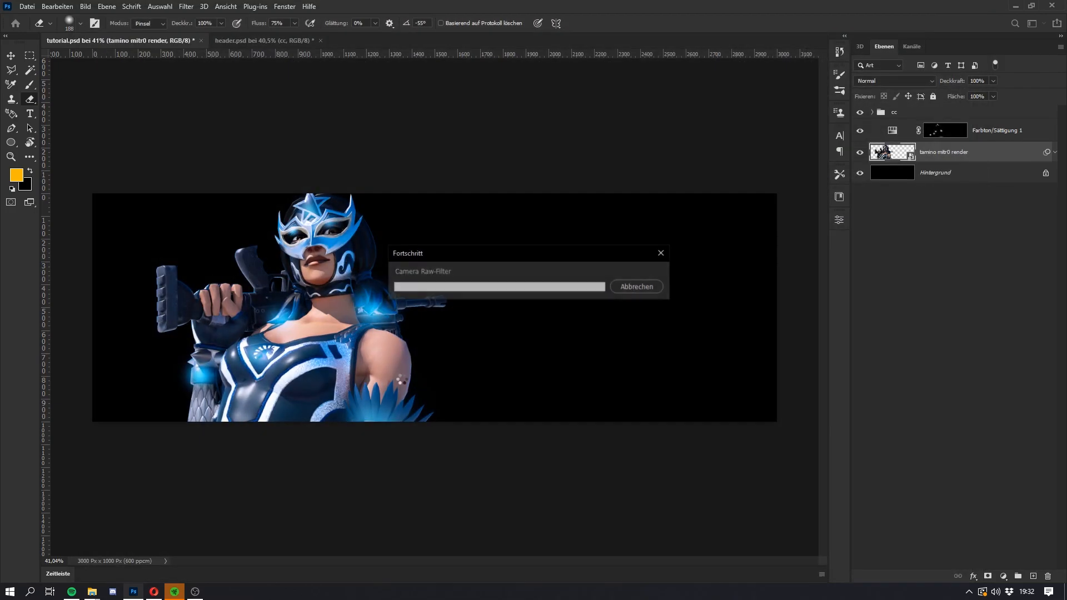
Step: Select the Farbton/Sättigung 1 mask and soften the glow over the hair and chest with the Eraser
left_click(943, 134)
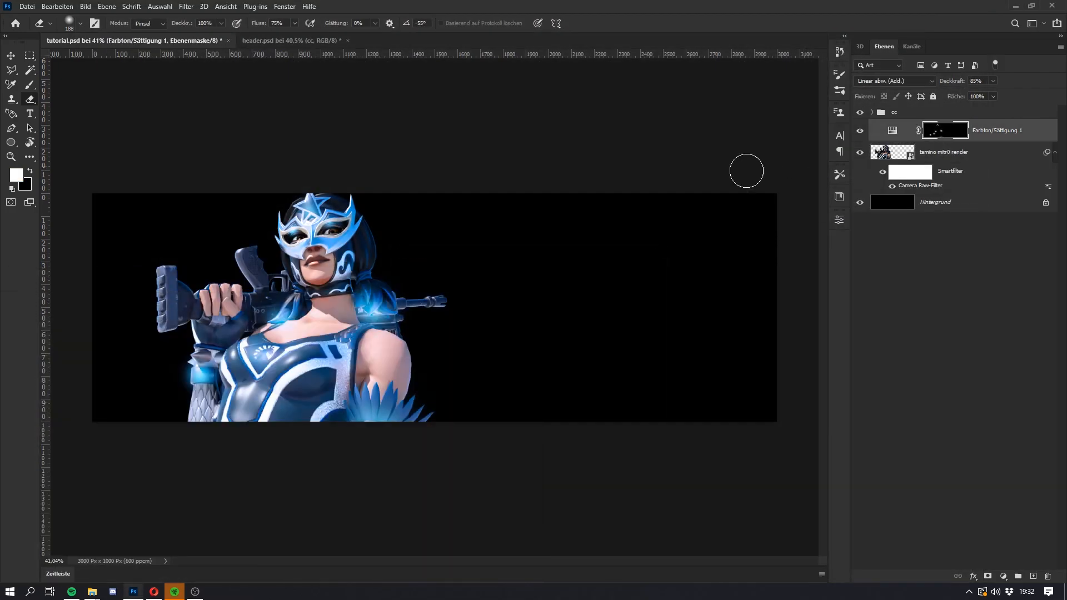
left_click_drag(325, 310, 392, 300)
mouse_move(392, 299)
left_mouse_down()
mouse_move(269, 384)
mouse_move(136, 358)
mouse_move(280, 410)
left_mouse_up()
Step: Try painting an additional glow stroke on the Farbton/Sättigung 1 mask, and undo it
key("b")
scroll(367, 393, "up", 2)
mouse_move(367, 393)
left_mouse_down()
mouse_move(439, 393)
mouse_move(369, 441)
mouse_move(374, 455)
left_mouse_up()
key("ctrl+z")
left_click(195, 592)
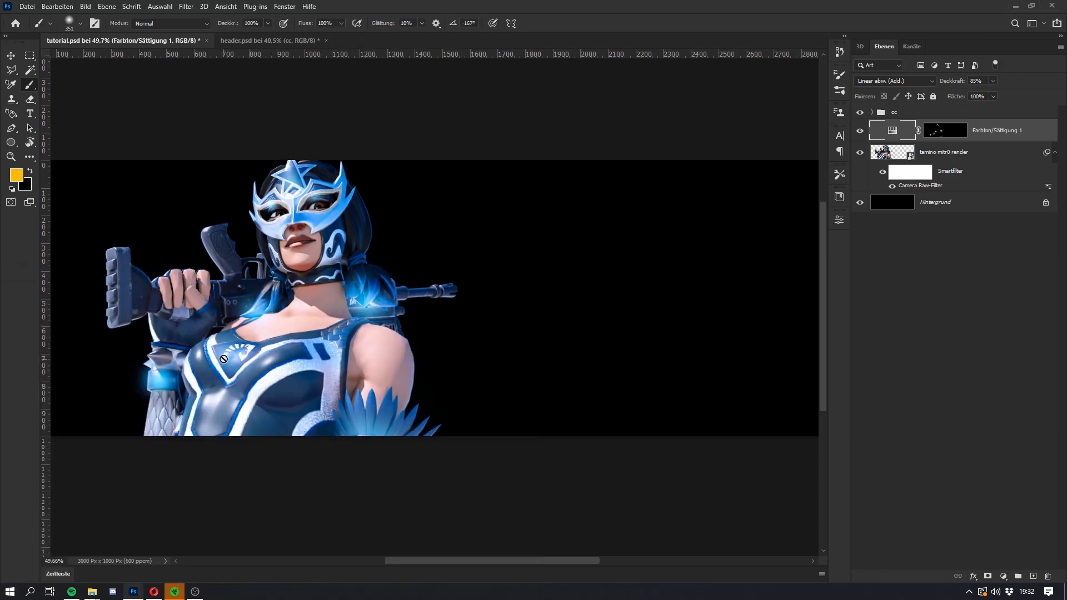
Step: Reselect the Farbton/Sättigung 1 mask and soften the glow around the forehead star with the Eraser
key("e")
left_click_drag(312, 286, 375, 294)
scroll(254, 146, "up", 4)
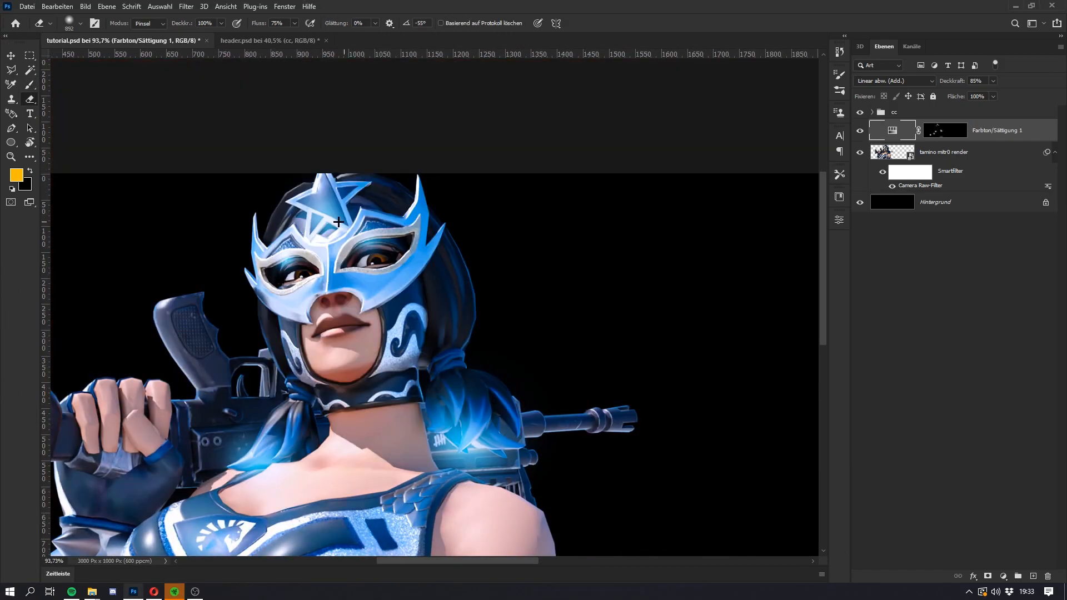
left_click(294, 225)
left_click(525, 220)
left_click(945, 130)
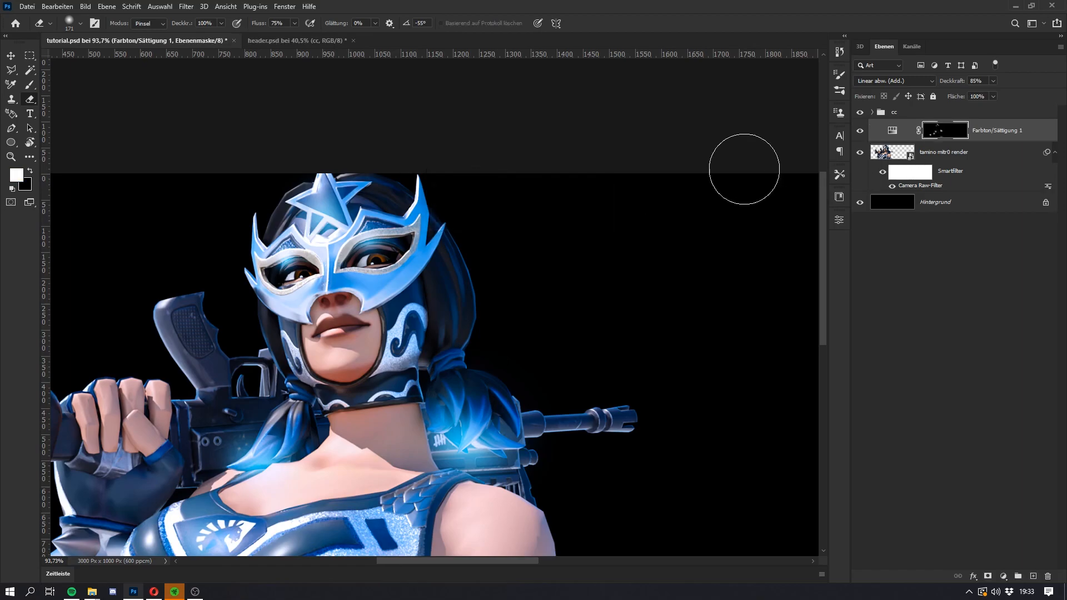
left_click_drag(339, 209, 324, 258)
key("super")
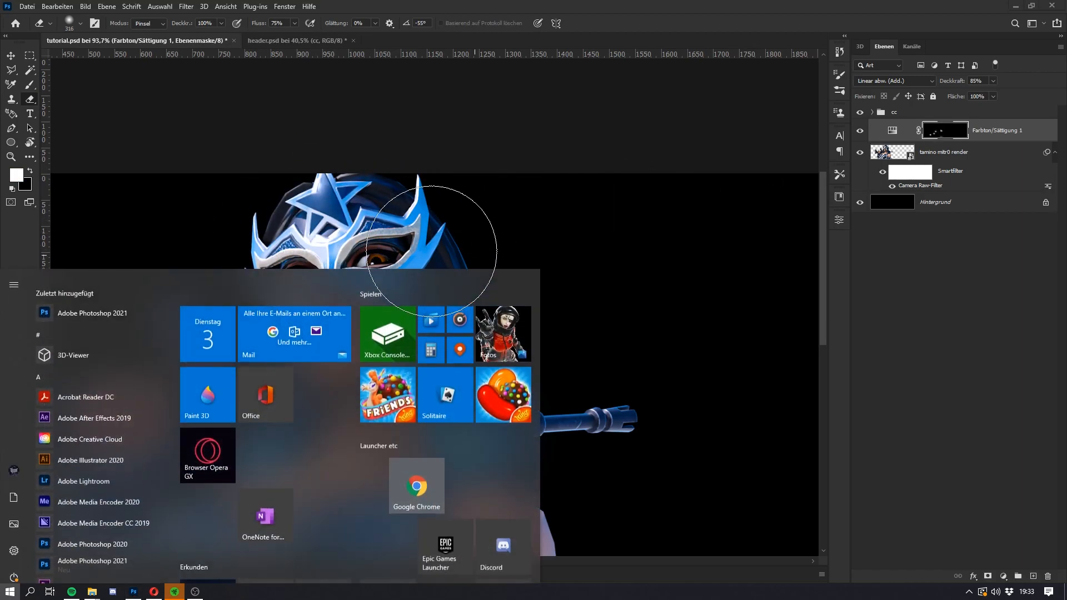
key("super")
Step: Paint a small glow highlight on the Farbton/Sättigung 1 mask in the ornament above the character's left eye
key("b")
scroll(348, 191, "up", 3)
scroll(380, 234, "up", 2)
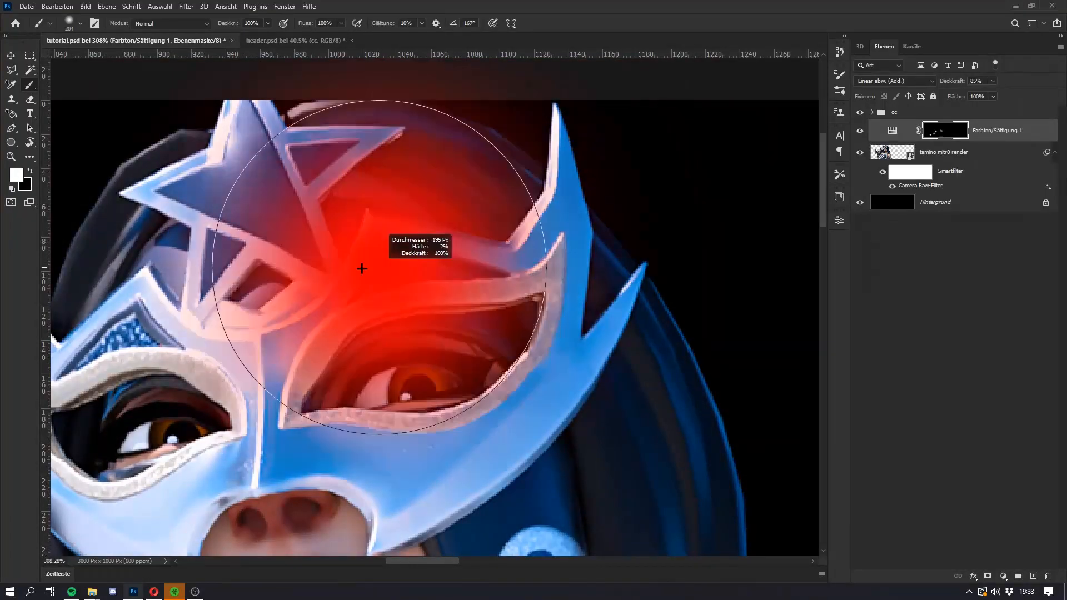
scroll(380, 234, "up", 3)
left_click(410, 277)
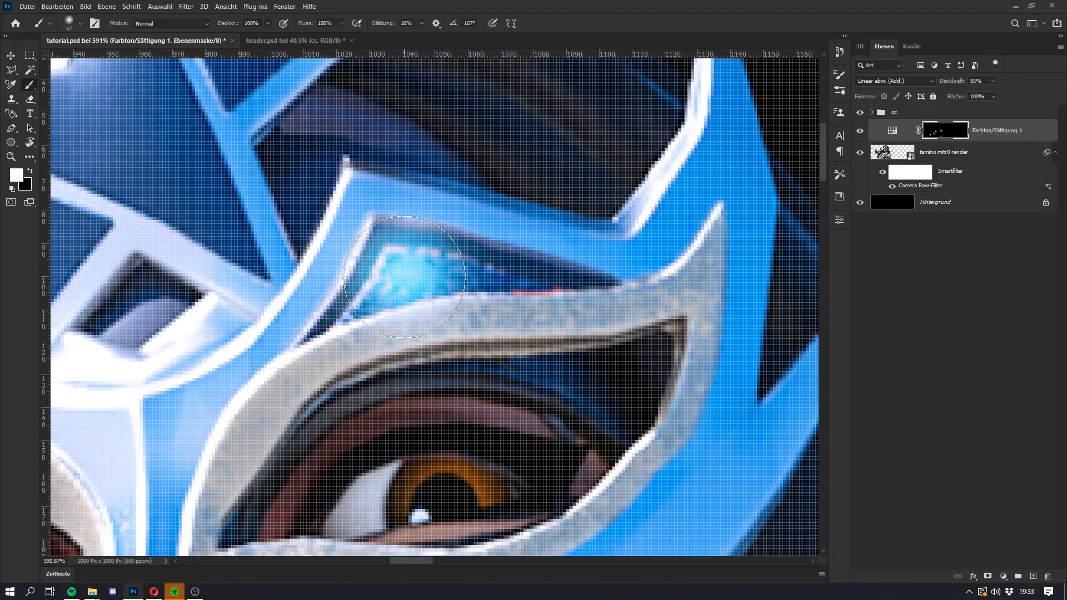
scroll(298, 294, "down", 5)
scroll(181, 319, "up", 3)
Step: Add a matching glow highlight to the ornament above the character's right eye and soften it with the Eraser
scroll(185, 316, "up", 2)
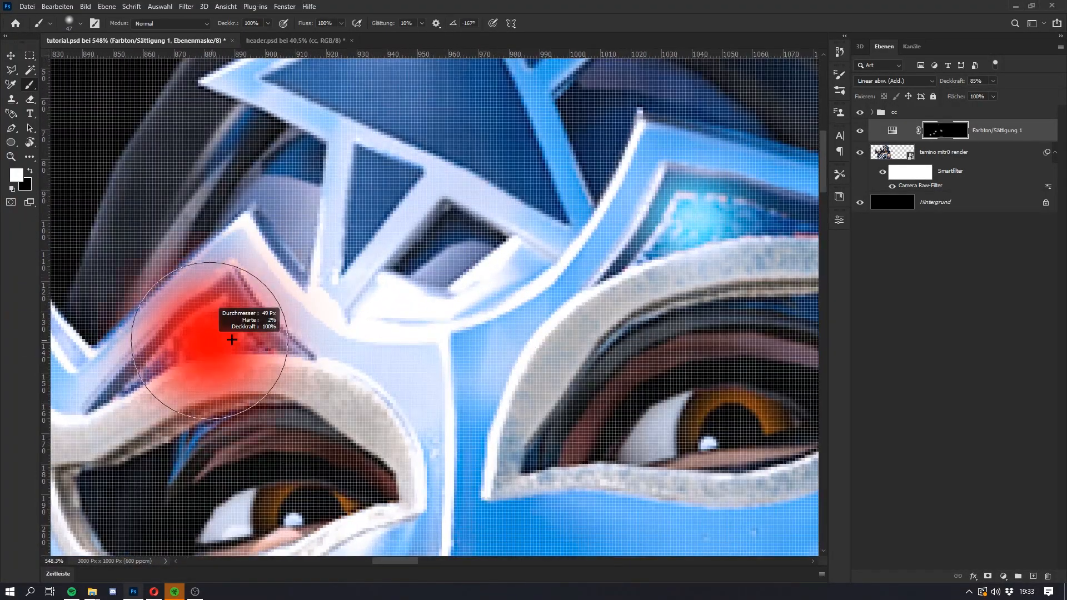
key("e")
left_click_drag(227, 331, 222, 402)
key("super")
Step: Paint a glow highlight onto the star on the character's forehead and soften it with the Eraser
key("super")
key("b")
scroll(470, 230, "down", 5)
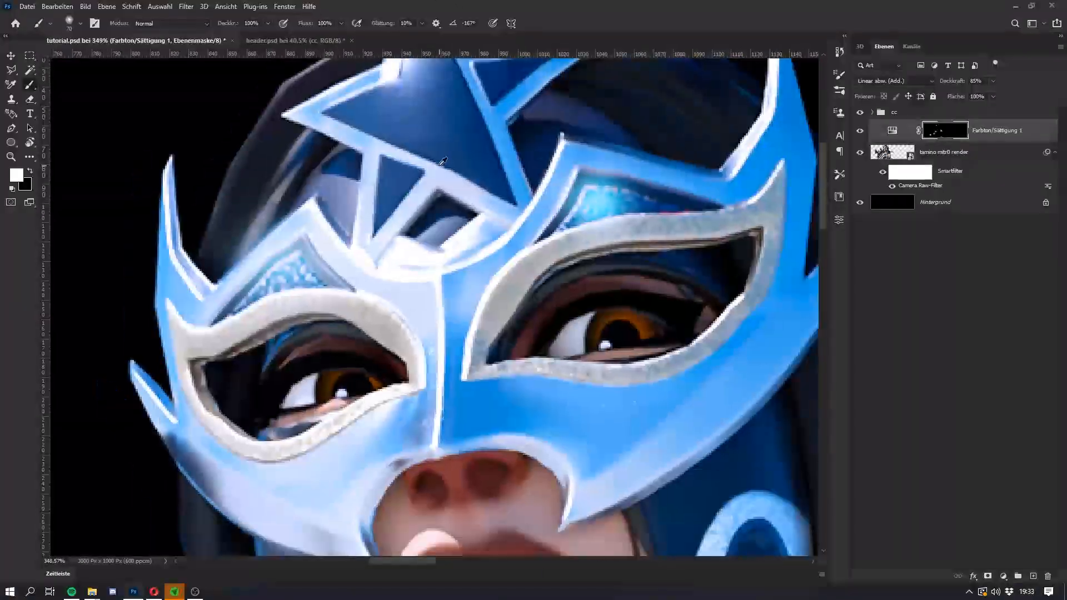
key("super")
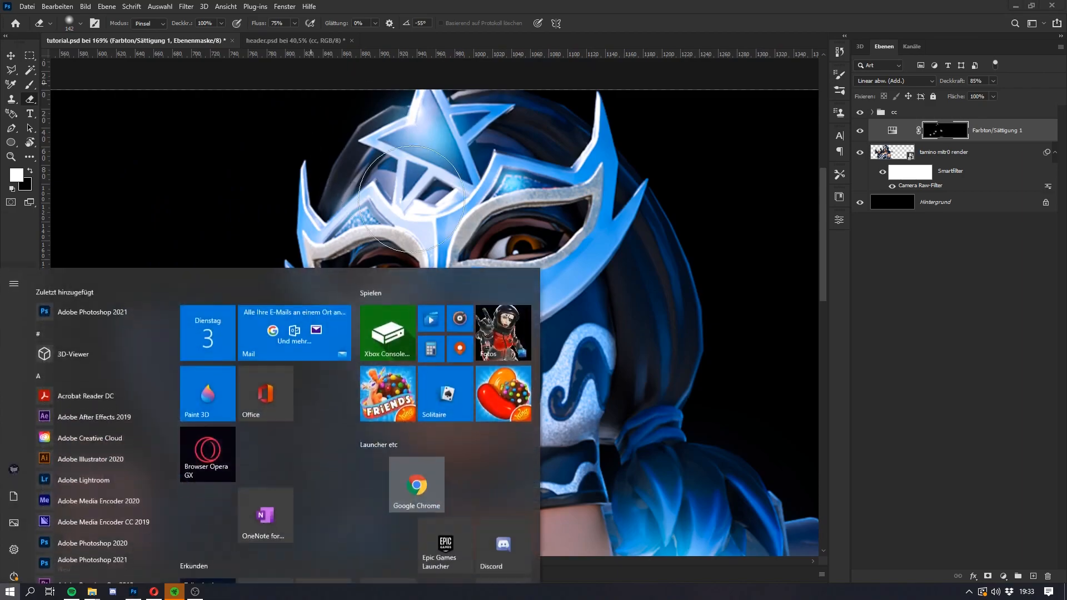
key("super")
scroll(317, 320, "down", 4)
key("super")
key("super")
scroll(317, 321, "down", 1)
scroll(317, 320, "up", 1)
key("super")
key("super")
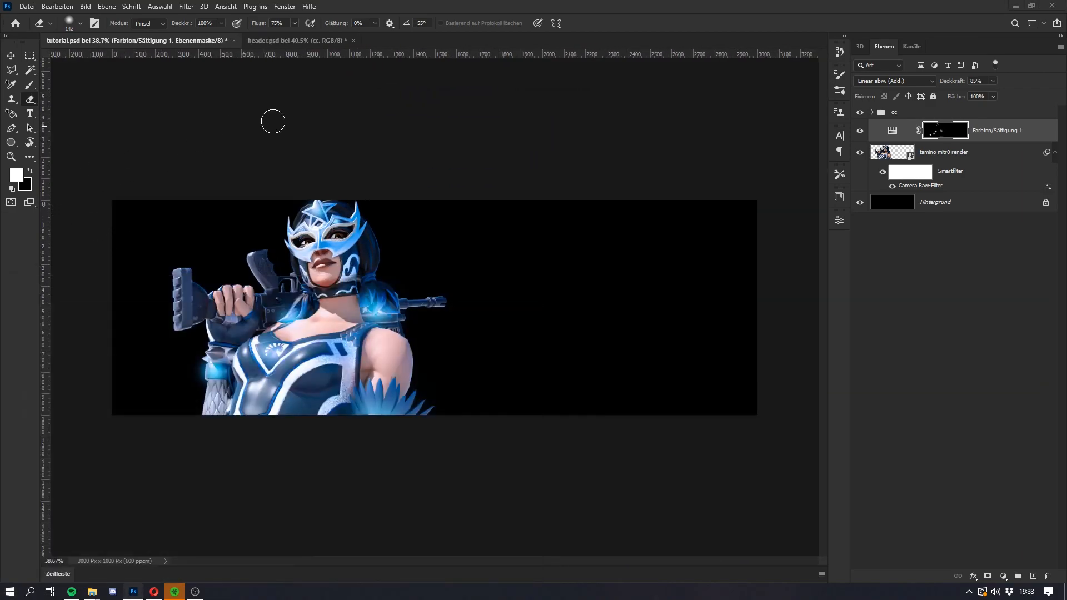
Step: Create a new layer directly above Hintergrund and set the foreground color to a bright blue based on the render's glow
left_click(939, 206)
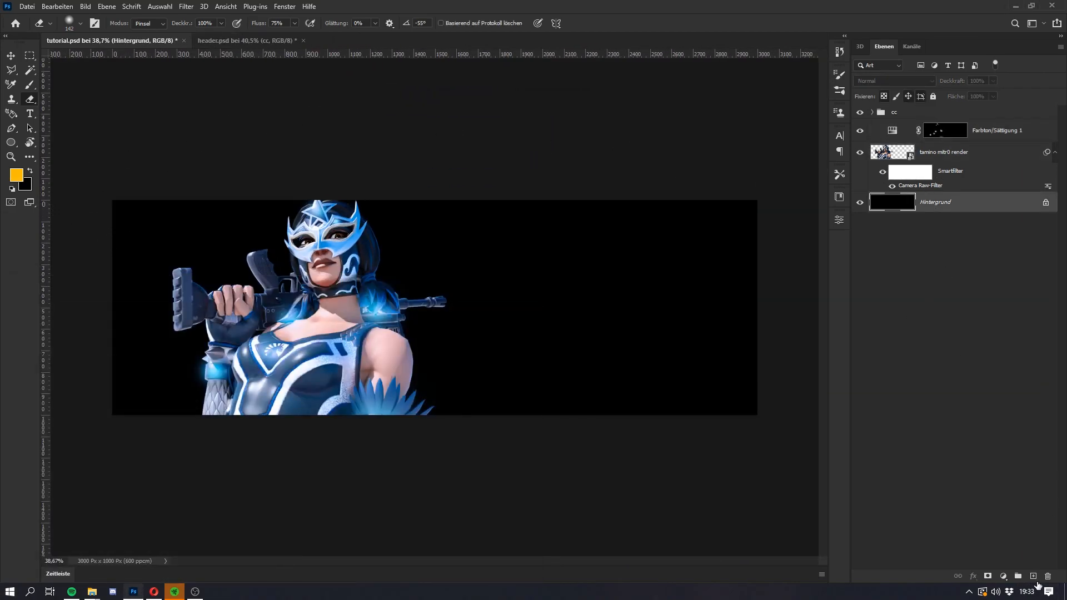
left_click(1033, 577)
left_click(17, 175)
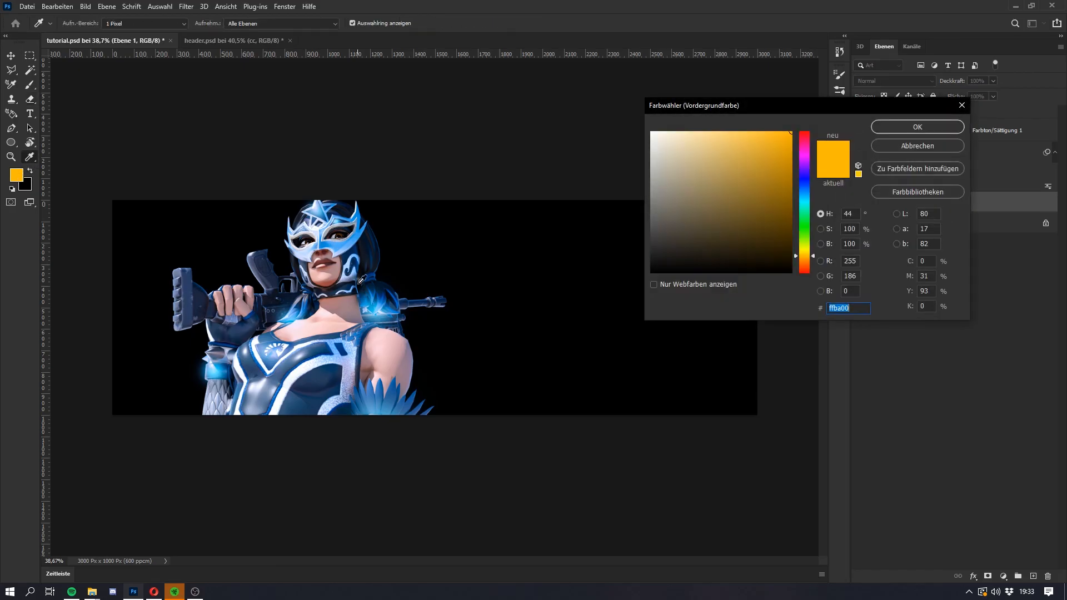
left_click(382, 306)
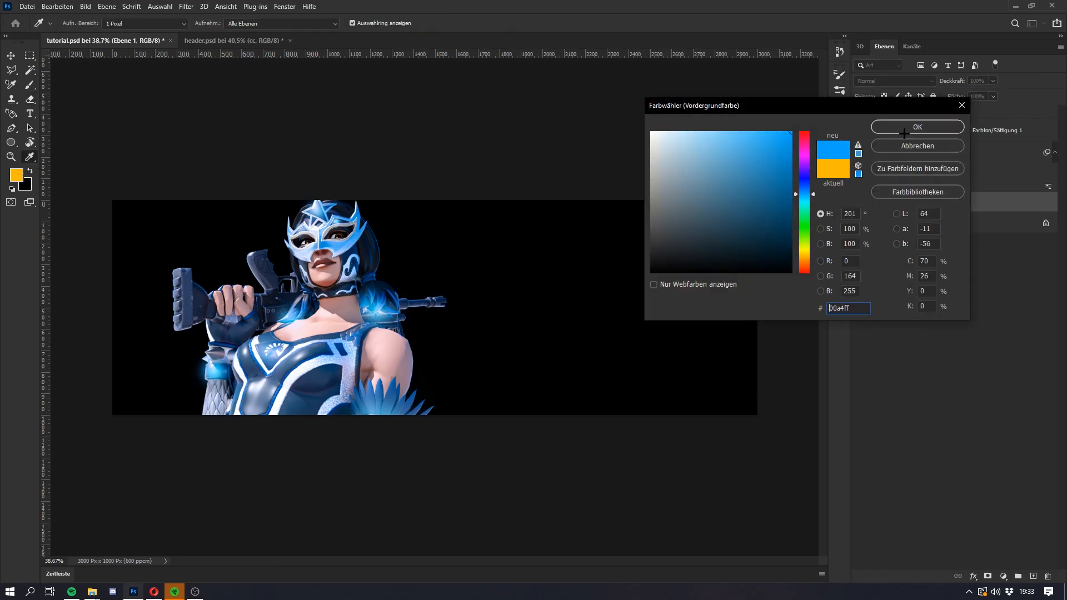
left_click(806, 196)
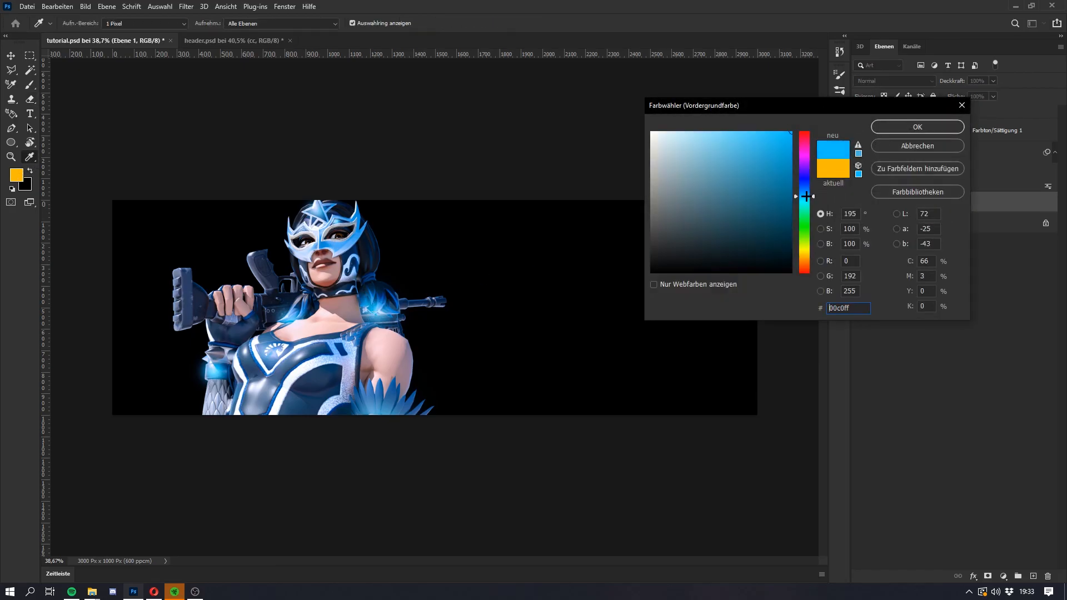
left_click(916, 127)
Step: Try painting a soft blue glow behind the character on Ebene 1 with a 1382 px brush
key("b")
right_click(310, 354, "alt")
right_click(333, 348, "alt")
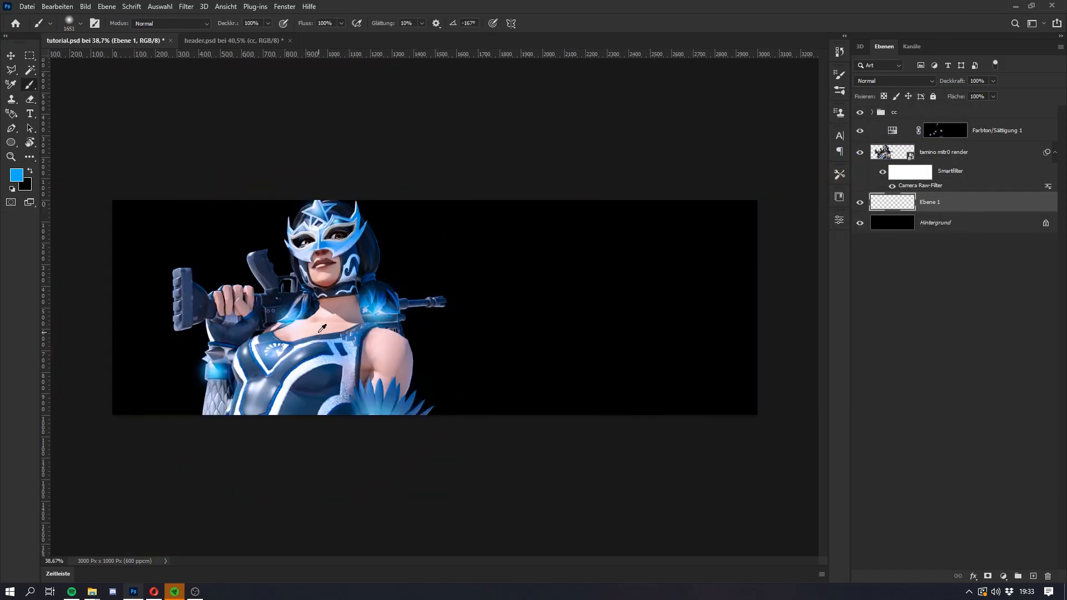
right_click(389, 344, "alt")
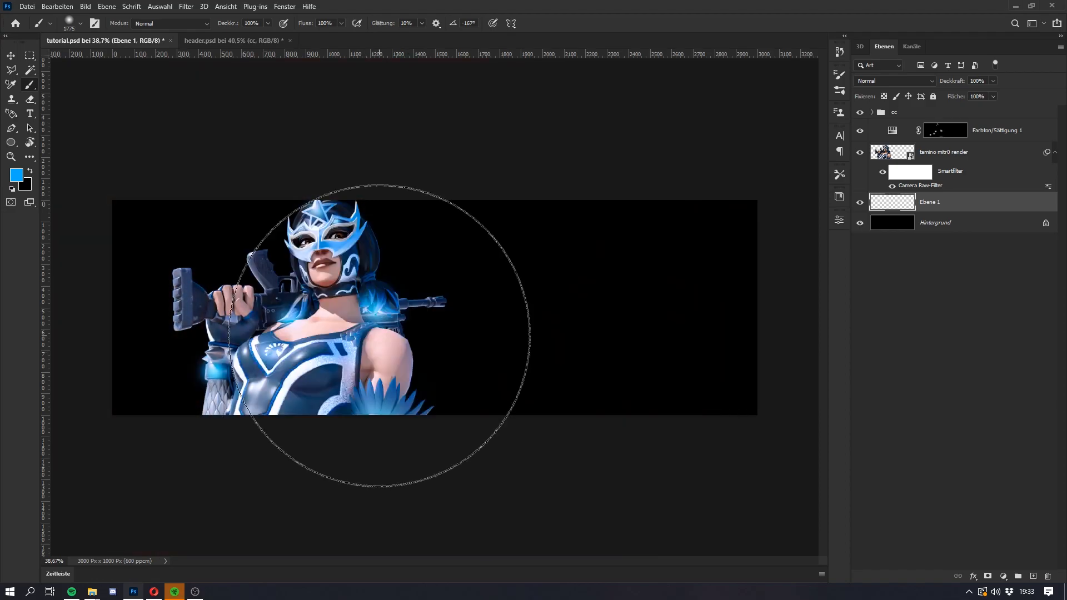
right_click(363, 344, "alt")
mouse_move(377, 341)
left_mouse_down()
mouse_move(376, 350)
mouse_move(337, 345)
mouse_move(379, 337)
mouse_move(302, 341)
mouse_move(369, 341)
mouse_move(331, 351)
left_mouse_up()
right_click(328, 359, "alt")
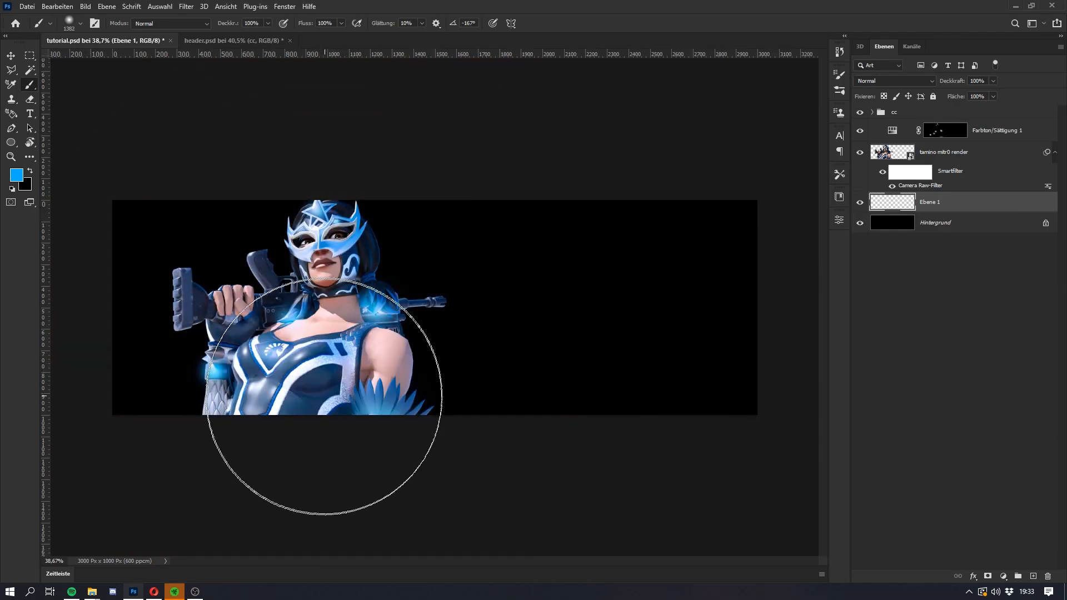
left_click(316, 407)
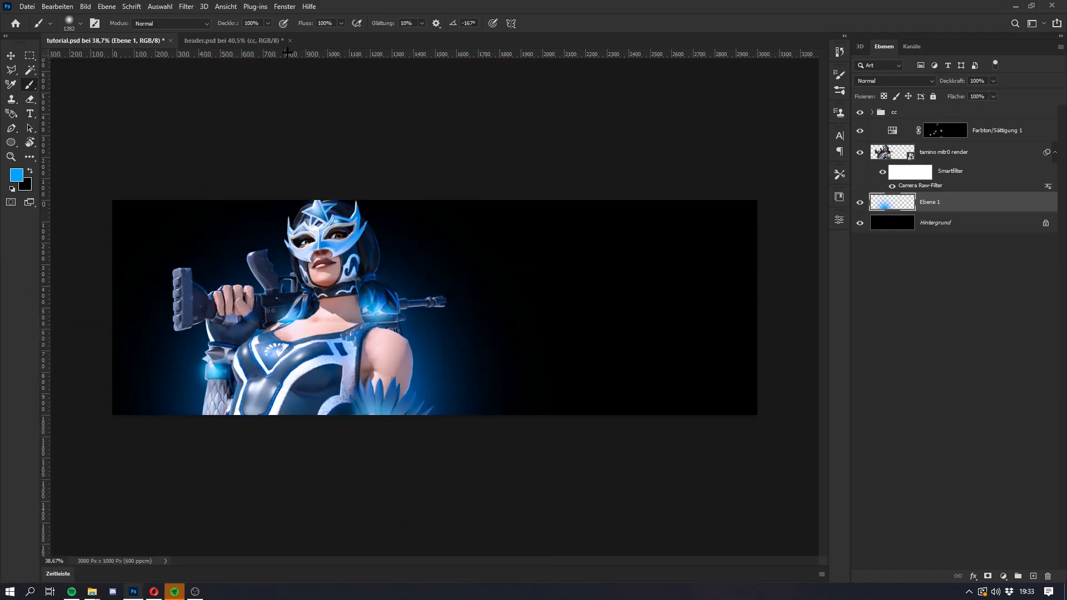
Step: Check the finished header.psd with its cc group hidden, and return to tutorial.psd
left_click(228, 40)
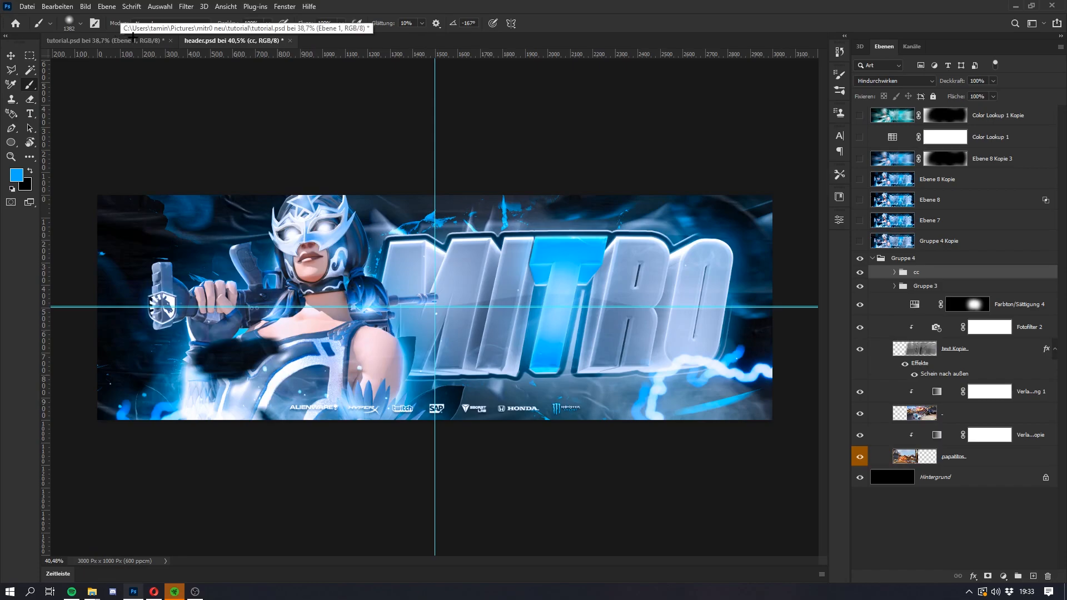
left_click(859, 272)
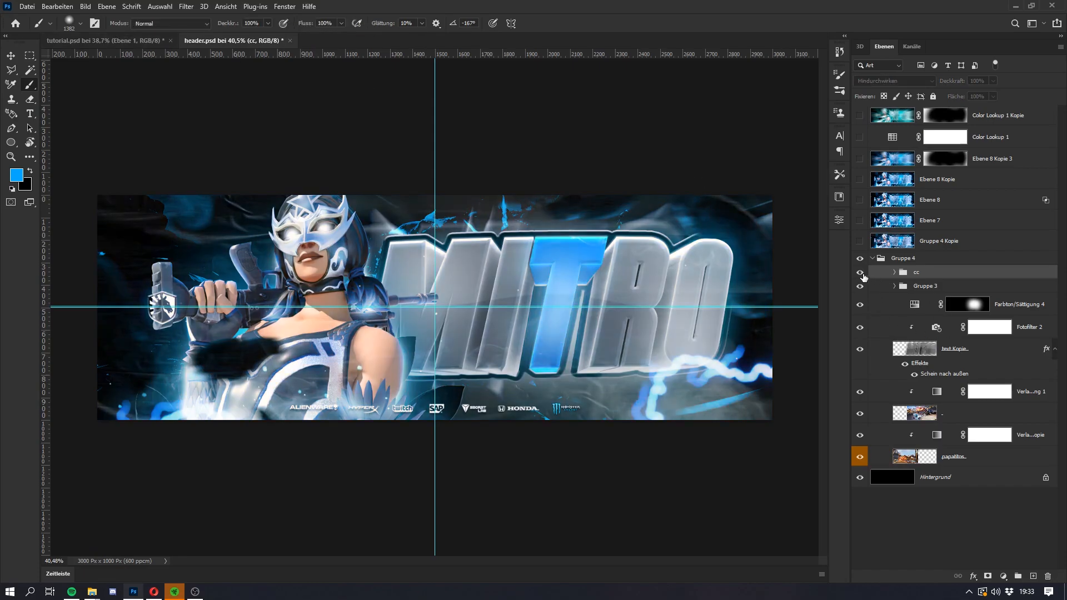
left_click(111, 40)
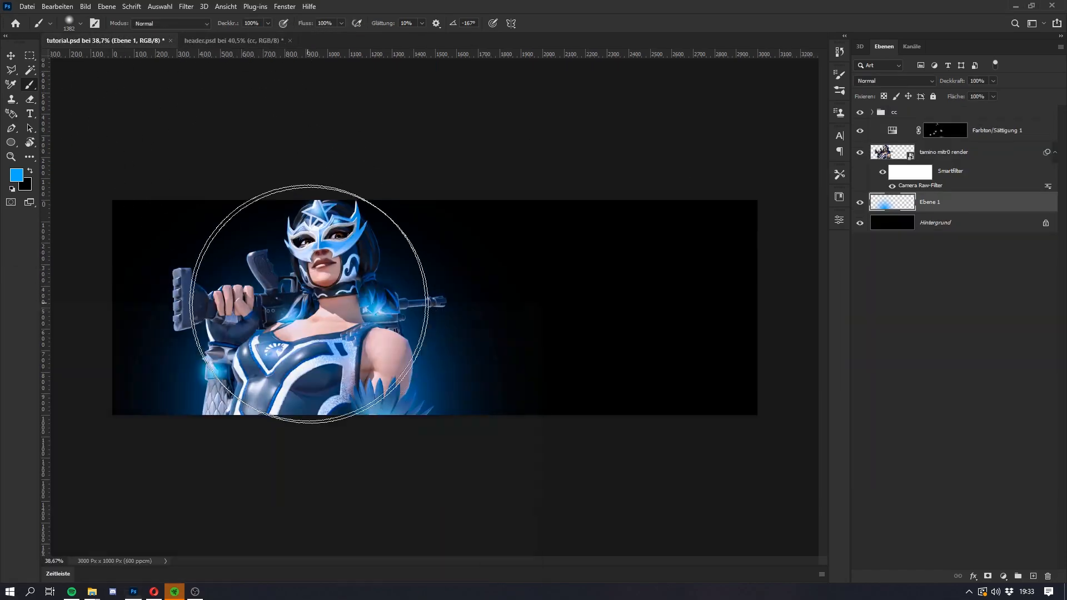
key("ctrl+t")
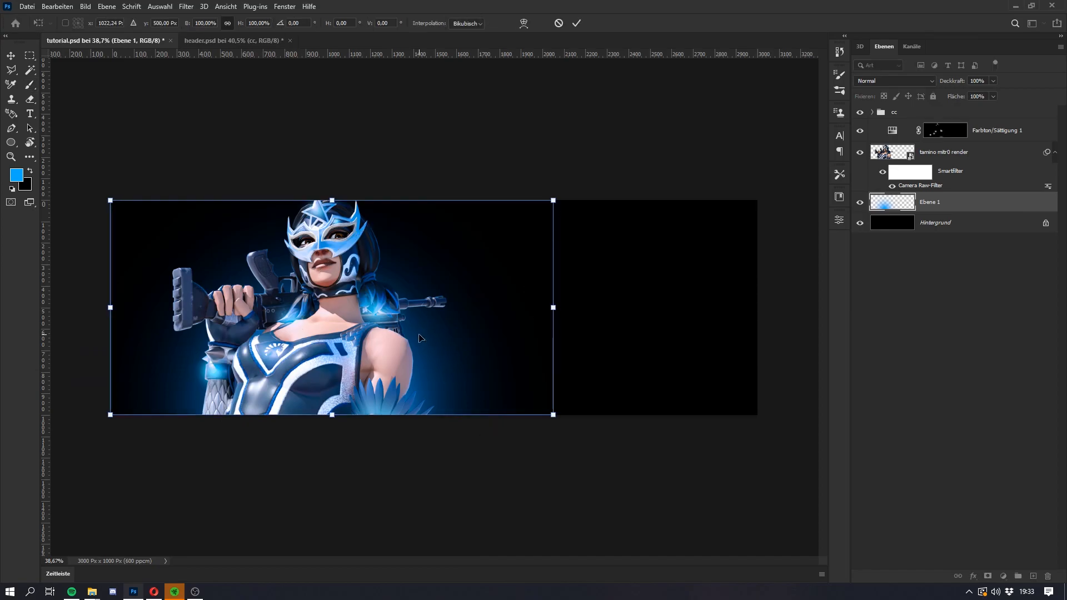
key("Escape")
key("super")
key("super")
key("e")
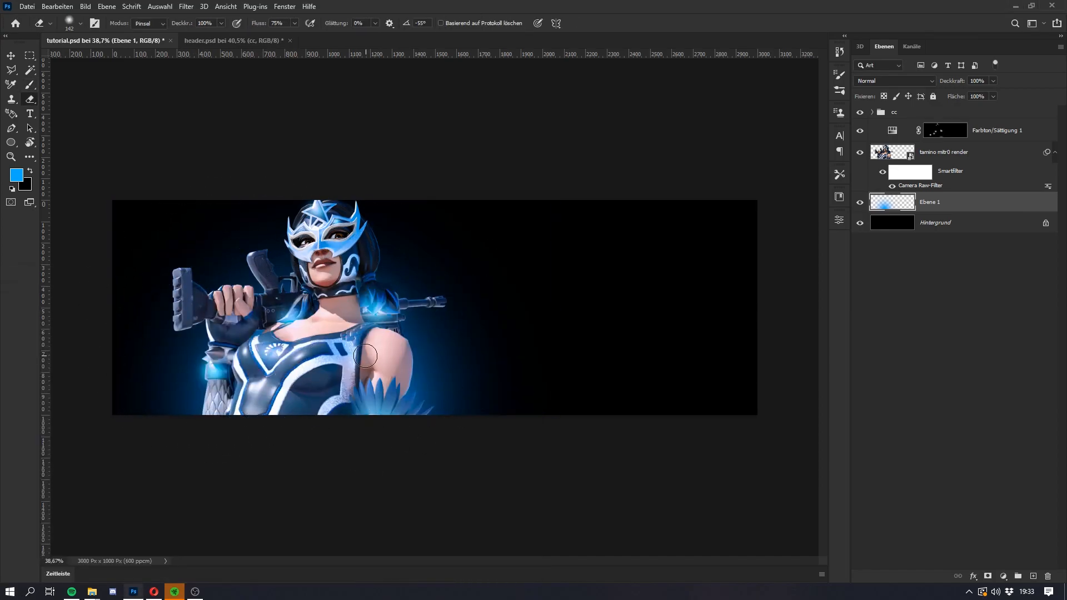
left_click_drag(462, 347, 452, 369)
Step: Undo the first background glow and paint a larger blue one behind the character's lower body with a 1625 px brush
key("b")
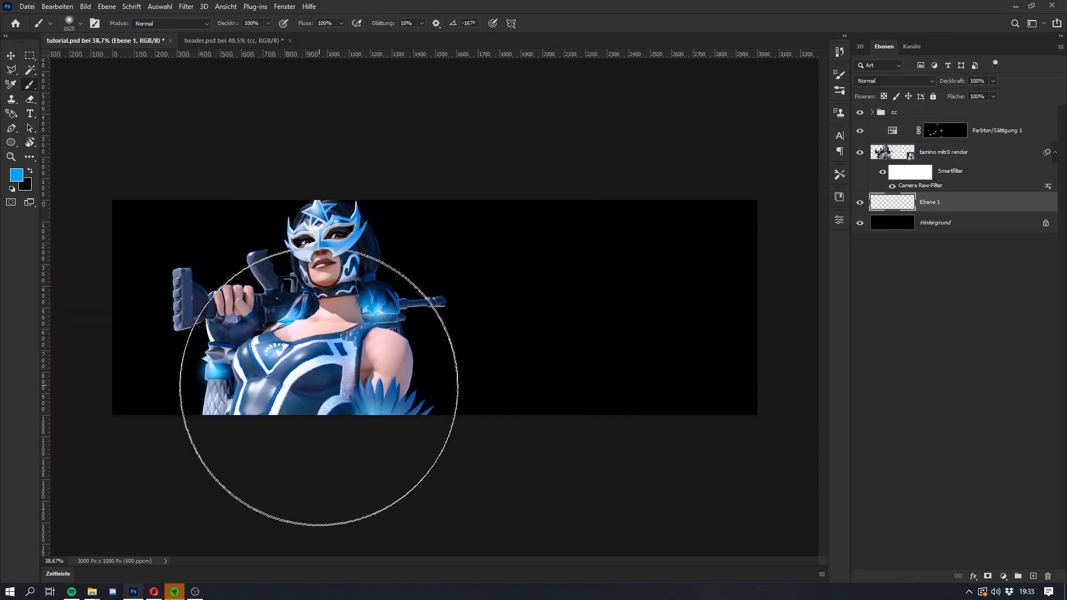
left_click(322, 436)
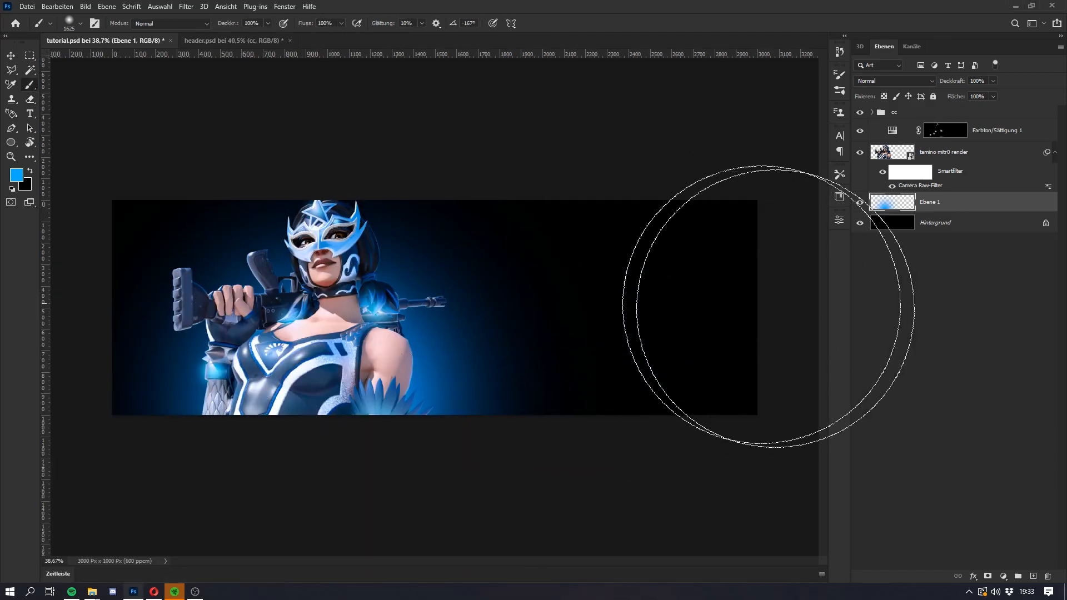
Step: Add a Belichtung adjustment layer above Ebene 1 with exposure +2.39, and invert its mask to black
left_click(1003, 577)
left_click(992, 444)
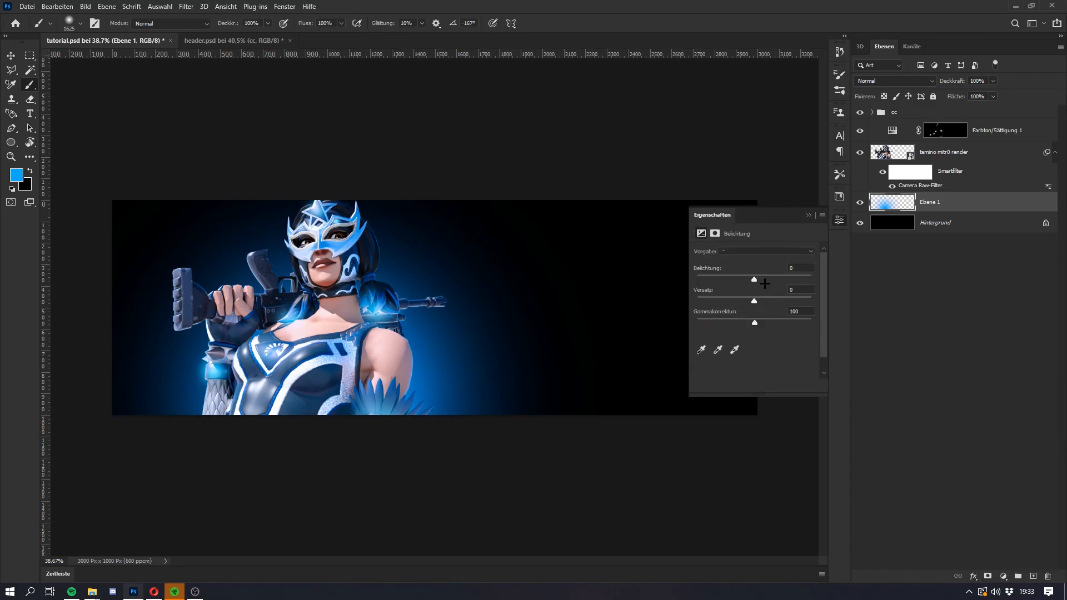
left_click_drag(754, 278, 778, 280)
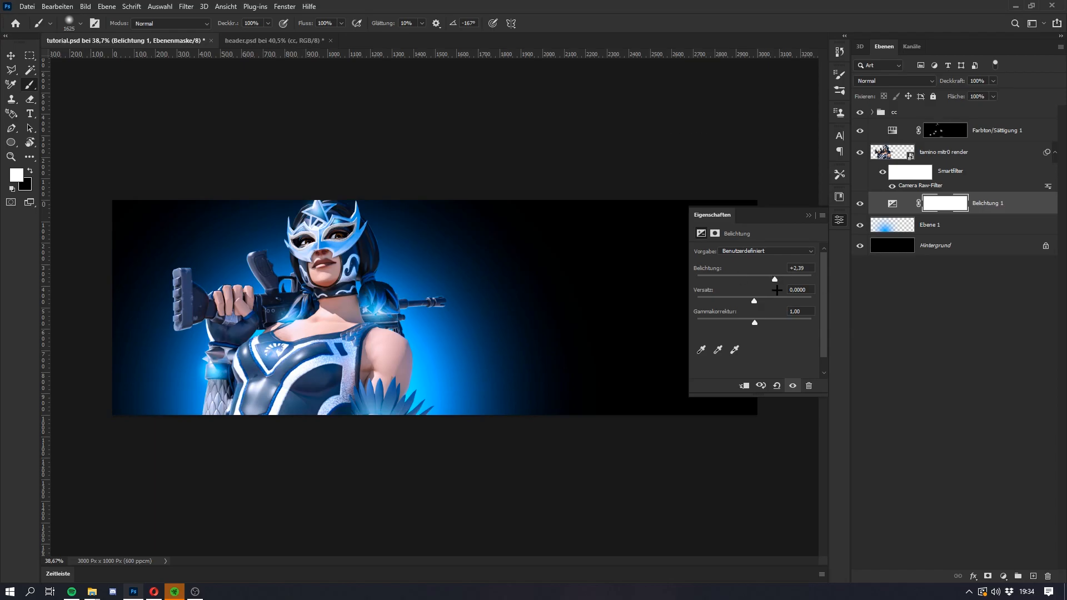
key("ctrl+i")
Step: Paint white on the Belichtung 1 mask behind the character's gloved forearm to brighten the glow along its edges
left_click_drag(320, 395, 218, 397)
scroll(242, 385, "up", 4)
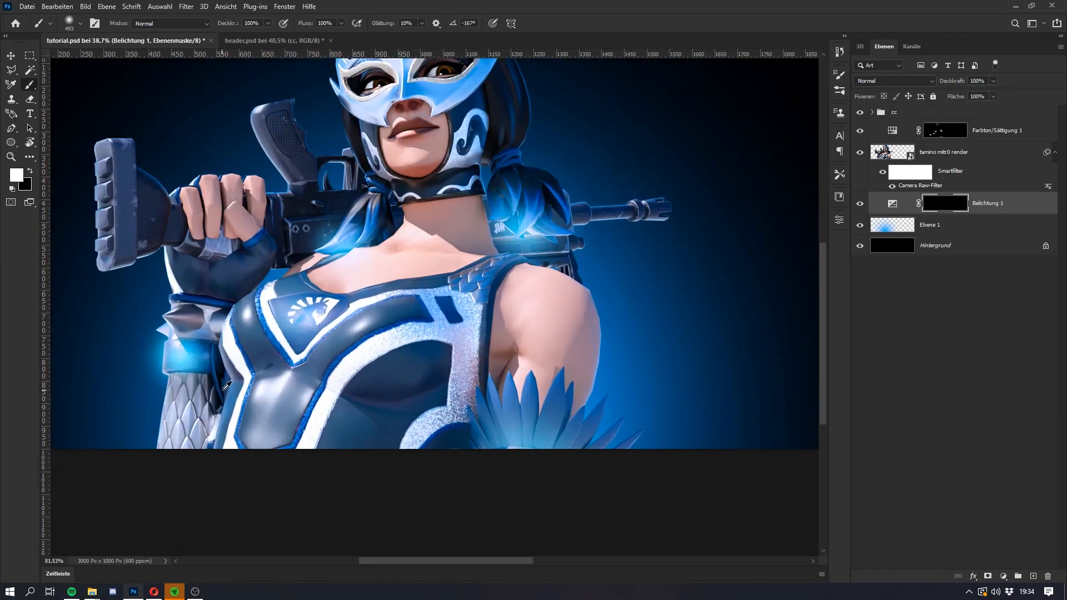
scroll(162, 382, "up", 4)
left_click_drag(193, 329, 176, 550)
left_click_drag(178, 166, 251, 253)
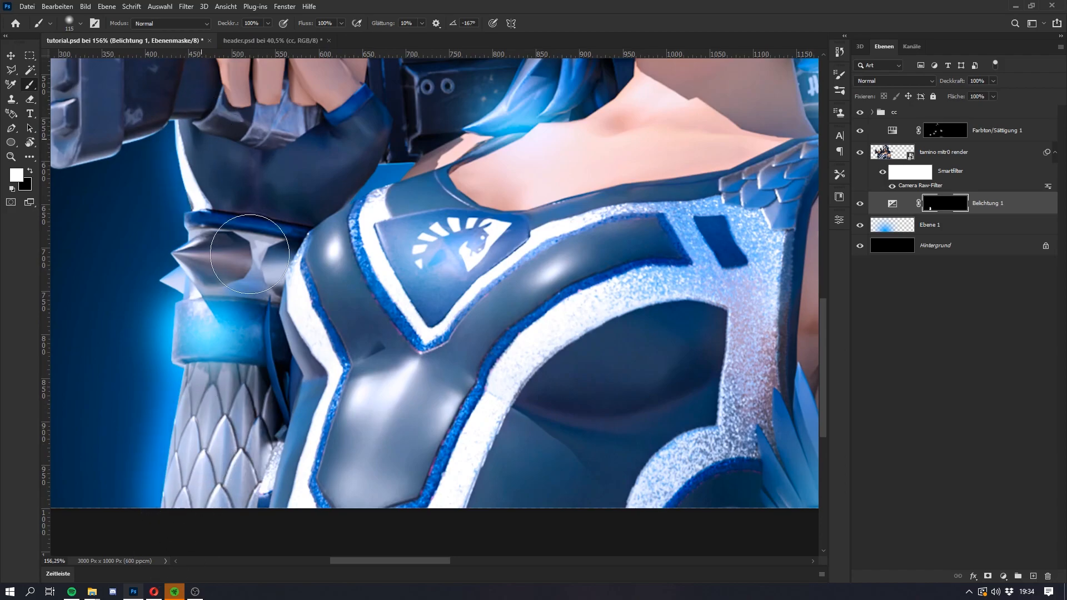
Step: Brighten the glow along the outer edge of the bare shoulder and upper arm on the Belichtung 1 mask
scroll(426, 341, "down", 6)
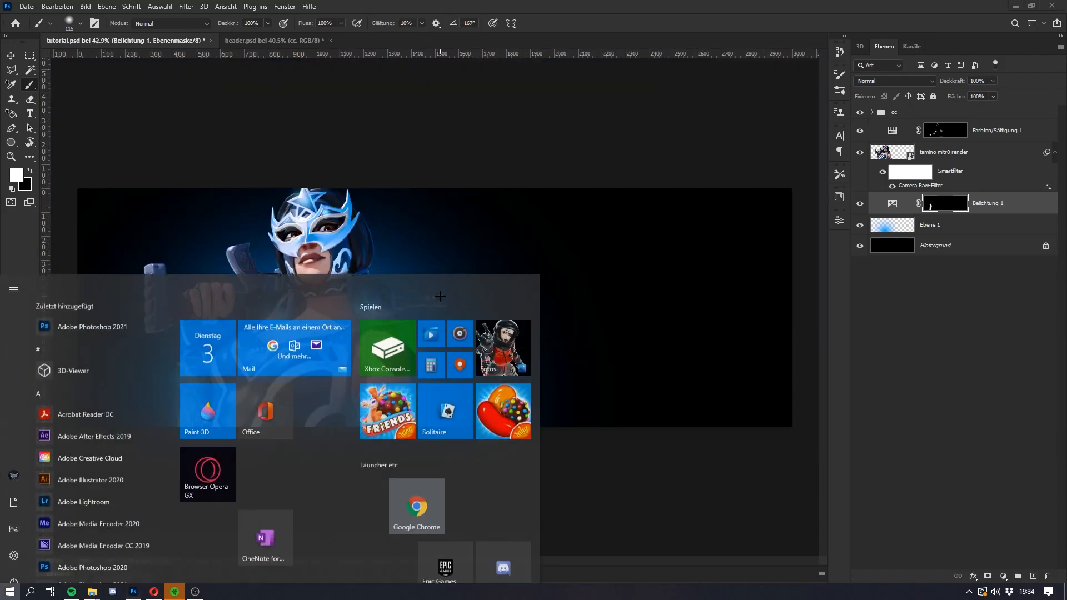
scroll(427, 342, "up", 3)
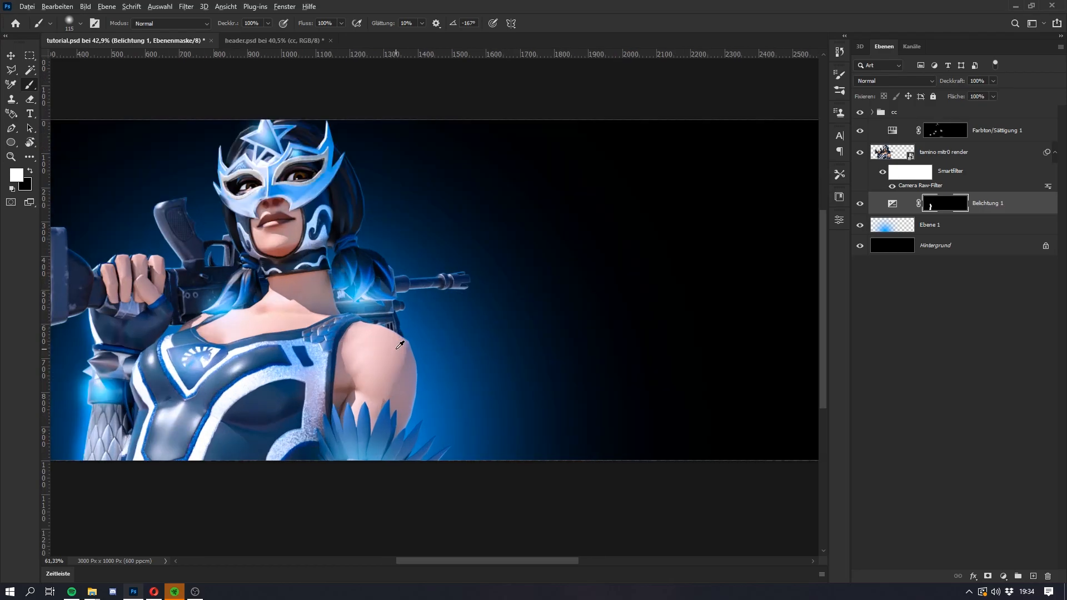
scroll(421, 354, "up", 3)
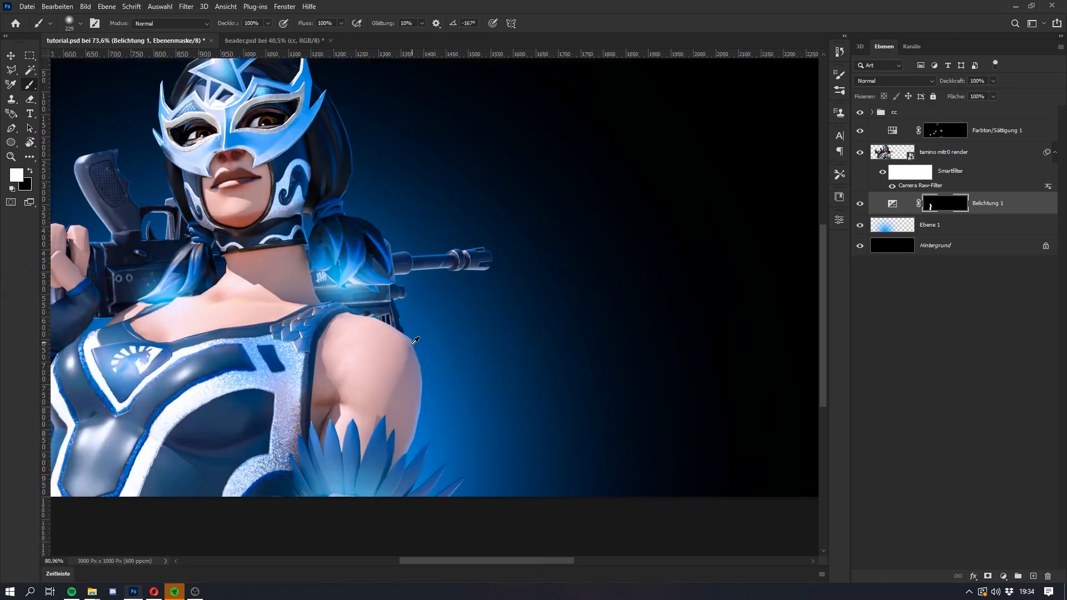
mouse_move(388, 364)
left_mouse_down()
mouse_move(382, 435)
mouse_move(381, 373)
mouse_move(361, 352)
left_mouse_up()
key("super")
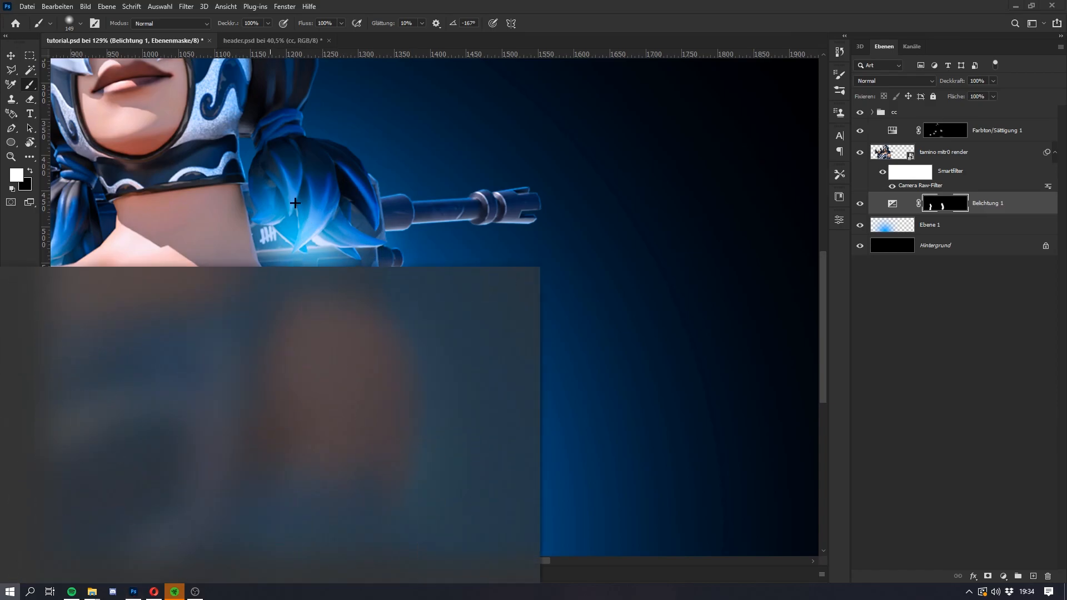
key("super")
Step: Extend the brightened glow around the ponytail above the rifle and refine it beside the neck with the Eraser
scroll(309, 245, "up", 3)
left_click_drag(327, 282, 317, 281)
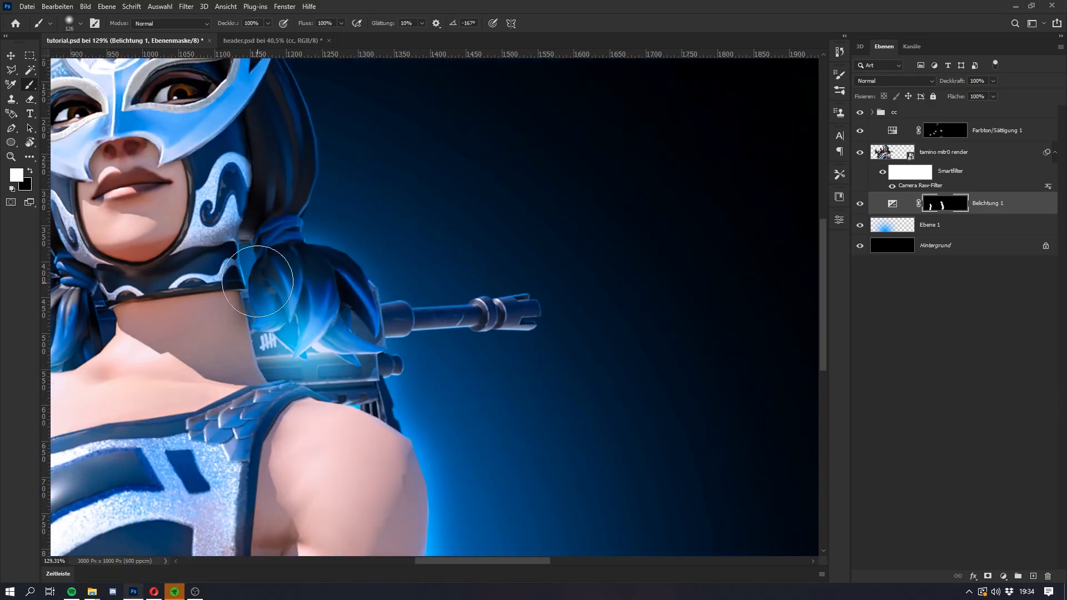
scroll(260, 266, "down", 1)
key("e")
mouse_move(256, 269)
left_mouse_down()
mouse_move(146, 270)
mouse_move(238, 277)
mouse_move(242, 266)
left_mouse_up()
key("super")
Step: Paint the brighter glow into the narrow gap between the collar and the ponytail with a smaller brush
key("super")
key("b")
scroll(270, 278, "up", 1)
scroll(270, 261, "up", 9)
left_click_drag(242, 267, 225, 270)
key("super")
key("super")
scroll(295, 186, "down", 12)
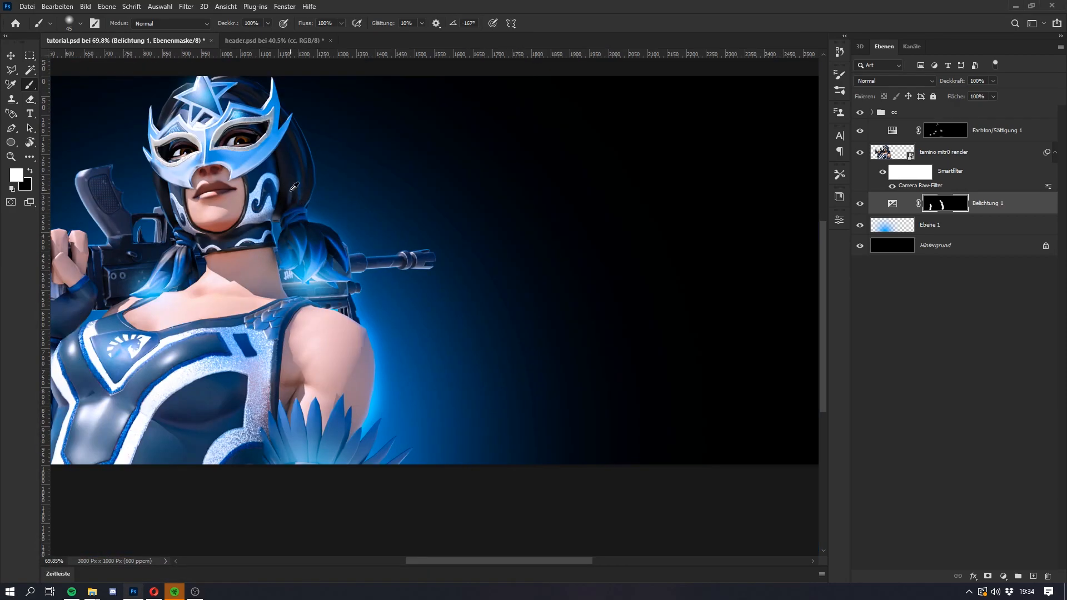
scroll(295, 186, "up", 7)
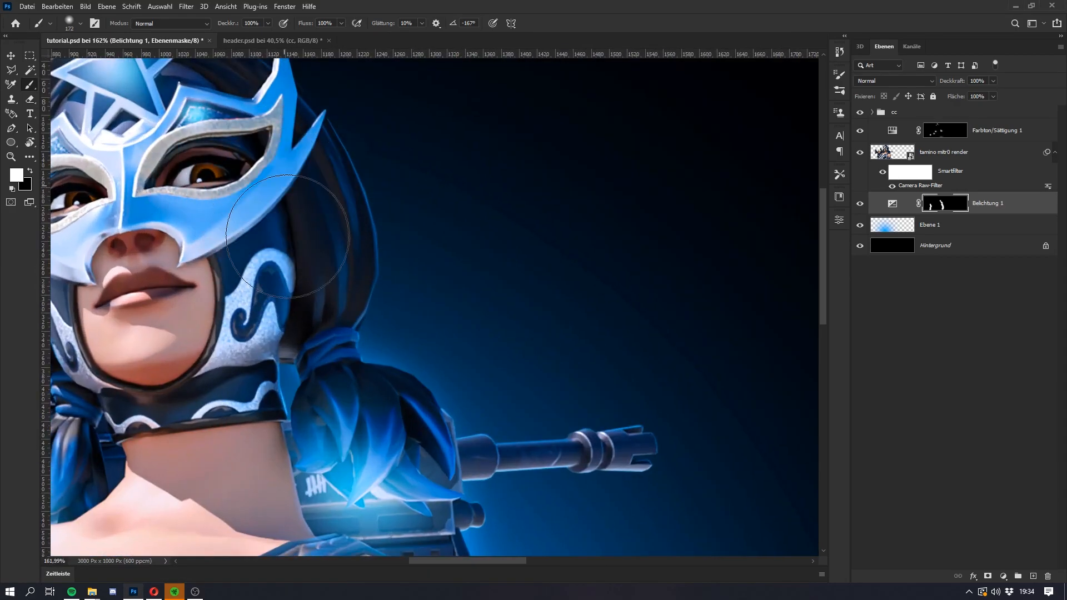
Step: Add a colorized Farbton/Sättigung adjustment above Belichtung 1 with lightness +88 and invert its mask to black
scroll(385, 373, "down", 11)
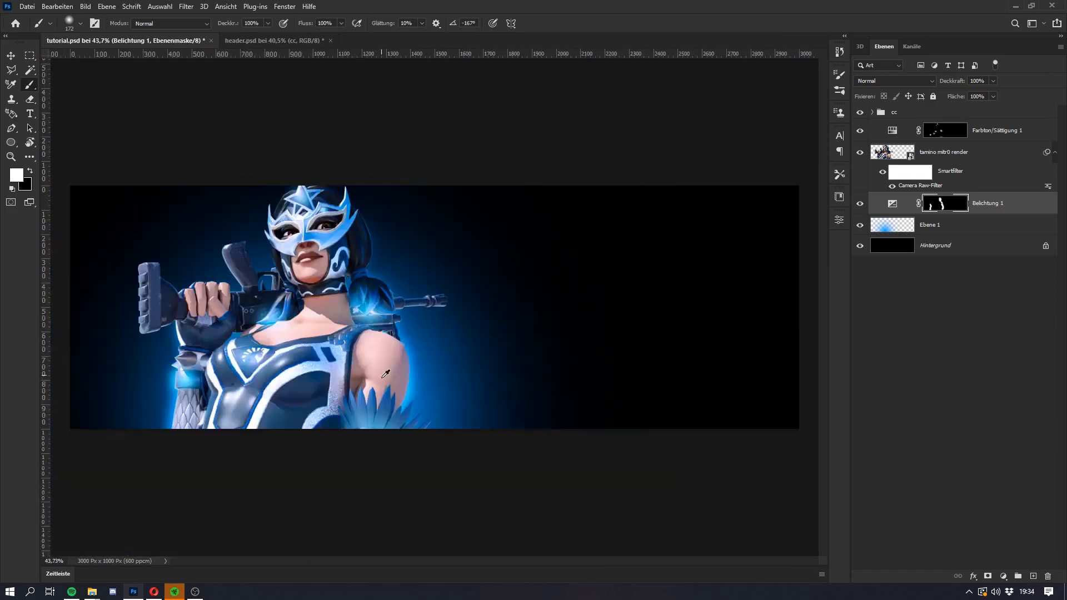
scroll(278, 356, "down", 1)
left_click(999, 209)
key("super")
key("super")
left_click(1004, 576)
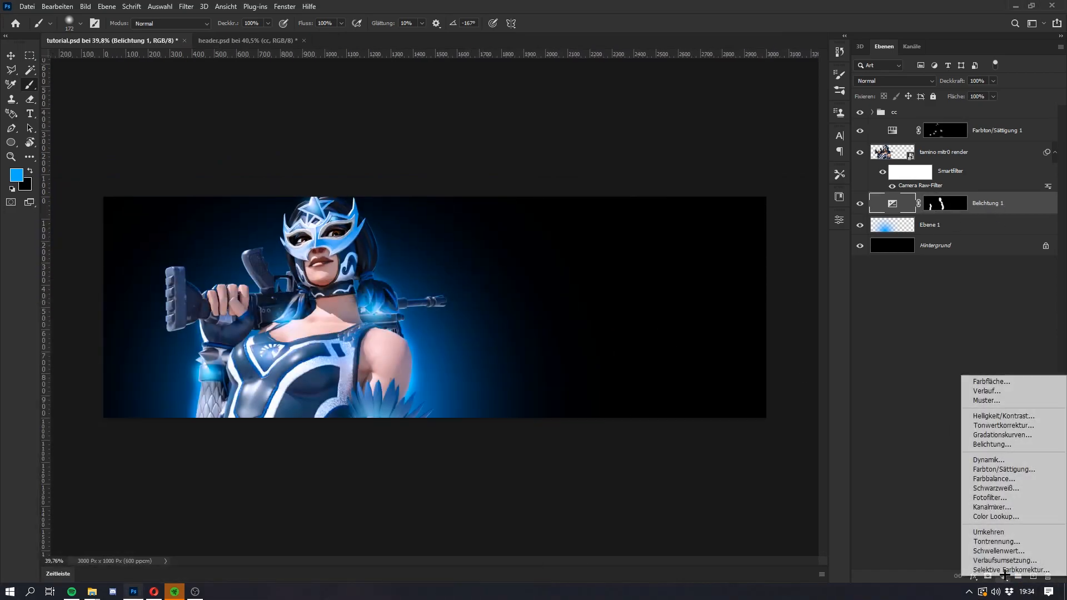
left_click(989, 469)
left_click_drag(754, 338, 804, 354)
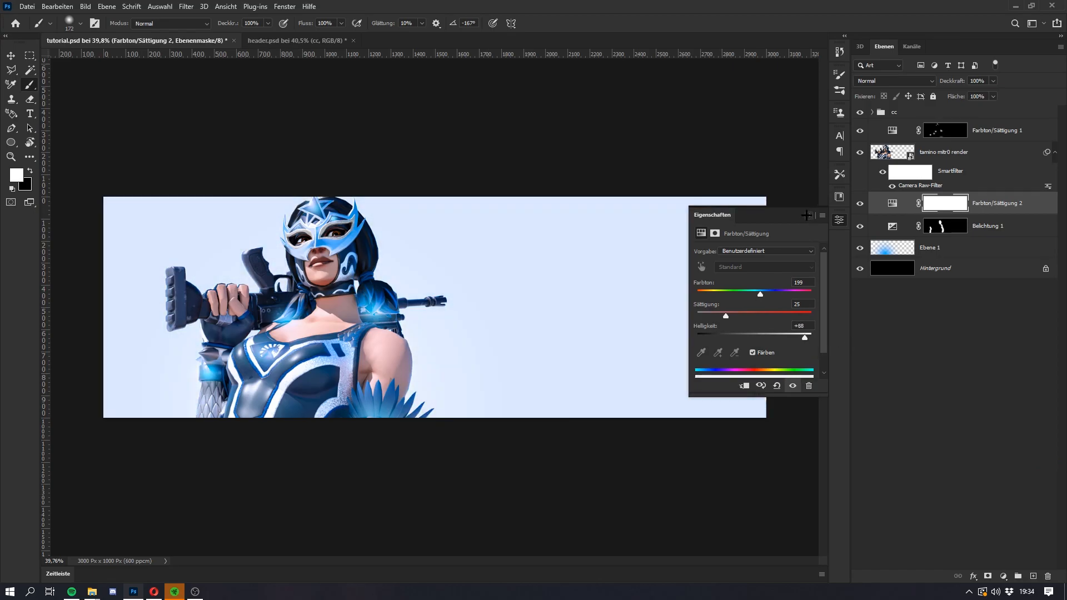
left_click(945, 205)
key("ctrl+i")
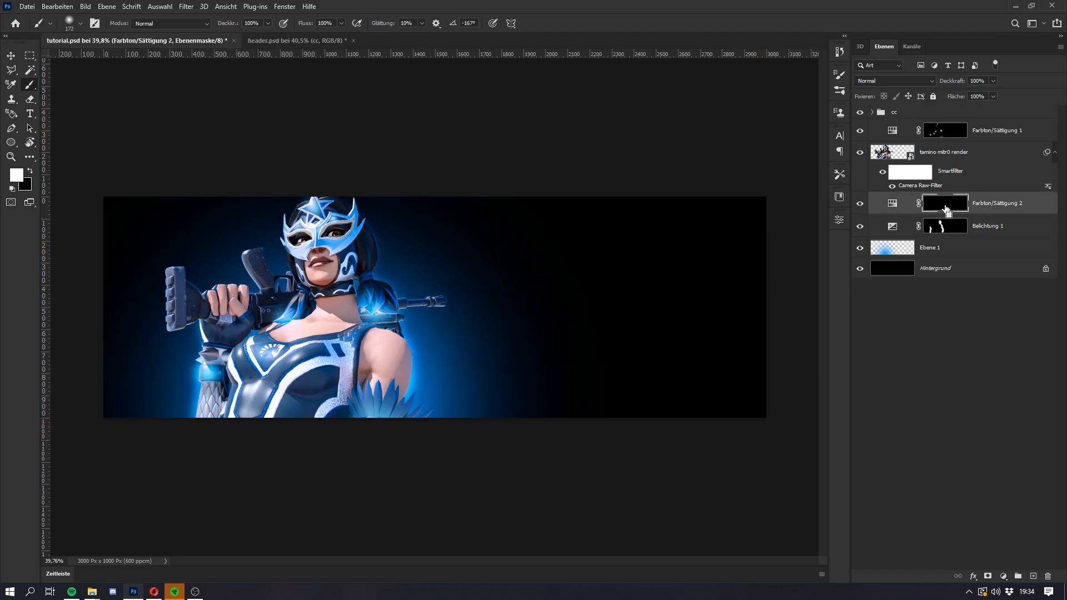
Step: Paint white on the Farbton/Sättigung 2 mask along the outer edge of the scaled sleeve, wristband and glove
scroll(421, 307, "up", 5)
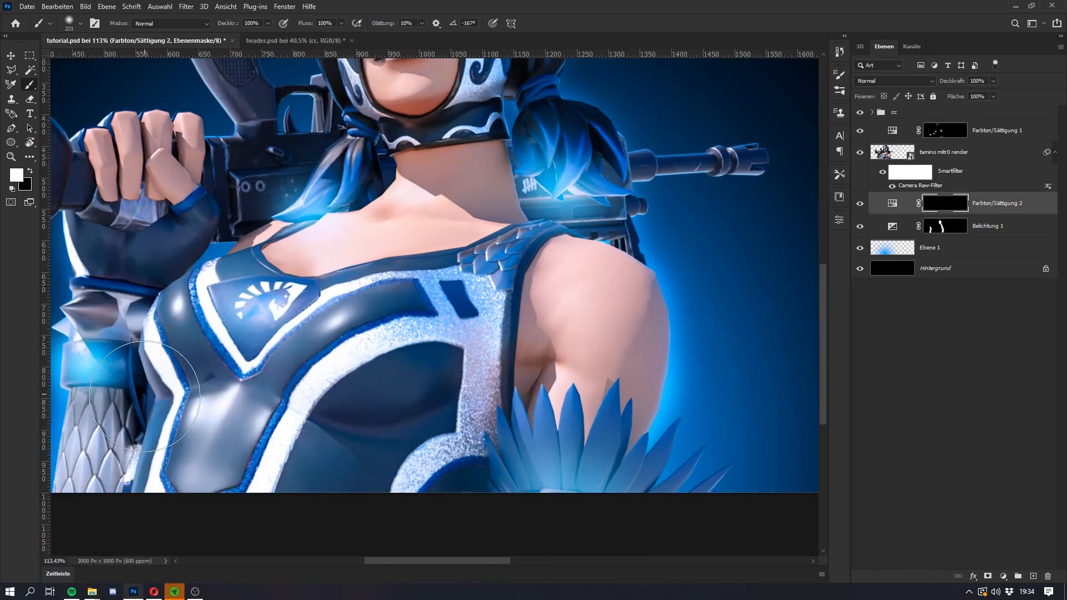
left_click_drag(425, 561, 377, 561)
scroll(311, 419, "up", 3)
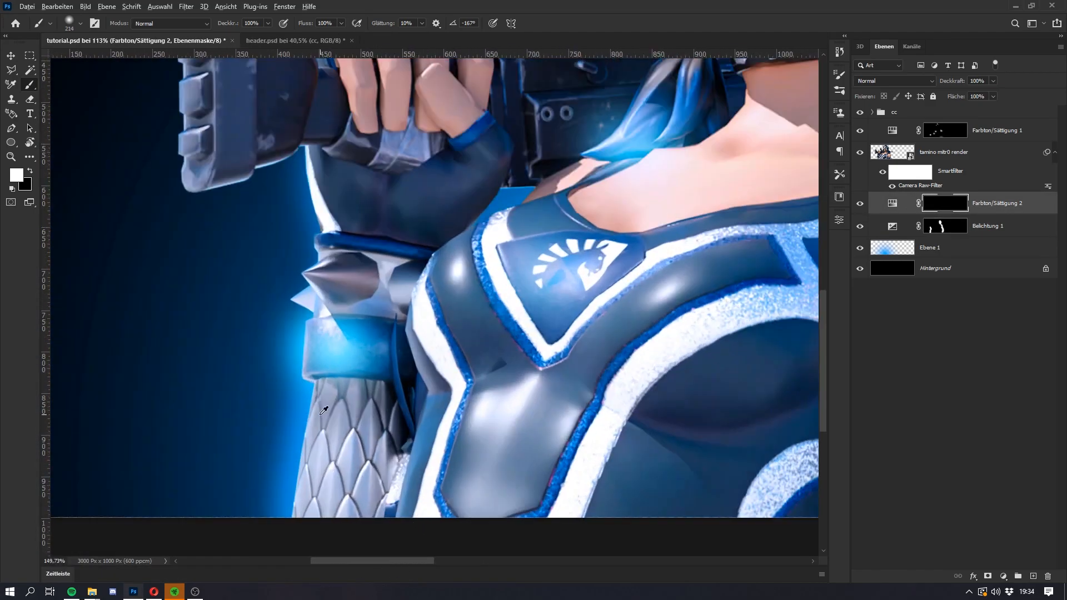
left_click_drag(347, 399, 343, 548)
key("ctrl+z")
left_click_drag(419, 452, 394, 451)
mouse_move(353, 416)
left_mouse_down()
mouse_move(365, 416)
mouse_move(350, 429)
mouse_move(330, 515)
left_mouse_up()
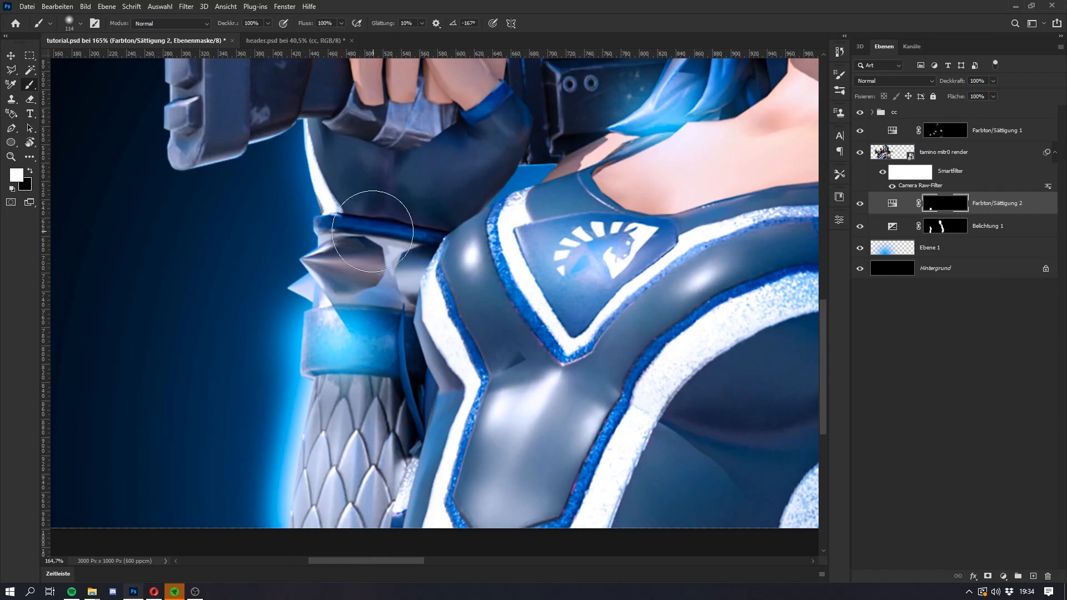
left_click_drag(342, 144, 327, 328)
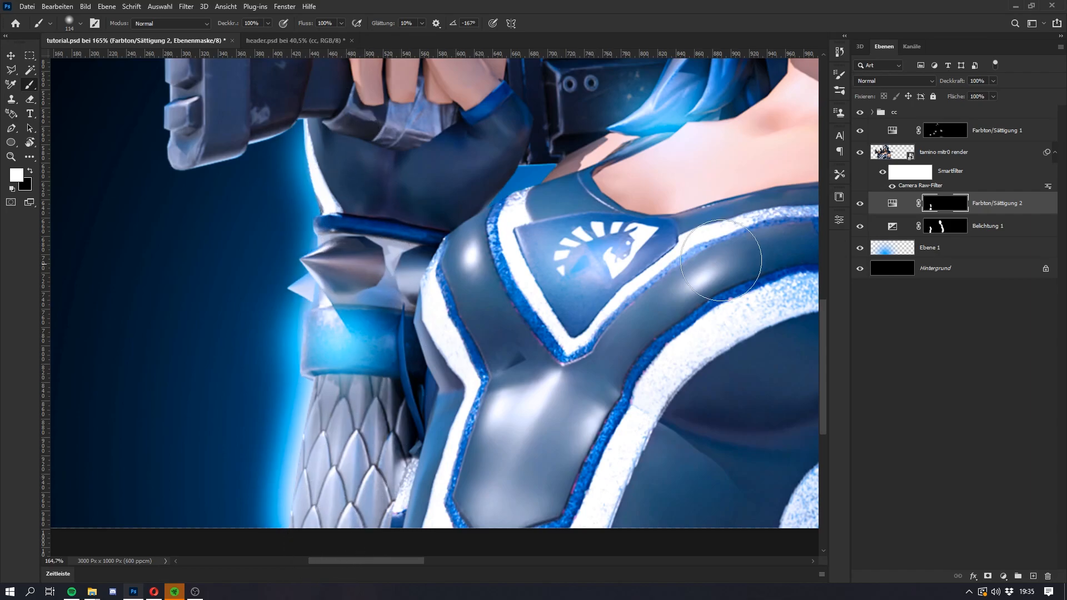
Step: Raise the lightness of the Farbton/Sättigung 2 adjustment to +100
double_click(893, 204)
left_click_drag(805, 336, 842, 342)
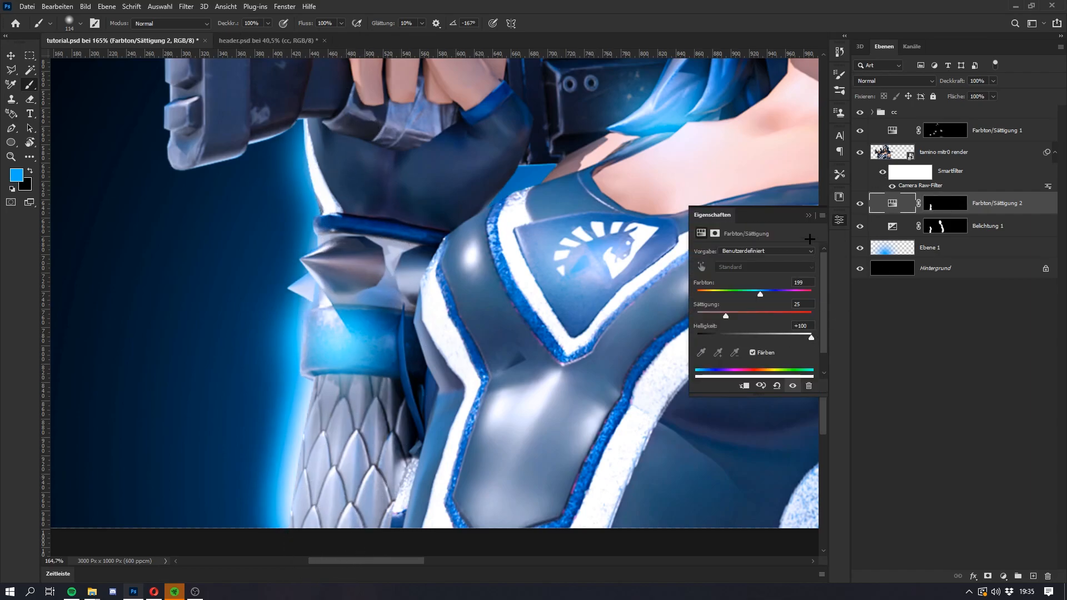
left_click(809, 216)
Step: Paint a white rim glow along the outer edge of the bare shoulder and upper arm on the Farbton/Sättigung 2 mask
left_click_drag(405, 561, 516, 568)
scroll(410, 345, "up", 4)
left_click(383, 338)
left_click(547, 218)
left_click(933, 208)
right_click(373, 215, "alt")
mouse_move(411, 209)
left_mouse_down()
mouse_move(397, 428)
mouse_move(407, 402)
left_mouse_up()
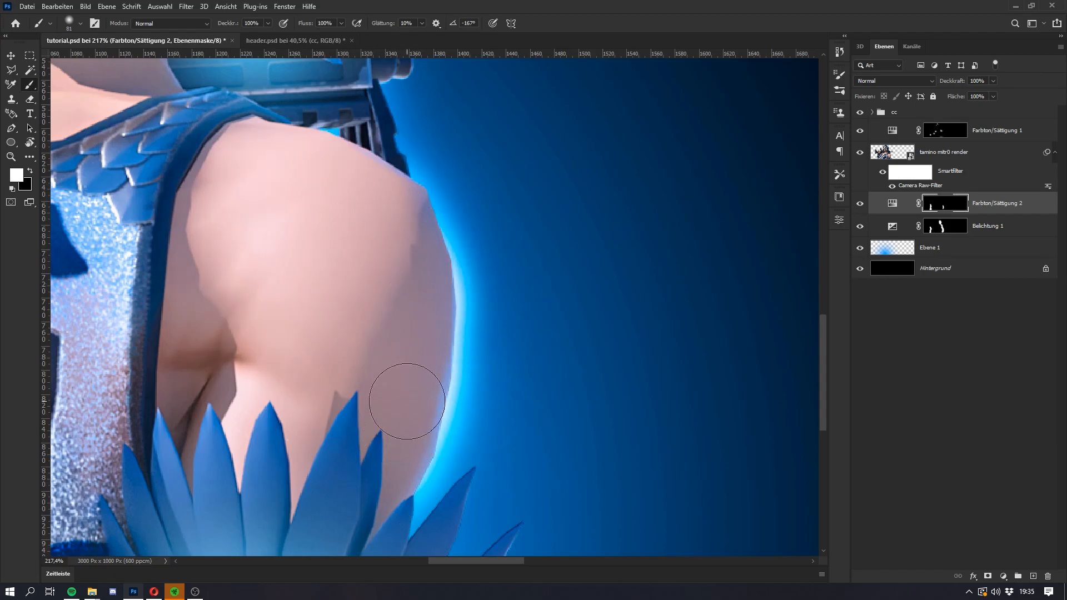
Step: Refine the rim glow around the blue feathers below the upper arm with the Brush and Eraser
scroll(405, 484, "down", 3)
key("e")
right_click(489, 444, "alt")
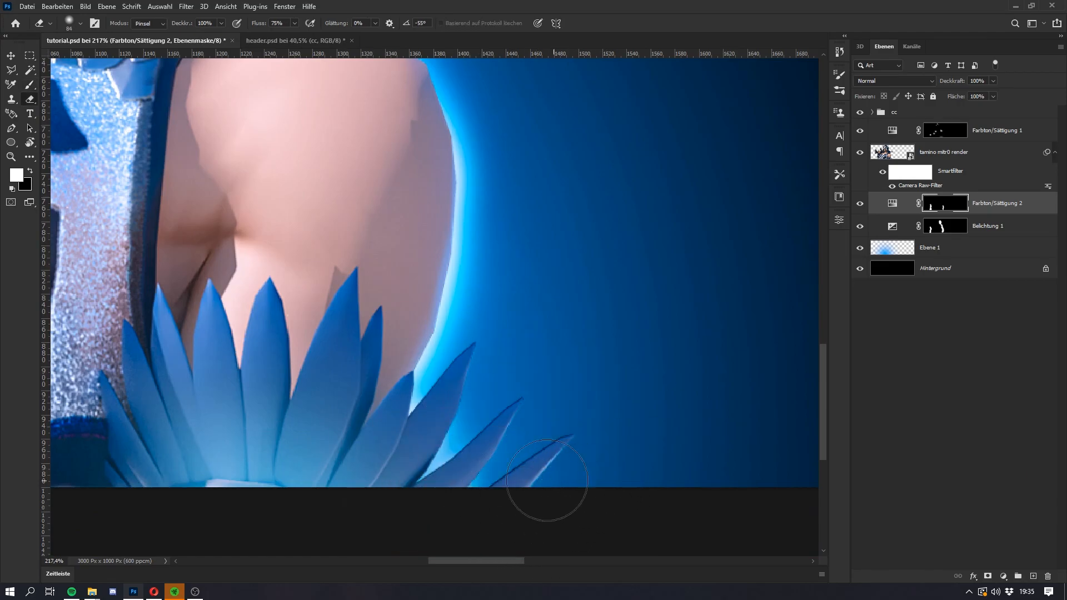
key("b")
key("super")
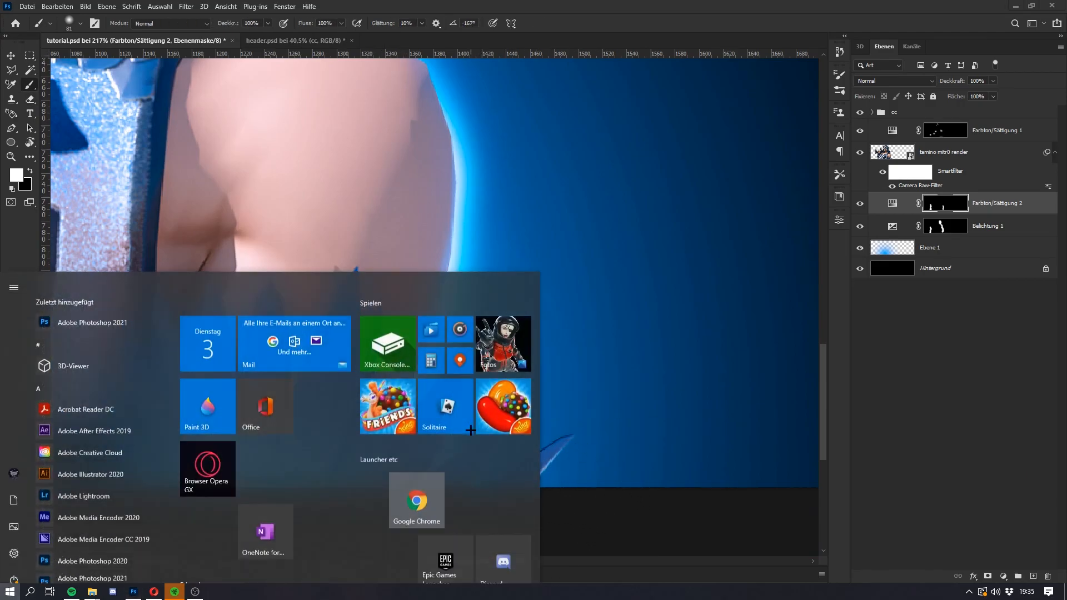
key("super")
key("e")
right_click(443, 421, "alt")
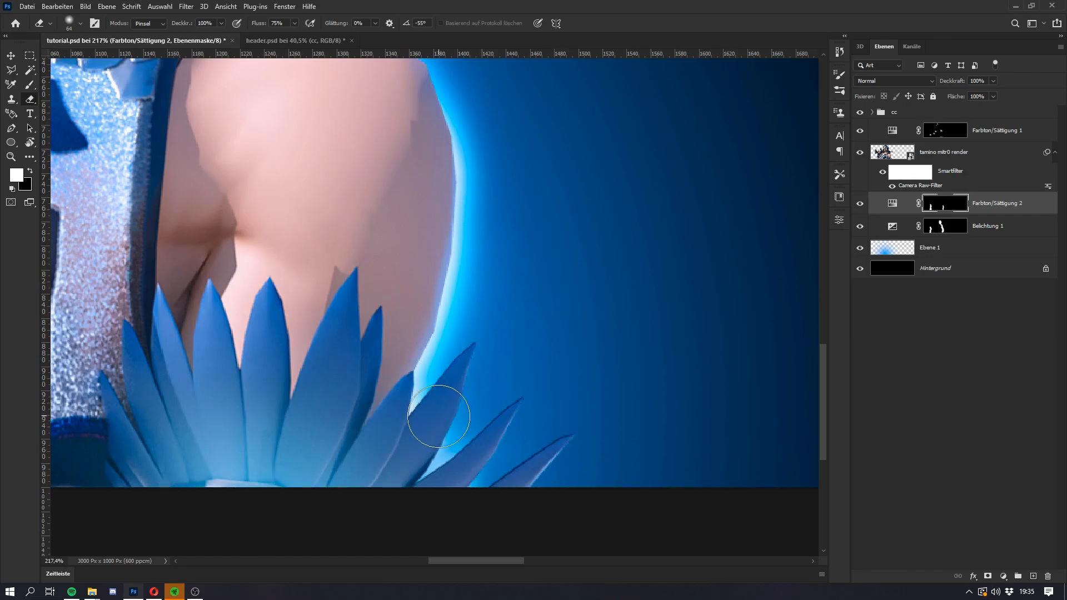
scroll(443, 420, "down", 6)
Step: Extend the rim glow over the top of the bare shoulder beneath the rifle and soften it with the Eraser
key("b")
scroll(358, 224, "up", 6)
right_click(378, 217, "alt")
right_click(370, 198, "alt")
left_click_drag(376, 178, 382, 192)
scroll(377, 141, "down", 3)
key("e")
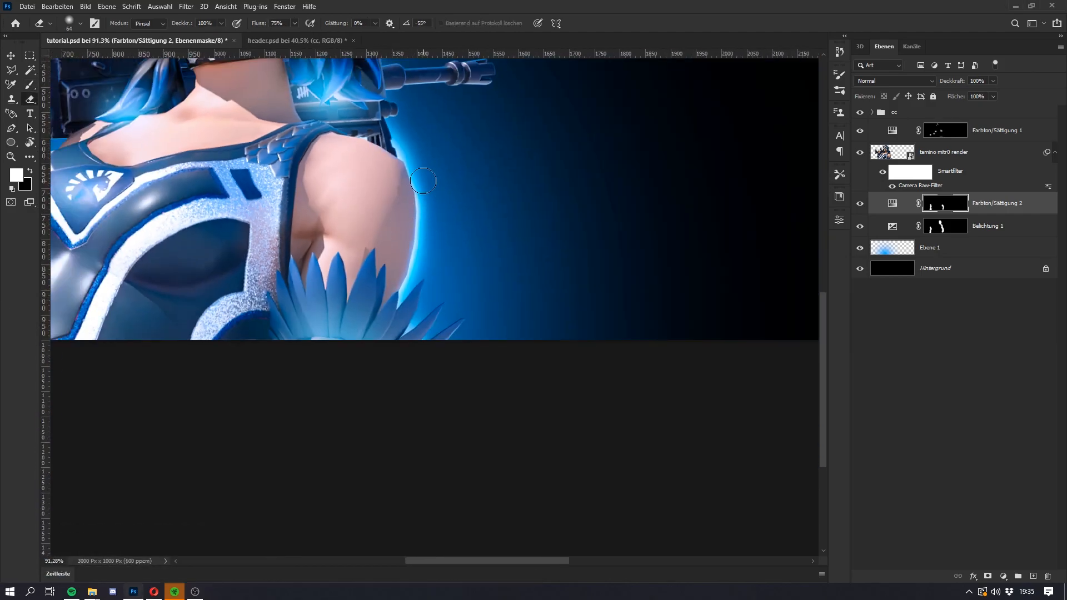
right_click(424, 141, "alt")
key("b")
Step: Paint a white rim around the ponytail above the rifle and into the gap between rifle and shoulder, using a small brush
scroll(354, 221, "down", 4)
key("super")
key("super")
scroll(379, 309, "up", 7)
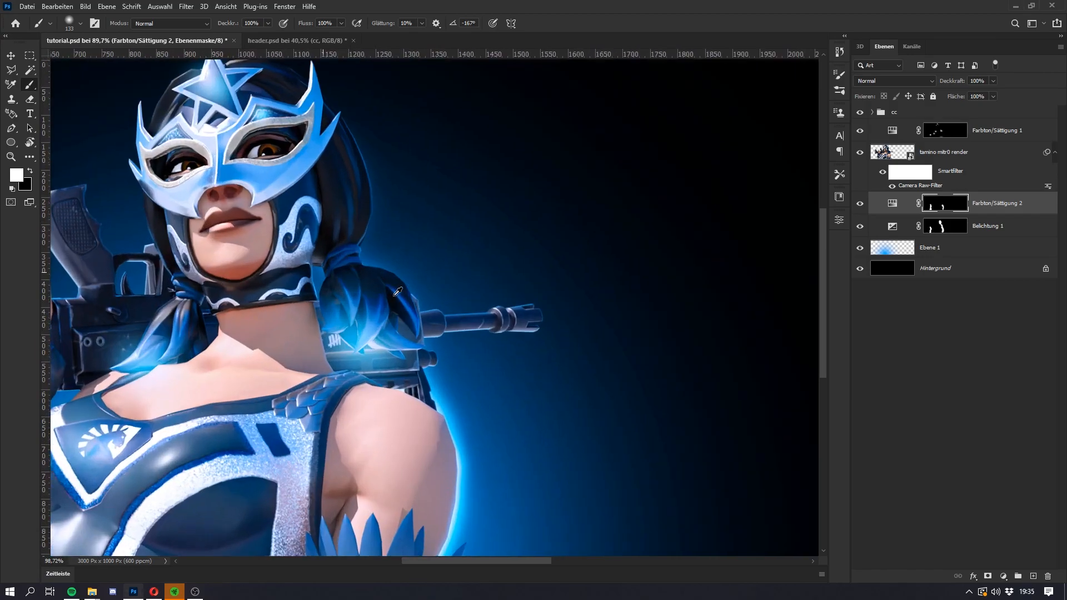
key("e")
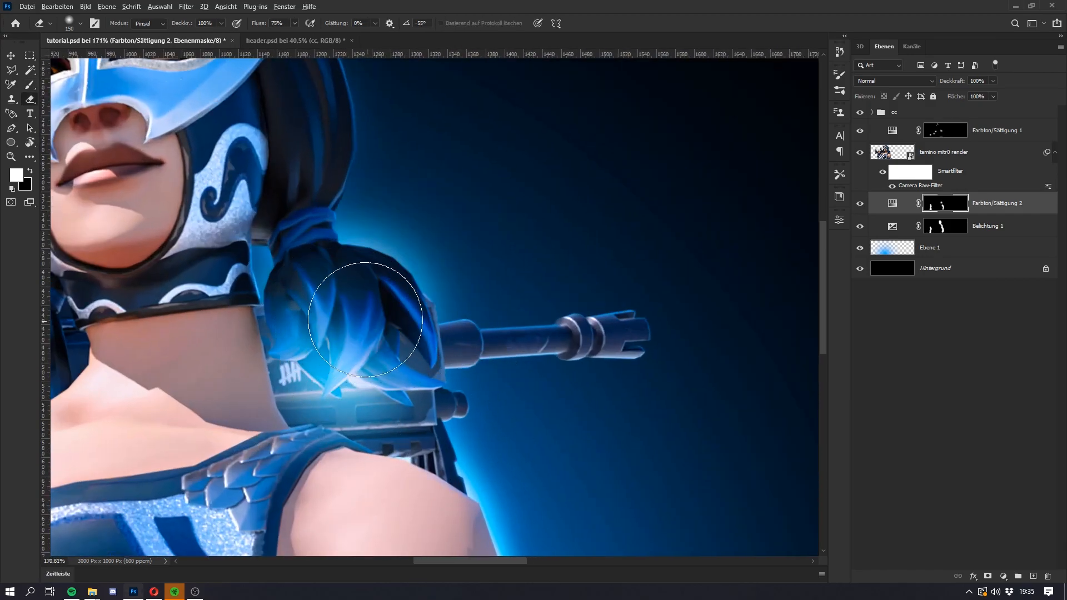
scroll(355, 282, "up", 3)
right_click(327, 236, "alt")
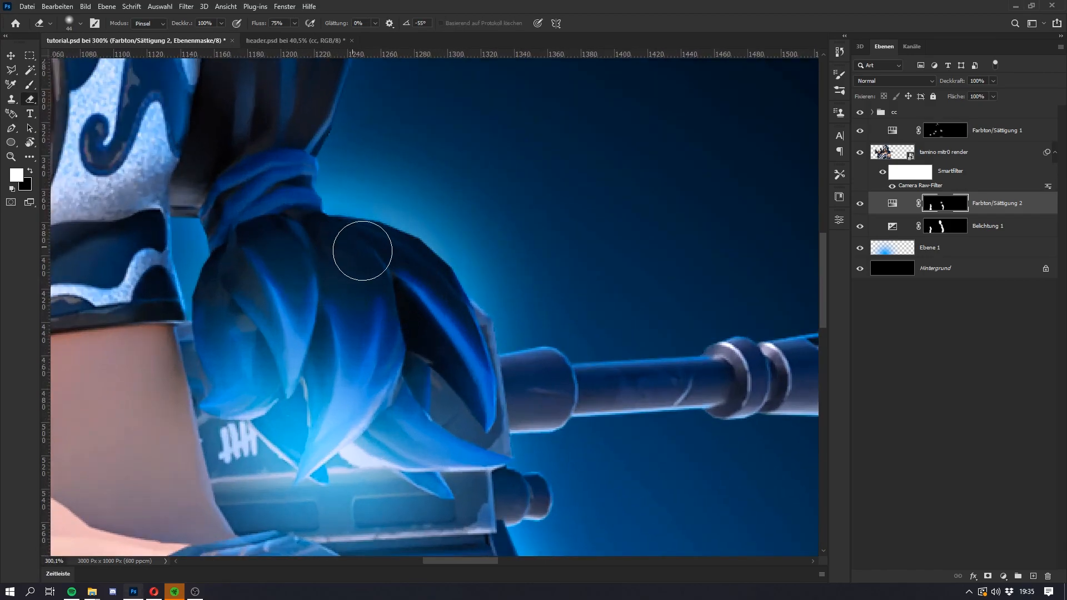
key("b")
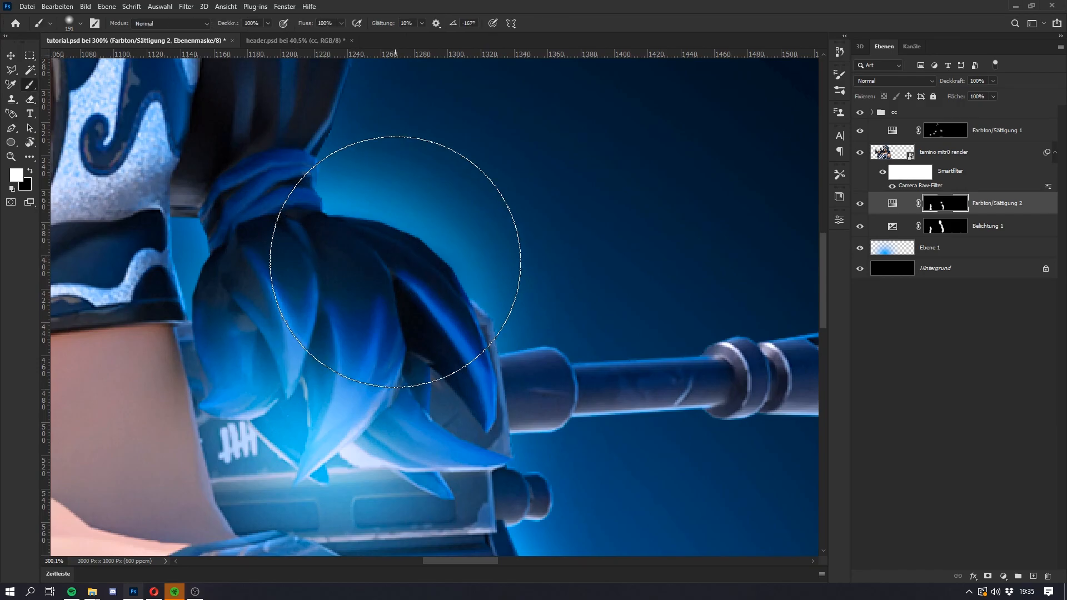
right_click(328, 255, "alt")
mouse_move(328, 255)
left_mouse_down()
mouse_move(388, 305)
mouse_move(400, 271)
mouse_move(384, 244)
mouse_move(460, 370)
mouse_move(452, 306)
mouse_move(469, 351)
left_mouse_up()
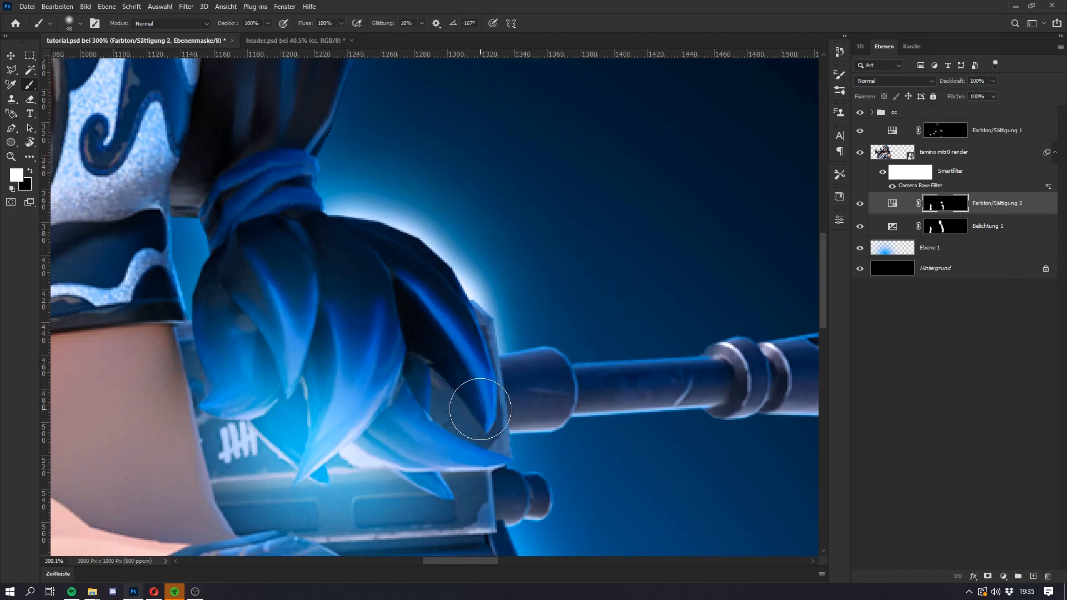
scroll(480, 410, "down", 3)
mouse_move(491, 444)
left_mouse_down()
mouse_move(478, 399)
mouse_move(447, 455)
left_mouse_up()
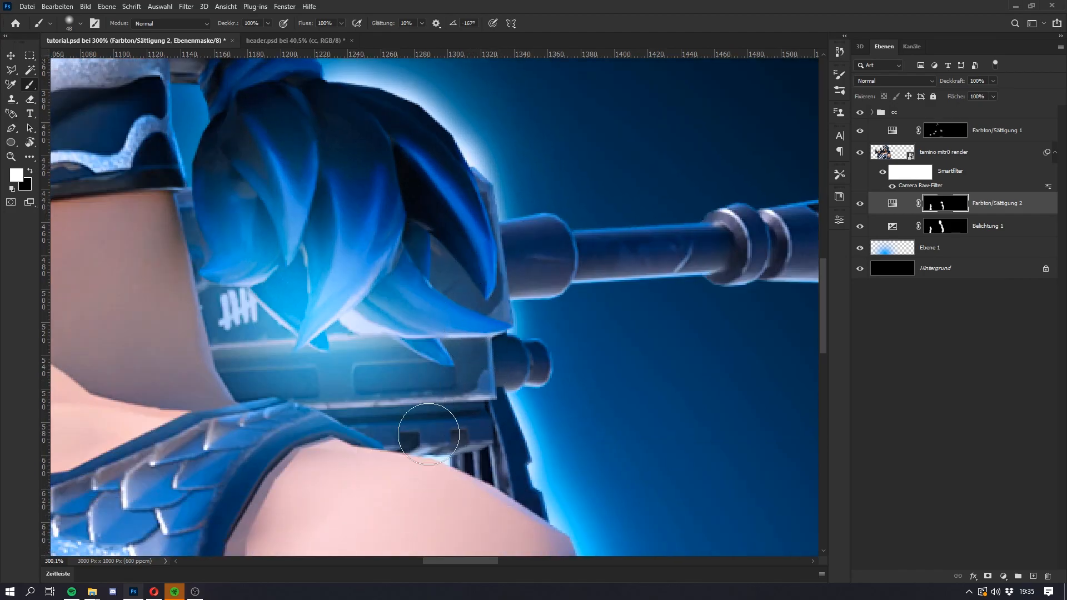
Step: Examine the character's glow in the finished header.psd design and return to tutorial.psd
left_click(270, 40)
scroll(340, 284, "up", 6)
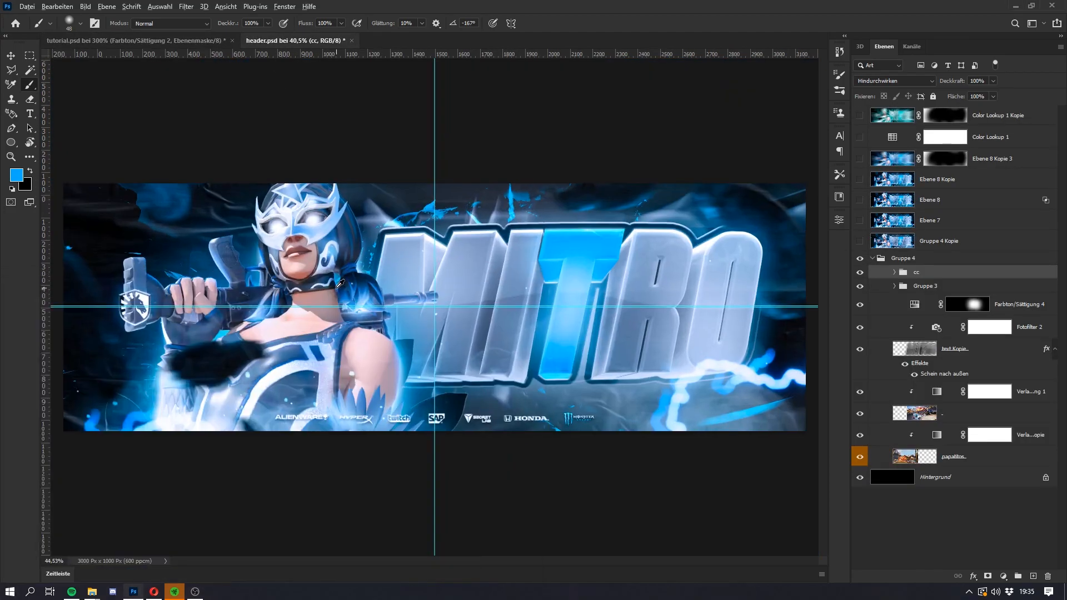
key("super")
key("super")
left_click(126, 40)
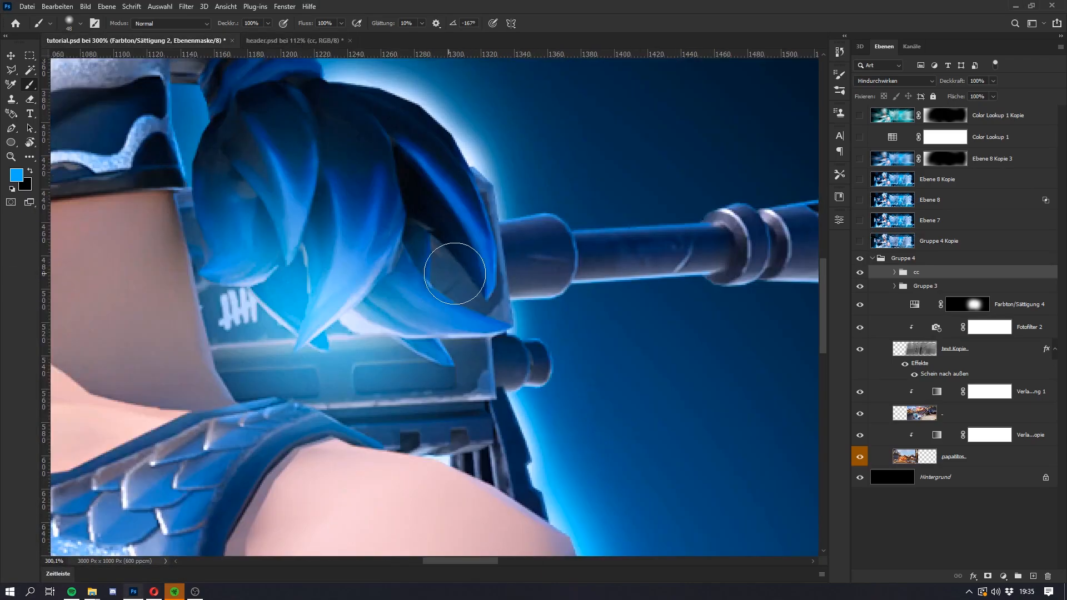
key("super")
key("super")
Step: Brighten the narrow gap between the glove and the chest beneath the rifle on the Farbton/Sättigung 2 mask
scroll(547, 335, "down", 3)
scroll(550, 331, "down", 4)
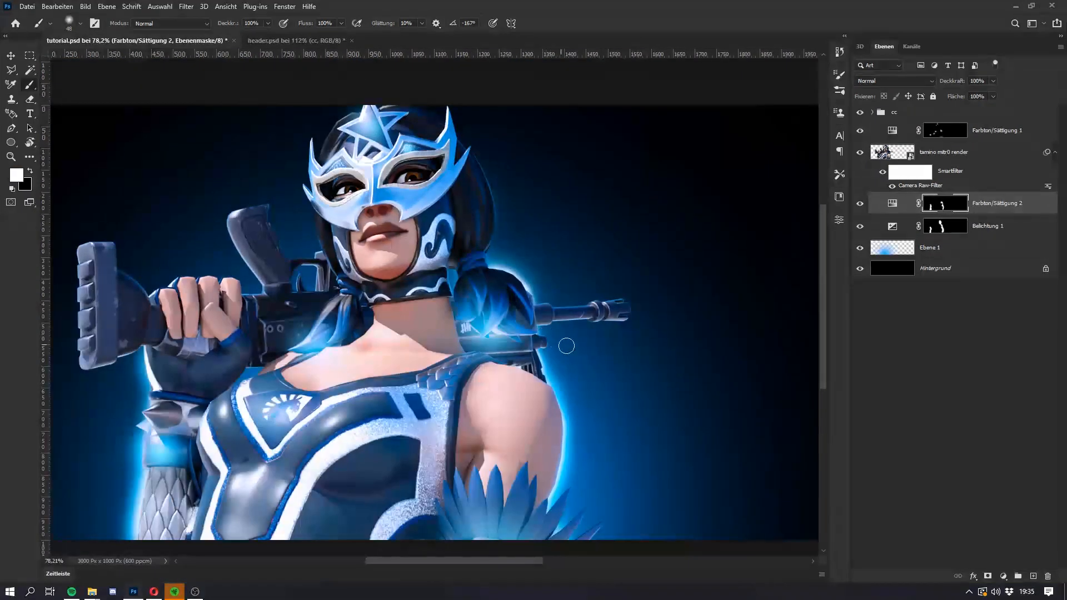
key("e")
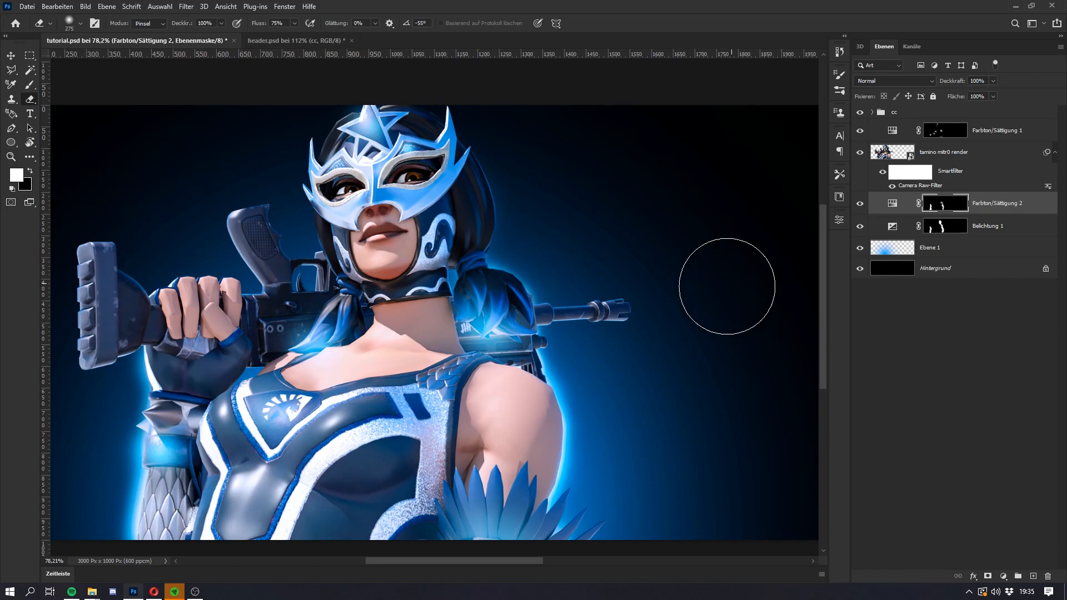
scroll(272, 335, "up", 5)
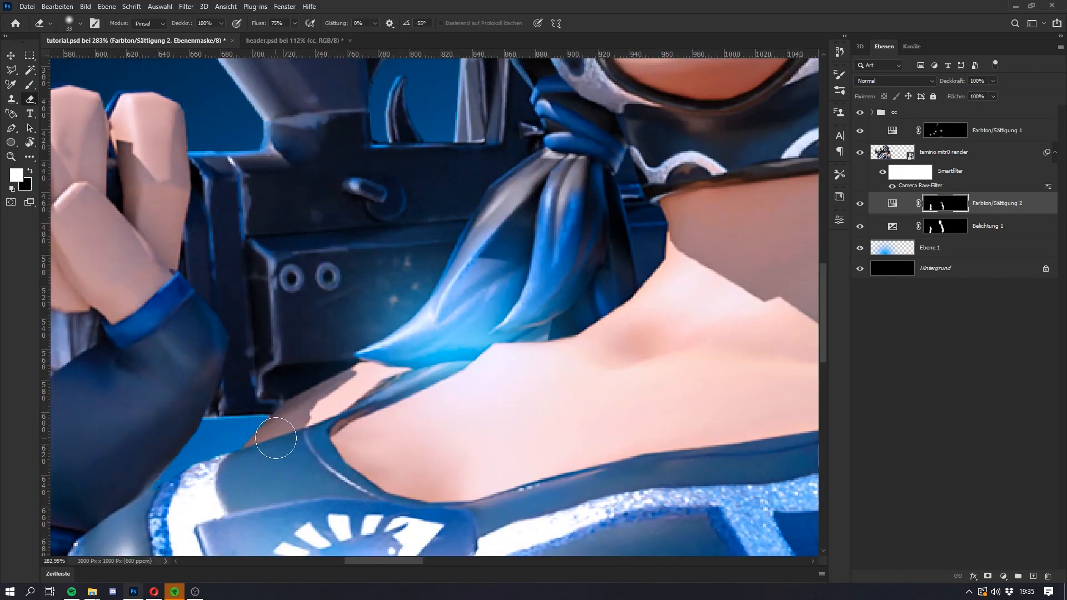
key("b")
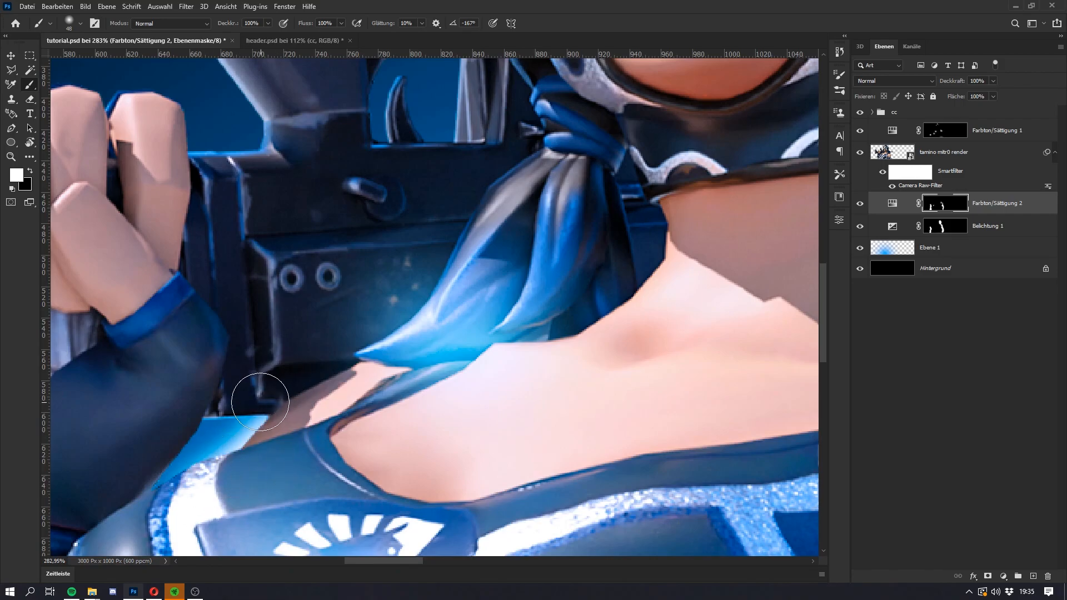
scroll(412, 189, "down", 5)
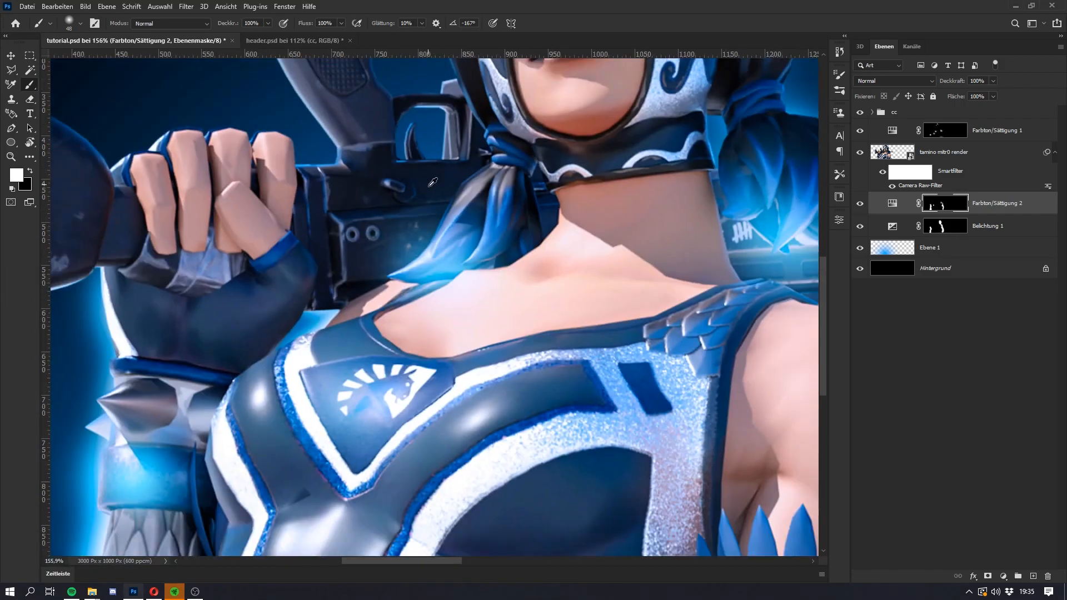
Step: Paint the brighter glow behind the rifle's trigger guard and the hair beside the masked face
scroll(422, 239, "up", 3)
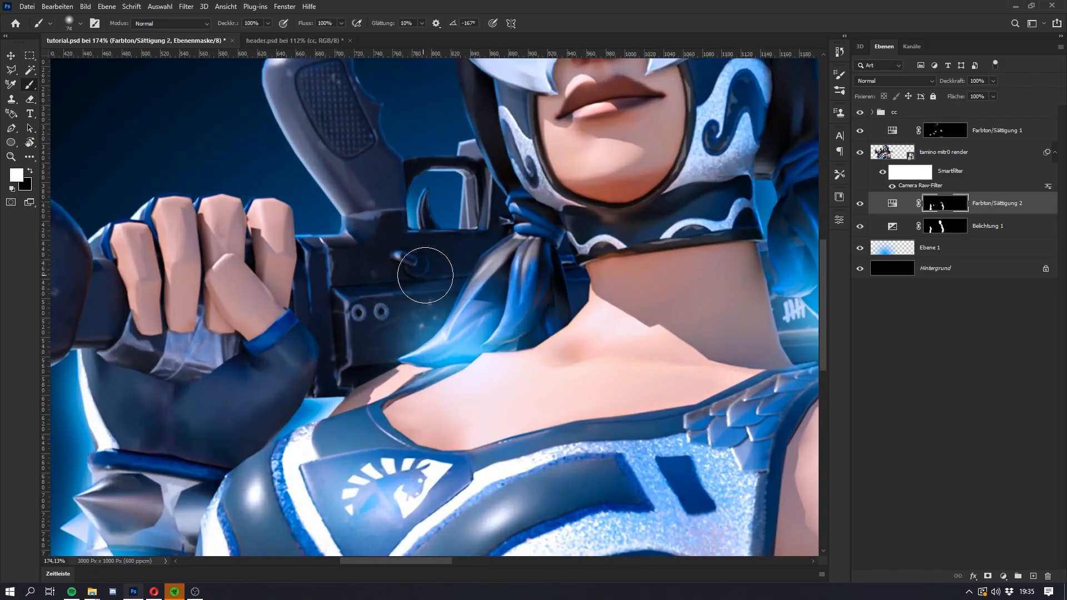
scroll(504, 166, "up", 3)
scroll(502, 192, "up", 2)
mouse_move(494, 197)
left_mouse_down()
mouse_move(529, 227)
mouse_move(565, 322)
left_mouse_up()
scroll(565, 322, "down", 6)
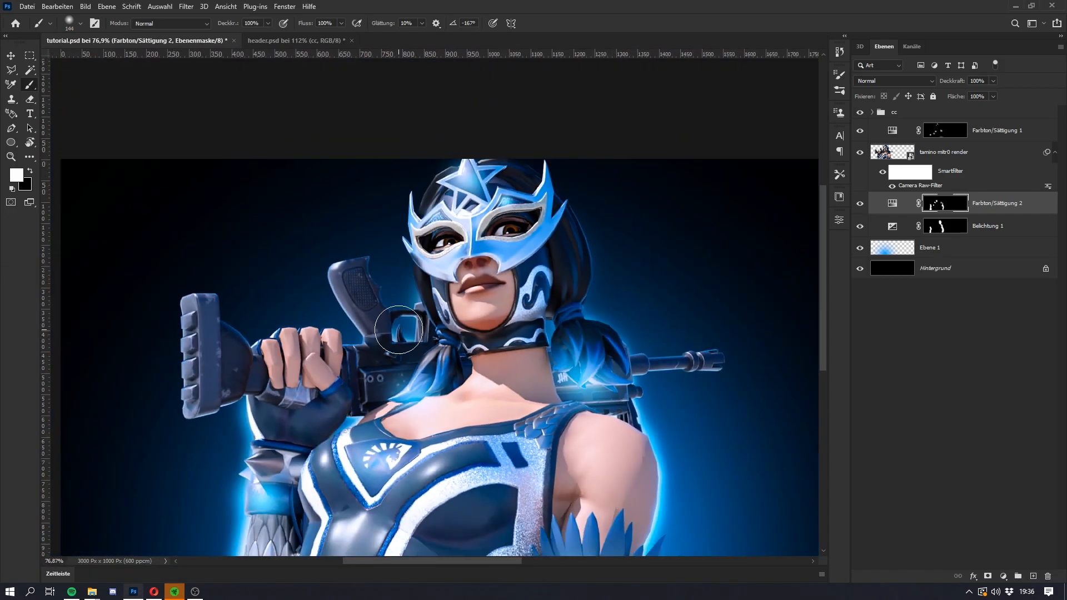
key("super")
Step: Add a glow above the fingers gripping the rifle and soften it with a large Eraser
key("super")
key("super")
key("super")
scroll(238, 358, "up", 3)
right_click(239, 349, "alt")
left_click_drag(216, 356, 244, 362)
key("super")
key("super")
key("e")
right_click(250, 280, "alt")
left_click_drag(276, 236, 289, 220)
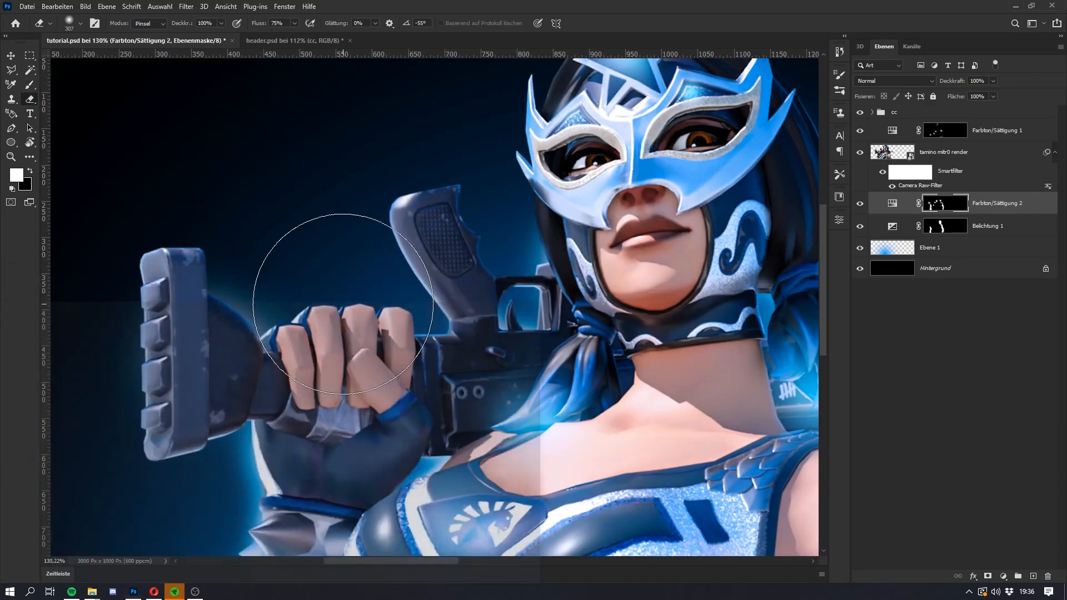
scroll(530, 218, "down", 5)
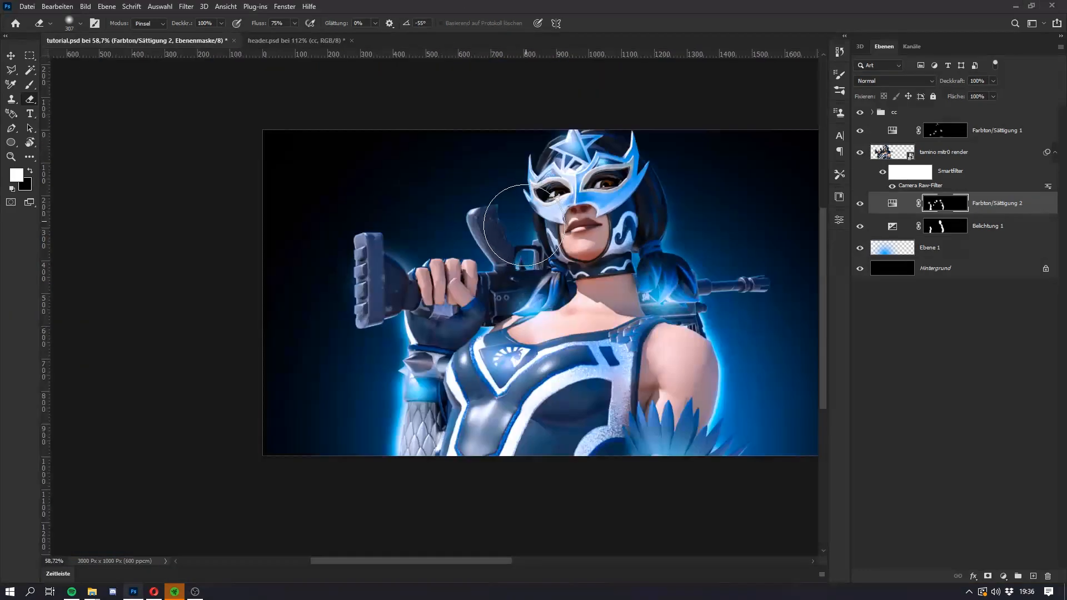
key("super")
key("super")
scroll(286, 263, "down", 1)
key("super")
key("super")
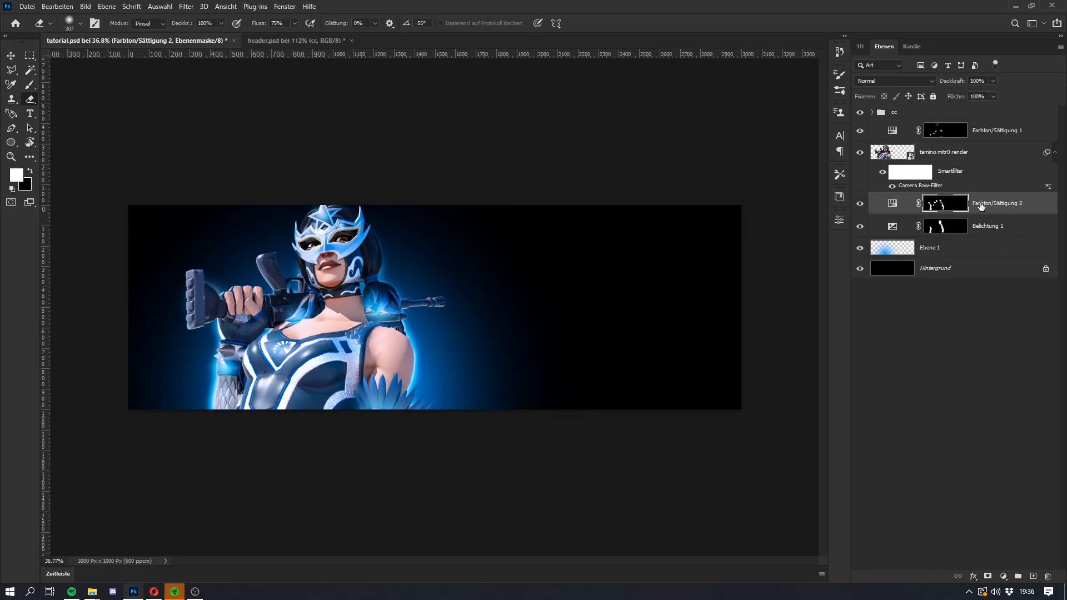
Step: Add a colorized Farbton/Sättigung adjustment directly above the character render with saturation 100 and lightness +82
left_click(995, 133)
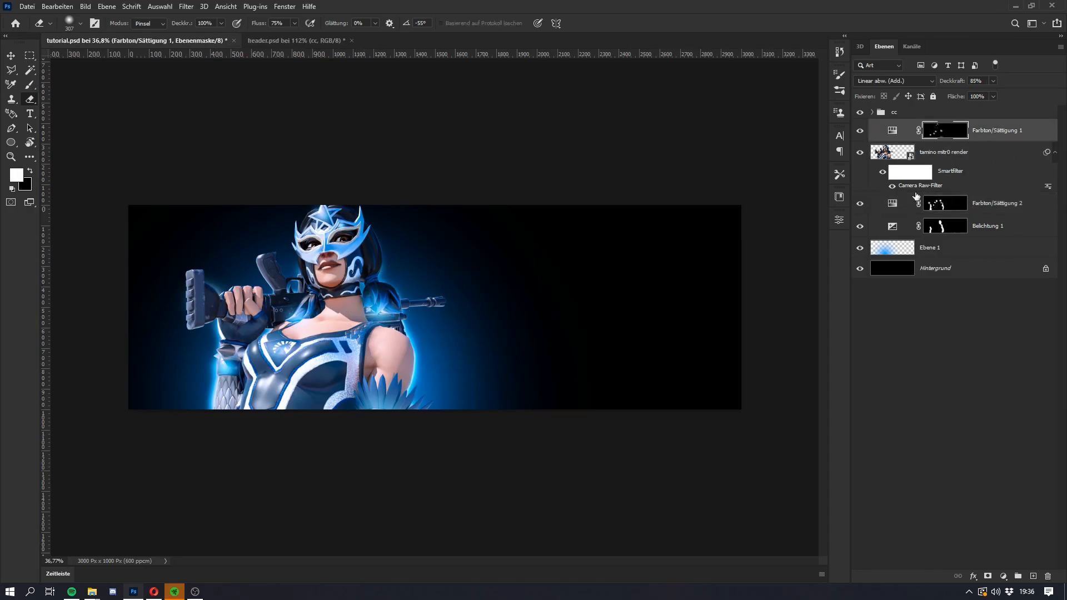
left_click(935, 158)
left_click(1003, 576)
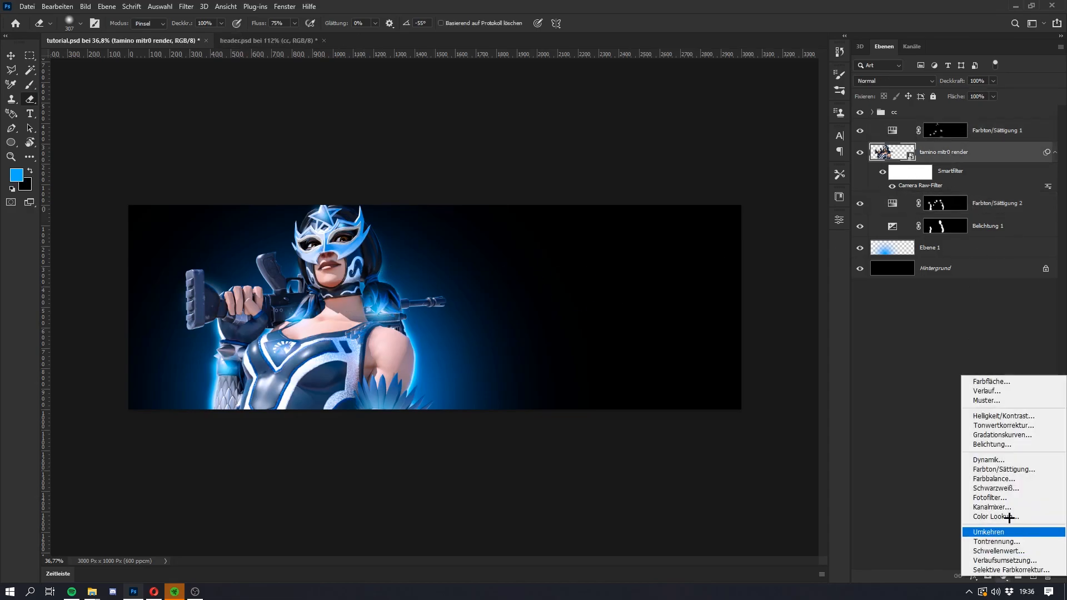
left_click(992, 469)
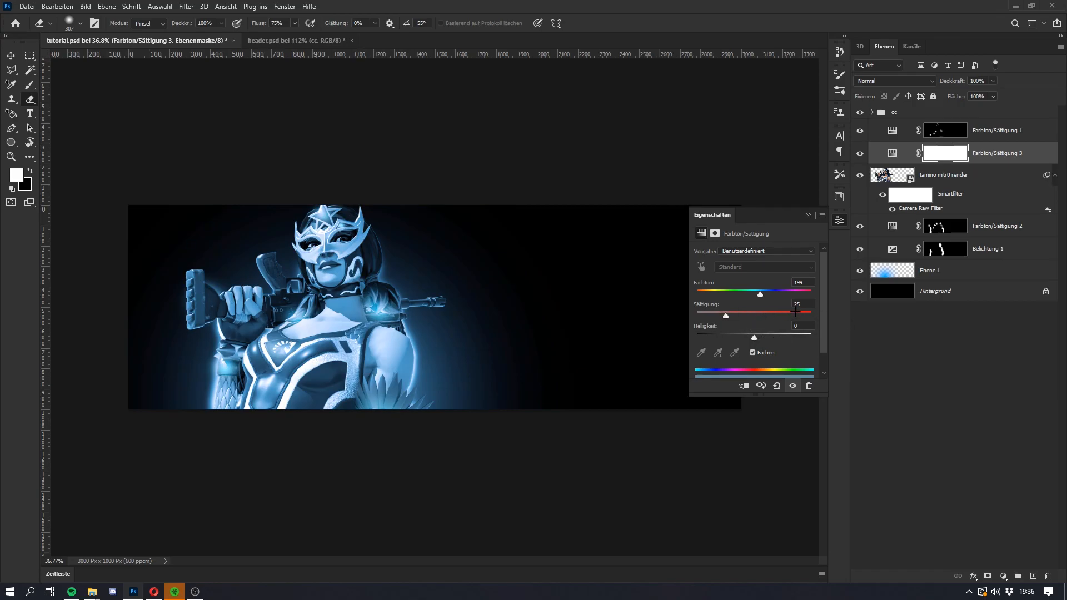
left_click_drag(818, 313, 801, 337)
left_click(800, 334)
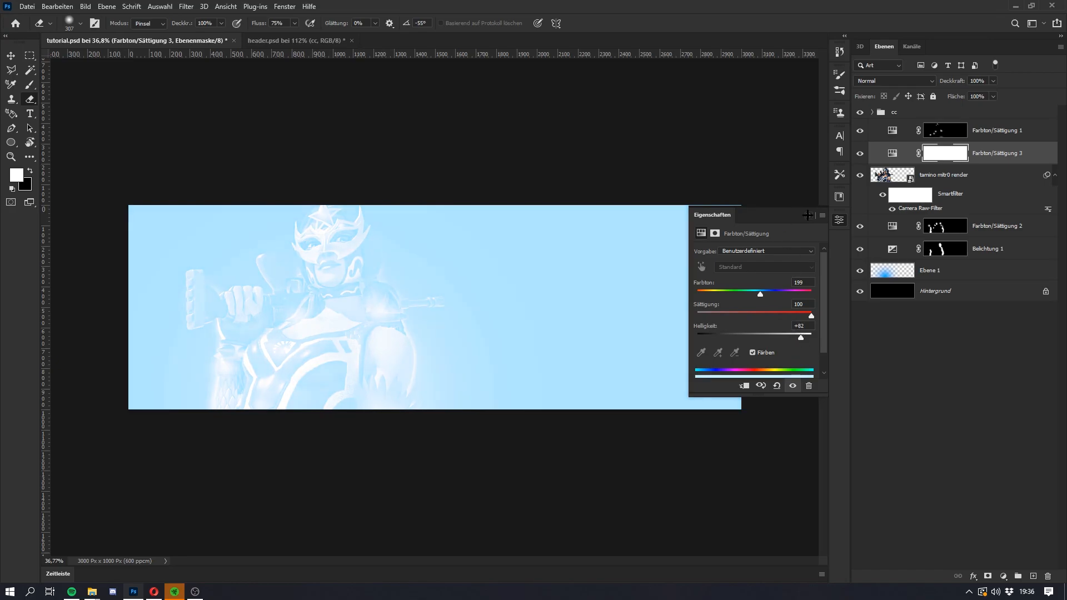
Step: Invert the Farbton/Sättigung 3 mask to black and clip the adjustment to the character render
left_click(808, 216)
key("ctrl+i")
key("super")
key("super")
key("b")
scroll(417, 349, "up", 5)
scroll(417, 352, "up", 1)
mouse_move(436, 317)
left_mouse_down()
mouse_move(405, 303)
mouse_move(440, 375)
left_mouse_up()
key("ctrl+z")
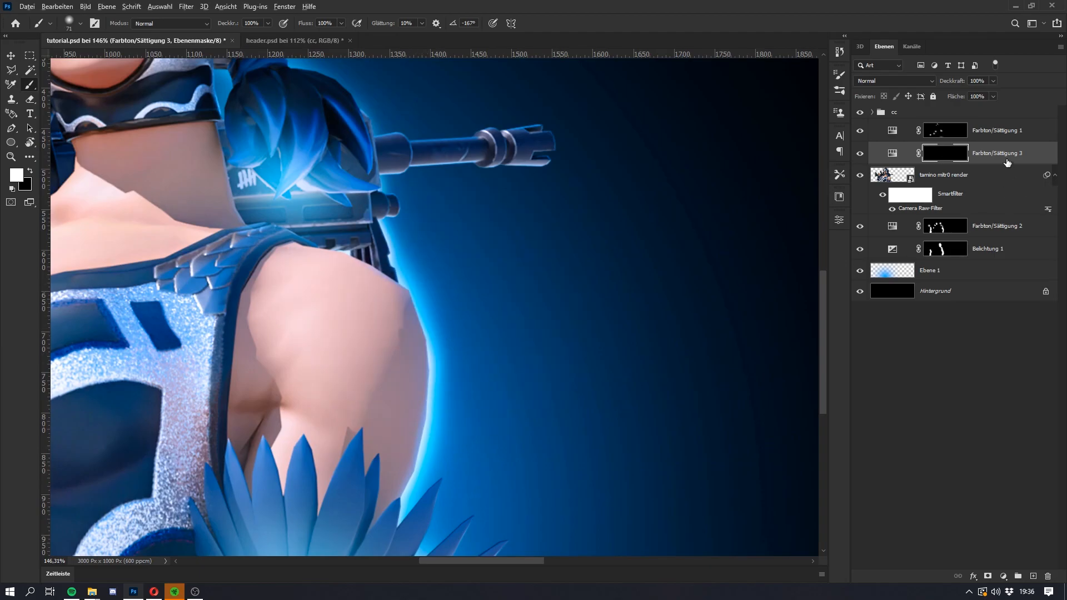
key("super")
key("super")
Step: Paint a soft white rim light on the mask along the bare upper arm's outer edge down to the feathers
left_click_drag(437, 349, 439, 349, "alt")
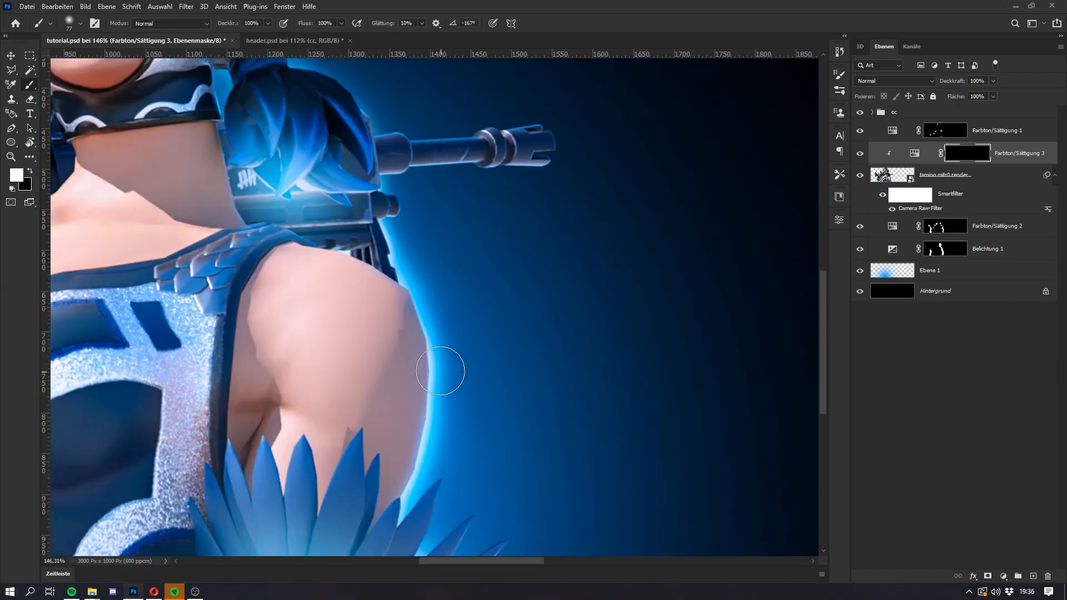
scroll(440, 367, "down", 1)
left_click_drag(429, 276, 442, 357)
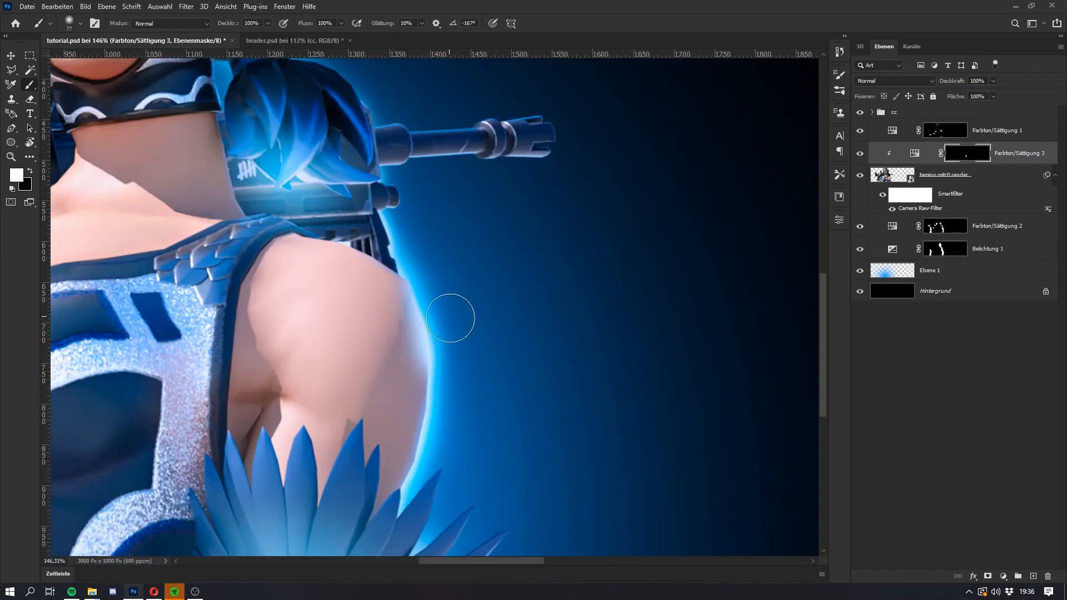
left_click_drag(441, 459, 453, 360)
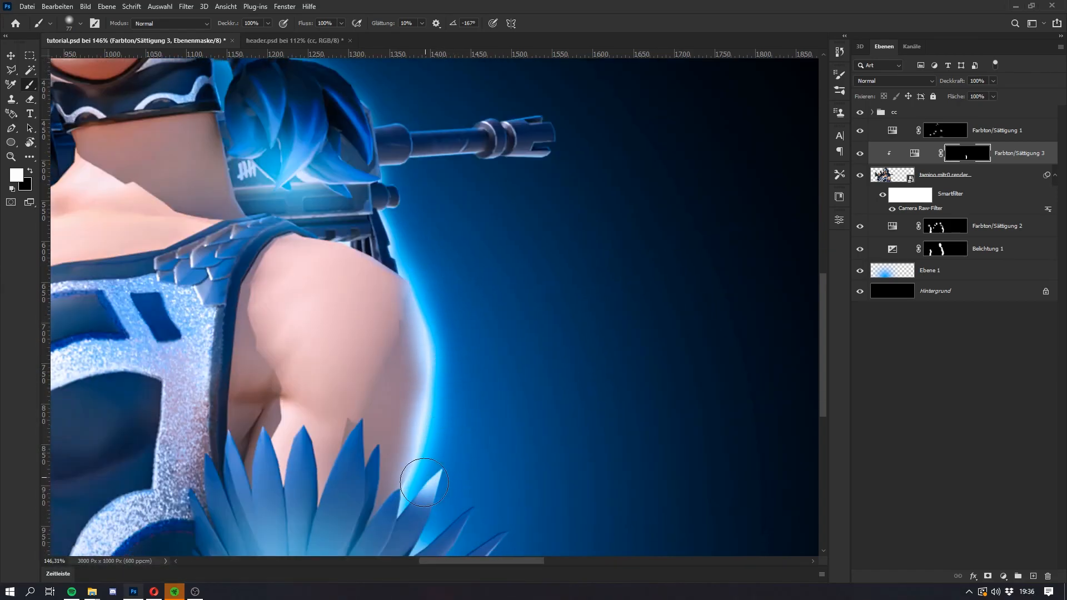
Step: Erase the excess light on the feather tip and refine the rim light on the lower part of the bare arm
key("e")
scroll(427, 483, "down", 2)
right_click(417, 446, "alt")
key("b")
right_click(422, 405, "alt")
left_click_drag(417, 410, 423, 432)
key("e")
right_click(444, 438, "alt")
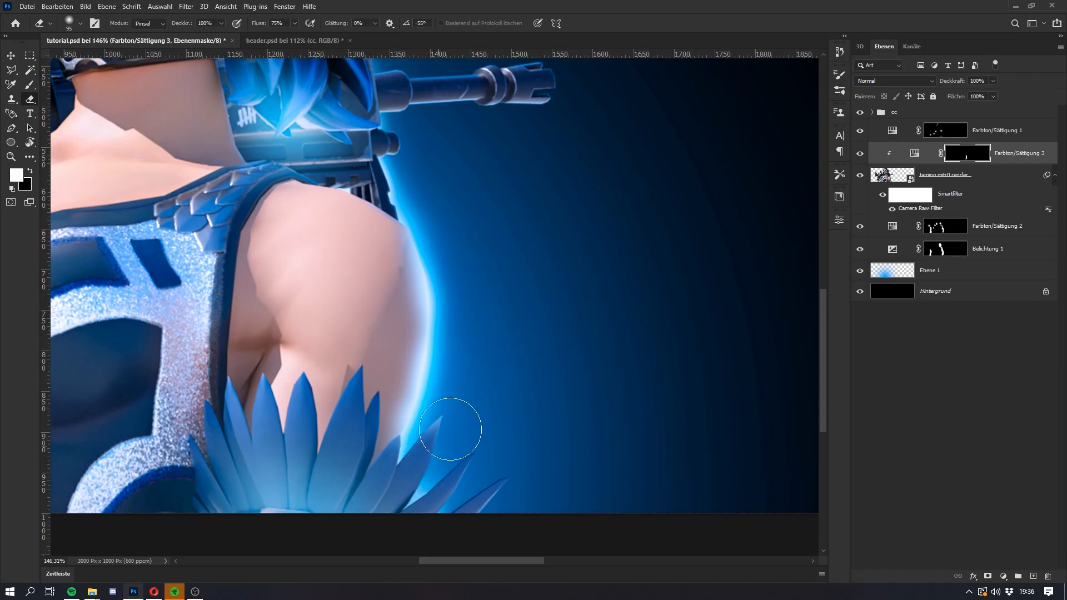
Step: Paint light on the rifle parts behind the bare shoulder and soften it with a larger Eraser
key("b")
scroll(471, 343, "up", 5)
right_click(417, 303, "alt")
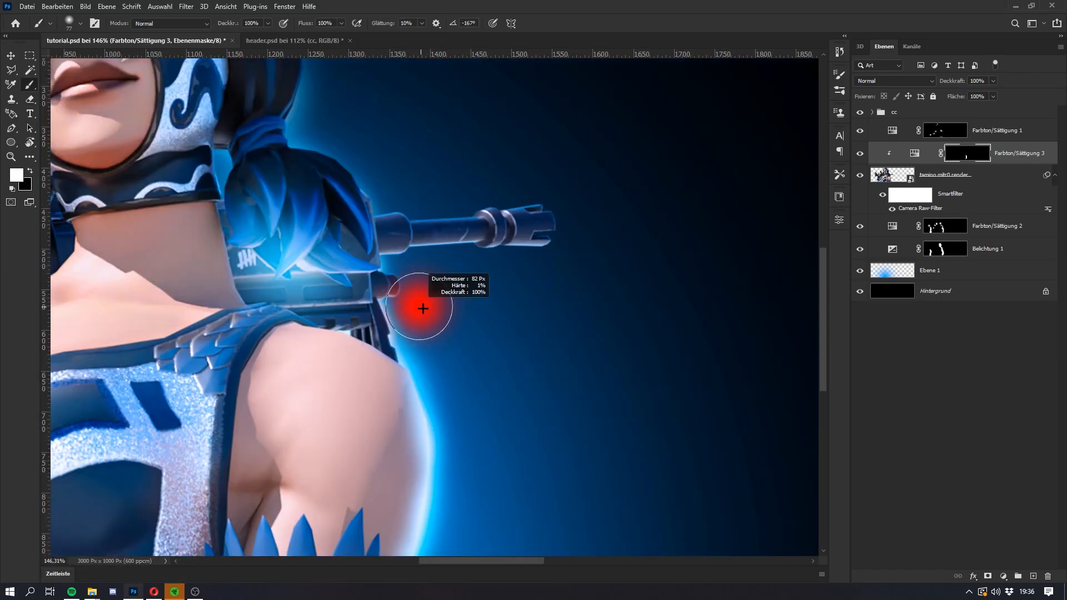
left_click_drag(414, 331, 419, 346)
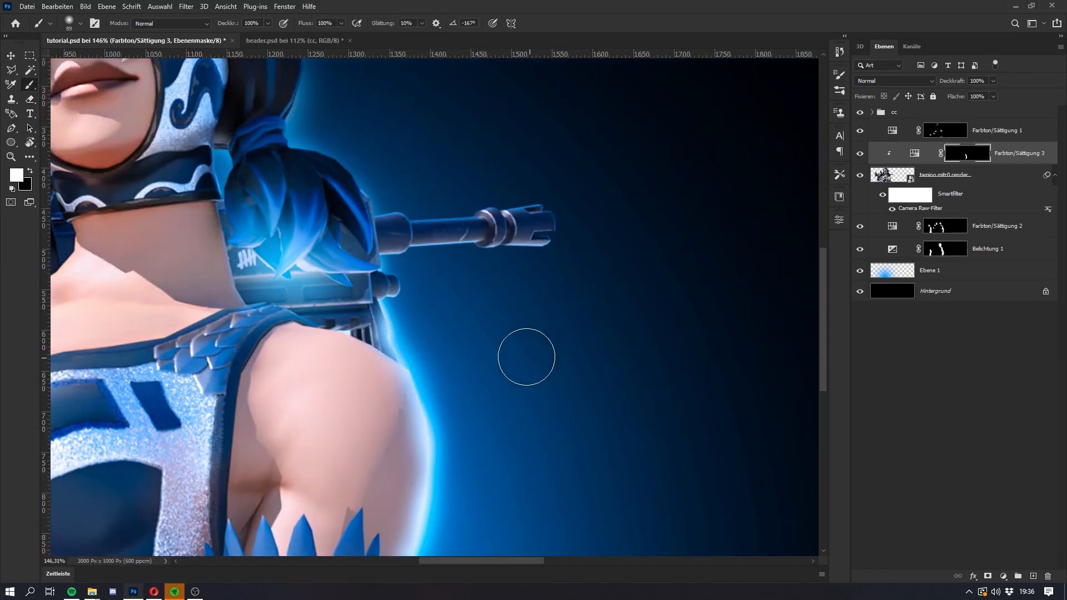
key("e")
left_click_drag(361, 277, 303, 300)
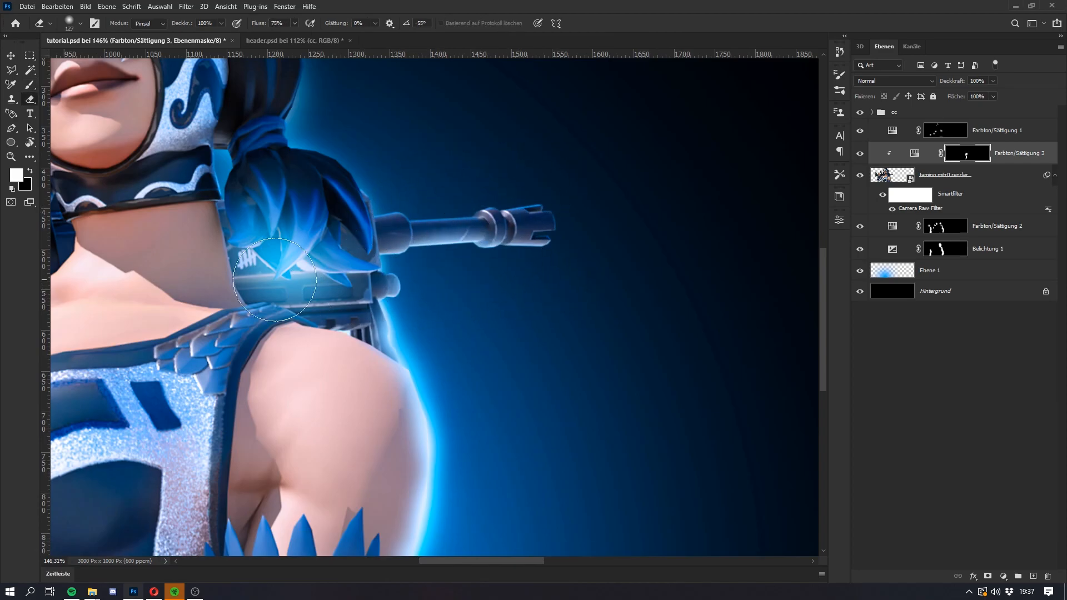
Step: Paint a highlight along the outer edge of the ponytail above the rifle barrel and soften it with a large Eraser
key("b")
scroll(351, 247, "down", 5)
scroll(340, 230, "up", 5)
scroll(339, 231, "up", 5)
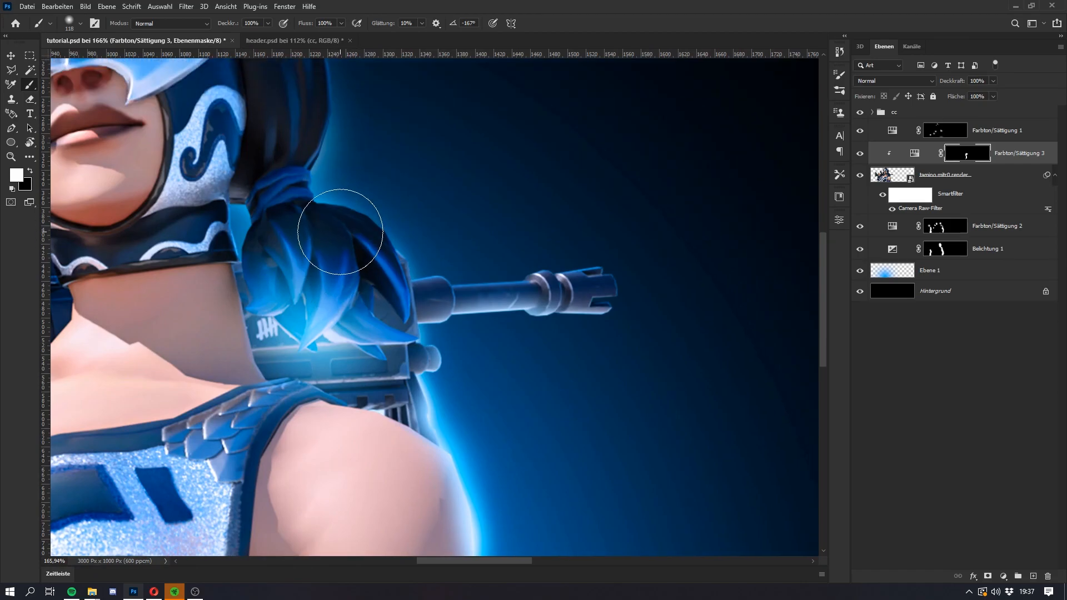
mouse_move(353, 251)
left_mouse_down()
mouse_move(317, 251)
mouse_move(336, 230)
mouse_move(330, 239)
mouse_move(375, 253)
left_mouse_up()
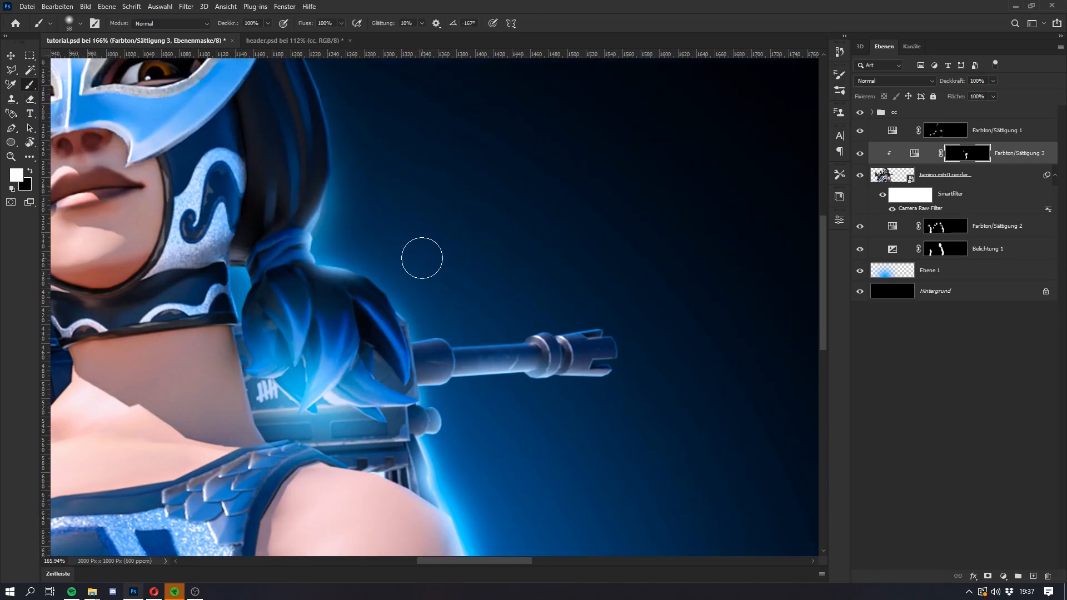
key("super")
key("super")
scroll(355, 255, "up", 4)
mouse_move(356, 255)
left_mouse_down()
mouse_move(397, 255)
mouse_move(442, 299)
left_mouse_up()
key("e")
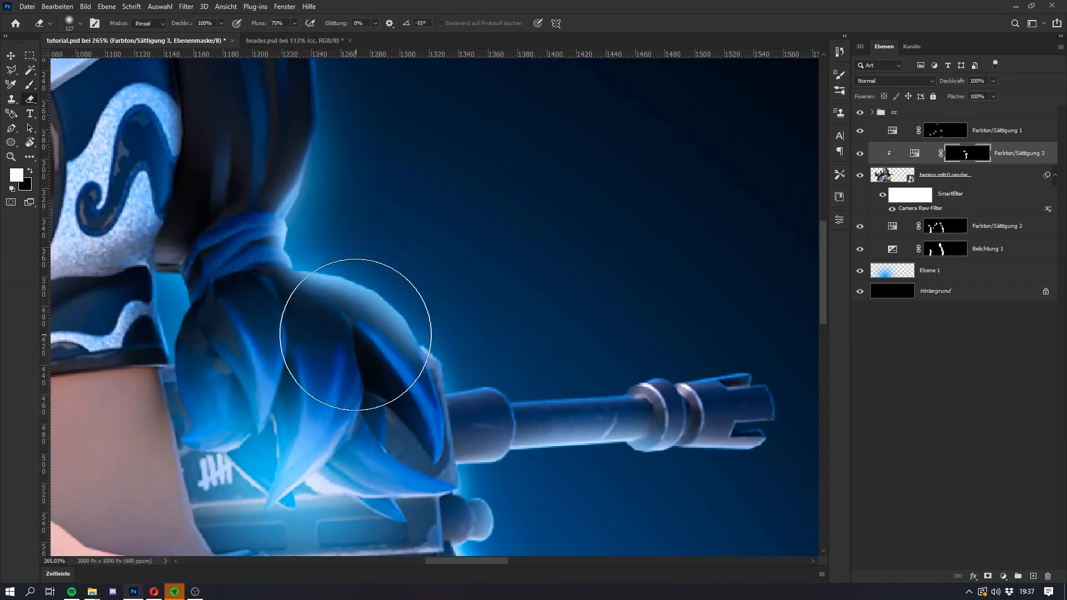
mouse_move(380, 359)
left_mouse_down()
mouse_move(365, 339)
mouse_move(233, 262)
mouse_move(255, 272)
left_mouse_up()
key("super")
Step: Add light around the gap between the glove and the chest and trim it with the Eraser
key("super")
scroll(269, 179, "down", 5)
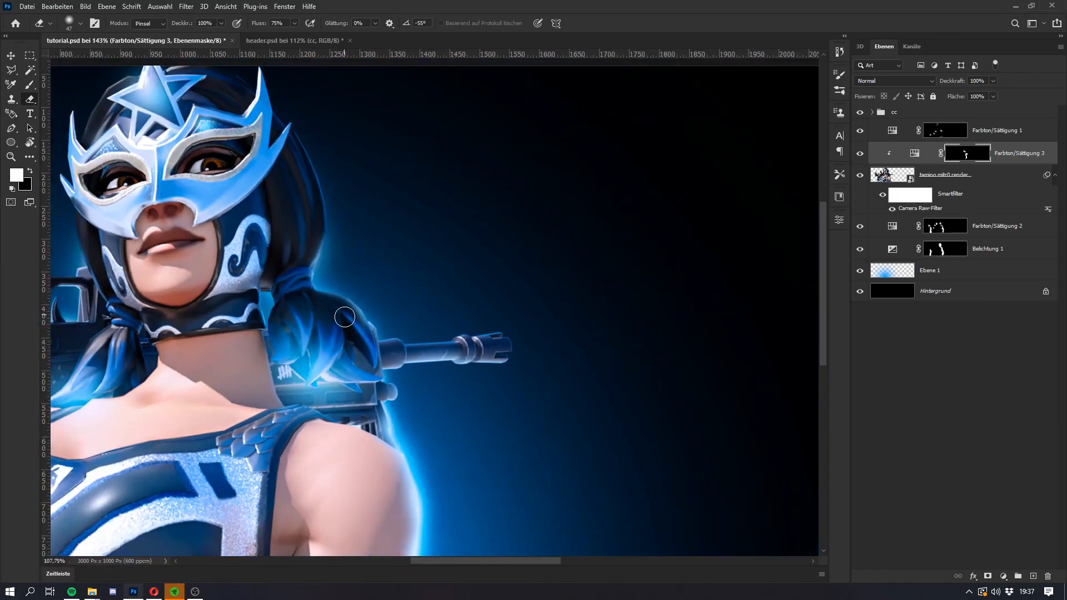
key("super")
key("b")
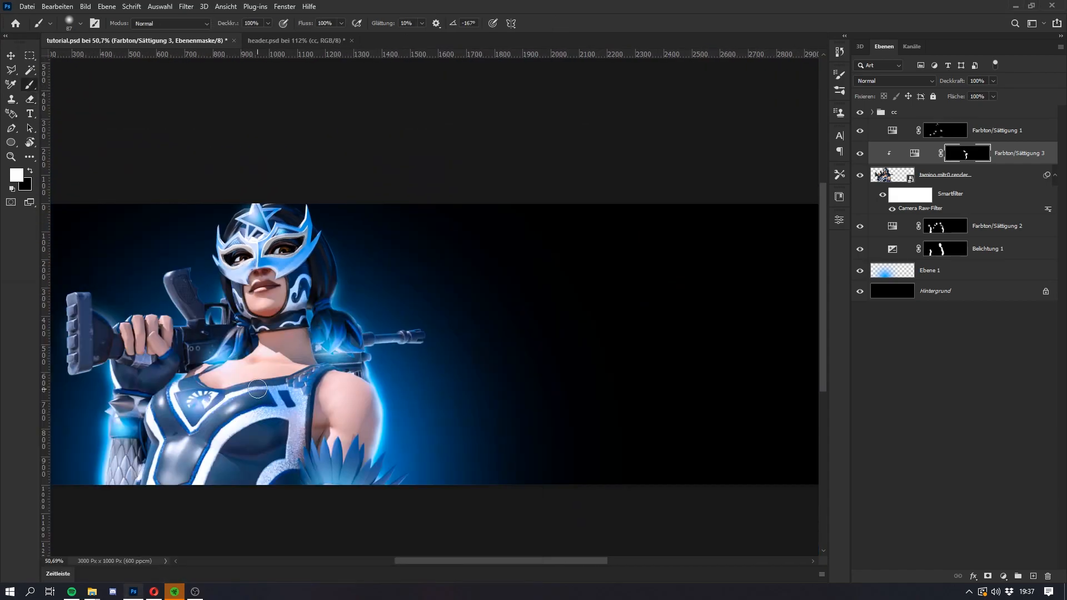
scroll(143, 411, "up", 5)
scroll(143, 411, "up", 2)
key("e")
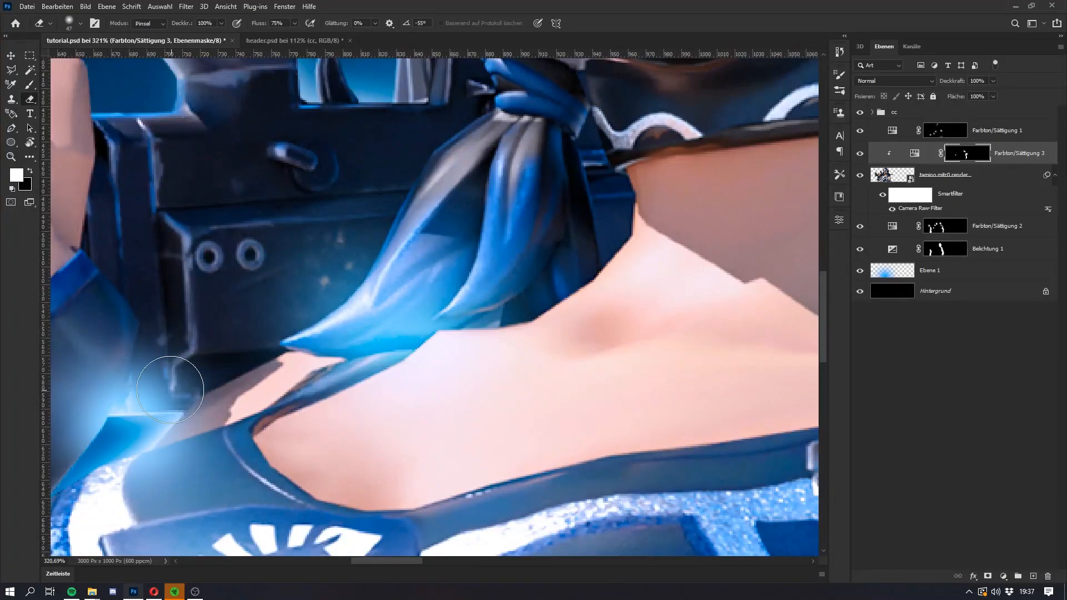
left_click_drag(110, 360, 161, 333)
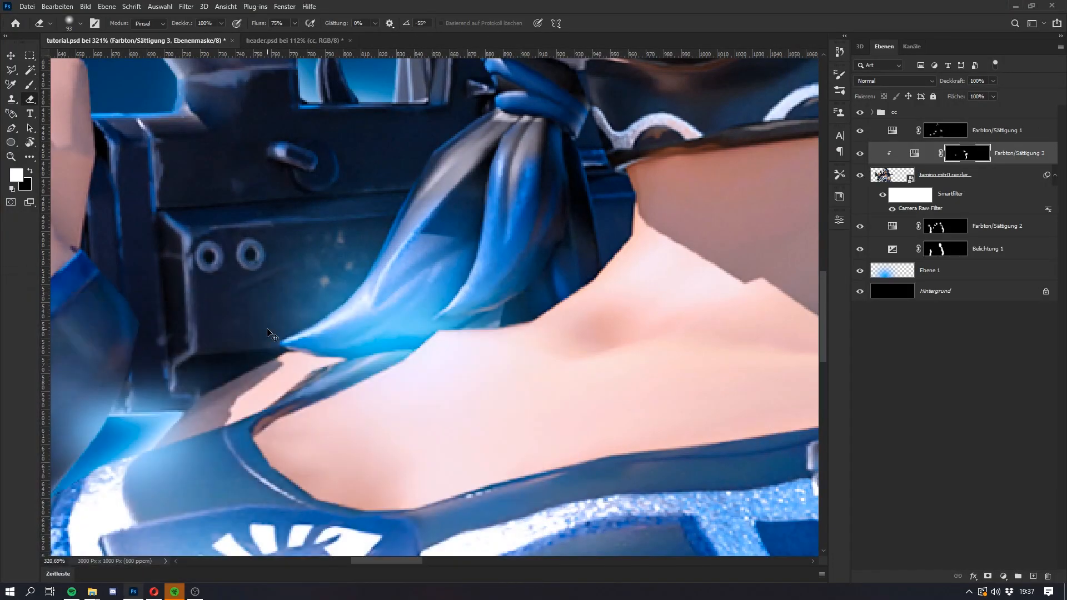
key("super")
key("super")
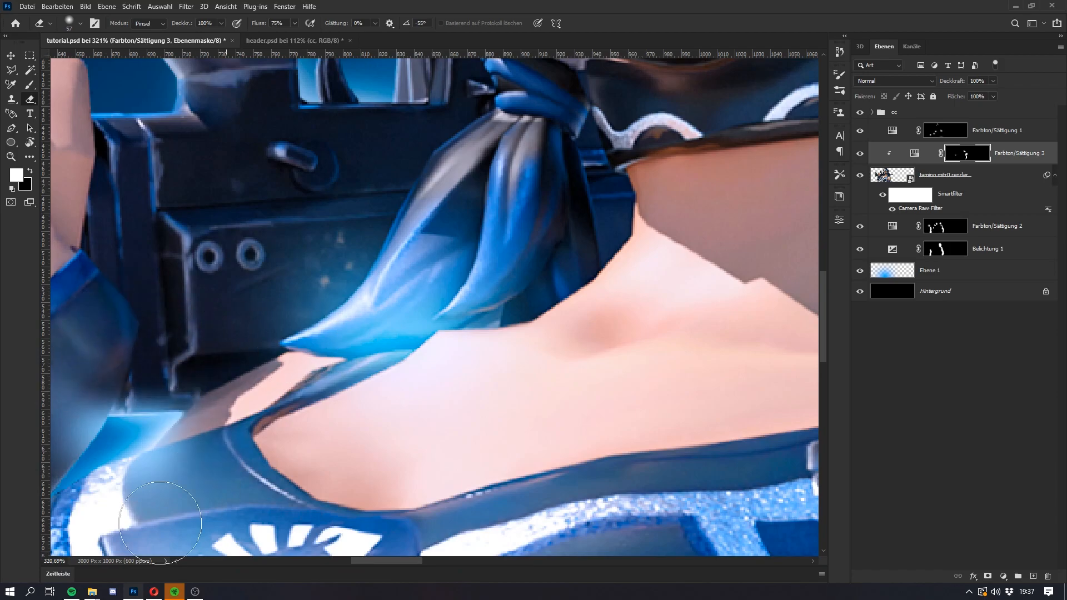
Step: Brighten the glove's edge beside the blue gap and erase the spill with a smaller Eraser
scroll(127, 348, "down", 3)
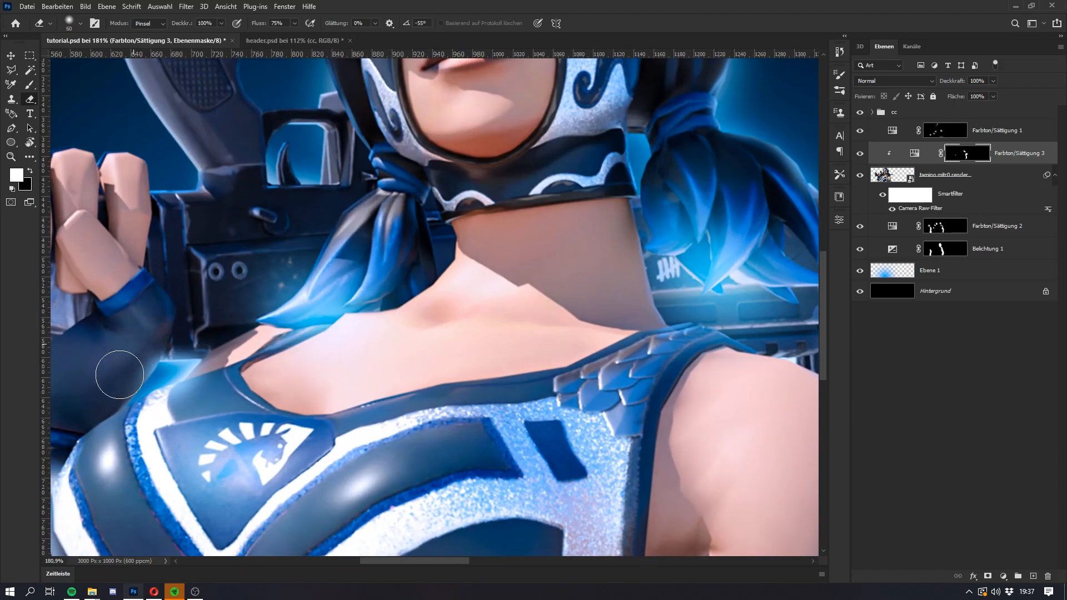
key("b")
scroll(122, 367, "up", 5)
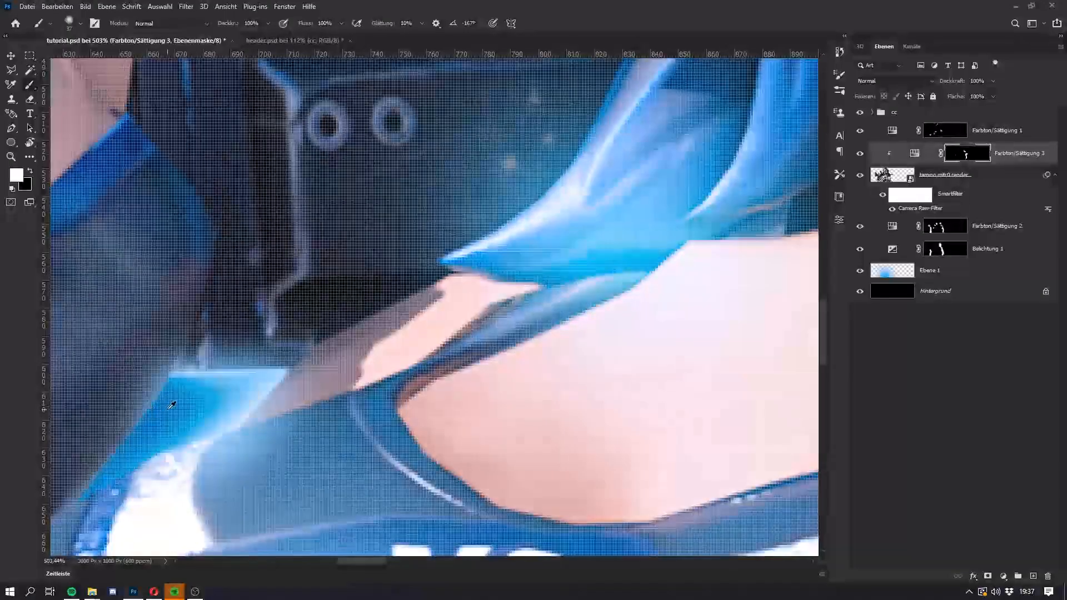
key("e")
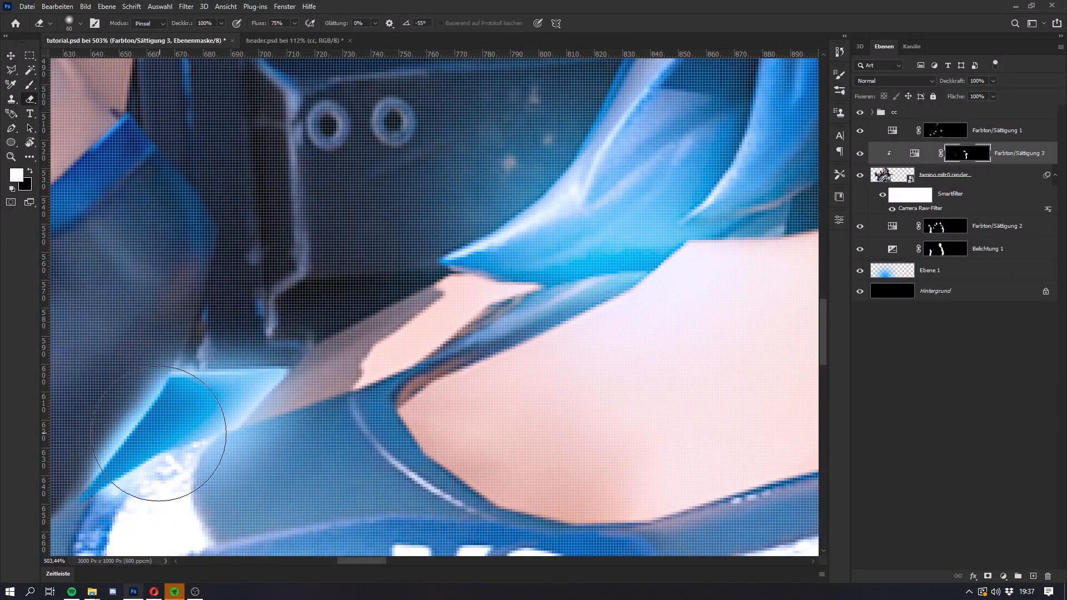
scroll(135, 473, "down", 2)
key("bracketleft")
key("bracketleft")
mouse_move(128, 362)
left_mouse_down()
mouse_move(126, 391)
mouse_move(105, 420)
left_mouse_up()
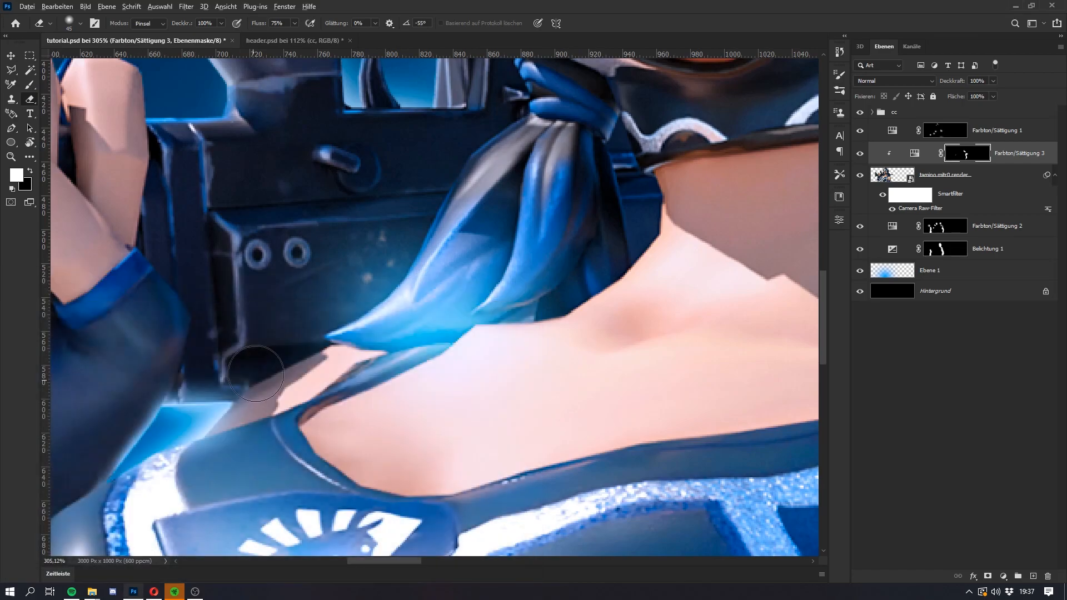
scroll(254, 369, "down", 6)
key("super")
Step: Set the lightness of the Farbton/Sättigung 1 adjustment to +75
key("super")
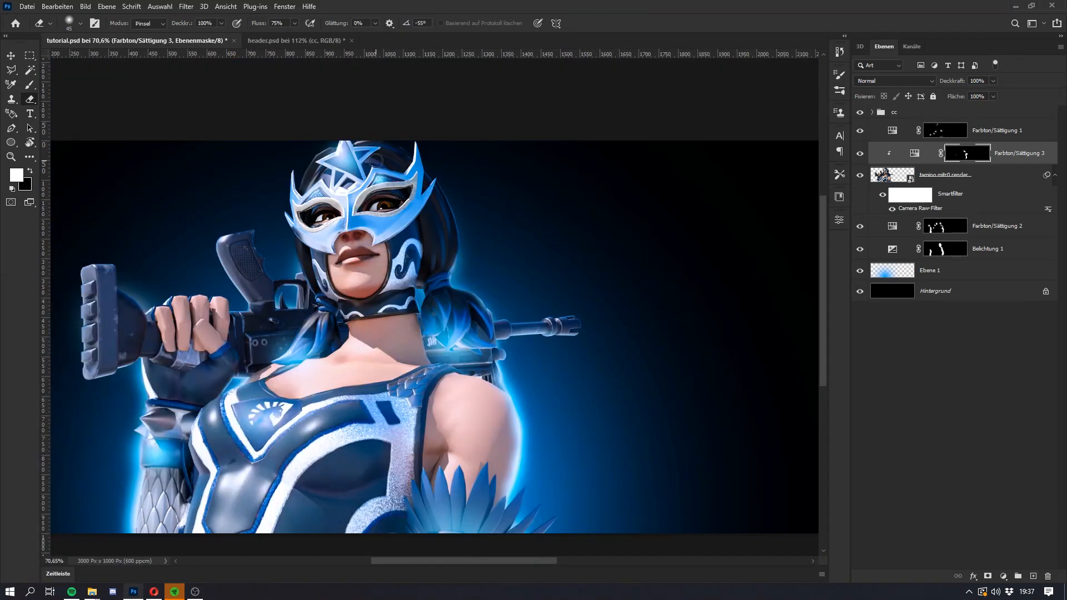
scroll(375, 181, "down", 1)
scroll(376, 180, "up", 2)
key("super")
key("super")
left_click(987, 127)
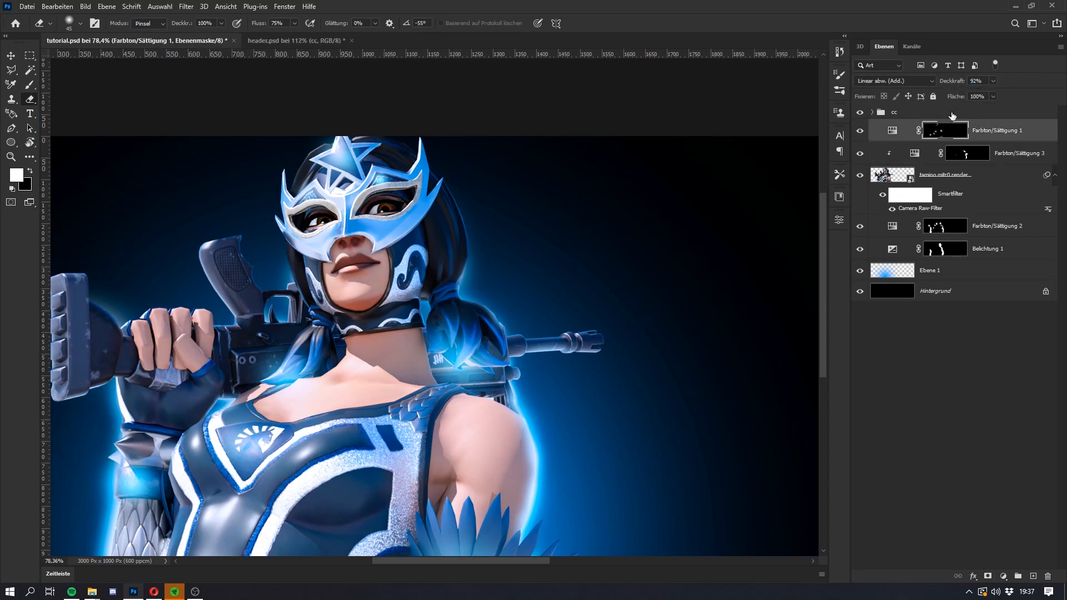
double_click(892, 132)
left_click_drag(802, 335, 797, 337)
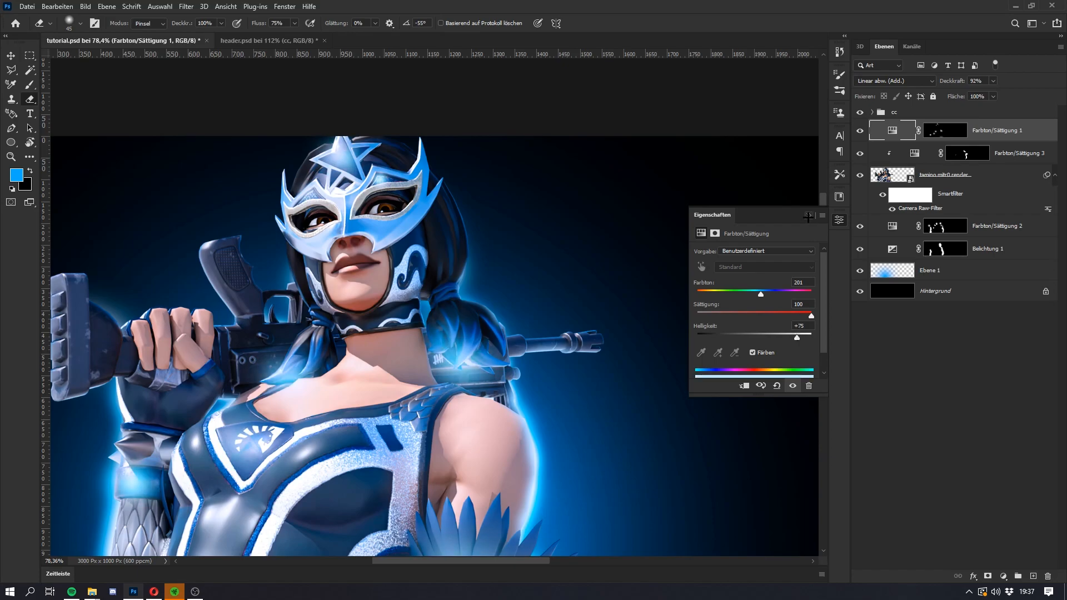
left_click(808, 216)
key("super")
key("super")
scroll(296, 297, "down", 7)
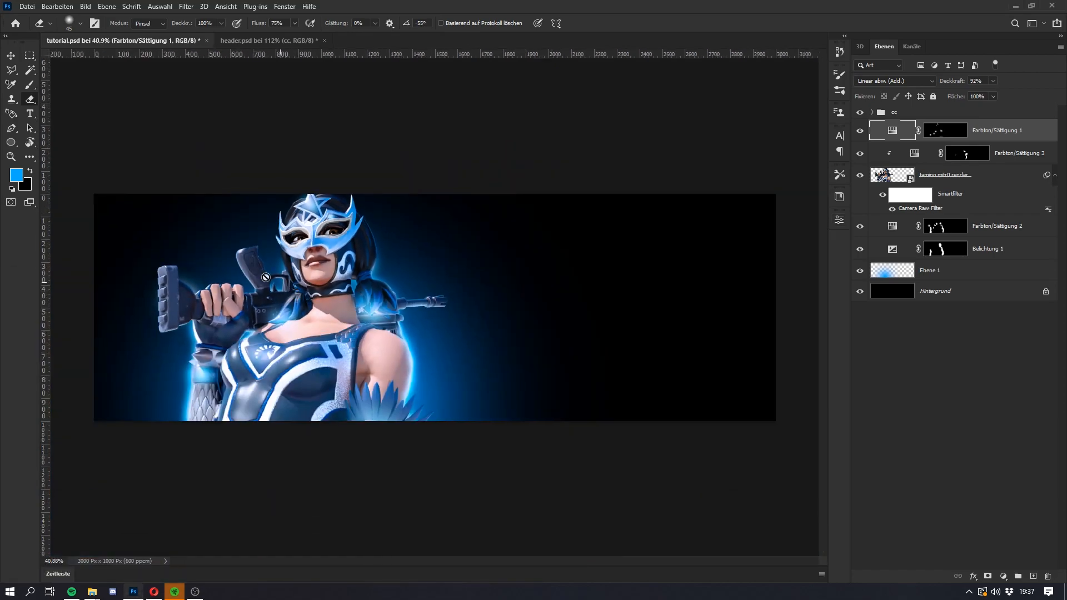
Step: Examine the lighting around the character in header.psd for reference and return to tutorial.psd
key("super")
key("super")
scroll(222, 261, "down", 3)
scroll(209, 260, "up", 2)
key("super")
key("super")
left_click(244, 41)
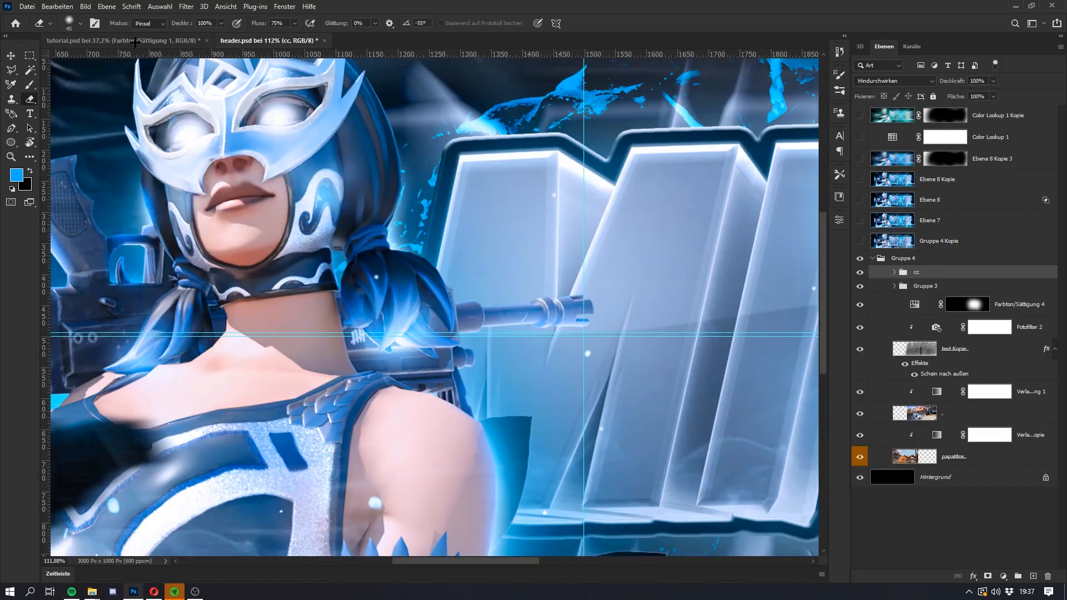
scroll(419, 246, "down", 6)
key("super")
key("super")
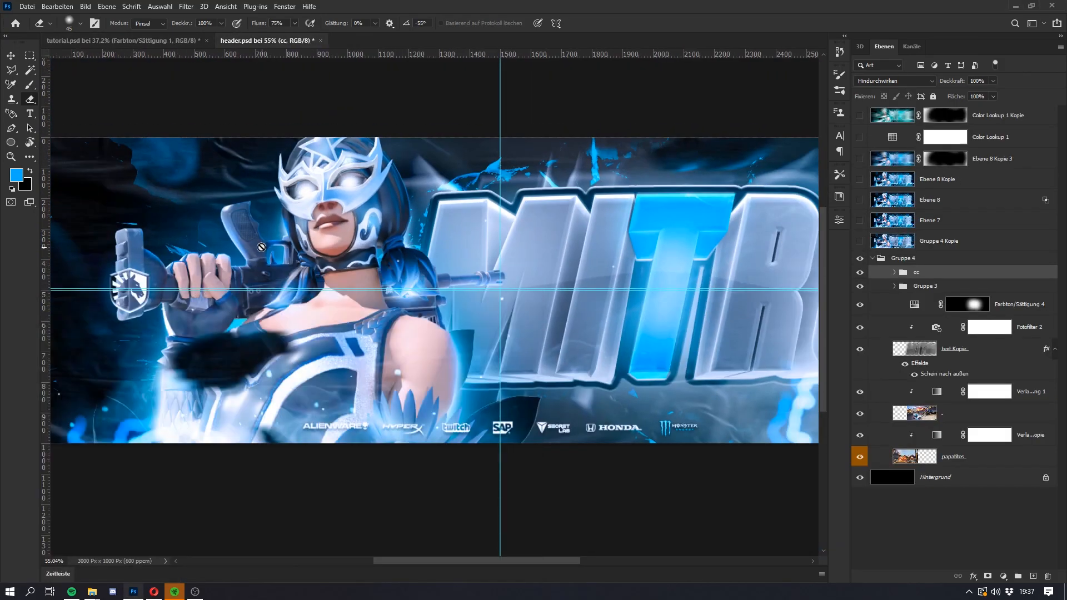
left_click(120, 41)
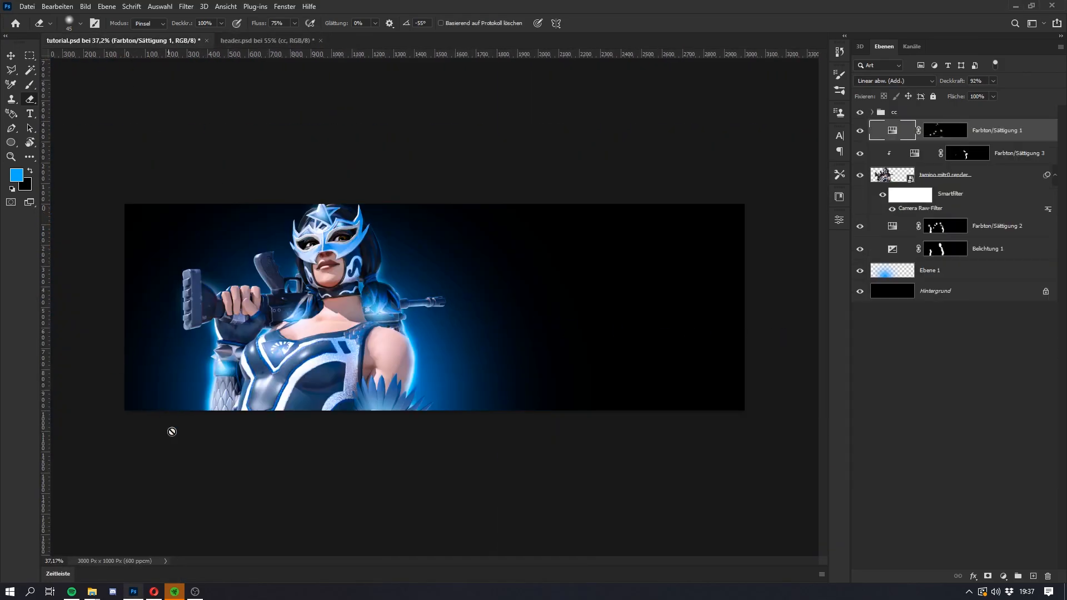
Step: Paint rim light on the Farbton/Sättigung 3 mask along the outer edge of the scaled forearm and the glove
left_click(970, 149)
key("b")
scroll(205, 385, "up", 5)
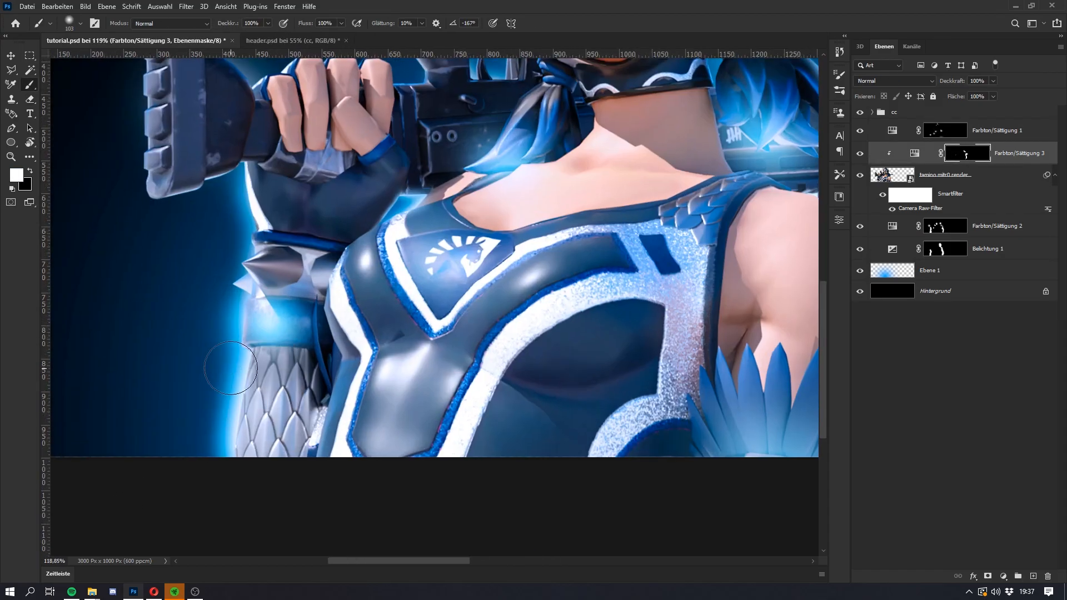
left_click_drag(230, 369, 202, 472)
key("super")
key("super")
mouse_move(240, 213)
left_mouse_down()
mouse_move(136, 207)
mouse_move(117, 163)
mouse_move(179, 213)
left_mouse_up()
Step: Refine the light on the lower end of the rifle stock with the Eraser and Brush
key("e")
scroll(161, 163, "up", 2)
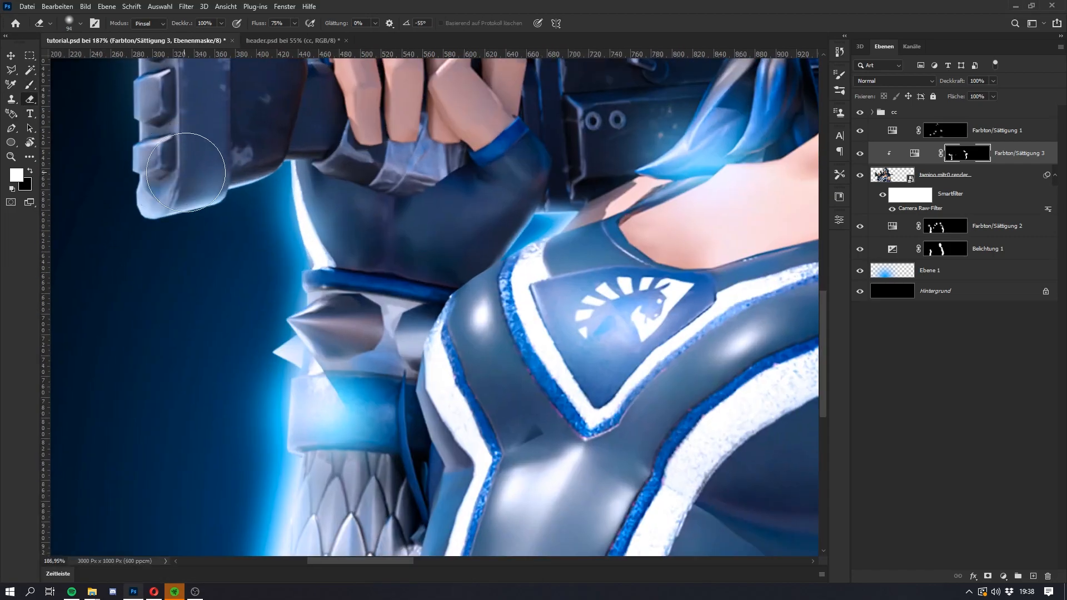
key("v")
key("b")
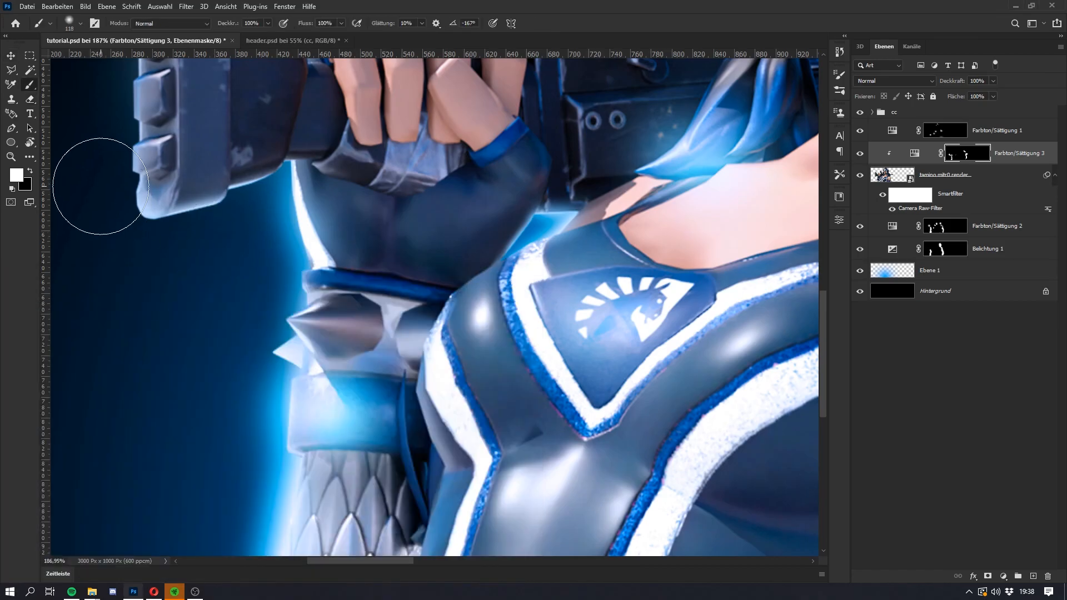
scroll(98, 183, "up", 1)
key("super")
Step: Paint a rim light down the hair's outer edge beside the masked face and soften it with a large Eraser
key("super")
scroll(293, 168, "down", 6)
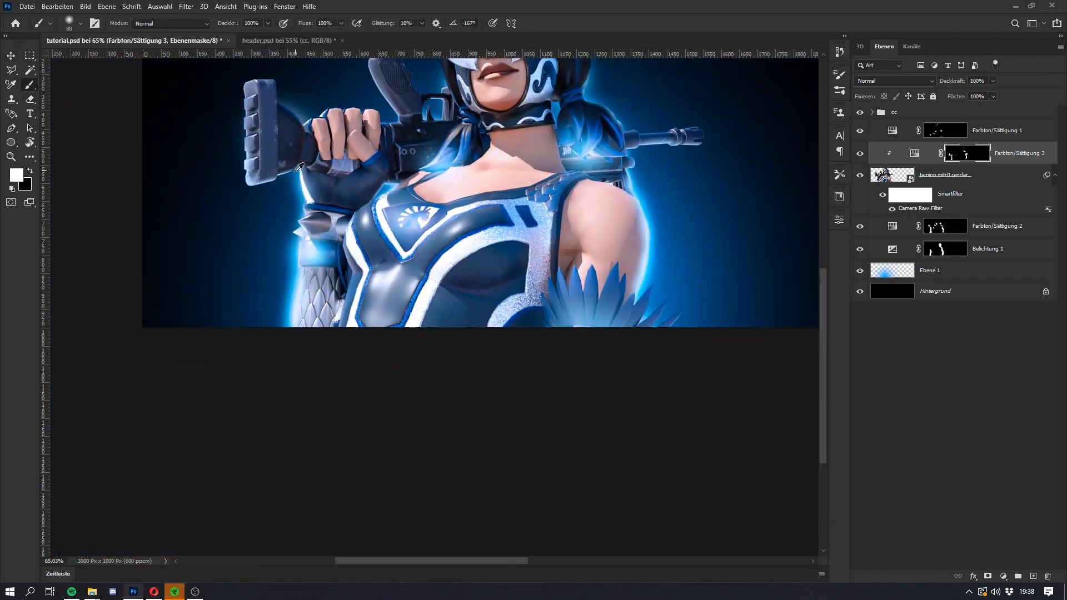
key("super")
key("super")
scroll(364, 210, "up", 3)
scroll(367, 205, "up", 2)
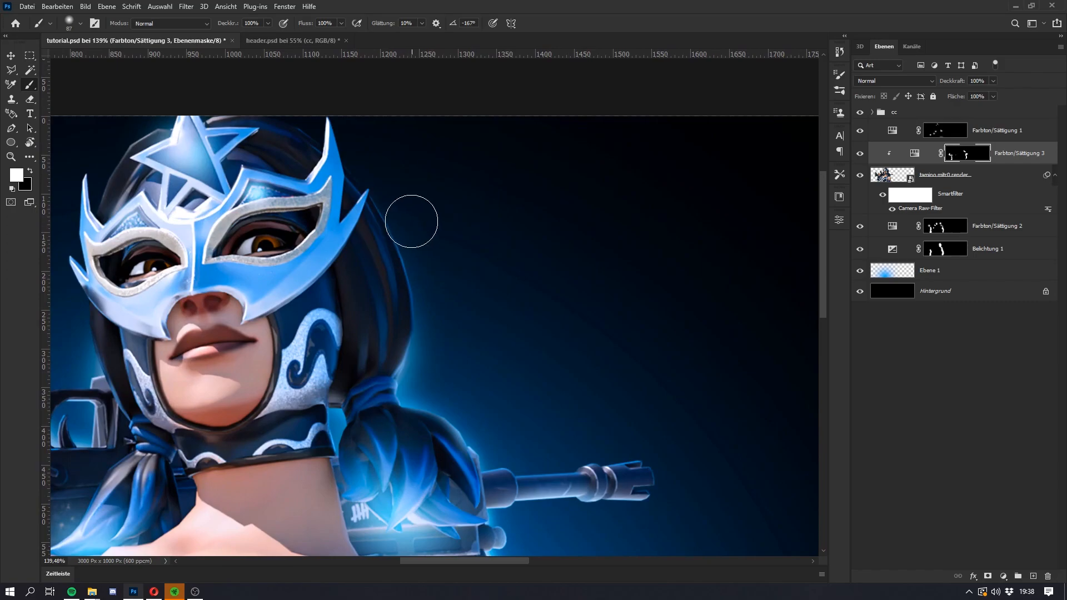
key("e")
mouse_move(361, 238)
left_mouse_down()
mouse_move(423, 346)
mouse_move(444, 352)
left_mouse_up()
key("v")
key("b")
left_click_drag(392, 348, 401, 392)
key("e")
left_click(385, 349)
left_click(380, 399)
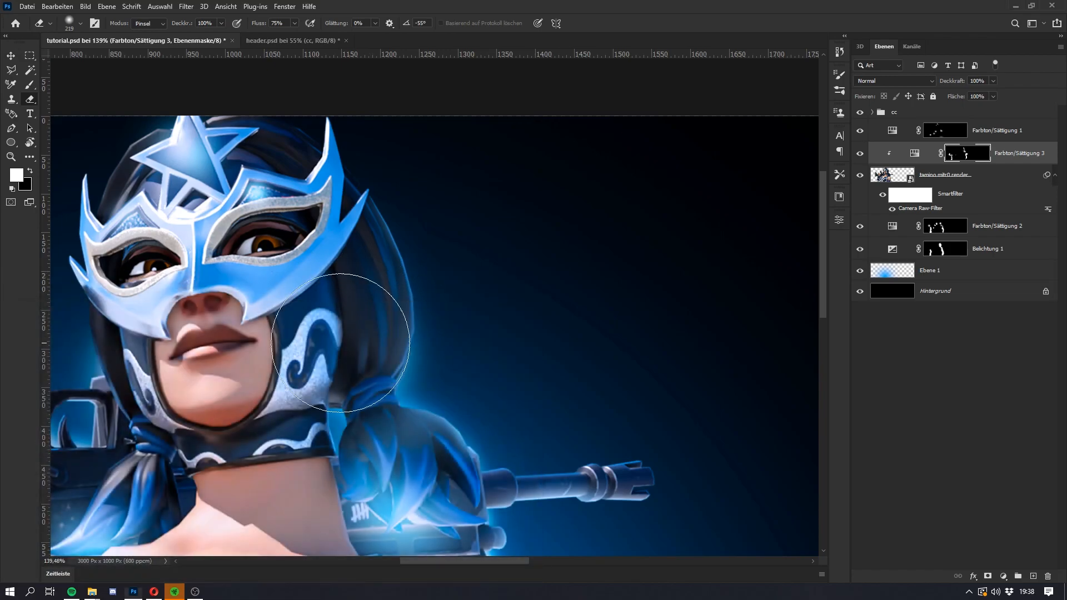
Step: Paint rim light along the tops of the fingers gripping the rifle and soften it with the Eraser
key("b")
scroll(281, 332, "up", 3)
scroll(281, 332, "down", 5)
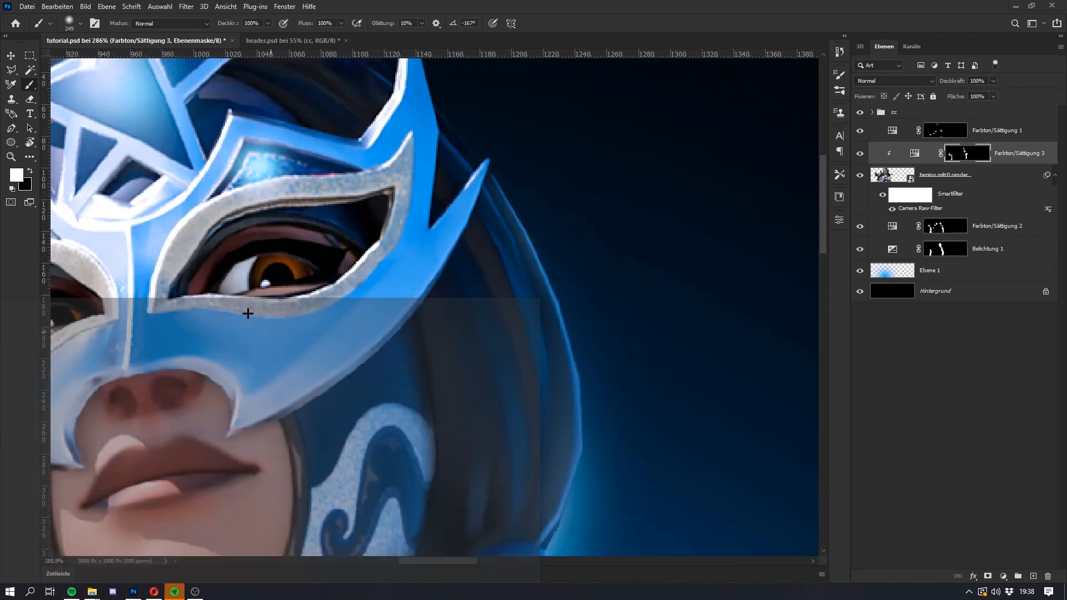
scroll(228, 233, "up", 4)
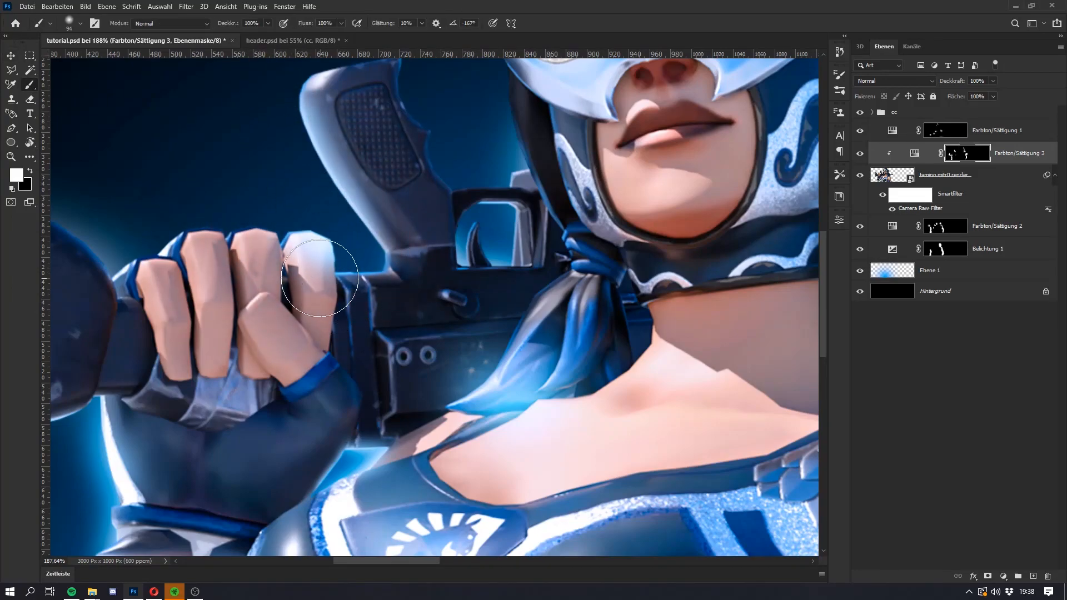
key("e")
left_click_drag(326, 300, 330, 323)
key("b")
left_click_drag(163, 196, 183, 176, "alt")
key("e")
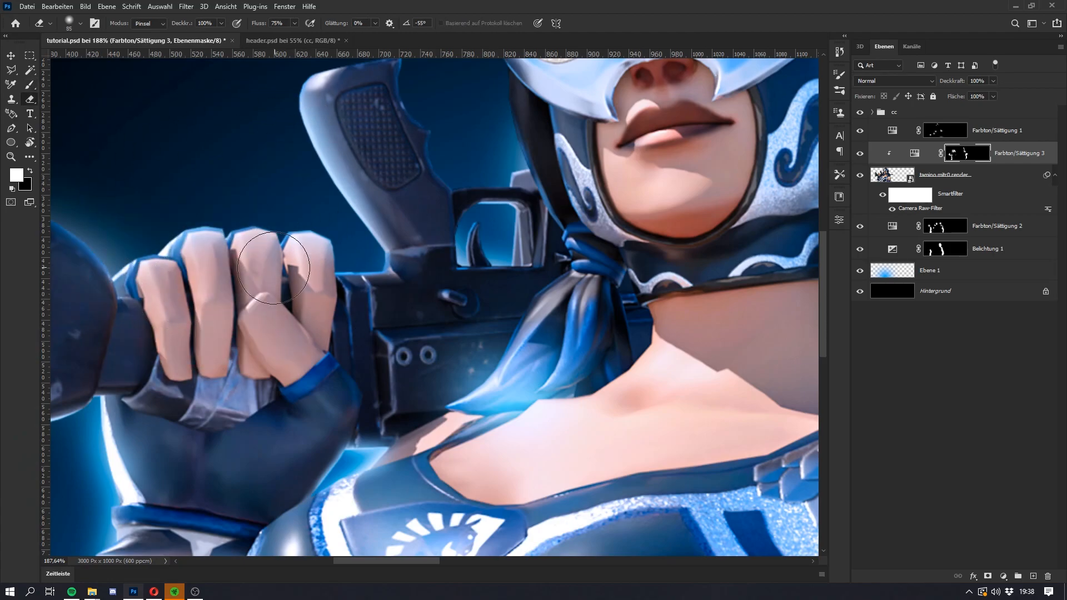
Step: Paint broad soft light over the bare arm's outer side on the Farbton/Sättigung 3 mask with a large brush
key("super")
key("super")
scroll(187, 235, "down", 9)
key("super")
key("super")
key("super")
key("super")
key("b")
mouse_move(417, 377)
left_mouse_down()
mouse_move(452, 373)
mouse_move(446, 385)
mouse_move(489, 389)
left_mouse_up()
left_click(452, 374)
key("e")
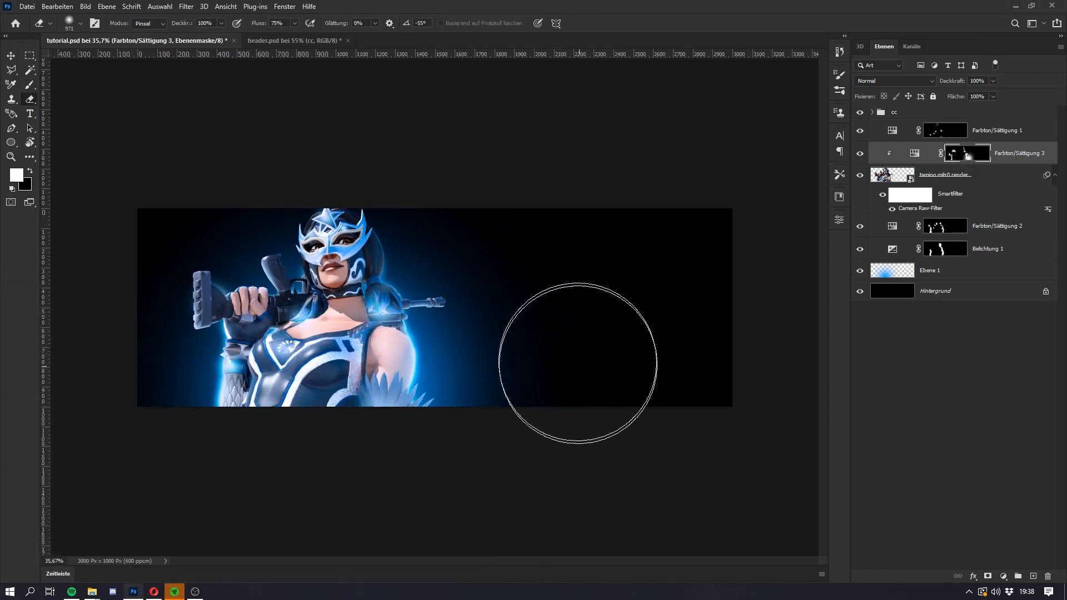
key("super")
key("super")
scroll(441, 304, "down", 1)
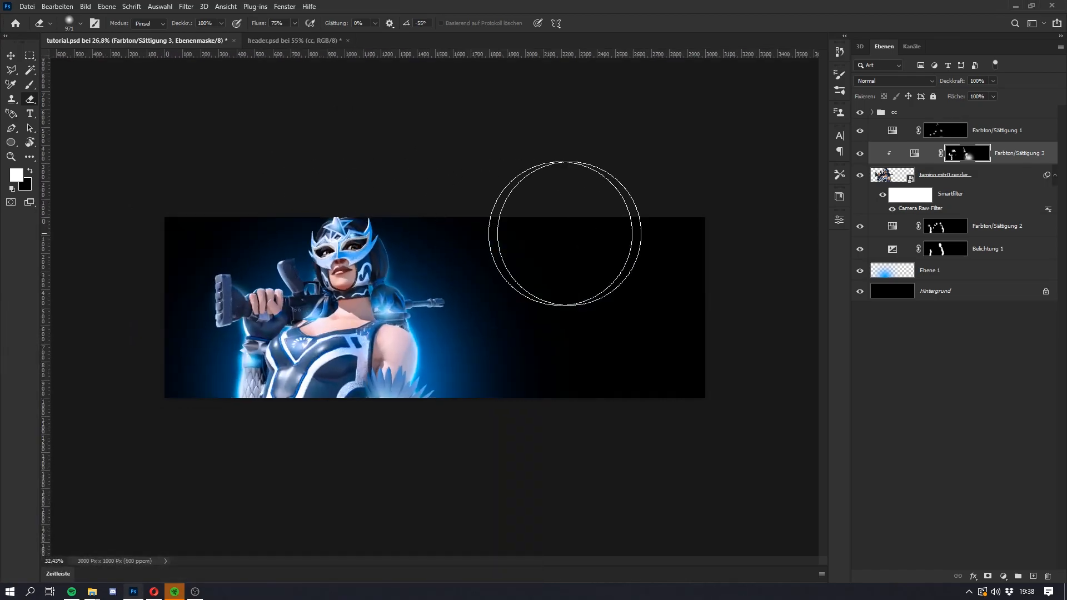
Step: Set the Farbton/Sättigung 1 adjustment to hue 201 and lightness +82
scroll(494, 250, "up", 5)
double_click(886, 134)
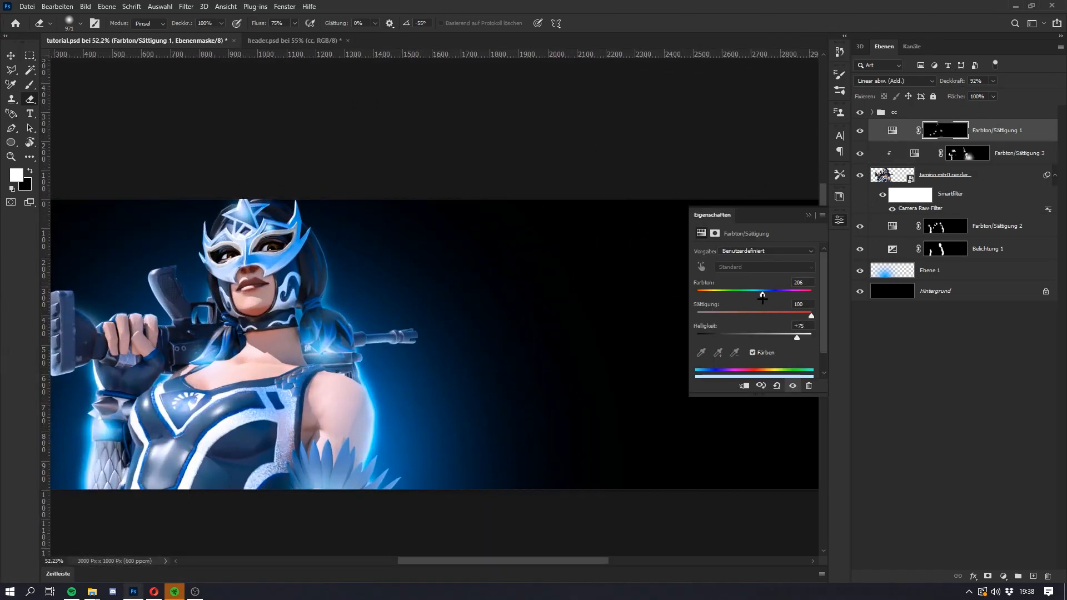
mouse_move(800, 336)
left_mouse_down()
mouse_move(772, 337)
mouse_move(799, 343)
left_mouse_up()
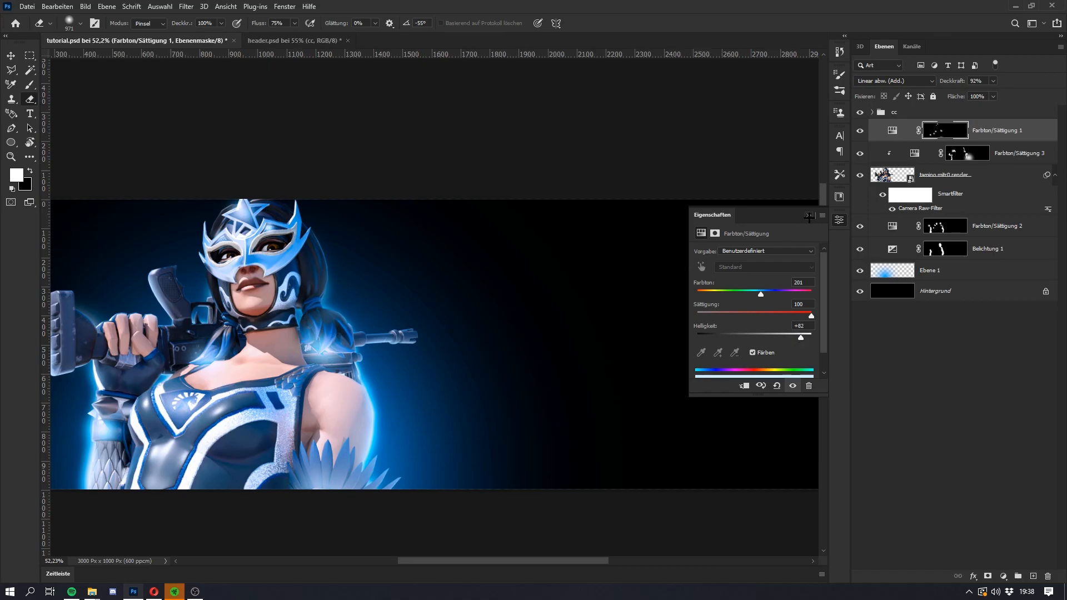
left_click(809, 216)
Step: Examine the character's overall lighting, compare it with header.psd and return to tutorial.psd
key("super")
key("super")
scroll(303, 286, "down", 7)
key("super")
key("super")
scroll(415, 308, "up", 1)
key("super")
key("super")
key("ctrl+Tab")
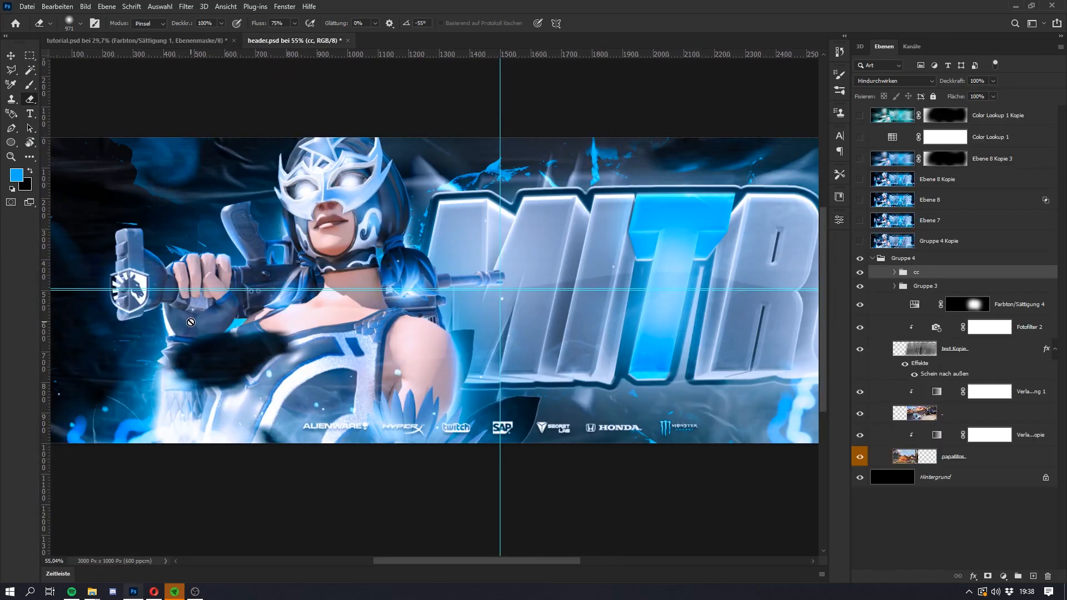
key("super")
key("super")
key("ctrl+Tab")
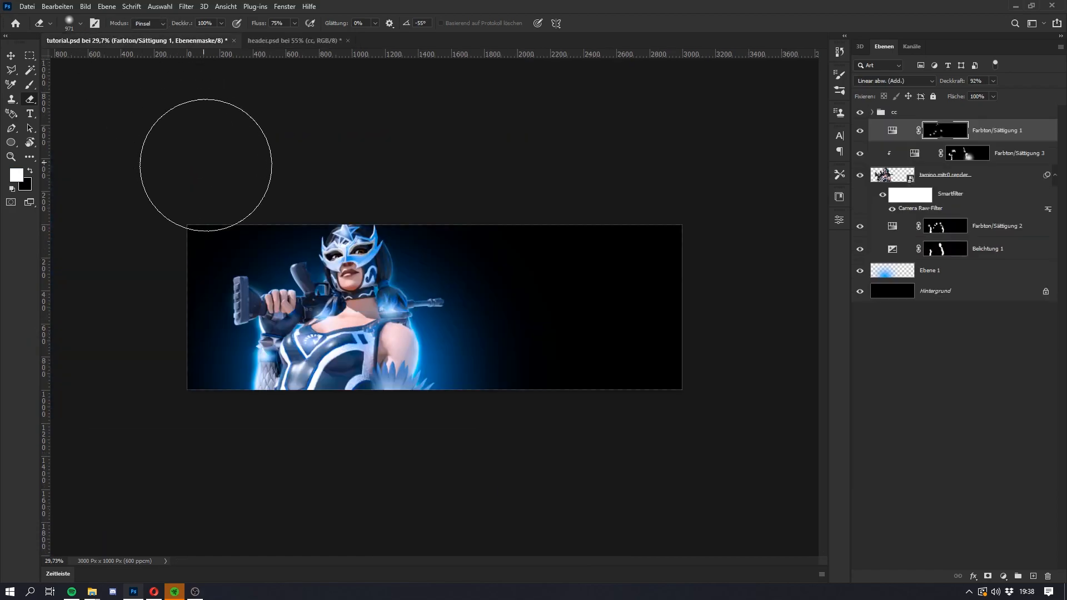
scroll(255, 263, "up", 1)
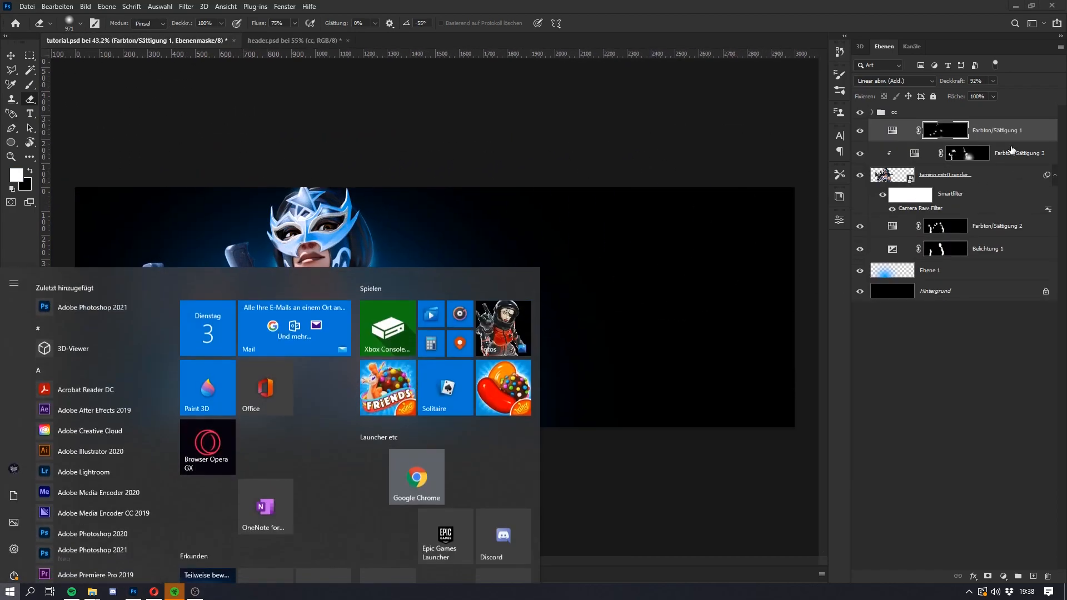
Step: Add a new layer above Farbton/Sättigung 3 and set the brush colour to white (ffffff)
left_click(1003, 576)
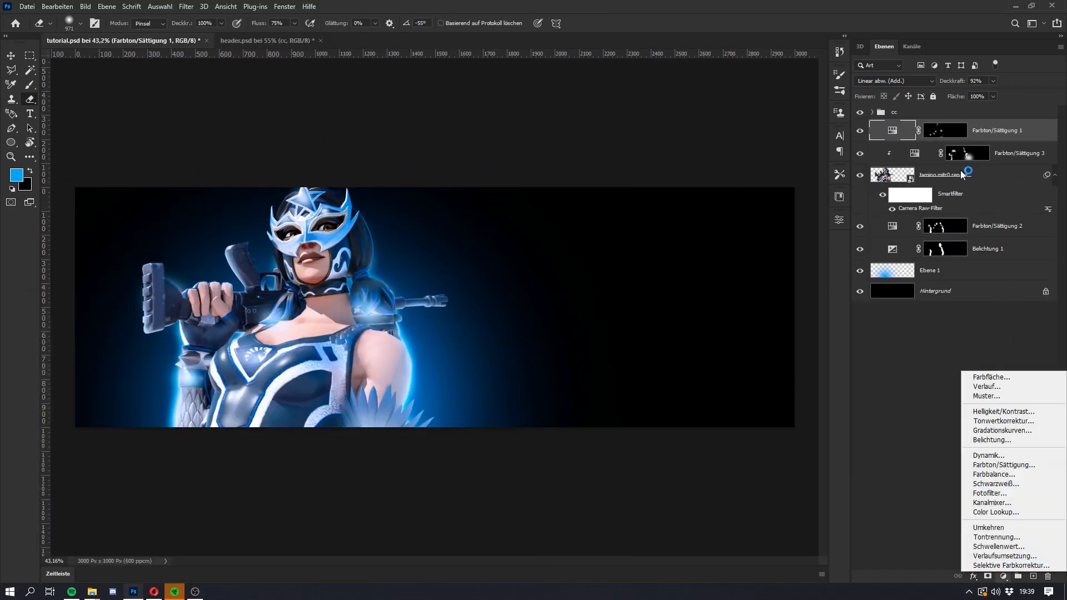
left_click(1002, 160)
left_click(1002, 160)
left_click(1033, 576)
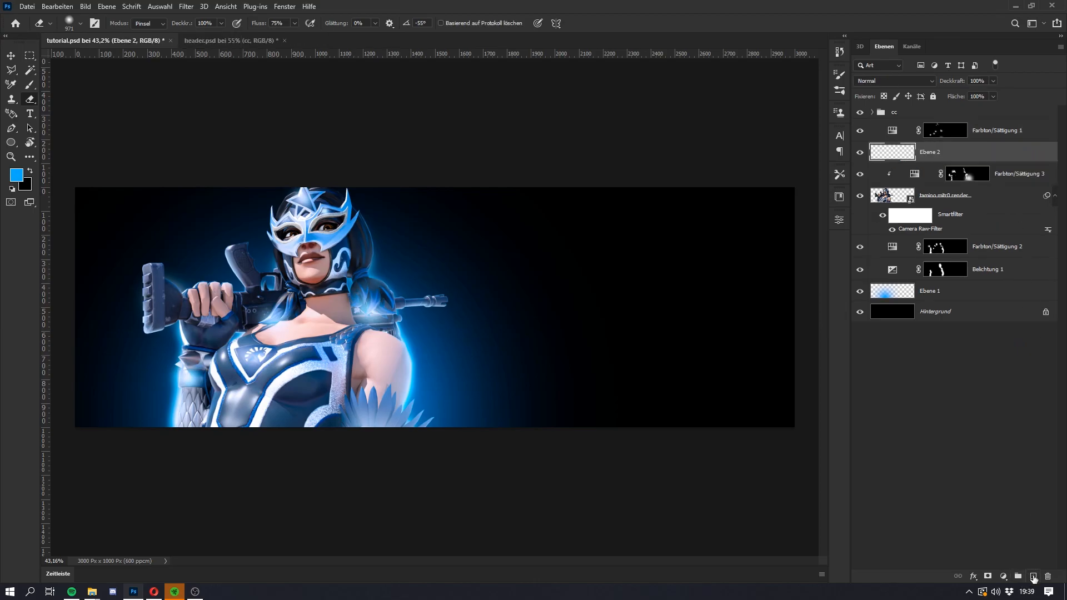
key("b")
left_click(25, 185)
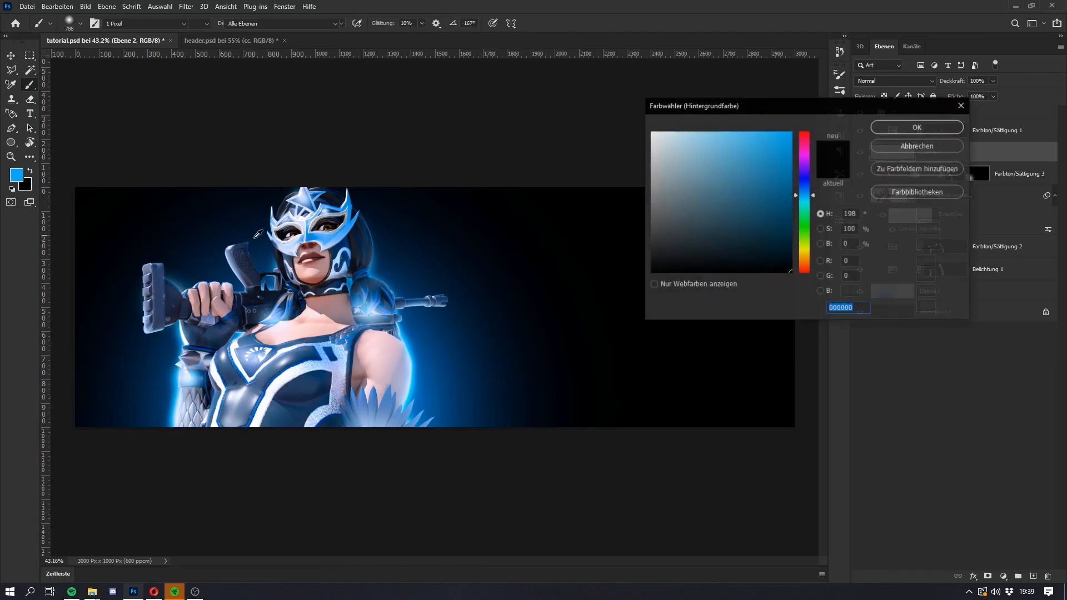
type("ffffff")
left_click(915, 123)
key("x")
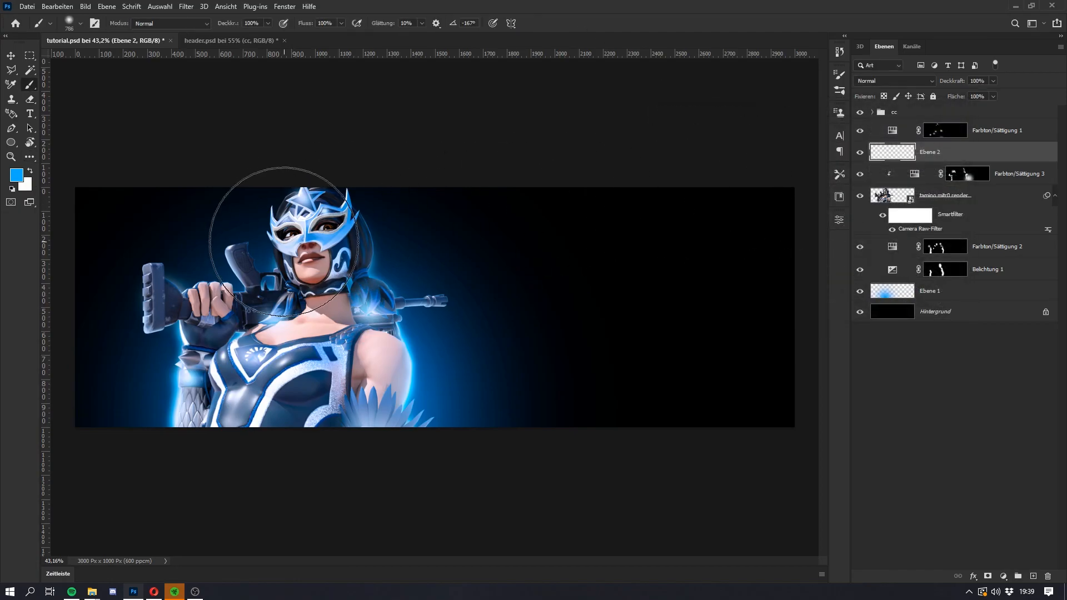
Step: Paint a soft white glow over the eye nearer the rifle stock on Ebene 2
scroll(286, 190, "up", 6)
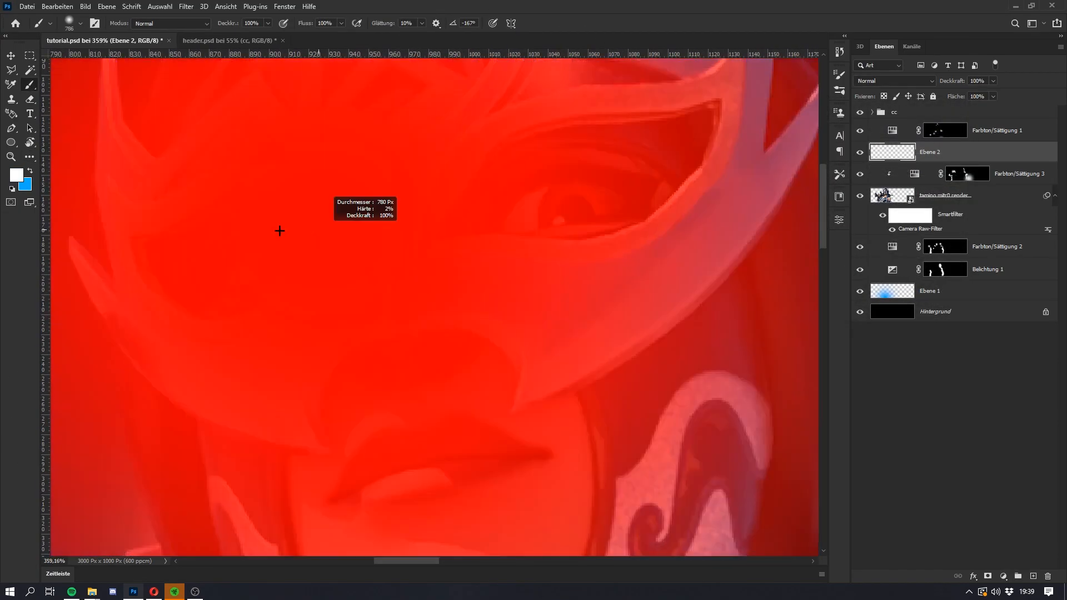
left_click_drag(280, 231, 144, 245)
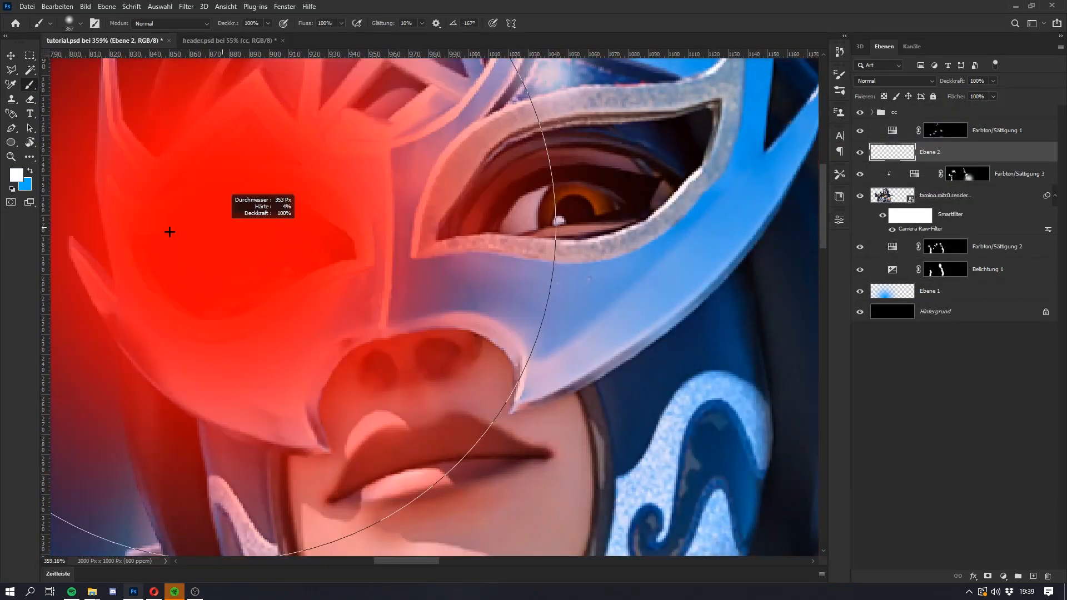
scroll(127, 257, "up", 3)
left_click(385, 277)
left_click(417, 269)
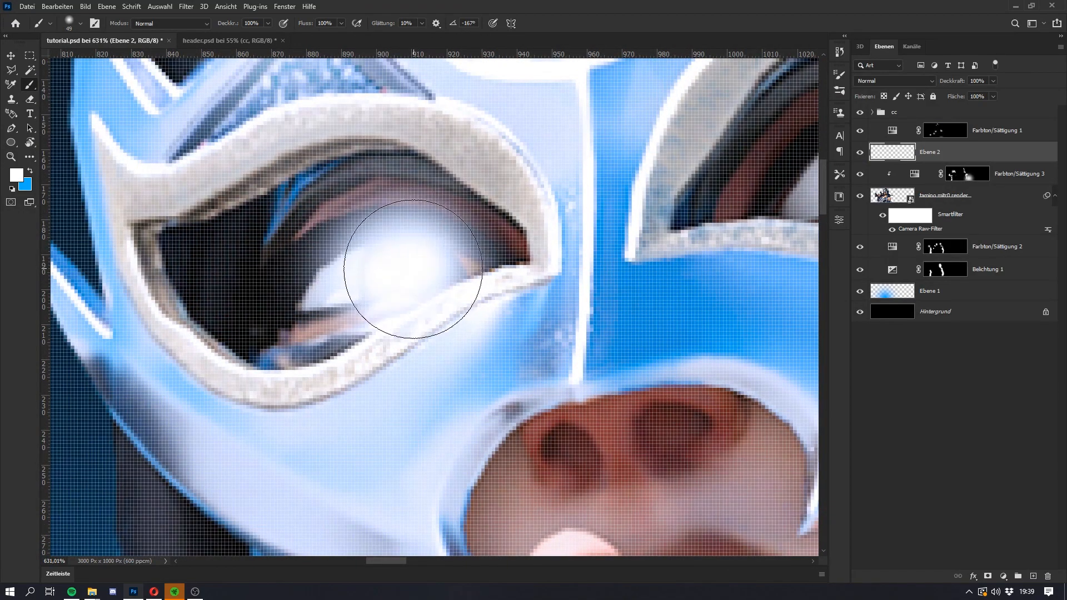
left_click(370, 277)
left_click(337, 281)
key("e")
scroll(483, 218, "down", 4)
scroll(502, 214, "down", 4)
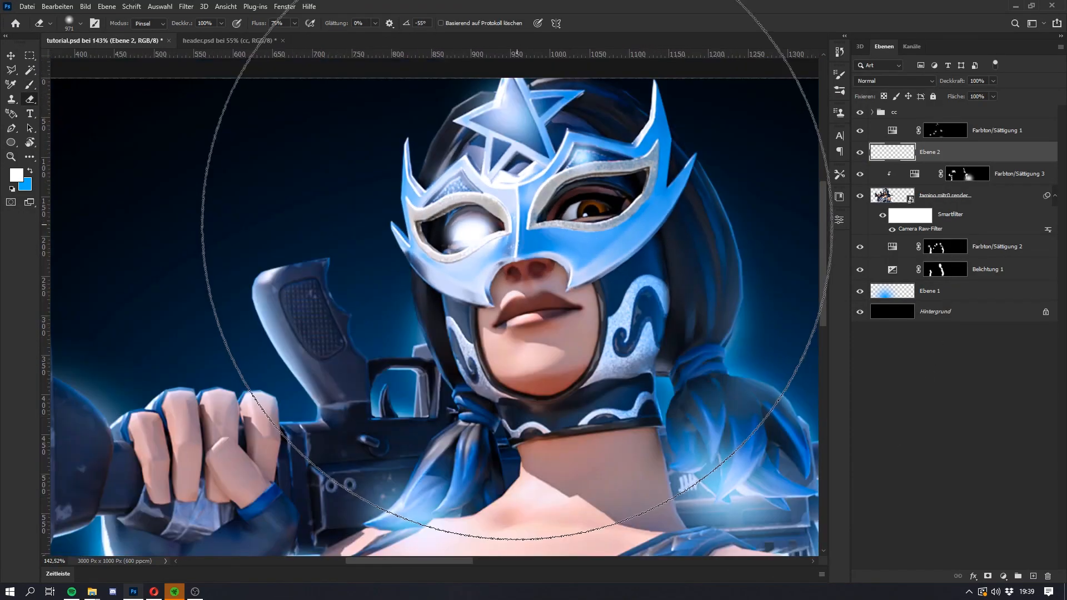
Step: Paint a matching soft white glow over the character's other eye on Ebene 2
key("b")
scroll(608, 232, "up", 6)
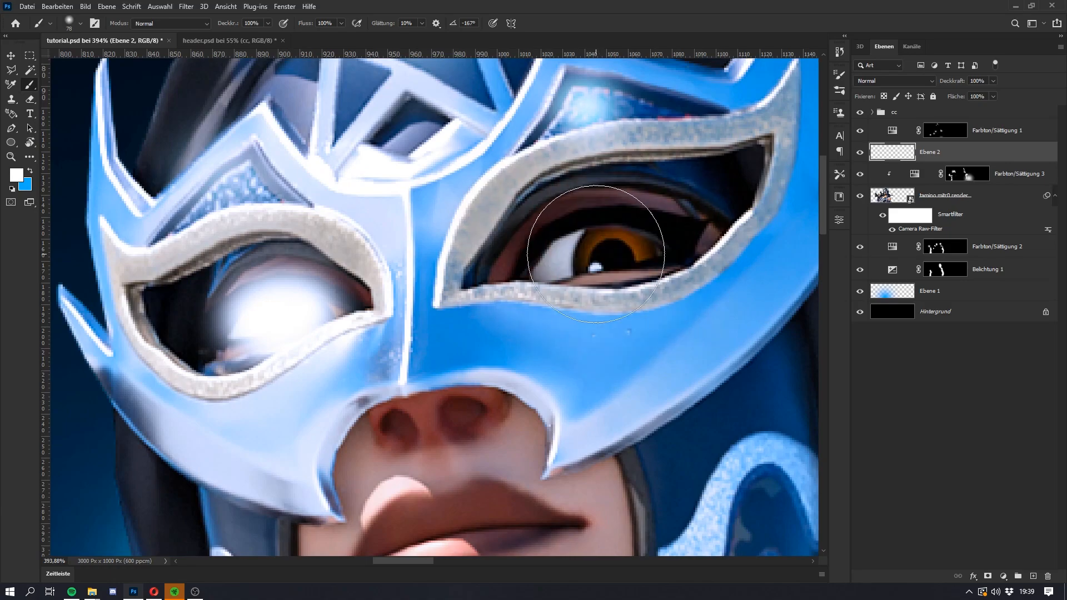
left_click(592, 250)
left_click_drag(621, 251, 567, 259)
key("e")
left_click_drag(546, 189, 397, 178)
key("super")
key("super")
scroll(466, 266, "down", 8)
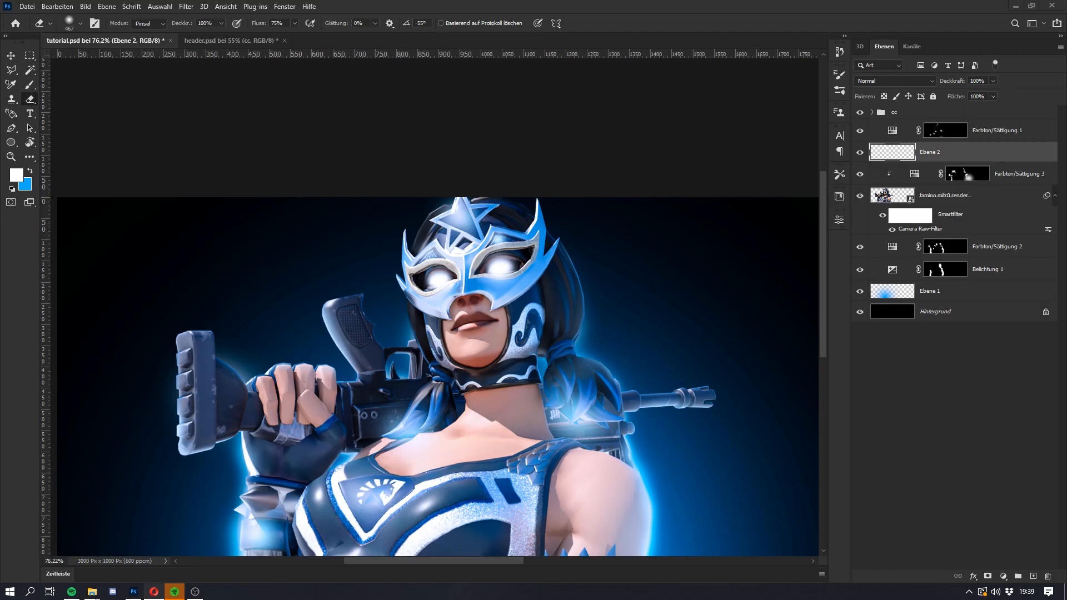
Step: Check the glowing eyes on the full header, expand Gruppe 3 in header.psd for reference and return to tutorial.psd
scroll(319, 300, "down", 4)
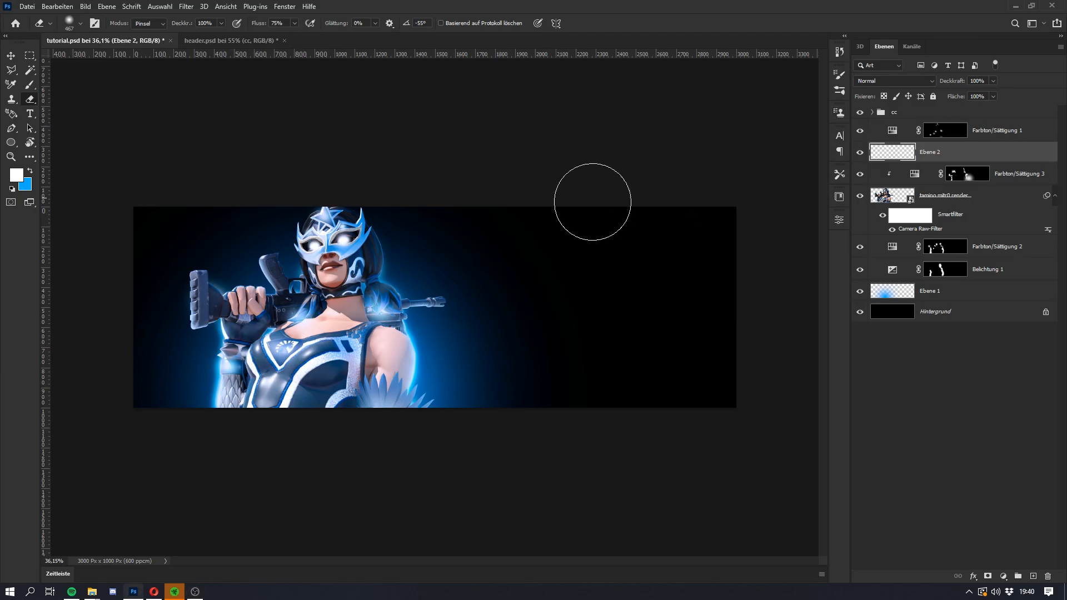
scroll(230, 373, "up", 3)
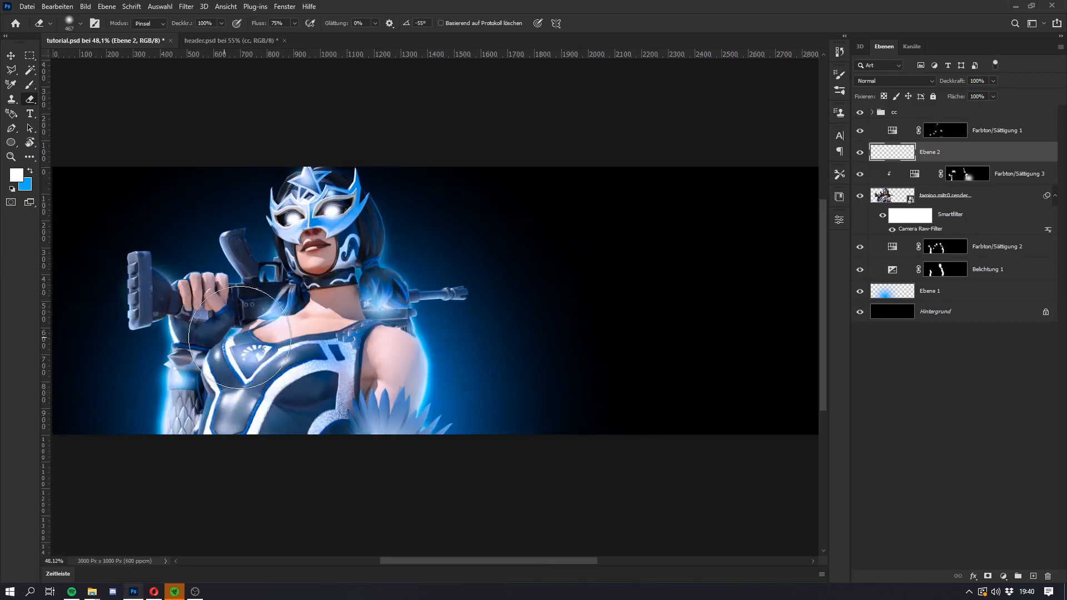
scroll(231, 373, "down", 2)
scroll(231, 373, "up", 1)
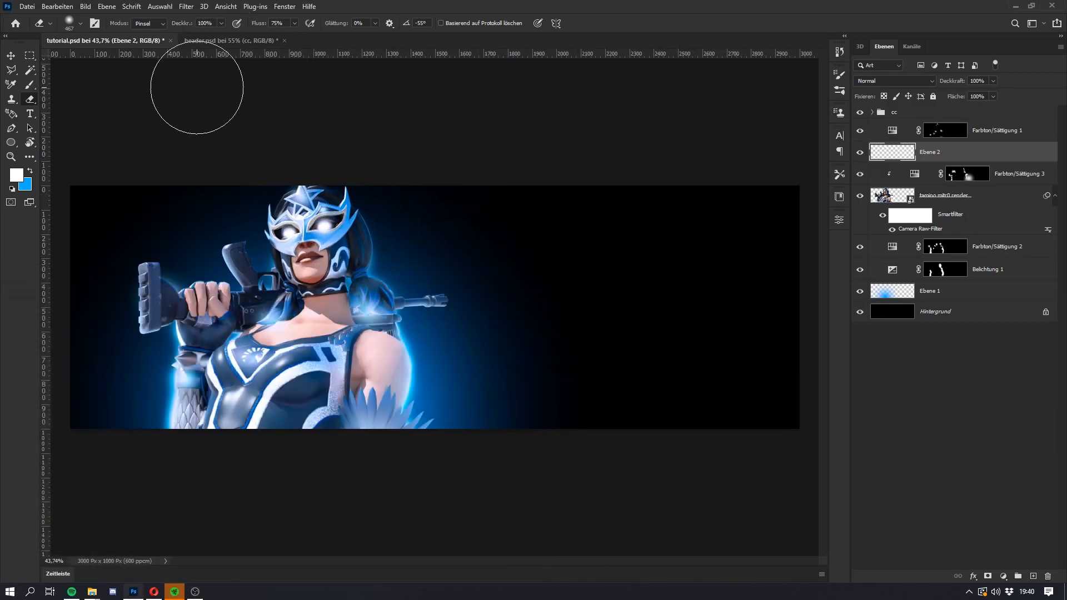
left_click(230, 41)
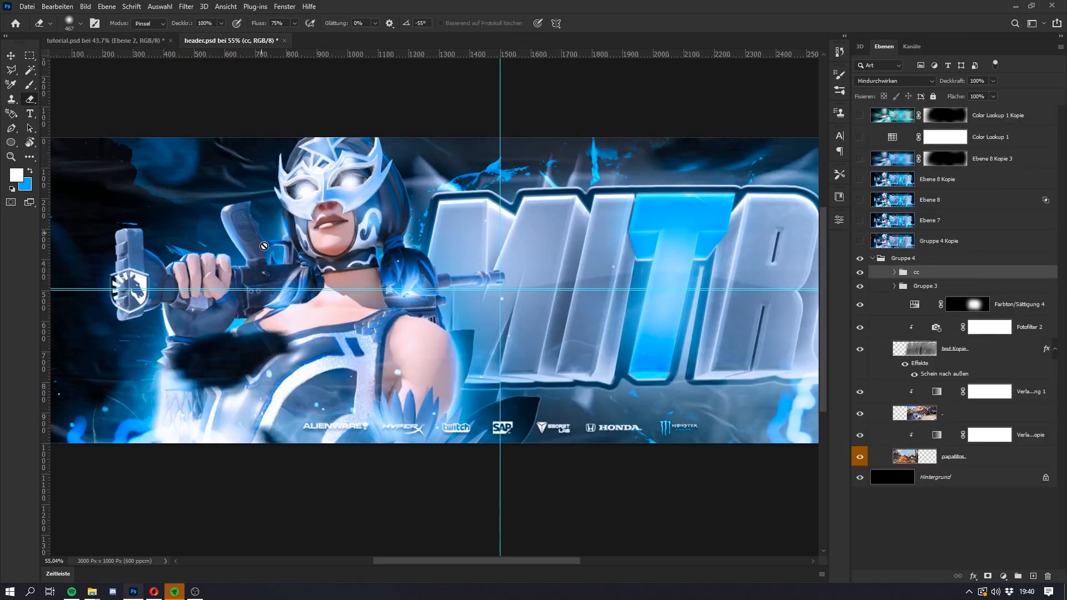
left_click(894, 286)
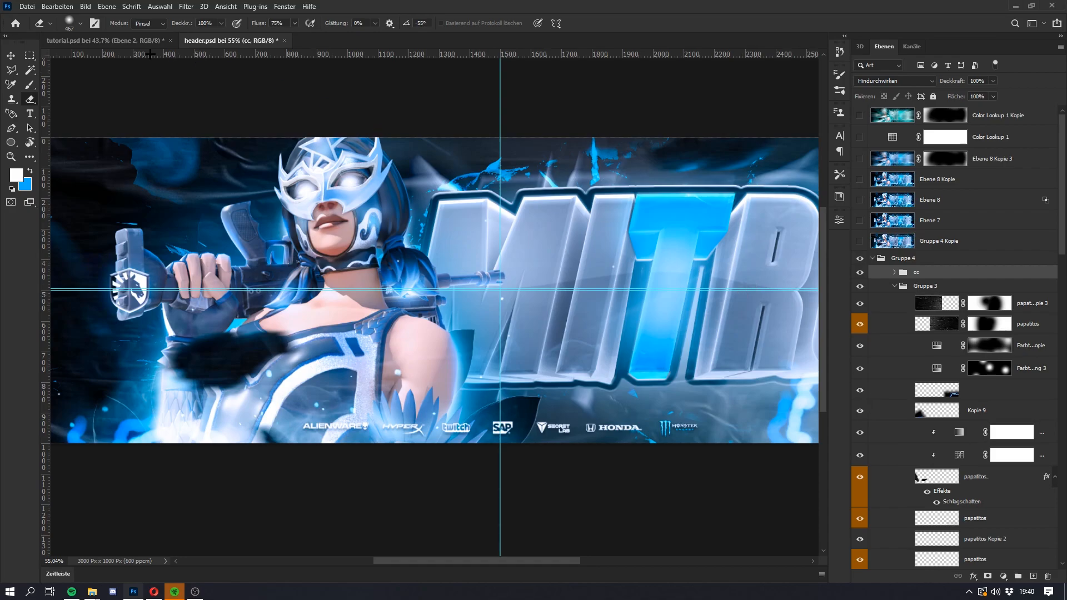
left_click(106, 41)
key("super")
key("super")
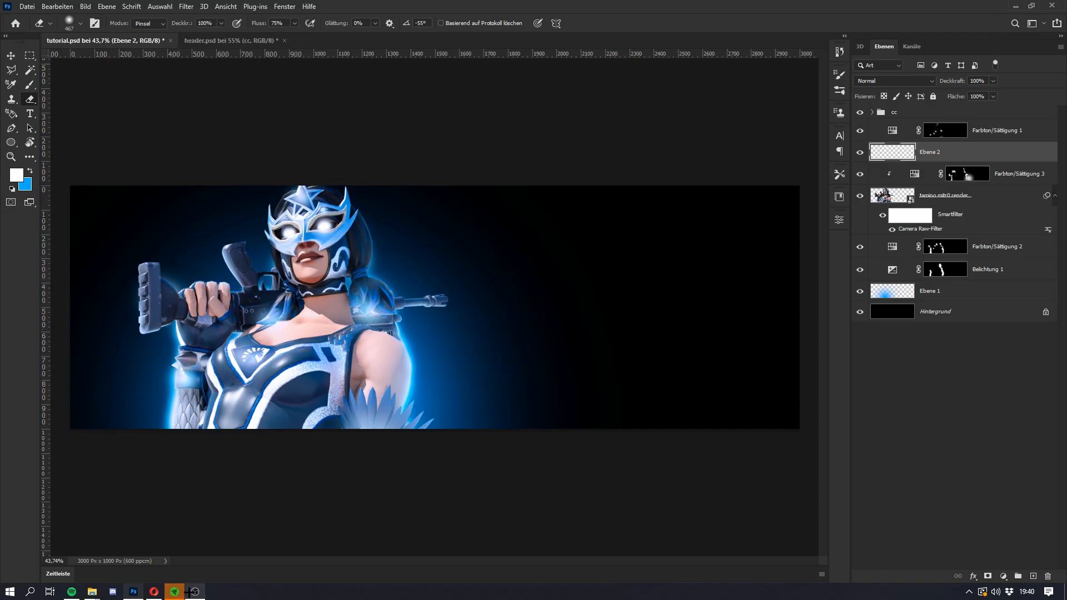
mouse_move(95, 593)
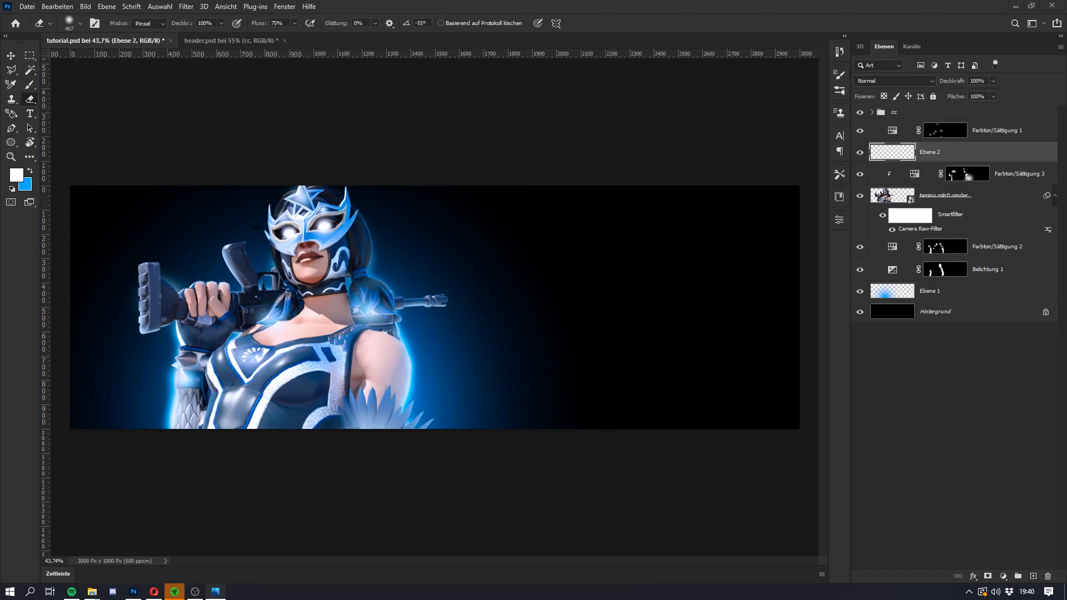
Step: Add a white outer glow (Schein nach außen) of 57 px to Ebene 2 and increase its opacity
scroll(311, 223, "up", 5)
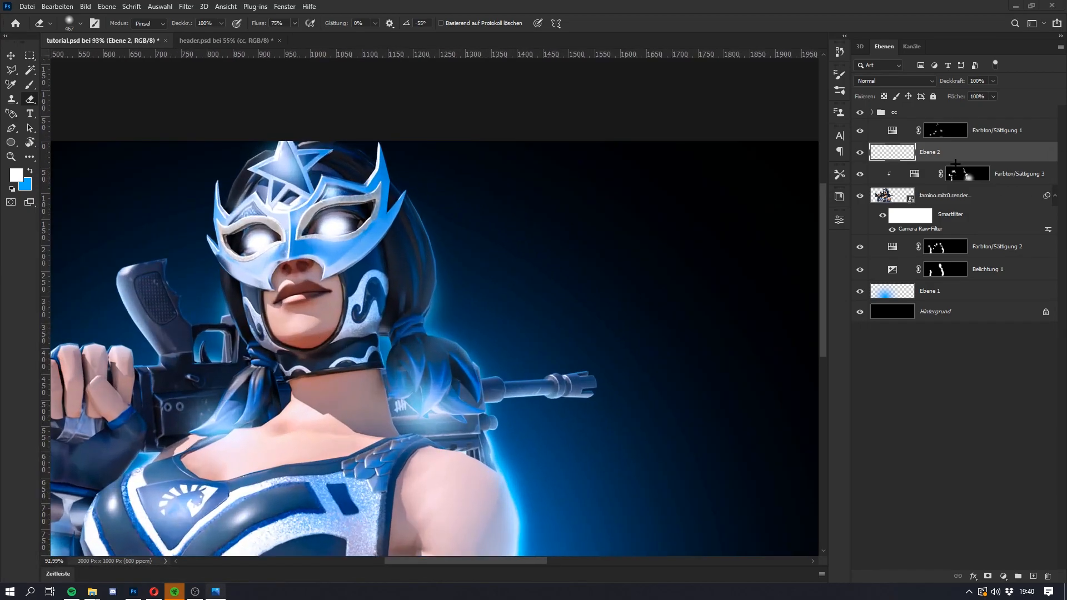
double_click(993, 159)
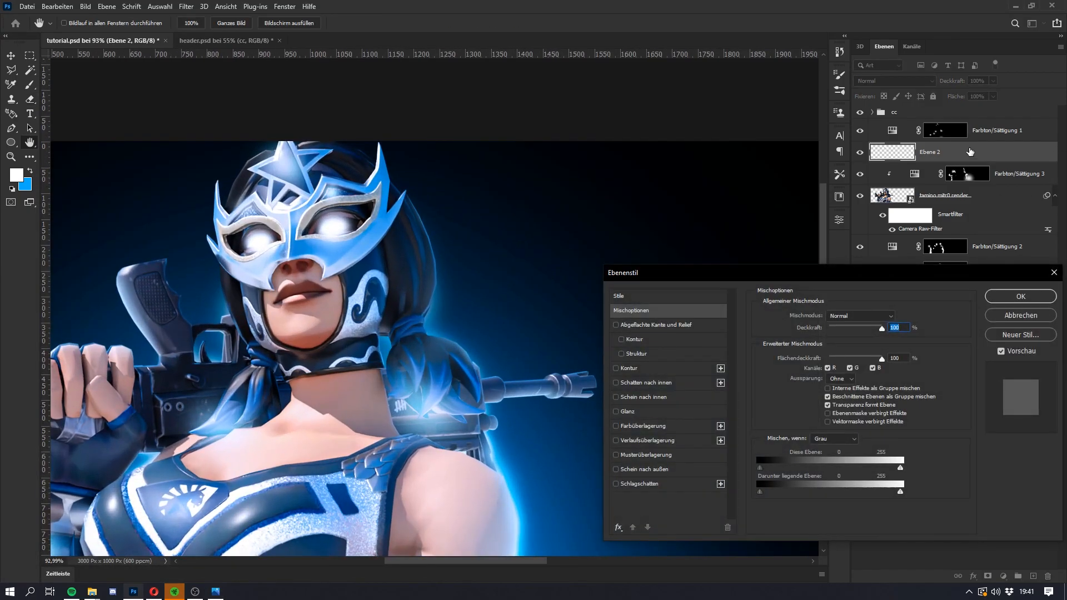
left_click(645, 470)
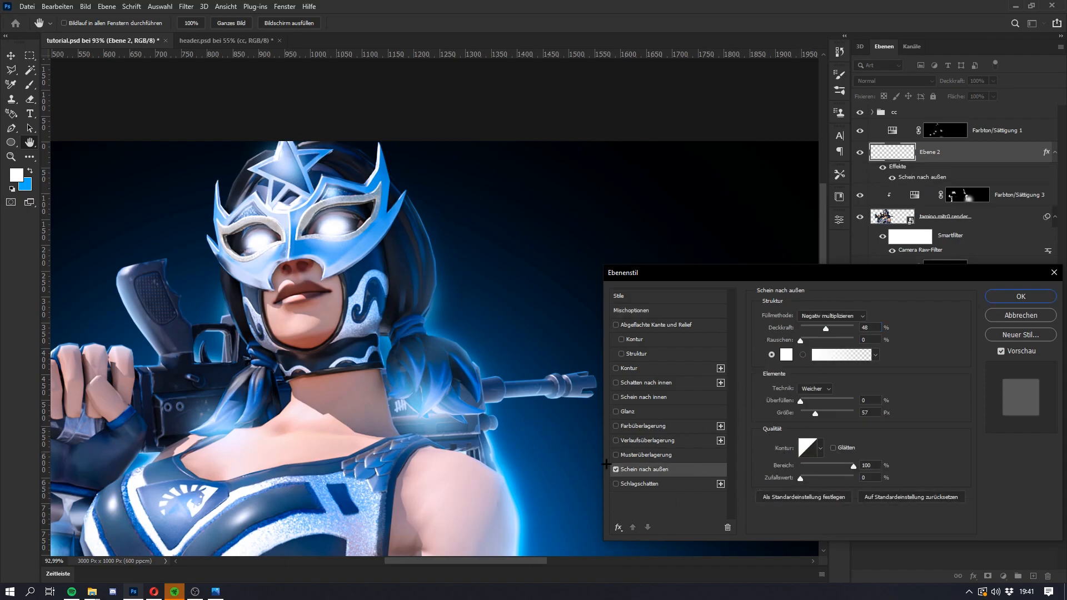
left_click_drag(826, 328, 833, 332)
left_click(1021, 296)
key("e")
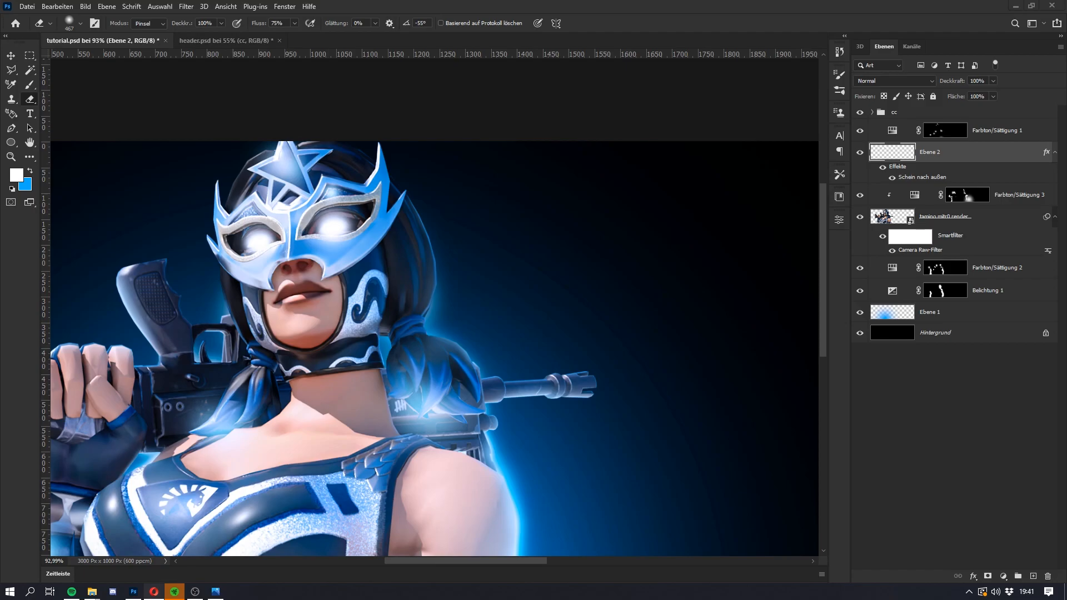
Step: Examine the eye glow up close and on the whole header, comparing it with the finished design in header.psd
key("super")
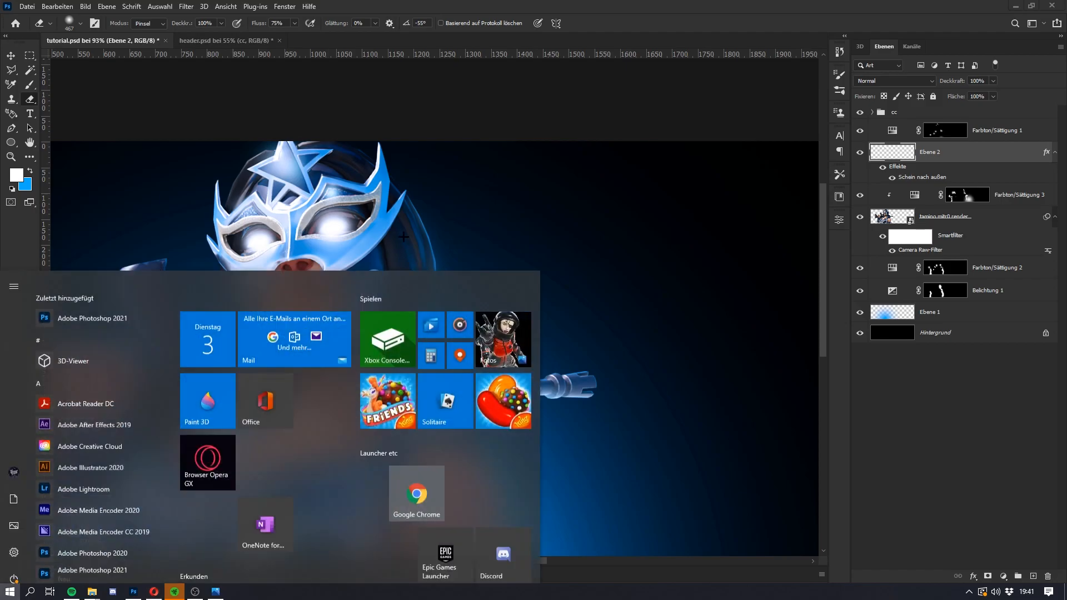
key("super")
scroll(417, 275, "down", 10)
key("super")
key("super")
scroll(345, 327, "up", 2)
key("super")
key("super")
scroll(350, 300, "down", 1)
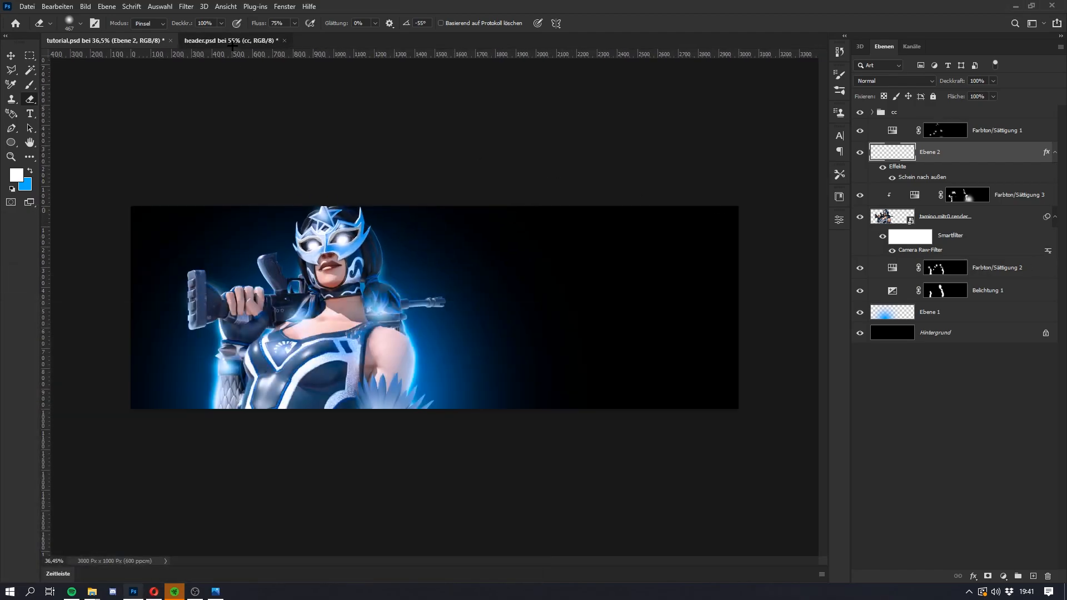
left_click(229, 40)
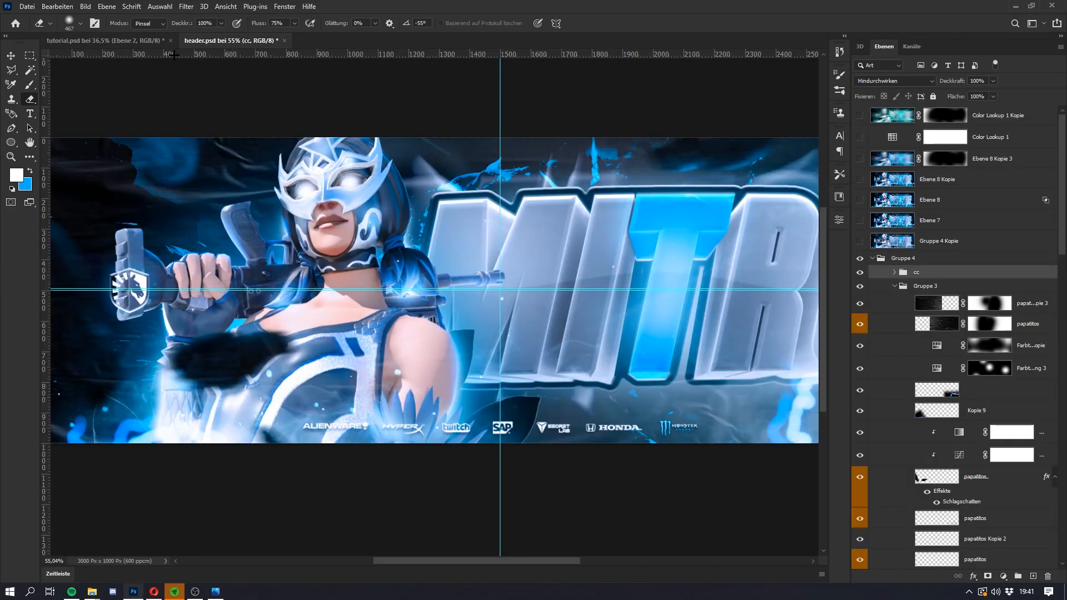
left_click(109, 40)
scroll(428, 323, "up", 1)
key("super")
key("super")
scroll(429, 323, "down", 1)
scroll(422, 317, "up", 1)
key("super")
Step: Place the two MITRO lettering renders 1 and 2 in tutorial.psd and move both layers directly above Hintergrund
key("super")
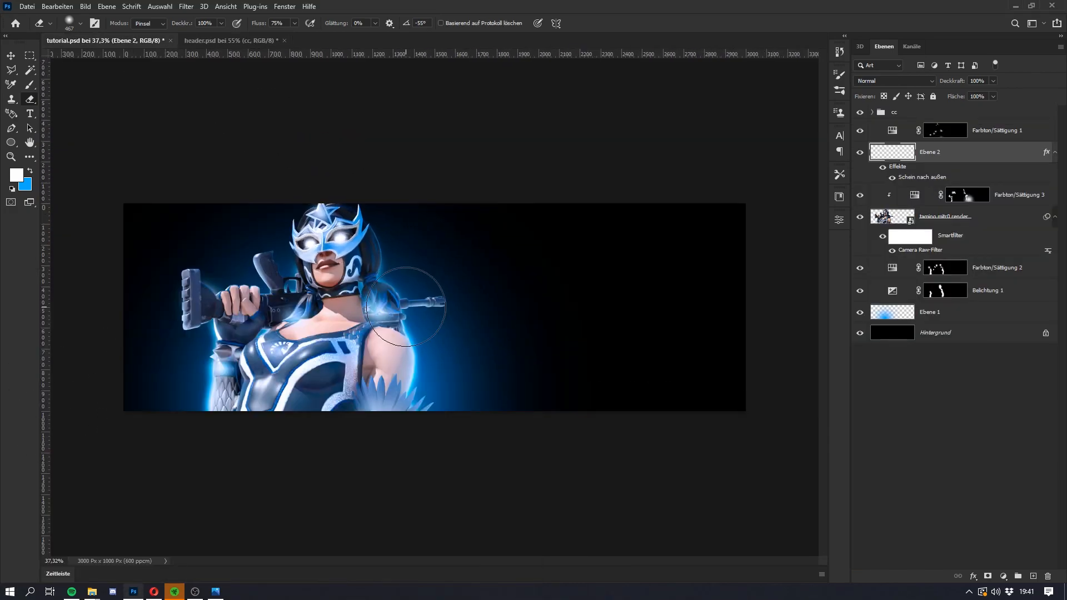
left_click(982, 134)
key("super")
key("super")
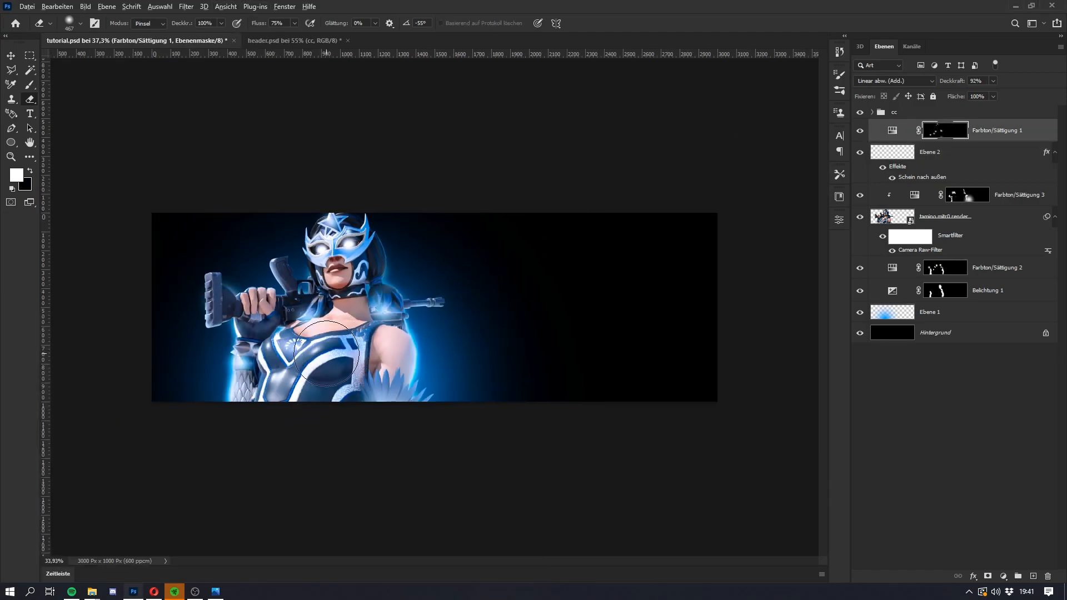
key("super")
key("super")
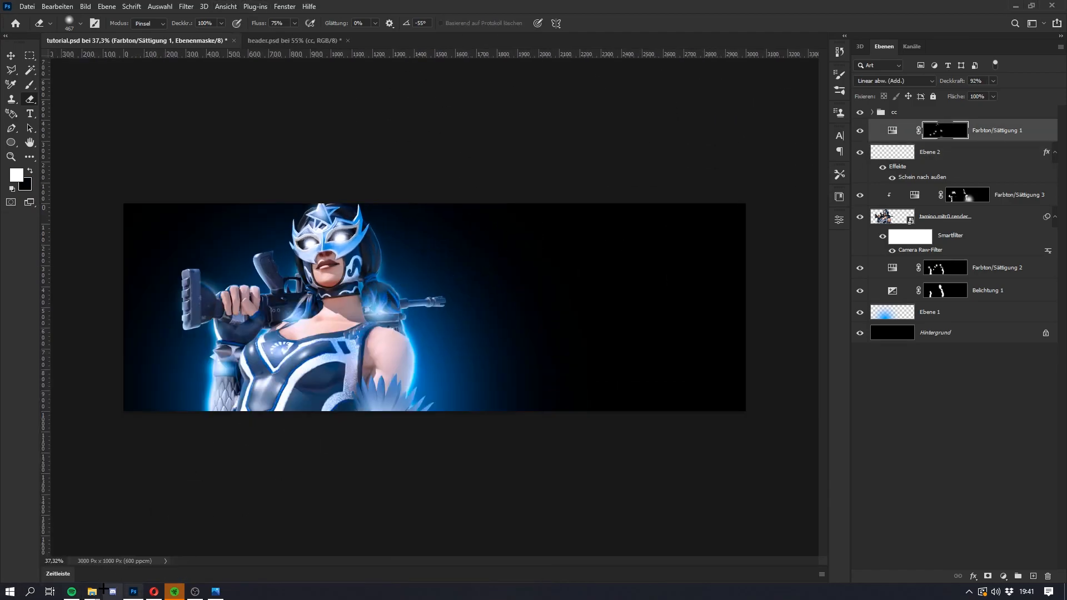
mouse_move(94, 590)
mouse_move(76, 543)
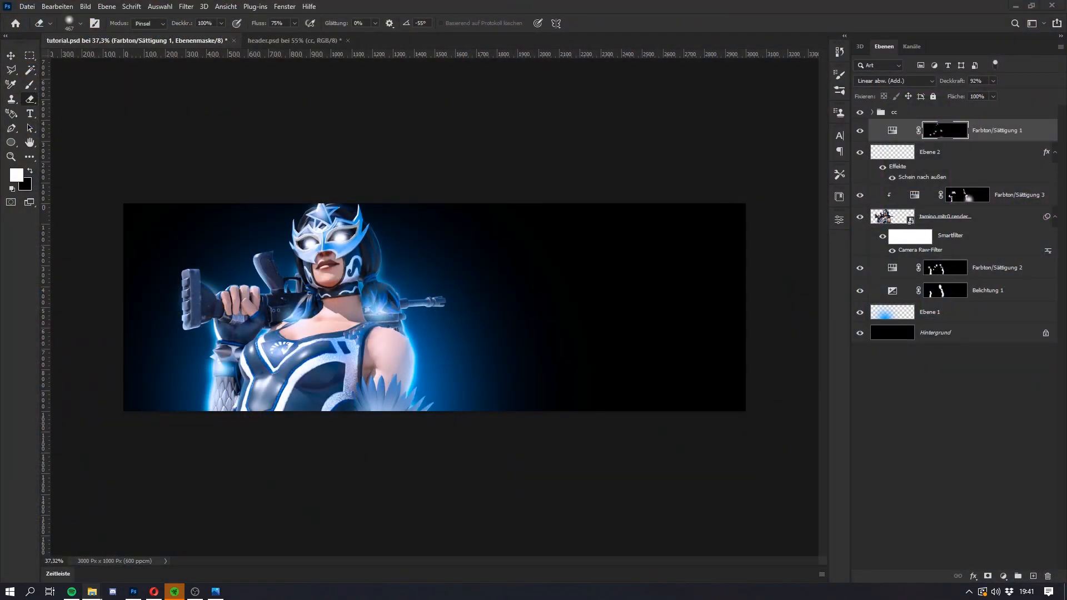
left_click_drag(326, 373, 482, 330)
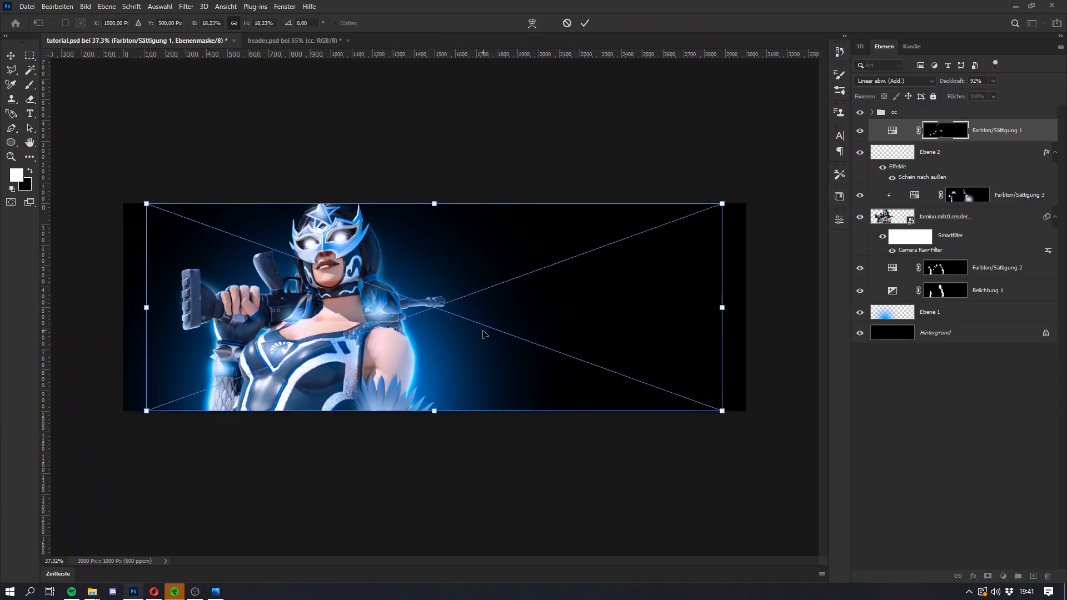
key("Return")
key("Return")
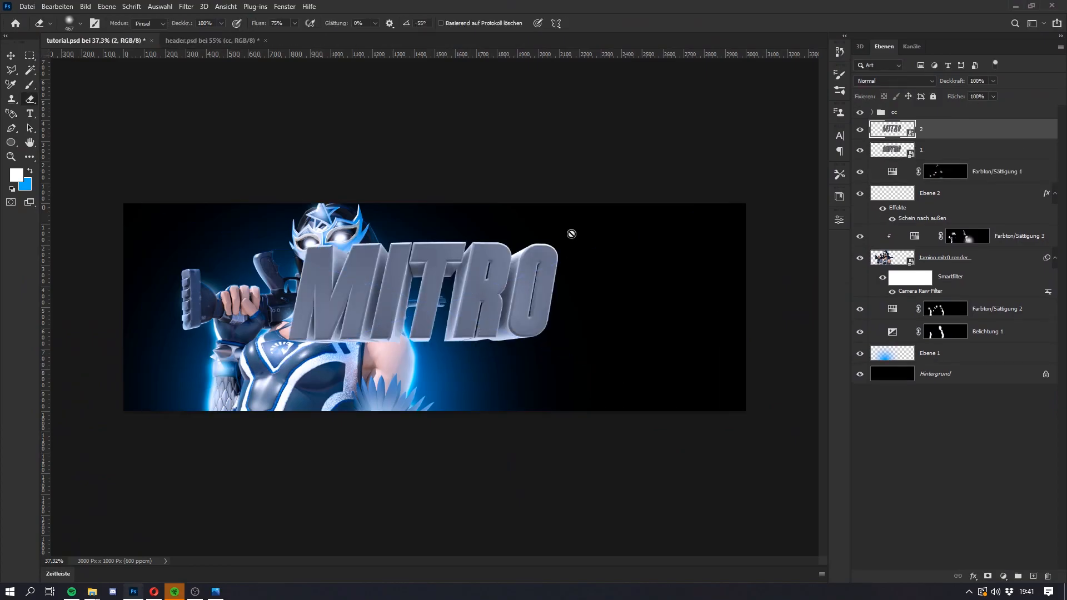
left_click(909, 147, "shift")
left_click_drag(980, 157, 964, 362)
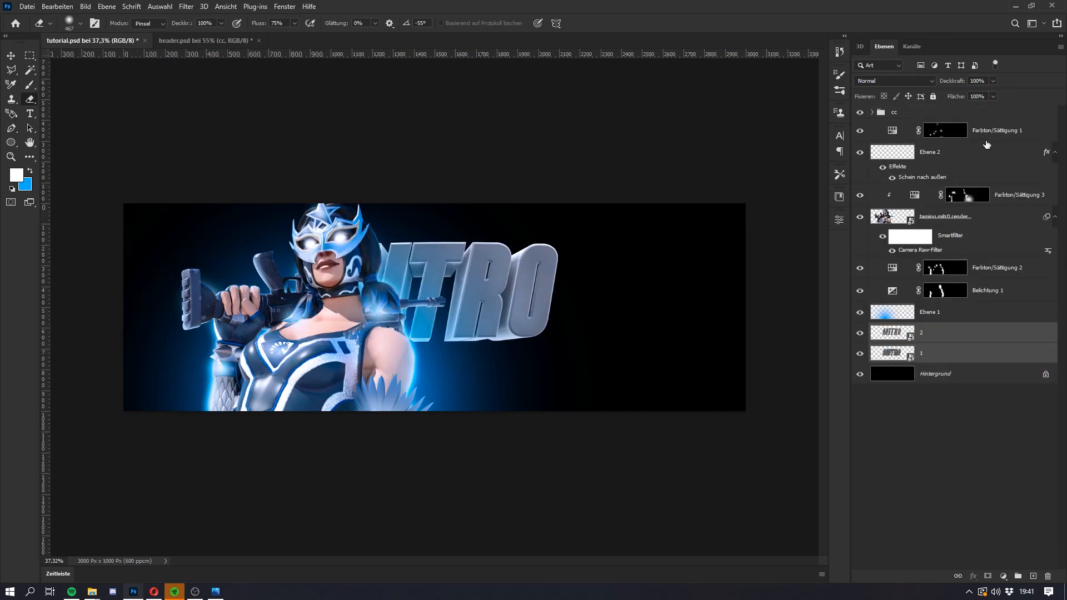
Step: Group the character layers from Farbton/Sättigung 1 down to Ebene 1 and name the group "skin part"
left_click(964, 313, "shift")
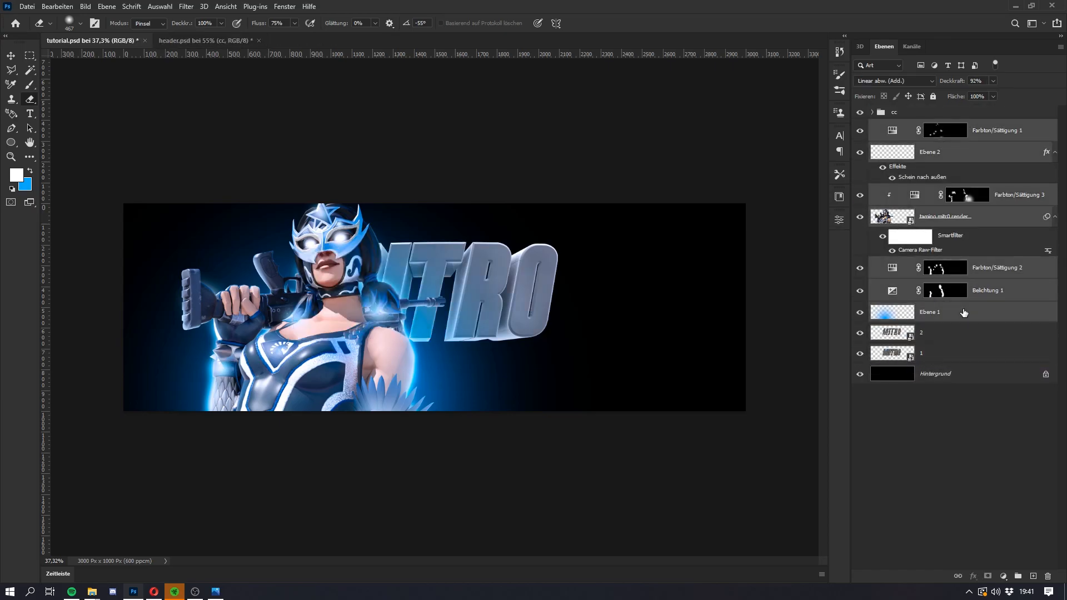
key("ctrl+g")
double_click(902, 126)
type("skin part")
key("Return")
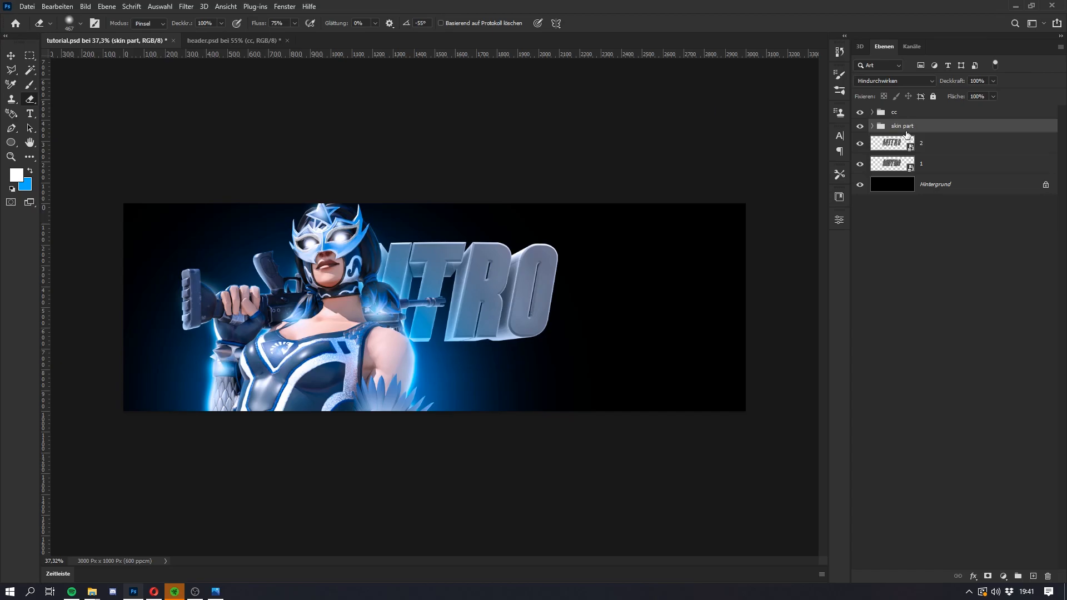
Step: Enlarge MITRO layers 1 and 2 together and position the lettering beside the character in the header's right half
left_click(937, 142)
left_click(939, 175, "shift")
key("ctrl+f")
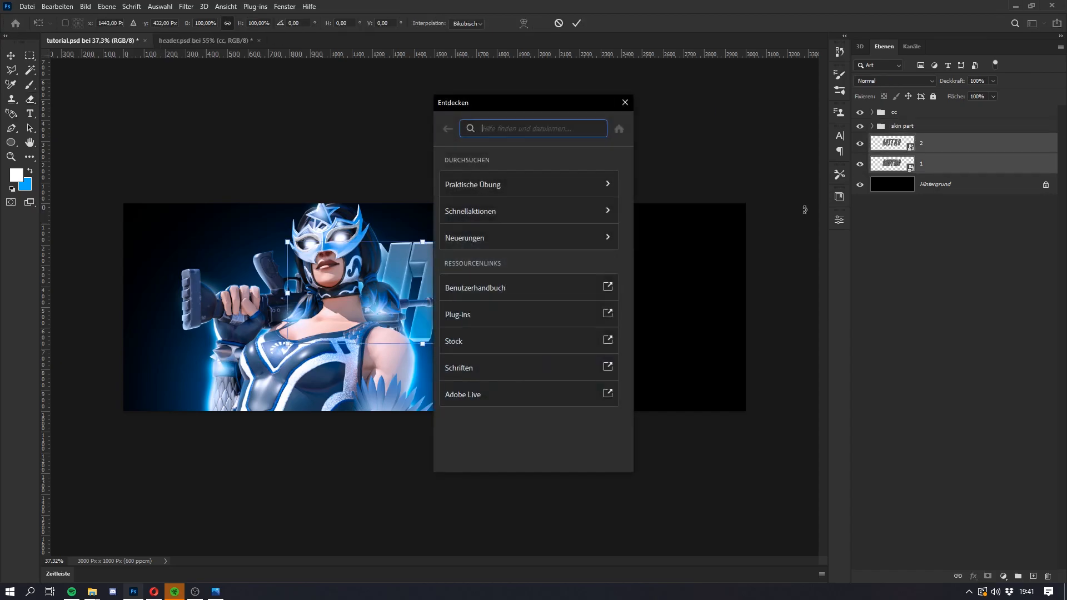
key("Escape")
key("ctrl+t")
left_click_drag(556, 290, 570, 290)
left_click_drag(514, 301, 717, 304)
left_click_drag(640, 312, 642, 316)
key("Return")
key("e")
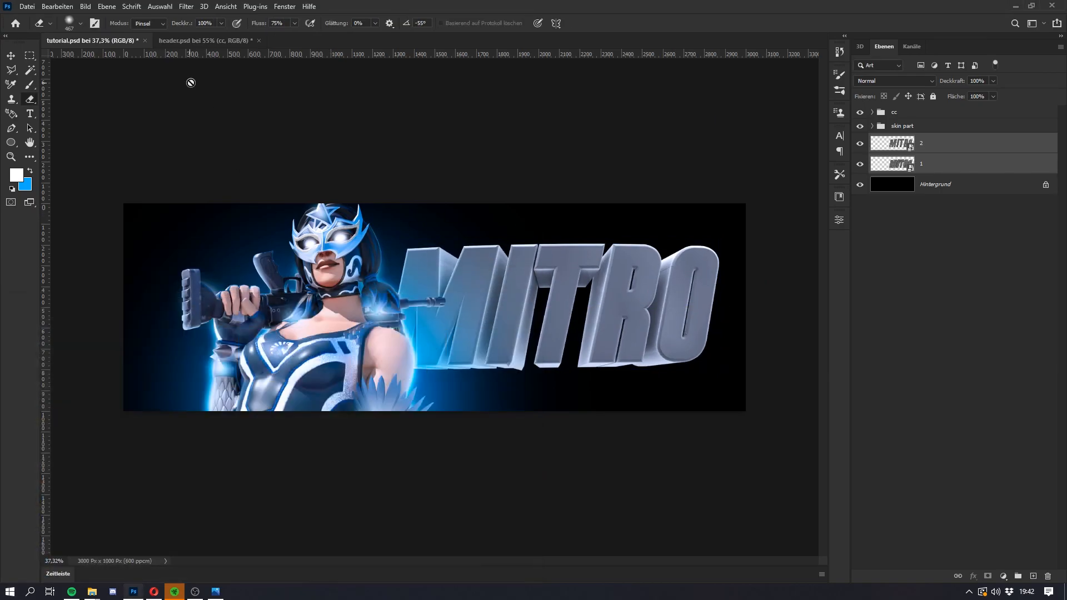
Step: Move the skin part group 72 px to the left, keeping its vertical position
key("alt+Tab")
left_click(923, 126)
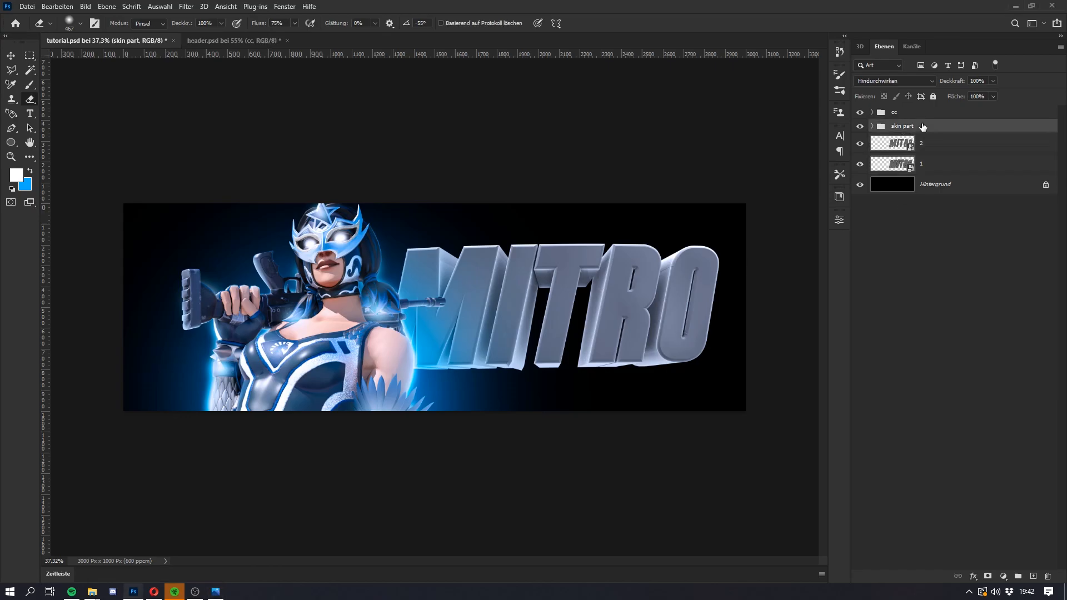
key("ctrl+t")
left_click_drag(454, 342, 438, 341)
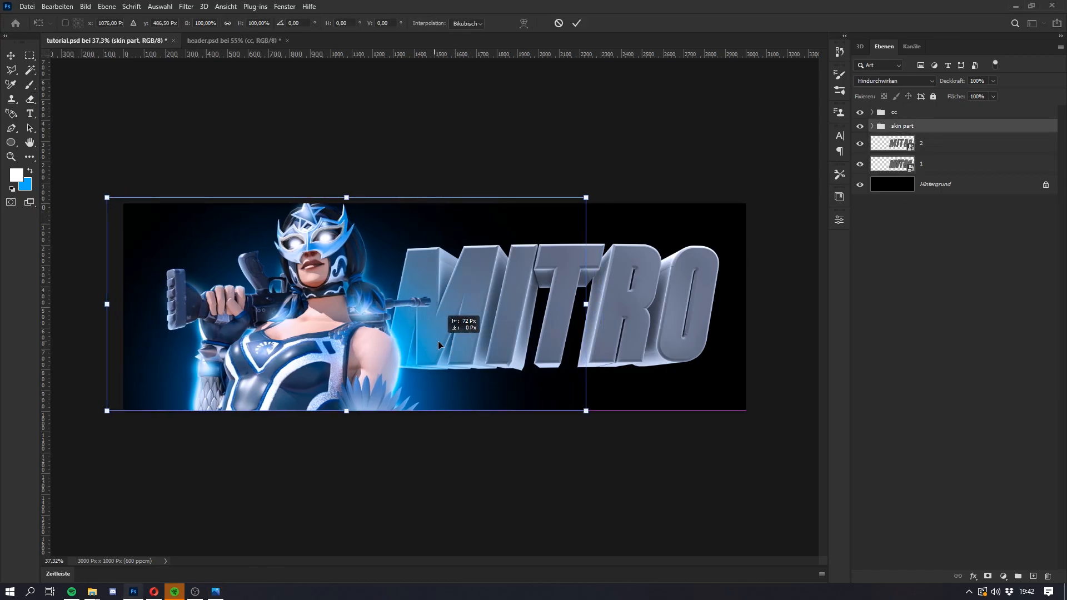
key("Return")
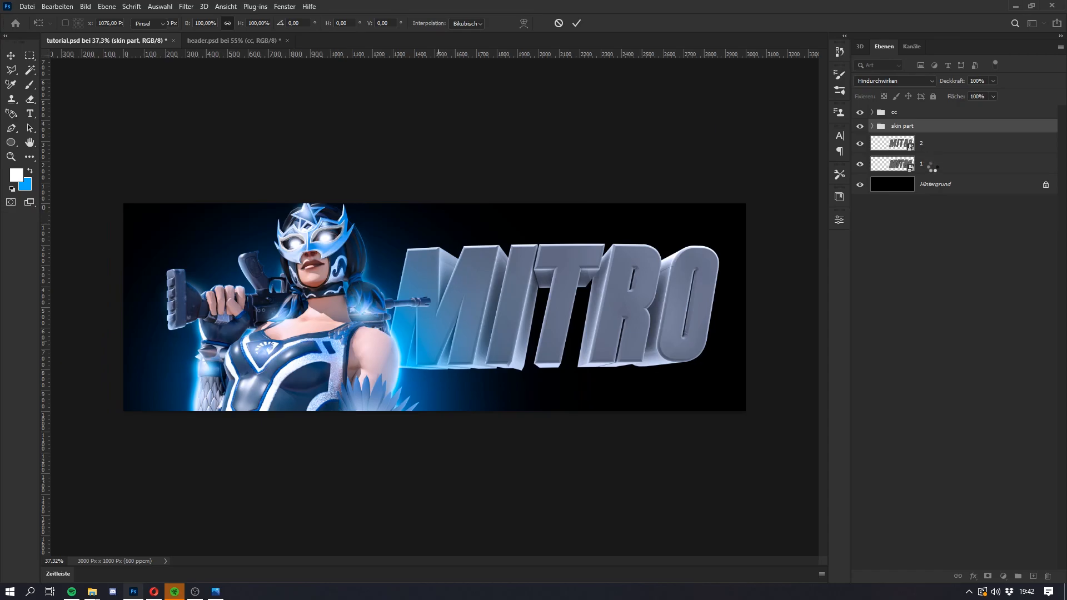
Step: Select MITRO layer 2 and hide layer 1 so only the front faces of the lettering are shown
left_click(933, 164)
key("e")
left_click(932, 149)
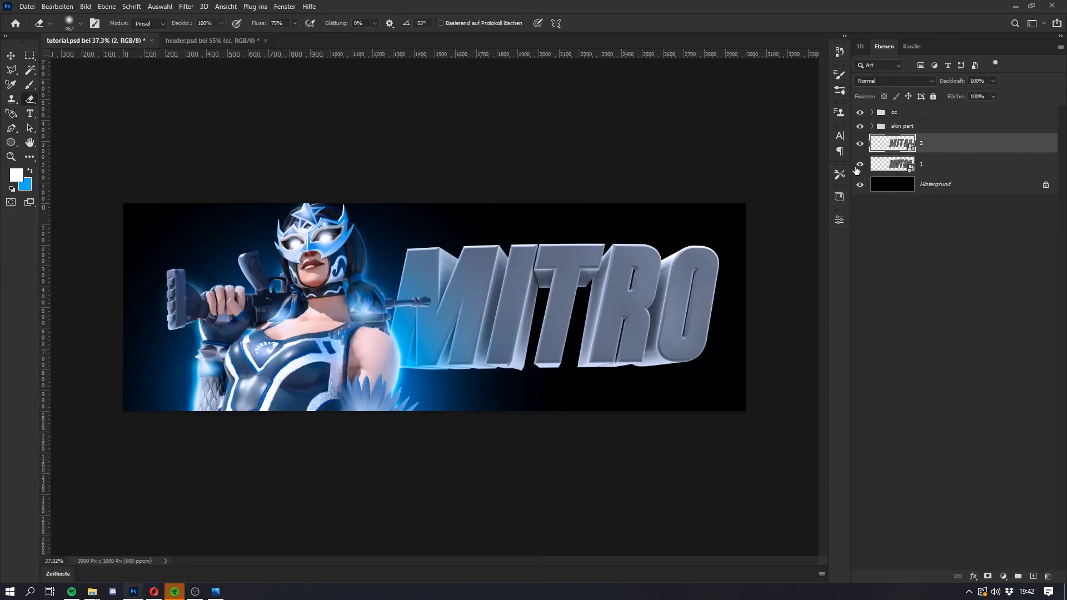
left_click(859, 164)
left_click(859, 144)
left_click(859, 144)
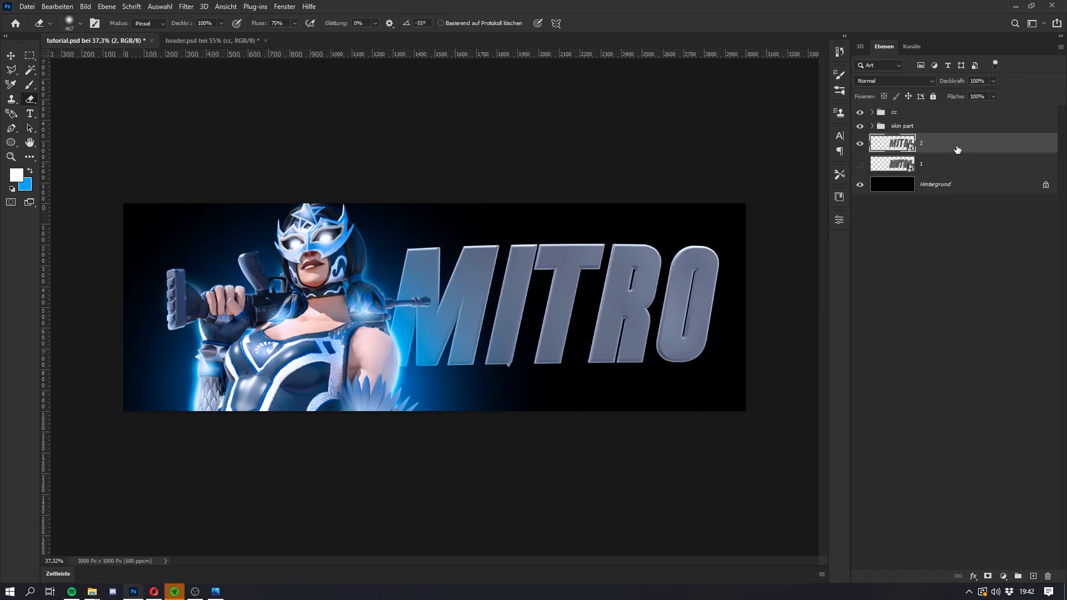
Step: Search Windows for "maxgd" and open the matching item
key("super")
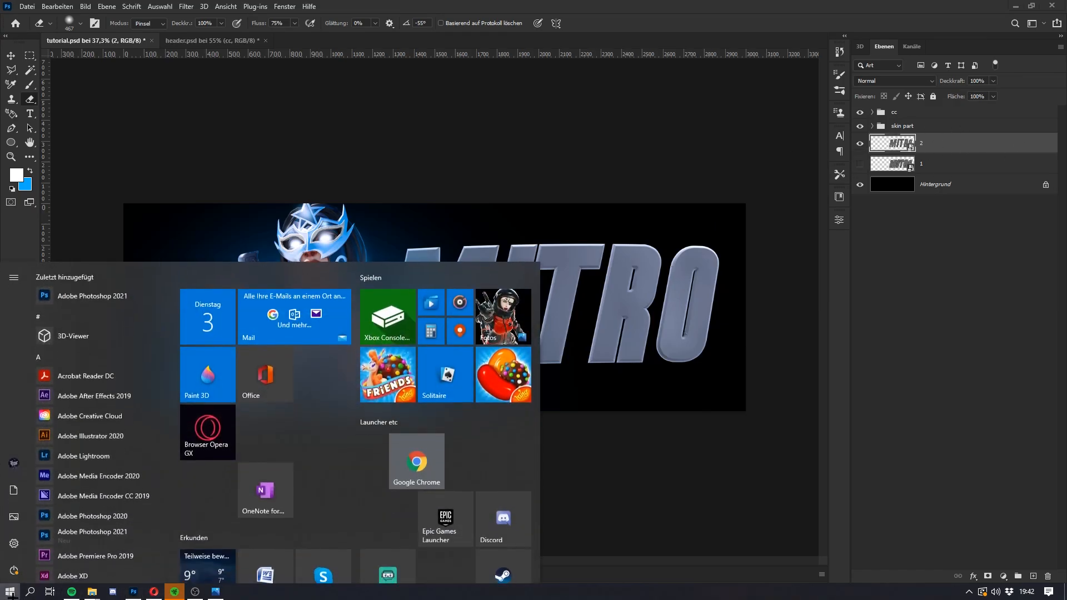
type("maxgd")
key("BackSpace")
key("BackSpace")
key("BackSpace")
key("BackSpace")
key("BackSpace")
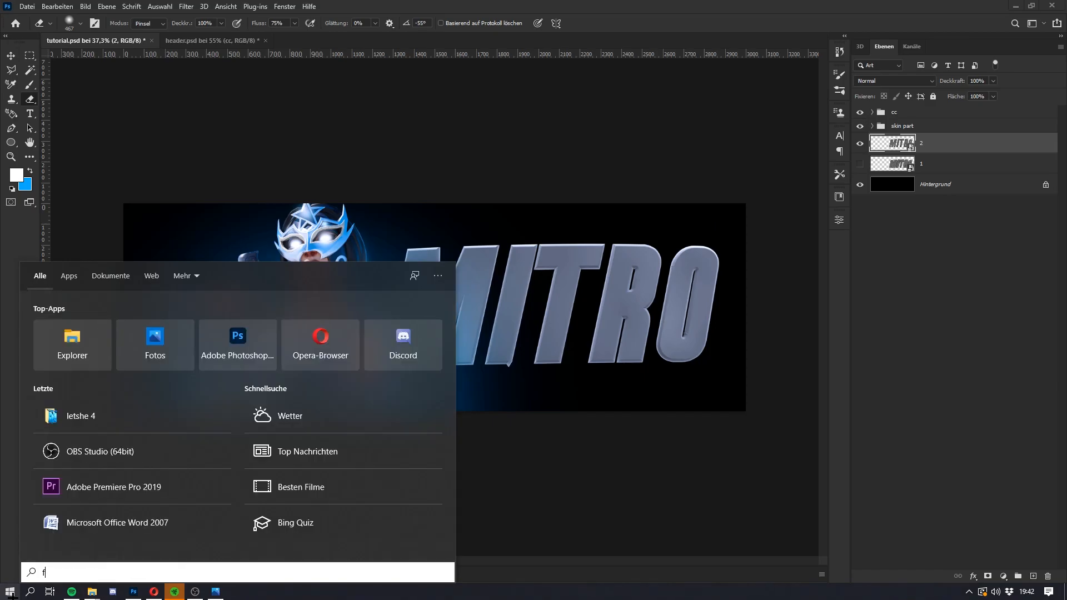
type("flikk")
key("BackSpace")
key("BackSpace")
key("BackSpace")
key("BackSpace")
key("BackSpace")
type("maxgd")
key("Return")
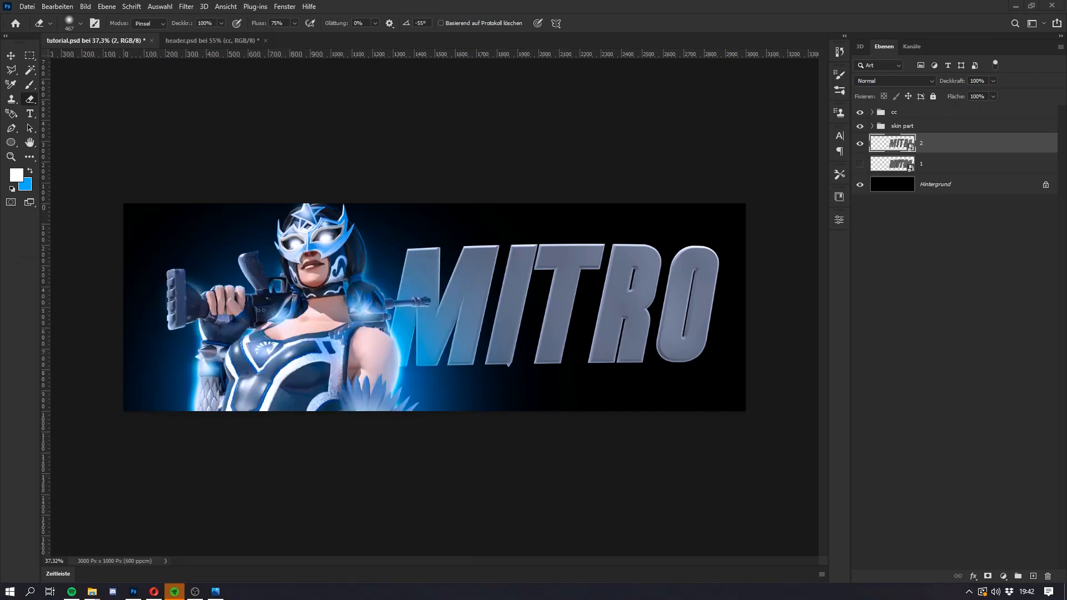
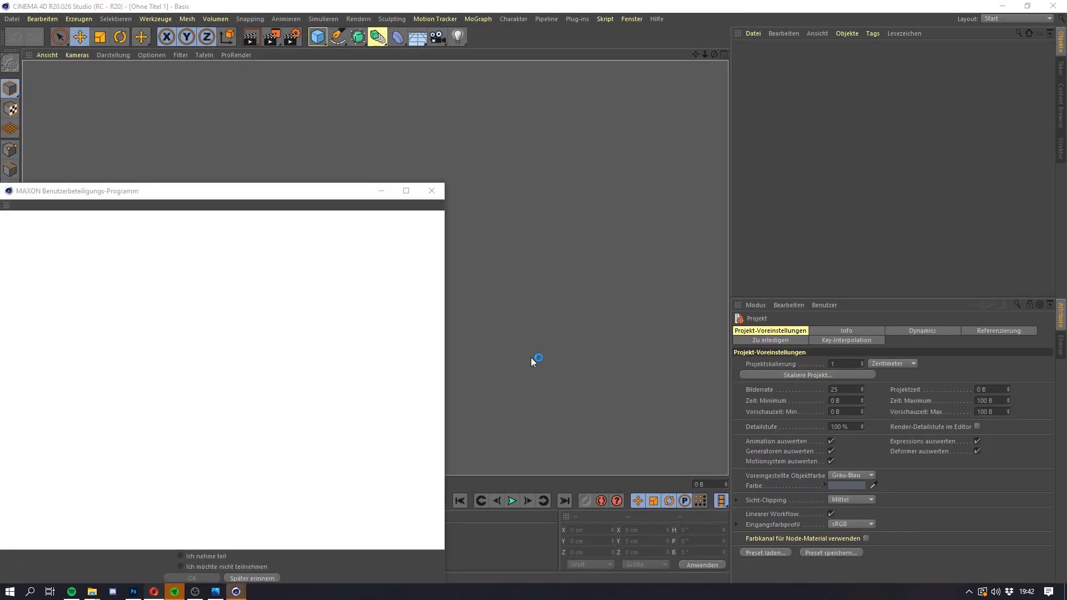
Step: Dismiss the MAXON user participation window and change the MoText.1 object's text to MITRO
left_click(620, 342)
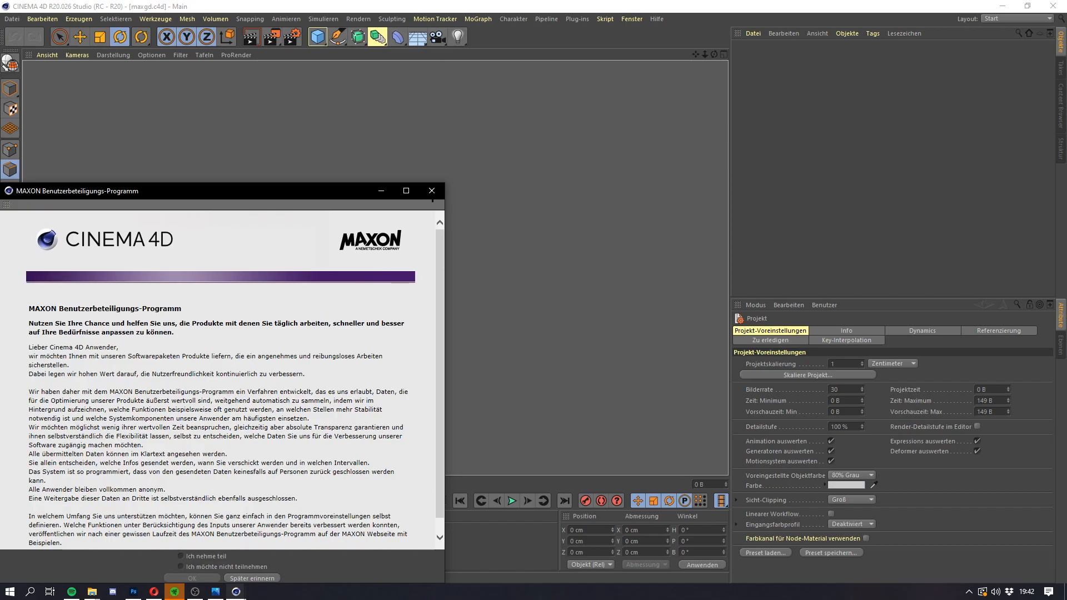
left_click(431, 191)
left_click_drag(361, 265, 364, 267)
left_click(756, 81)
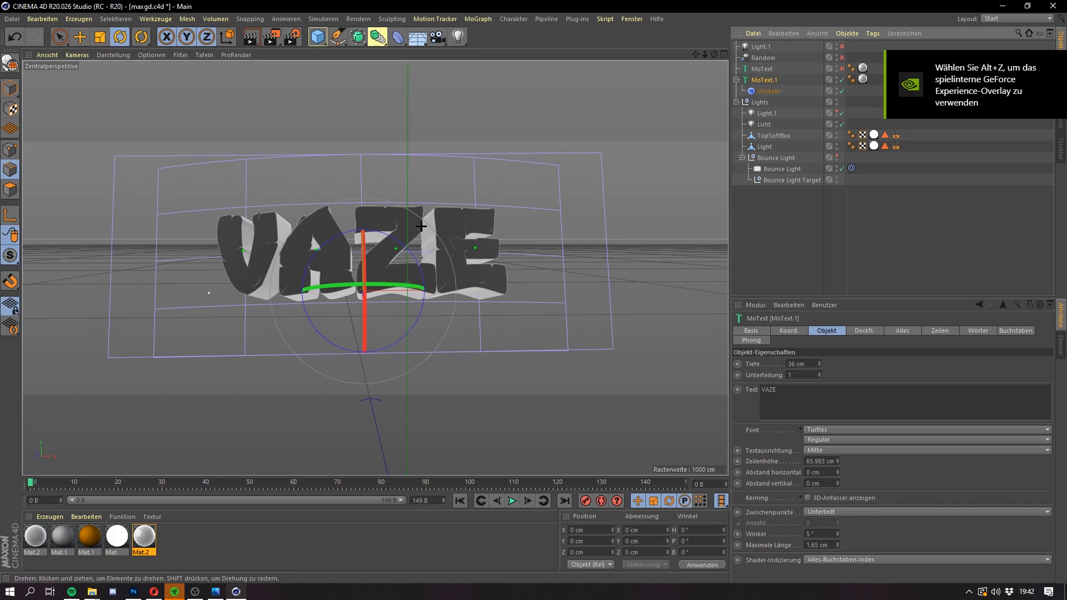
left_click_drag(796, 390, 633, 395)
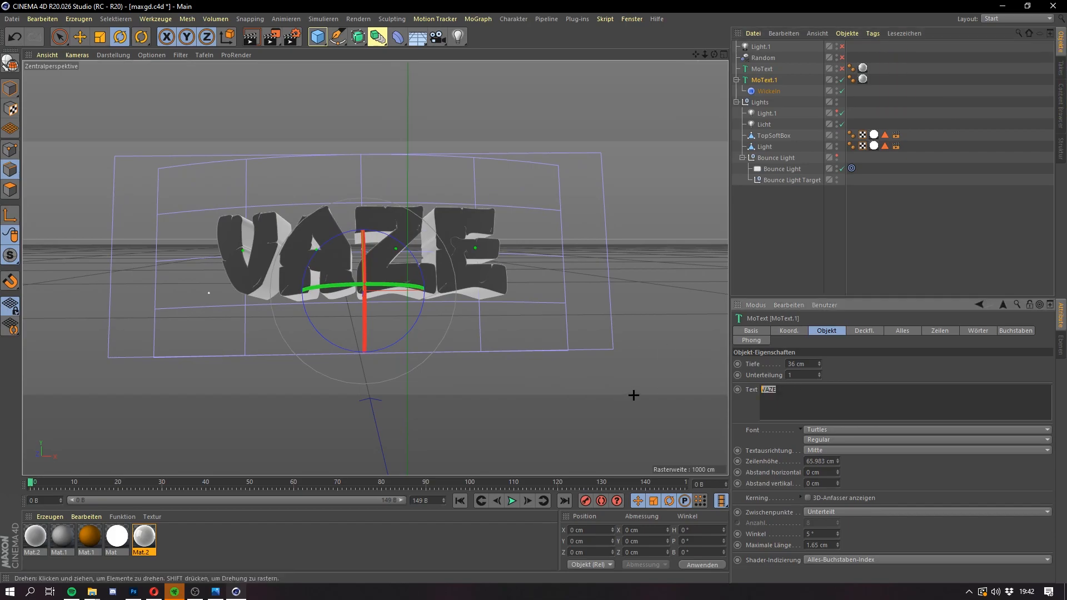
type("MITRO")
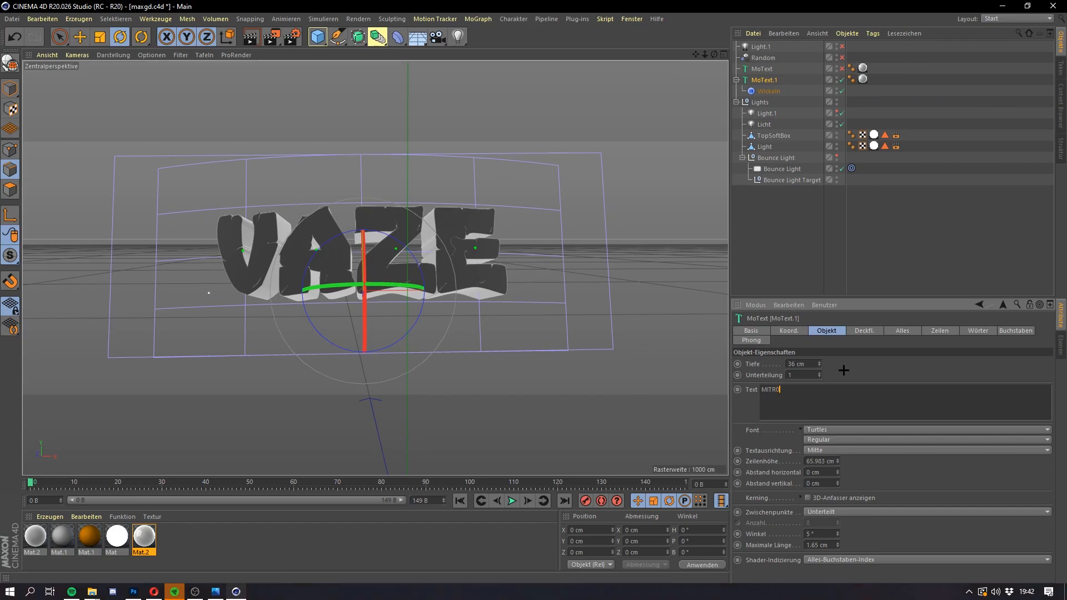
left_click(864, 374)
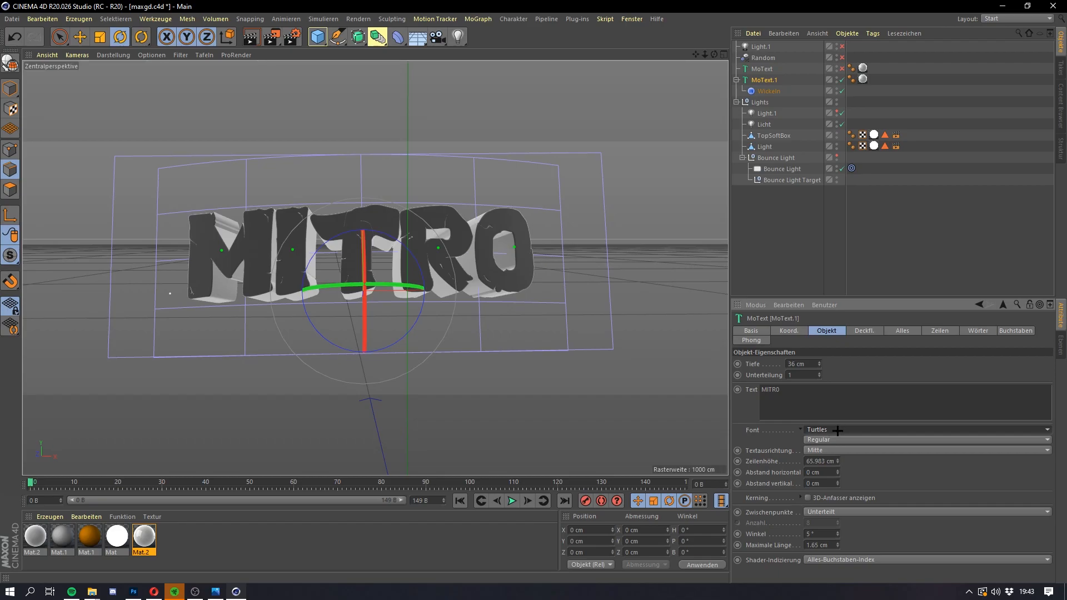
Step: Set the MITRO text object's extrusion depth to 1 cm and render the current view
key("super")
key("super")
left_click(818, 429)
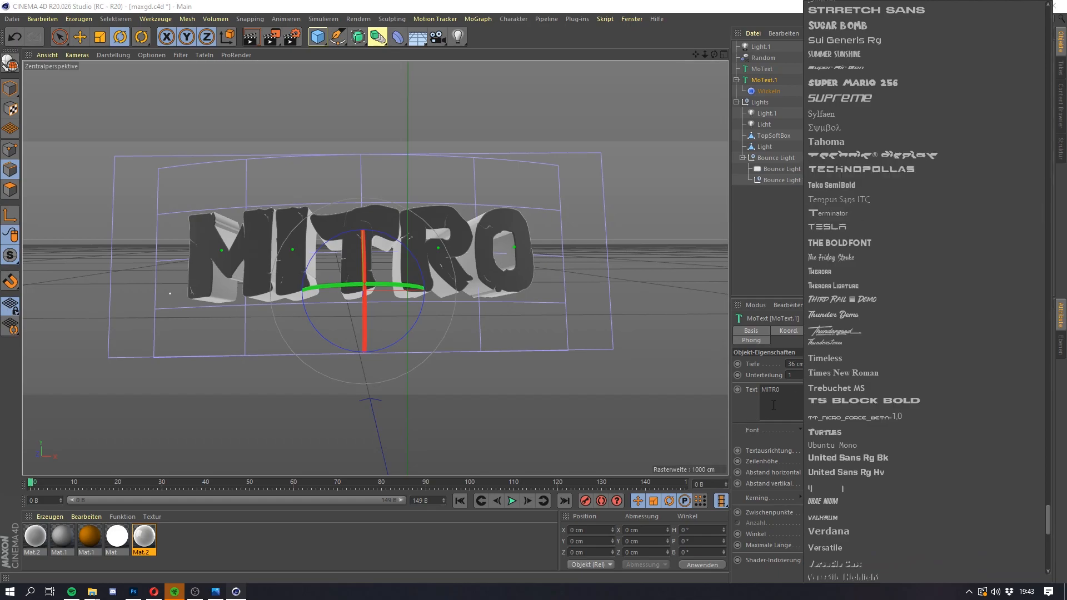
left_click(758, 419)
left_click_drag(807, 365, 719, 359)
type("1")
key("Return")
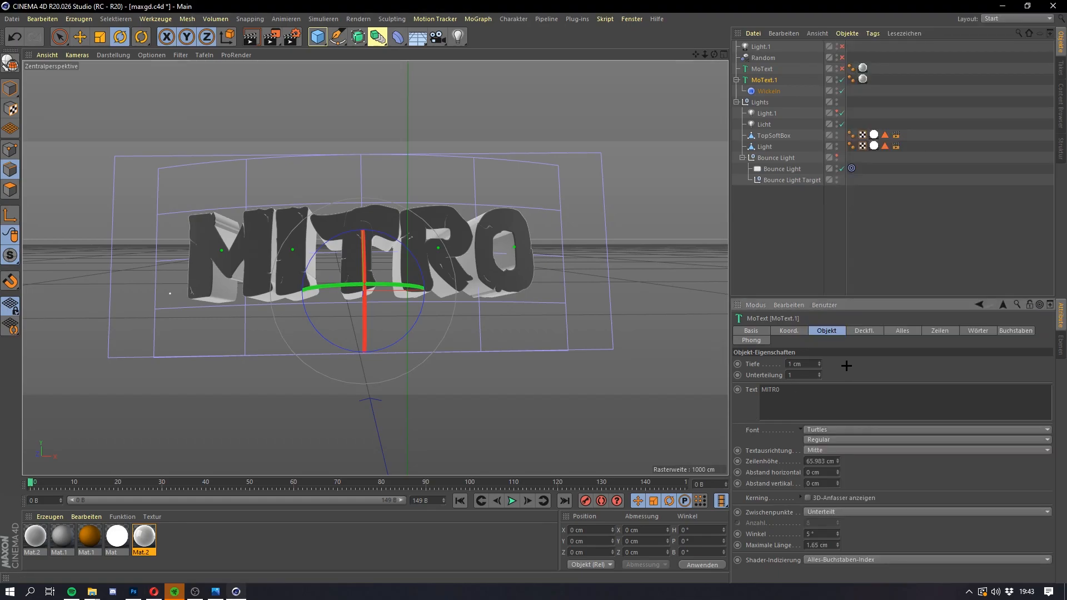
left_click(251, 37)
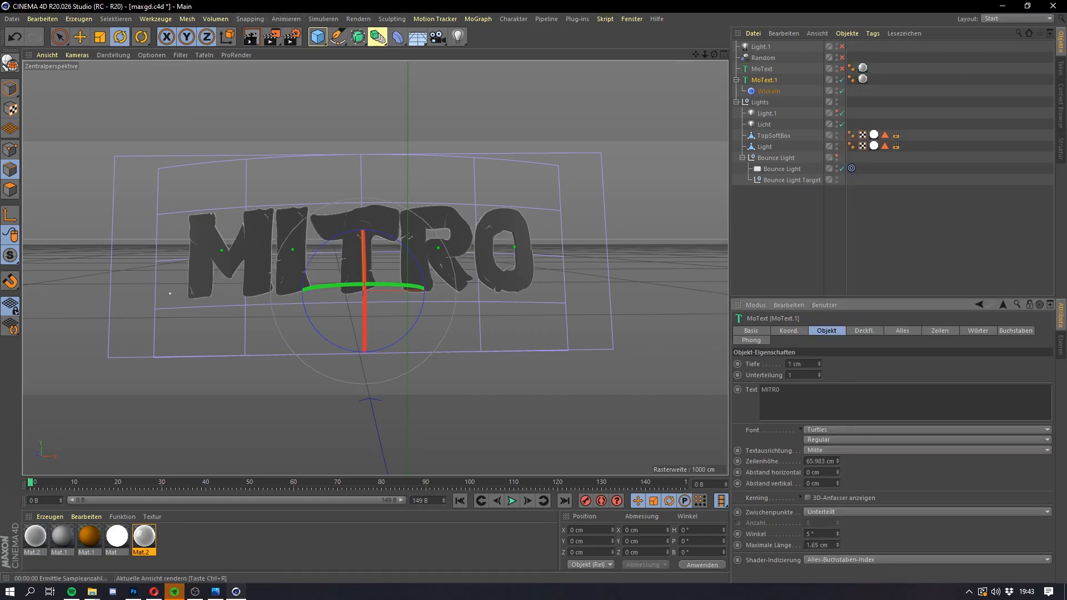
Step: Set the MITRO text object's depth to 36 cm and undo that change
left_click(813, 364)
type("36")
key("Return")
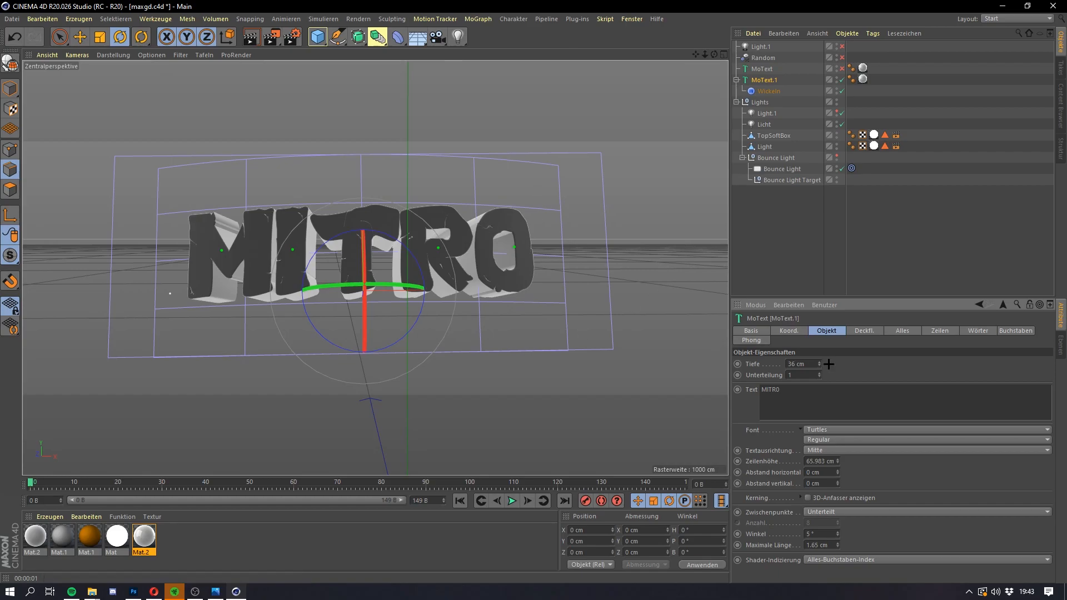
key("ctrl+z")
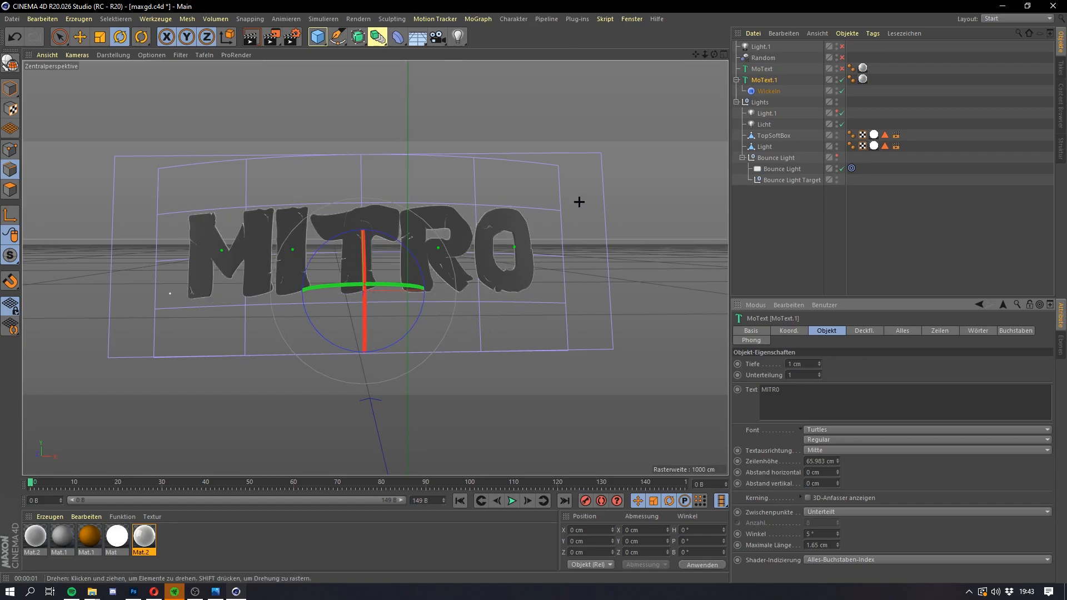
Step: Close Cinema 4D and return to the tutorial.psd document in Photoshop
left_click(1053, 5)
left_click(535, 338)
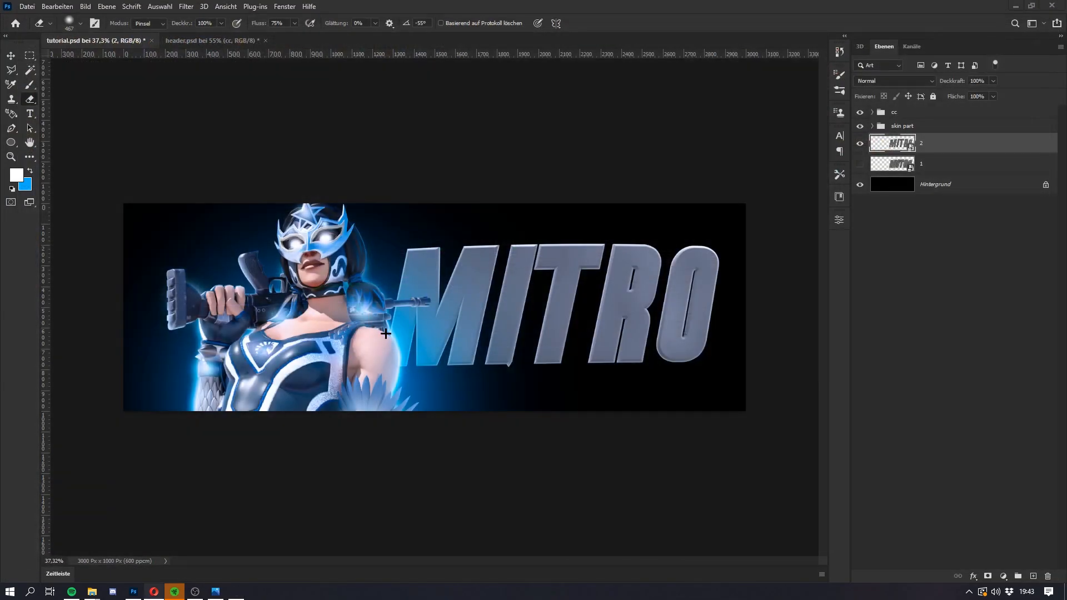
key("super")
key("super")
Step: Show MITRO layer 1, then enlarge layers 1 and 2 together to about 105% and shift the lettering slightly downward
left_click(859, 165)
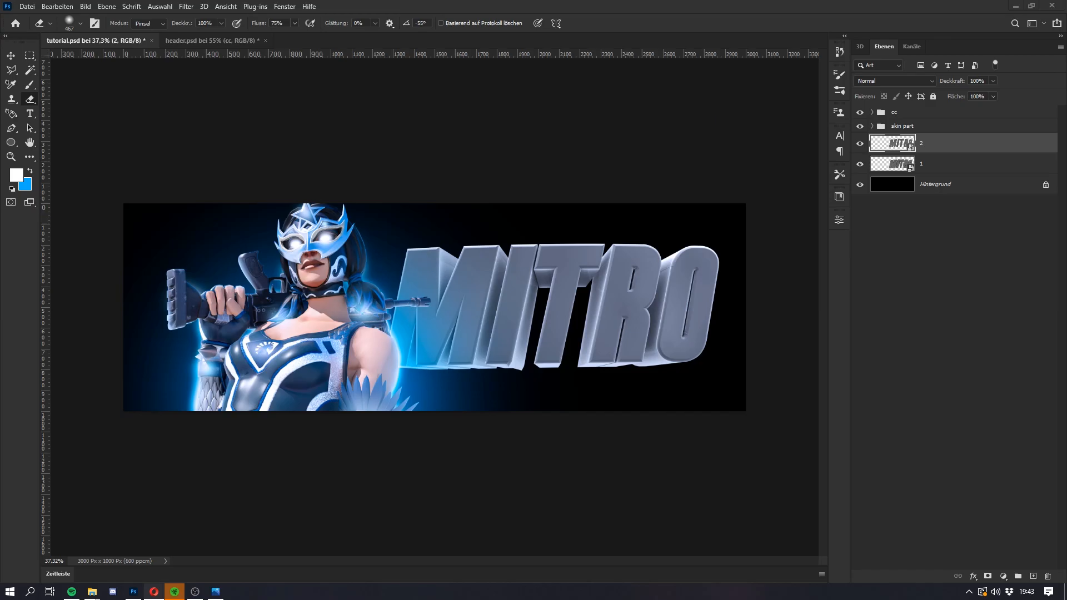
left_click(950, 171, "shift")
key("ctrl+t")
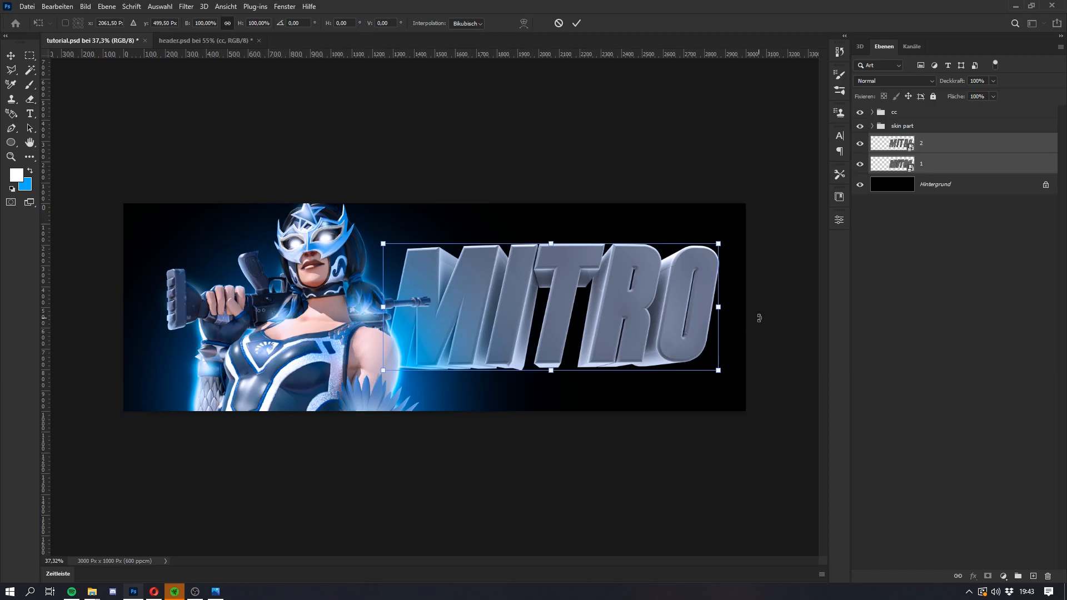
left_click_drag(716, 305, 692, 320)
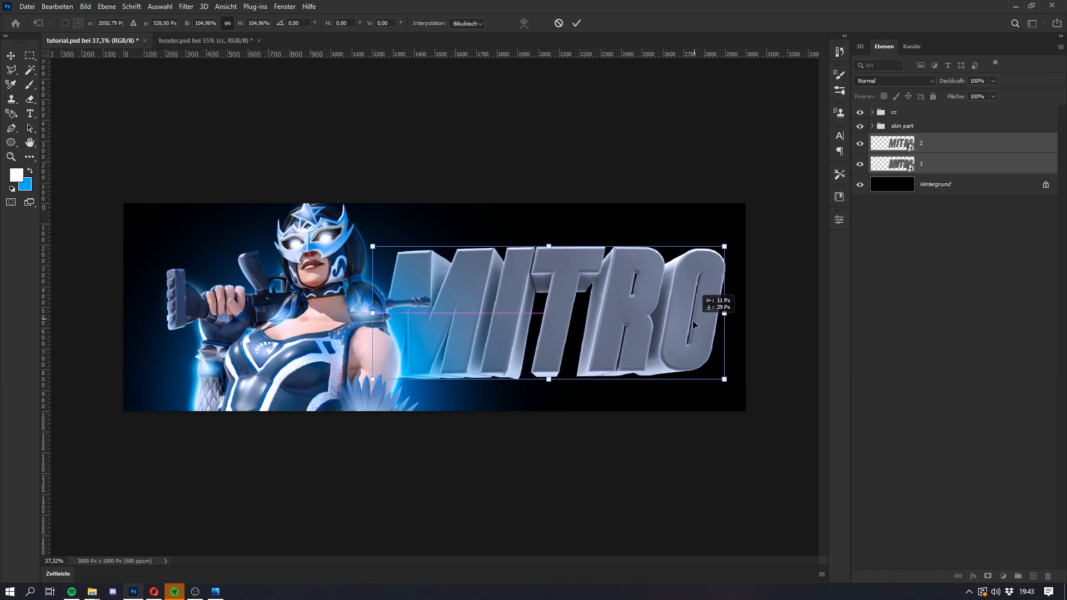
key("Return")
key("e")
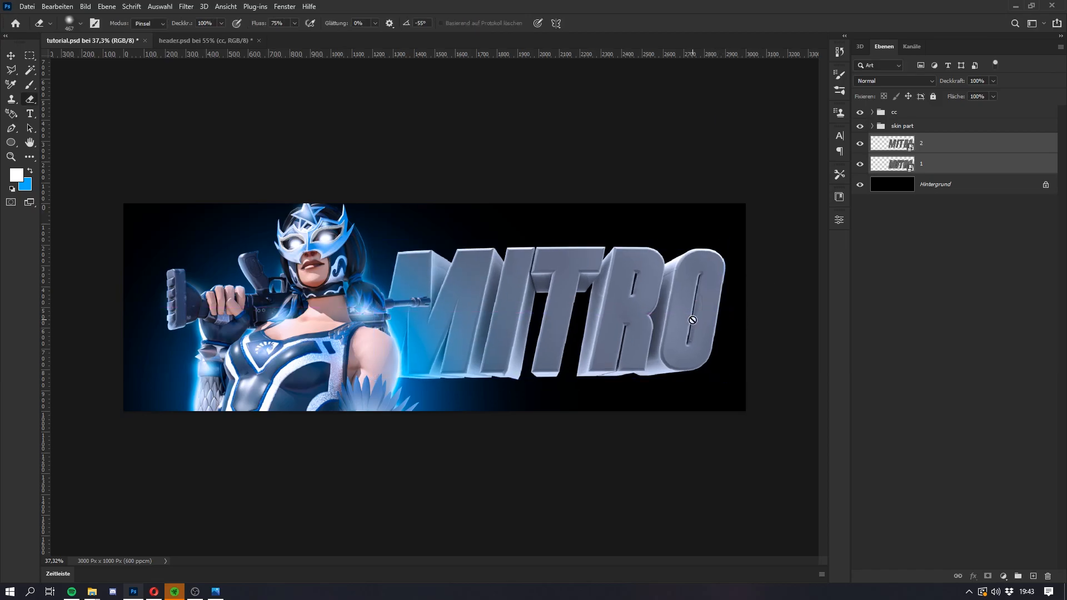
Step: Group MITRO layers 1 and 2 and name the group "text"
left_click(937, 145)
left_click(927, 167, "shift")
key("ctrl+g")
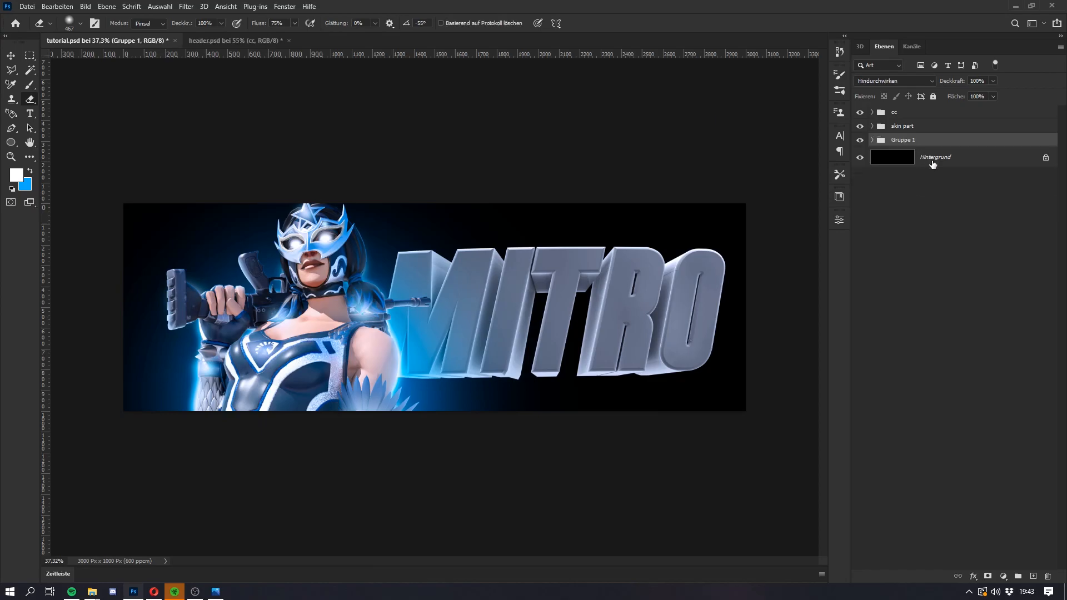
double_click(906, 140)
type("text")
key("Return")
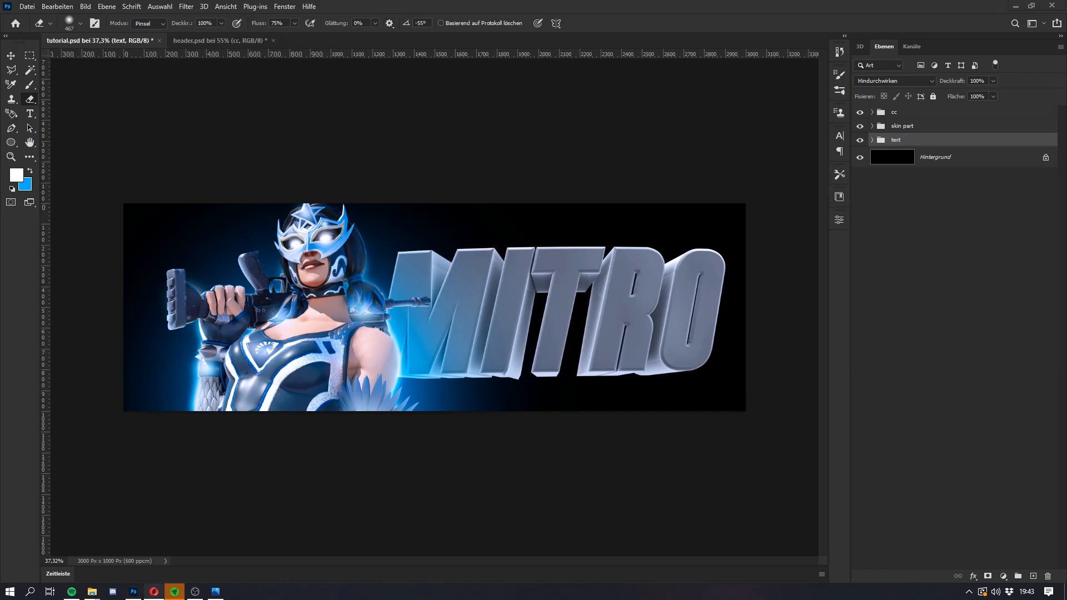
Step: Copy the layer style of lettering layer 2 inside the text group of header.psd
left_click(209, 44)
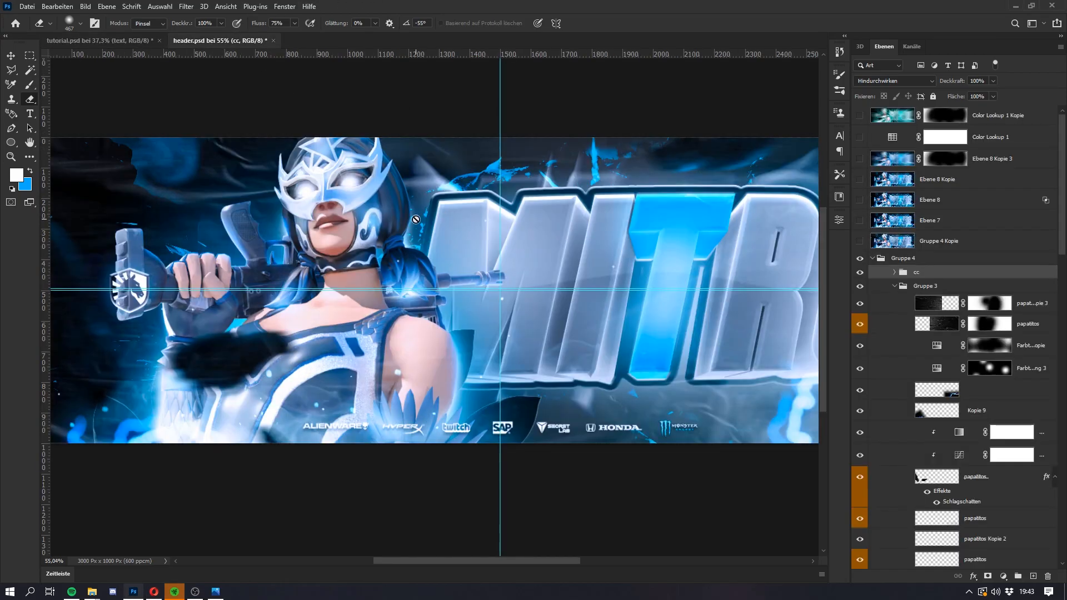
scroll(952, 404, "down", 10)
scroll(951, 404, "down", 15)
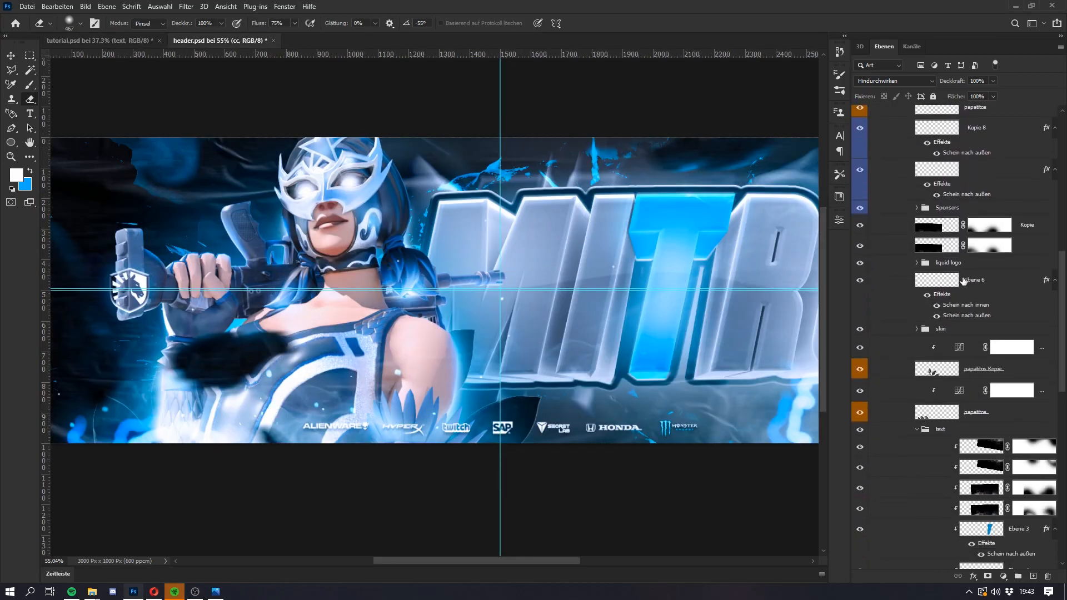
right_click(1003, 309)
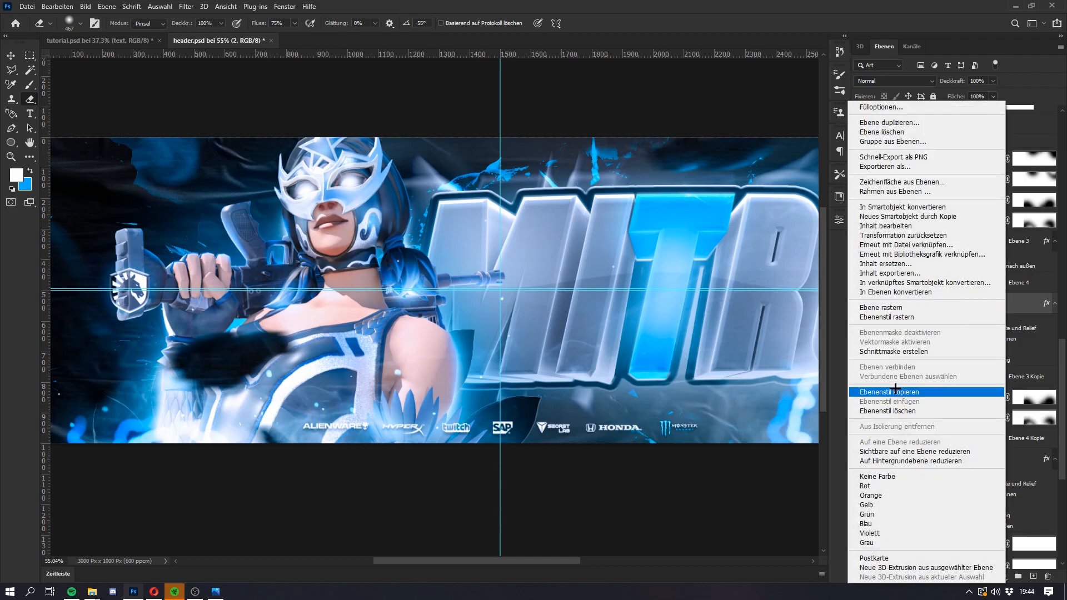
left_click(900, 392)
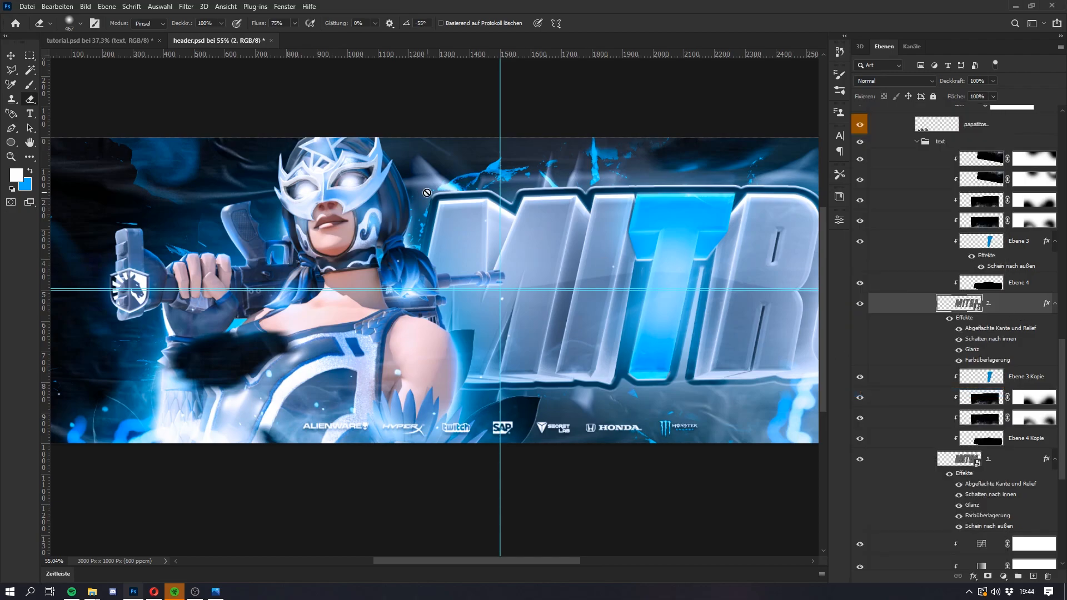
Step: Paste the copied layer style onto lettering layers 2 and 1 in the text group of tutorial.psd
left_click(88, 40)
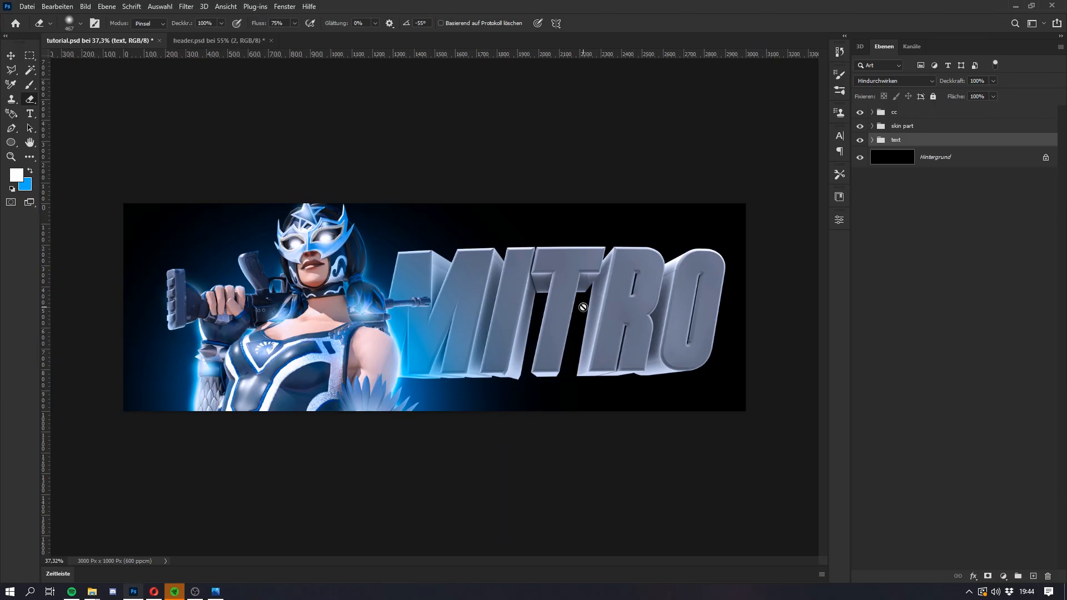
left_click(873, 139)
left_click(872, 140)
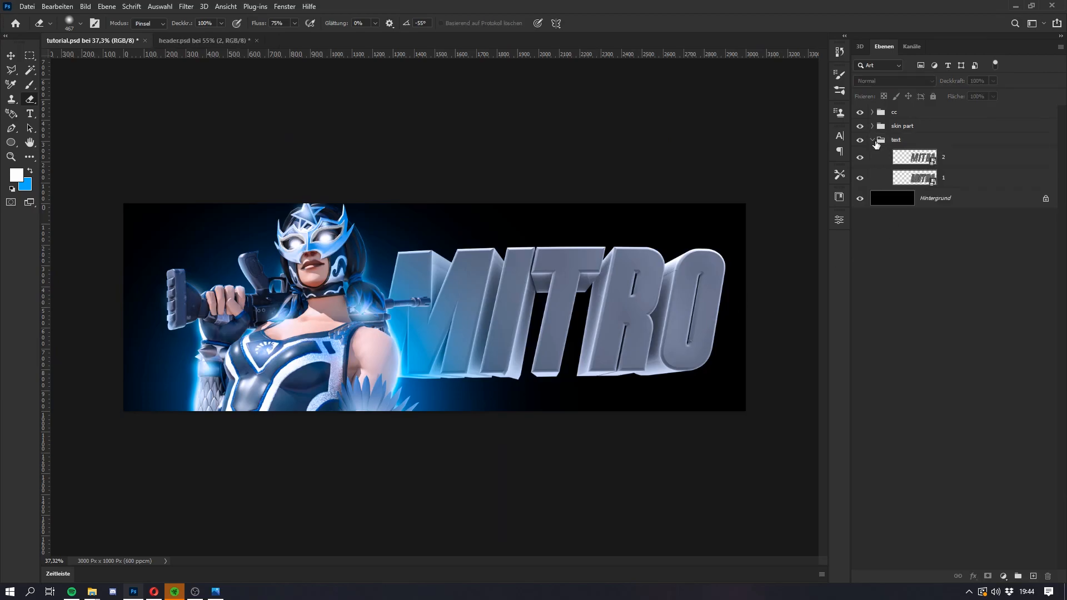
left_click(959, 158)
right_click(958, 157)
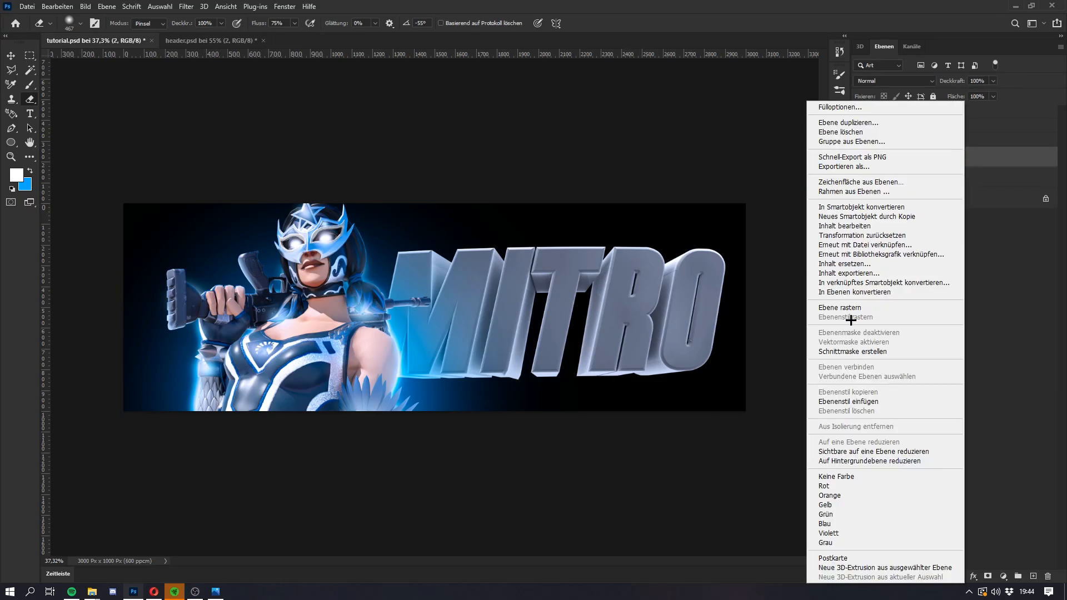
left_click(848, 402)
left_click(967, 231)
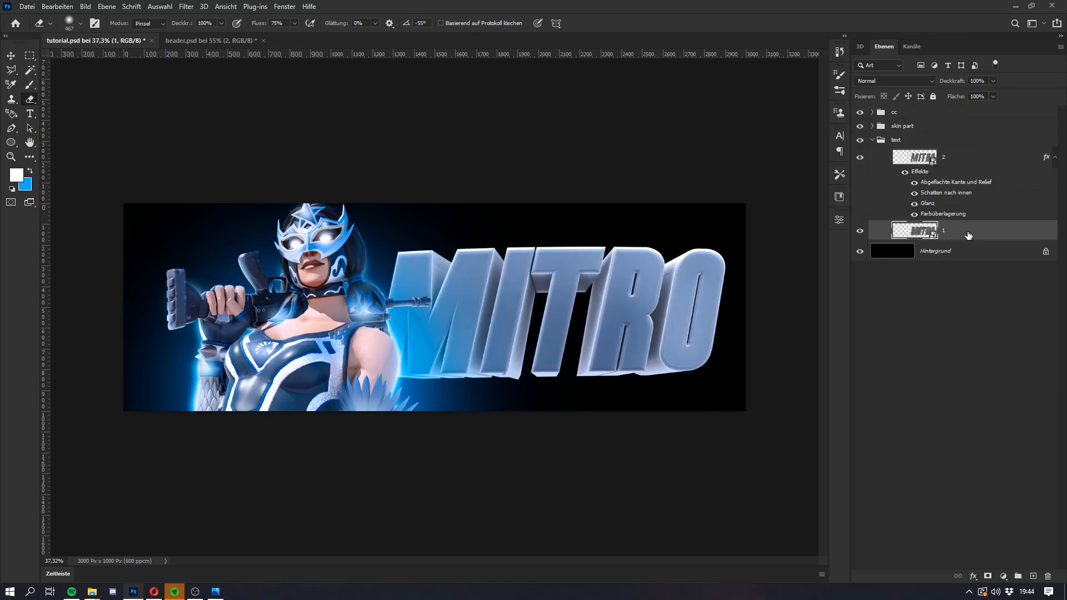
right_click(966, 230)
left_click(854, 400)
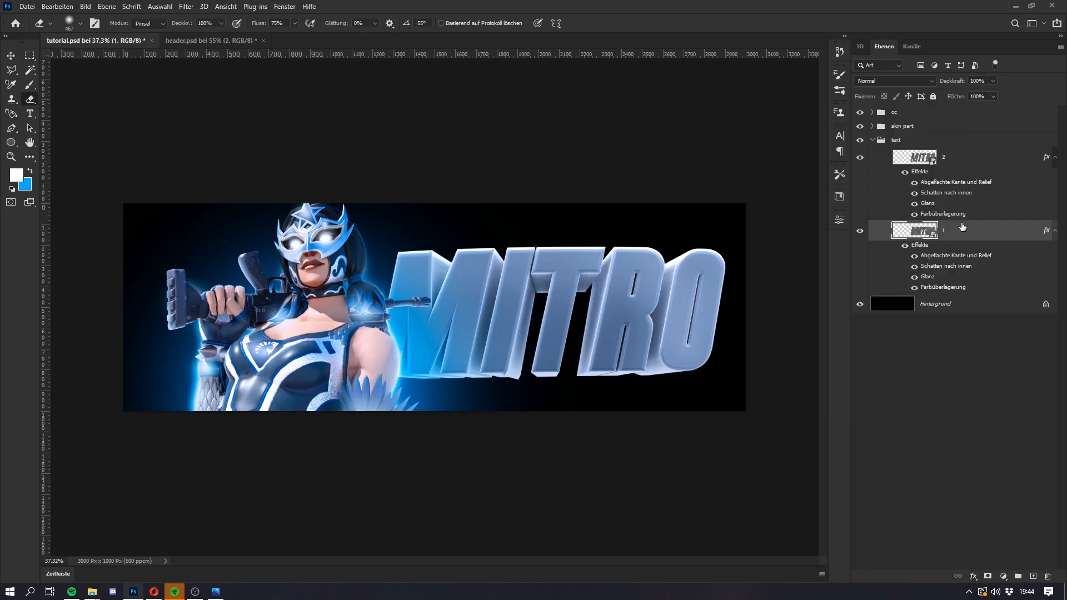
Step: Examine the Bevel and Emboss, Inner Shadow, Satin and Color Overlay settings in layer 2's layer style
left_click(936, 184)
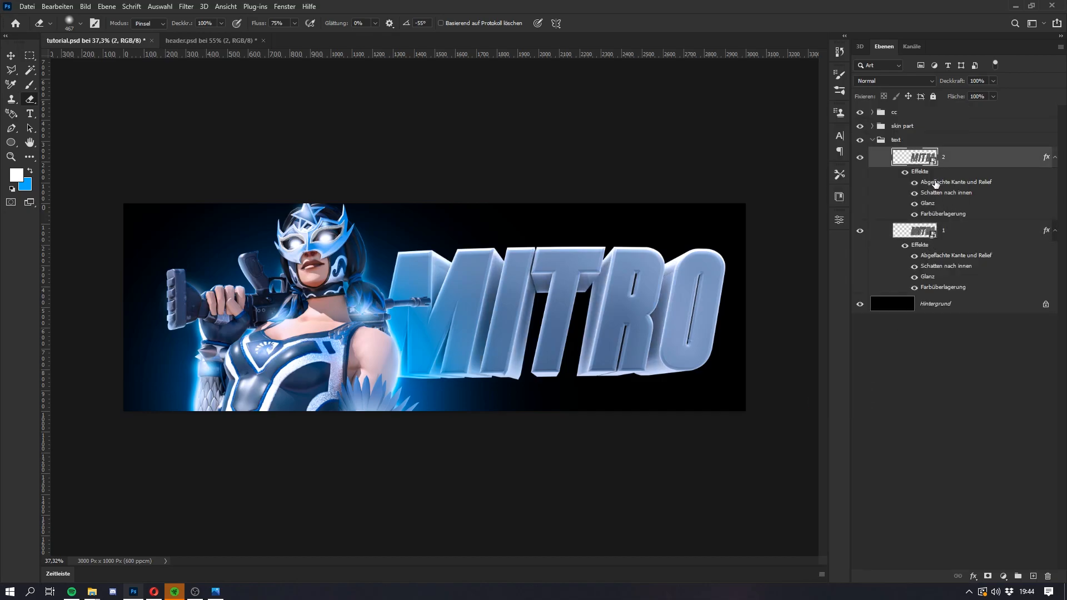
double_click(936, 184)
left_click_drag(730, 274, 824, 213)
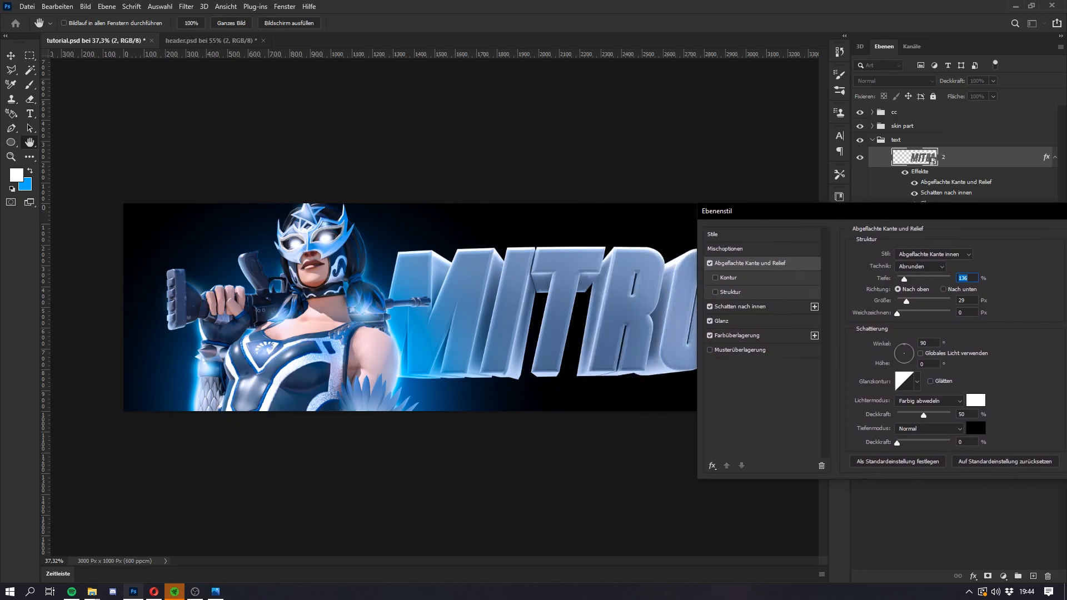
left_click(738, 310)
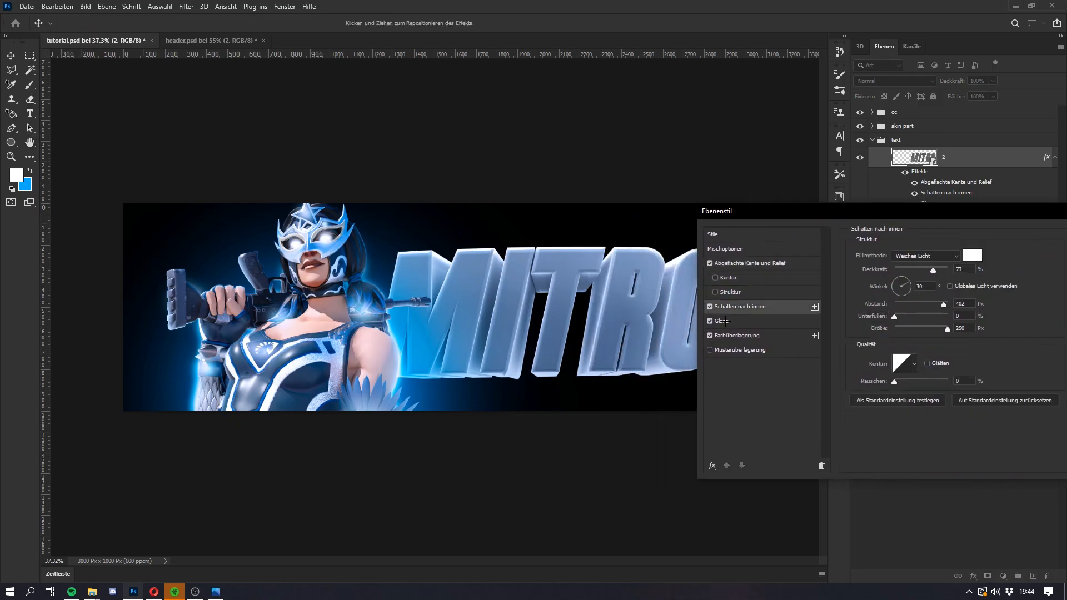
left_click(726, 321)
left_click(726, 335)
left_click(725, 321)
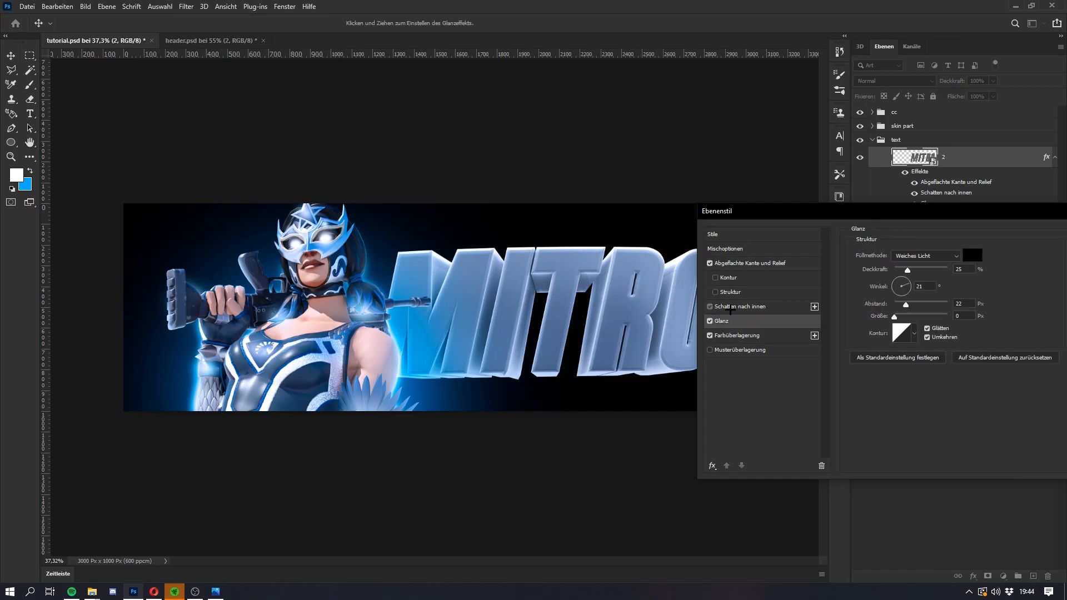
left_click(736, 306)
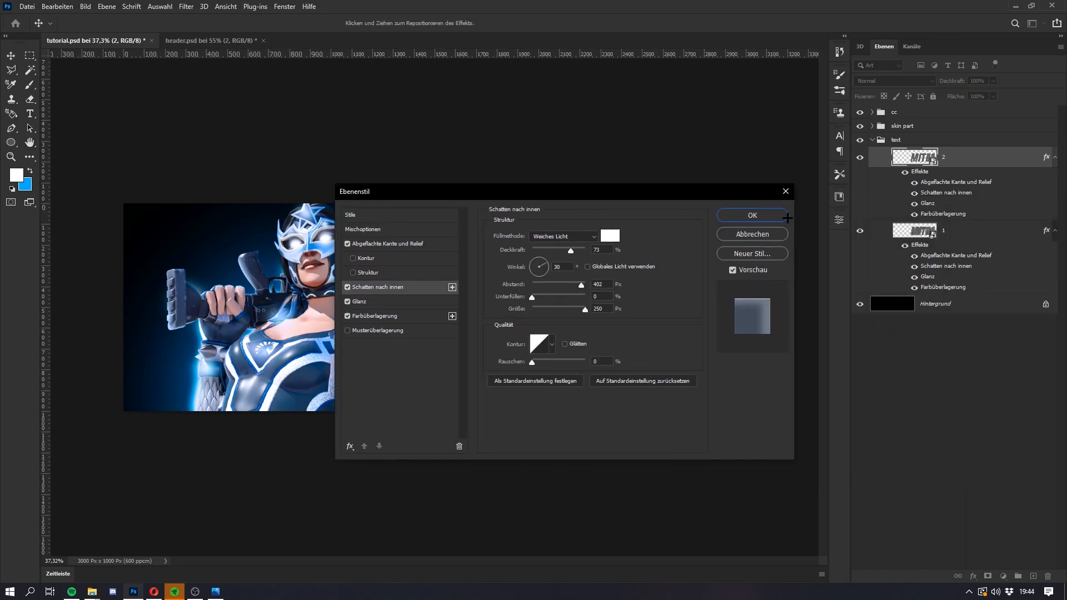
key("Return")
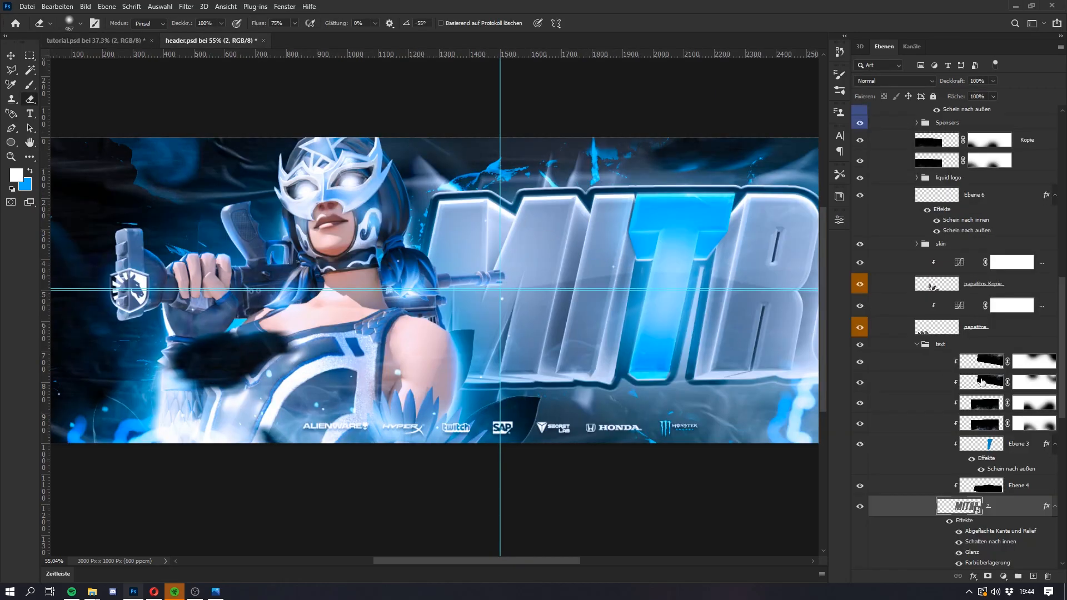
Step: Copy the layer style of lettering layer 1 in header.psd's text group and return to tutorial.psd
scroll(982, 382, "down", 5)
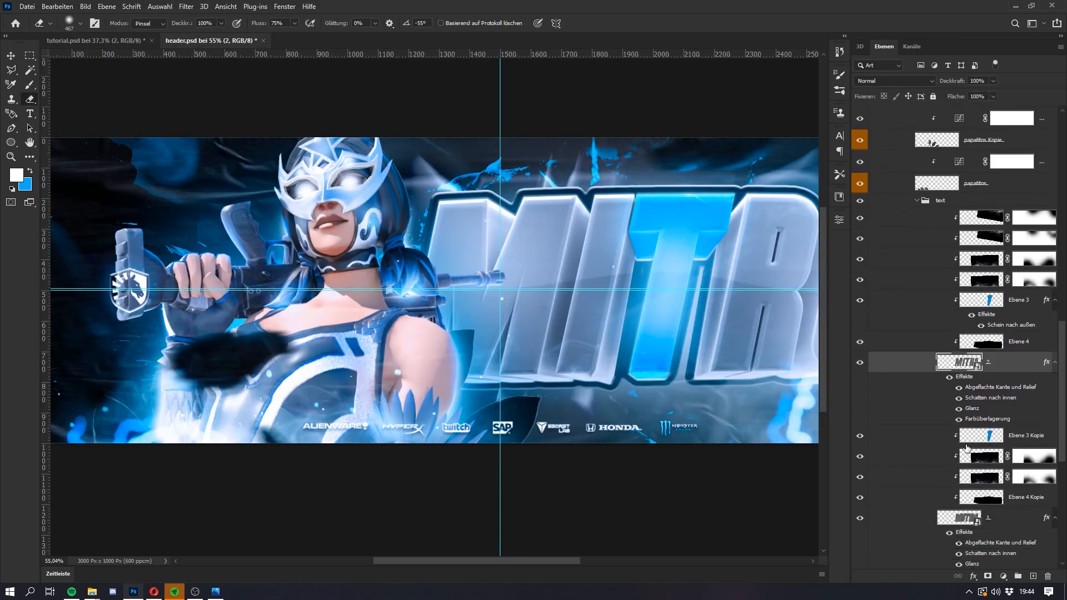
left_click(993, 436)
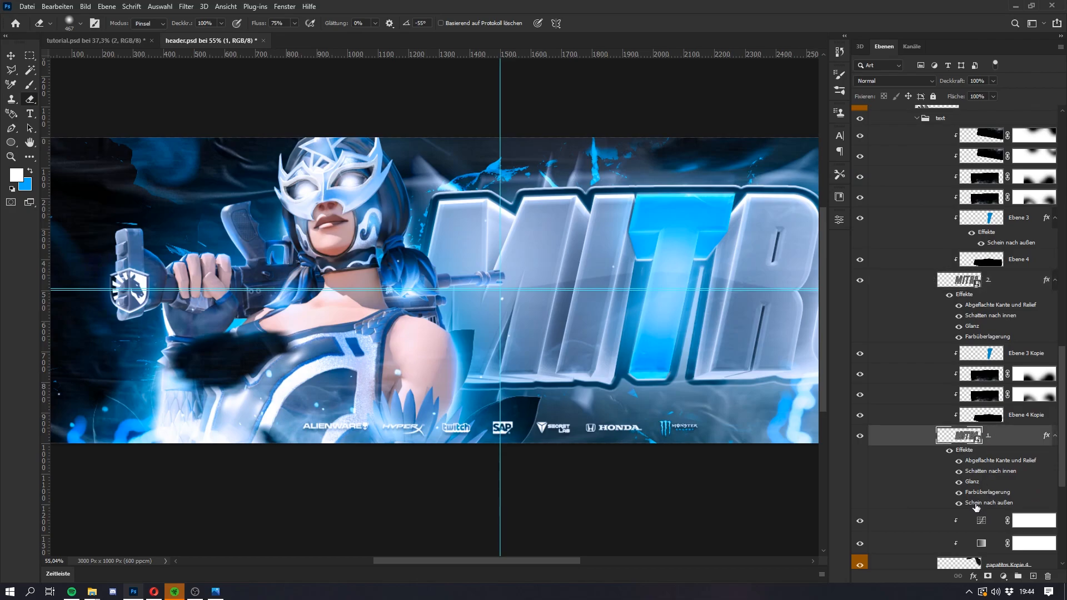
right_click(997, 440)
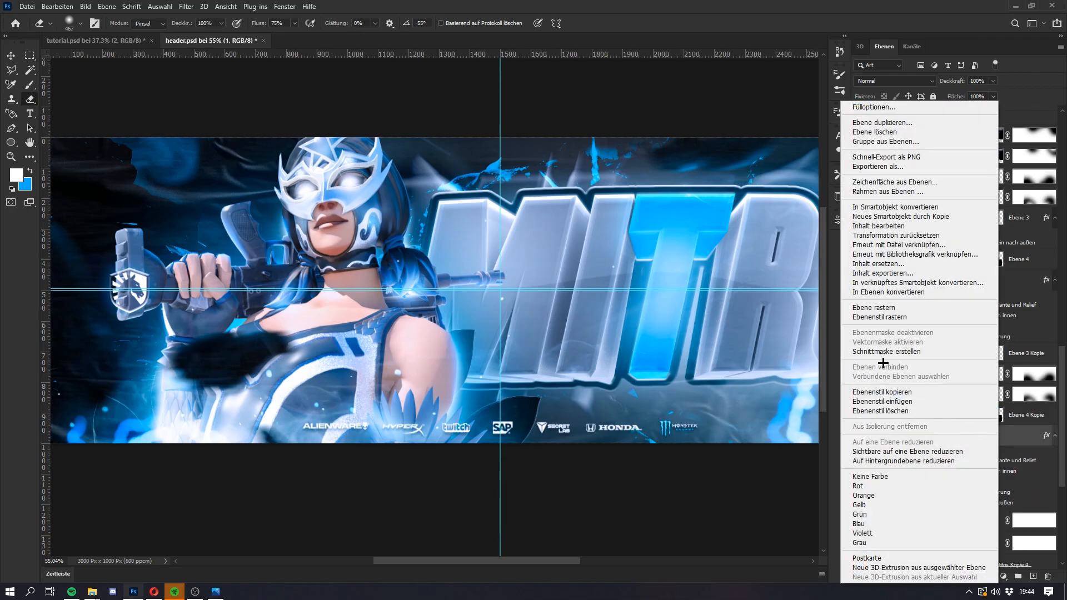
left_click(881, 392)
left_click(84, 41)
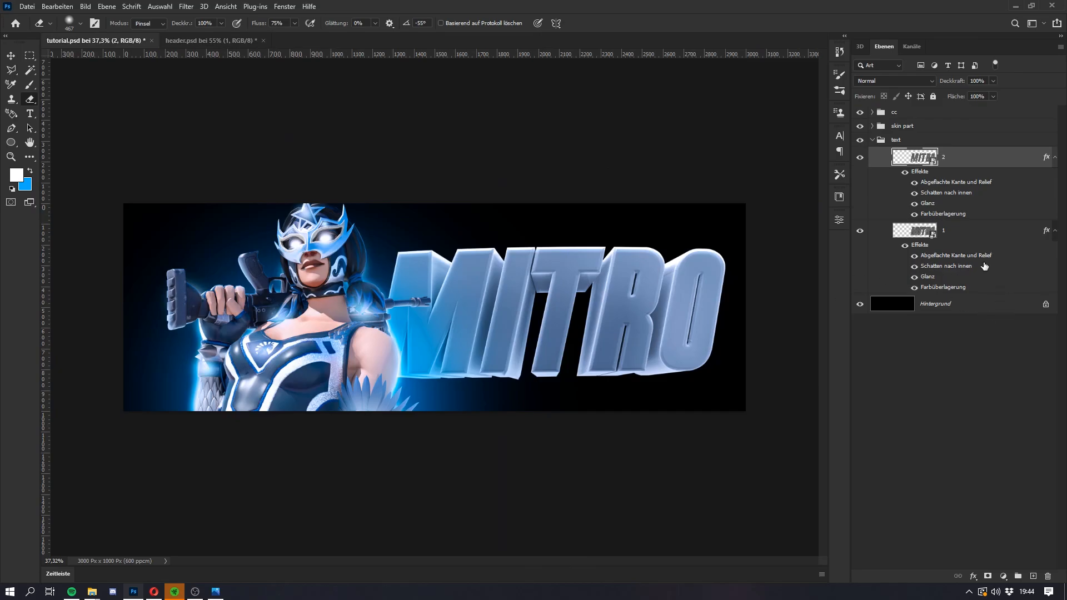
Step: Paste the copied layer style with its outer glow onto lettering layer 1 in the text group
right_click(992, 233)
left_click(858, 398)
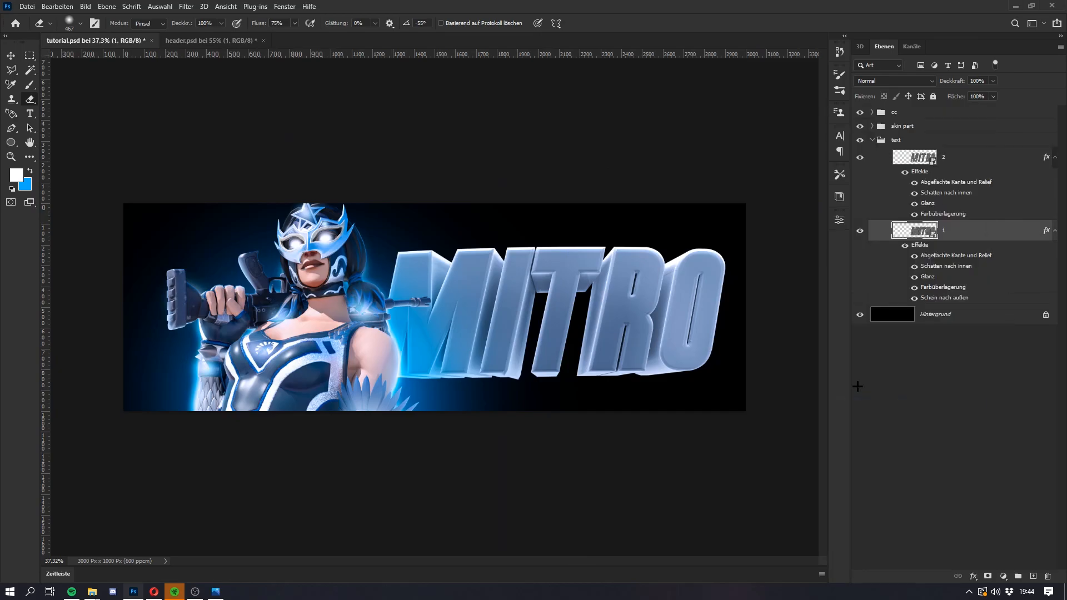
key("super")
left_click(954, 234)
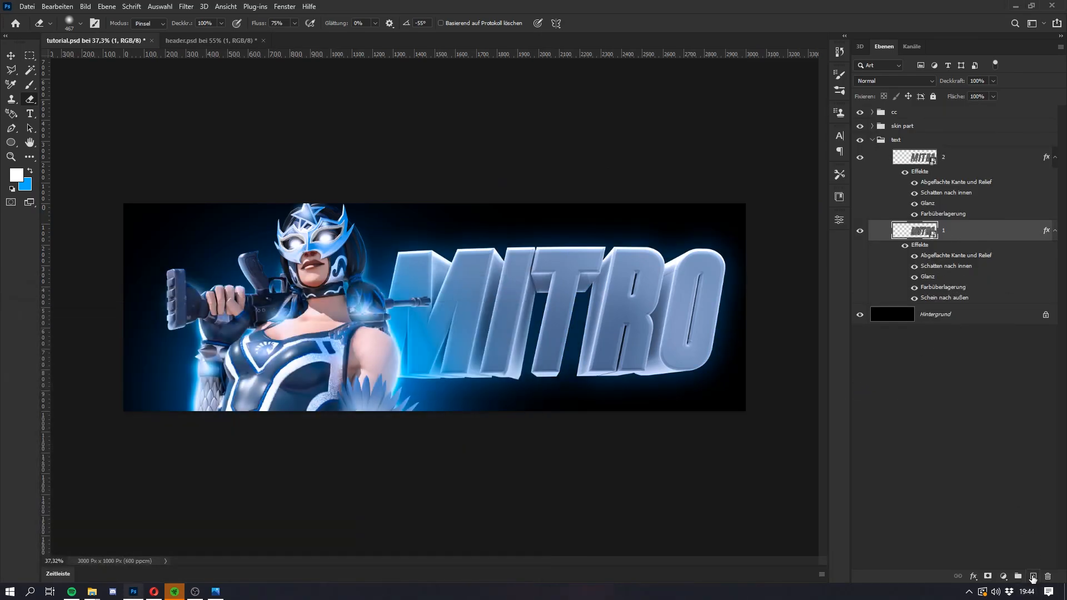
Step: Add an empty layer above each of lettering layers 1 and 2, clipping each to the lettering beneath it
left_click(1032, 577)
left_click(972, 237, "alt")
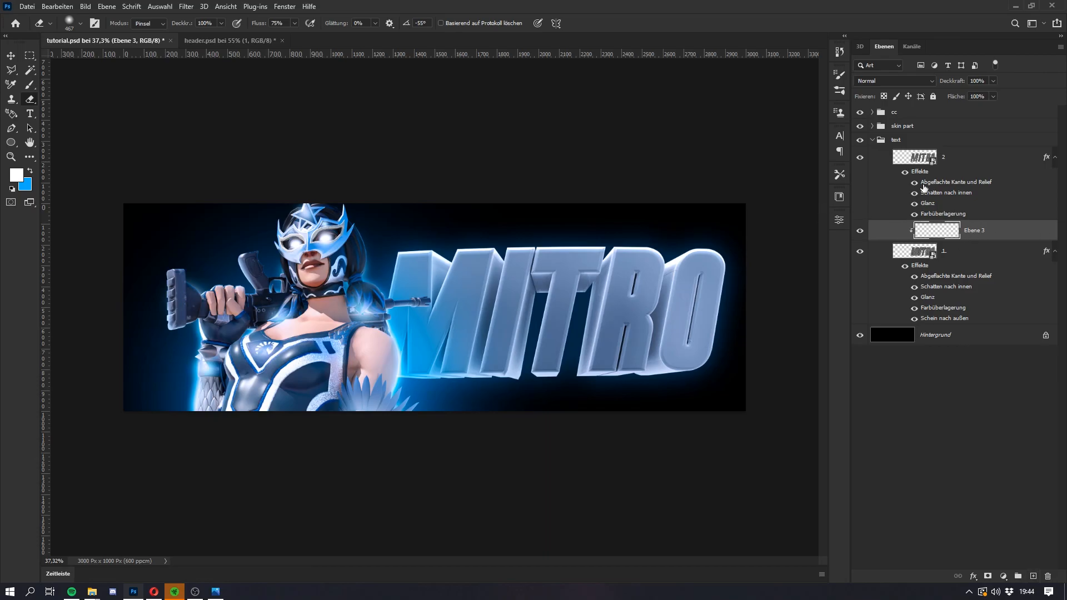
left_click(924, 169)
left_click(1033, 577)
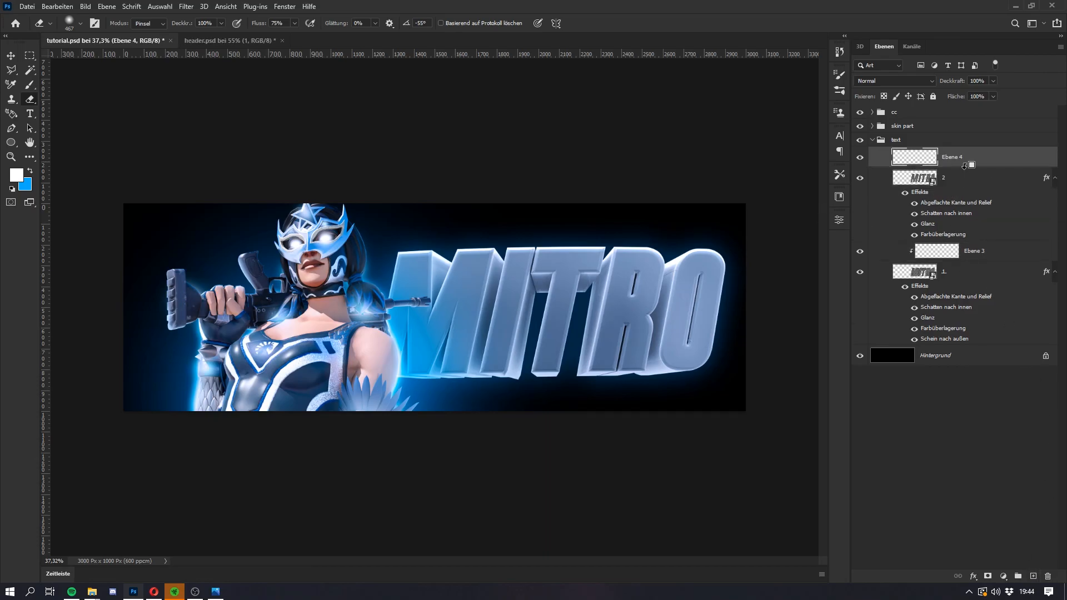
left_click(965, 167, "alt")
Step: Select the letter T, including its extruded sides, with a polygonal lasso outline around its edges
key("l")
scroll(556, 252, "up", 6)
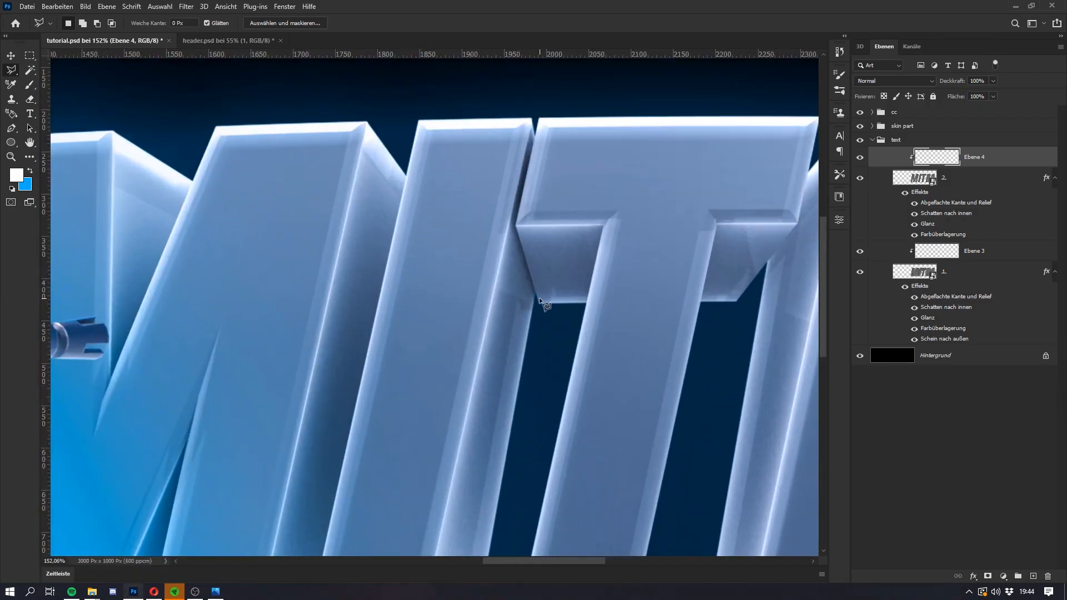
scroll(539, 301, "up", 4)
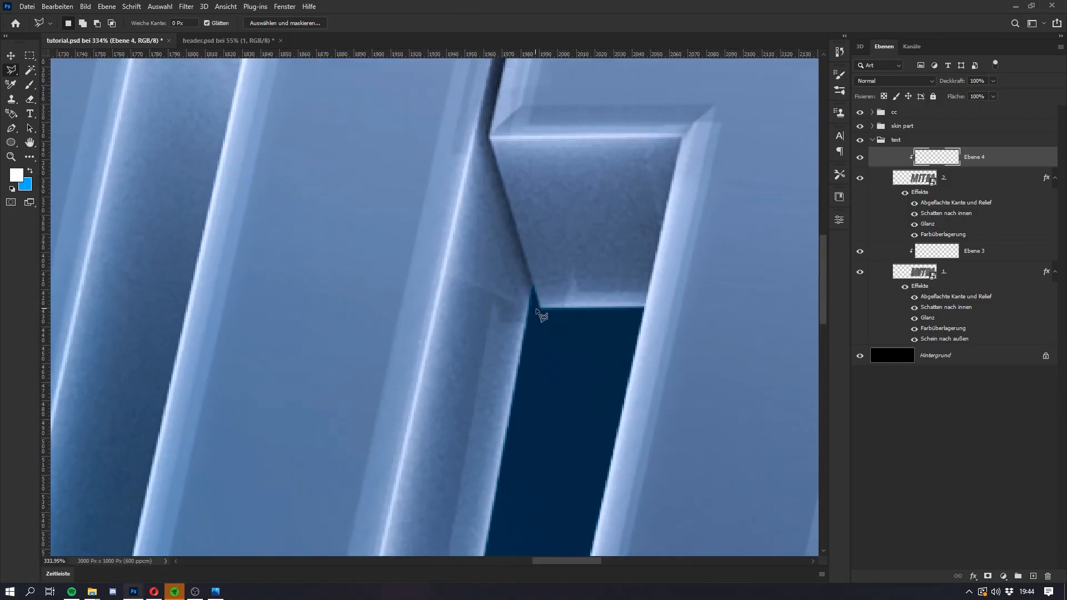
left_click(539, 310)
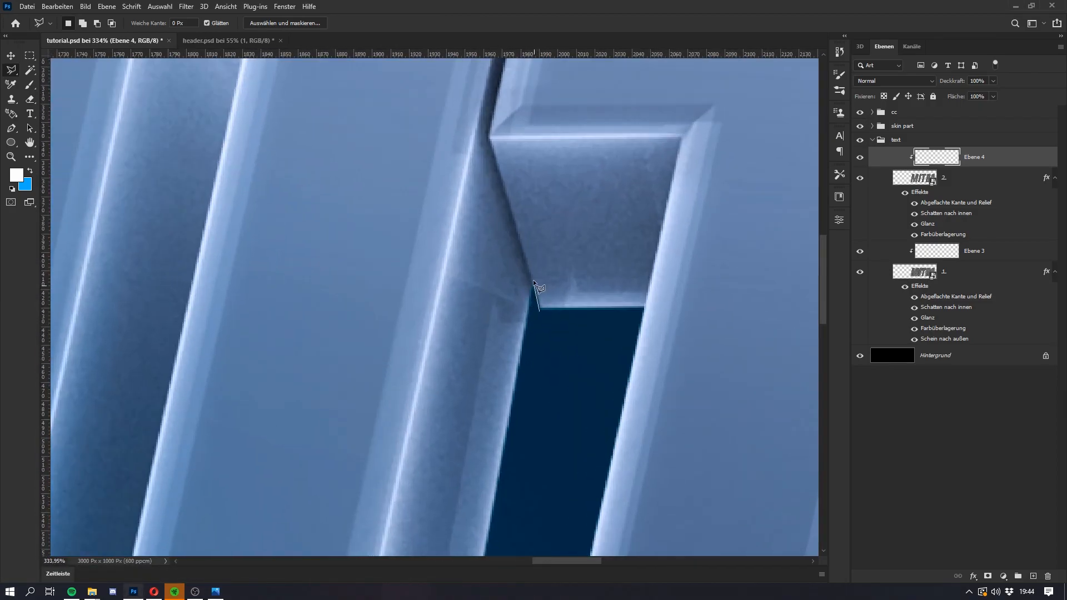
left_click(489, 140)
scroll(527, 134, "up", 3)
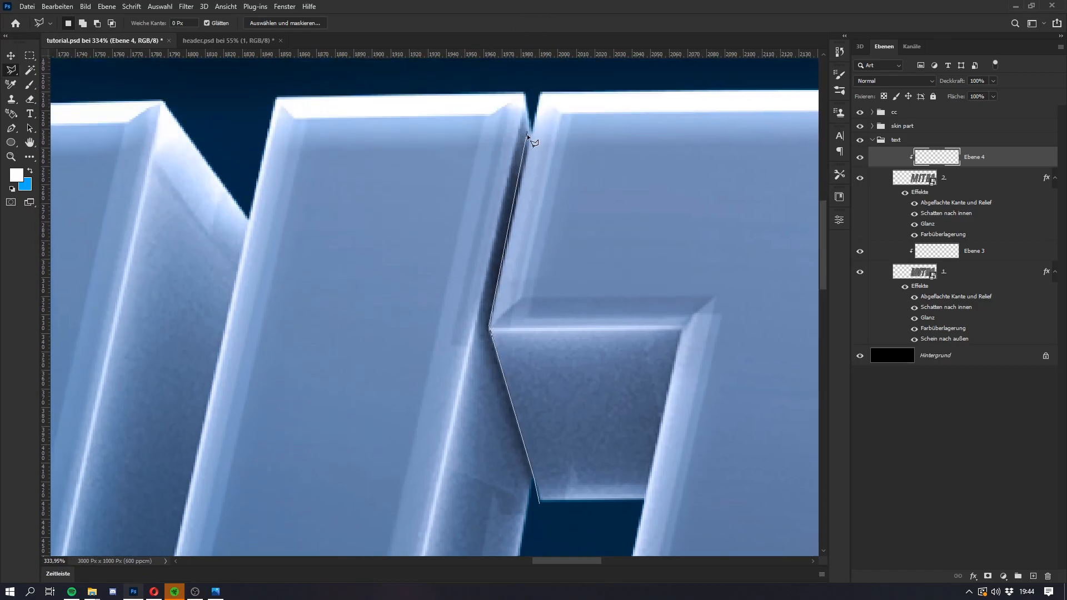
left_click(546, 70)
scroll(694, 105, "down", 4)
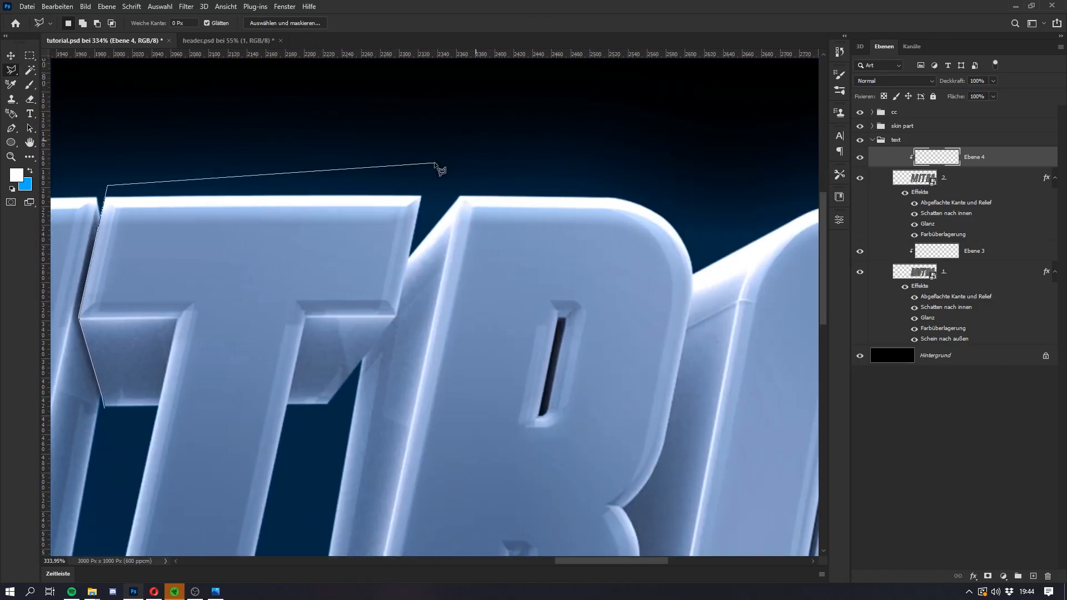
scroll(435, 208, "up", 6)
left_click(339, 116)
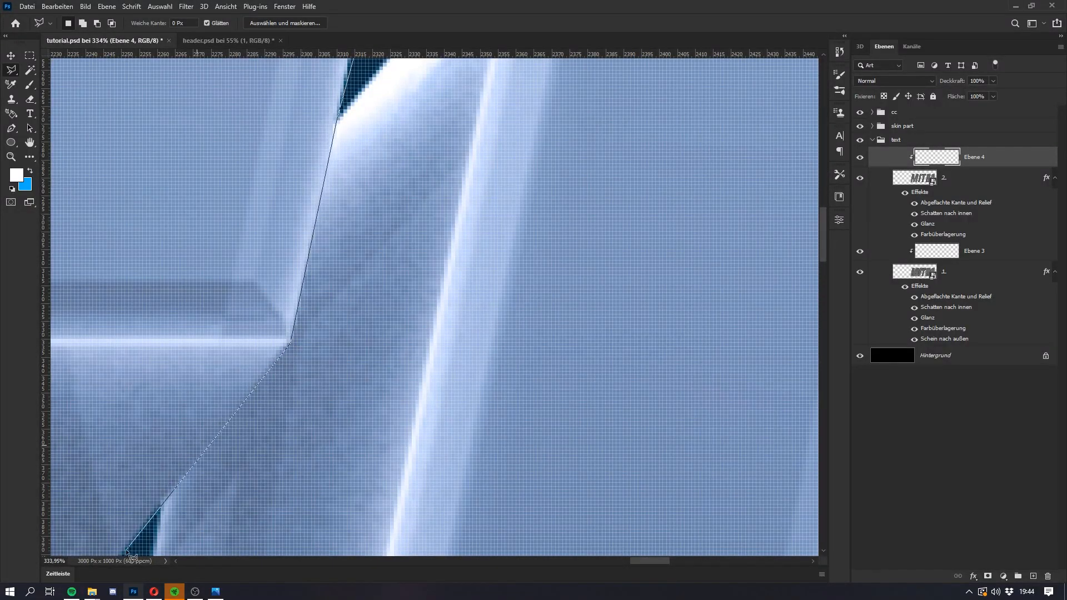
scroll(145, 545, "down", 6)
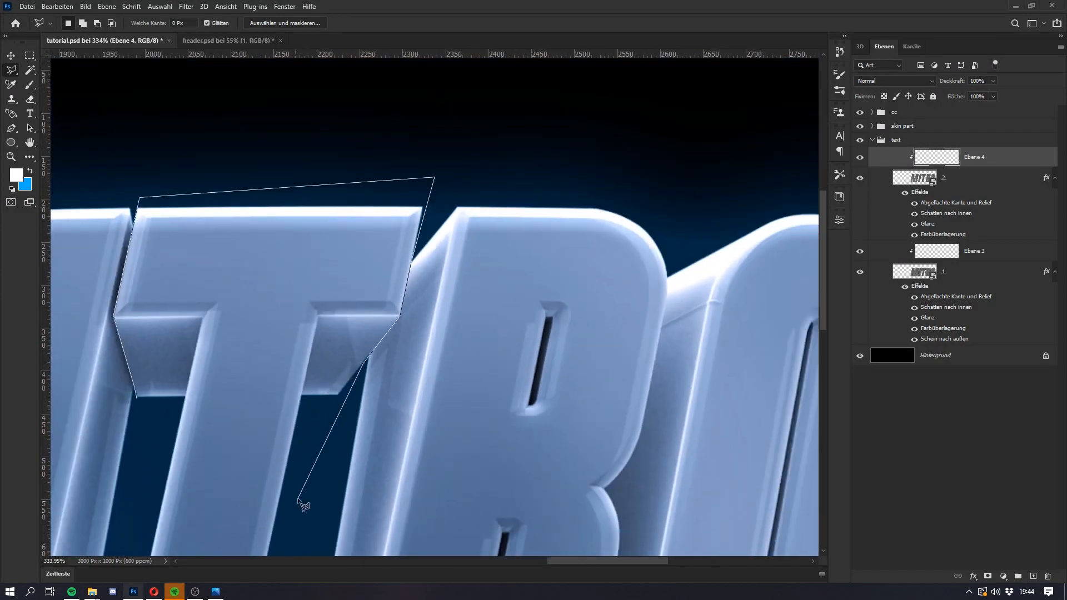
left_click(297, 500)
scroll(298, 498, "down", 4)
left_click(335, 543)
left_click(272, 549)
left_click(259, 516)
double_click(272, 409)
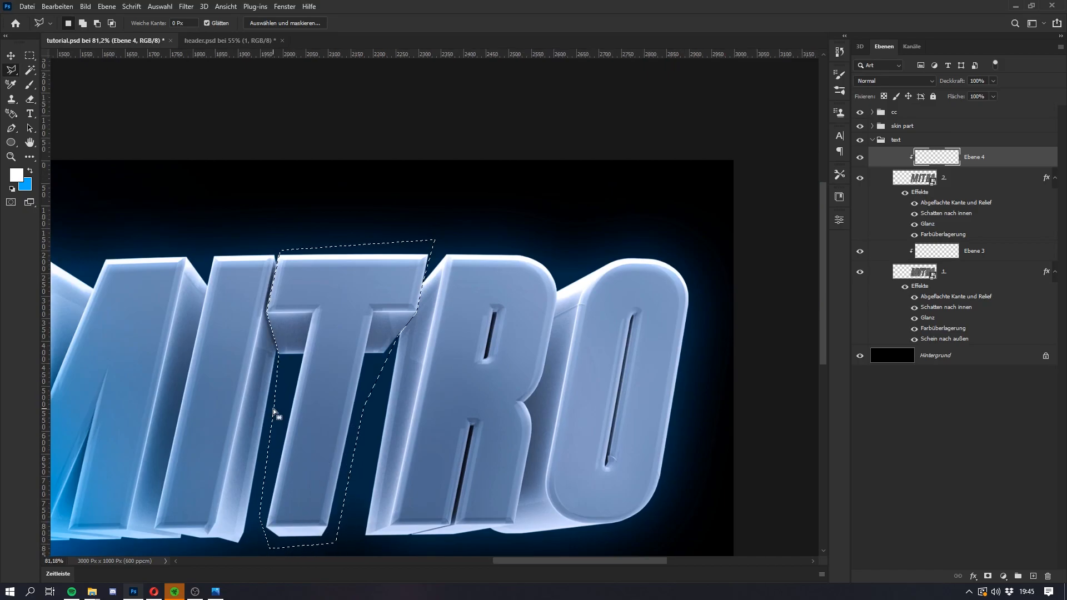
Step: Fill the T selection with the blue background colour, deselect, and set the layer's blend mode to Farbe
key("ctrl+BackSpace")
key("ctrl+d")
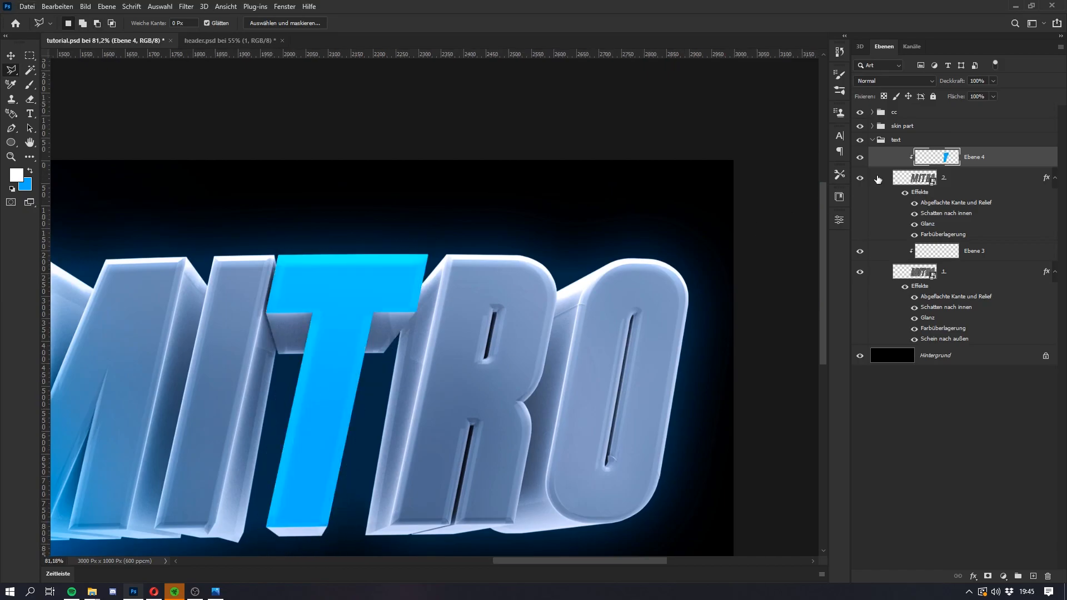
left_click(871, 79)
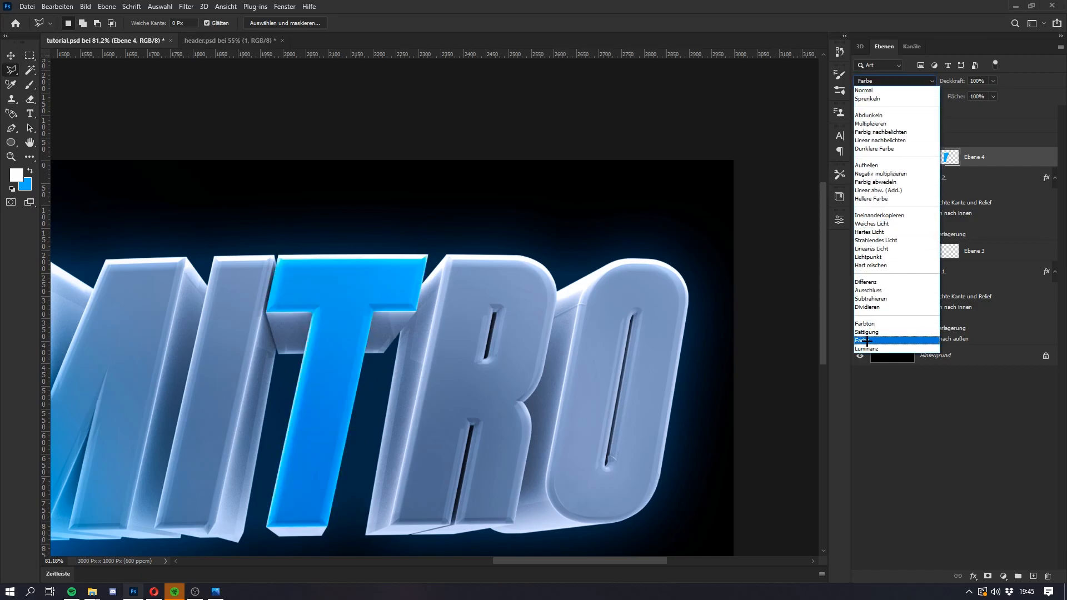
left_click(867, 340)
Step: Duplicate the blue T layer above lettering layer 1, clipped to it, and delete the empty clipped layer there
left_click_drag(978, 166, 962, 265)
left_click(978, 272)
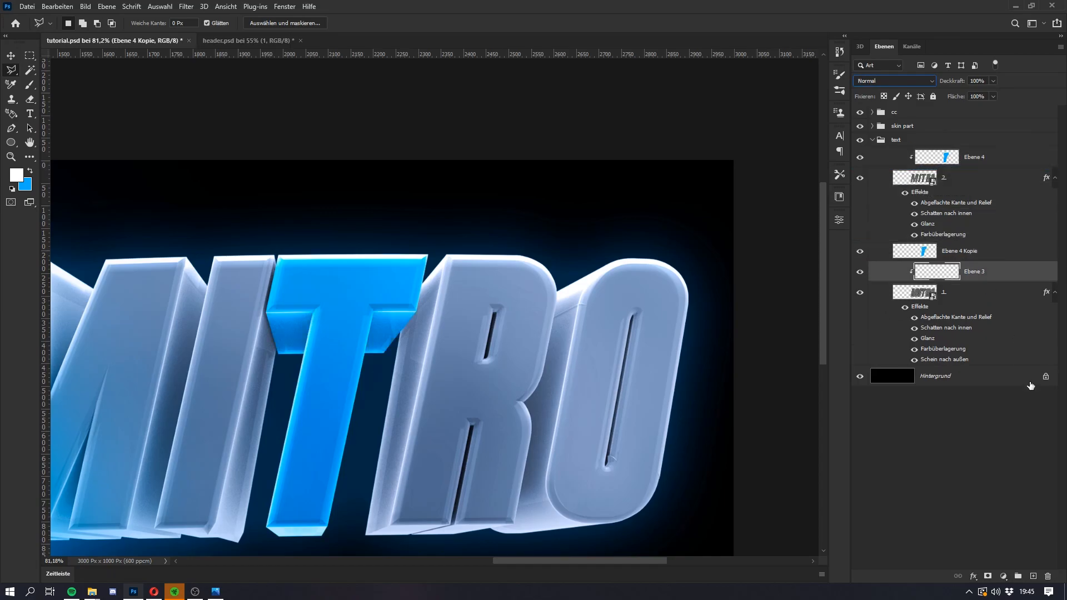
left_click(1047, 576)
left_click(998, 255)
key("ctrl+alt+g")
Step: Duplicate lettering layer 1 directly beneath the original, above the background
key("super")
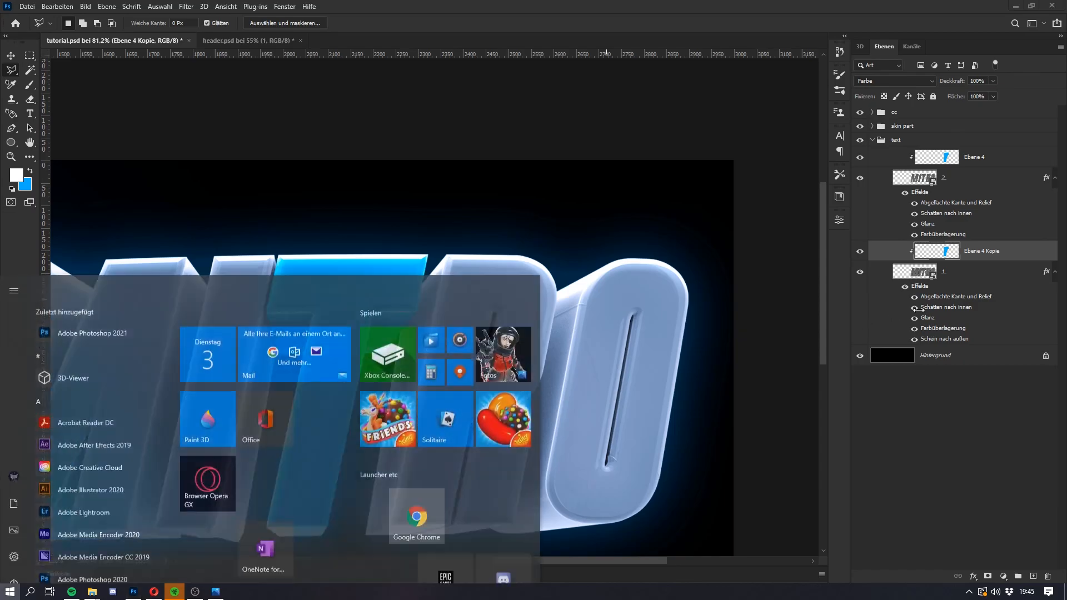
left_click(1009, 280)
left_click_drag(1009, 284, 991, 355)
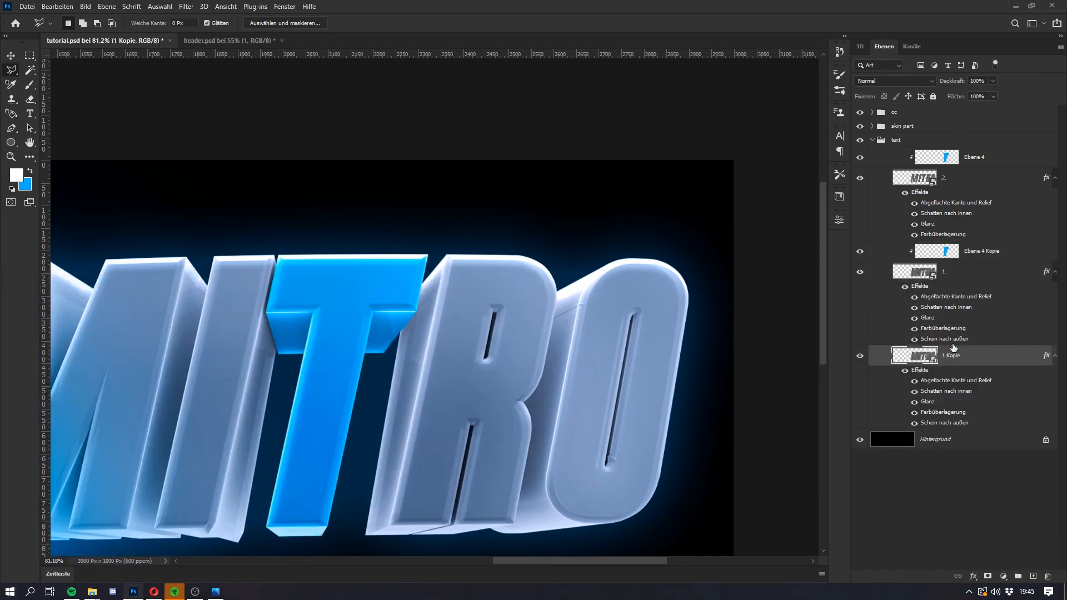
right_click(990, 354)
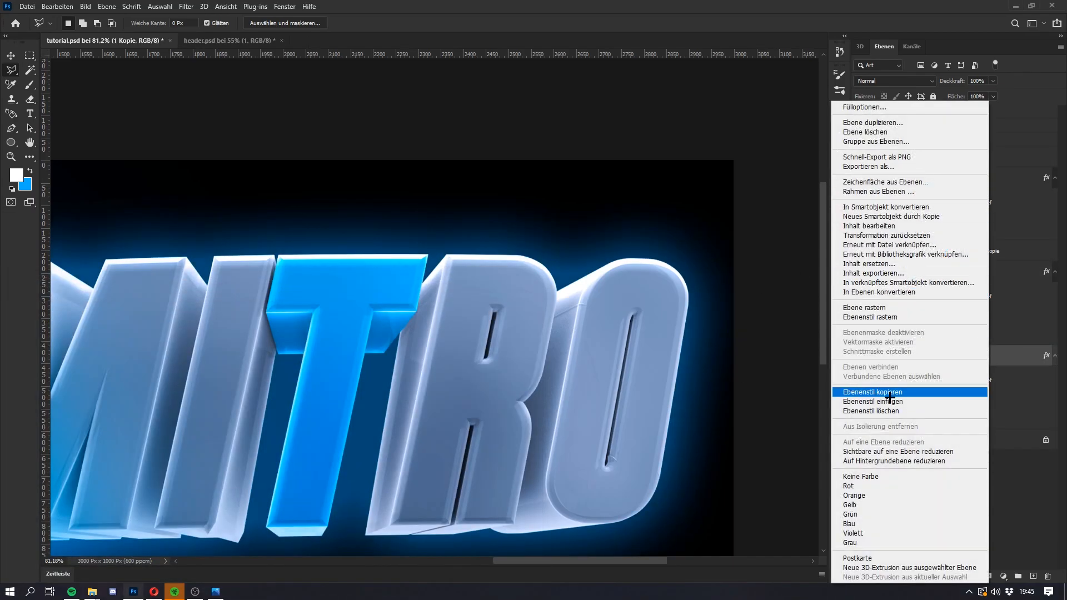
key("super")
key("super")
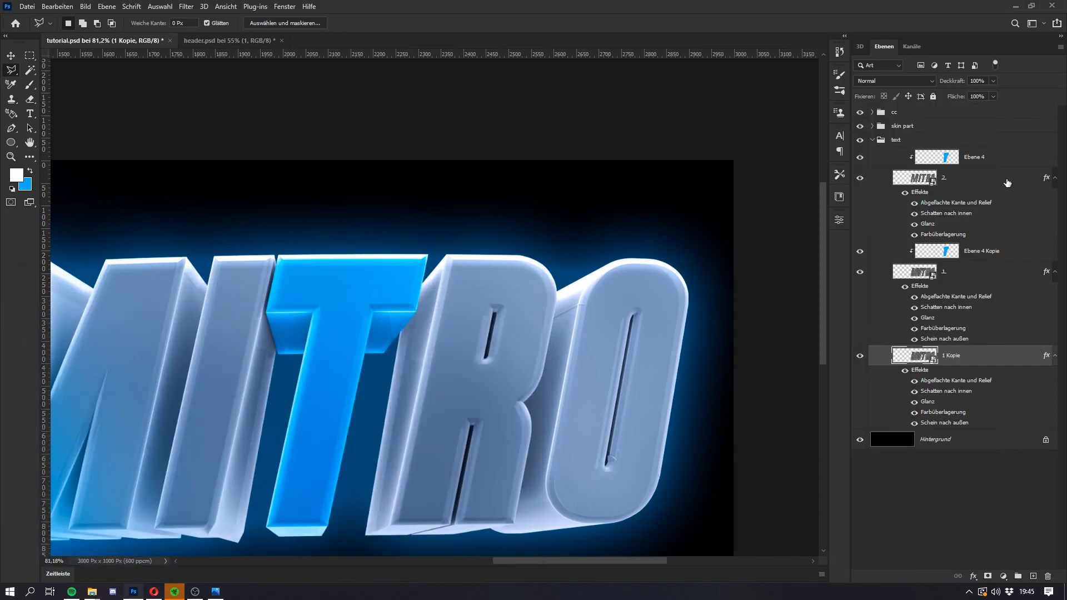
left_click(963, 279)
key("super")
left_click_drag(974, 270, 968, 335)
key("super")
key("super")
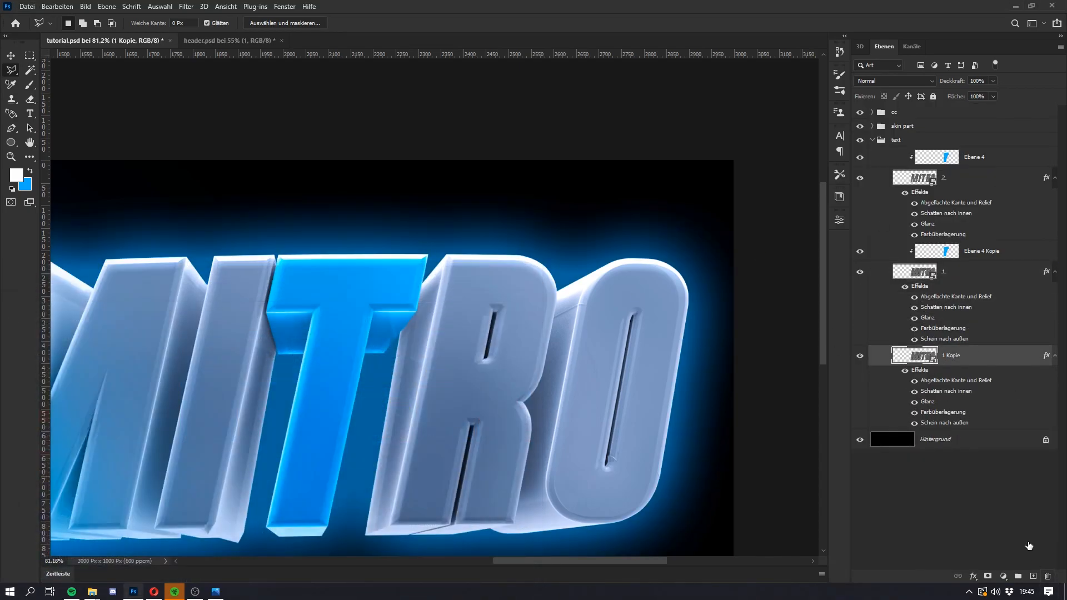
Step: Clear the layer style from the duplicated lettering layer
right_click(967, 362)
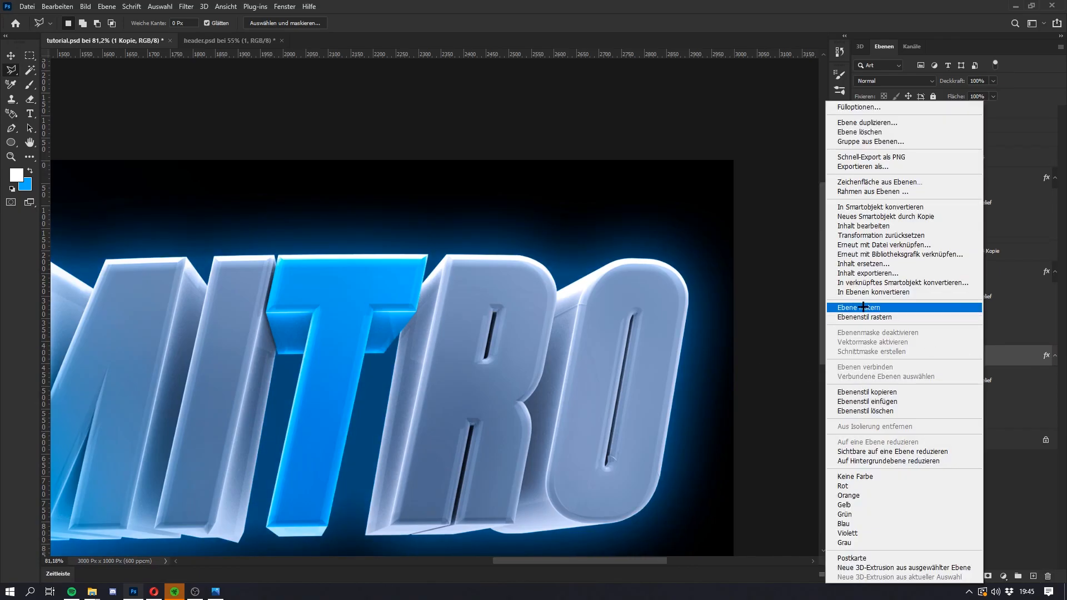
left_click(878, 411)
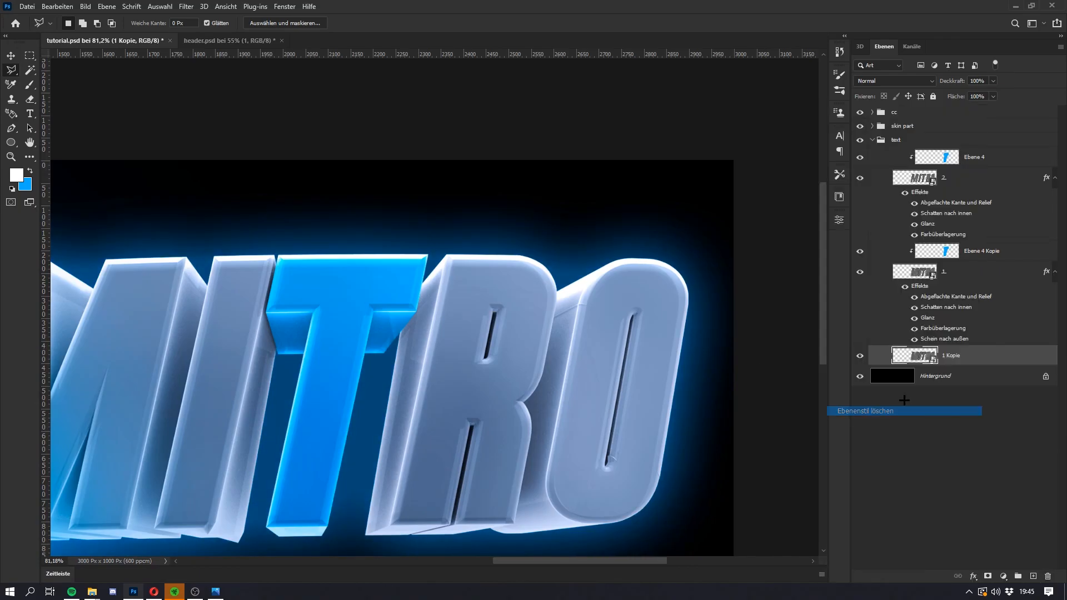
Step: Add a 7 px stroke positioned outside (Außen) to the duplicated lettering layer, leaving Bevel and Emboss off
double_click(995, 356)
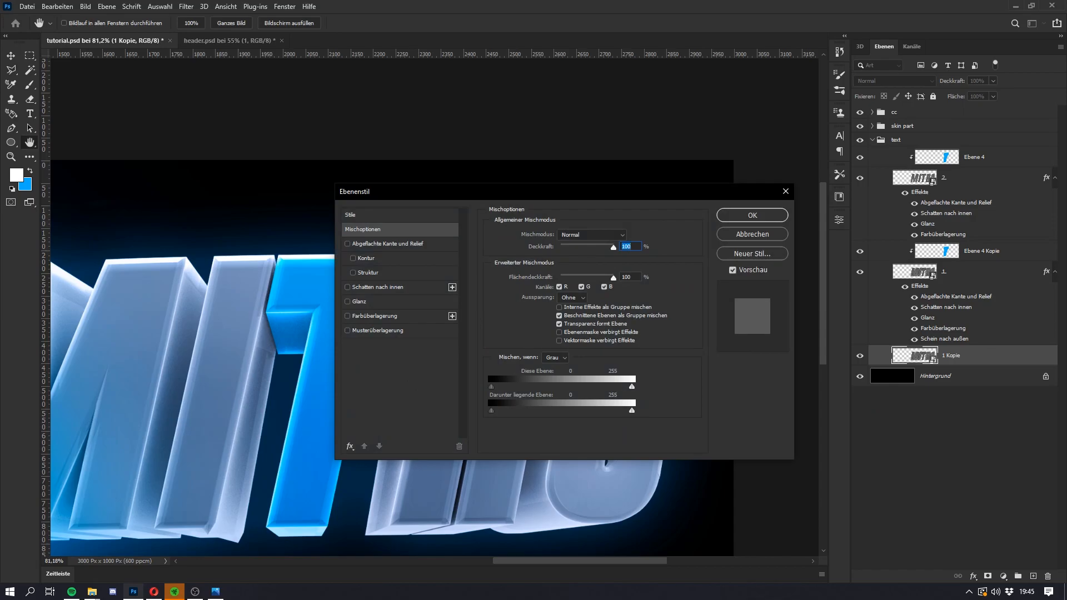
left_click(370, 214)
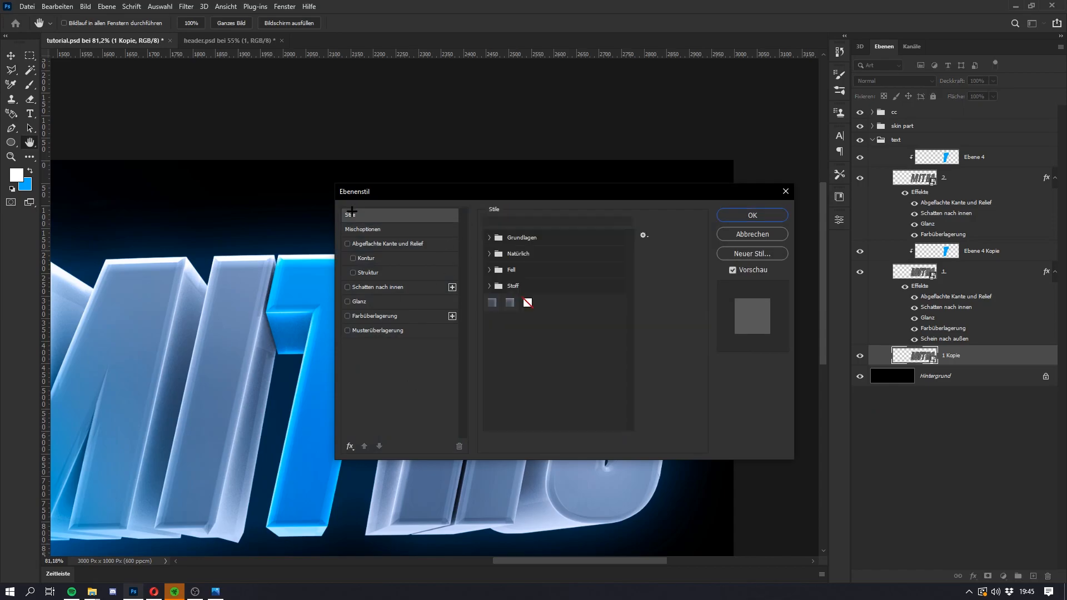
left_click(369, 243)
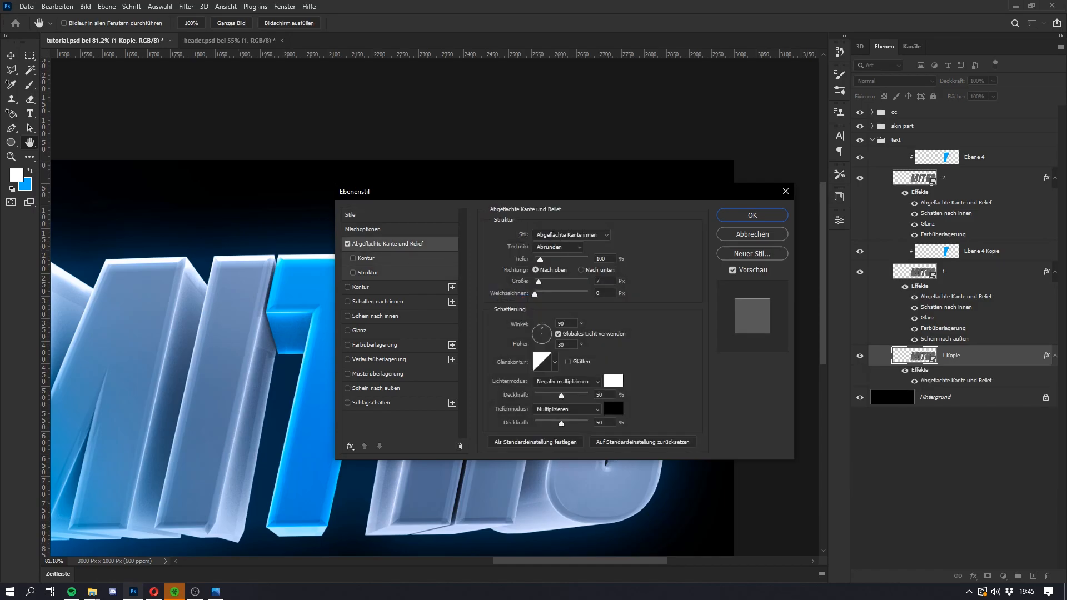
left_click(347, 243)
left_click(391, 288)
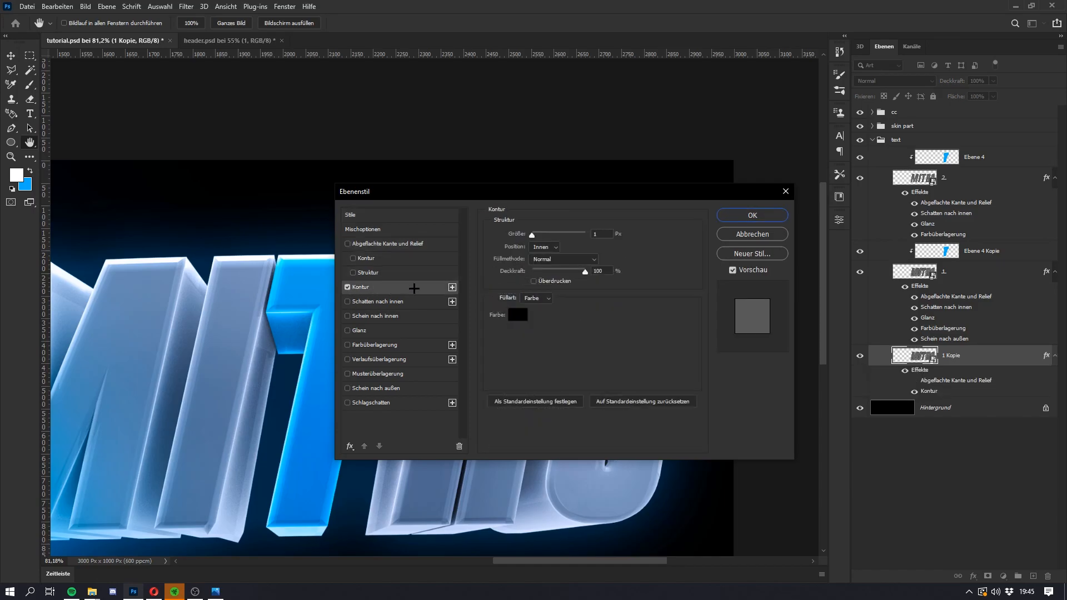
left_click(544, 246)
left_click(537, 248)
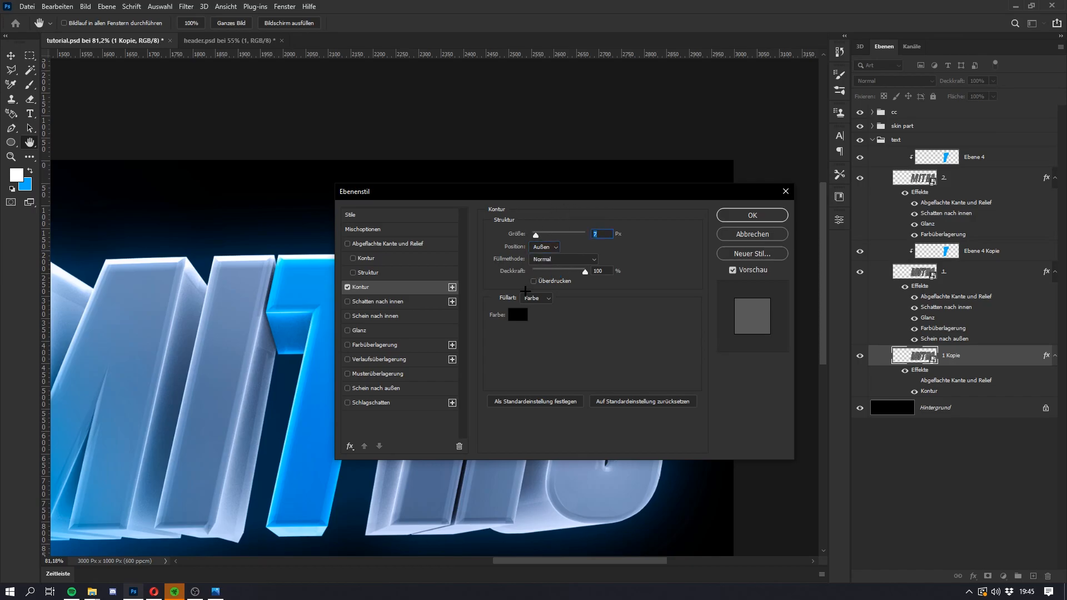
Step: Set the stroke colour to dark grey 191919
left_click(517, 314)
left_click(651, 268)
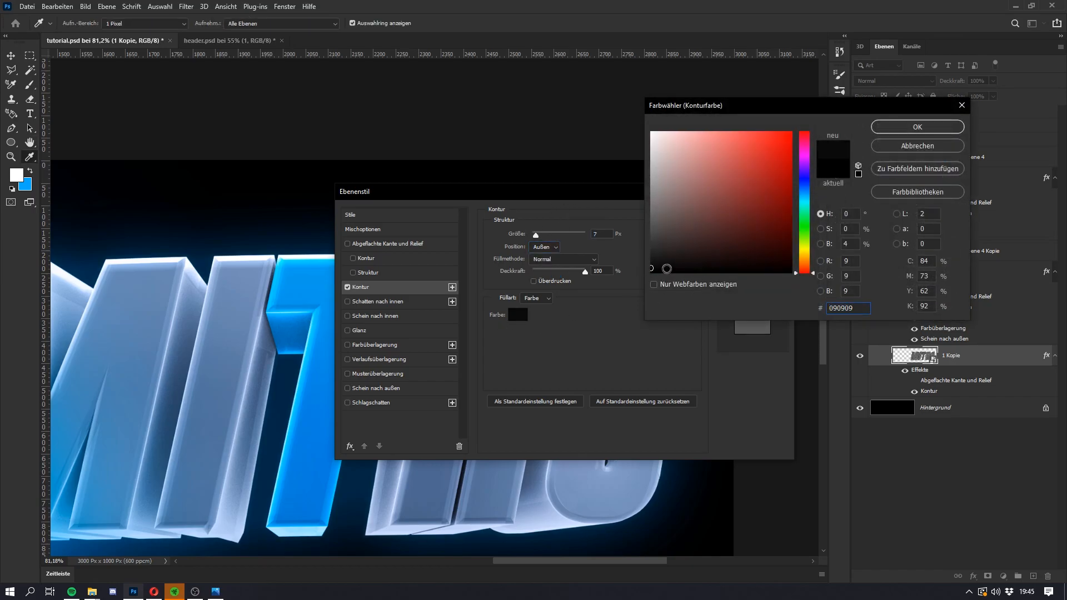
left_click(653, 259)
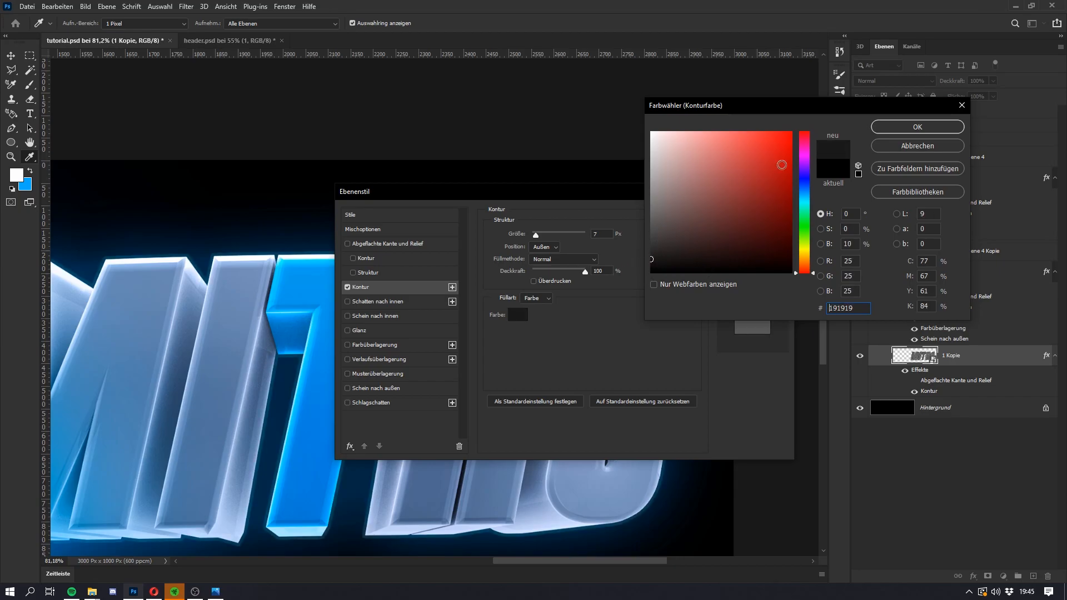
left_click(895, 127)
Step: Set the stroke size to 16 px and its colour to black 000000, and apply the layer style
mouse_move(536, 235)
left_mouse_down()
mouse_move(550, 234)
mouse_move(540, 236)
left_mouse_up()
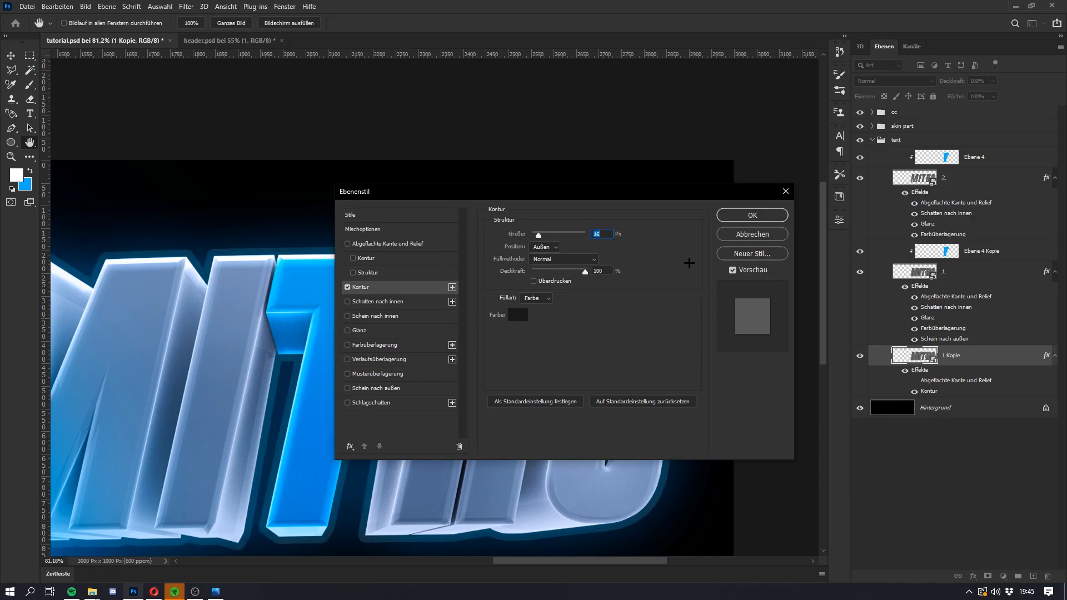
left_click(514, 319)
left_click(702, 229)
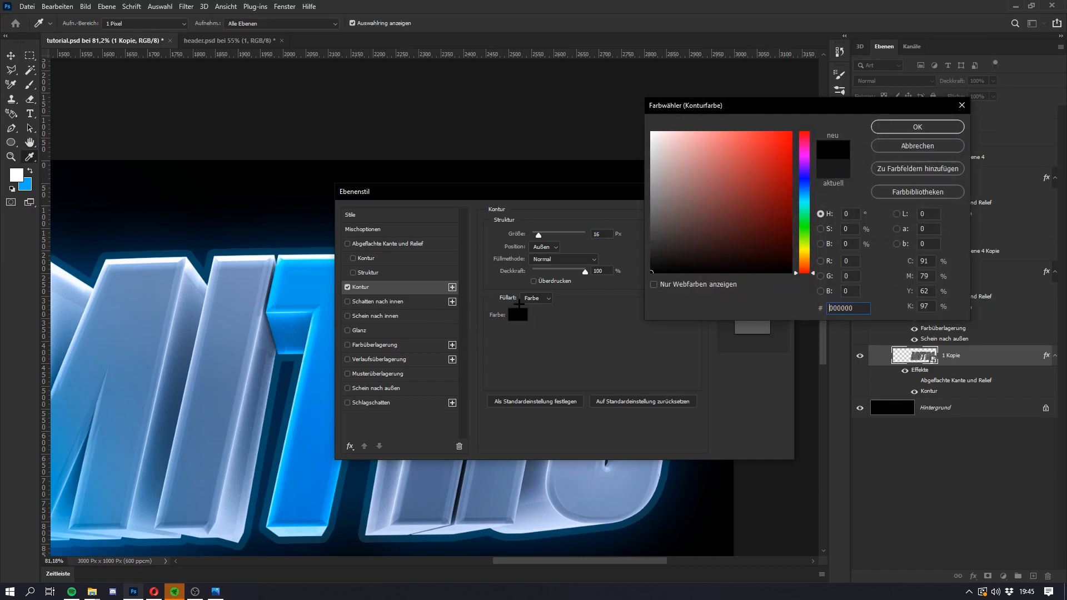
key("Return")
left_click(745, 215)
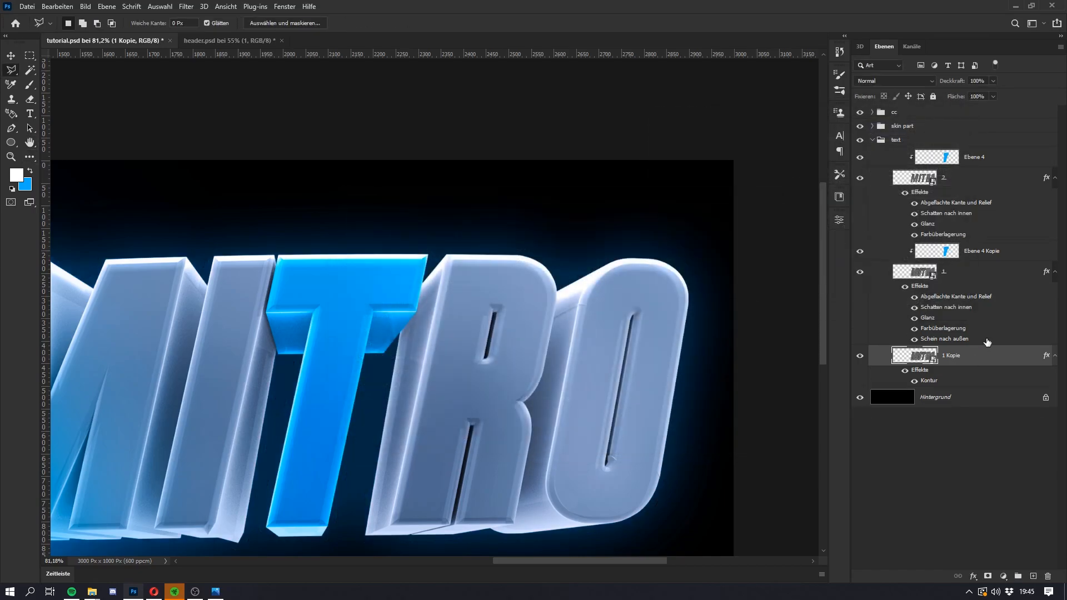
Step: Set the duplicated lettering layer's fill opacity to 0% and rasterize its layer style
left_click(978, 96)
type("0")
key("Return")
right_click(1000, 353)
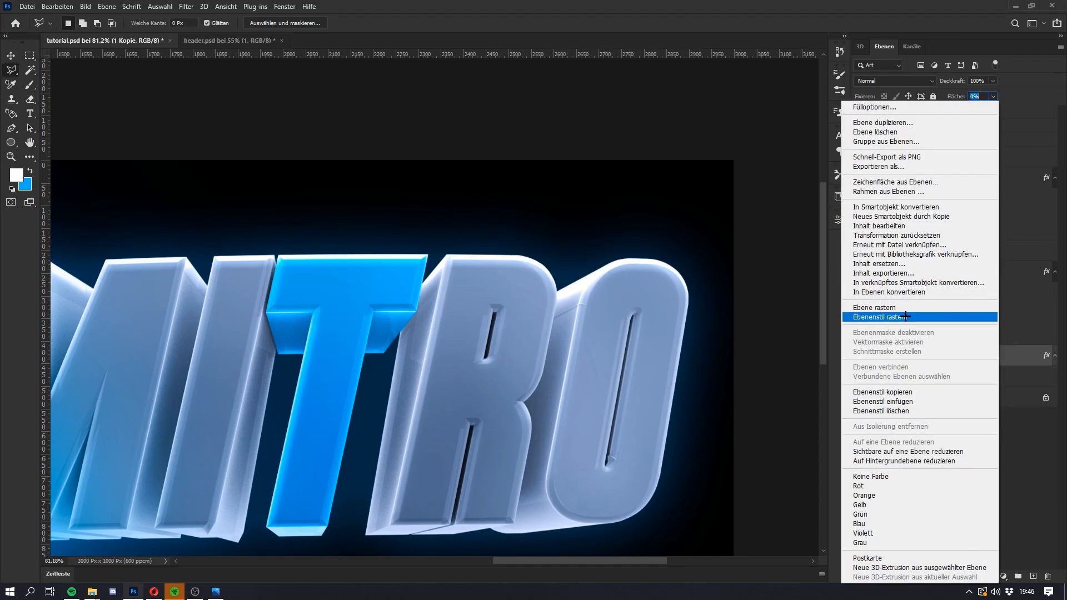
left_click(906, 316)
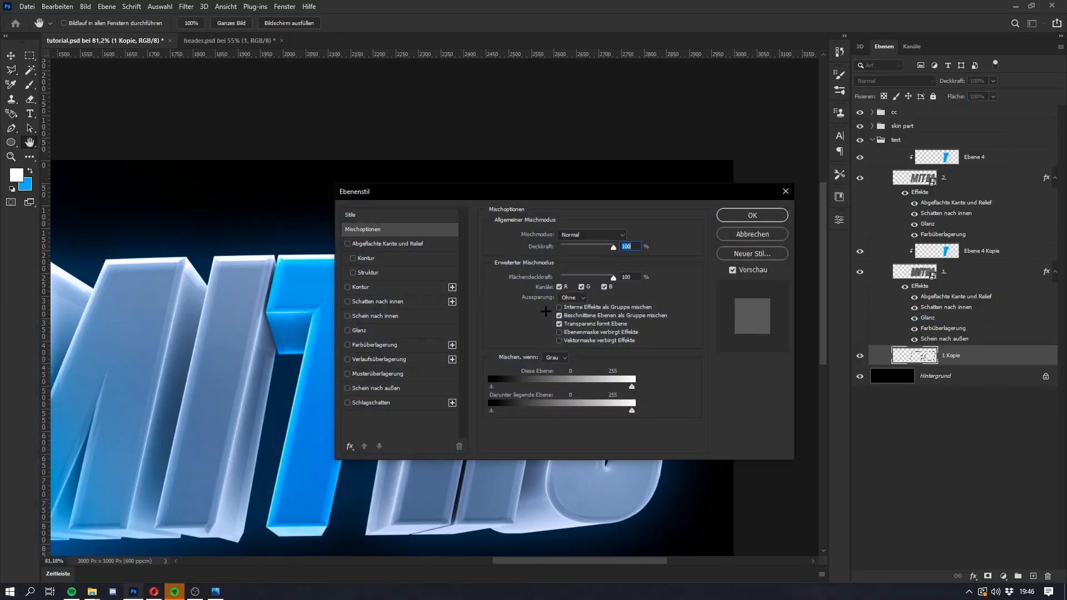
left_click_drag(549, 190, 517, 165)
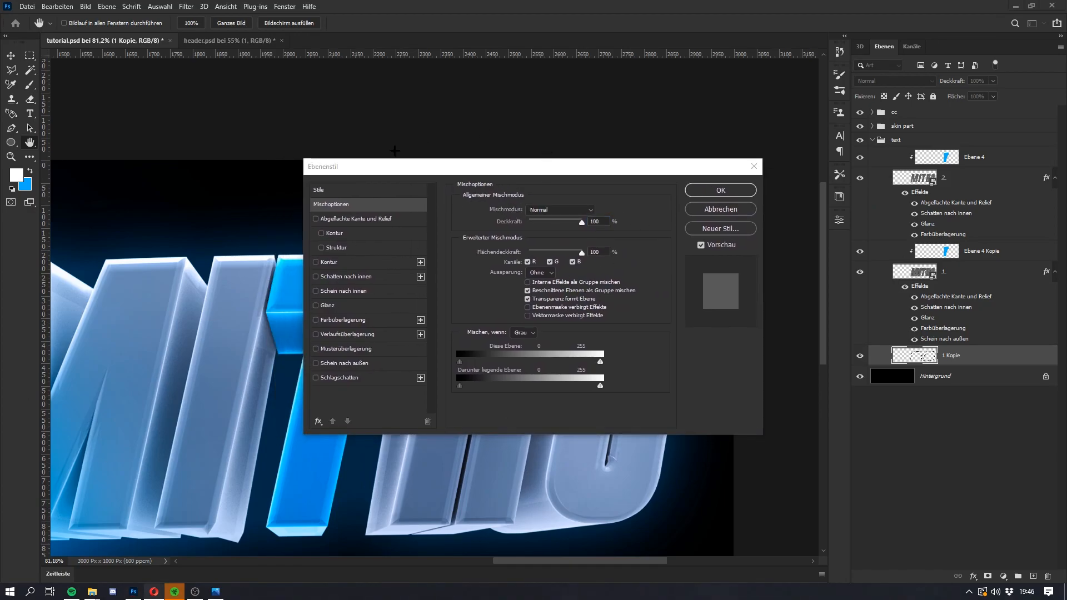
left_click(607, 211)
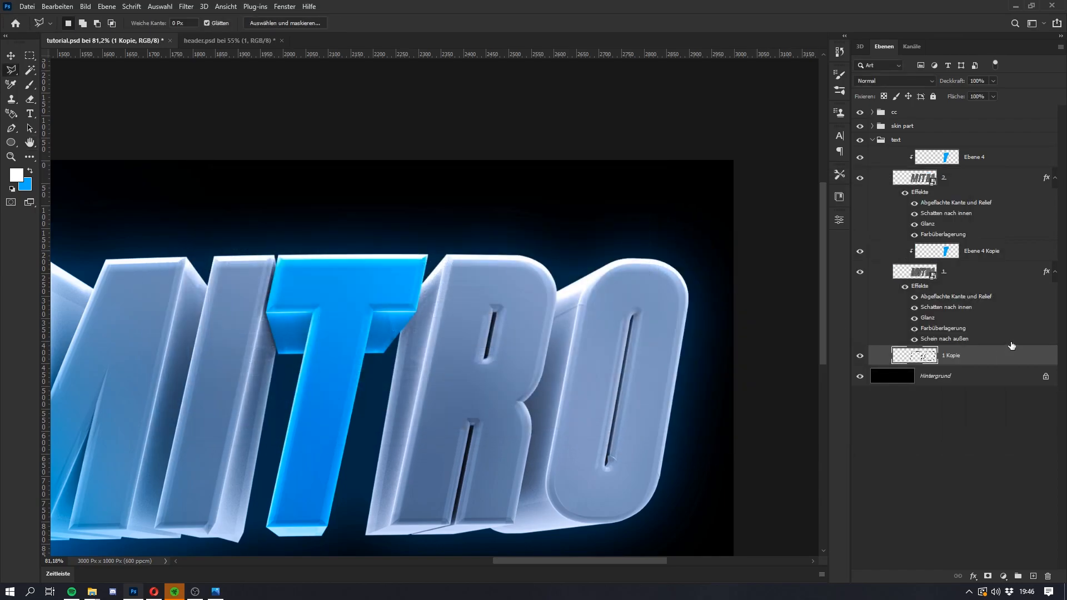
Step: Enable Bevel and Emboss (Abgeflachte Kante und Relief) on the rasterized outline layer 1 Kopie
double_click(884, 304)
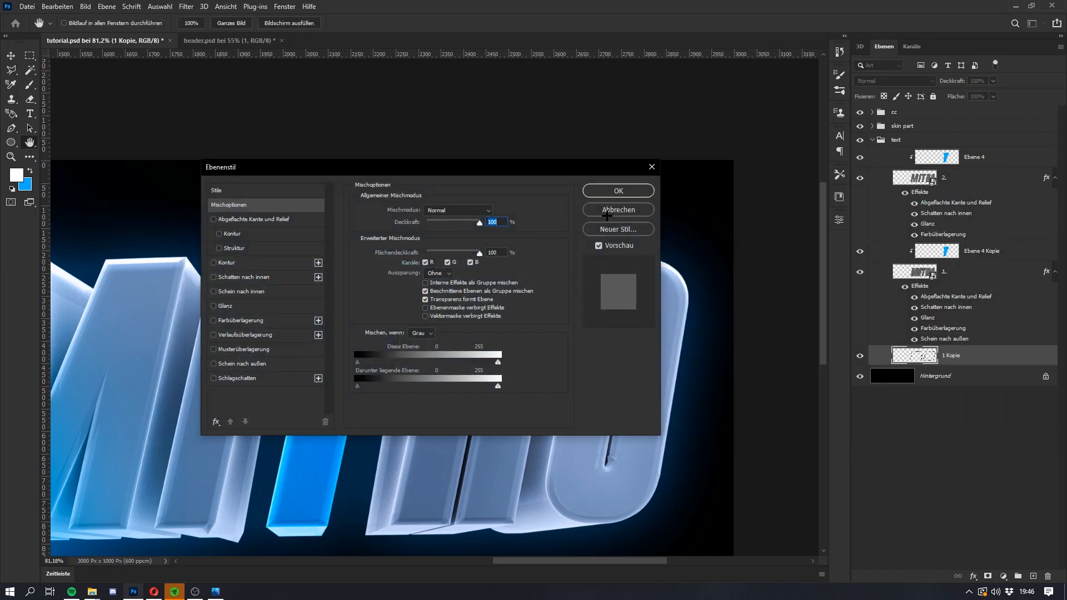
left_click(617, 210)
left_click(981, 578)
left_click(956, 470)
left_click_drag(519, 174, 822, 167)
left_click(533, 211)
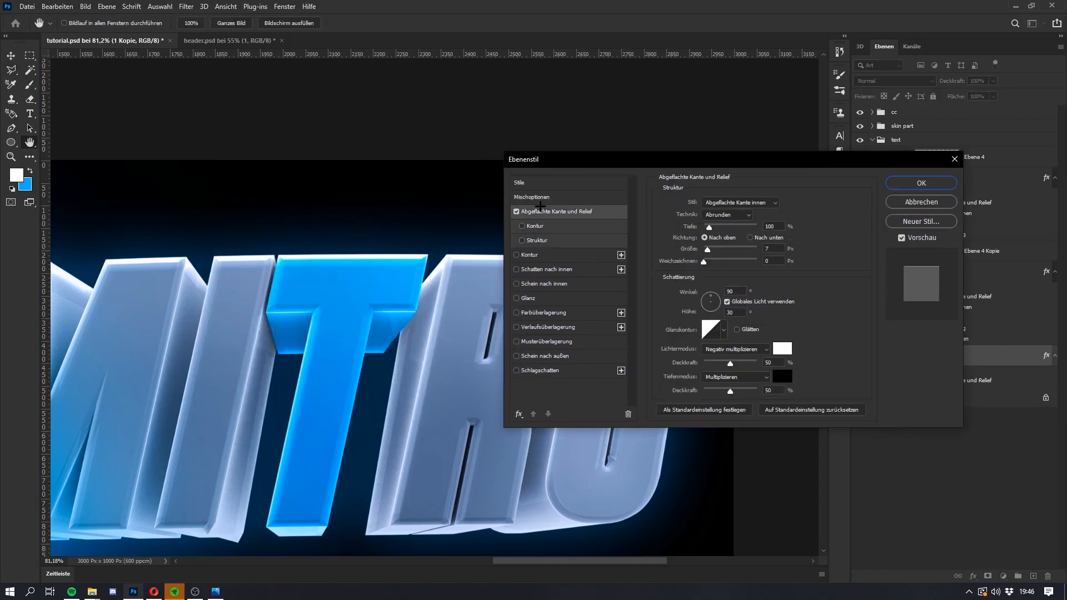
left_click_drag(598, 154, 643, 151)
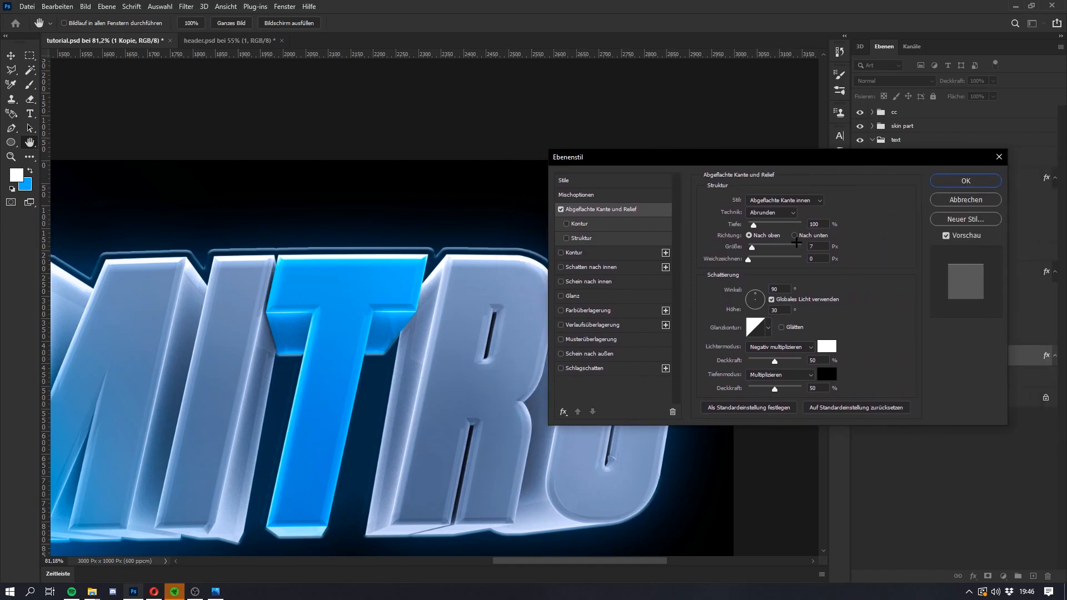
Step: Set the outline's bevel technique to Hart meißeln, depth to 199 % and size to 3 px, and apply the layer style
left_click(772, 212)
left_click(765, 230)
left_click_drag(752, 247, 743, 245)
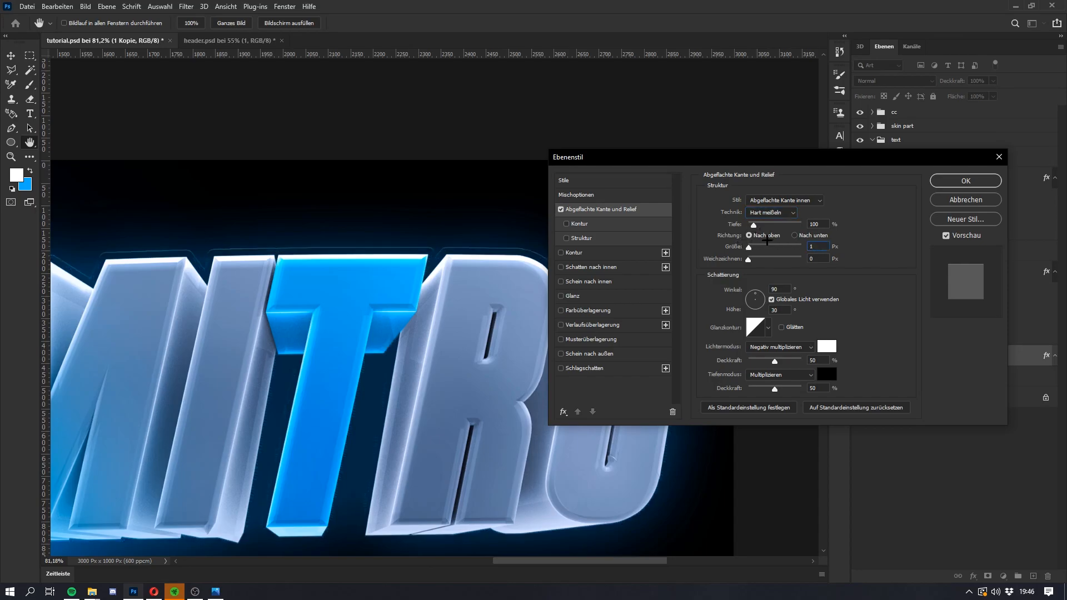
left_click_drag(756, 224, 749, 248)
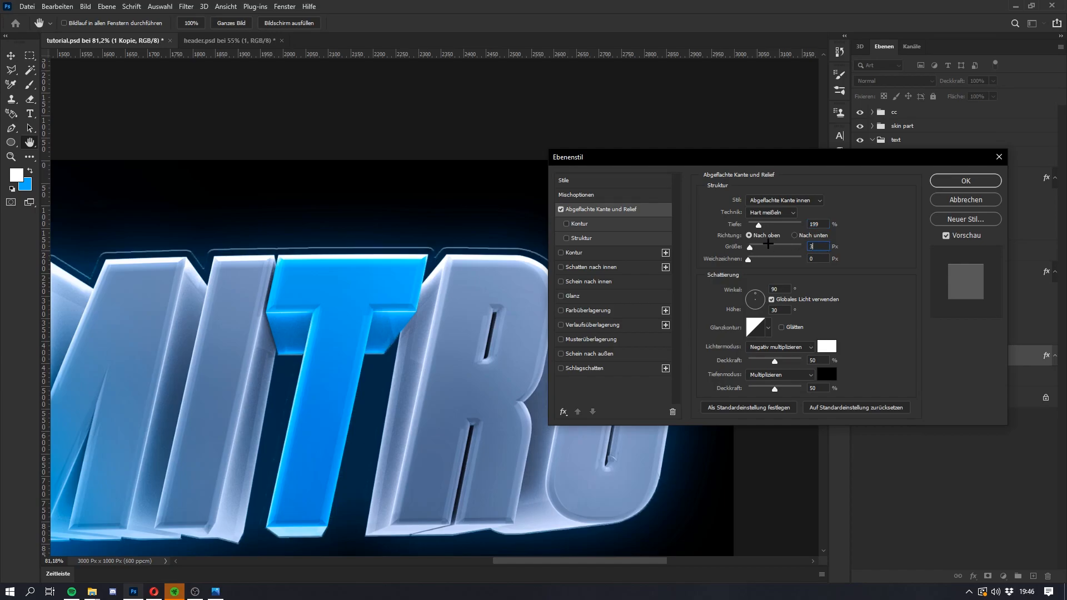
left_click(965, 181)
scroll(579, 295, "down", 3)
key("super")
key("super")
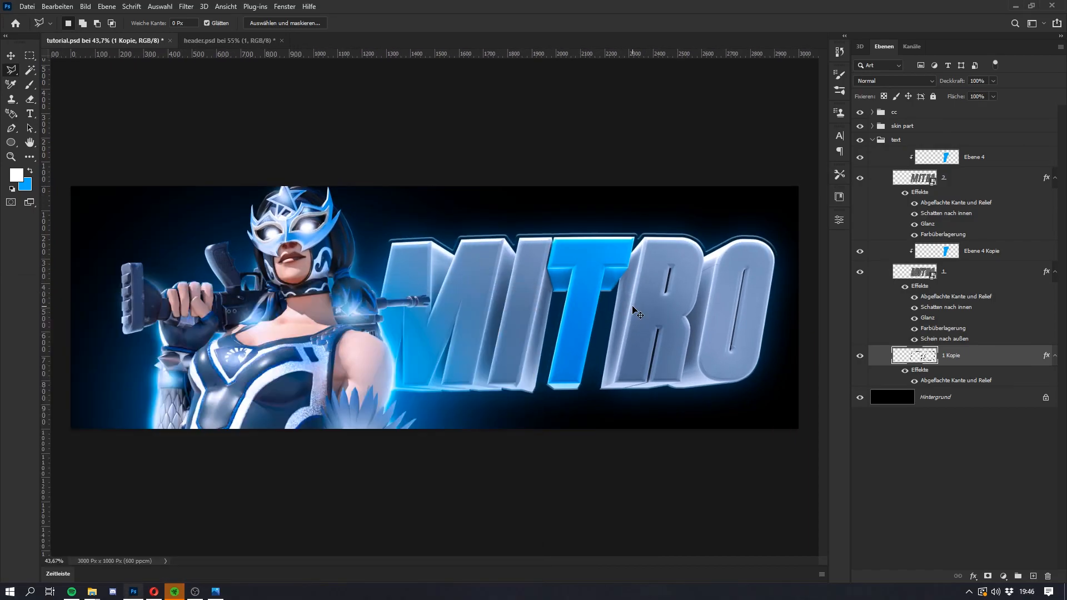
Step: Shift the outline layer slightly downward behind the MITRO lettering
key("ctrl+t")
left_click_drag(568, 394, 568, 399)
key("l")
scroll(401, 229, "down", 1)
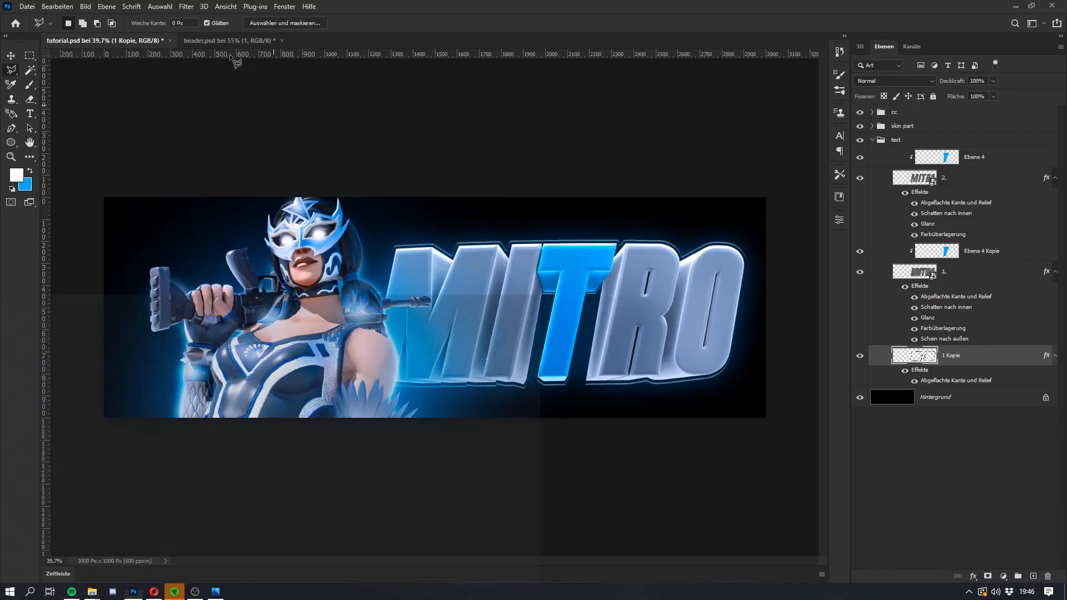
left_click(178, 44)
left_click(105, 40)
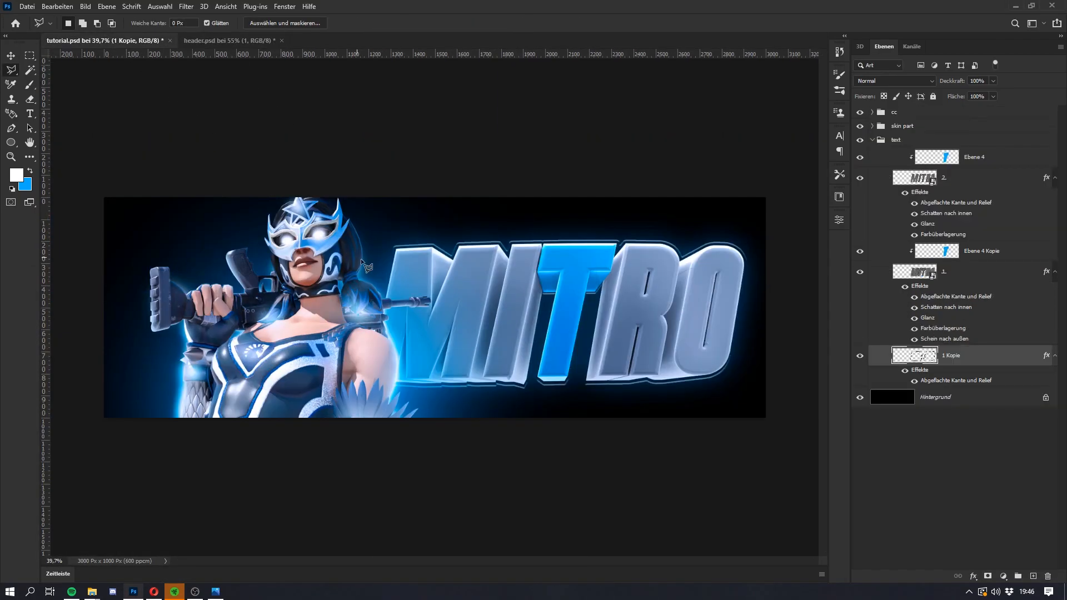
scroll(389, 255, "down", 1)
key("super")
key("super")
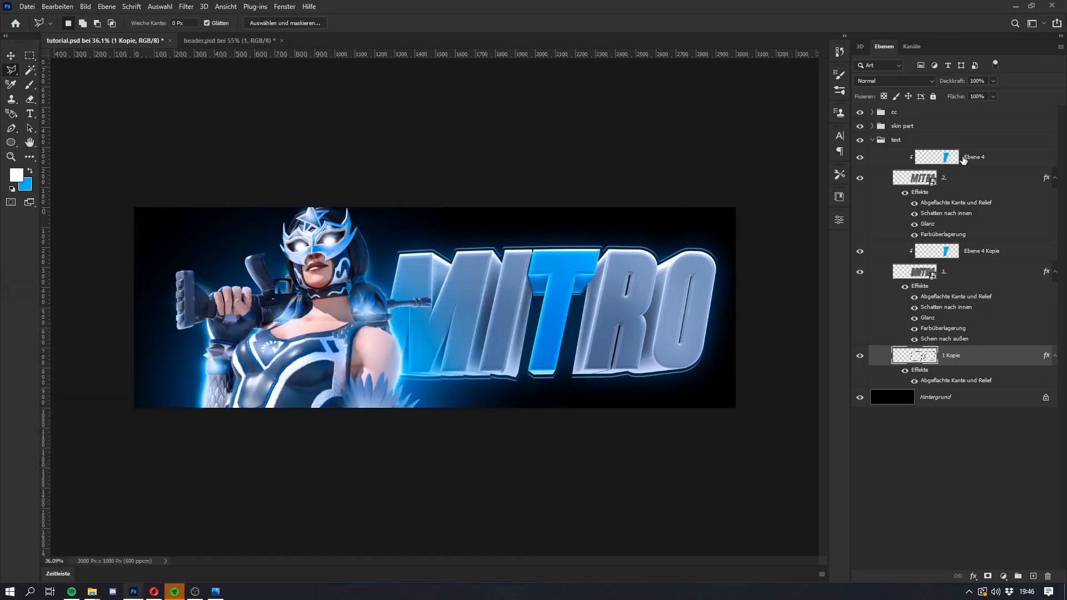
Step: Add a Hue/Saturation (Farbton/Sättigung) adjustment layer above Ebene 4 with colorize on, saturation 51 and lightness +86
left_click(963, 160)
left_click(1003, 576)
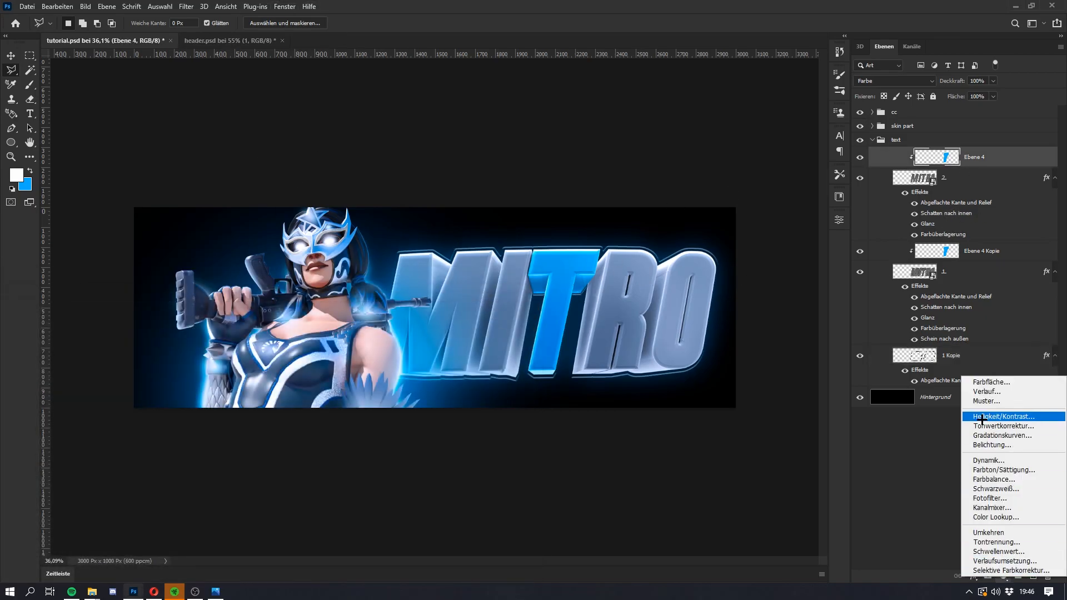
left_click(995, 469)
left_click(763, 353)
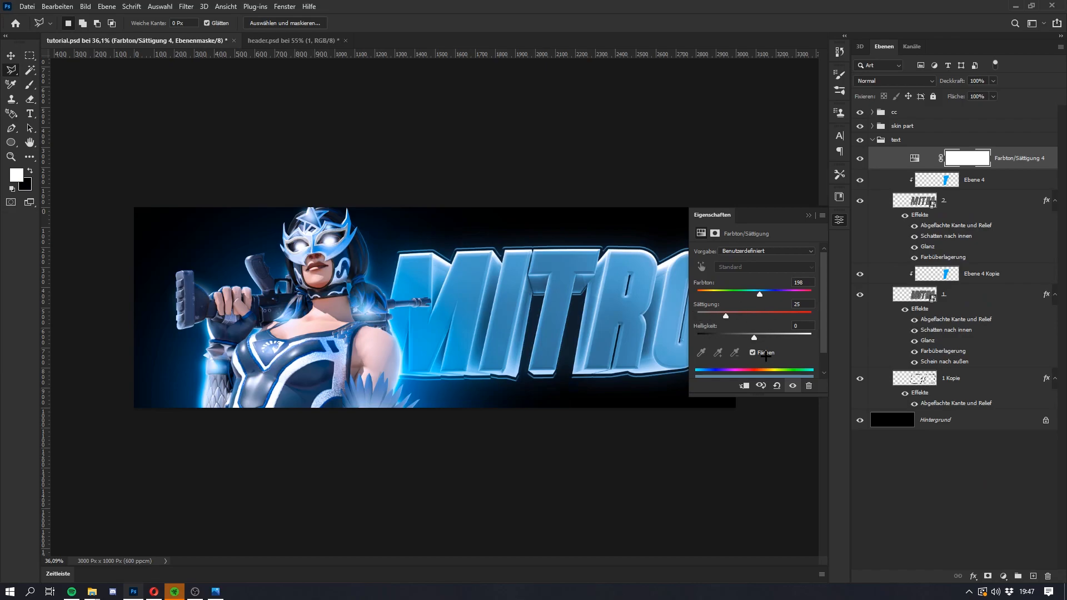
left_click_drag(725, 314, 751, 316)
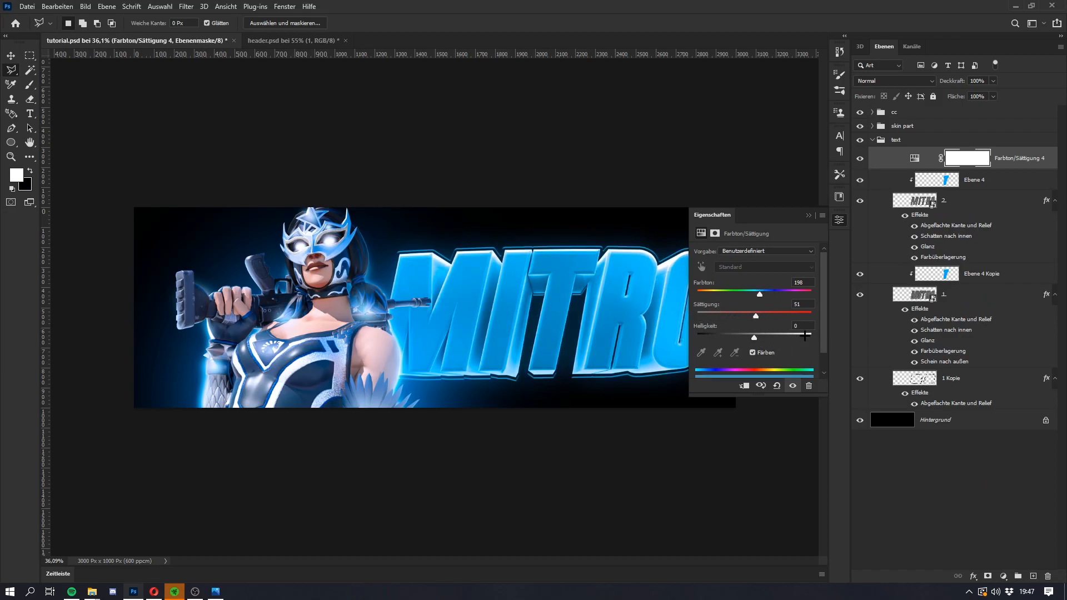
left_click(805, 335)
left_click(809, 215)
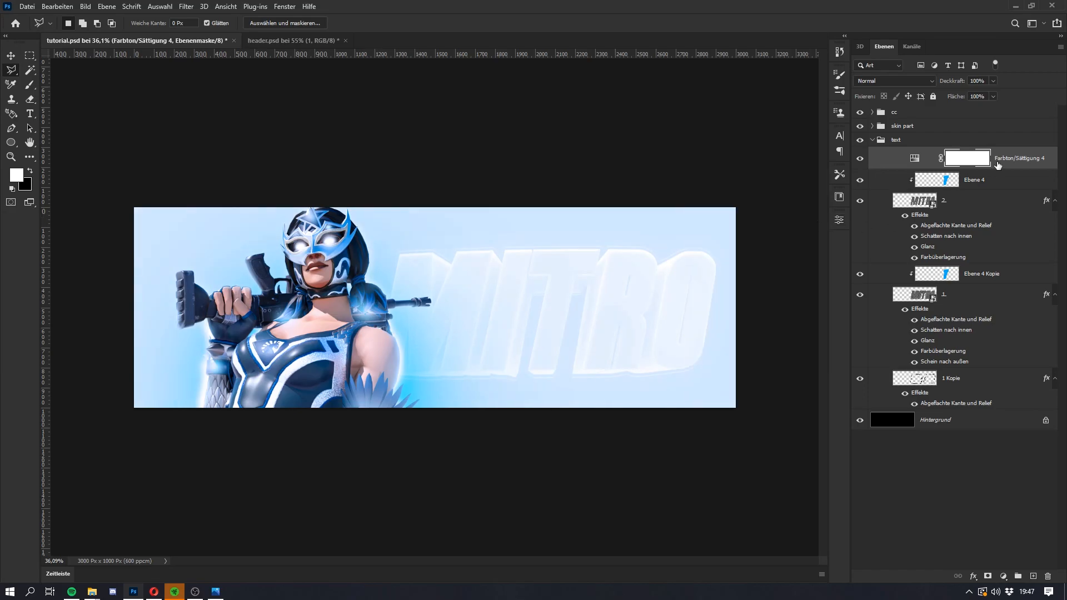
Step: Invert the adjustment layer's mask and brush one soft white spot onto it over the T's stem
key("ctrl+i")
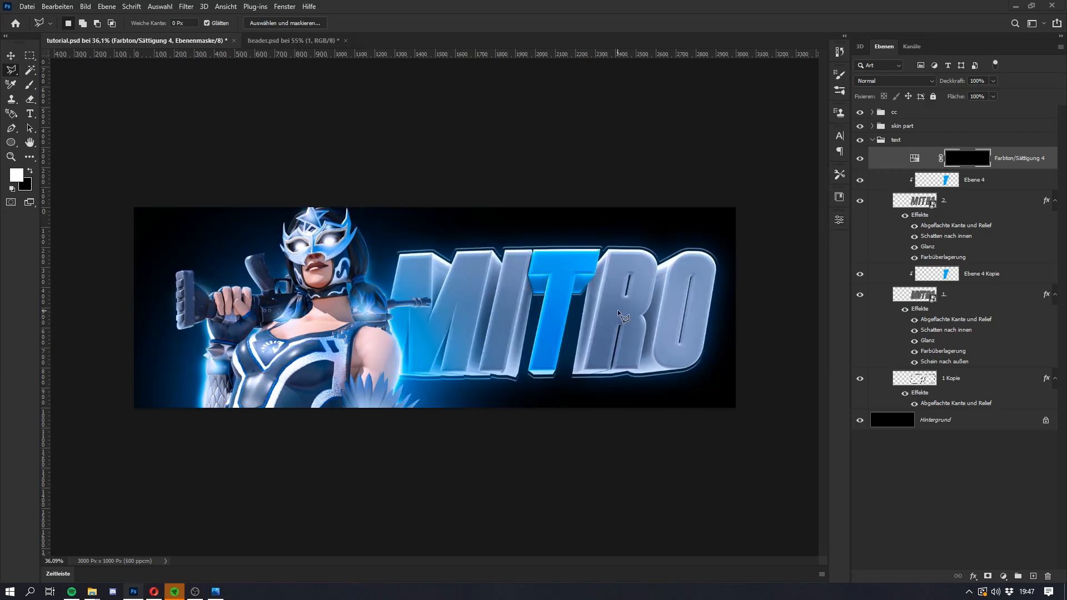
key("b")
scroll(518, 303, "up", 3)
left_click_drag(626, 308, 627, 308)
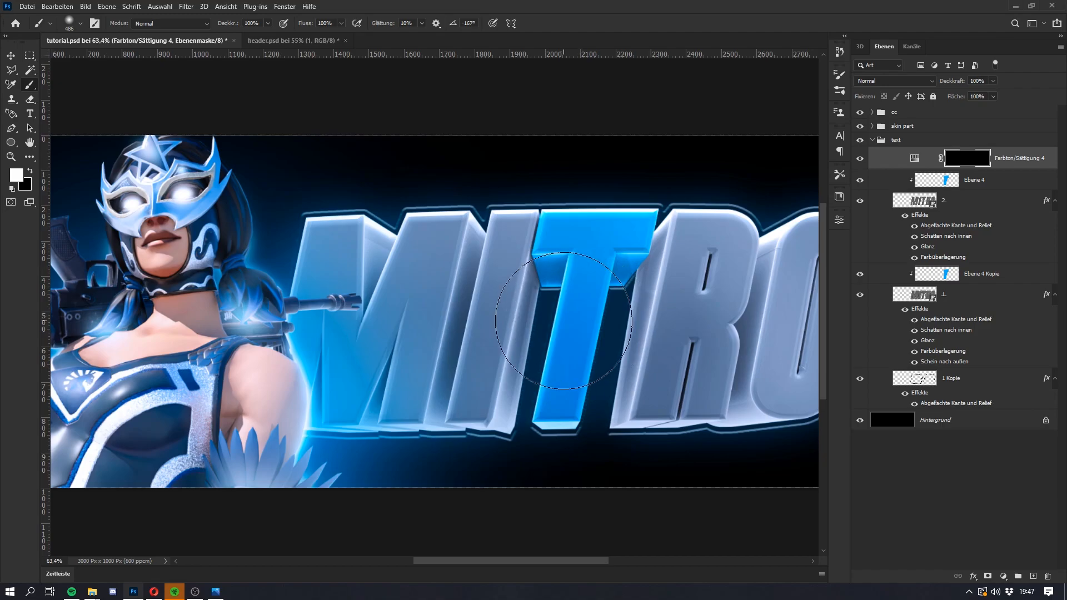
left_click(576, 322)
key("super")
key("super")
Step: Set the Hue/Saturation layer's blend mode to Linear abw. (Add.) and its opacity to 70 %
left_click(894, 81)
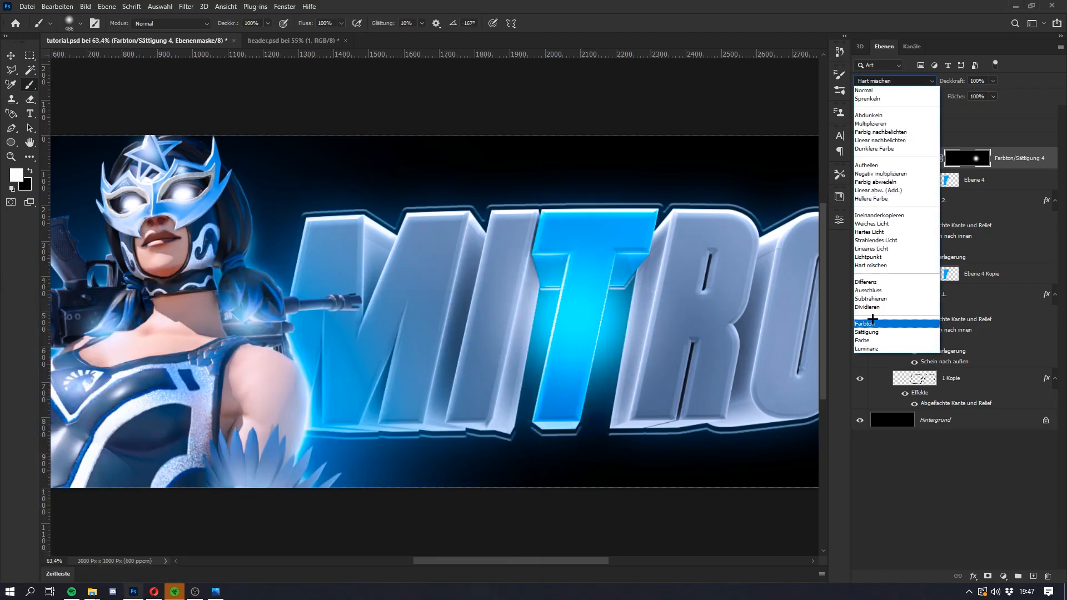
left_click(875, 189)
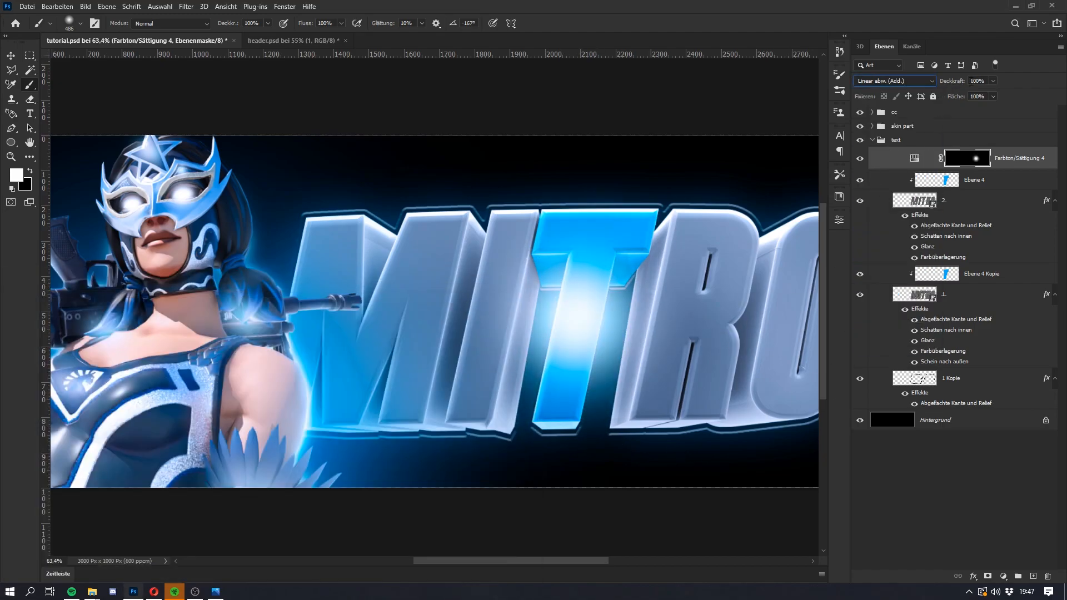
left_click(974, 80)
type("50")
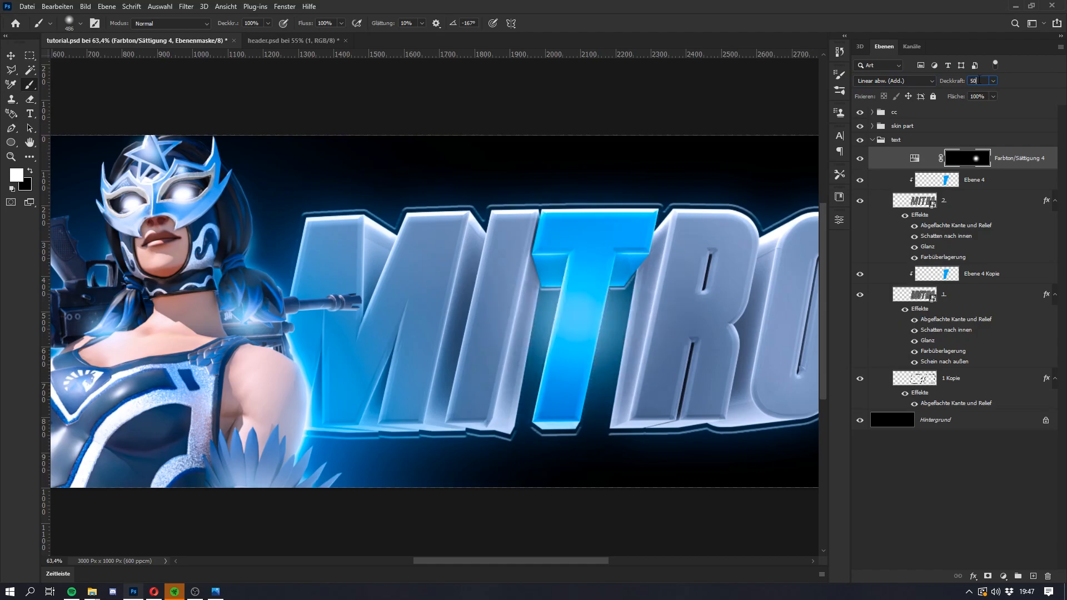
key("BackSpace")
key("BackSpace")
type("30")
key("BackSpace")
key("BackSpace")
type("70")
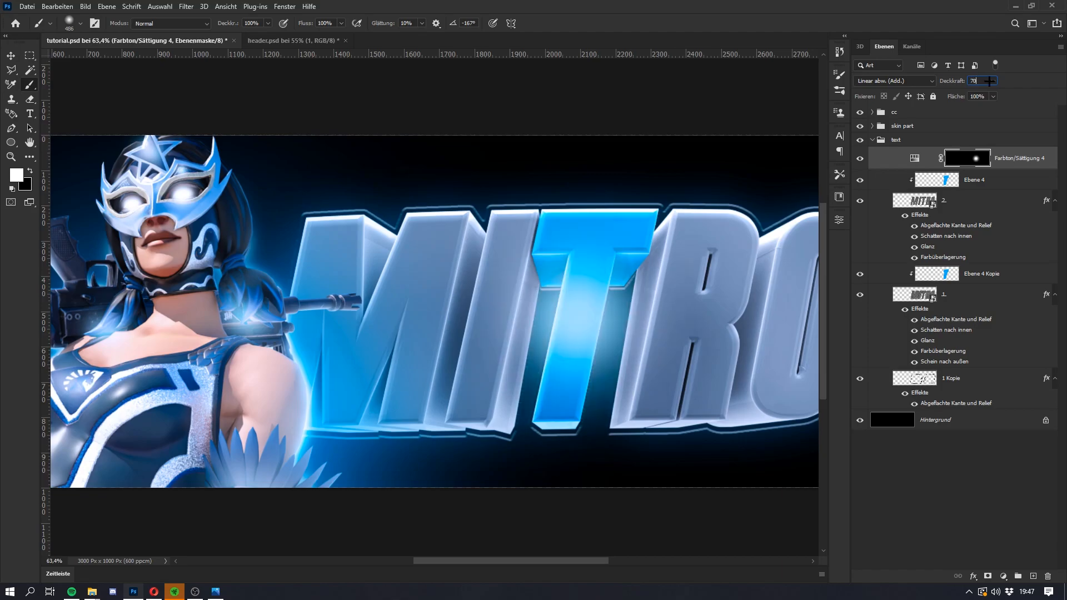
Step: Look through the layer stack of the finished header.psd and toggle its Farbton/Sättigung 3 layer to examine the effect
left_click(289, 41)
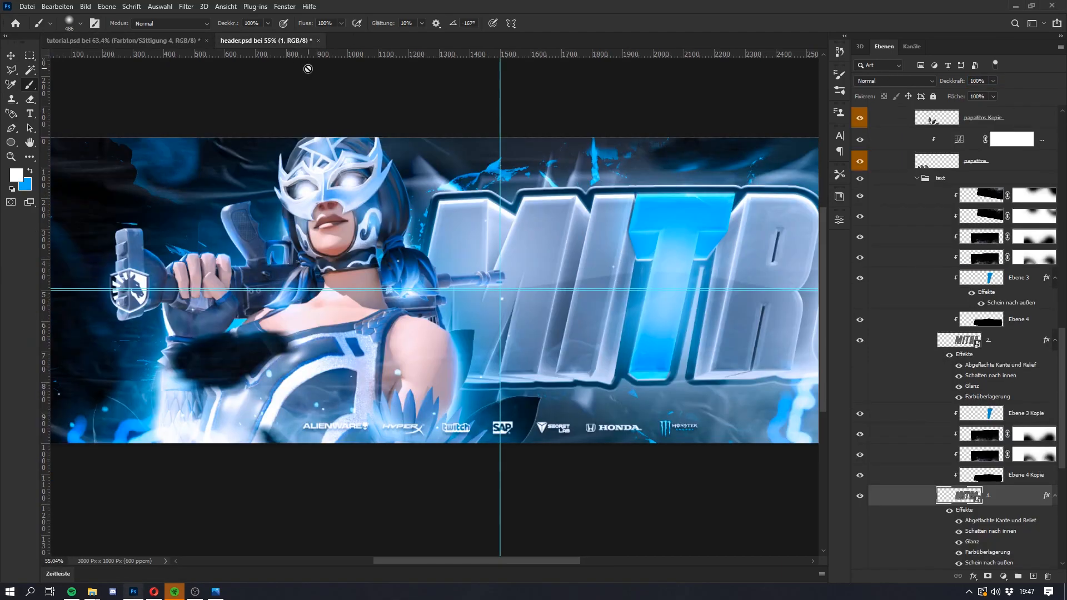
scroll(1004, 314, "up", 10)
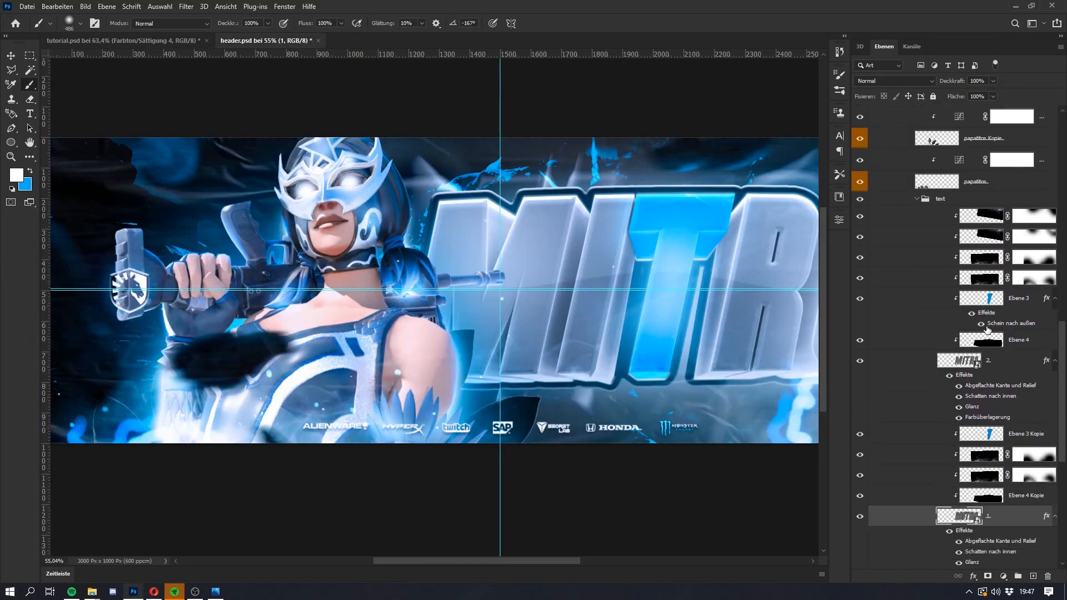
scroll(985, 327, "up", 15)
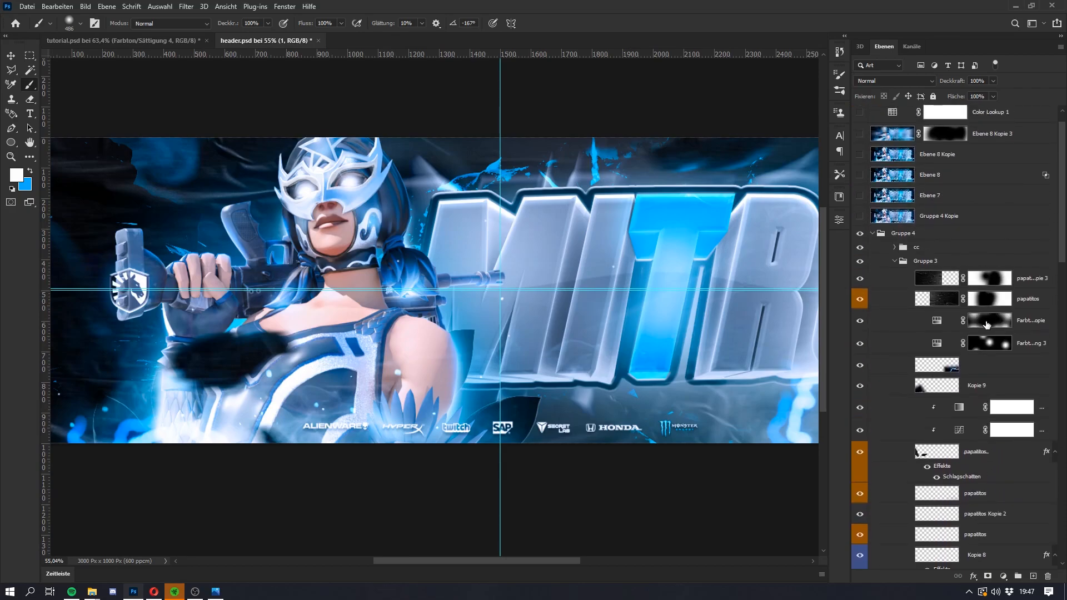
scroll(988, 343, "down", 20)
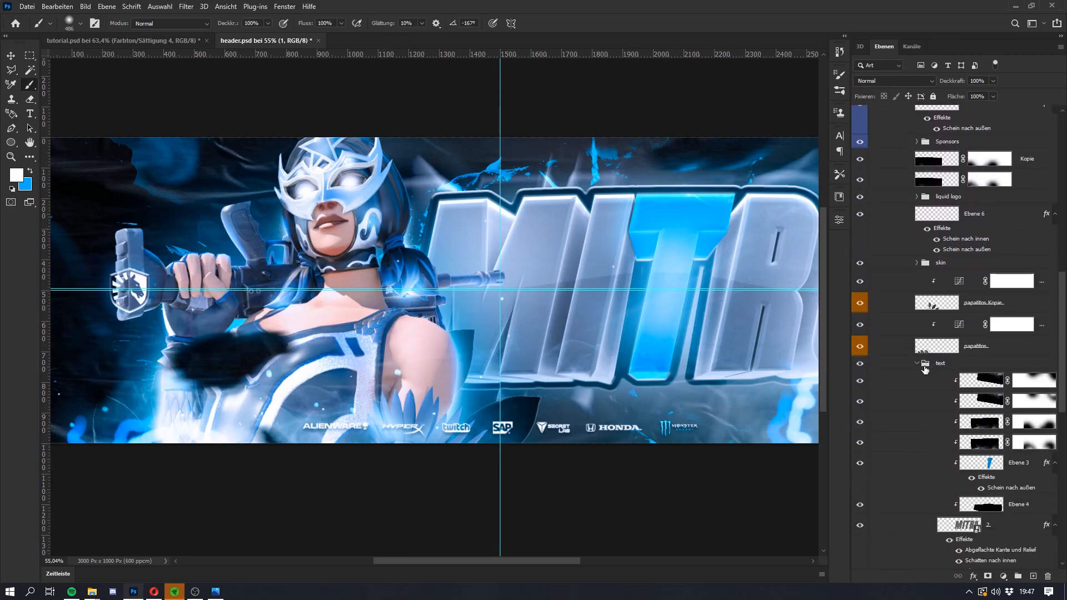
scroll(933, 372, "up", 12)
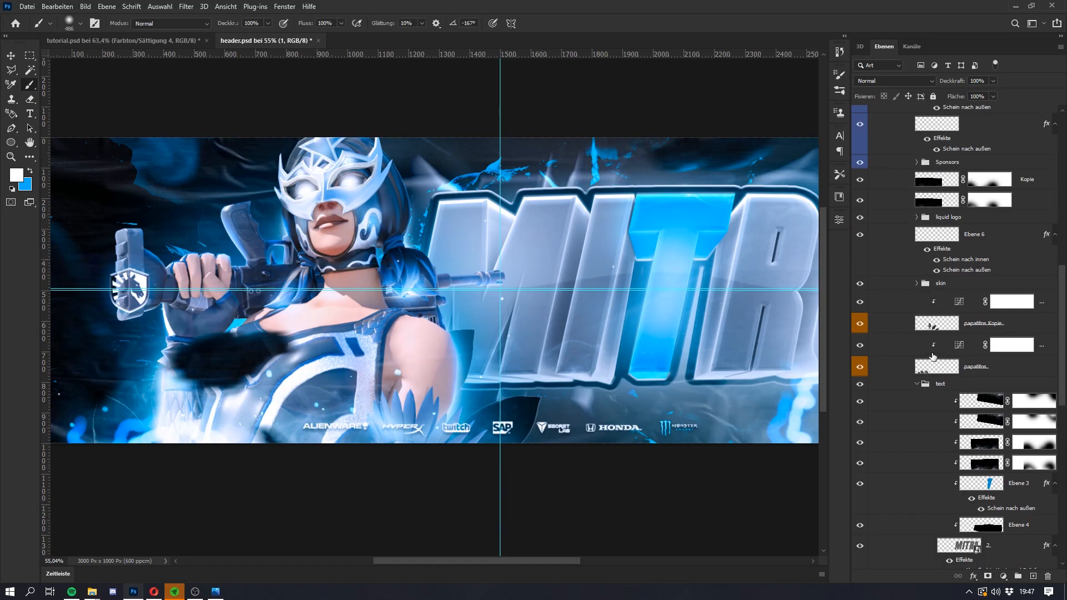
scroll(909, 302, "up", 13)
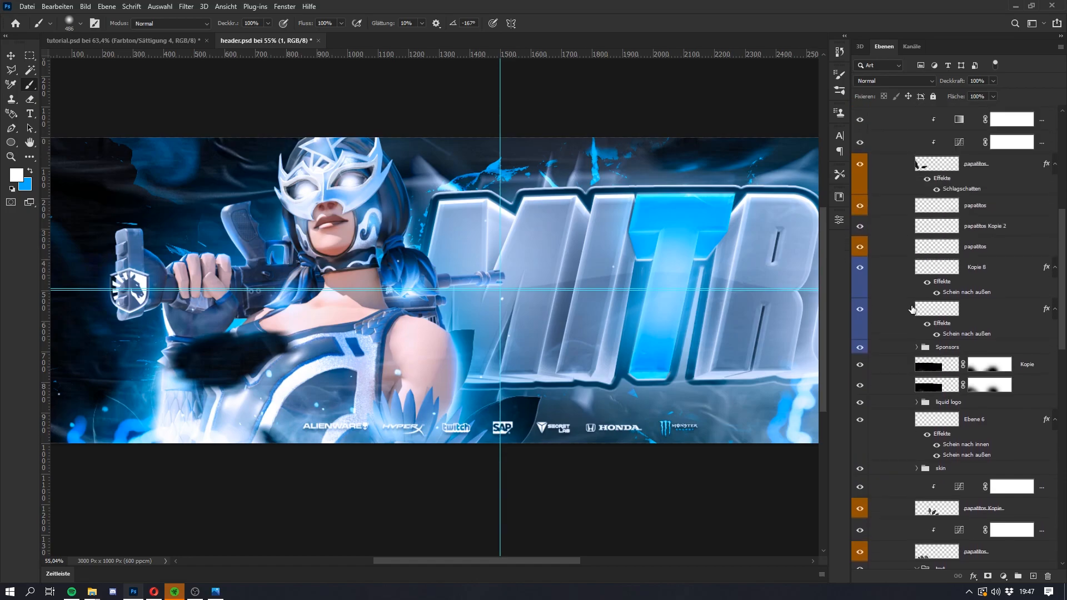
left_click(860, 304)
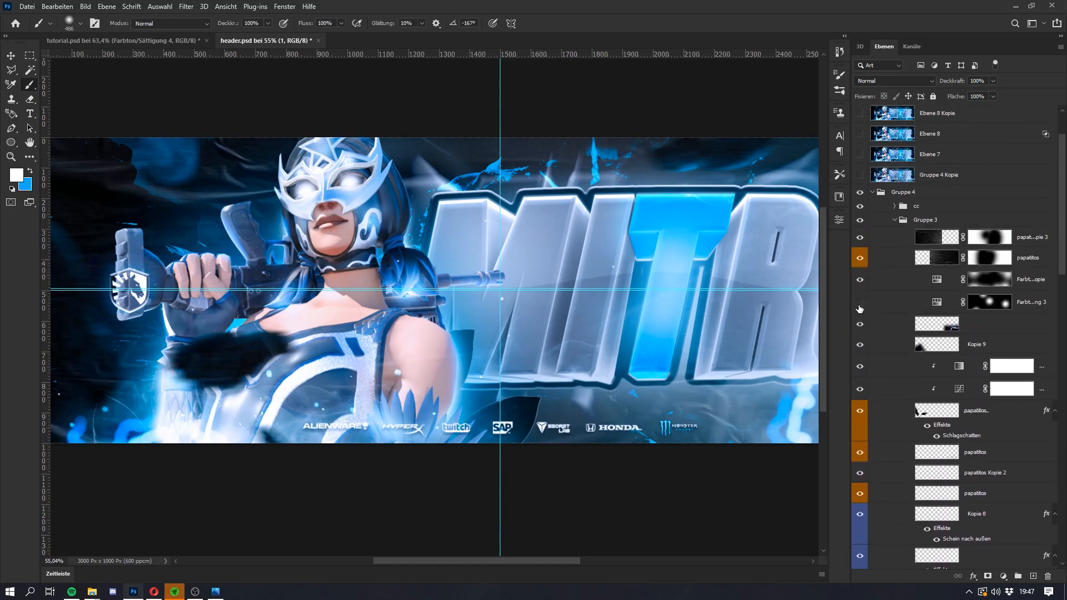
left_click(860, 304)
left_click(860, 305)
Step: Expand the skin group in header.psd and examine the Hue/Saturation settings of the glow layer over the T
scroll(861, 310, "down", 5)
scroll(863, 311, "down", 3)
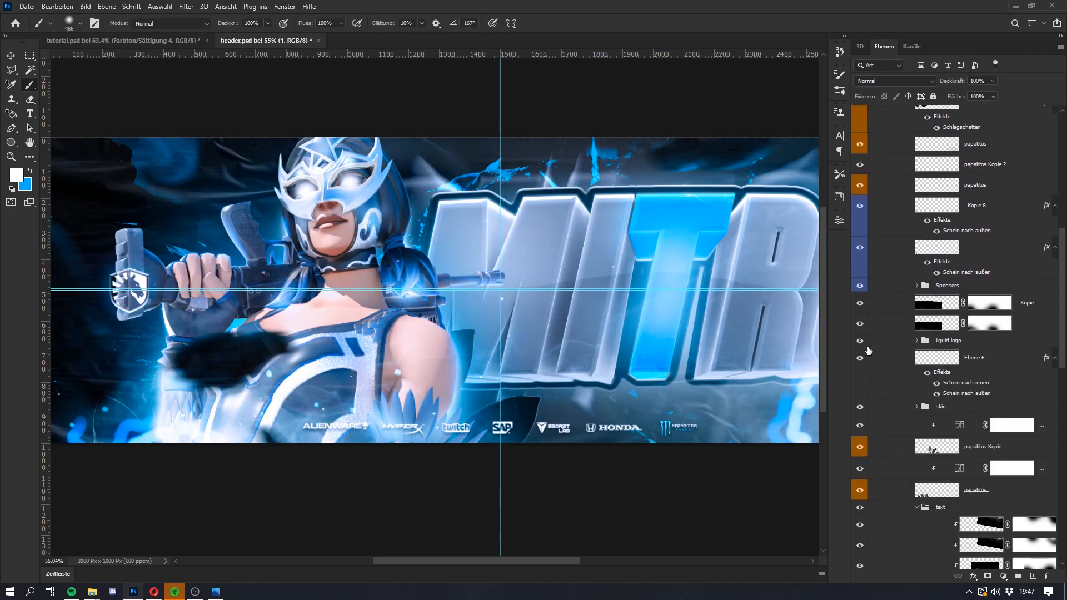
left_click(915, 407)
scroll(916, 409, "down", 2)
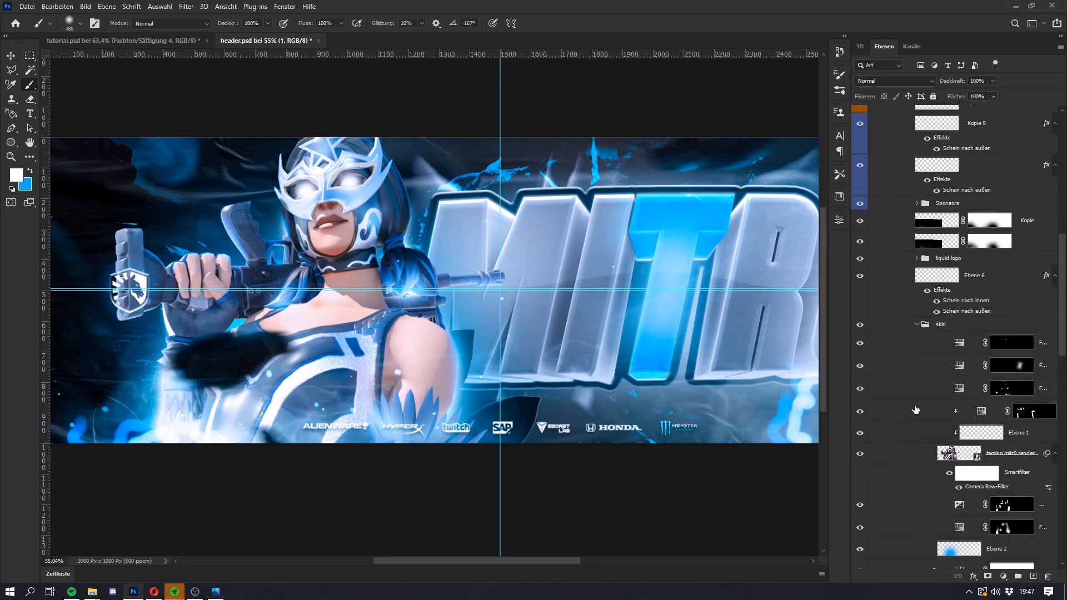
left_click(862, 371)
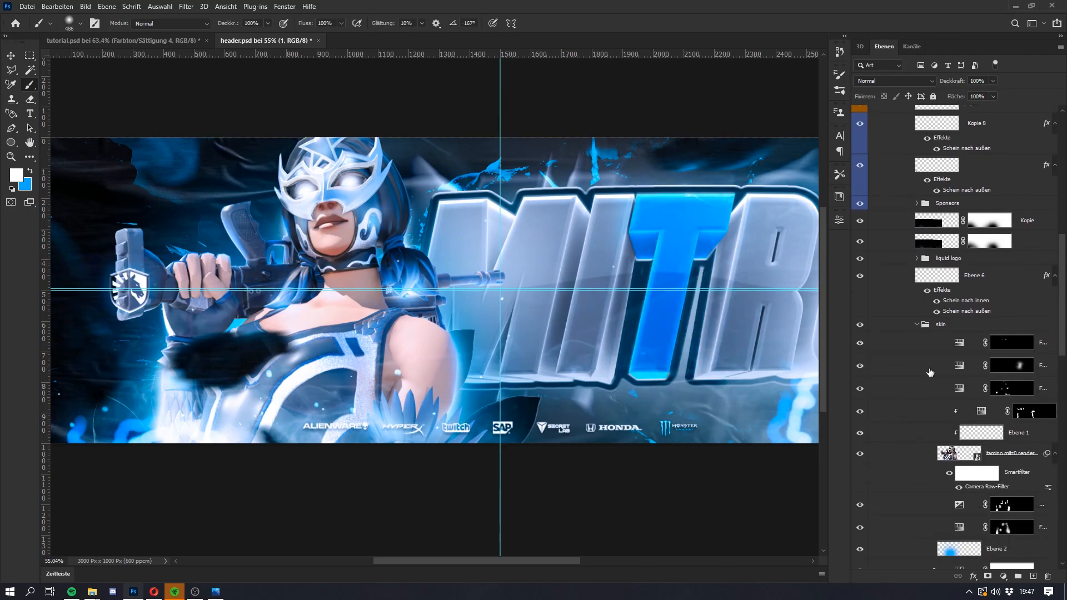
left_click(961, 368)
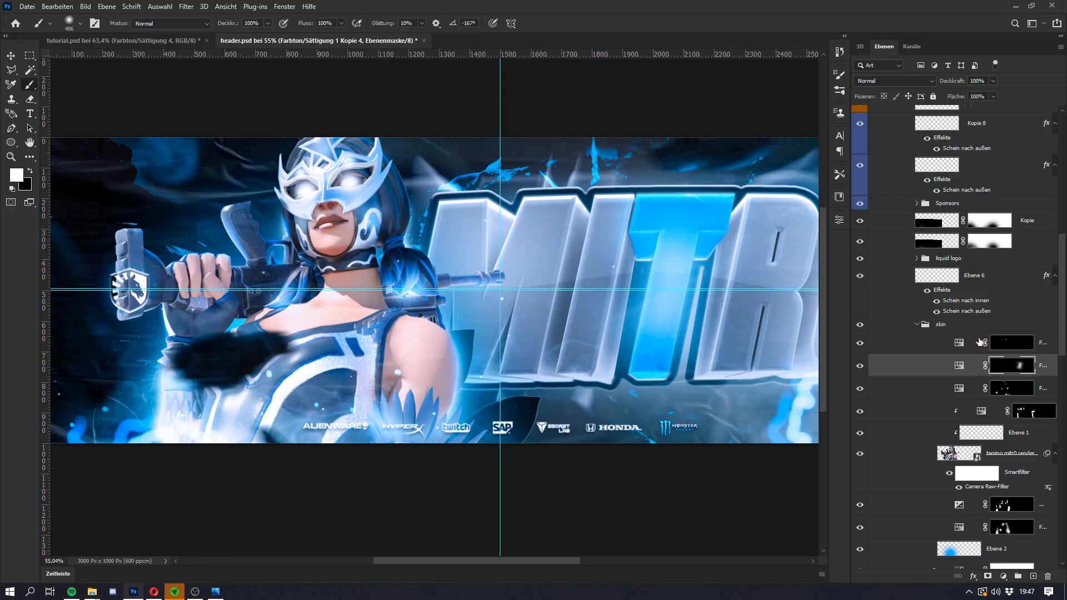
double_click(959, 365)
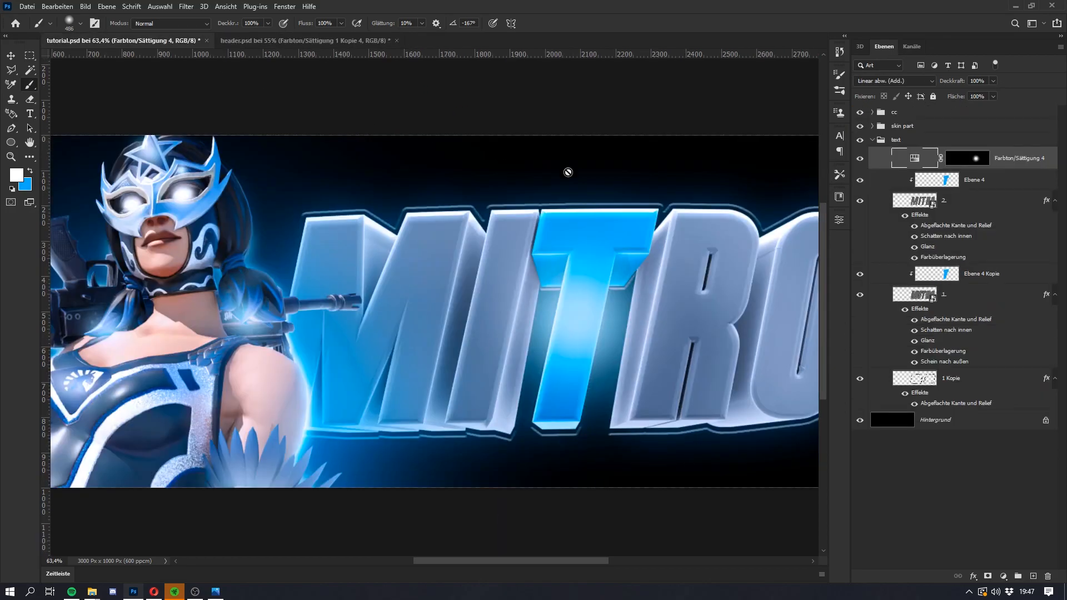
Step: Lower the lightness of the T's Hue/Saturation glow layer slightly in tutorial.psd
left_click(839, 219)
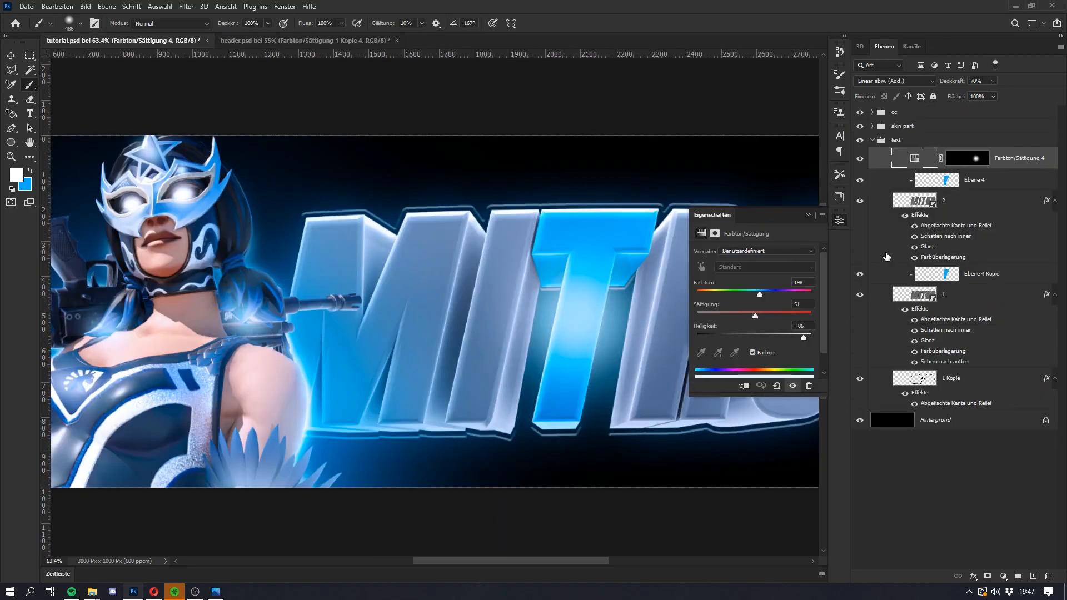
left_click_drag(803, 338, 792, 337)
left_click(808, 215)
Step: Examine the third Hue/Saturation layer of the skin group in header.psd by toggling its visibility, and review the text group's layers
left_click(307, 40)
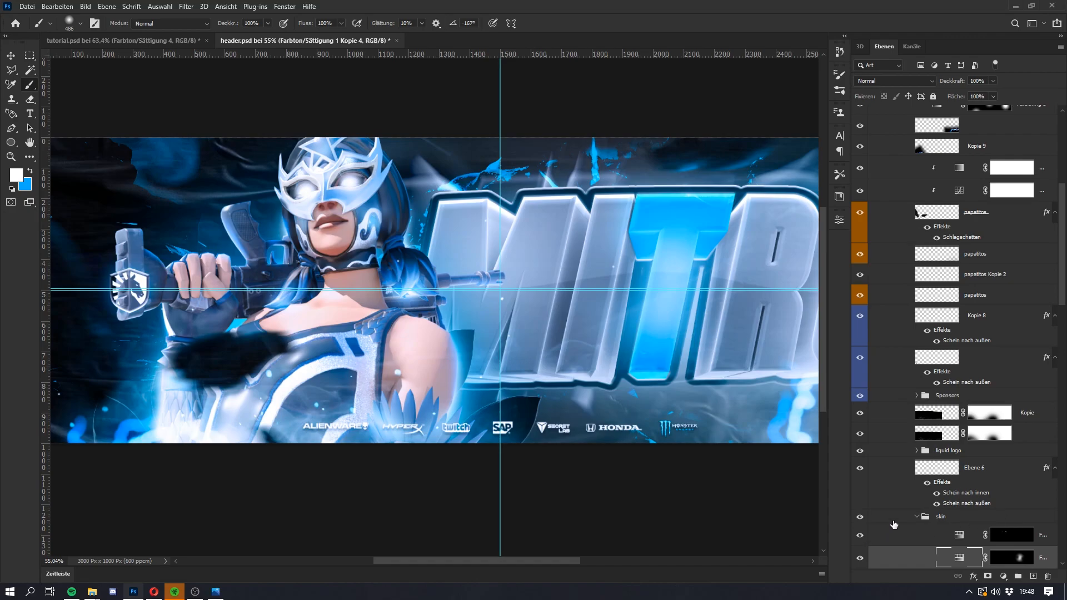
scroll(891, 528, "down", 3)
left_click(911, 439)
left_click(859, 437)
left_click(860, 437)
left_click(860, 437)
left_click(860, 437)
left_click(860, 437)
scroll(892, 392, "down", 3)
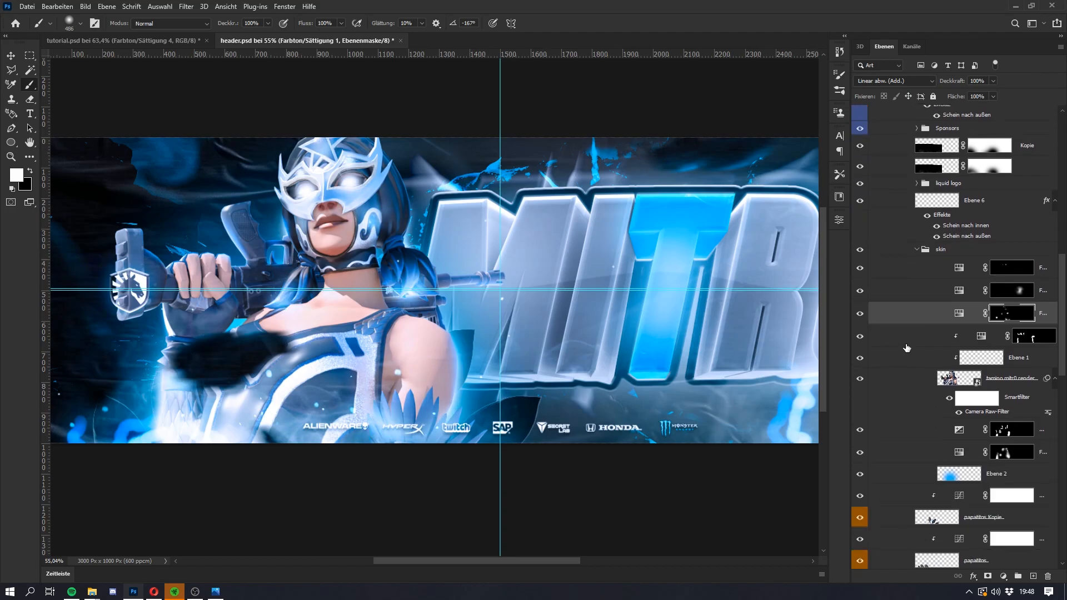
scroll(907, 348, "down", 10)
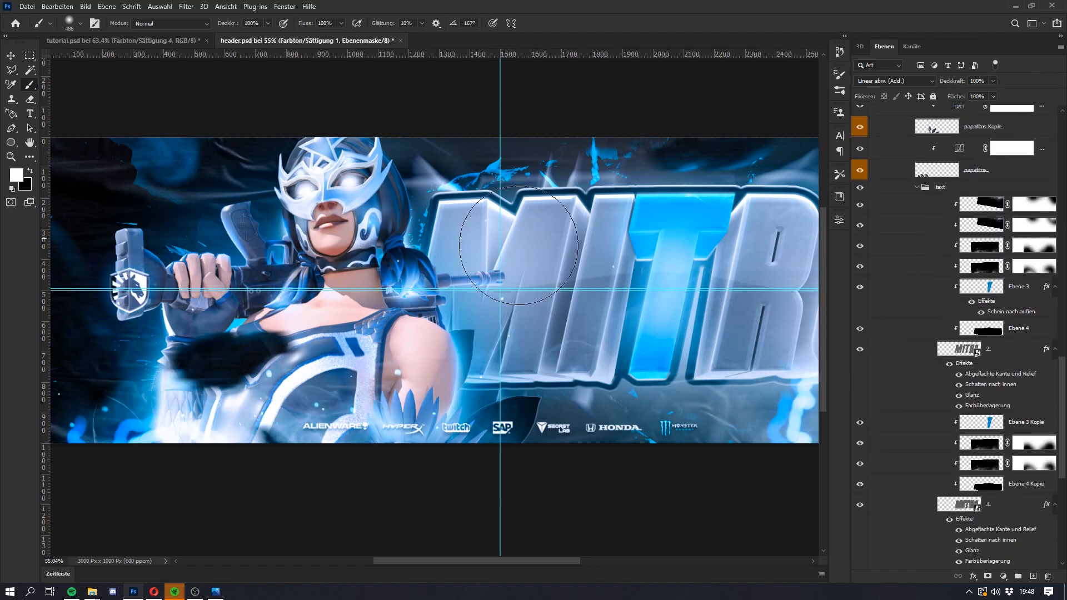
Step: Copy the two masked smoke layers from header.psd into tutorial.psd, clipped to the front MITRO lettering beneath the Farbton/Sättigung 4 layer
scroll(927, 352, "down", 3)
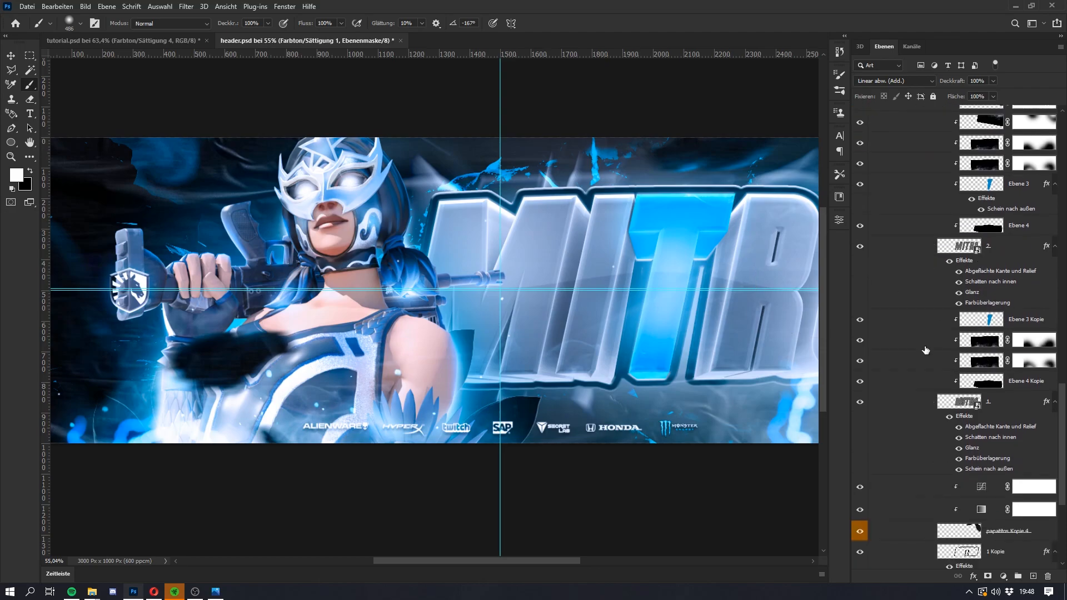
left_click(926, 343)
left_click(927, 364, "shift")
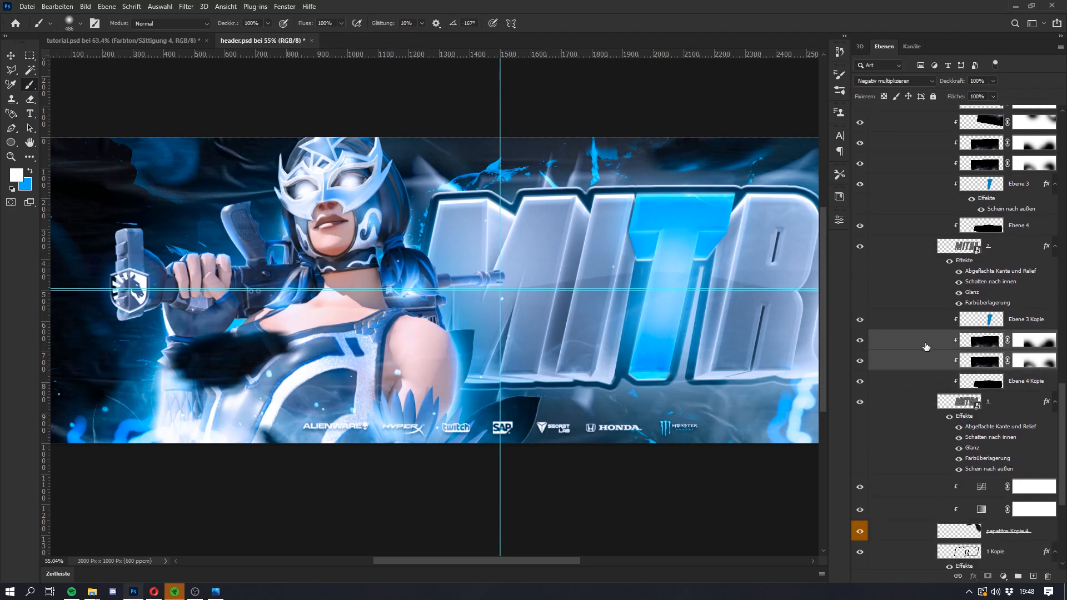
left_click(122, 41)
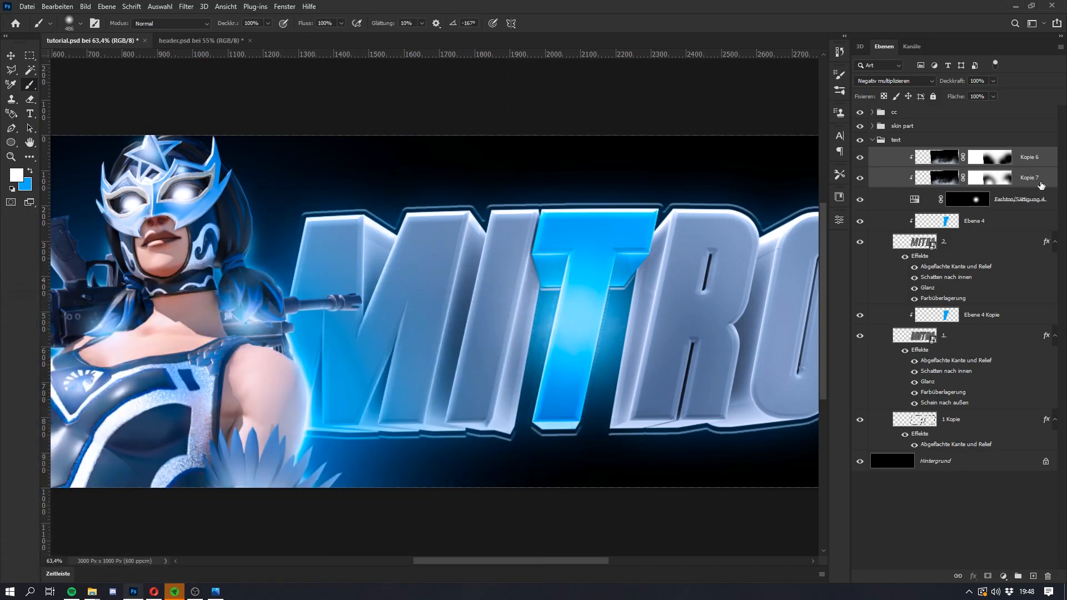
left_click_drag(1043, 185, 1028, 208)
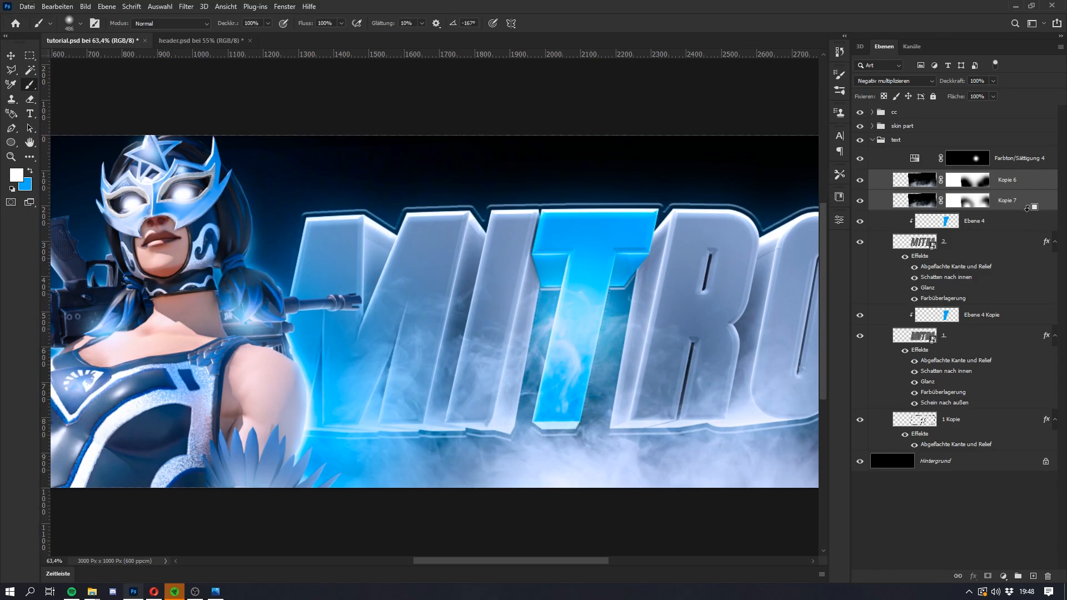
left_click(1028, 209, "alt")
left_click(1033, 189, "alt")
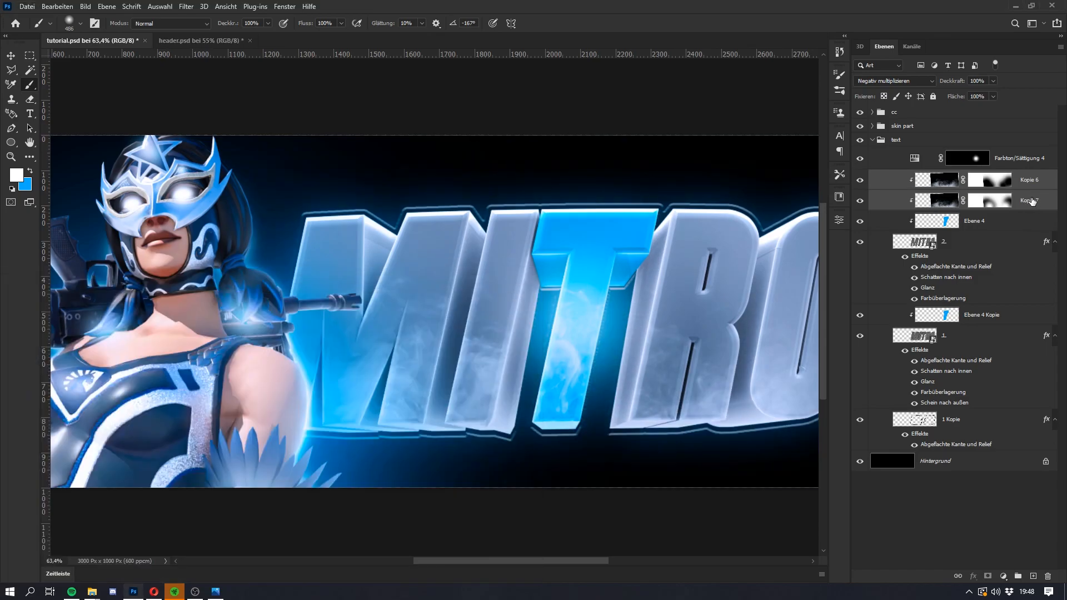
Step: Move the Kopie 7 smoke texture over the lower part of the M, I and T letters
left_click(1032, 202)
key("ctrl+t")
left_click_drag(615, 388, 422, 439)
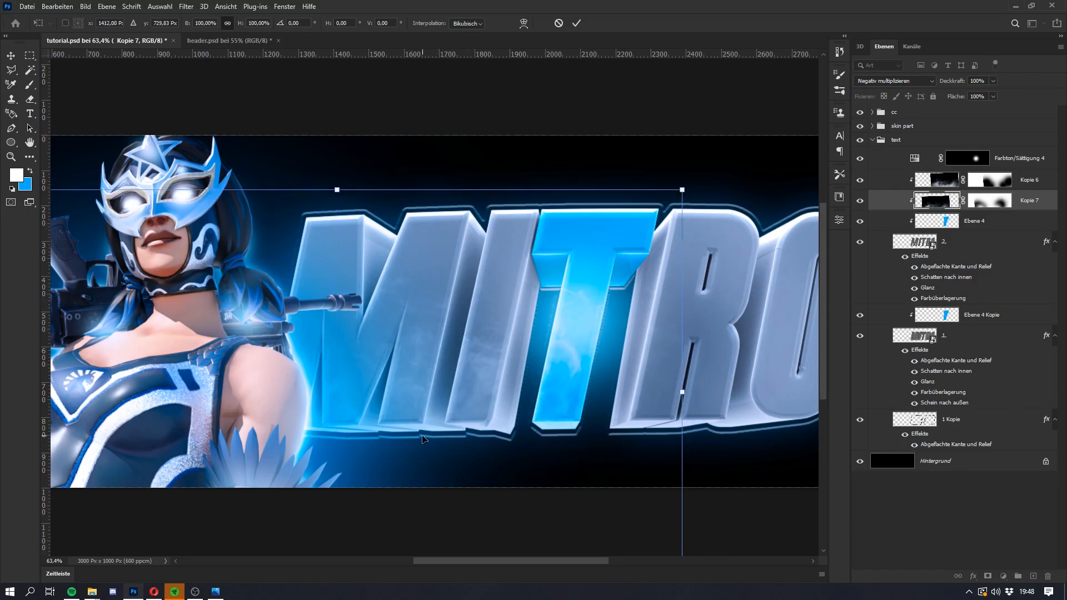
key("Return")
Step: Rotate the Kopie 6 smoke texture by 180° and position it over the R and O letters
left_click(1025, 189)
key("ctrl+t")
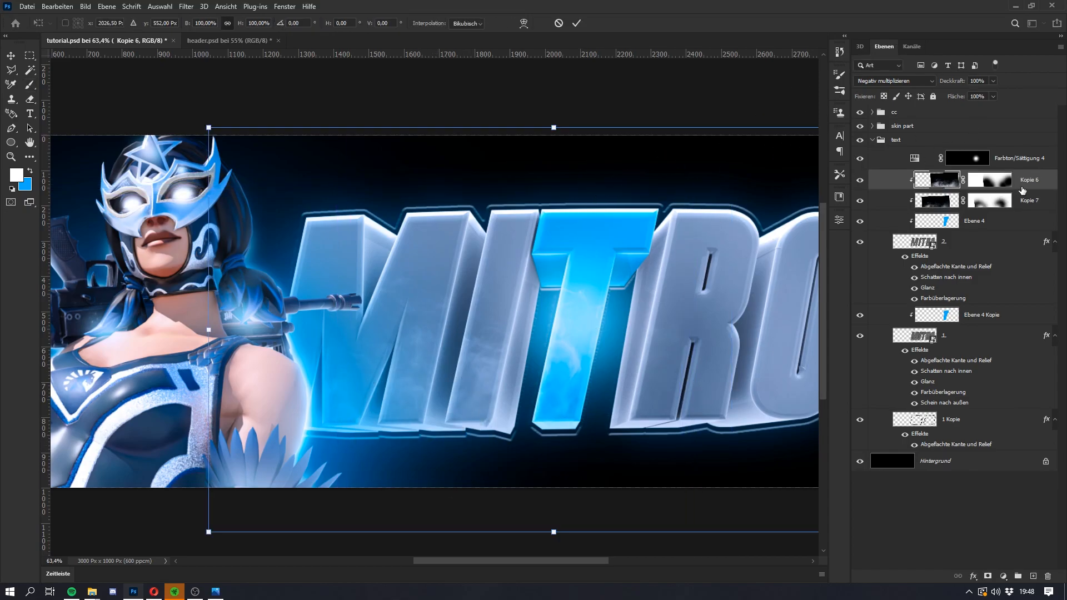
left_click_drag(615, 365, 792, 431)
scroll(653, 365, "down", 1)
key("super")
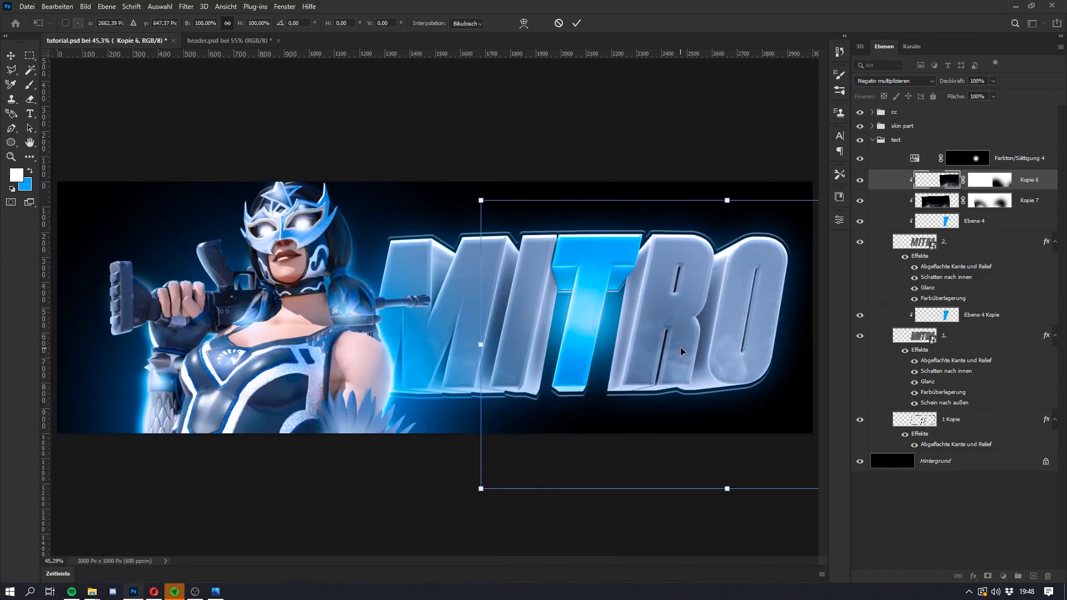
right_click(681, 349)
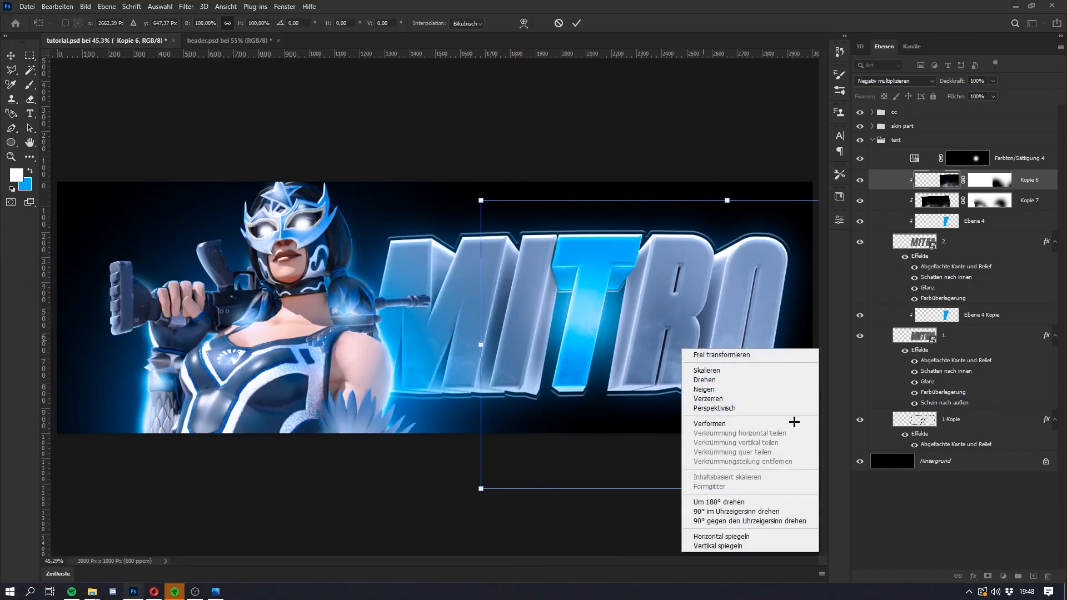
left_click(747, 501)
mouse_move(714, 423)
left_mouse_down()
mouse_move(728, 320)
mouse_move(725, 336)
left_mouse_up()
key("Return")
key("super")
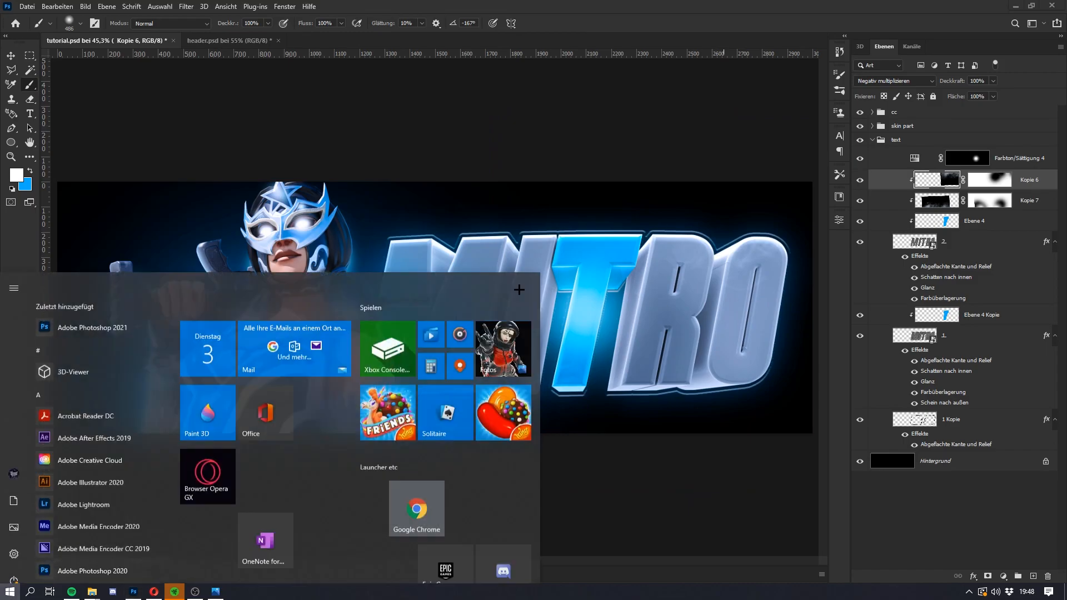
key("super")
scroll(452, 303, "down", 3)
scroll(452, 304, "up", 2)
key("super")
key("super")
scroll(452, 304, "down", 1)
scroll(451, 304, "up", 1)
key("super")
key("super")
Step: Add a colorized Hue/Saturation adjustment layer above the skin part group with saturation 12
left_click(1007, 158)
left_click(1003, 574)
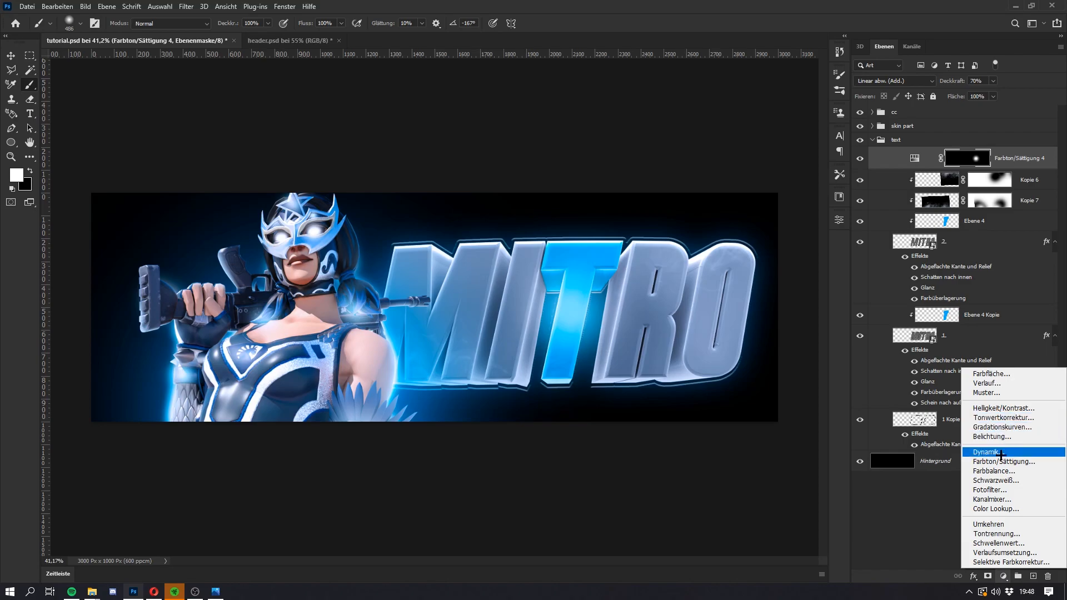
left_click(1008, 156)
left_click(920, 127)
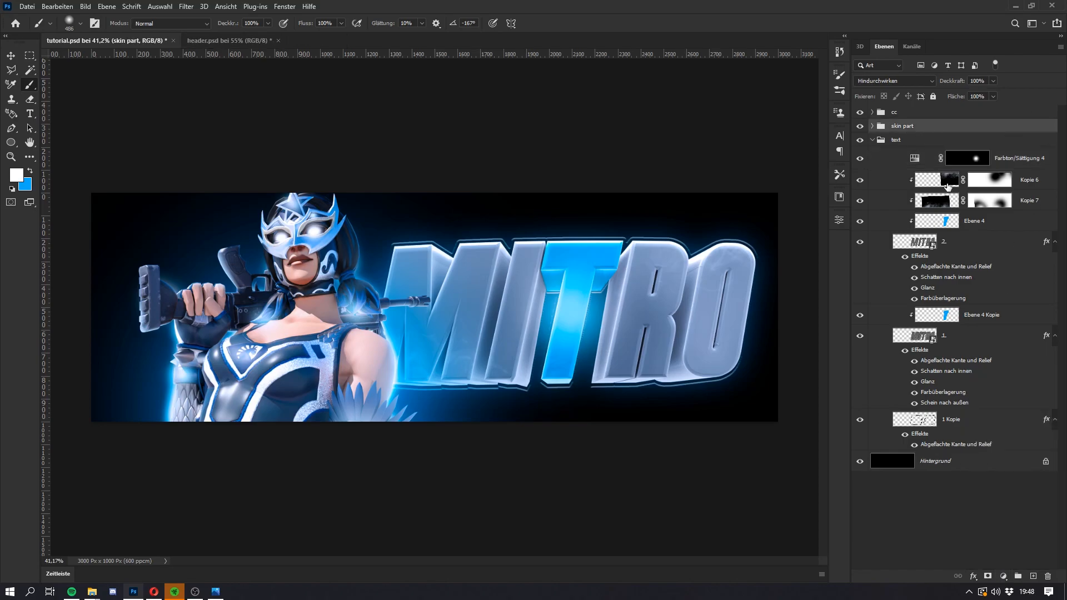
left_click(995, 577)
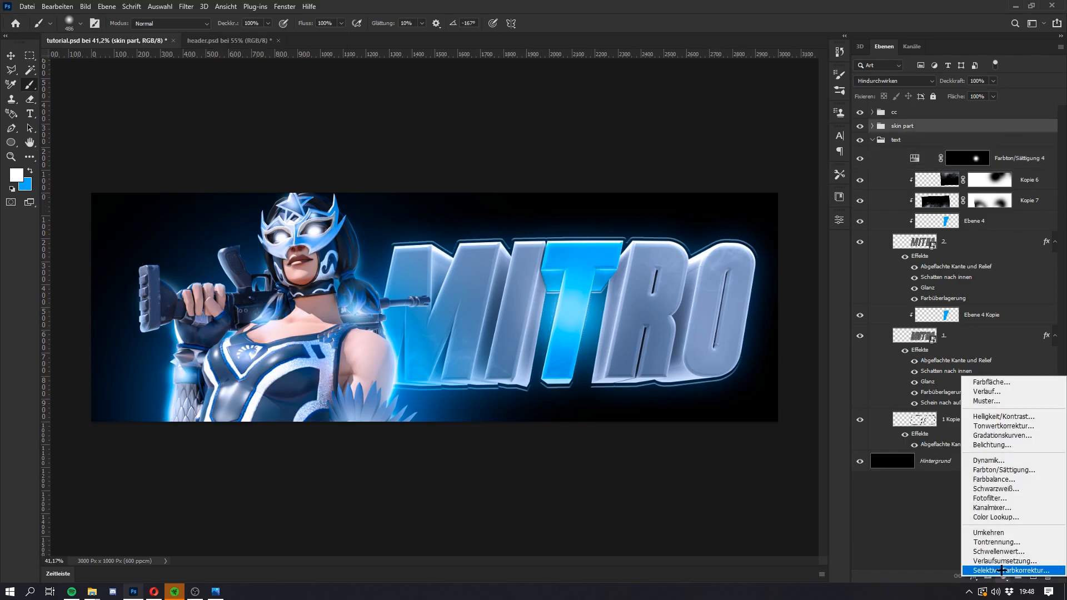
left_click(1004, 470)
left_click(766, 351)
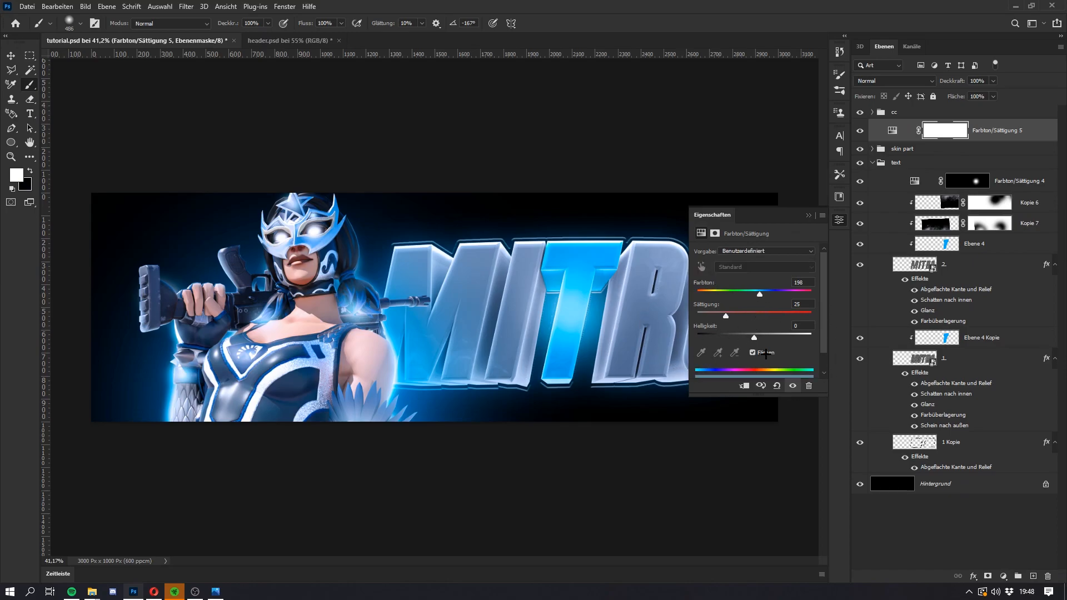
left_click_drag(725, 316, 710, 309)
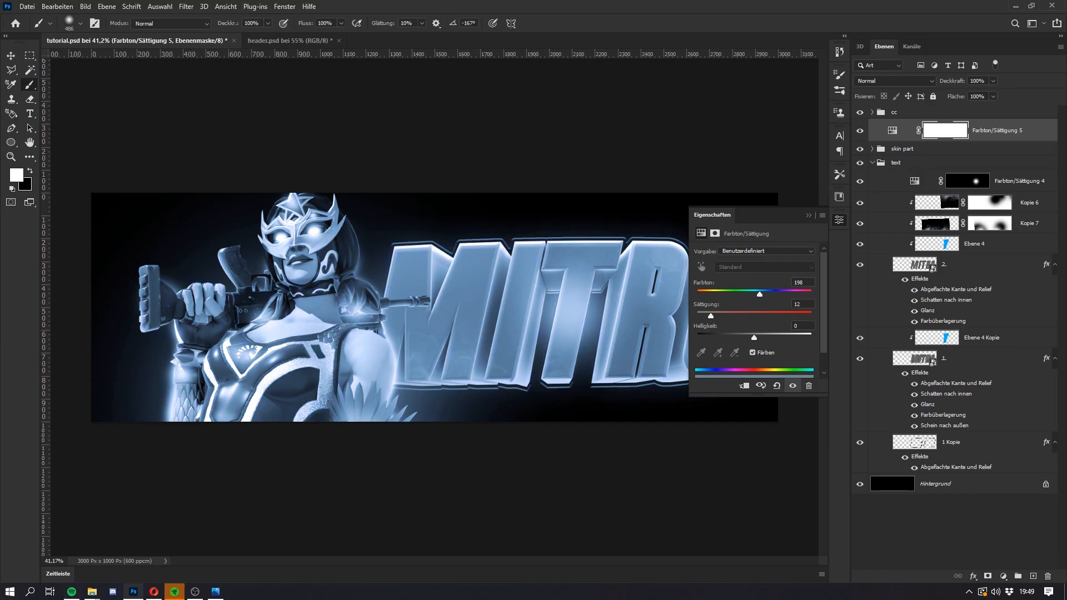
Step: Raise the lightness of the Farbton/Sättigung 5 adjustment layer to +93
left_click(154, 591)
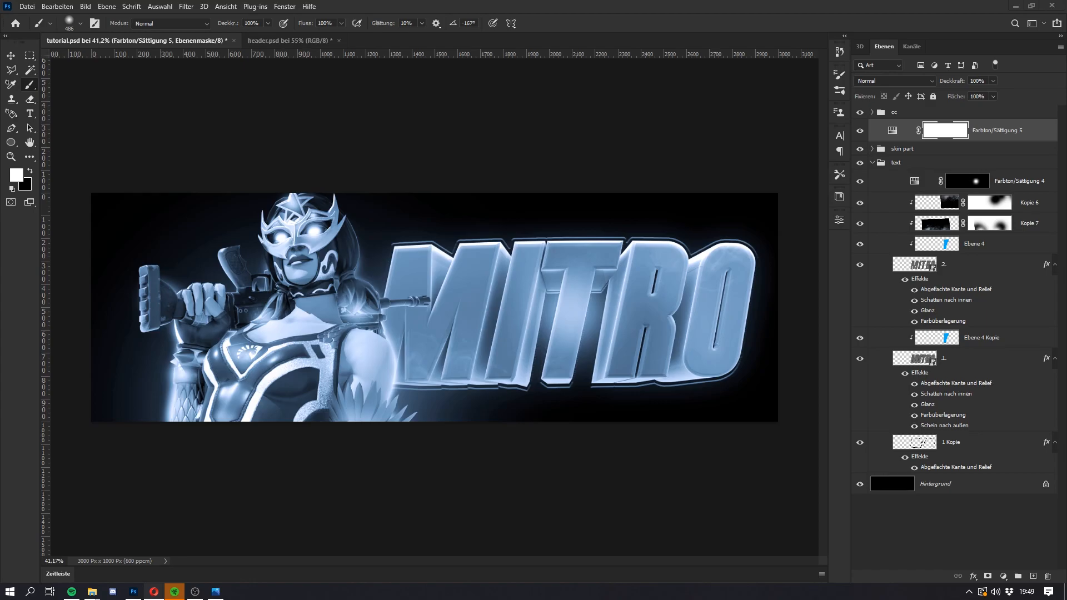
double_click(893, 133)
left_click(931, 132)
left_click(911, 132)
double_click(894, 136)
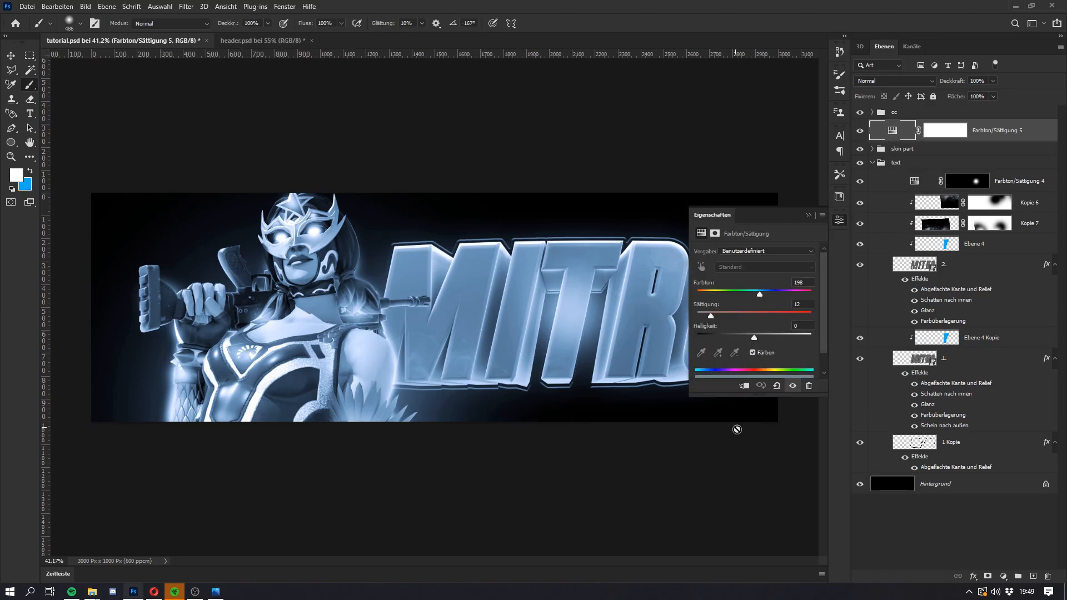
left_click_drag(801, 335, 807, 336)
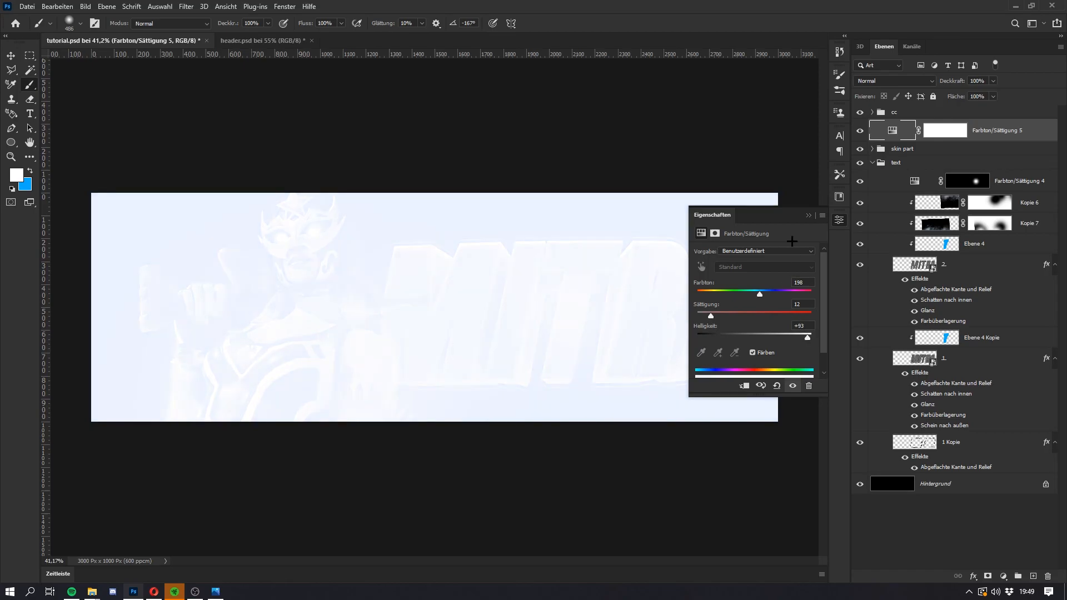
left_click(808, 215)
Step: Invert the Farbton/Sättigung 5 mask and paint large soft white light spots over the M and the O
left_click(939, 134)
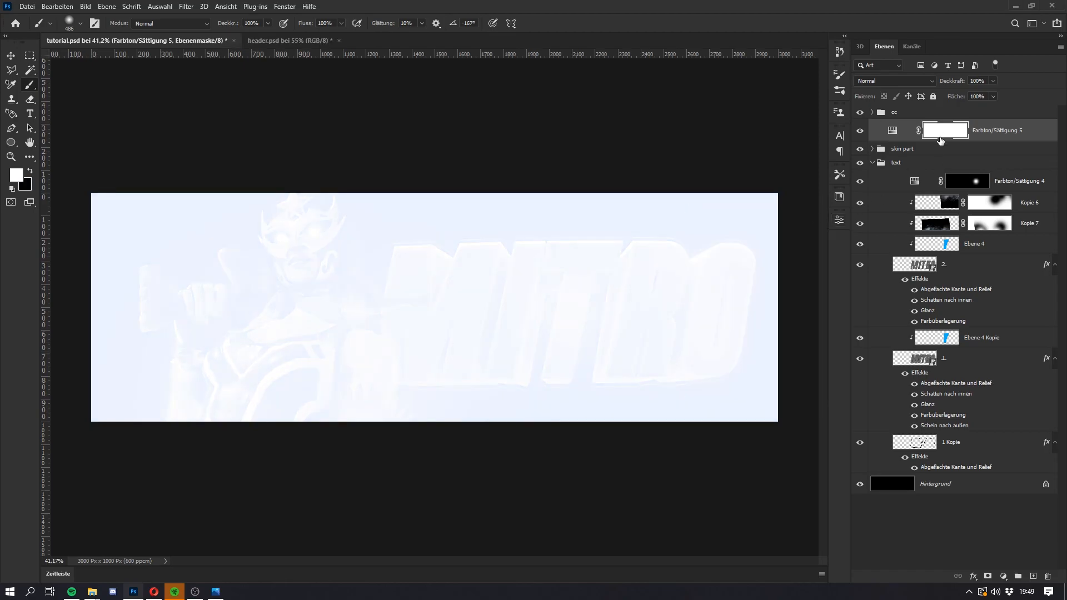
key("ctrl+i")
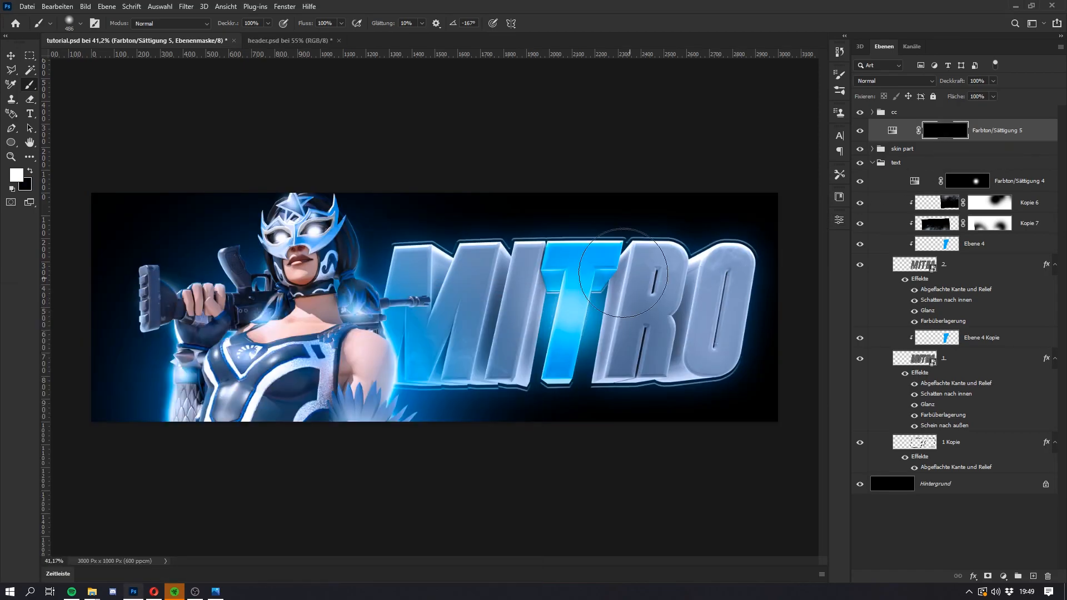
scroll(430, 291, "up", 3)
right_click(429, 293, "alt")
left_click(417, 263)
scroll(757, 308, "down", 3)
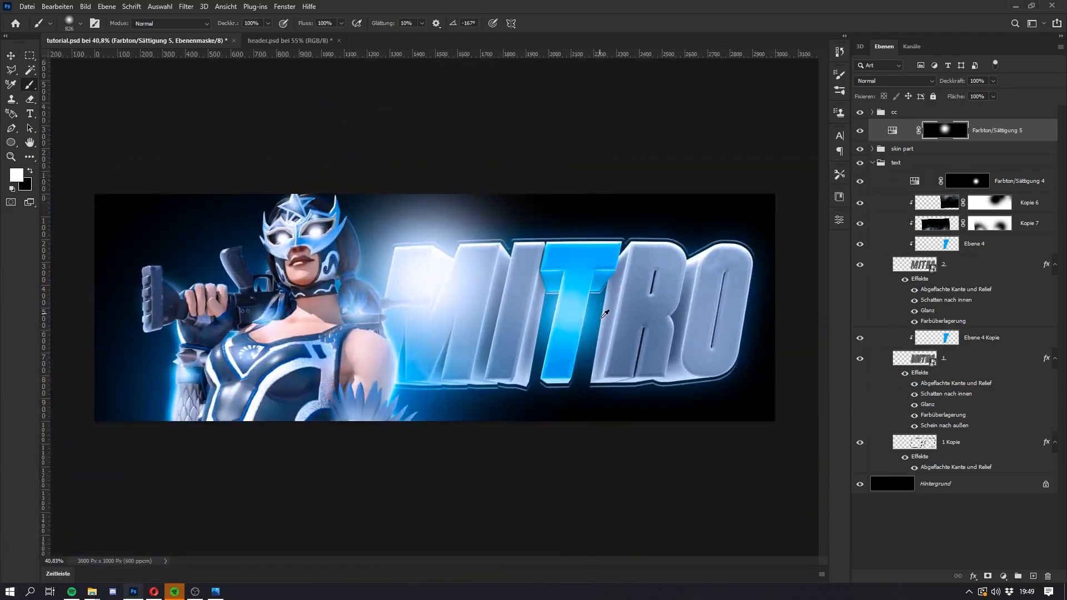
right_click(756, 319, "alt")
left_click(758, 320)
Step: Clip Farbton/Sättigung 5 to the front lettering beneath Farbton/Sättigung 4, and set its blend mode to Ineinanderkopieren
left_click_drag(1008, 129, 975, 206)
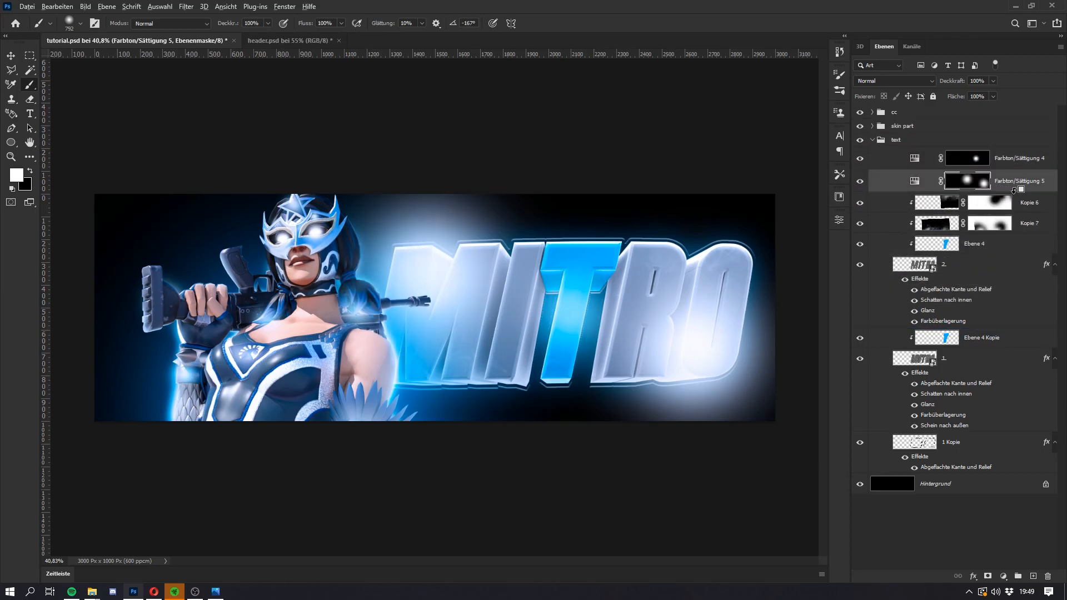
key("ctrl+alt+g")
left_click(894, 81)
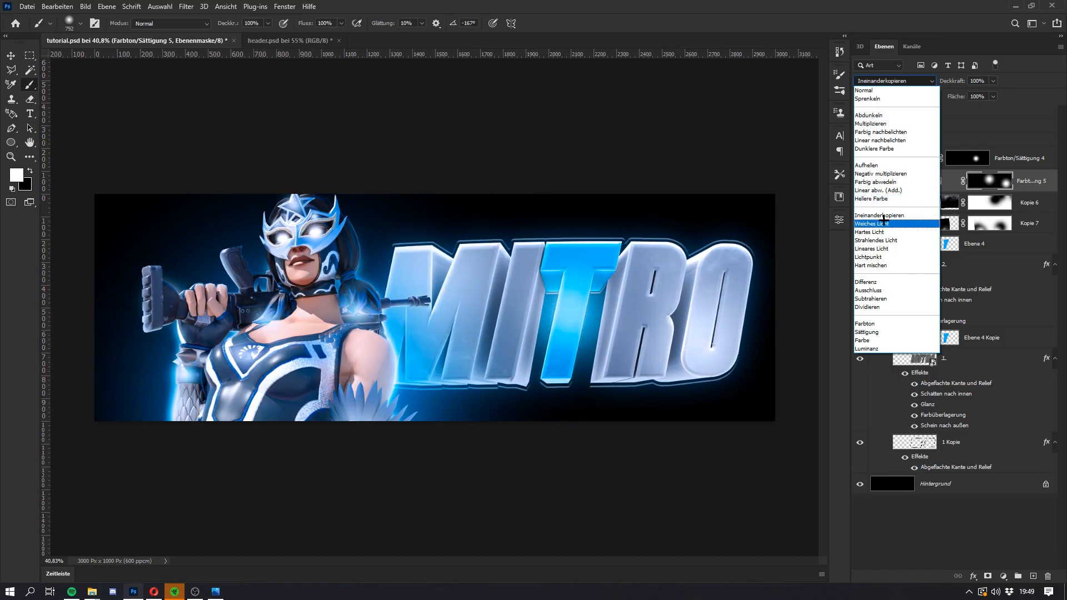
left_click(883, 215)
key("super")
key("super")
left_click(1024, 183)
left_click(861, 182)
left_click(861, 182)
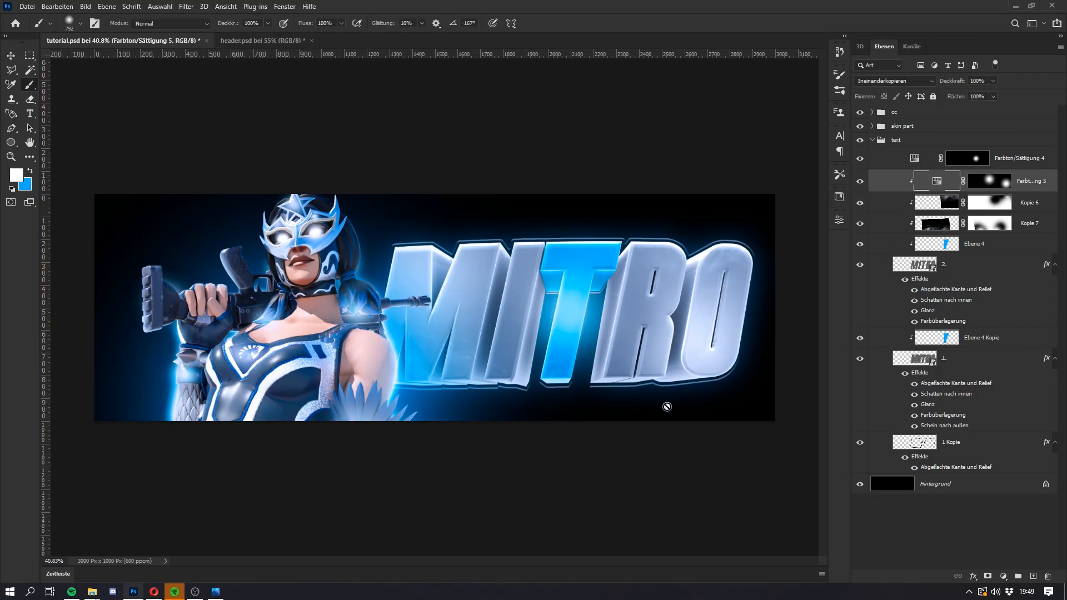
Step: Duplicate the Kopie 6 and Kopie 7 smoke layers below Ebene 4 Kopie, clipped to the back MITRO lettering
left_click(986, 339)
left_click(1028, 222)
left_click(1029, 206, "shift")
left_click_drag(1025, 214, 963, 355)
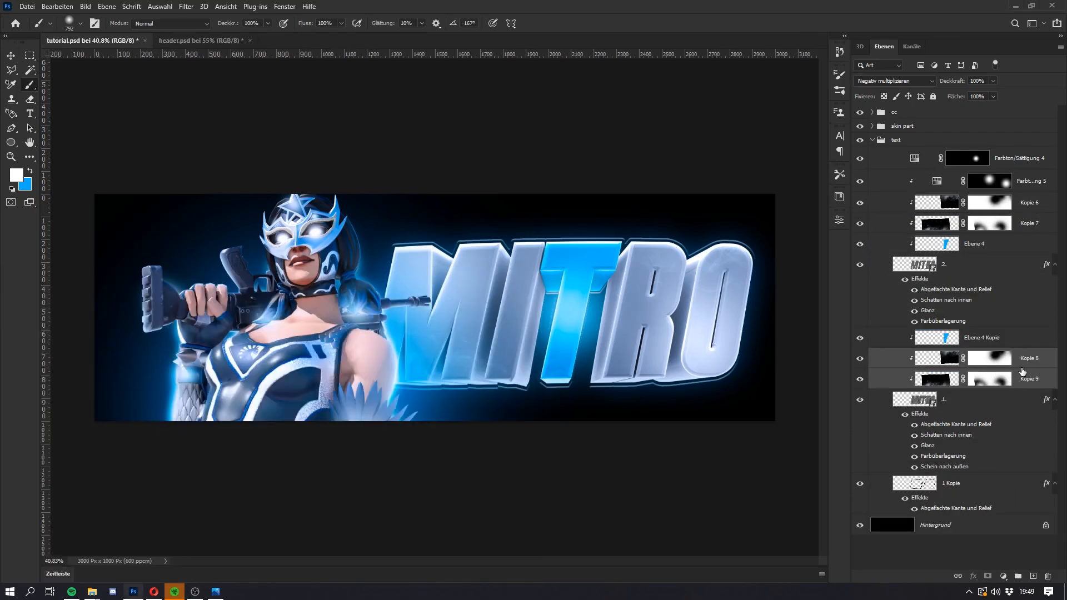
left_click(1017, 358)
Step: Duplicate Farbton/Sättigung 5 below Ebene 4 Kopie, clipped to the back lettering, and set the copy's opacity to 30%
left_click_drag(1029, 181, 984, 349)
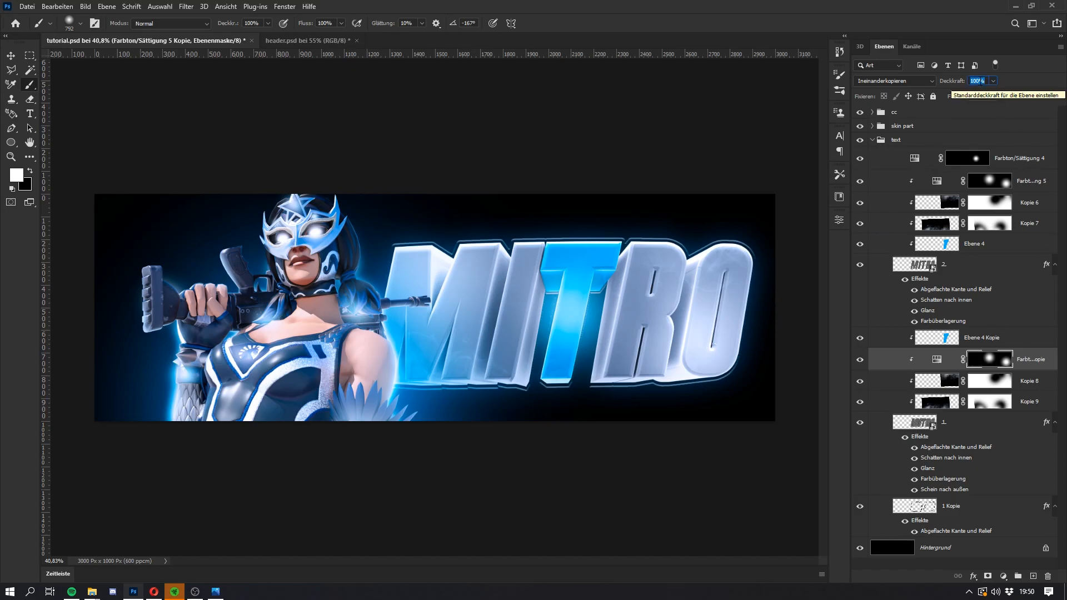
type("30")
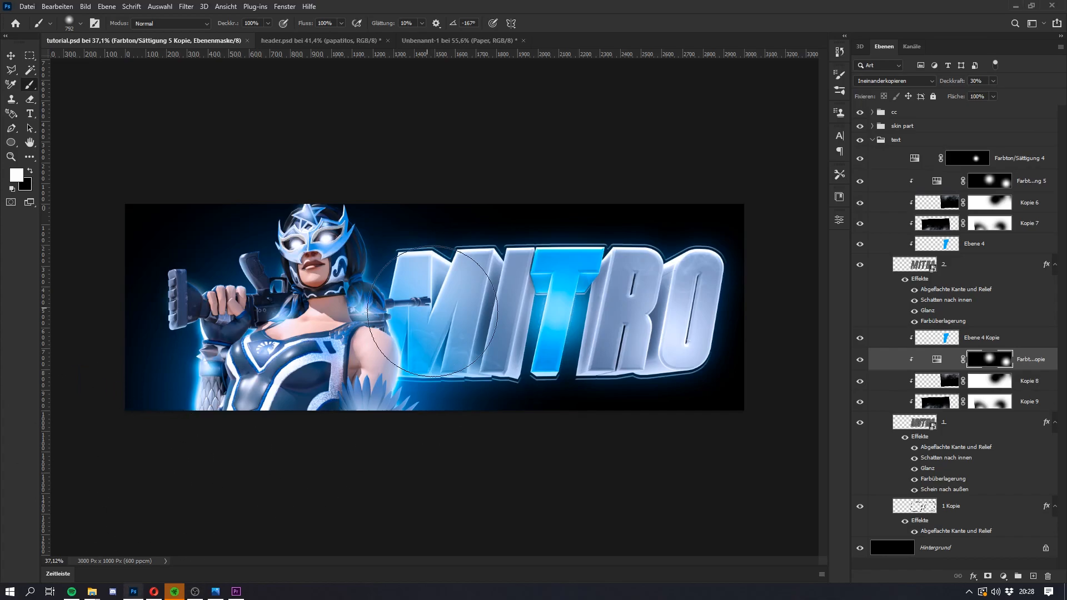
left_click(945, 362)
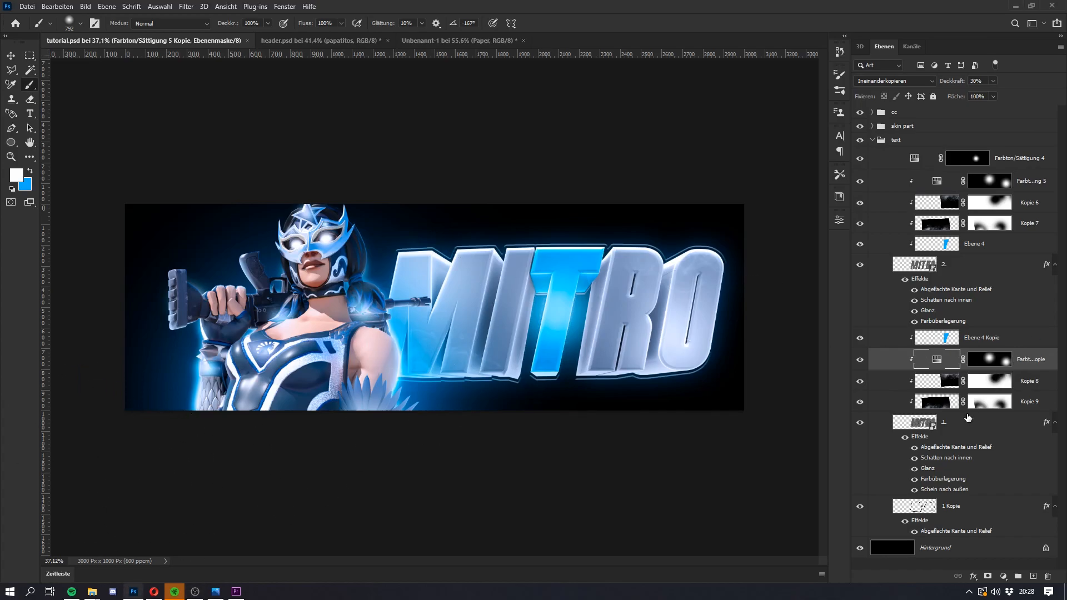
Step: Add a new layer named shit above Farbton/Sättigung 5, clipped to the front lettering
left_click(1037, 181)
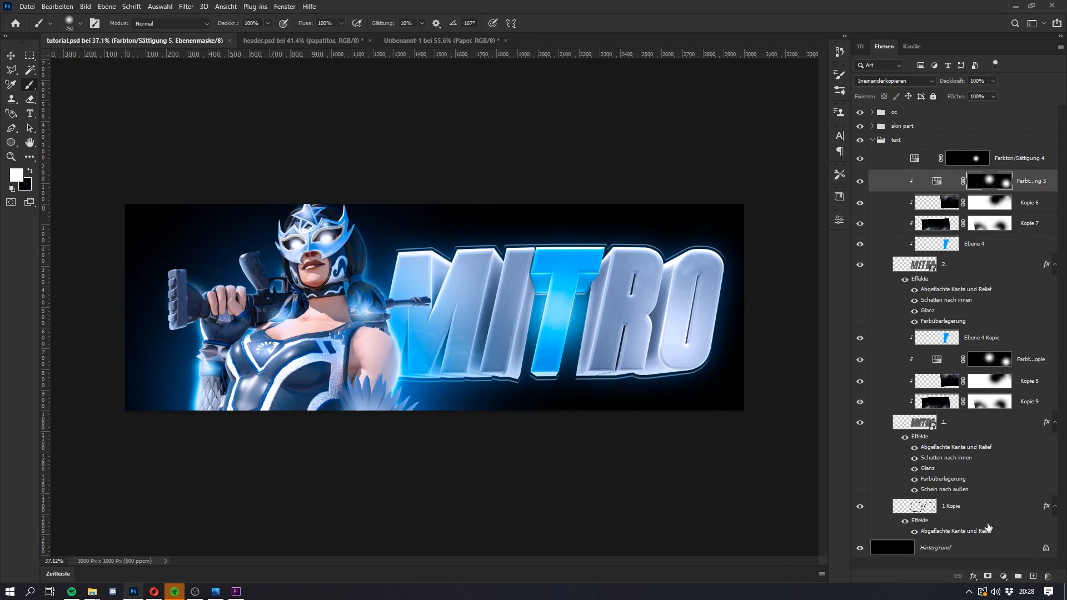
key("ctrl+shift+n")
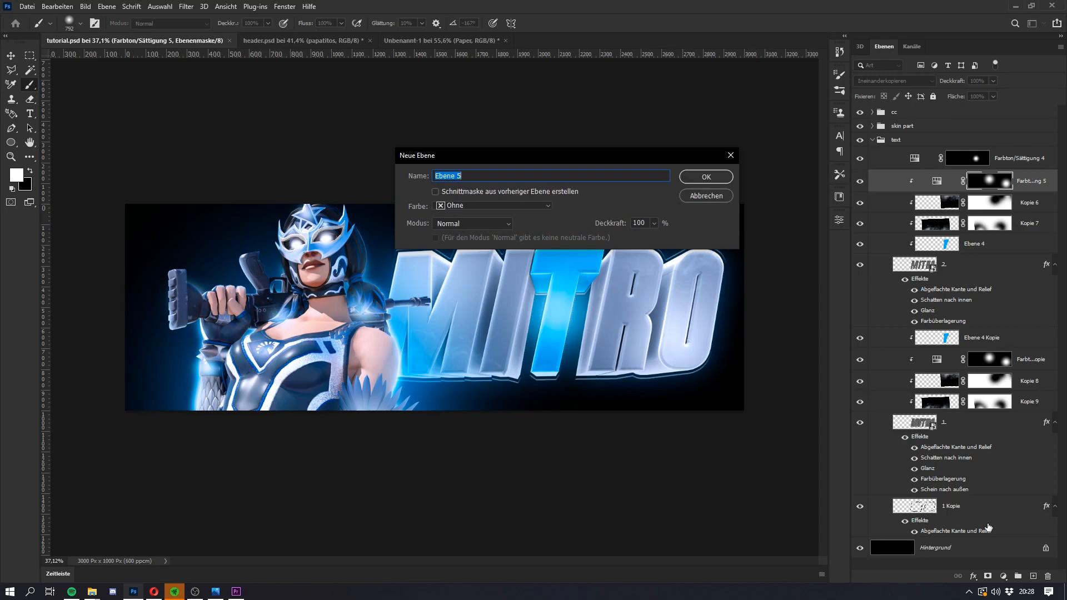
key("BackSpace")
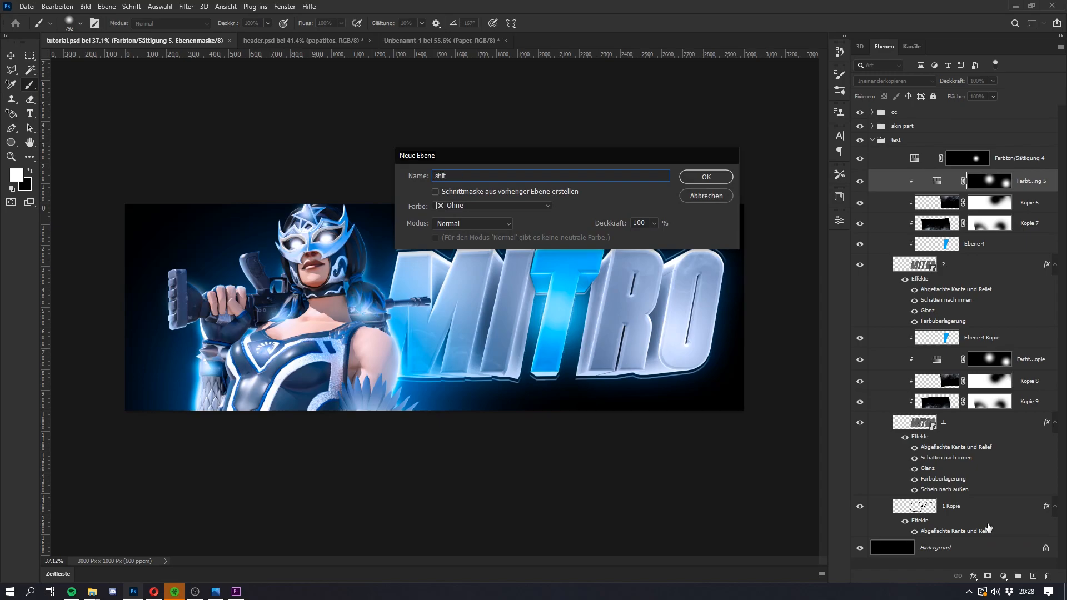
key("Return")
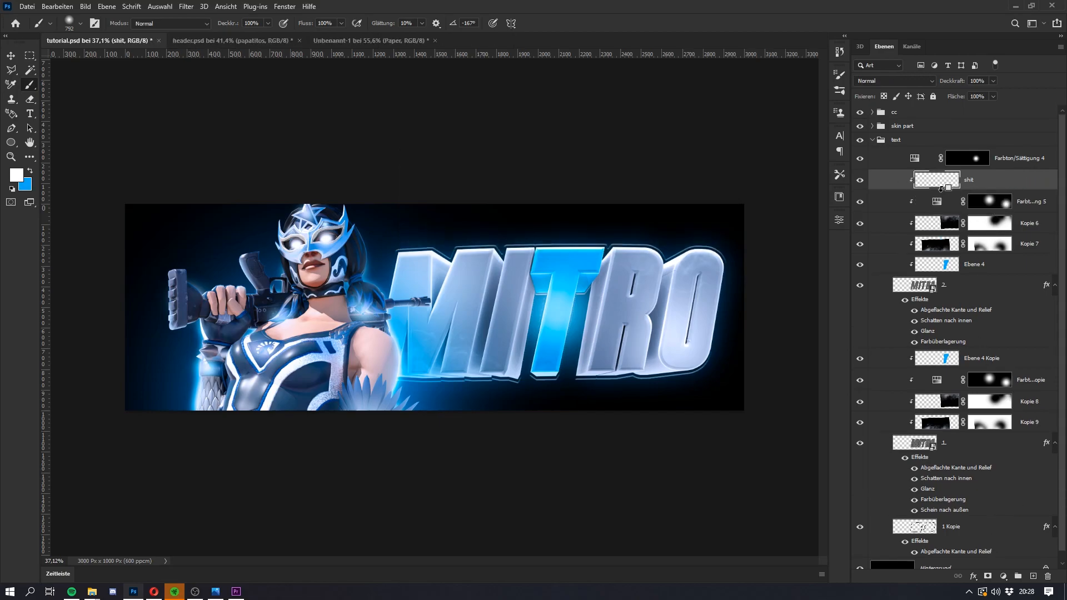
Step: Start a pen path with a straight horizontal segment from the character's shoulder across the MITRO lettering to the canvas's far edge
key("p")
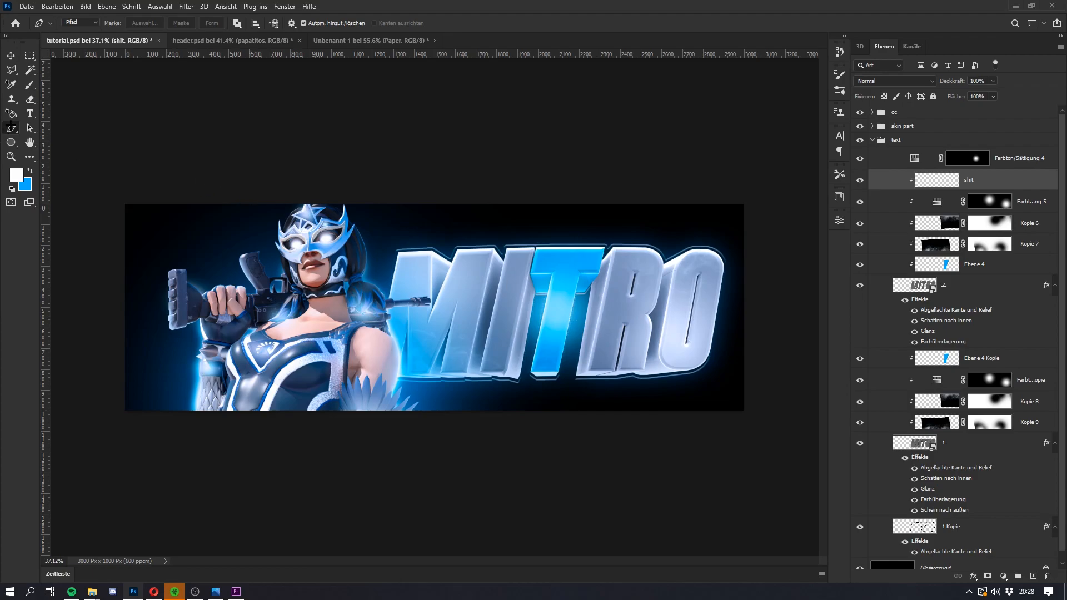
right_click(11, 123)
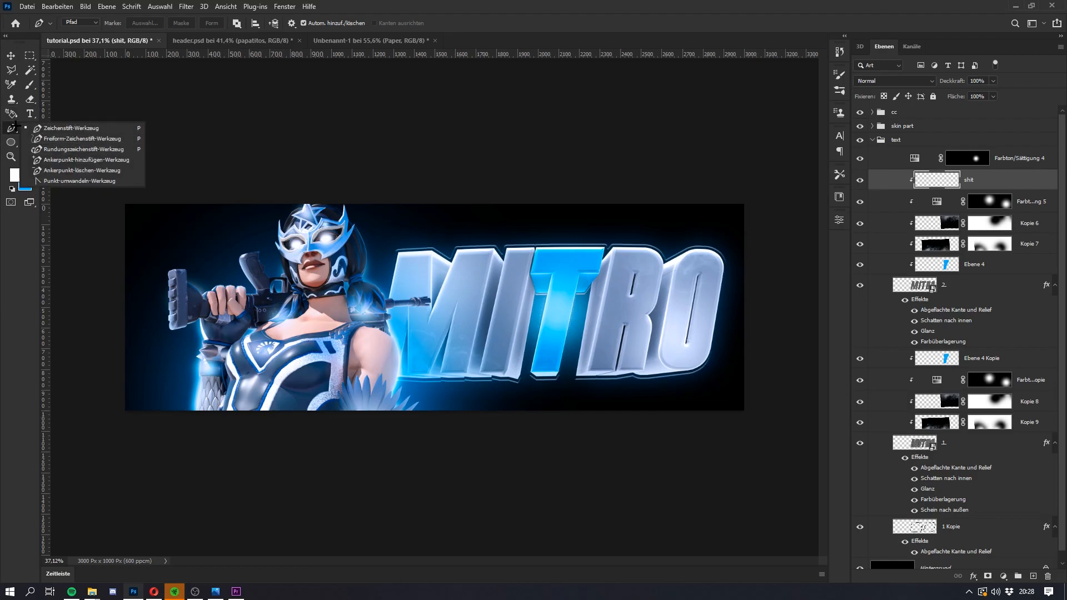
left_click(944, 186)
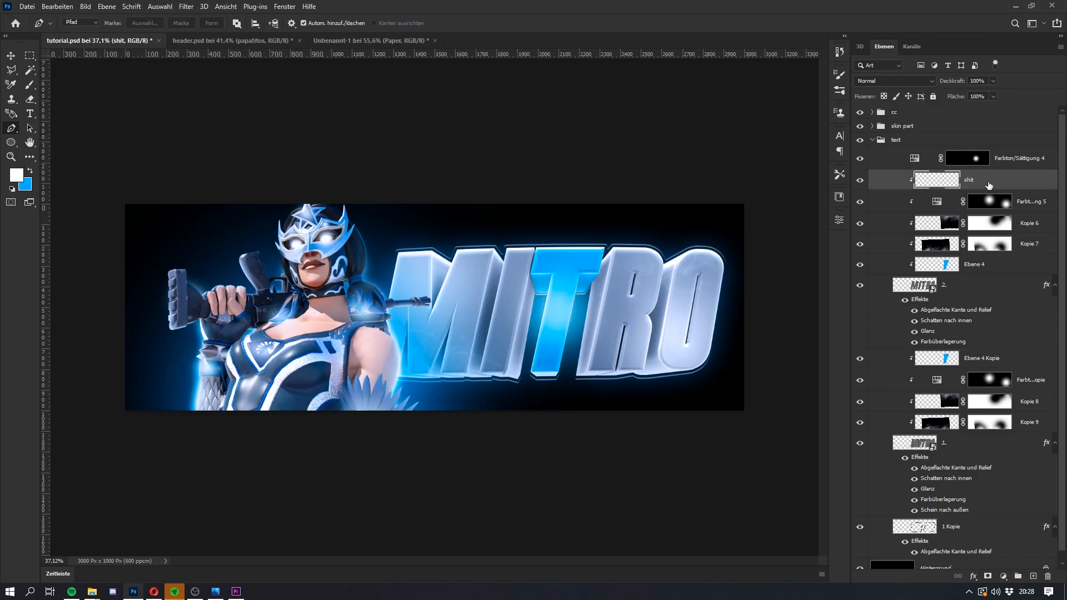
left_click(365, 307)
left_click(746, 307)
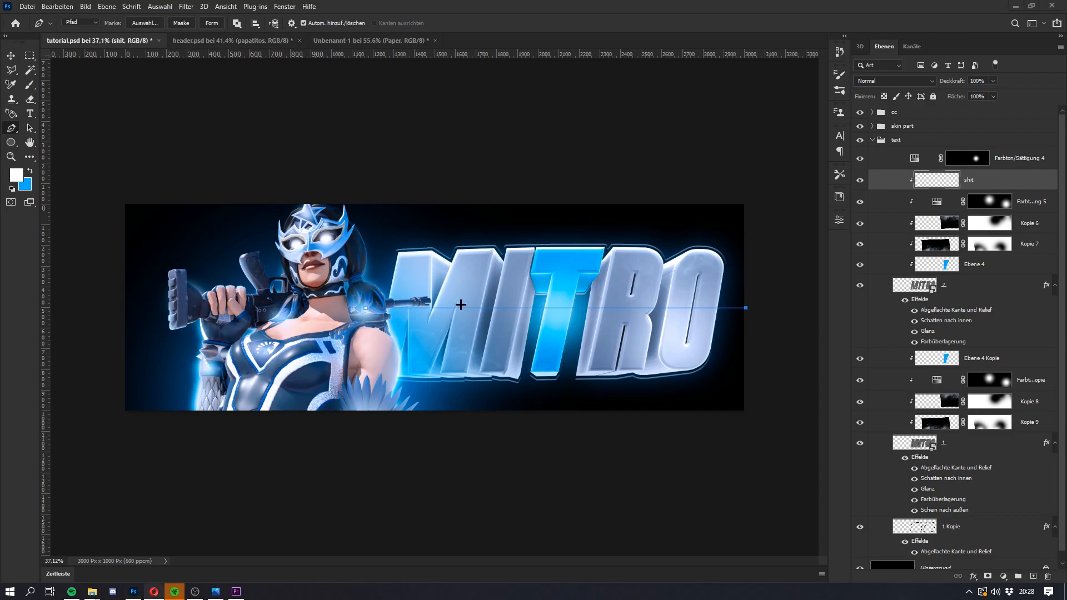
left_click_drag(465, 308, 464, 326)
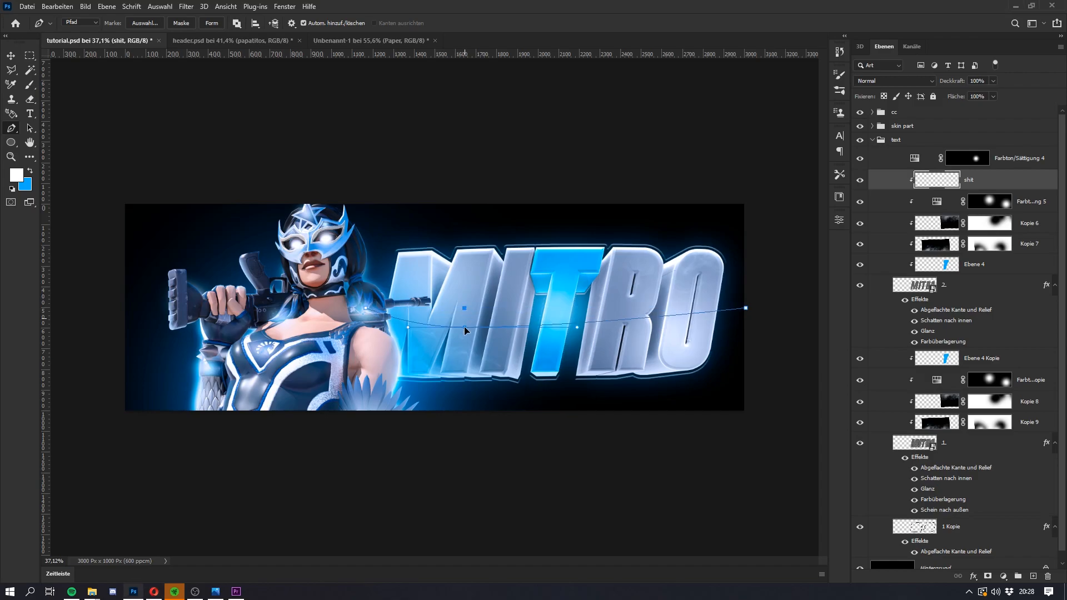
left_click_drag(632, 319, 632, 332)
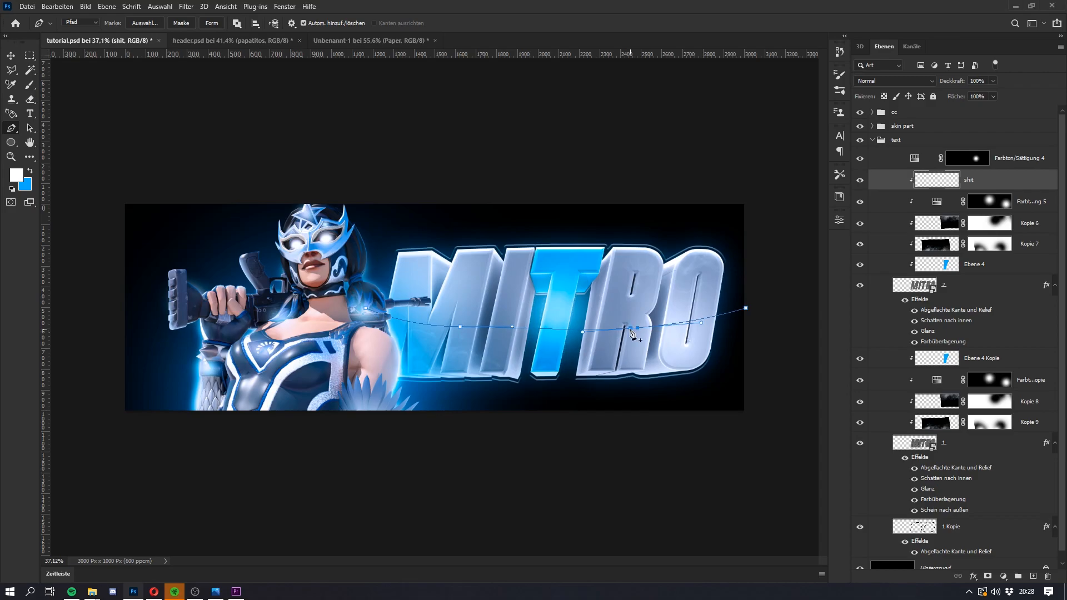
key("ctrl+z")
key("ctrl+z")
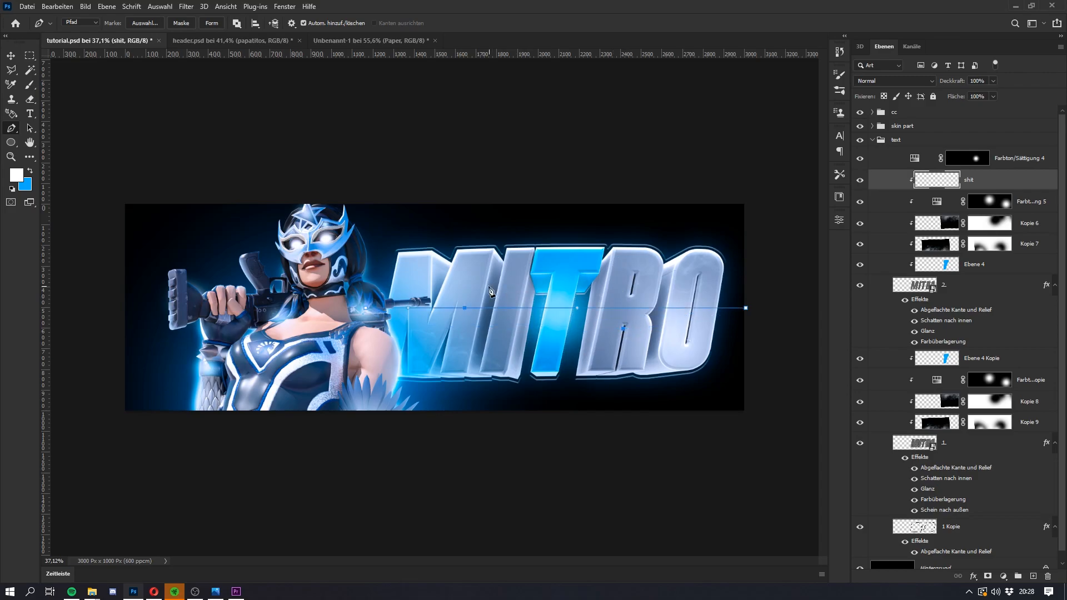
left_click_drag(554, 308, 554, 289)
key("ctrl+z")
key("ctrl+z")
Step: Bend the path into a wave that peaks over the letter T and dips over the I and the R
left_click_drag(555, 308, 556, 284)
left_click(484, 288)
left_click_drag(485, 288, 486, 310)
left_click(626, 288)
left_click_drag(625, 288, 622, 310)
Step: Continue the path in a loop around the lower half of the lettering and below the canvas, and close it at its starting point
left_click_drag(737, 397, 732, 406)
left_click_drag(671, 444, 564, 469)
left_click_drag(457, 469, 346, 453)
left_click_drag(327, 429, 310, 397)
left_click_drag(319, 357, 324, 346)
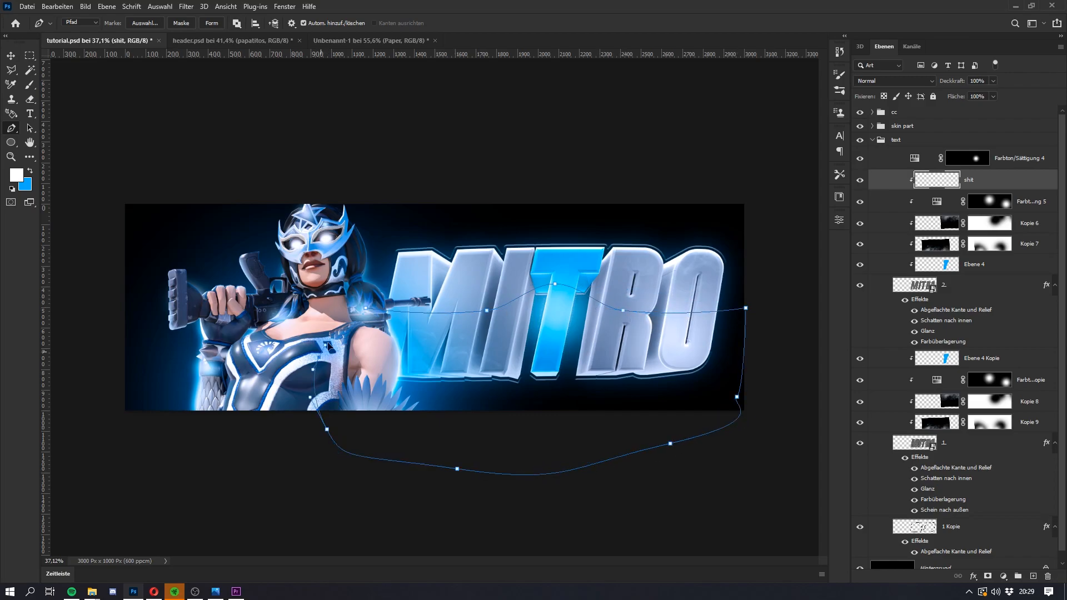
left_click(365, 307)
Step: Fill the path's area on the shit layer with white through a 1-pixel feathered selection, deselect, and invert the fill to black
right_click(435, 92)
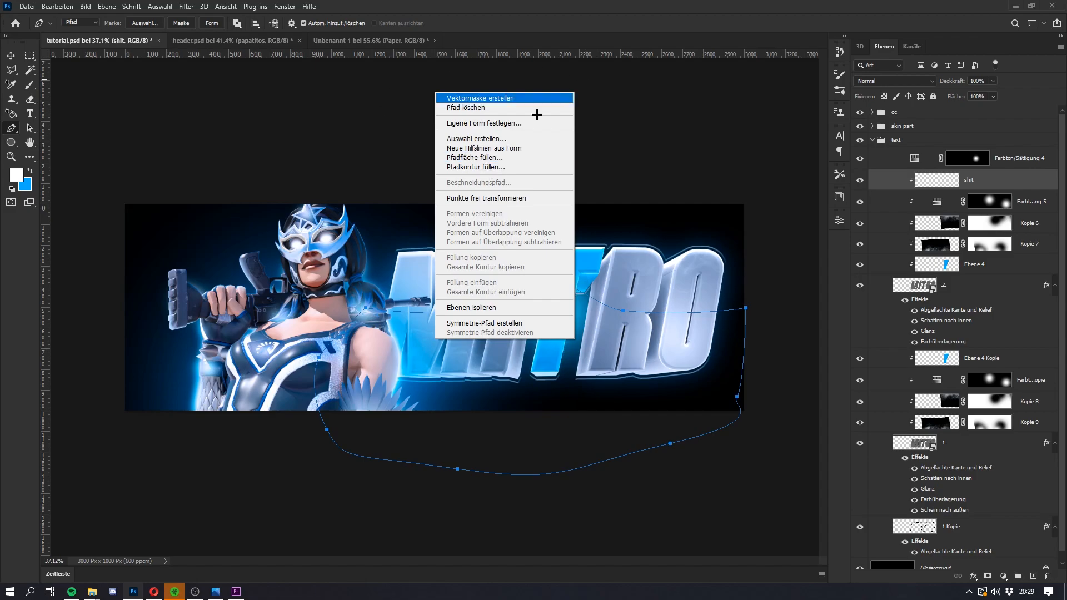
left_click(489, 138)
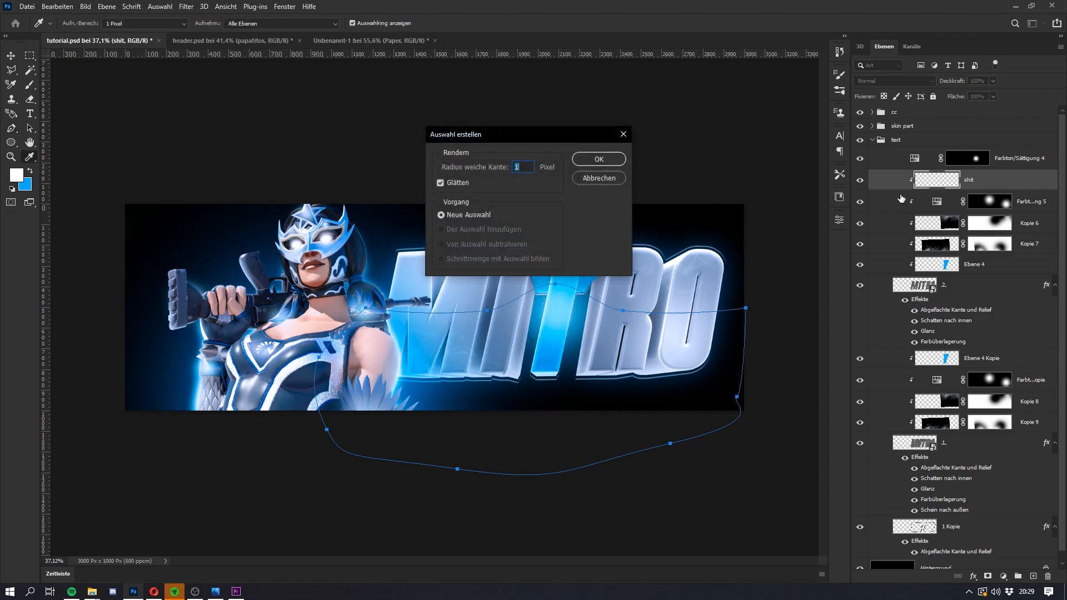
left_click(599, 159)
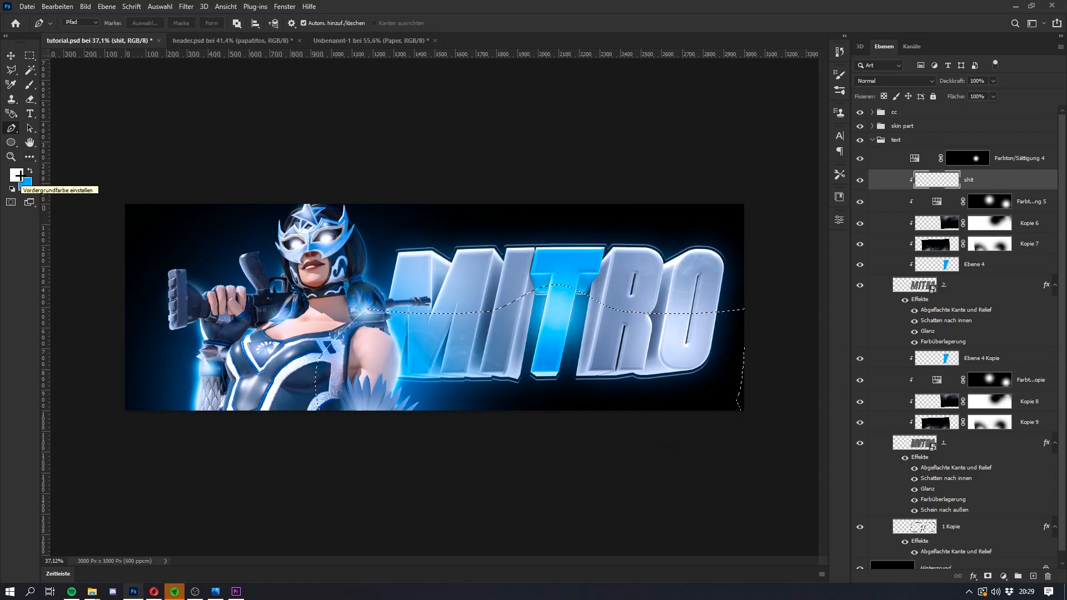
key("alt+BackSpace")
key("ctrl+d")
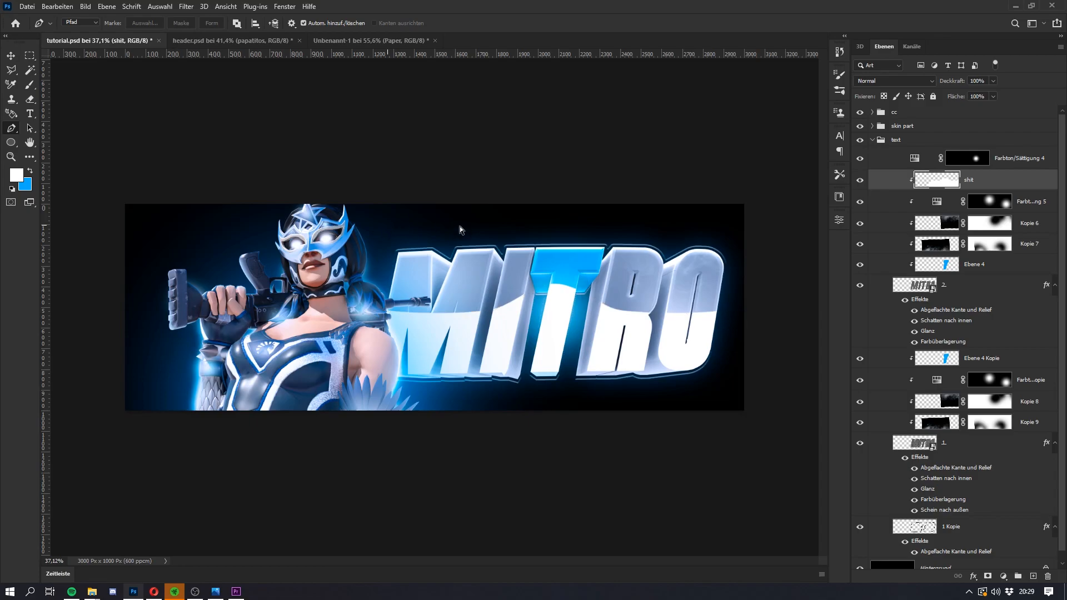
key("ctrl+i")
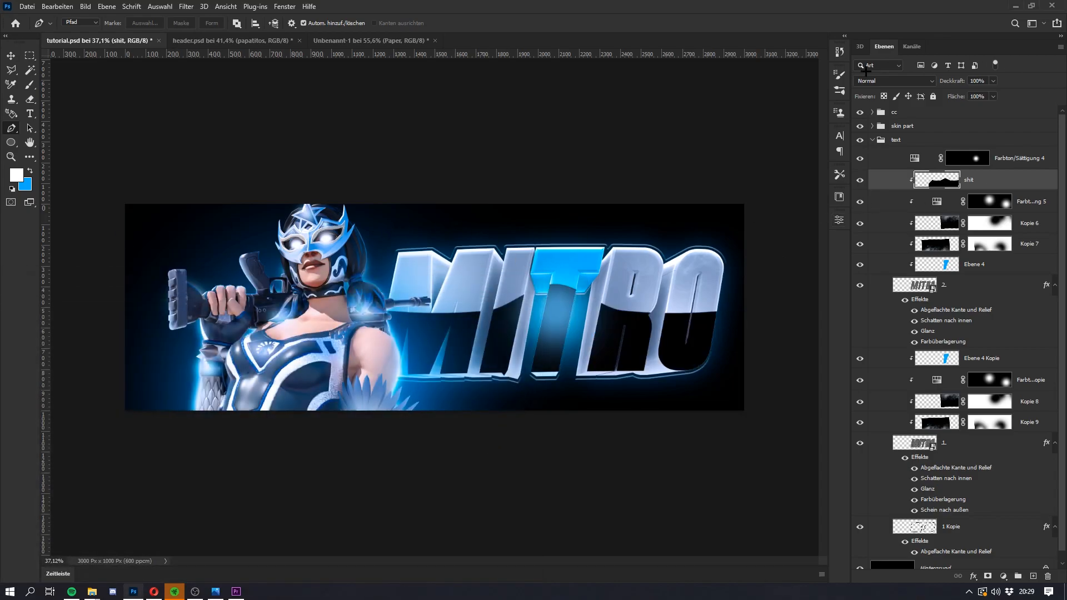
Step: Set the shit layer's blend mode to Ineinanderkopieren and its opacity to 30%
left_click(884, 80)
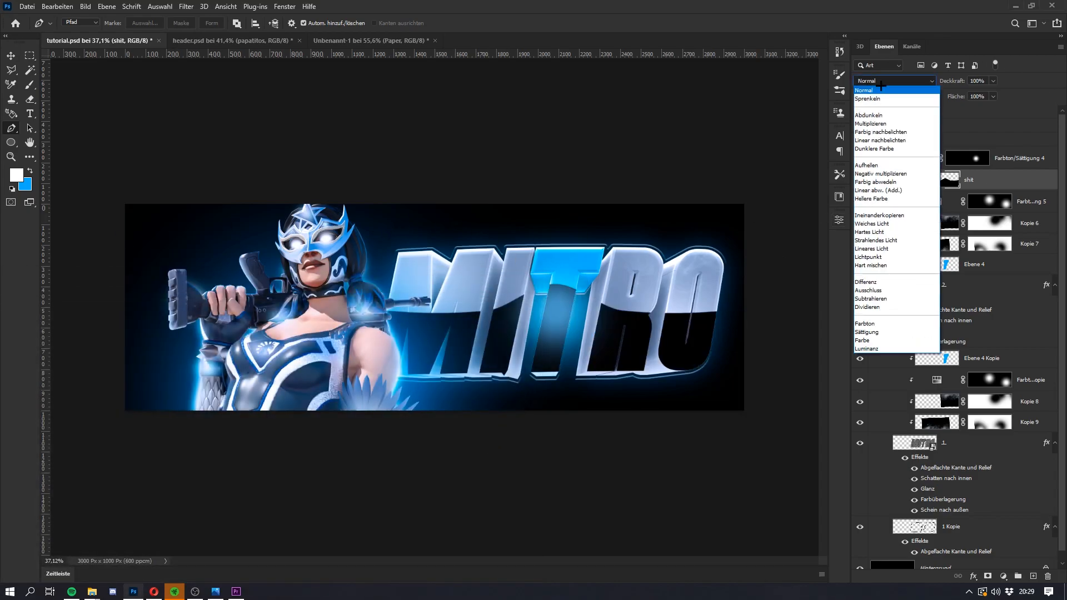
left_click(890, 215)
left_click_drag(1000, 184, 974, 173)
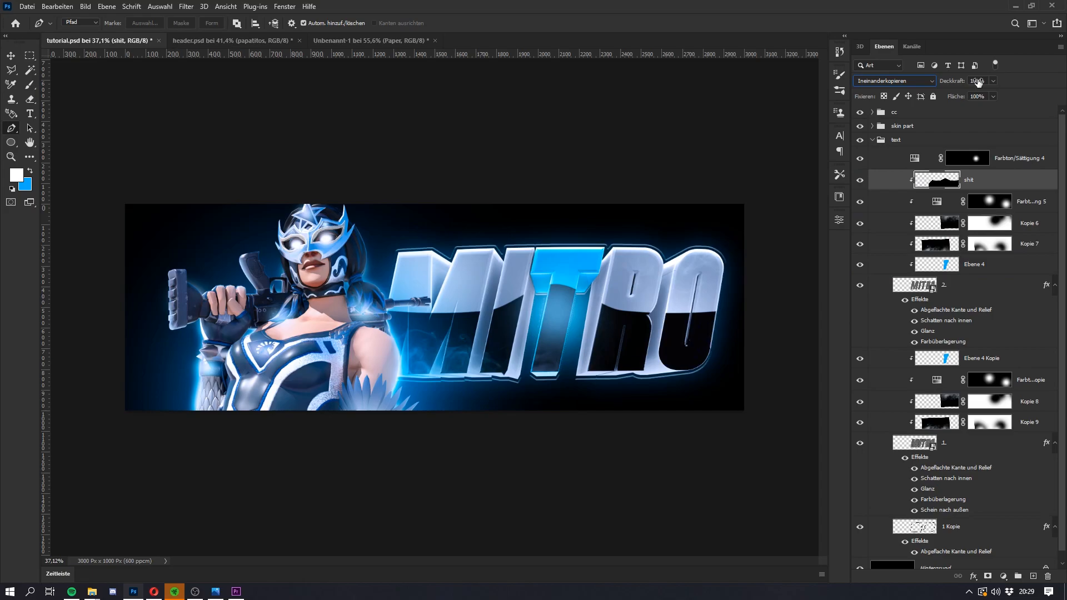
left_click(977, 80)
type("40")
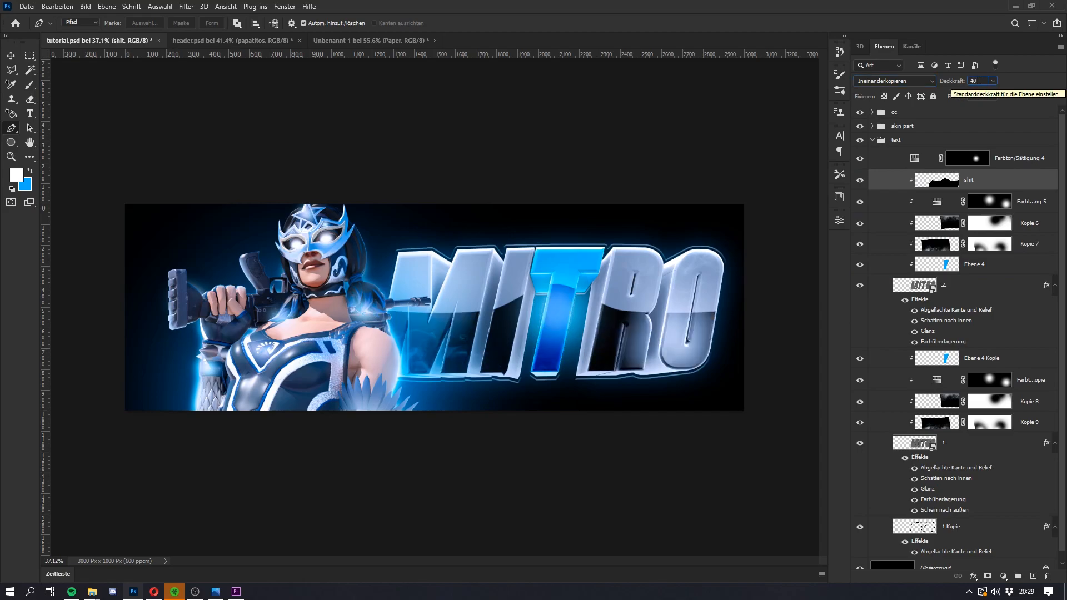
key("BackSpace")
key("BackSpace")
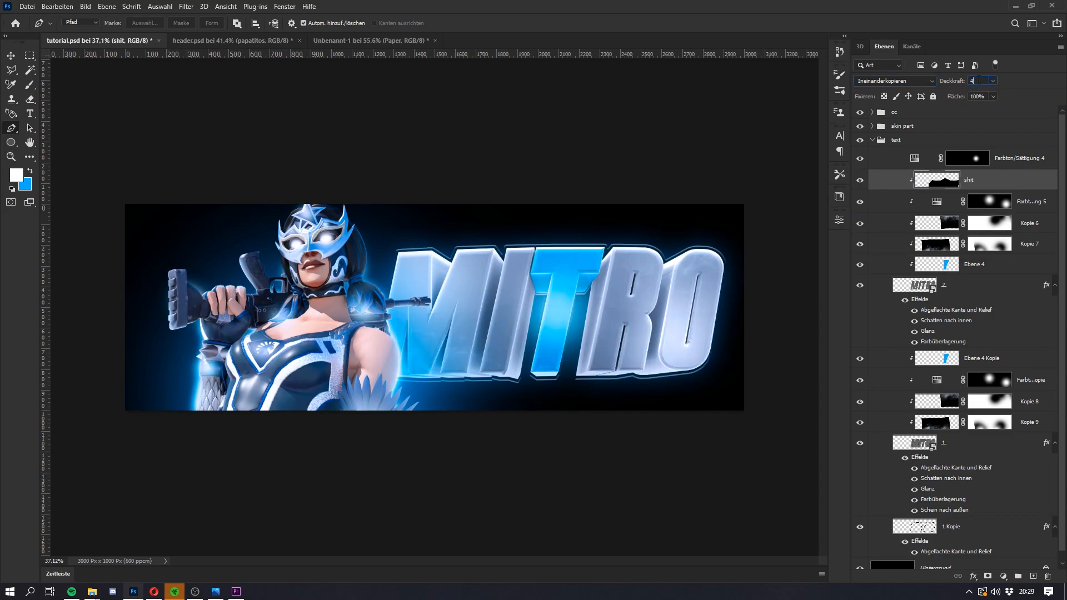
type("30")
key("Return")
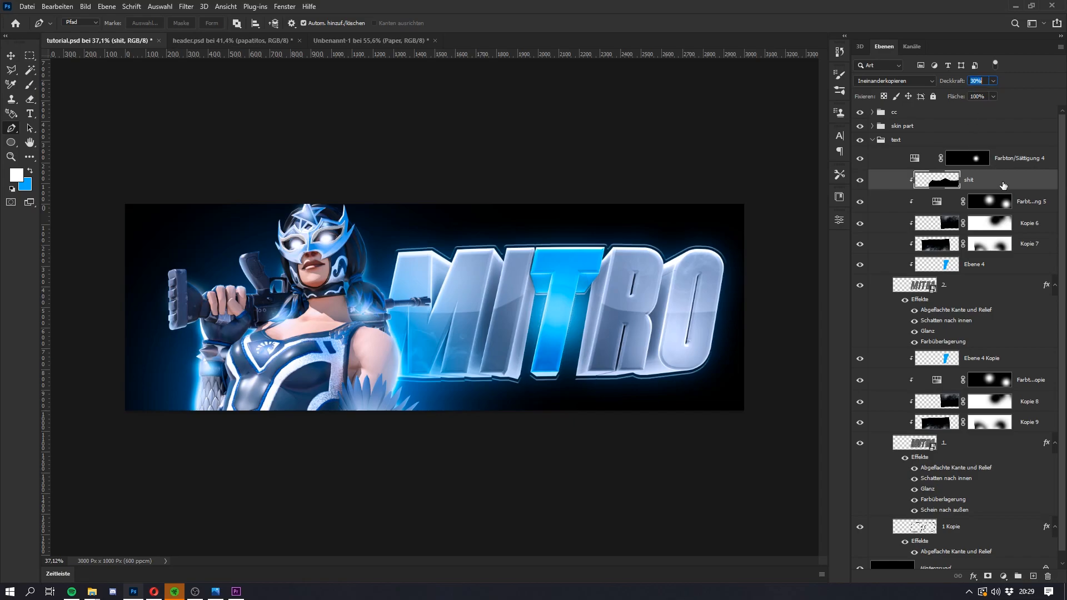
Step: Move the dark wave shape on the shit layer slightly down with Free Transform
key("ctrl+t")
left_click_drag(570, 369, 569, 378)
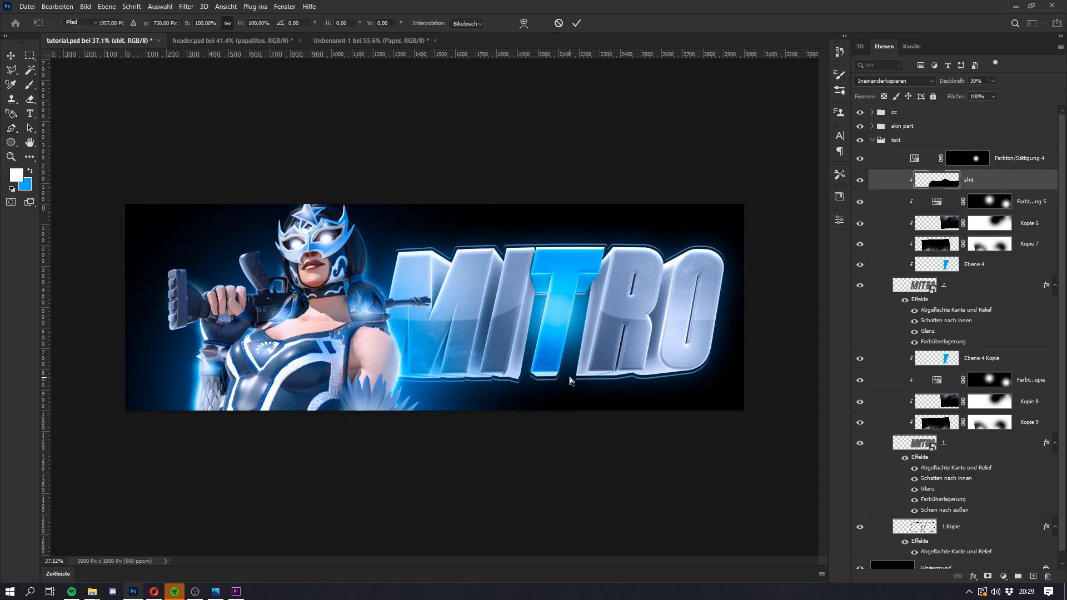
key("Return")
key("p")
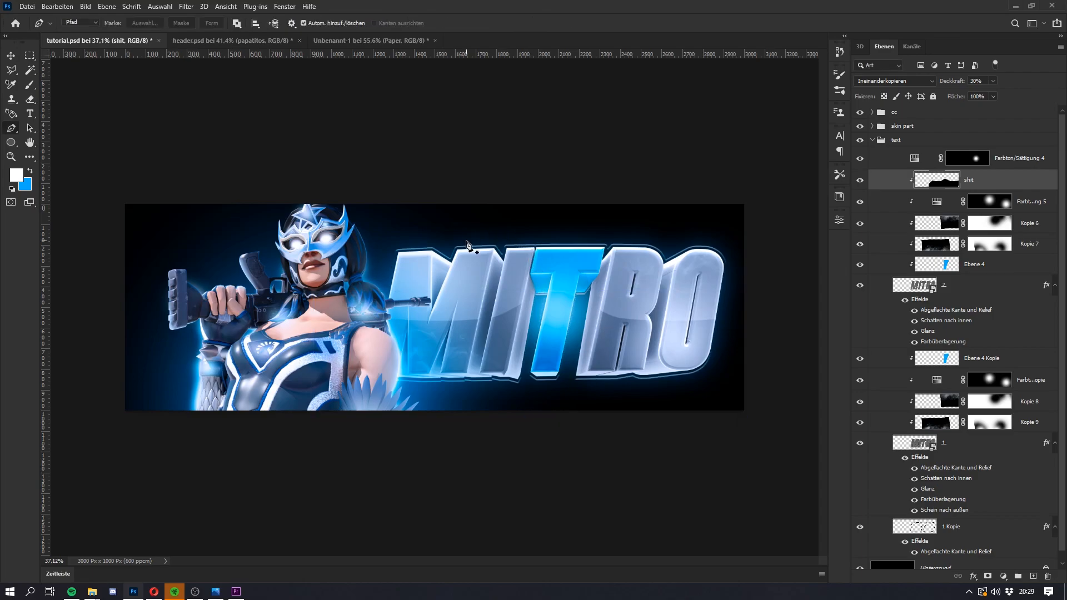
Step: Flatten the wave's hump above the letter T slightly with the Verflüssigen filter
left_click(192, 5)
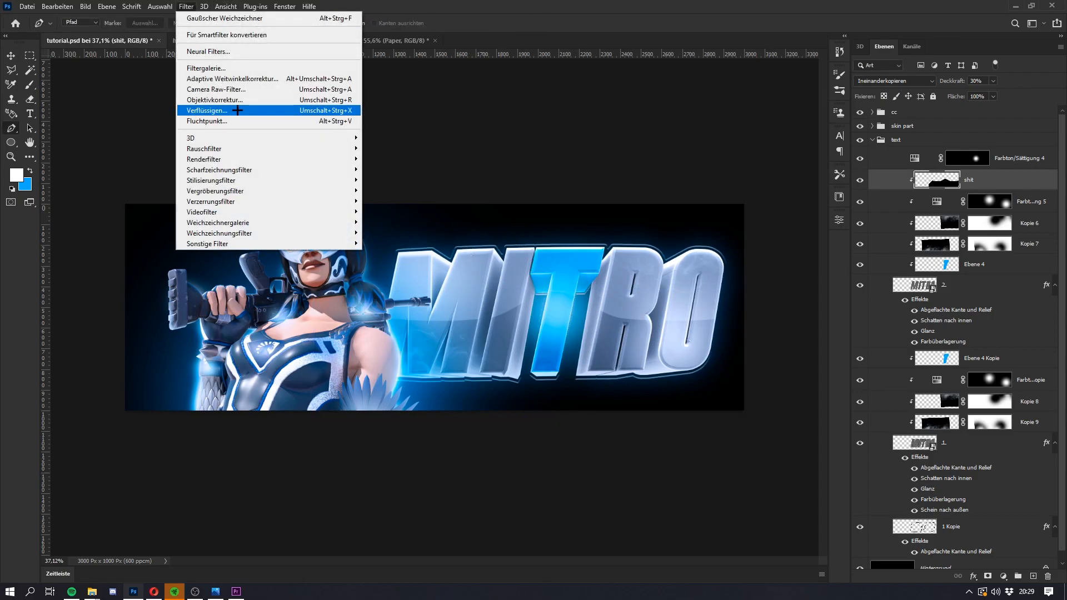
left_click(237, 110)
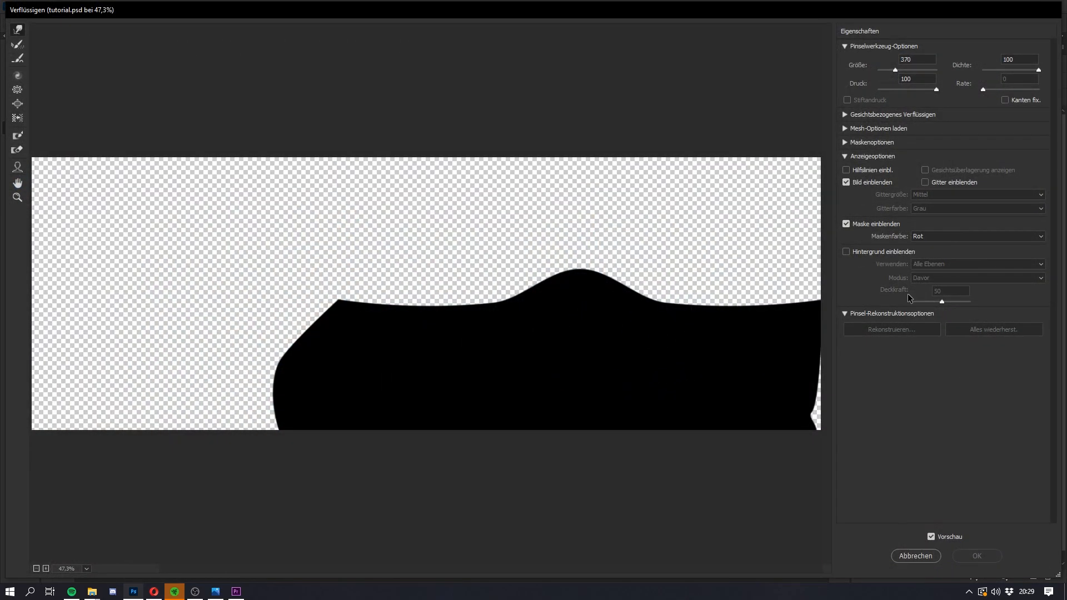
mouse_move(565, 290)
left_mouse_down()
mouse_move(621, 290)
mouse_move(537, 292)
mouse_move(579, 268)
mouse_move(580, 281)
left_mouse_up()
key("ctrl+z")
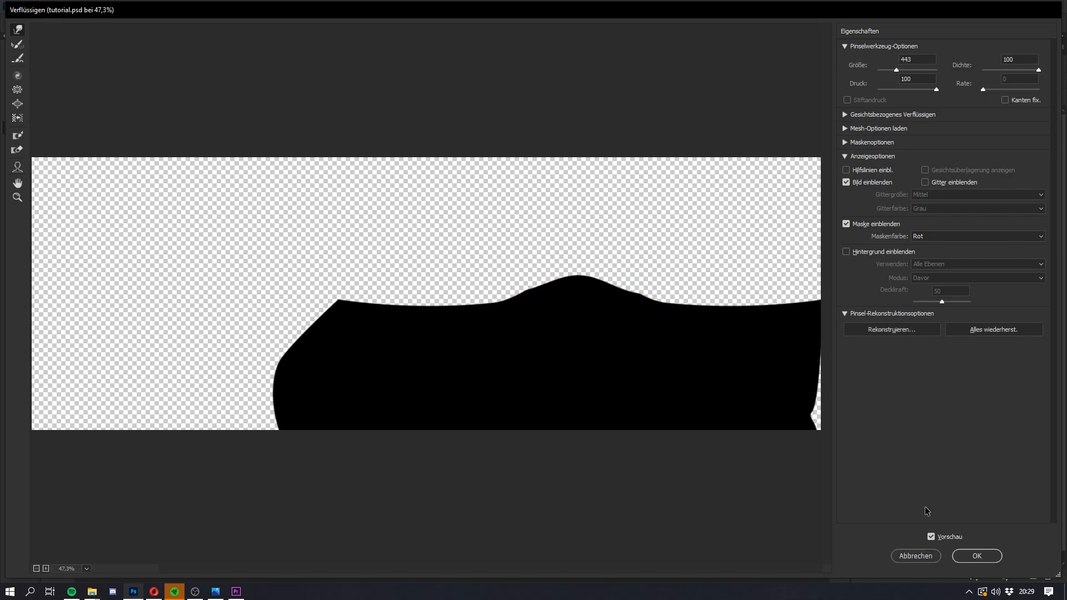
left_click(979, 556)
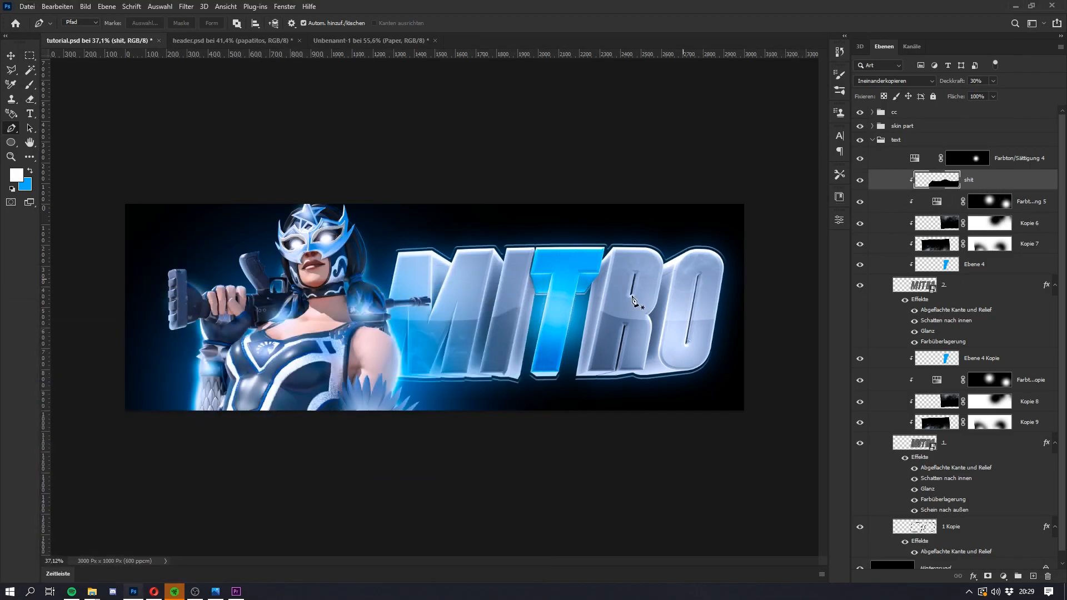
Step: Raise the shit layer's opacity to 34%
scroll(481, 310, "up", 4)
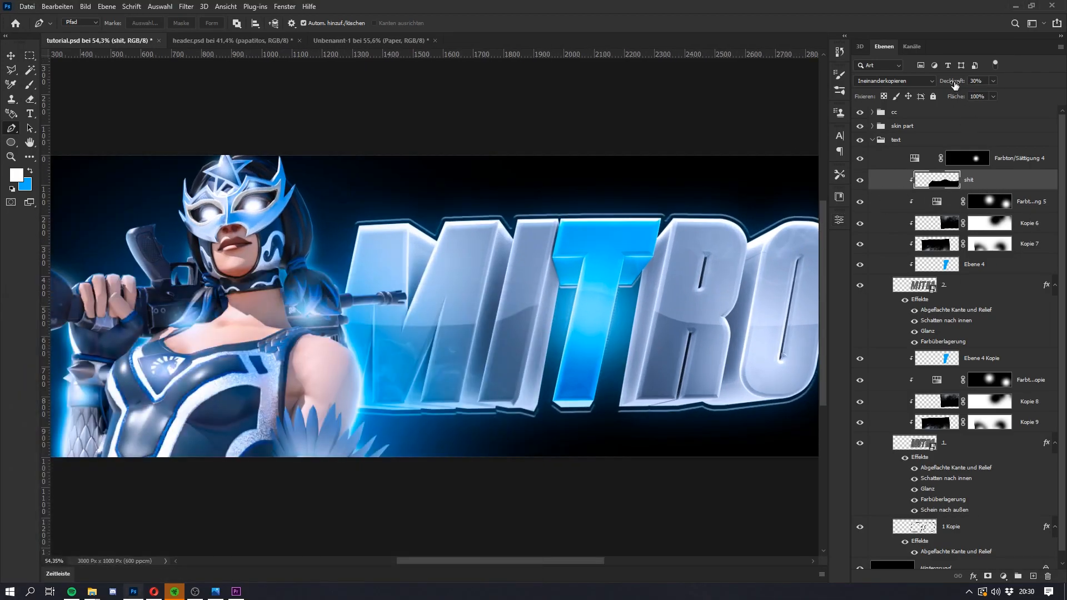
left_click_drag(954, 83, 958, 85)
scroll(404, 382, "down", 4)
key("super")
key("super")
Step: Duplicate the shit layer above Ebene 4 Kopie and clip the copy to the back MITRO lettering
scroll(526, 333, "down", 2)
left_click_drag(988, 186, 939, 351)
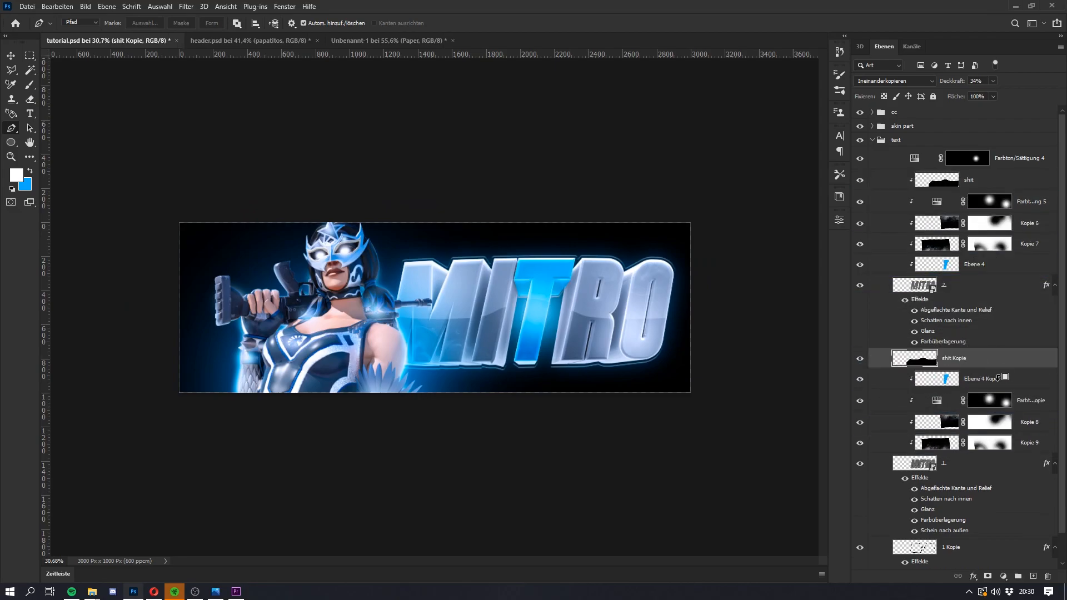
left_click(999, 375, "alt")
Step: Move Ebene 4 Kopie directly above the back lettering layer 1, and place shit Kopie between it and Kopie 9
left_click_drag(998, 380, 981, 455)
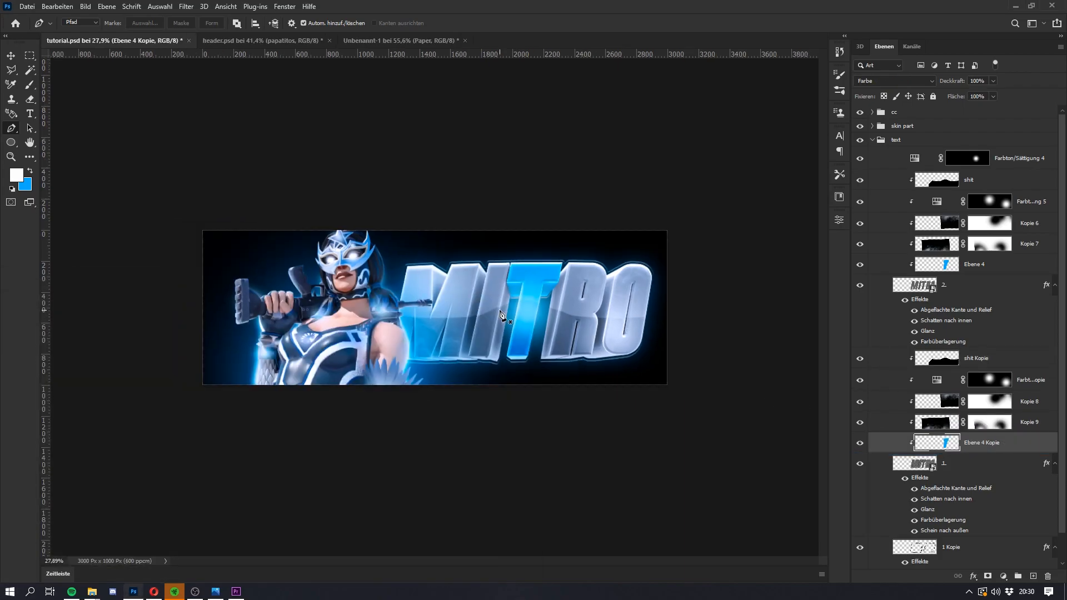
scroll(600, 294, "up", 1, "alt")
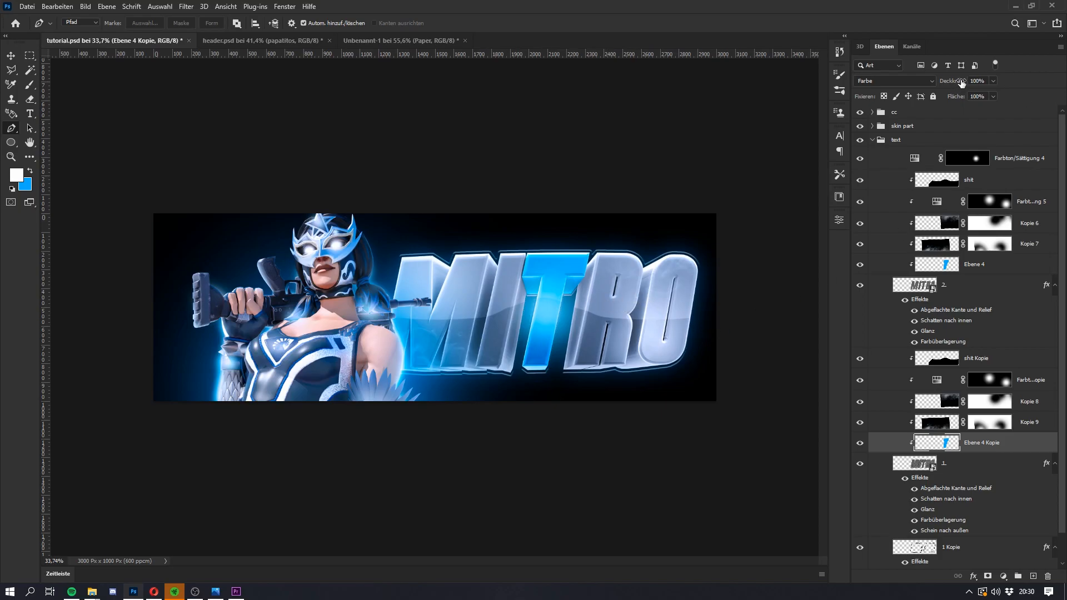
left_click_drag(995, 358, 993, 423)
Step: Set the opacity of the shit Kopie layer to 20%
mouse_move(1001, 167)
left_mouse_down()
mouse_move(975, 248)
mouse_move(981, 174)
mouse_move(990, 210)
mouse_move(989, 181)
left_mouse_up()
key("super")
key("super")
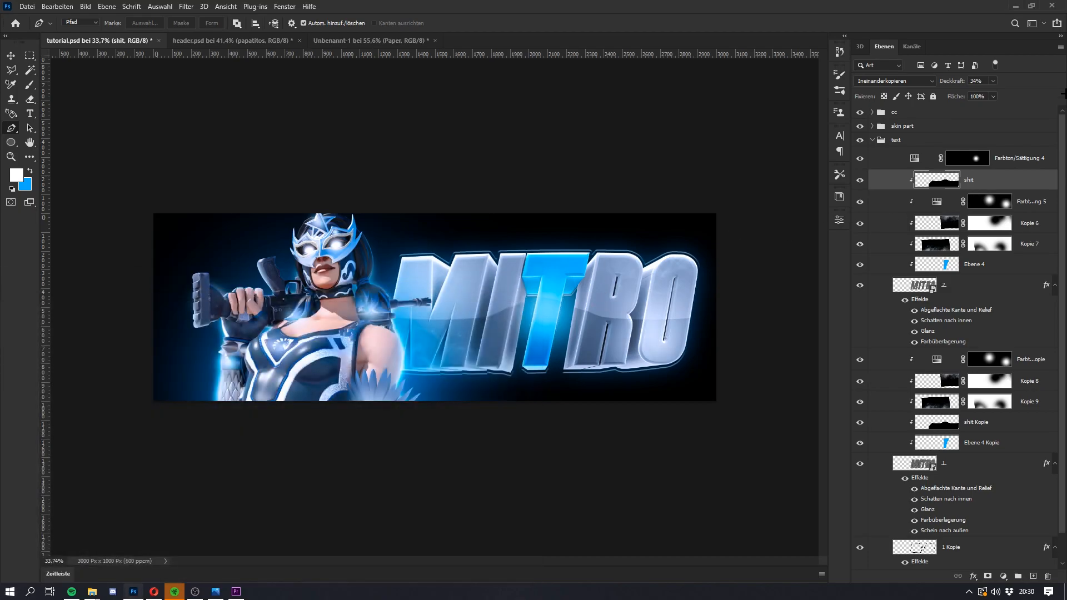
left_click(981, 424)
left_click(976, 81)
type("20")
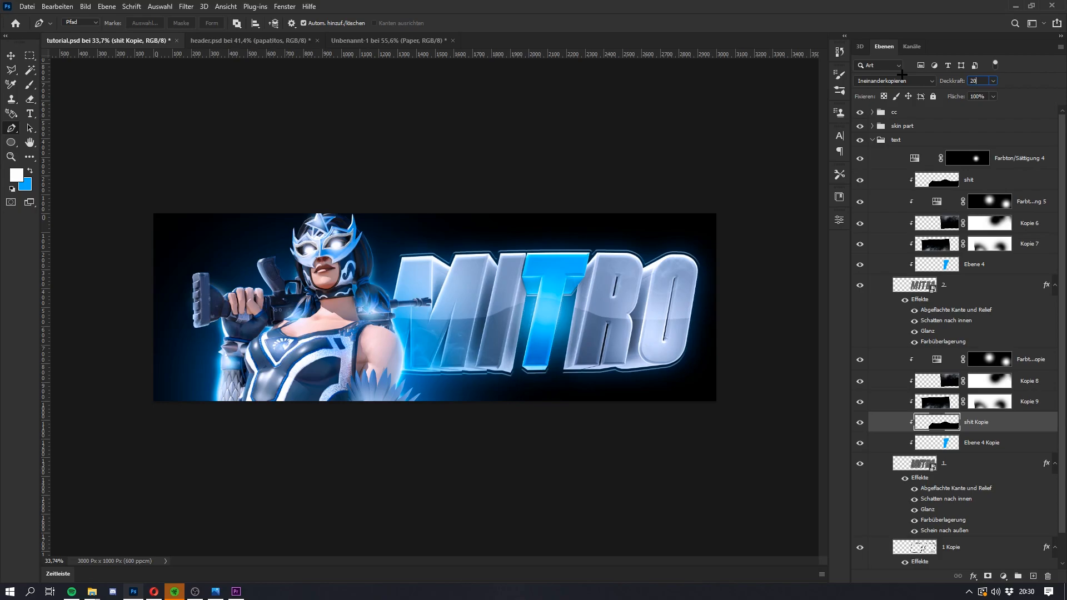
left_click(991, 408)
key("super")
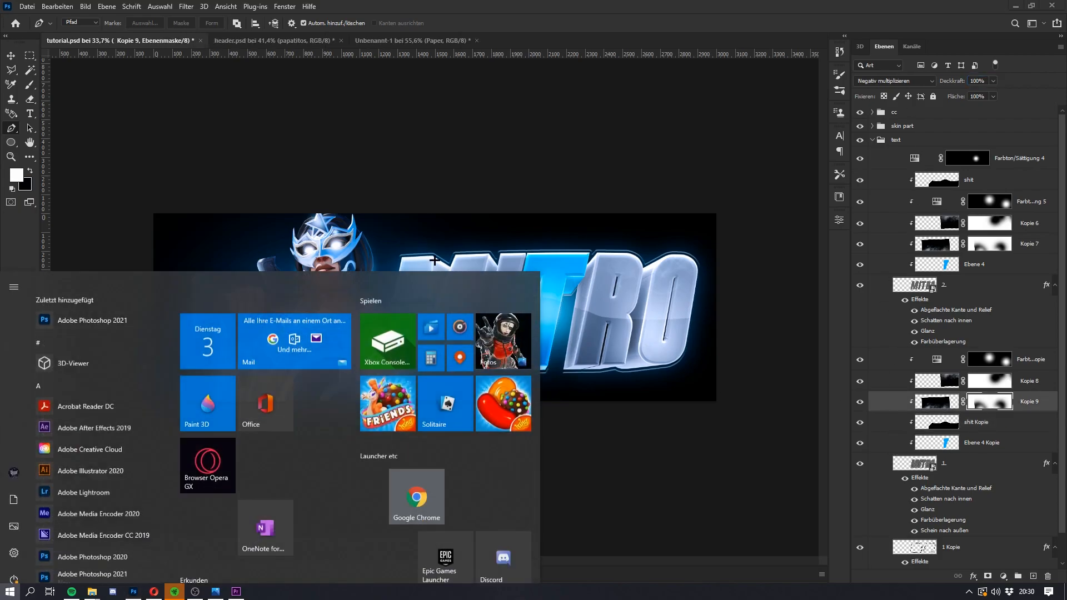
key("super")
scroll(482, 290, "up", 1)
scroll(386, 238, "down", 1)
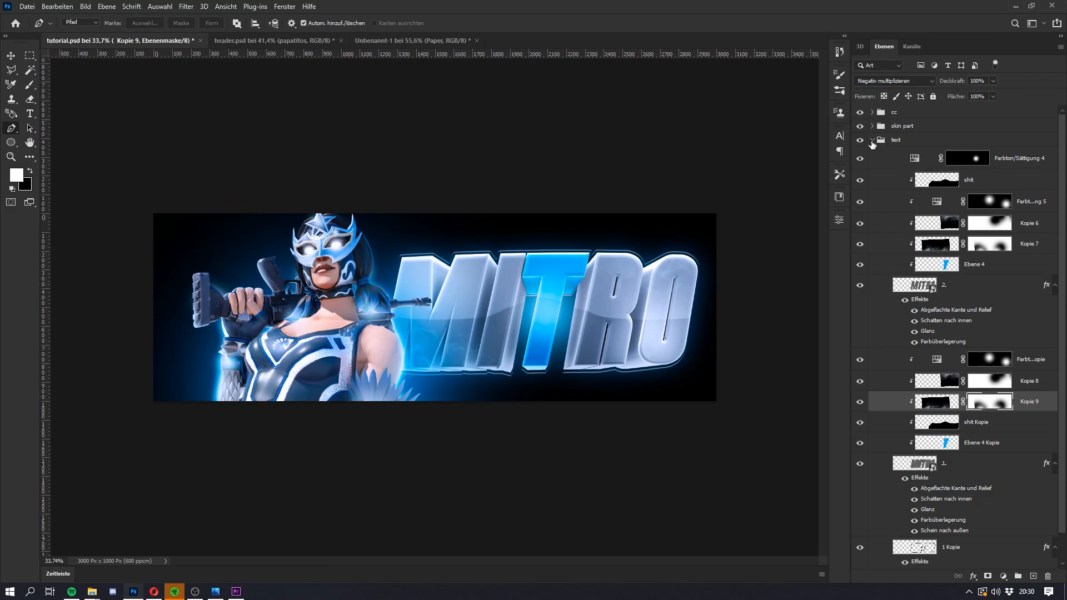
Step: Duplicate the back lettering layer 1 below the 1 Kopie layer
left_click(947, 286)
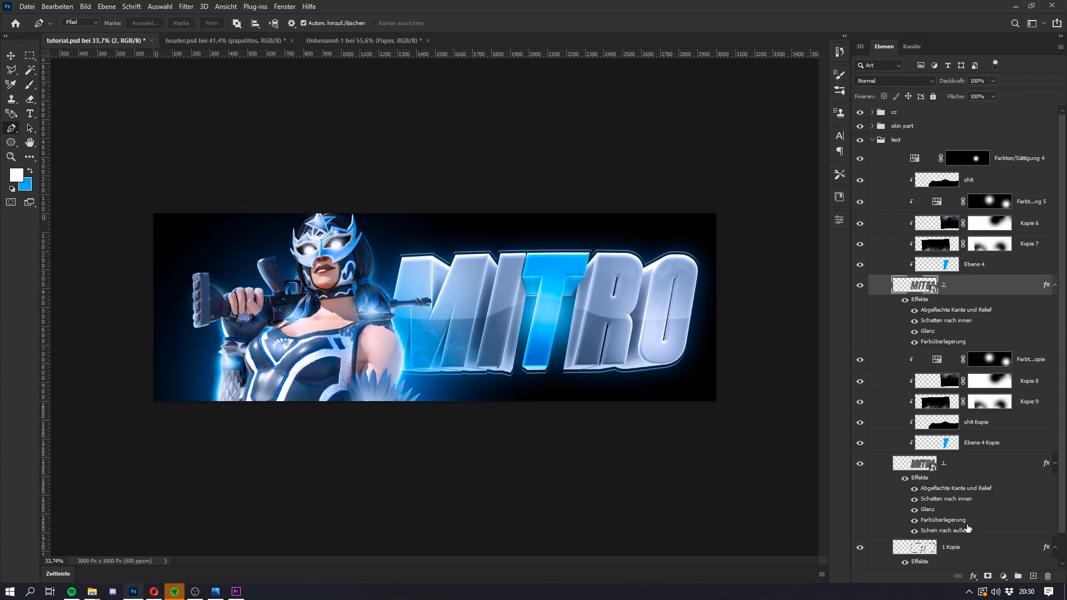
left_click(964, 464, "ctrl")
scroll(967, 458, "down", 1)
left_click(980, 442)
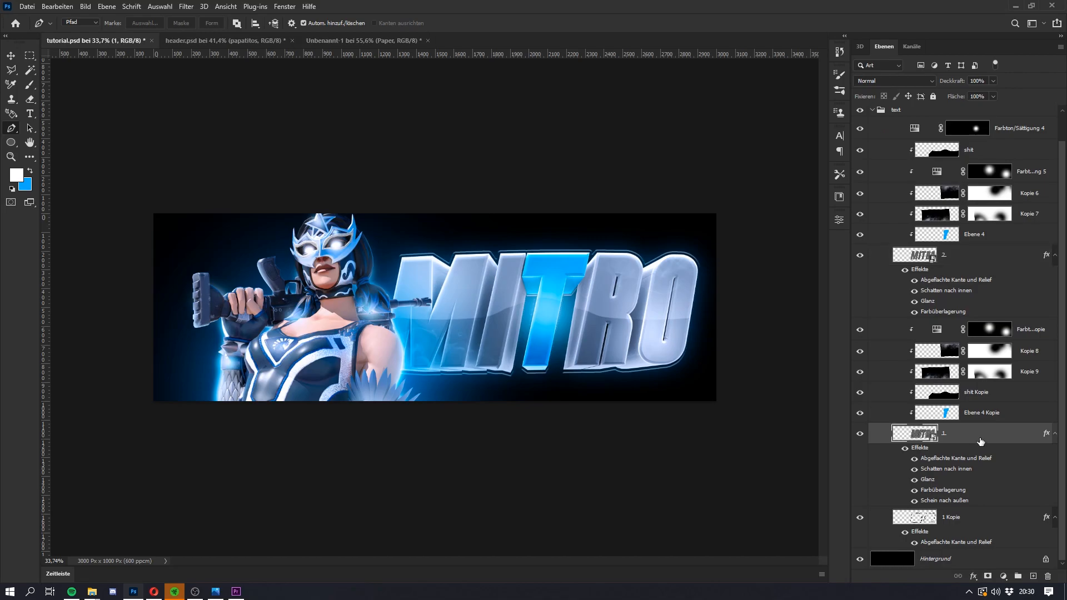
left_click_drag(985, 438, 959, 550)
key("super")
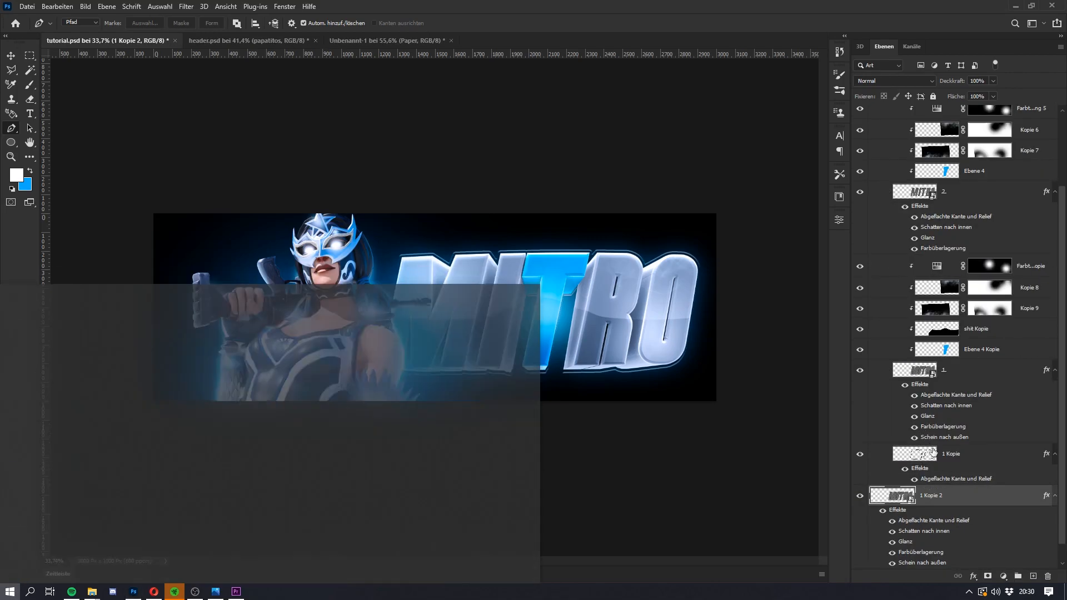
Step: Clear the layer style from the 1 Kopie 2 lettering copy
key("super")
scroll(937, 486, "down", 1)
right_click(937, 475)
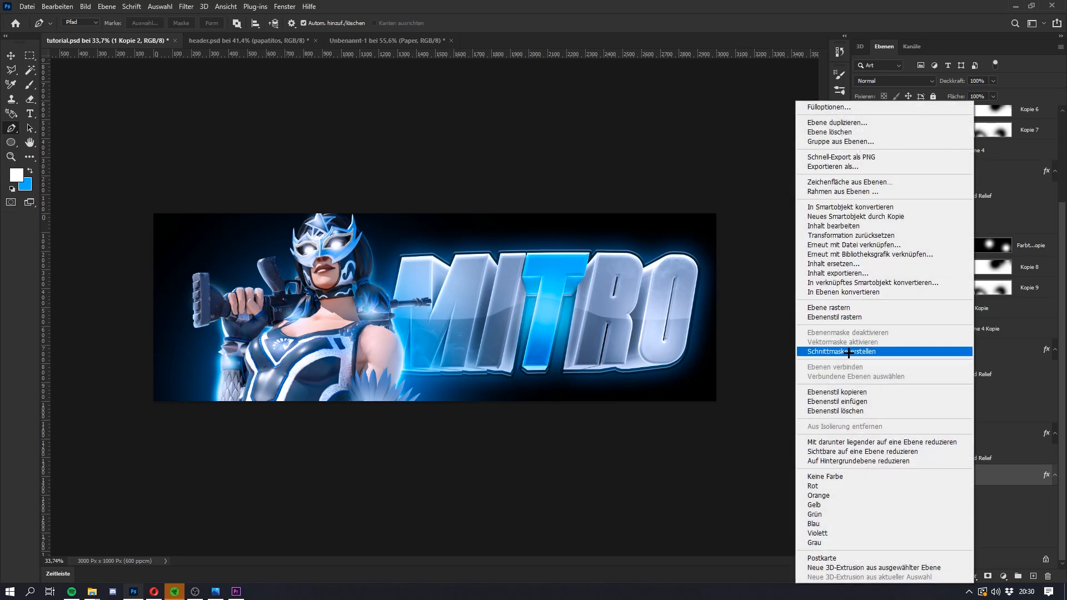
left_click(845, 411)
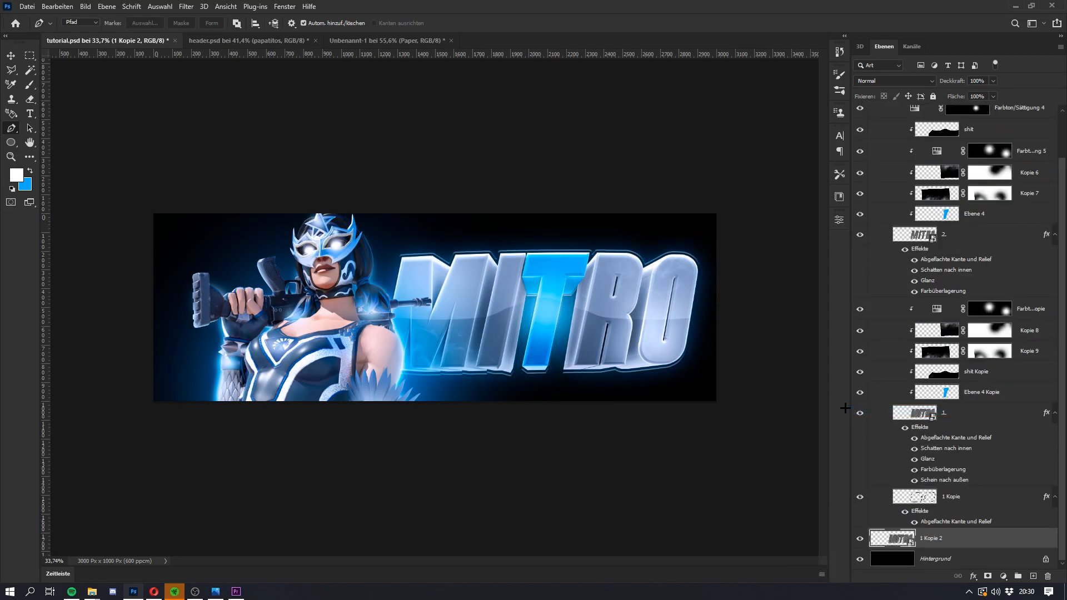
Step: Scale the 1 Kopie 2 lettering up so it extends well beyond the main MITRO text
key("ctrl+t")
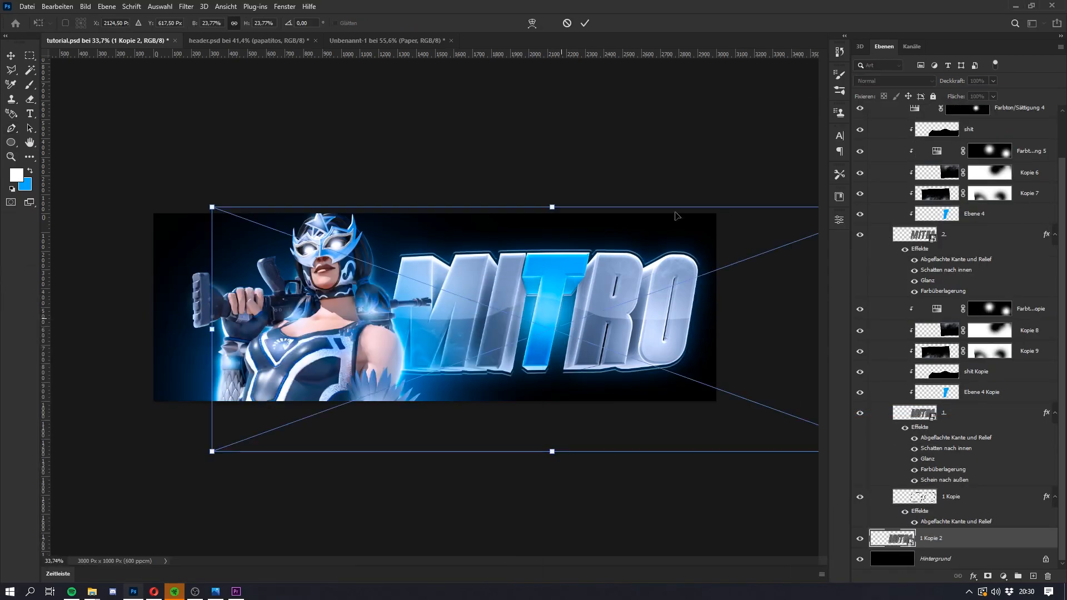
key("ctrl+minus")
left_click_drag(673, 255, 744, 217)
key("Return")
key("p")
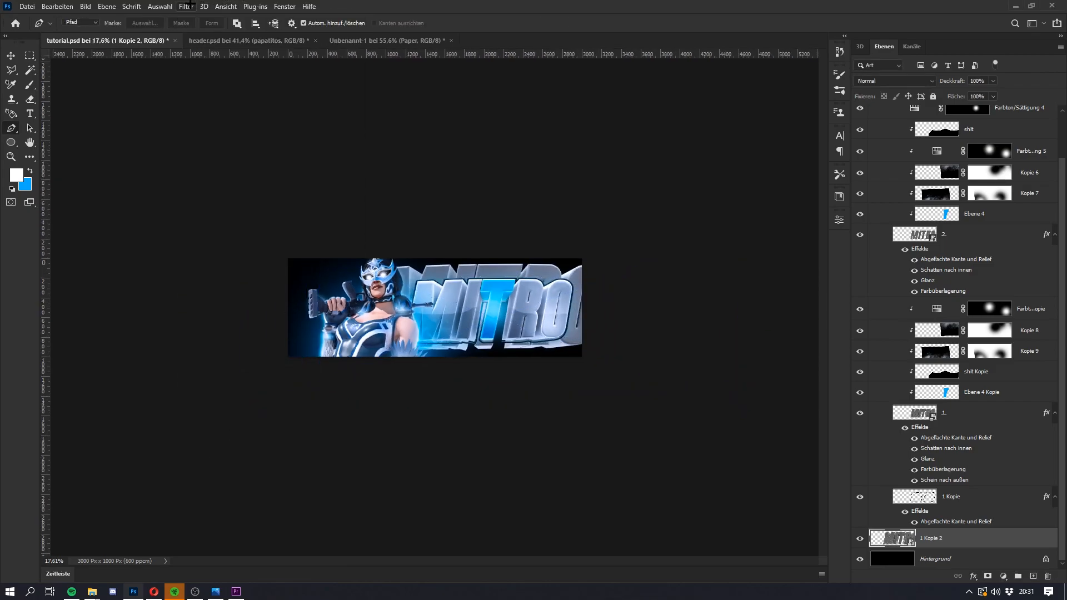
Step: Apply a Radial Blur to 1 Kopie 2 with the zoom method (Strahlenförmig), very good quality (Sehr gut) and an increased amount
left_click(188, 6)
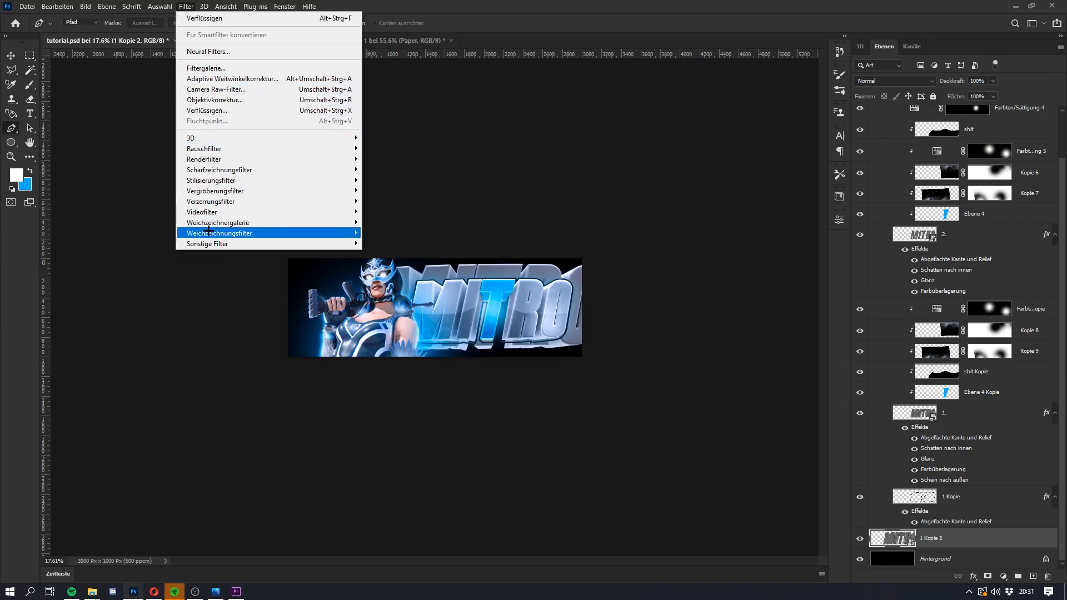
mouse_move(268, 233)
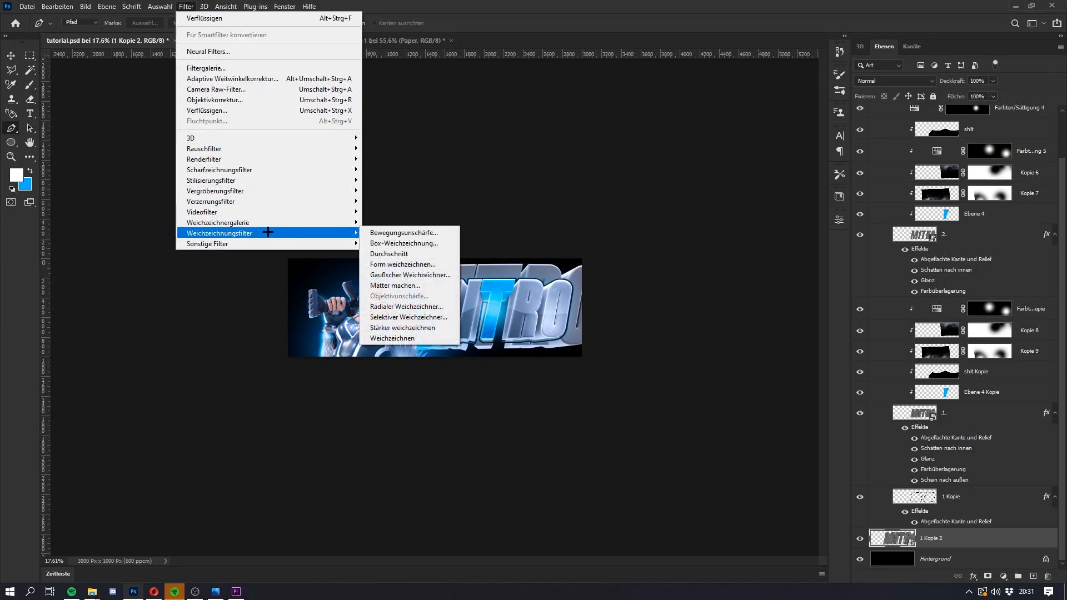
left_click(406, 306)
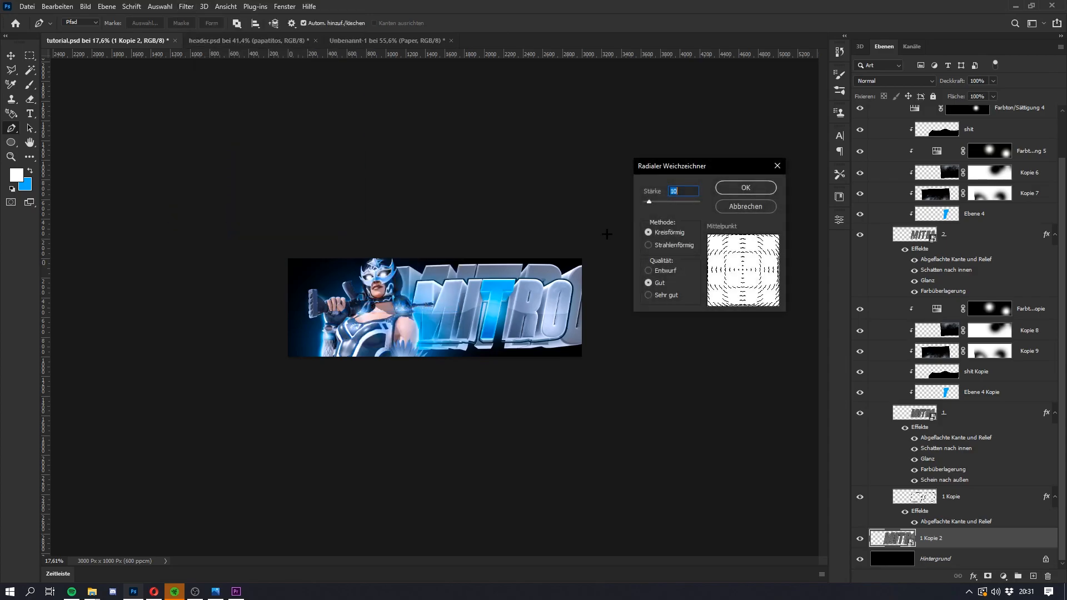
left_click(666, 245)
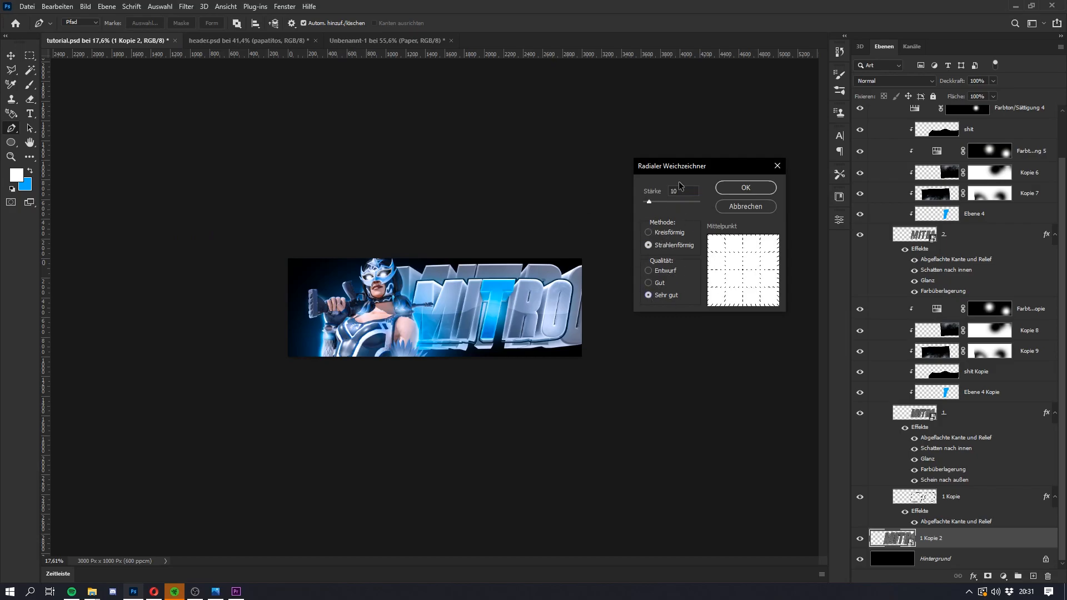
left_click(675, 202)
left_click(742, 189)
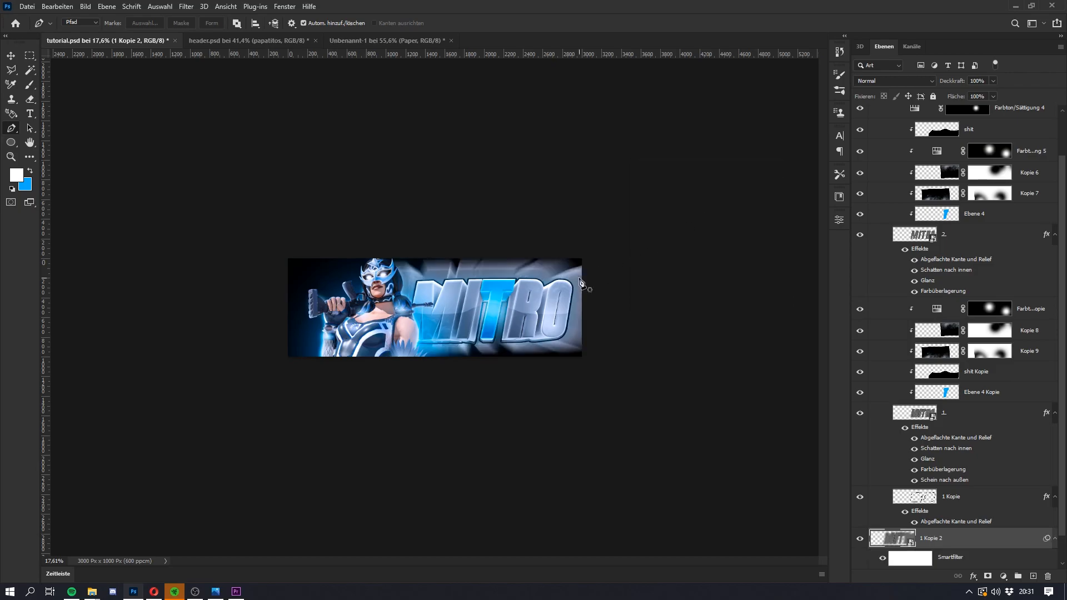
Step: Set the blend mode of 1 Kopie 2 to Linear Light (Lineares Licht)
left_click(880, 81)
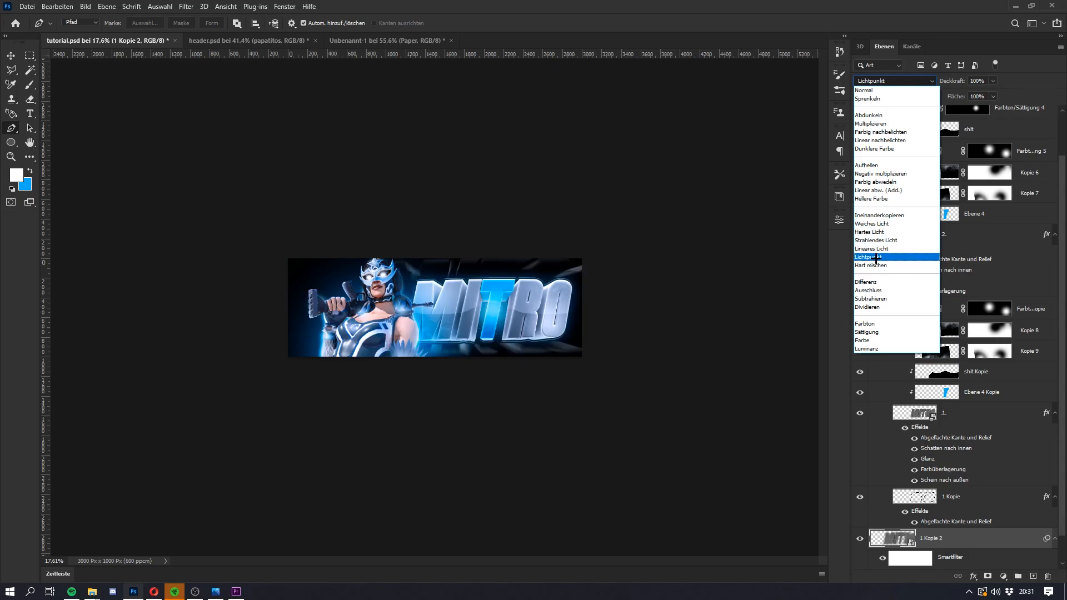
left_click(873, 249)
key("super")
key("super")
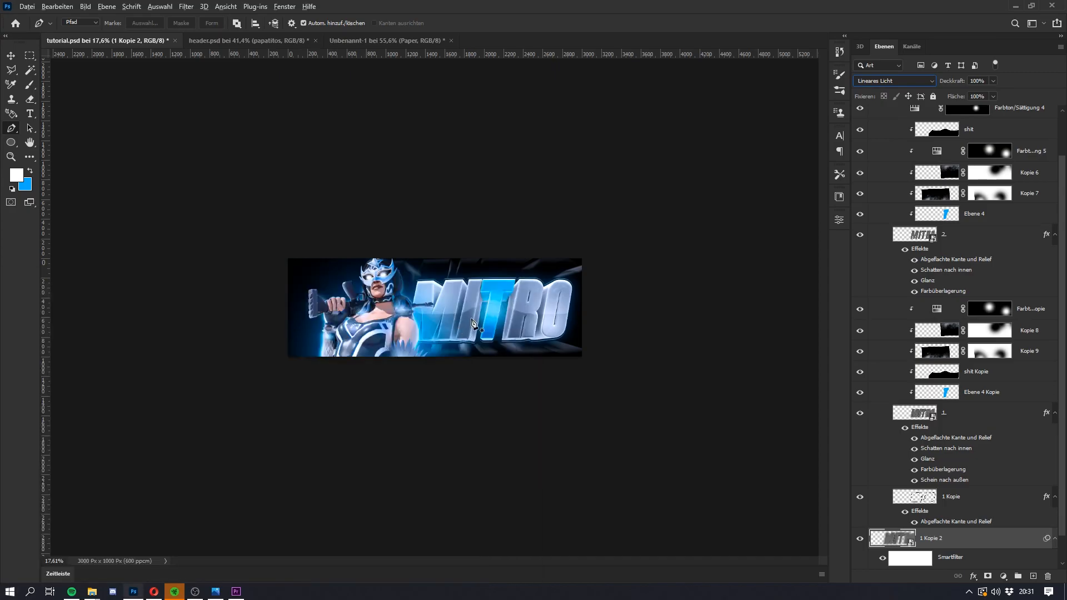
scroll(471, 324, "up", 3)
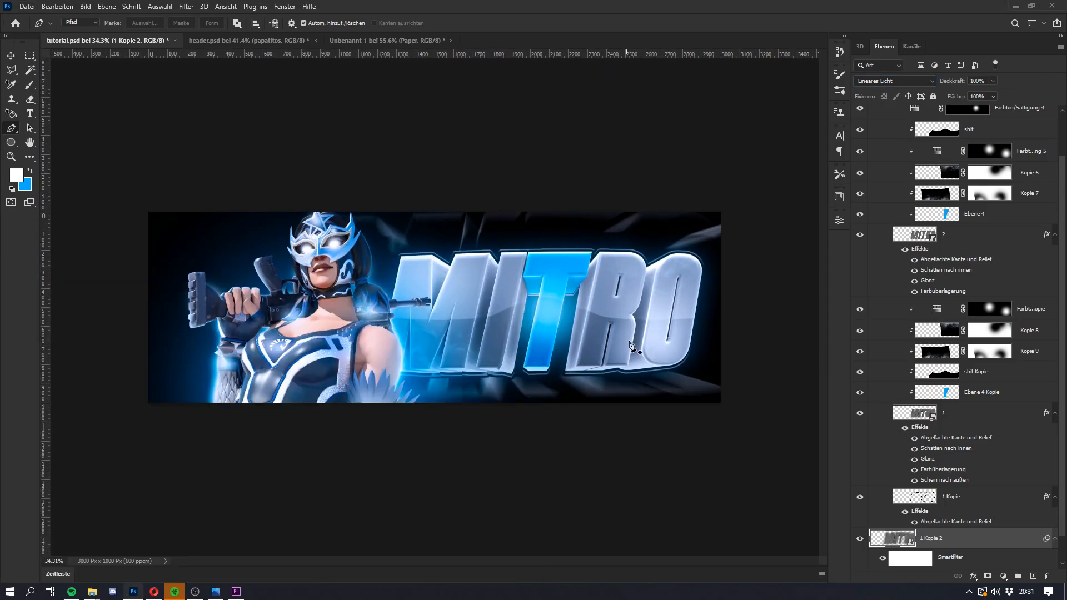
Step: Collapse the text group, expand skin part, and select its layers from the character render up to Farbton/Sättigung 1
scroll(893, 443, "up", 3)
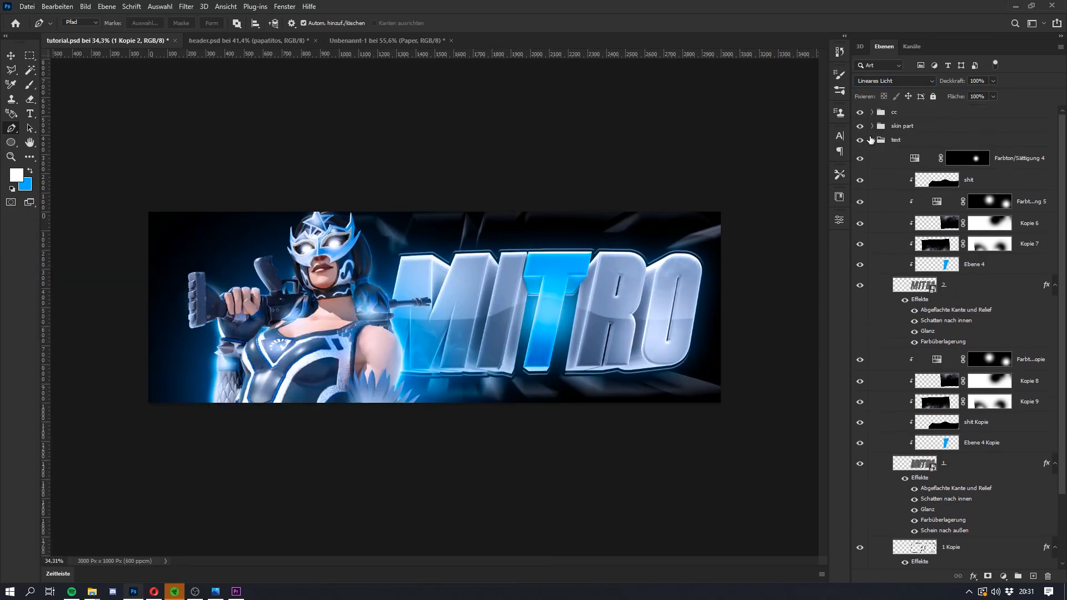
left_click(871, 140)
left_click(873, 140)
left_click(872, 126)
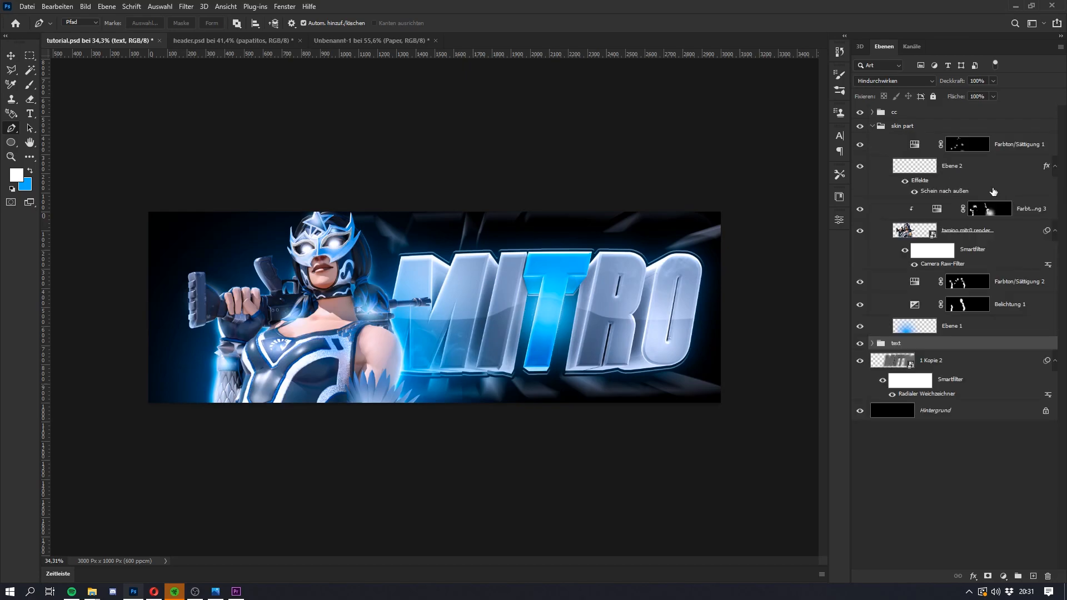
left_click(988, 240)
left_click(1004, 152, "shift")
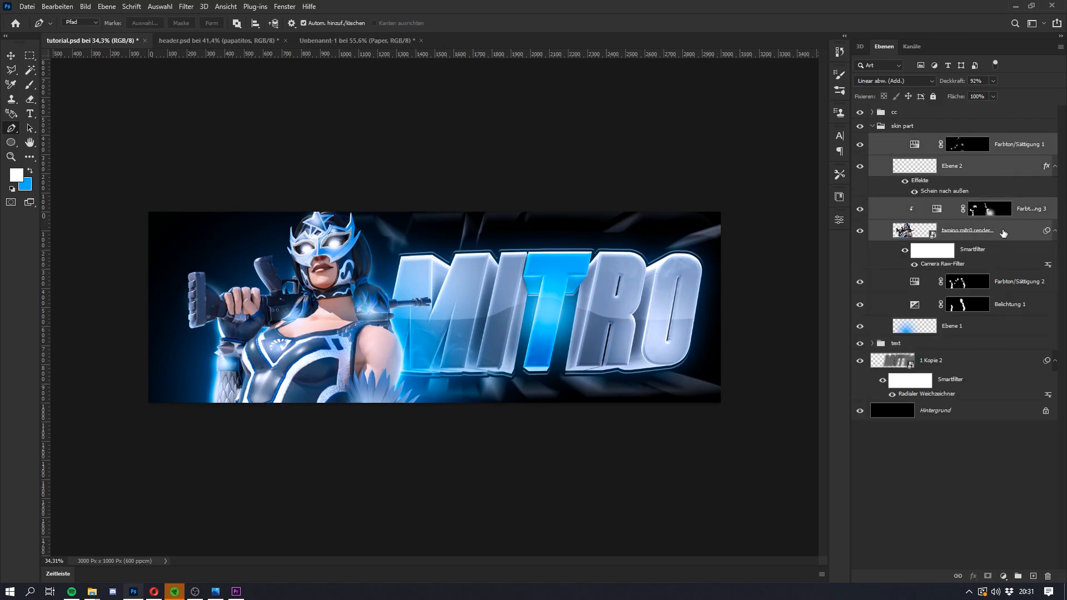
Step: Examine what the Ebene 1 layer in the skin group of header.psd contributes by toggling its visibility
left_click(260, 40)
left_click(343, 40)
left_click(256, 41)
scroll(941, 373, "down", 10)
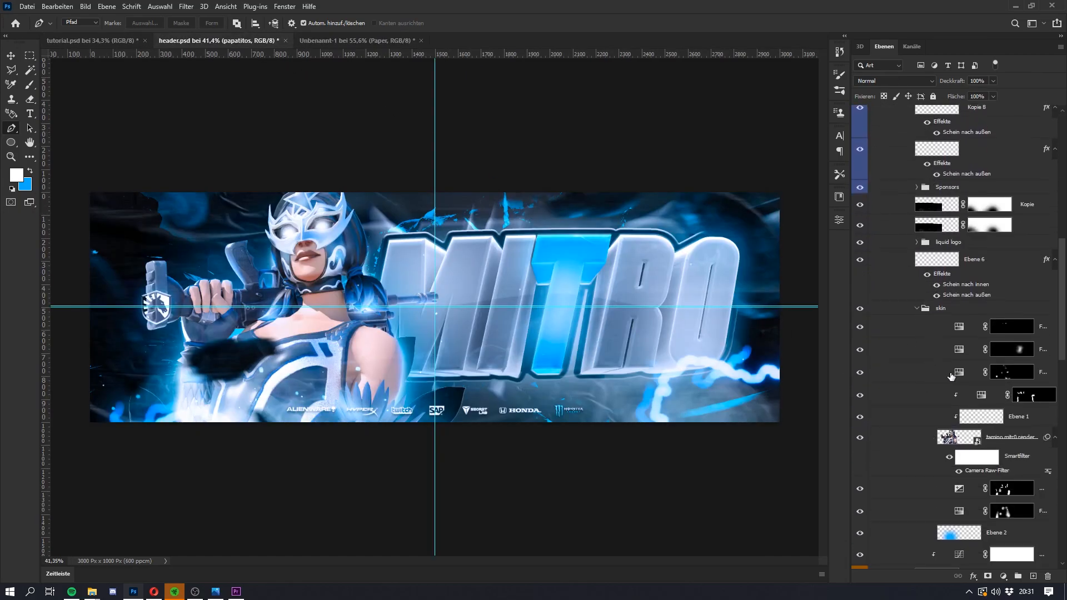
left_click(900, 422)
left_click(861, 417)
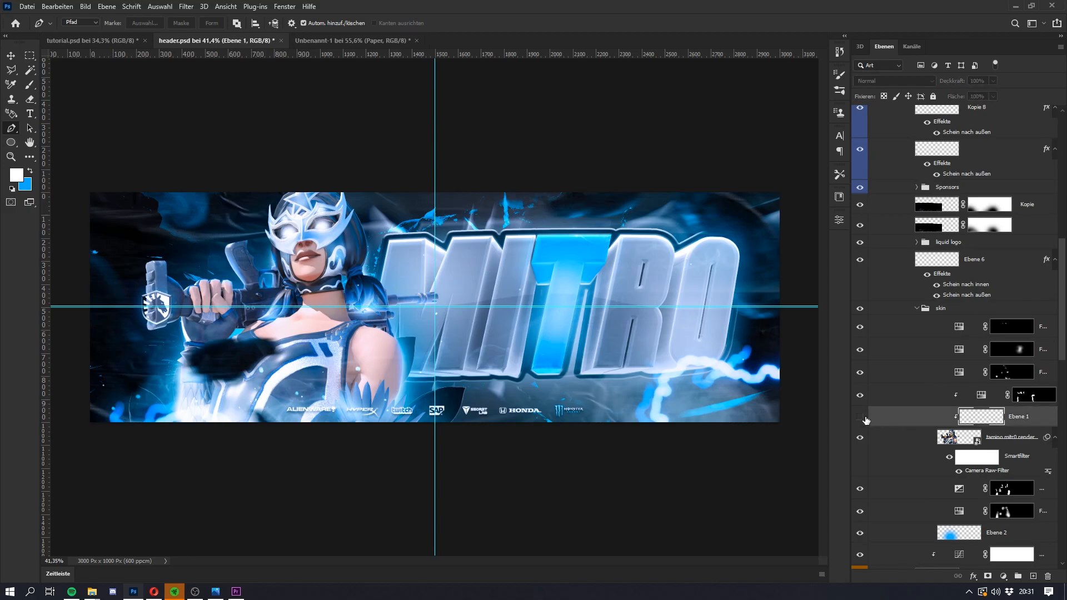
left_click(861, 417)
Step: Back in tutorial.psd, duplicate the selected character layers below the text group and merge the copies into one layer
left_click(84, 41)
left_click(860, 326)
left_click(860, 326)
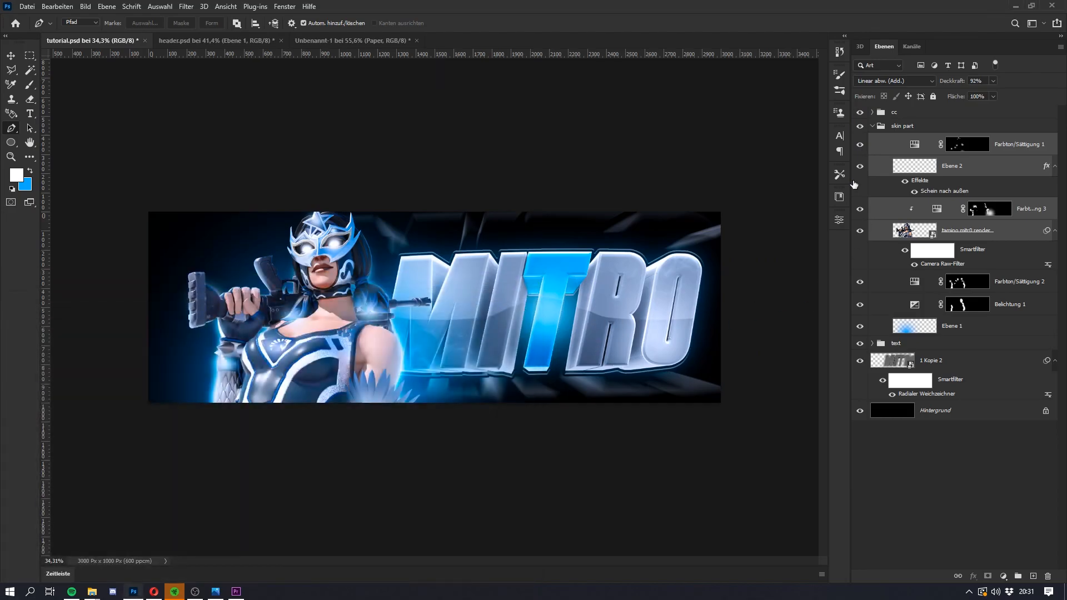
left_click_drag(974, 222, 904, 364)
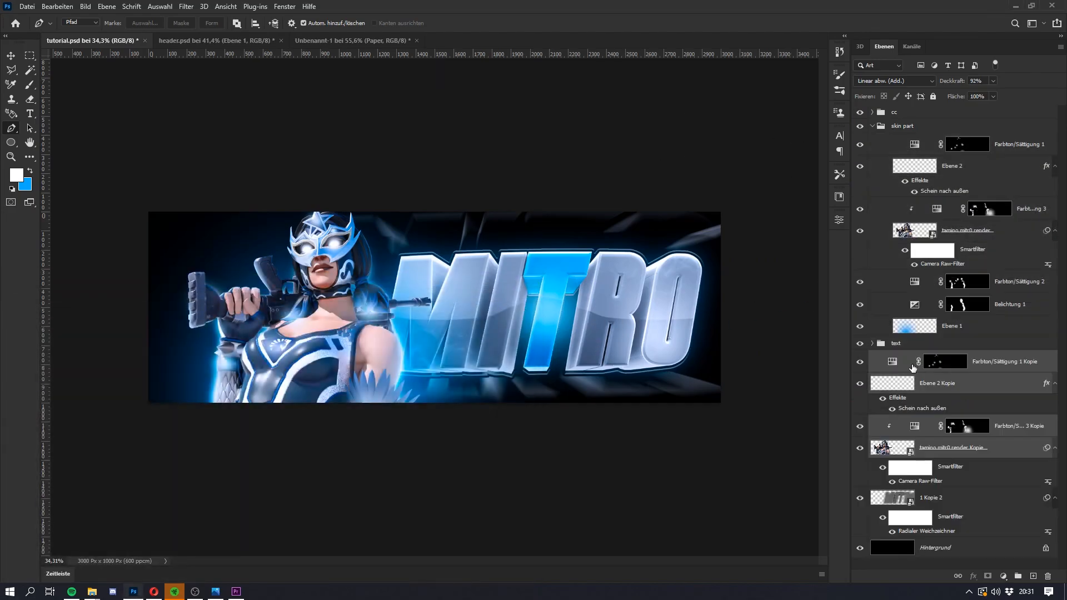
key("ctrl+e")
Step: Reapply the radial blur to the merged character copy and enlarge it to about 119%
left_click(186, 6)
left_click(239, 19)
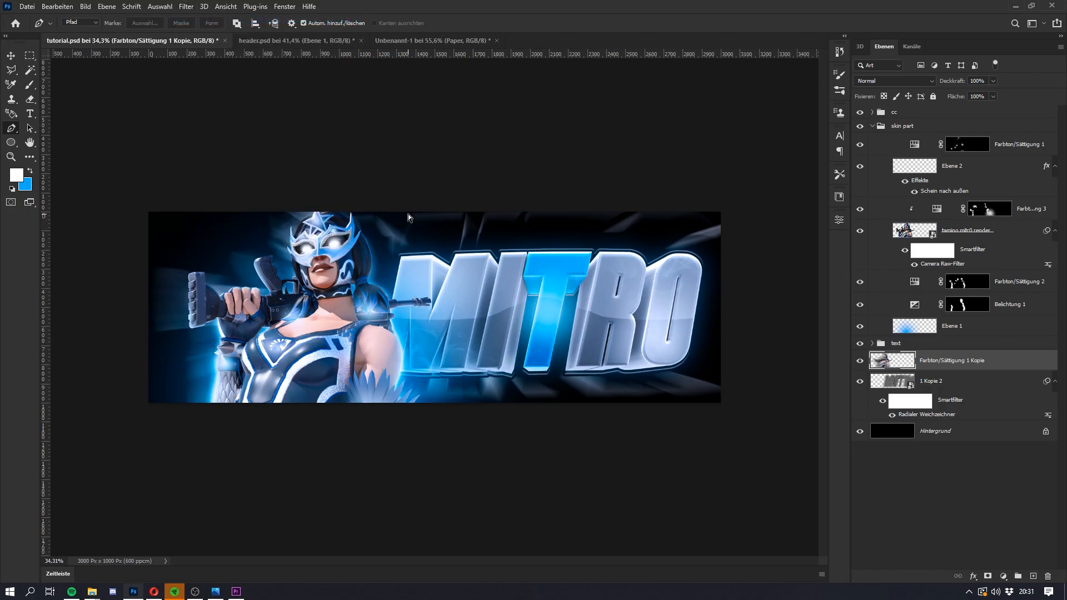
key("ctrl+t")
left_click_drag(436, 204, 457, 188)
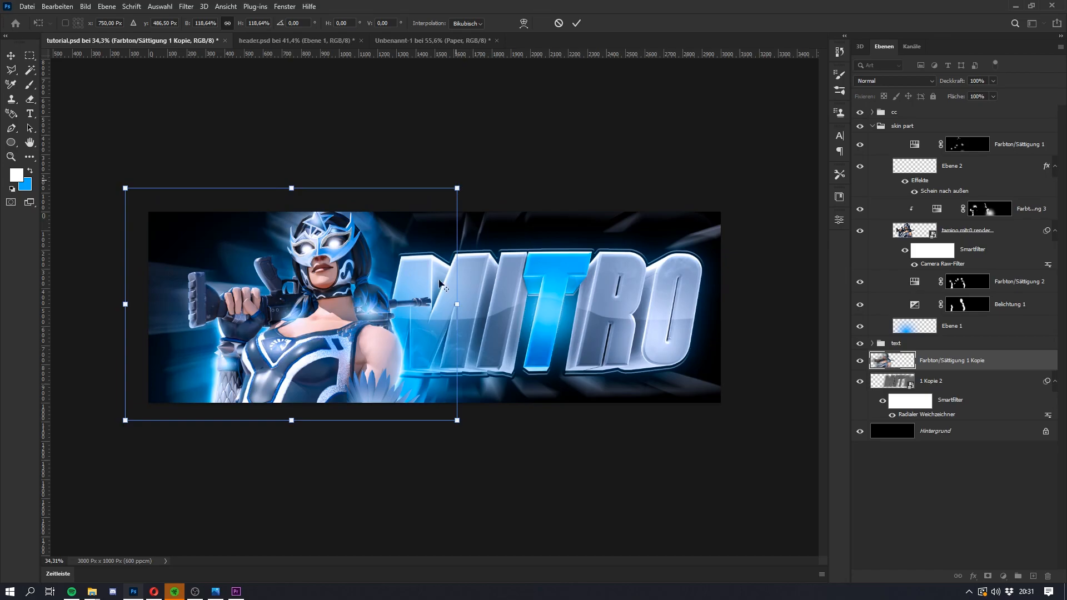
Step: Set the blurred character copy's blend mode to Linear Light (Lineares Licht) and commit its transformation
left_click(912, 80)
left_click(907, 248)
key("Return")
key("super")
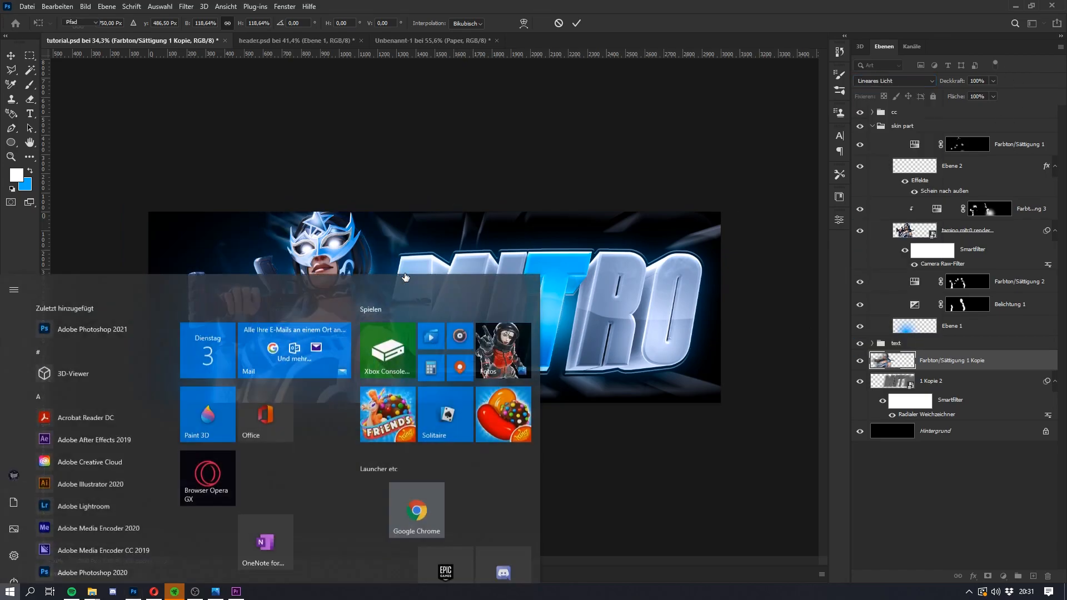
key("super")
scroll(432, 303, "up", 1)
key("super")
key("super")
key("super")
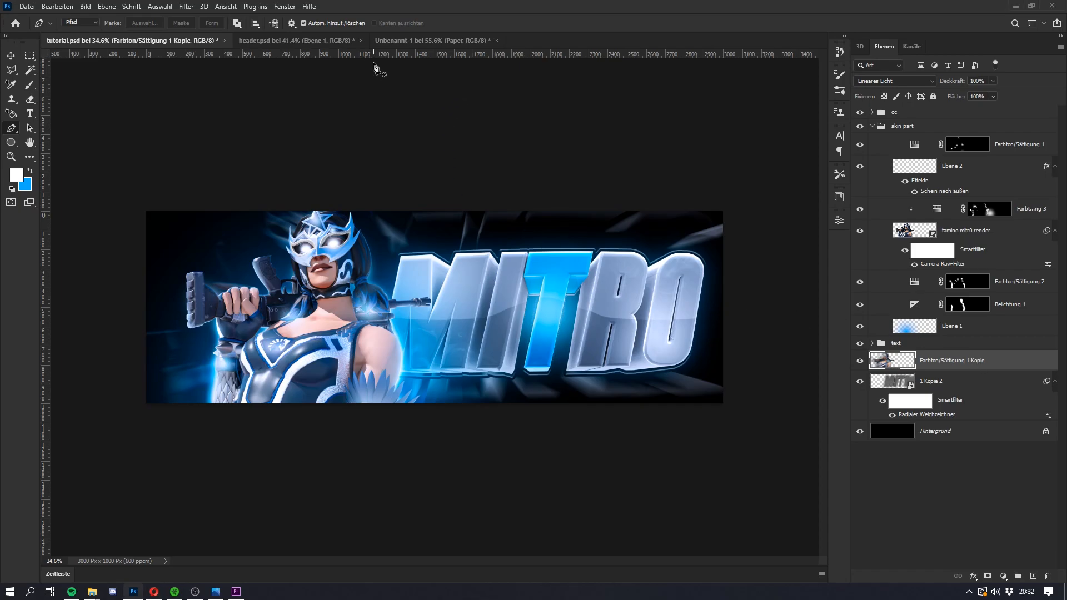
Step: Look through header.psd and the Unbenannt-1 document for material to use as the header's background
left_click(293, 40)
scroll(939, 493, "down", 5)
scroll(945, 489, "down", 6)
left_click(447, 40)
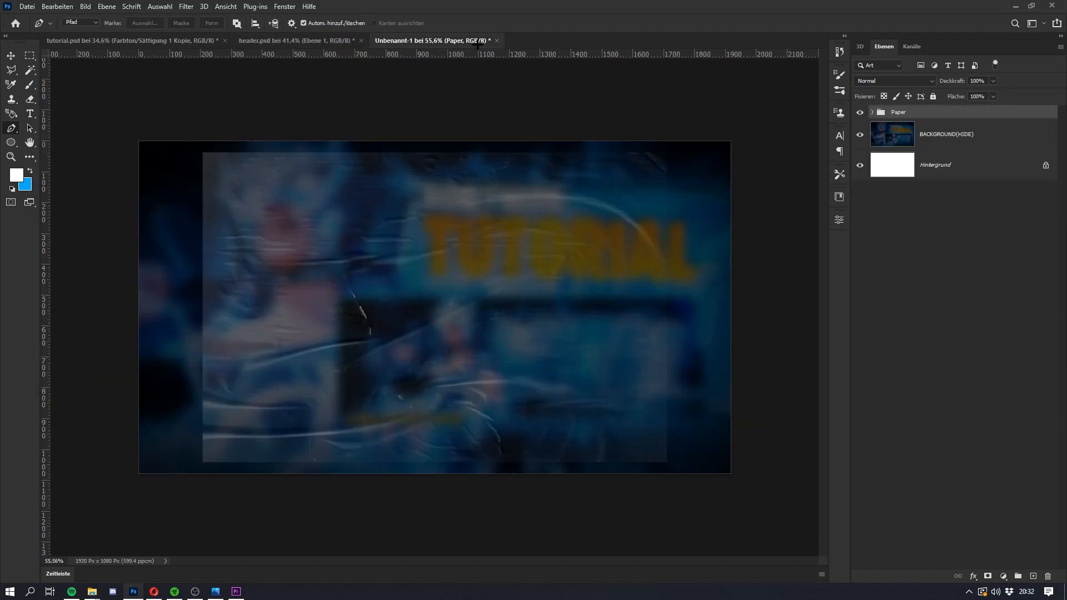
left_click(294, 41)
left_click(433, 40)
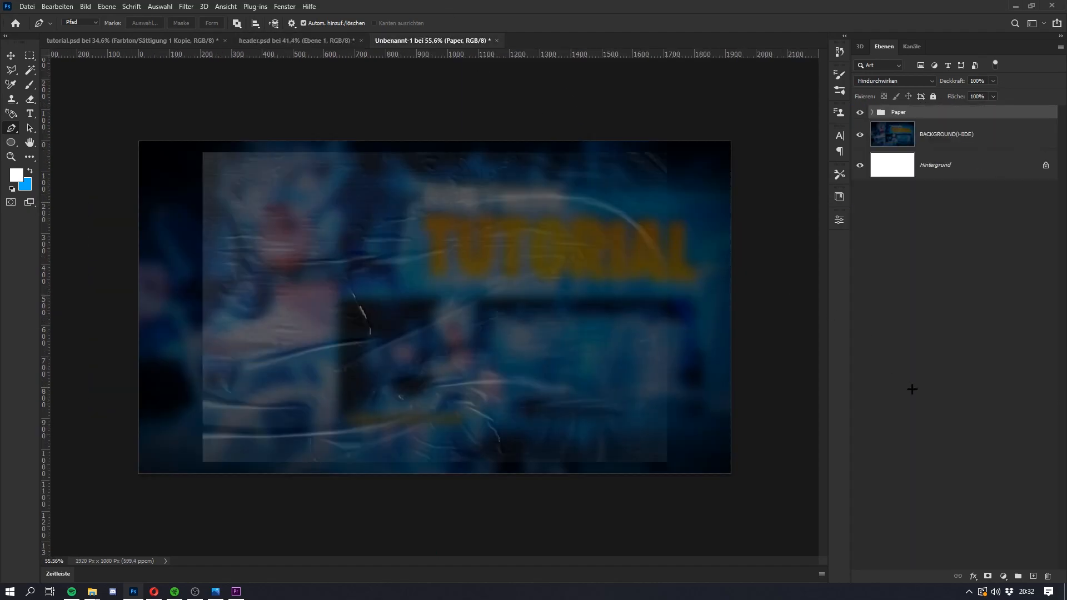
left_click(932, 143)
Step: Copy the unnamed Fortnite scene layer and the papatitos layer from header.psd into tutorial.psd, below the text group
left_click(293, 41)
scroll(918, 457, "down", 10)
left_click(970, 497)
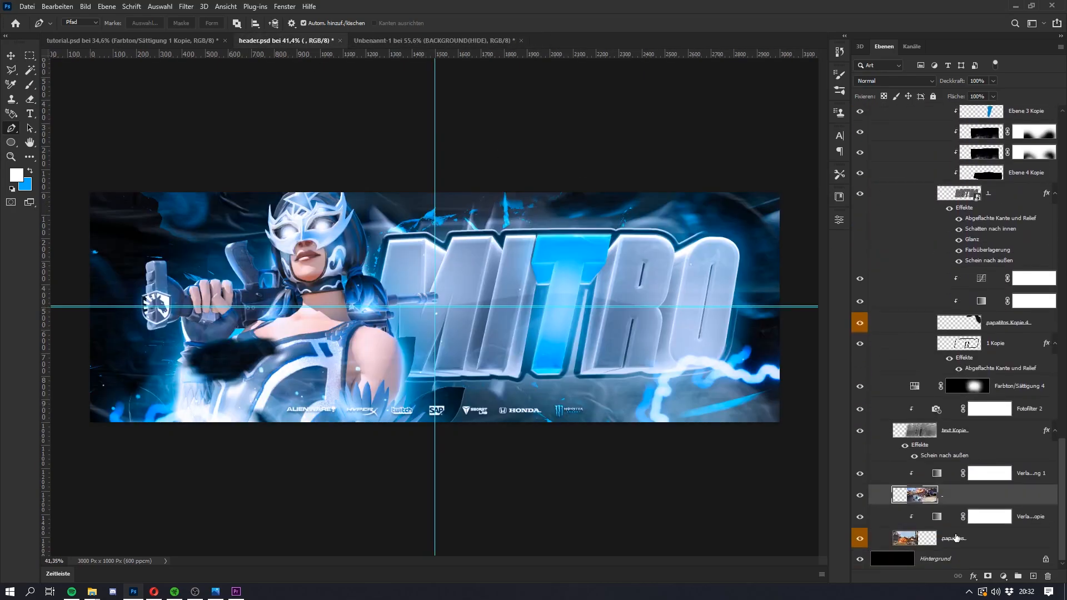
left_click(955, 537, "ctrl")
left_click_drag(955, 537, 301, 194)
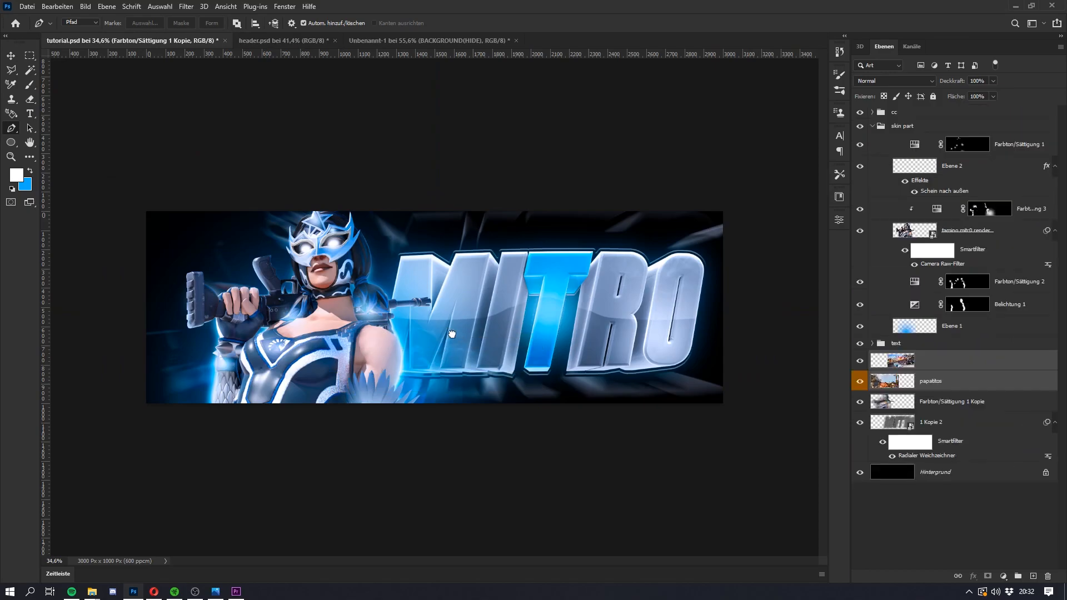
Step: Reposition the unnamed scene layer and the papatitos layer so together they cover the whole header canvas
key("ctrl+t")
left_click_drag(625, 345, 595, 310)
key("Return")
left_click(945, 382)
key("ctrl+t")
left_click_drag(383, 330, 347, 298)
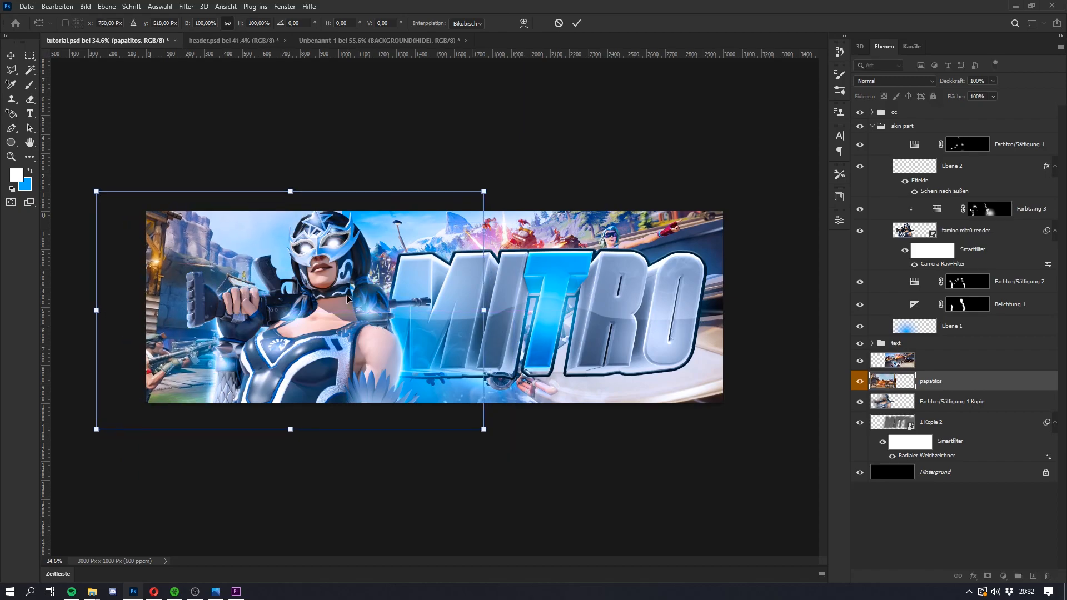
key("Return")
Step: Move both scene layers below 1 Kopie 2, directly above the Hintergrund layer
left_click(944, 360)
key("e")
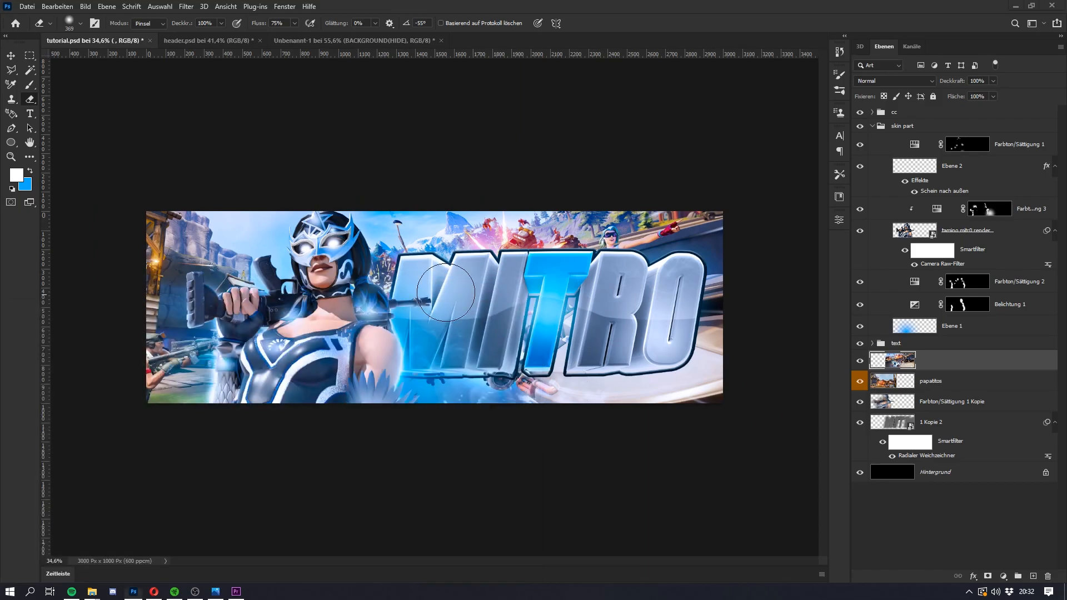
left_click(957, 385, "shift")
left_click_drag(956, 384, 935, 447)
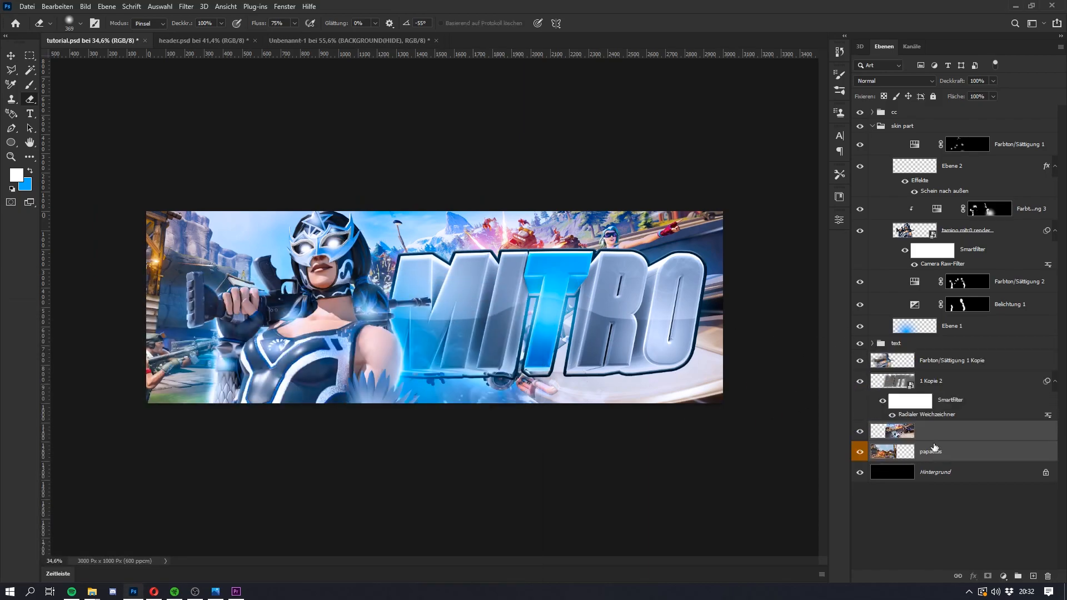
scroll(658, 374, "up", 1)
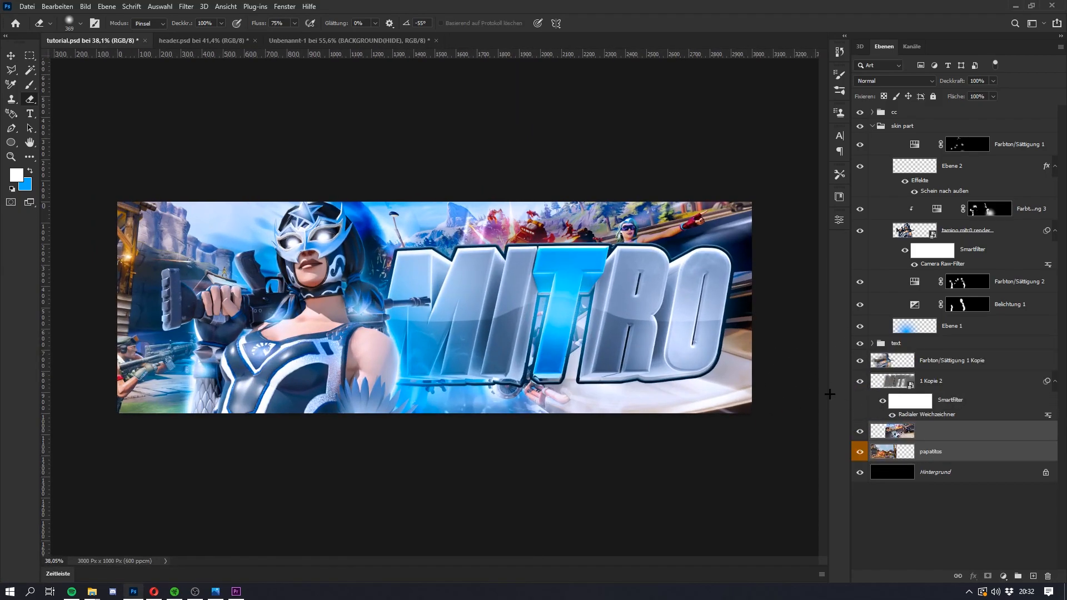
left_click(920, 349)
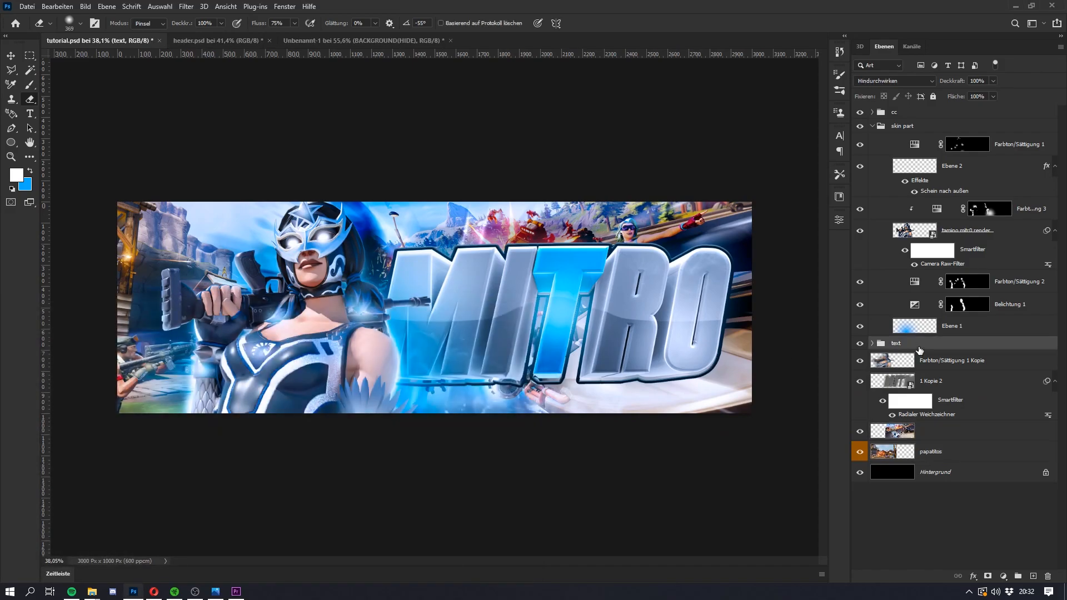
key("ctrl+t")
key("Escape")
Step: Reduce the height of the 1 Kopie outline layer in the text group to about 97%, pulling its lower edge up to the lettering
scroll(504, 357, "up", 12)
key("super")
key("super")
left_click(872, 344)
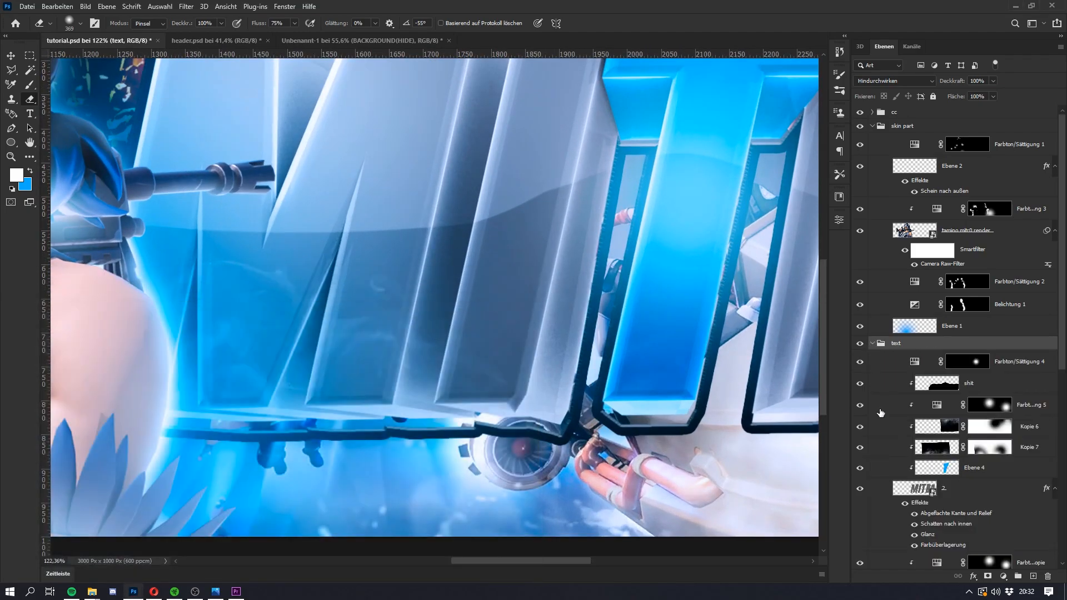
scroll(951, 489, "down", 12)
left_click(967, 479)
left_click(939, 408)
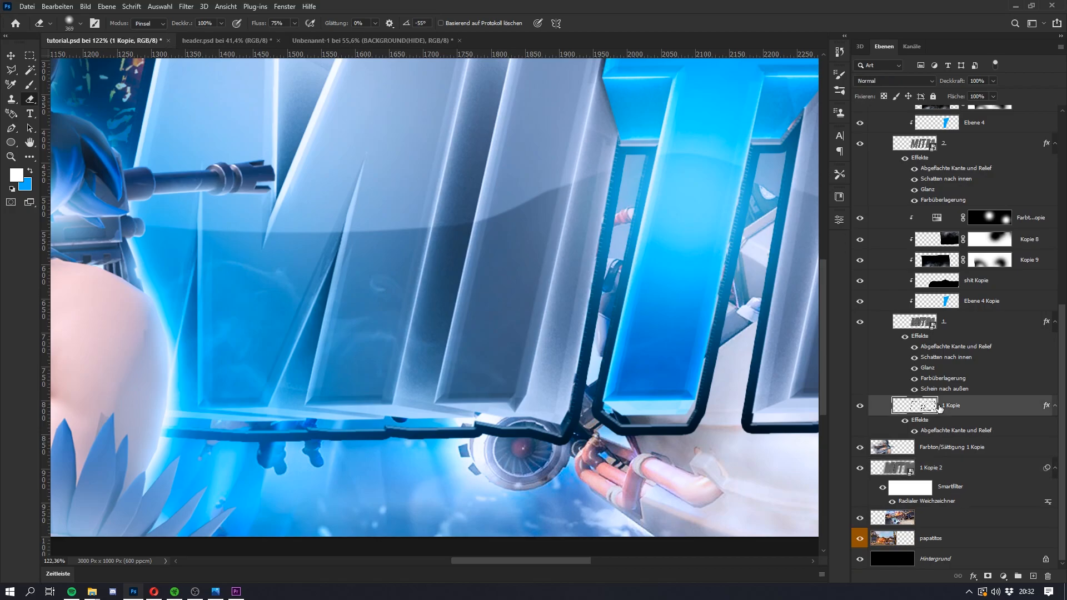
key("ctrl+t")
left_click_drag(660, 448, 660, 436)
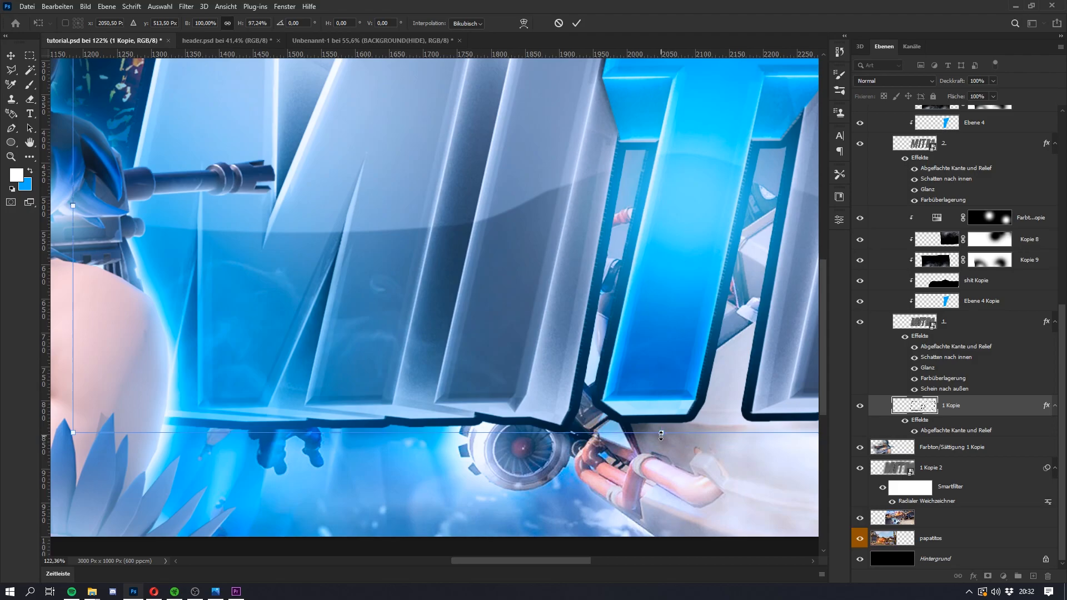
key("Return")
key("super")
key("super")
scroll(458, 370, "down", 5)
scroll(458, 371, "down", 2)
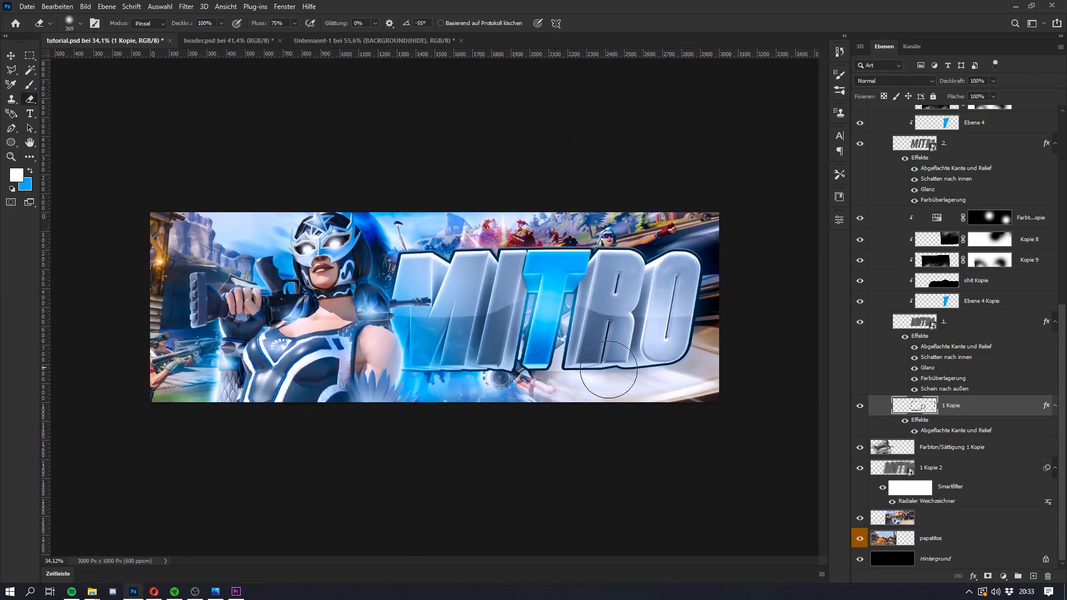
Step: Add a gradient map from black to blue above the unnamed scene layer and clip it to that layer
left_click(925, 518)
left_click(1003, 579)
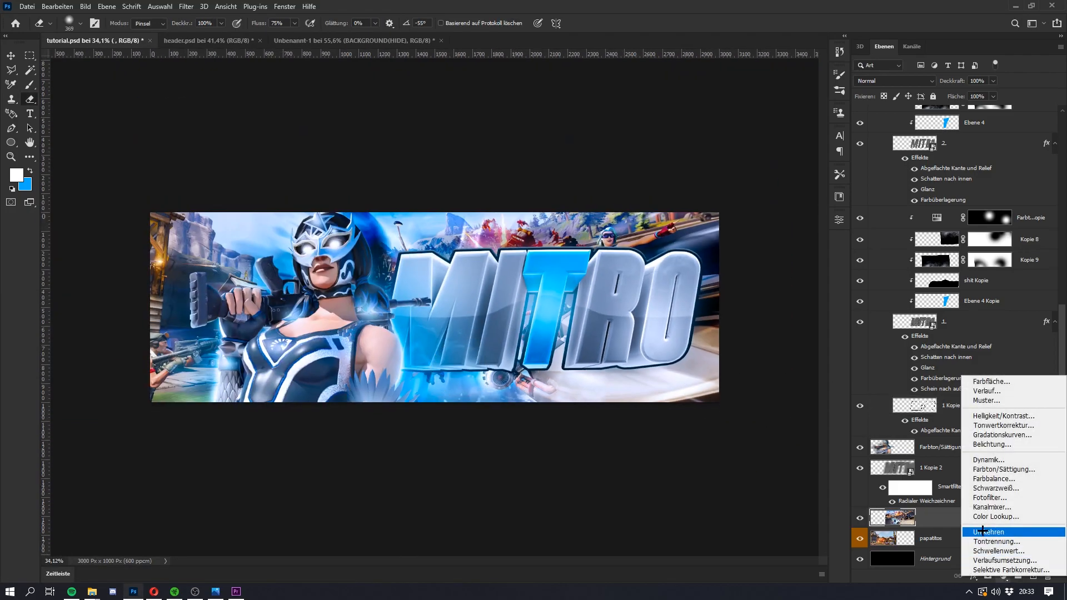
left_click(992, 562)
left_click(786, 256)
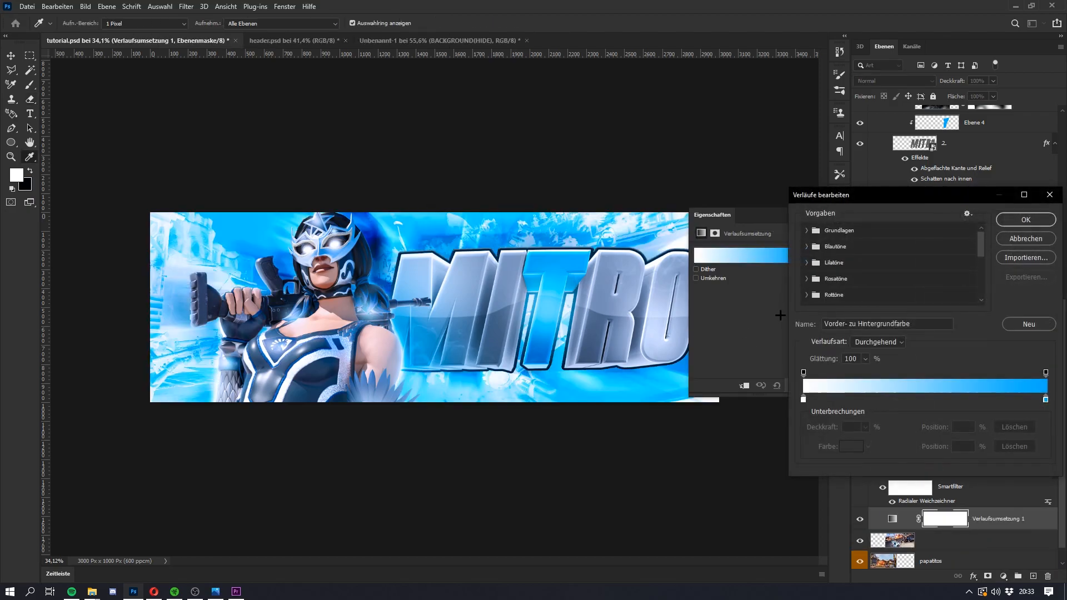
double_click(803, 399)
left_click(653, 266)
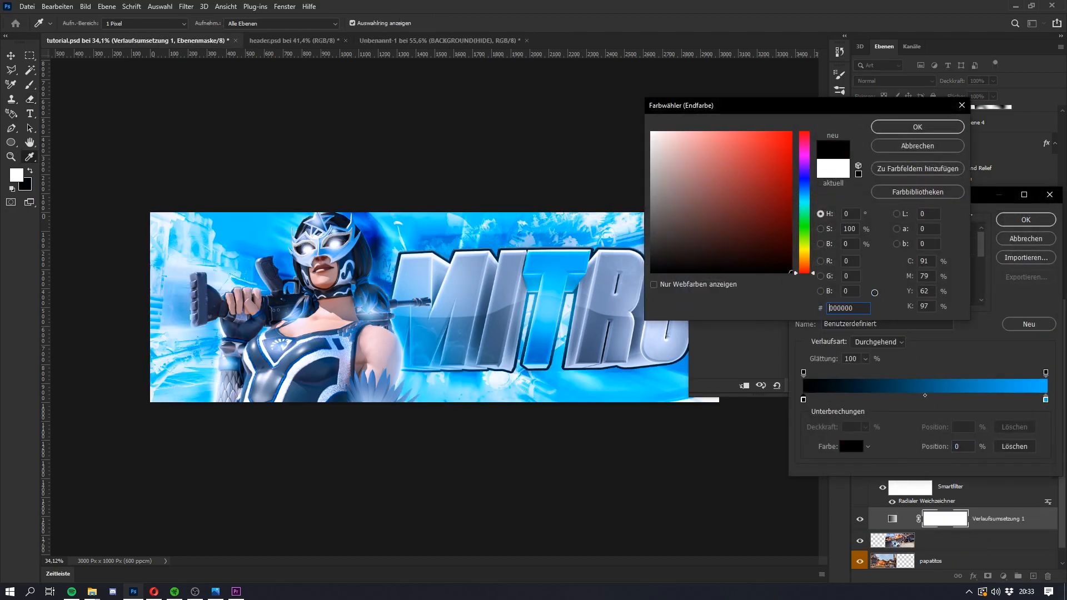
left_click(904, 131)
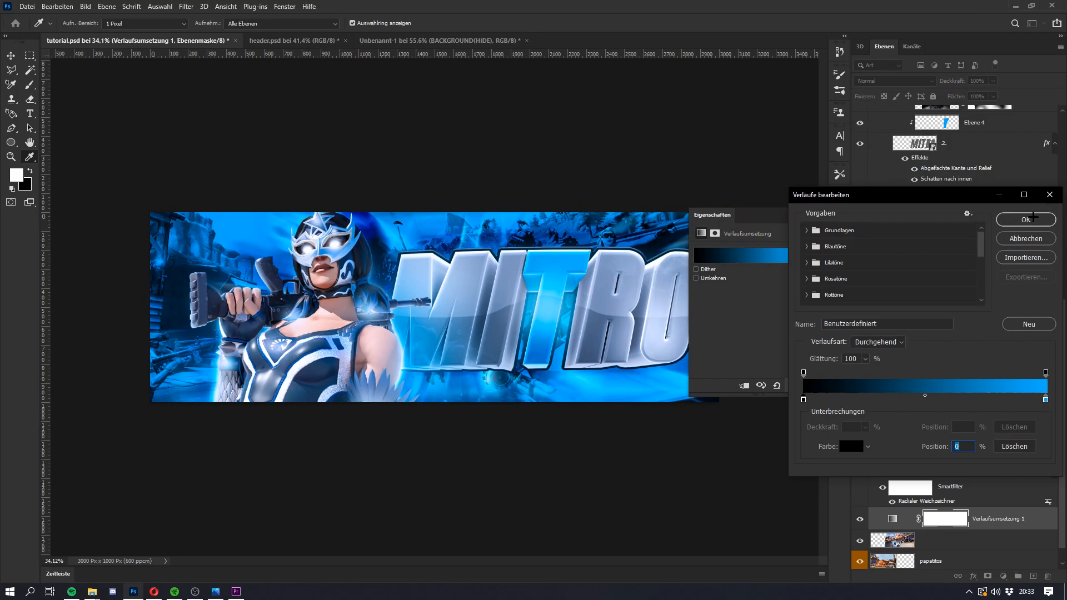
left_click(1032, 217)
left_click(997, 527, "alt")
Step: Move the black stop of the unnamed scene layer's gradient map to 74%
double_click(917, 520)
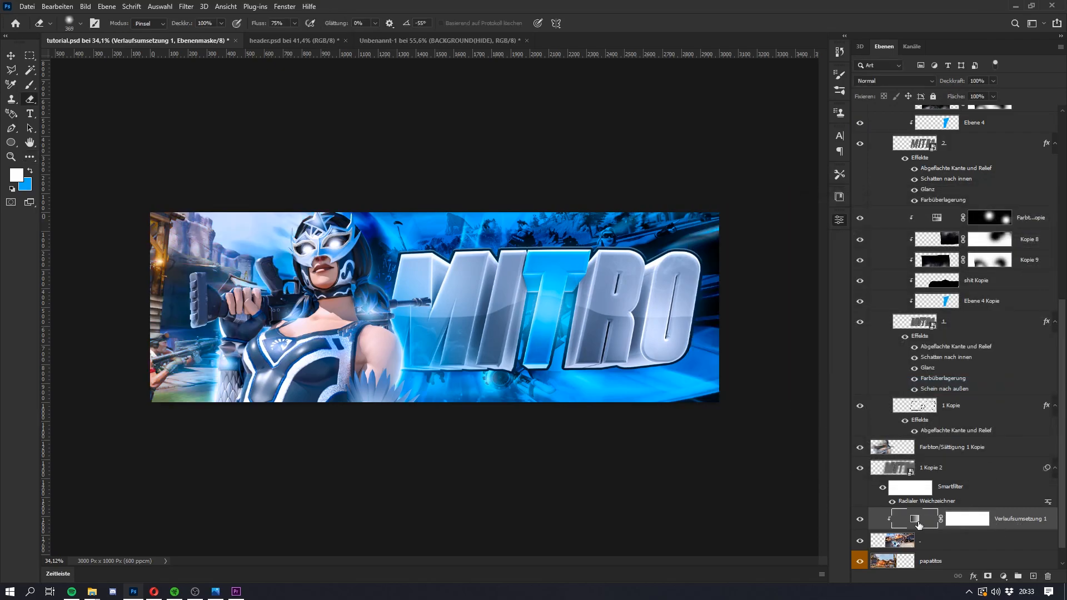
left_click(761, 258)
left_click_drag(803, 399, 982, 403)
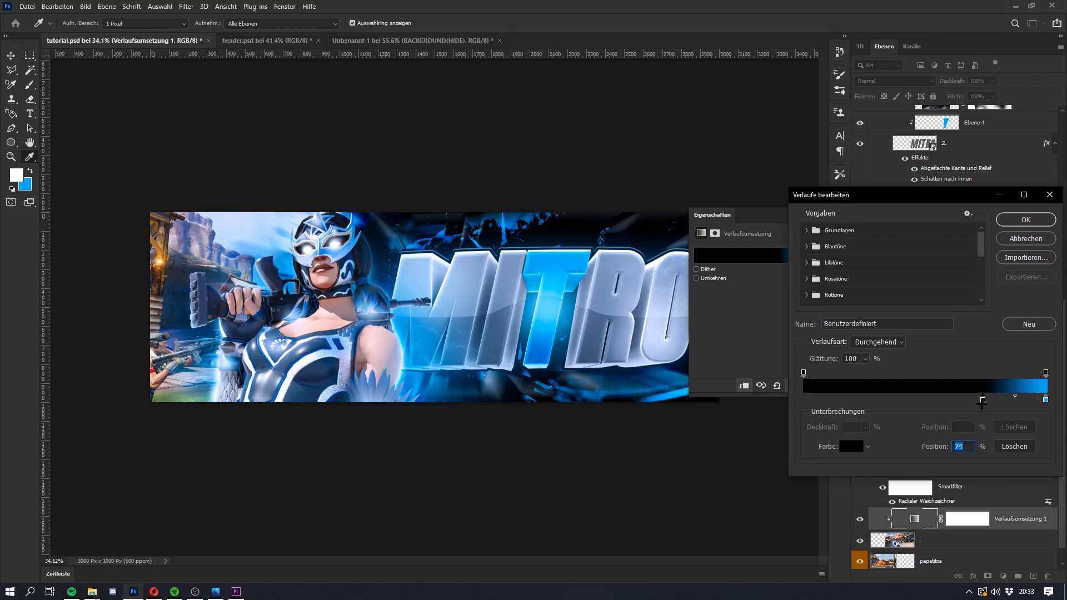
left_click(1027, 223)
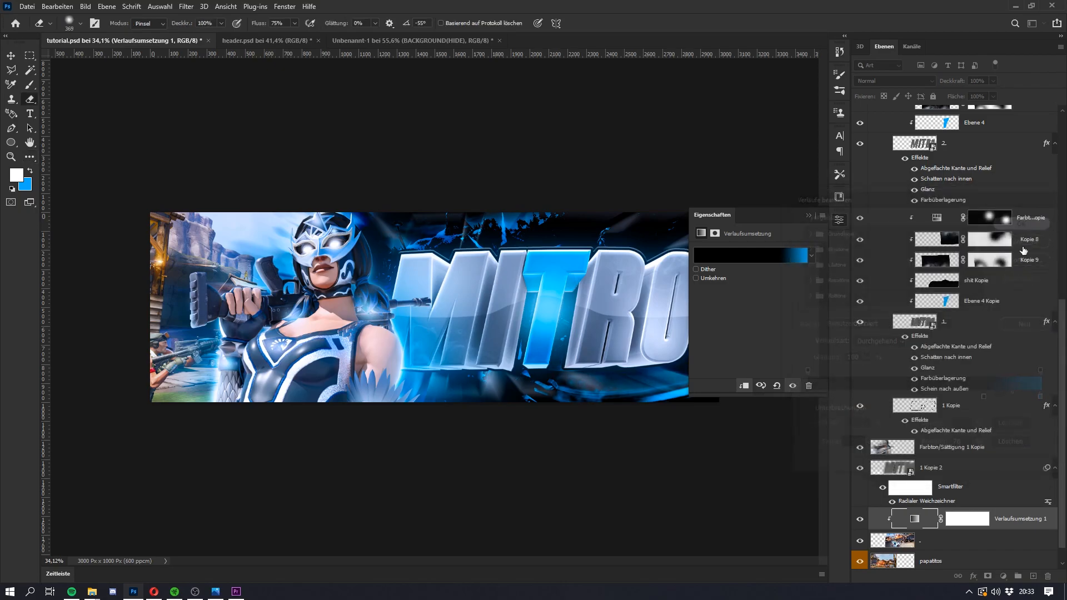
Step: Duplicate the gradient map directly above the papatitos scene layer and clip the copy to it
left_click_drag(1018, 521, 943, 553)
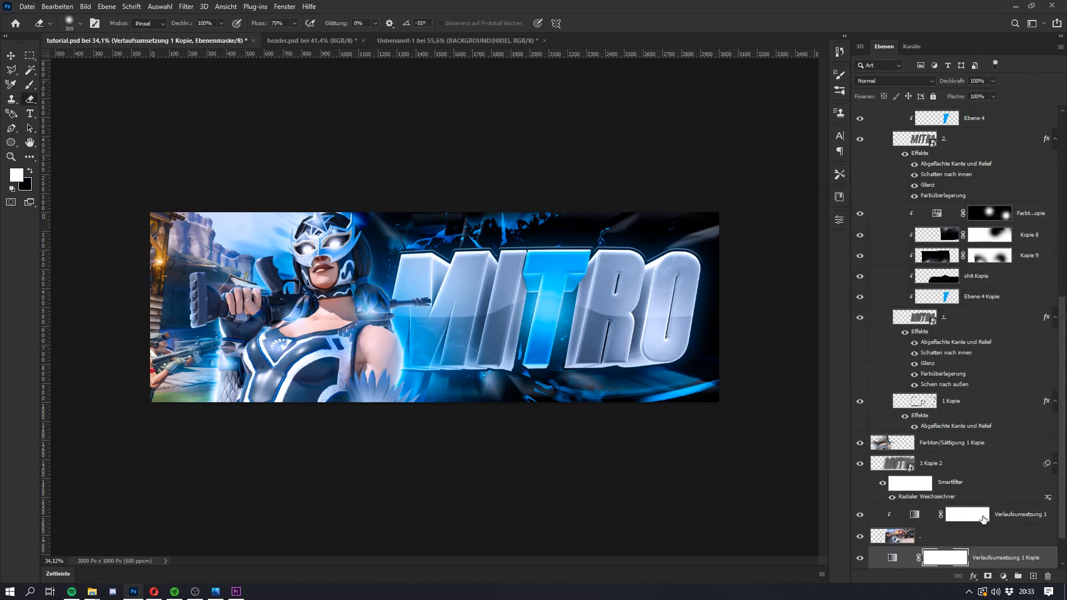
scroll(998, 495, "down", 1)
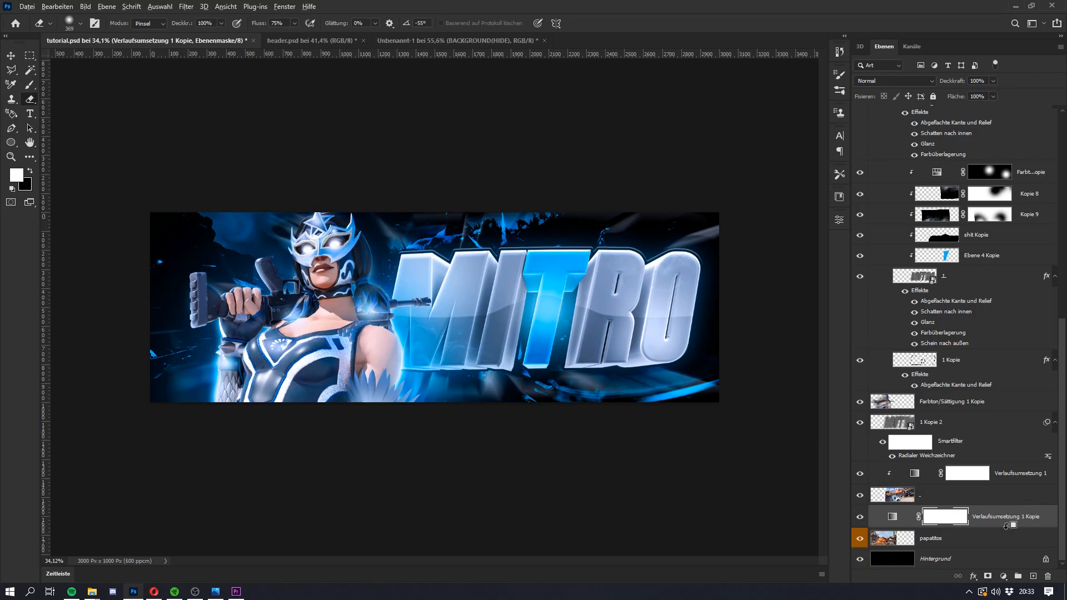
left_click(1006, 525, "alt")
Step: Move the black stop of the copied gradient map over the papatitos scene layer to 79%
double_click(914, 517)
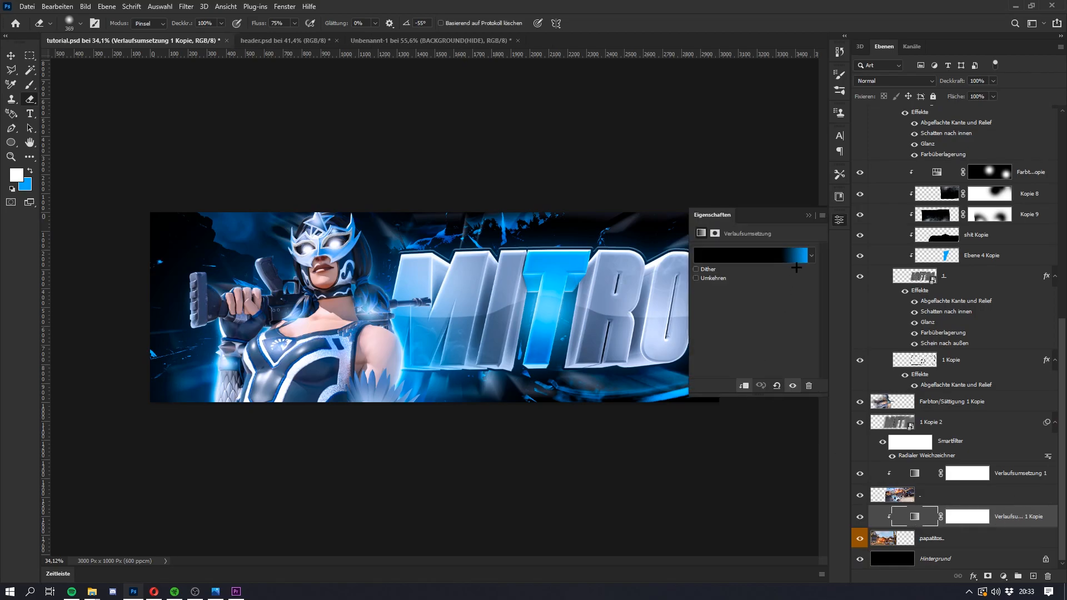
left_click(803, 252)
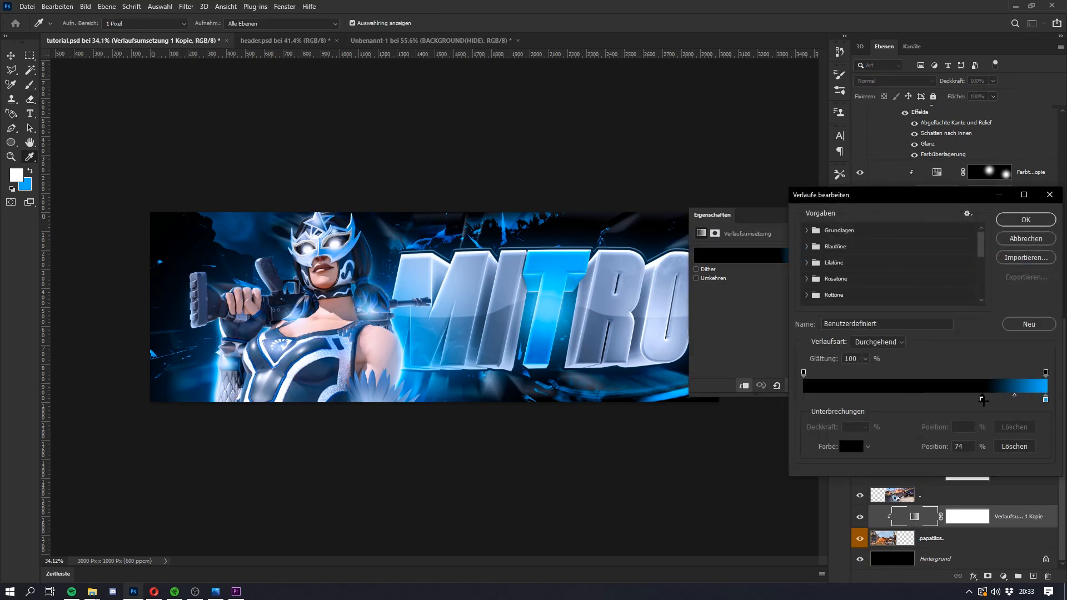
left_click(994, 399)
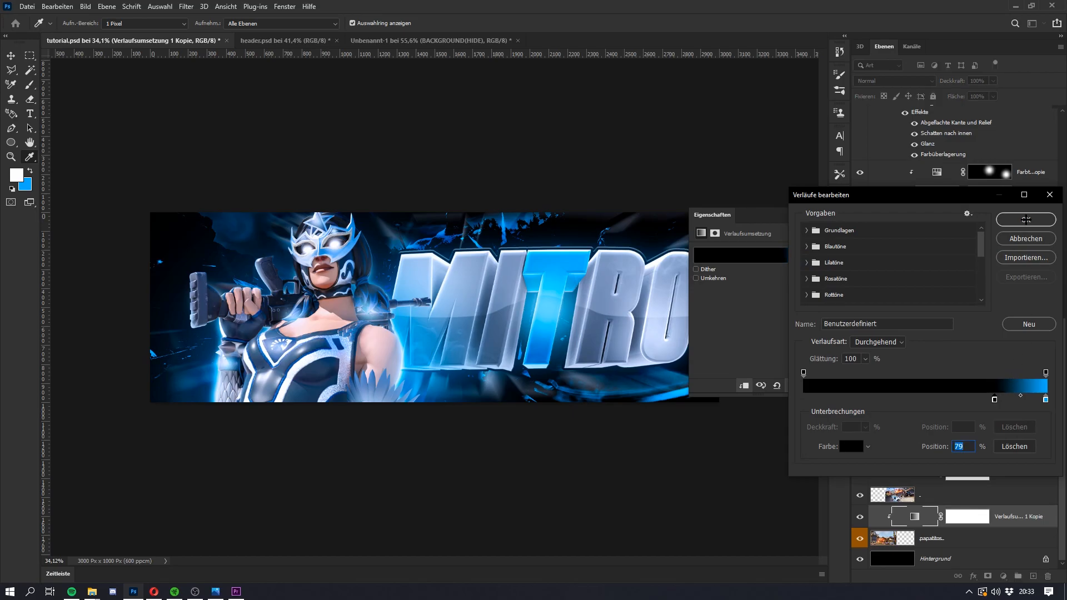
left_click(1026, 220)
left_click(810, 214)
Step: Examine the whole tutorial.psd header and compare its background with the design in header.psd
key("super")
key("super")
scroll(461, 300, "down", 5)
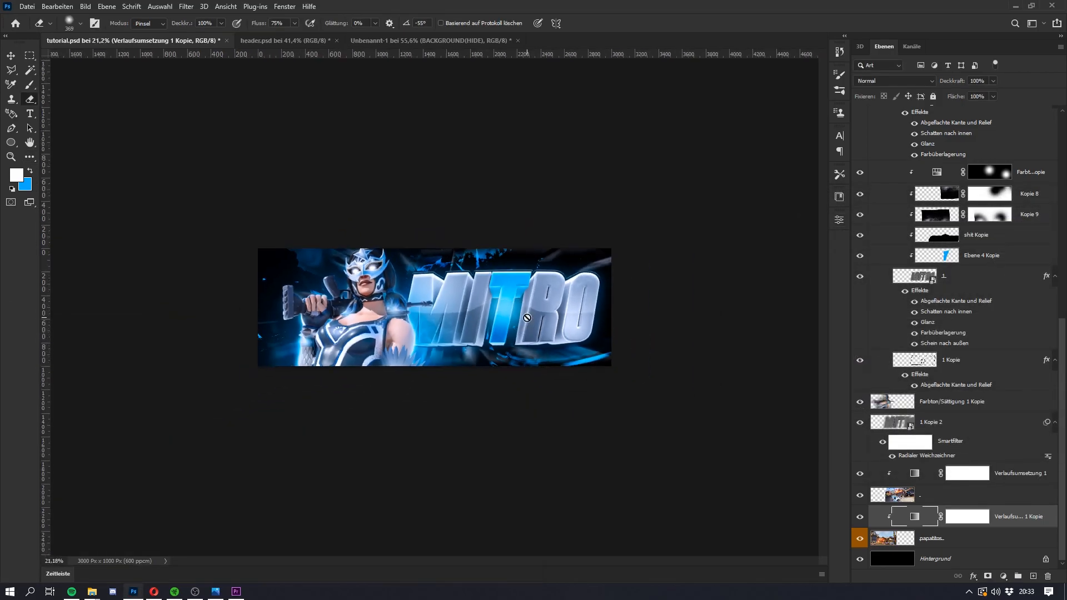
scroll(522, 318, "up", 6)
key("super")
key("super")
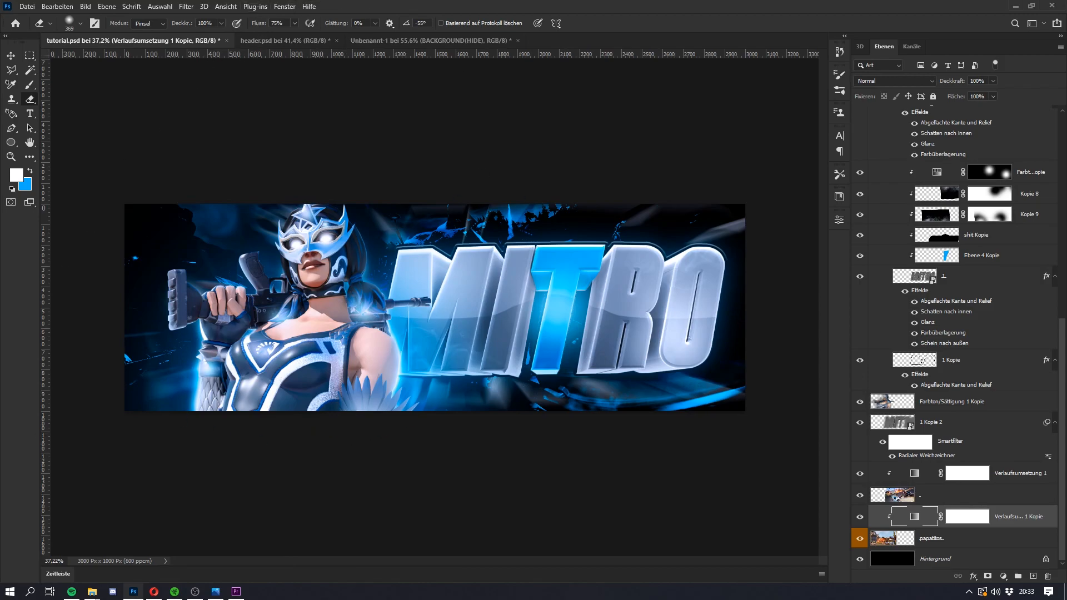
left_click(284, 41)
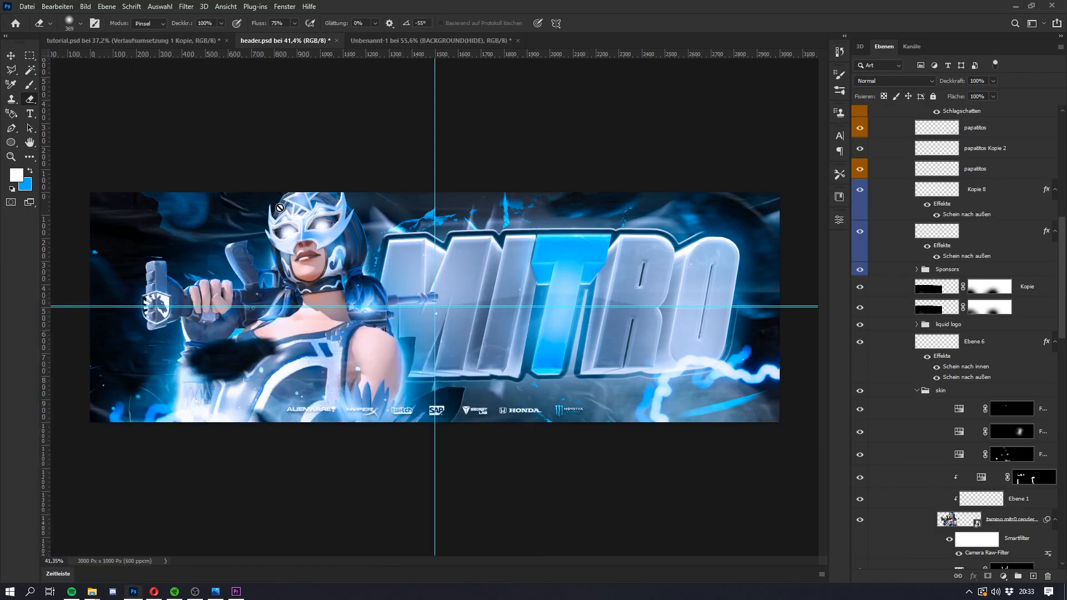
left_click(133, 43)
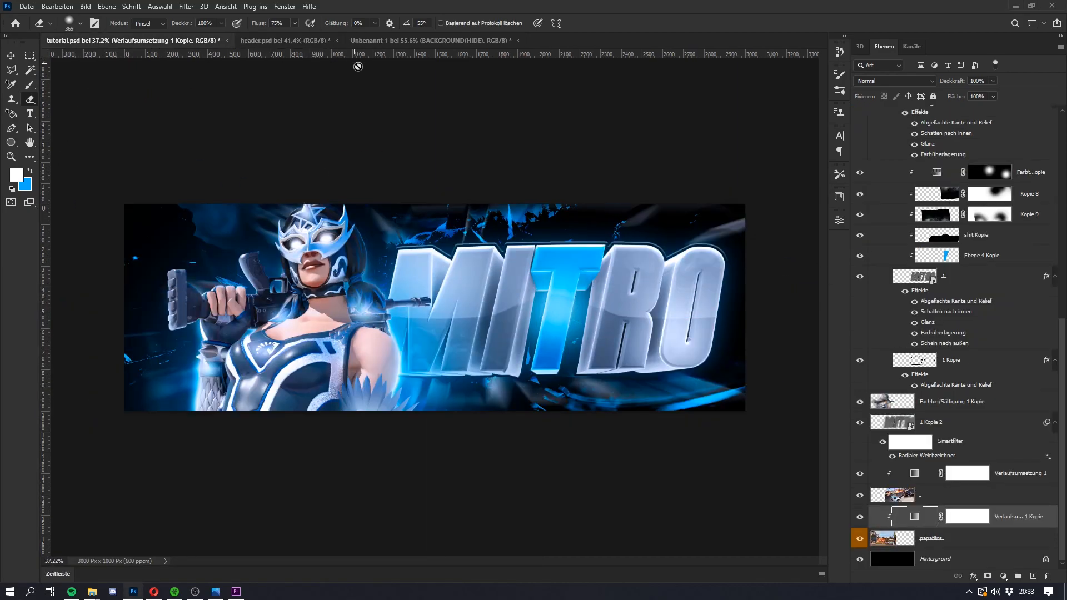
key("super")
Step: Copy the papatitos texture layer from the Paper group of Unbenannt-1 into tutorial.psd and place it between the cc and skin part groups
left_click(472, 38)
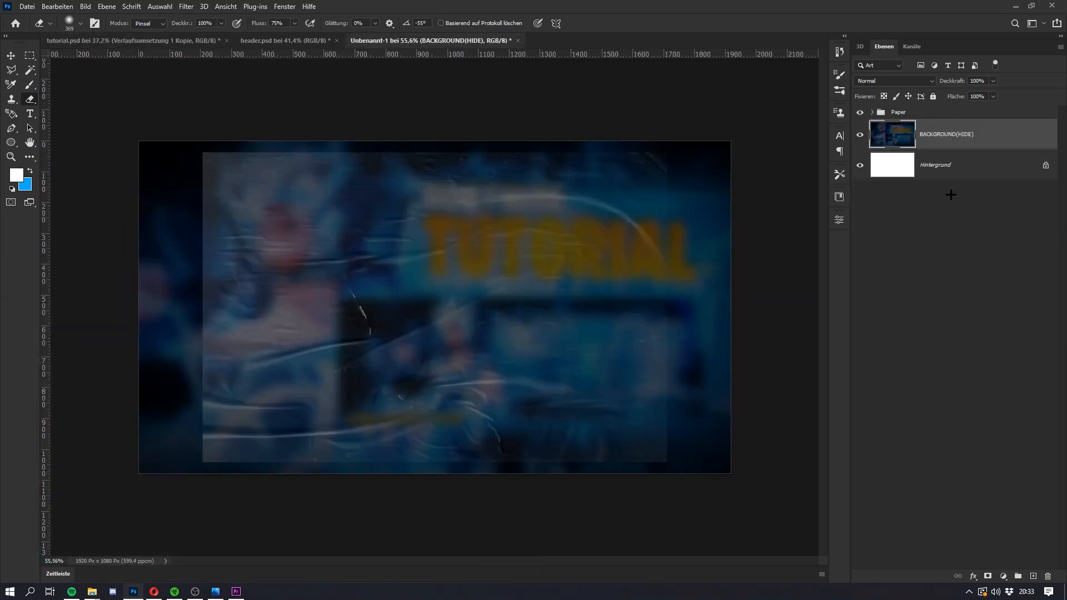
left_click(873, 112)
left_click(982, 138)
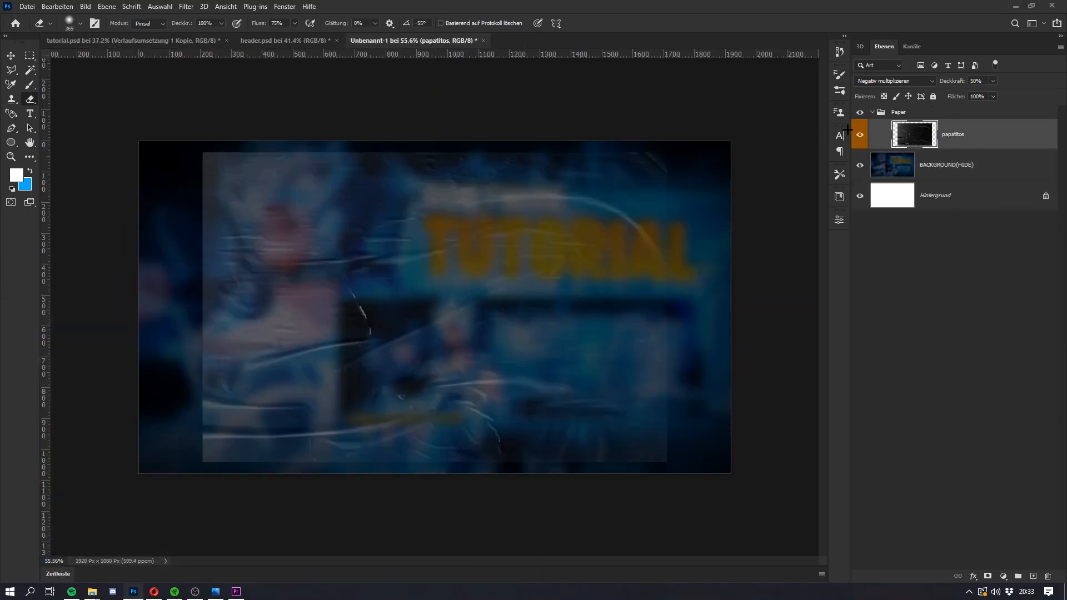
left_click_drag(980, 137, 376, 335)
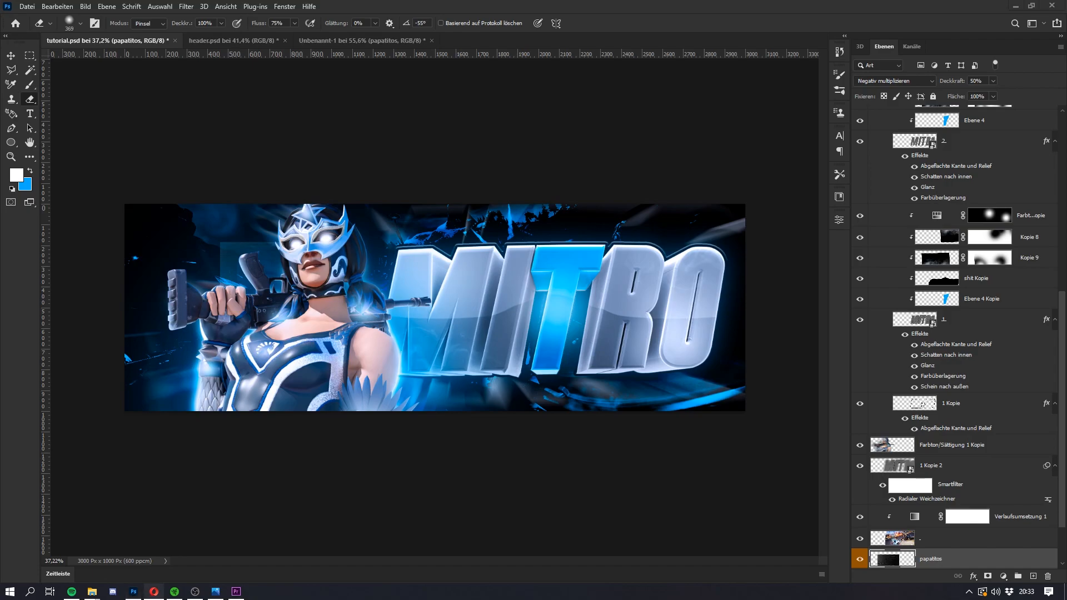
left_click_drag(981, 561, 970, 120)
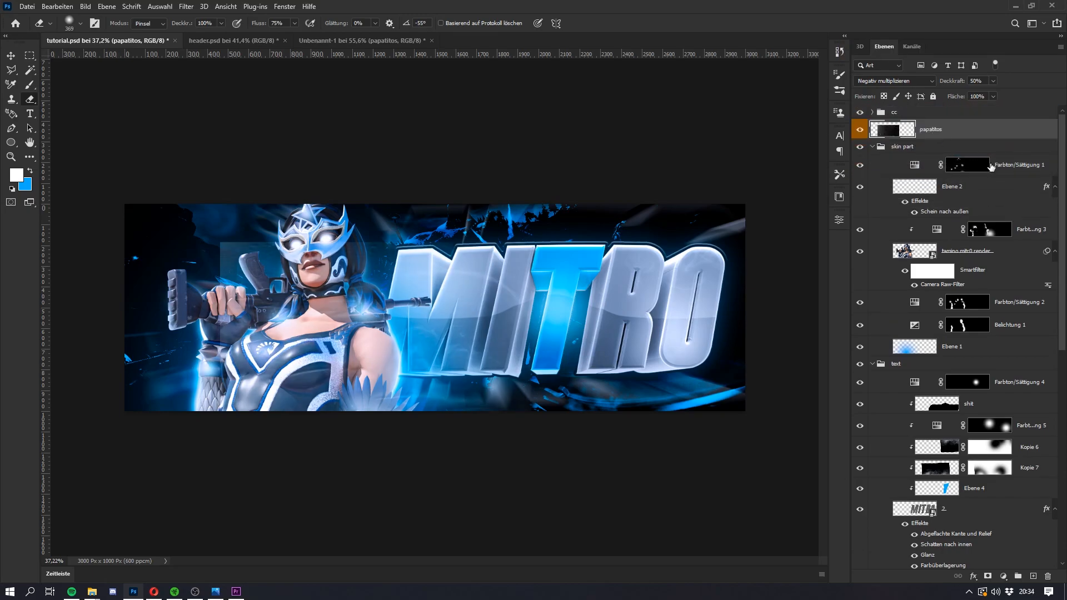
Step: Enlarge and reposition the papatitos paper texture so it covers the character's side of the header canvas
key("ctrl+t")
left_click_drag(546, 344, 581, 341)
left_click_drag(517, 367, 432, 329)
key("Return")
key("e")
left_click(883, 81)
left_click(884, 81)
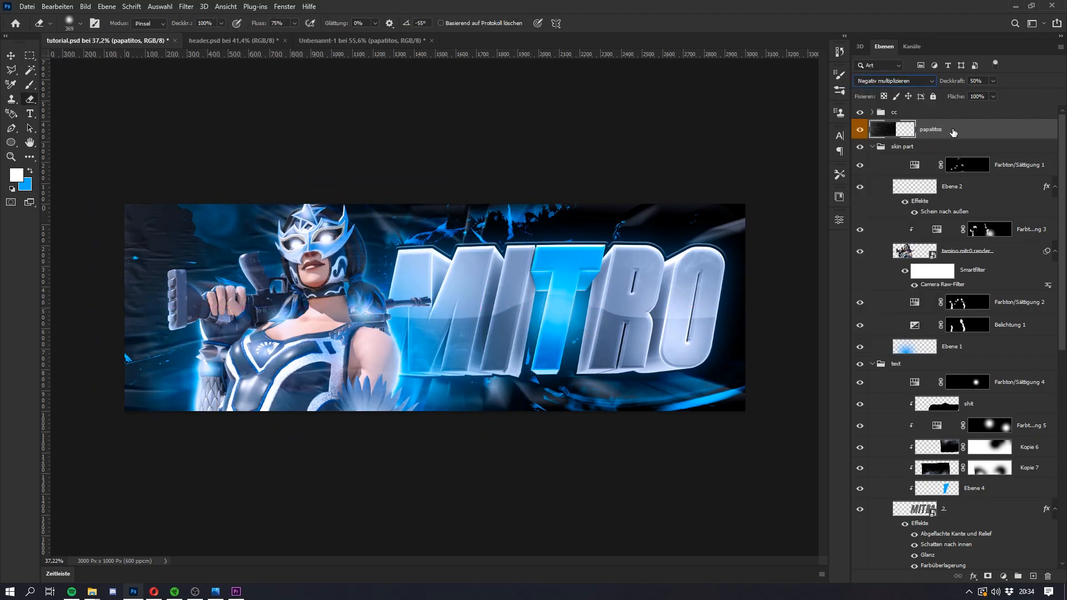
Step: Duplicate the paper texture layer, flip the copy horizontally and move it over the lettering side of the header
key("ctrl+j")
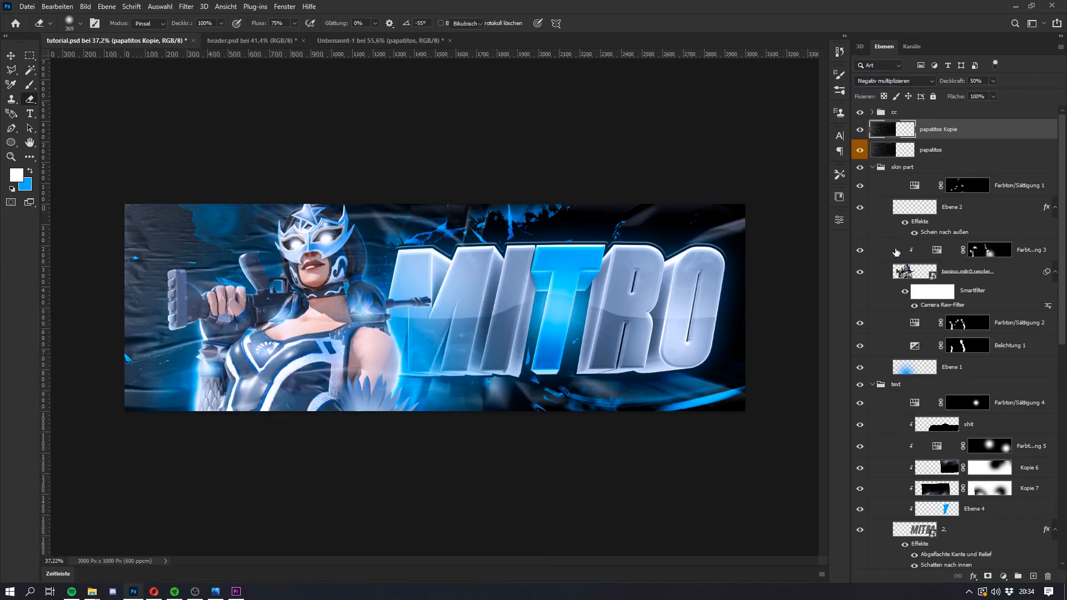
key("ctrl+t")
right_click(327, 367)
left_click(364, 552)
mouse_move(284, 317)
left_mouse_down()
mouse_move(626, 317)
mouse_move(596, 318)
left_mouse_up()
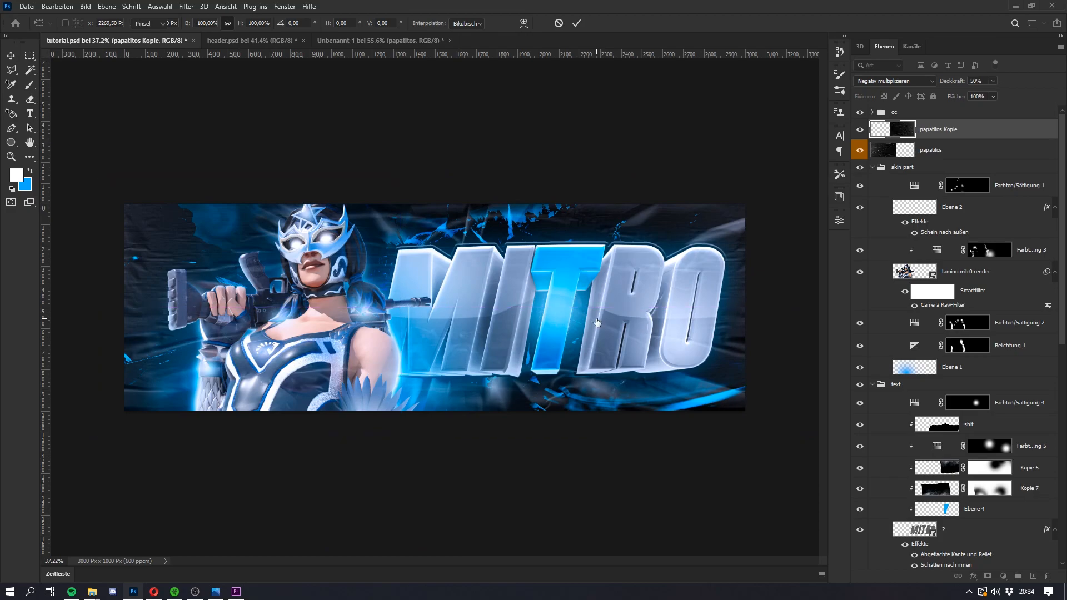
key("Return")
key("e")
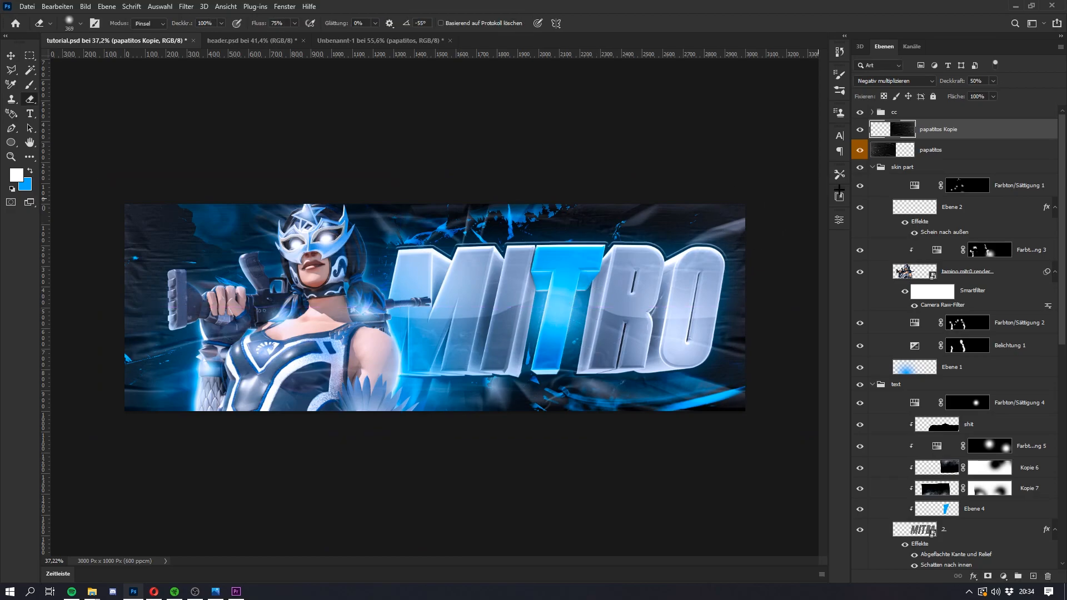
Step: Add a layer mask to papatitos Kopie and fade its inner edge mid-canvas with a large soft black brush
left_click(987, 577)
key("b")
key("x")
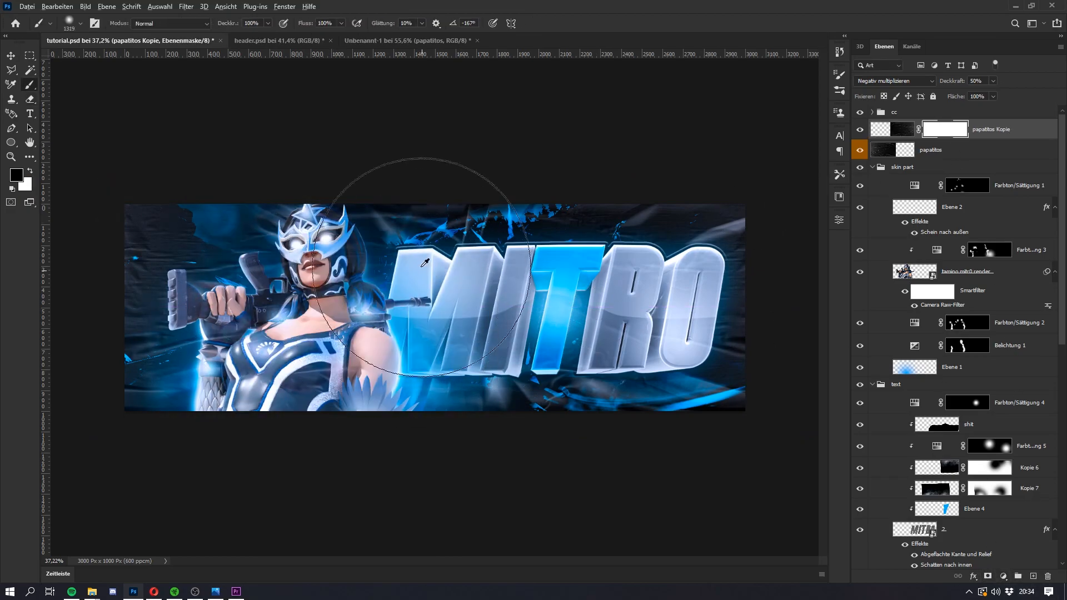
Step: Add a layer mask to the papatitos paper texture and paint a soft black vertical stroke mid-canvas to blend its inner edge
left_click(955, 150)
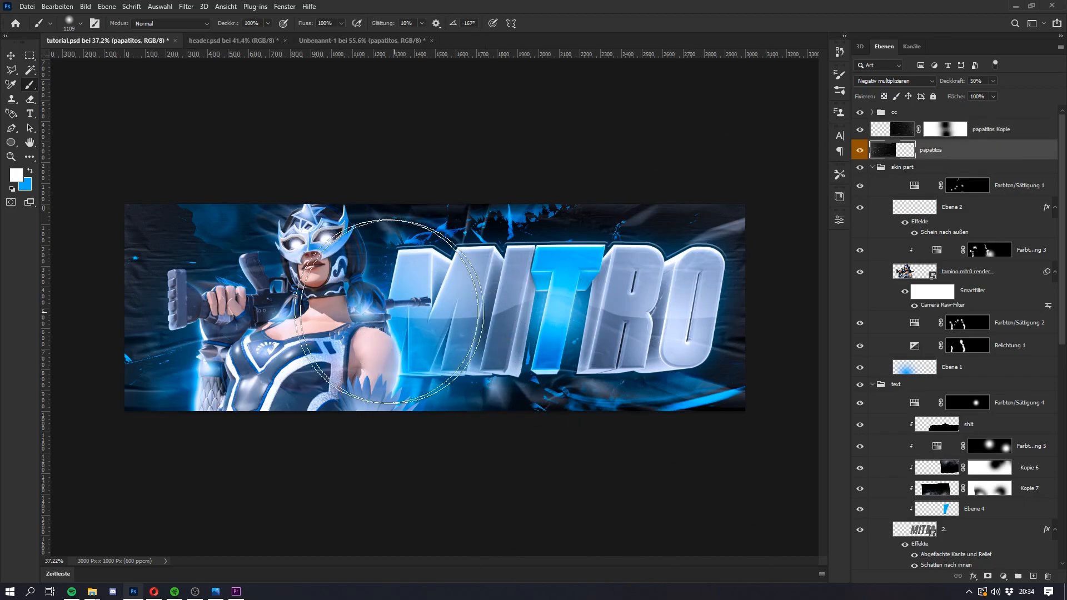
mouse_move(428, 267)
left_mouse_down()
mouse_move(449, 286)
mouse_move(424, 350)
left_mouse_up()
key("ctrl+z")
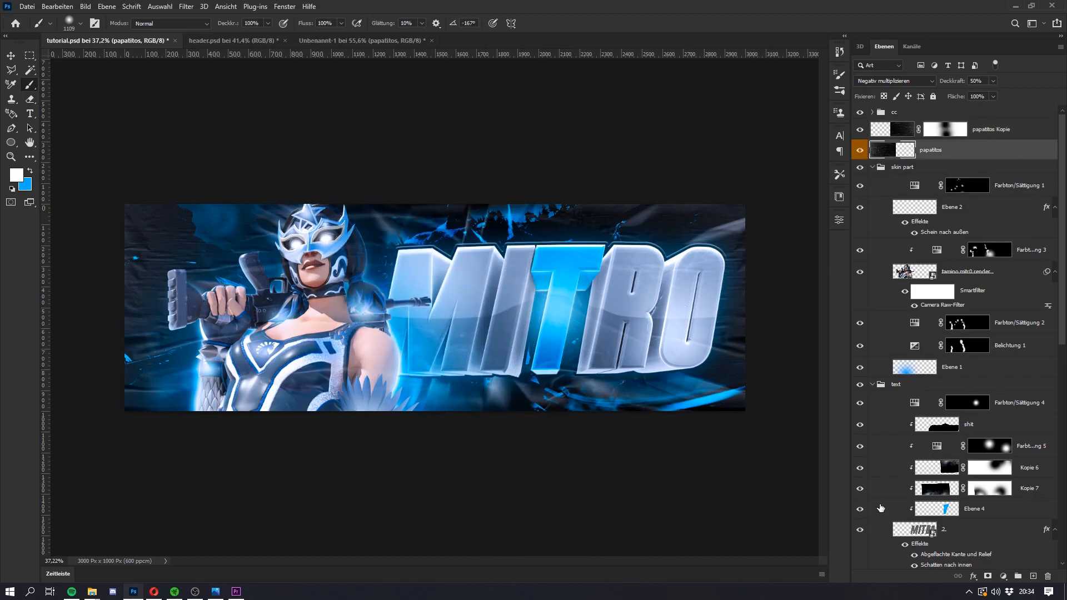
left_click(988, 583)
key("d")
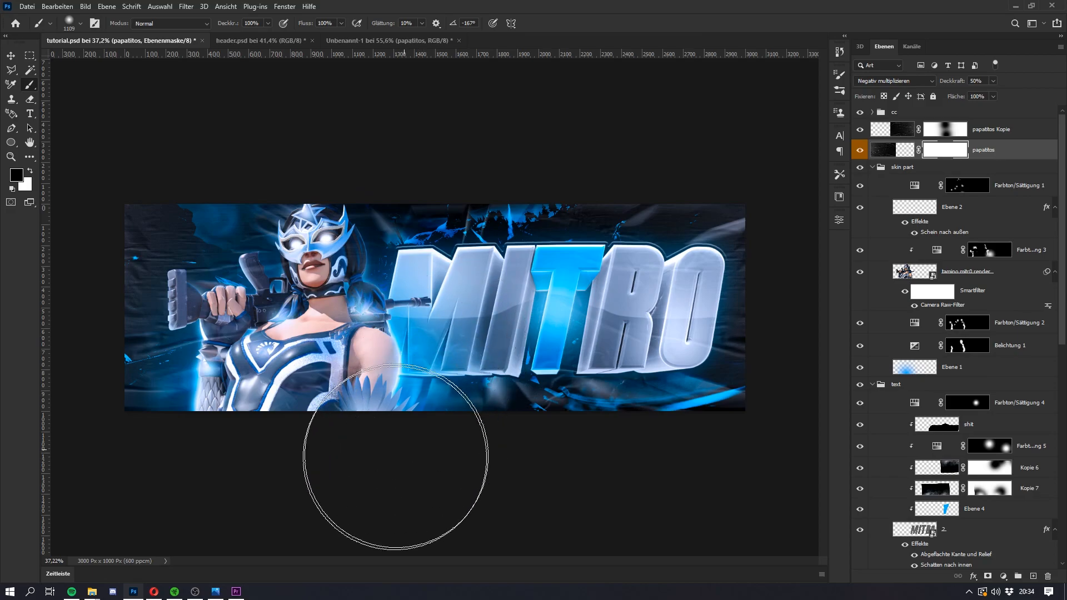
left_click_drag(426, 234, 426, 356)
scroll(426, 295, "down", 4)
scroll(417, 287, "up", 6)
key("super")
key("super")
scroll(414, 282, "down", 4)
scroll(421, 282, "up", 3)
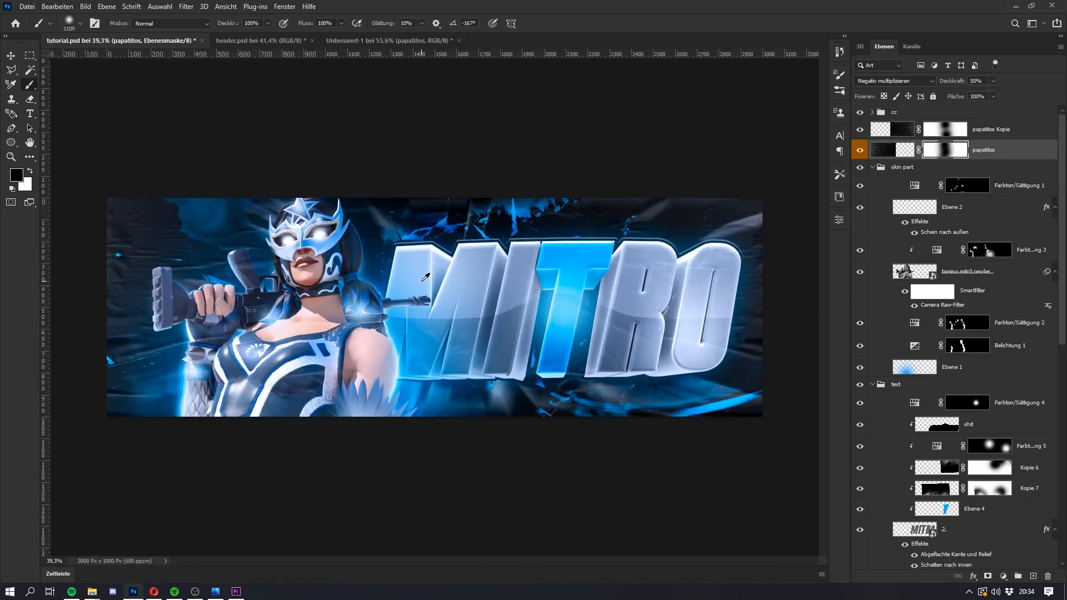
scroll(422, 282, "down", 1)
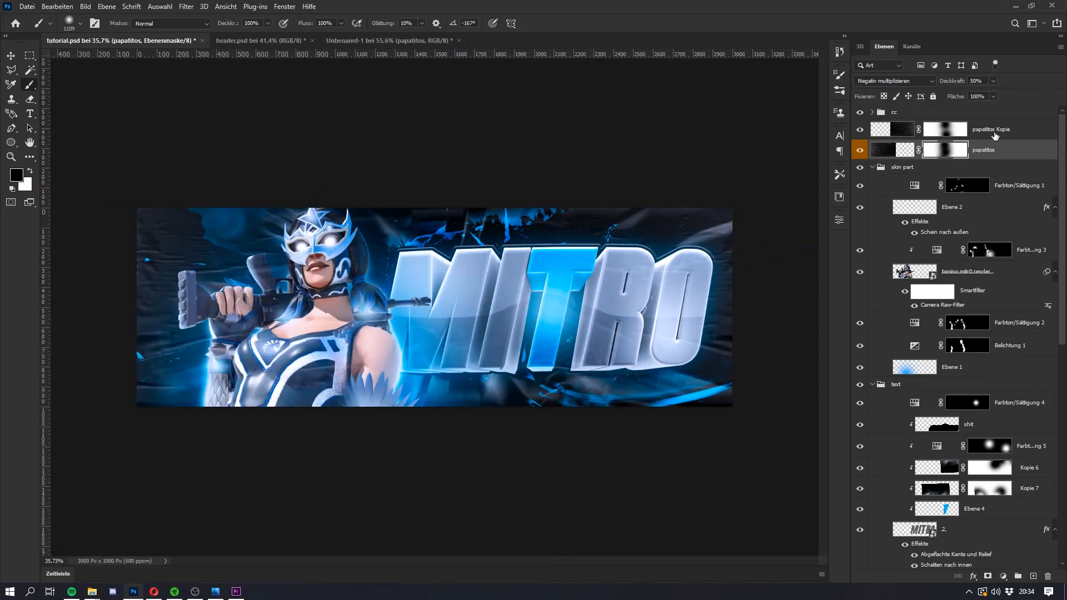
Step: Scale both paper texture layers, papatitos Kopie and papatitos, together to about 112%
left_click(994, 133, "shift")
key("ctrl+t")
left_click_drag(776, 184, 815, 170)
key("Return")
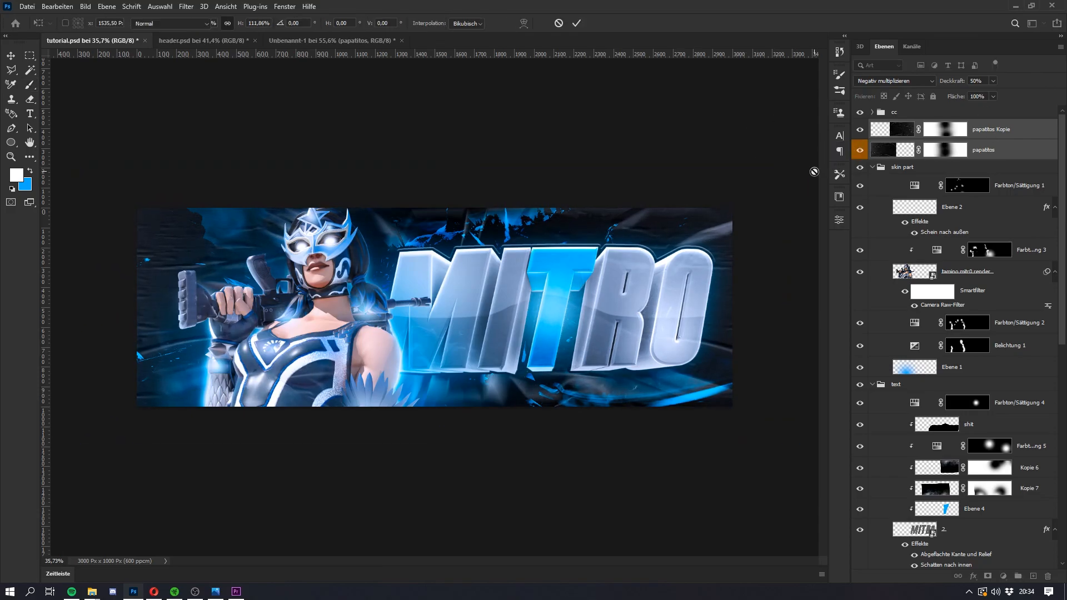
key("b")
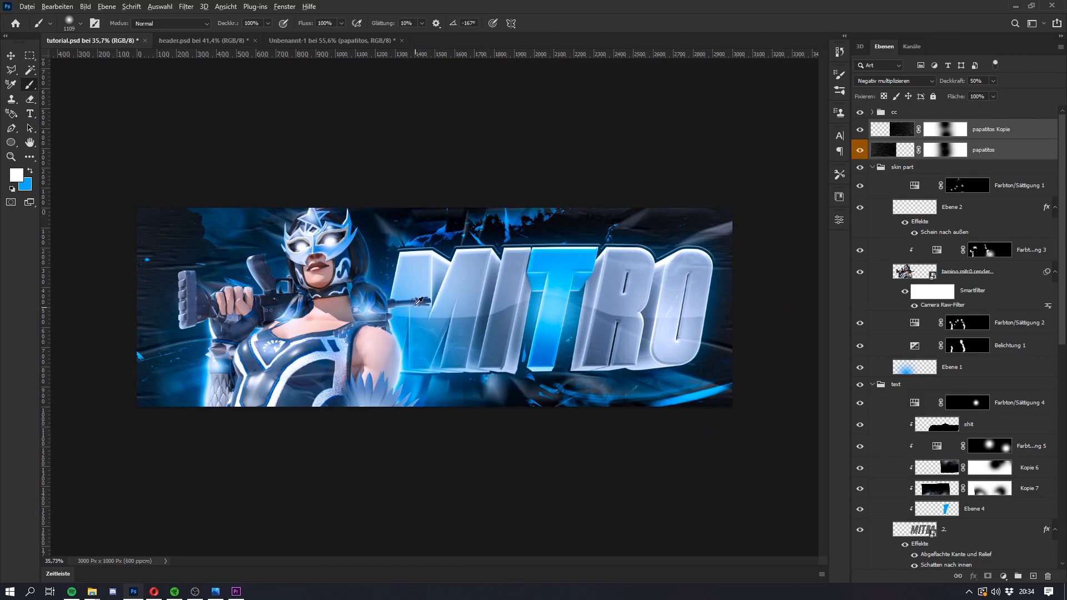
scroll(420, 303, "up", 1)
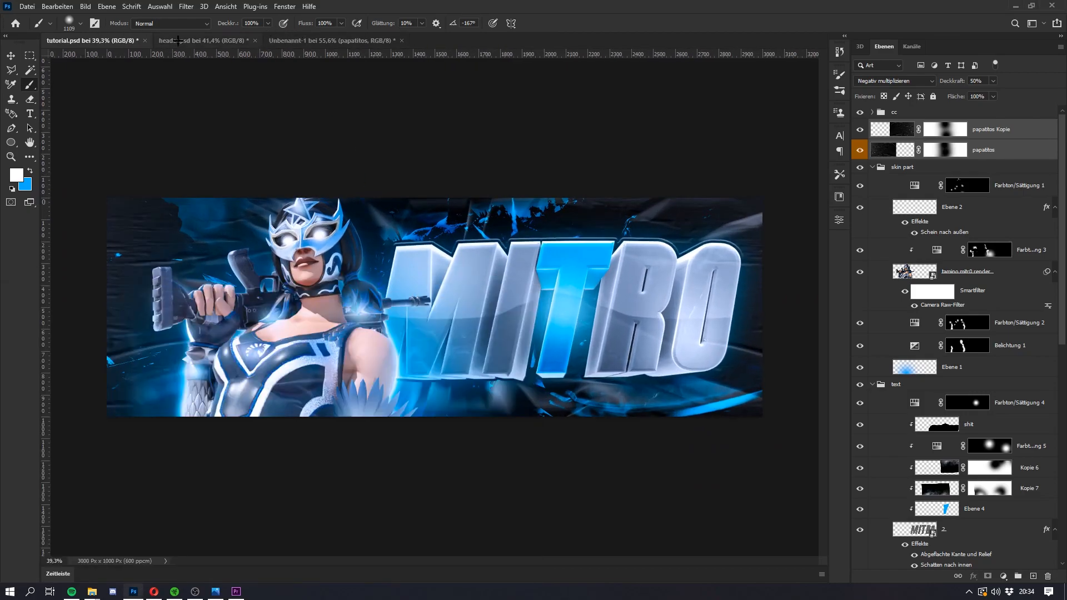
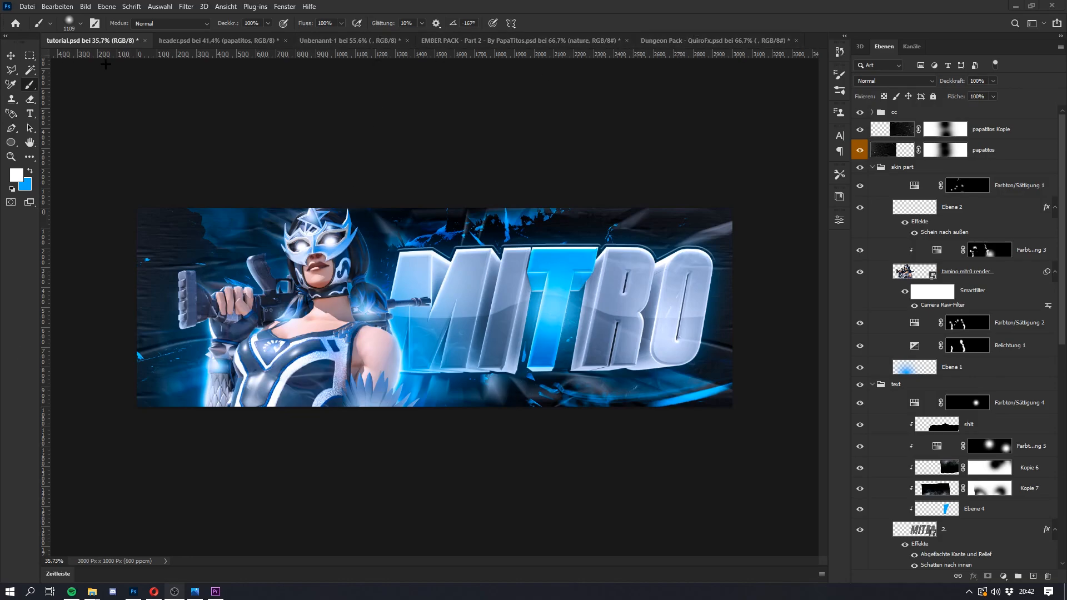
Step: Close the EMBER PACK and Dungeon Pack documents without saving their changes
left_click(641, 40)
left_click(520, 40)
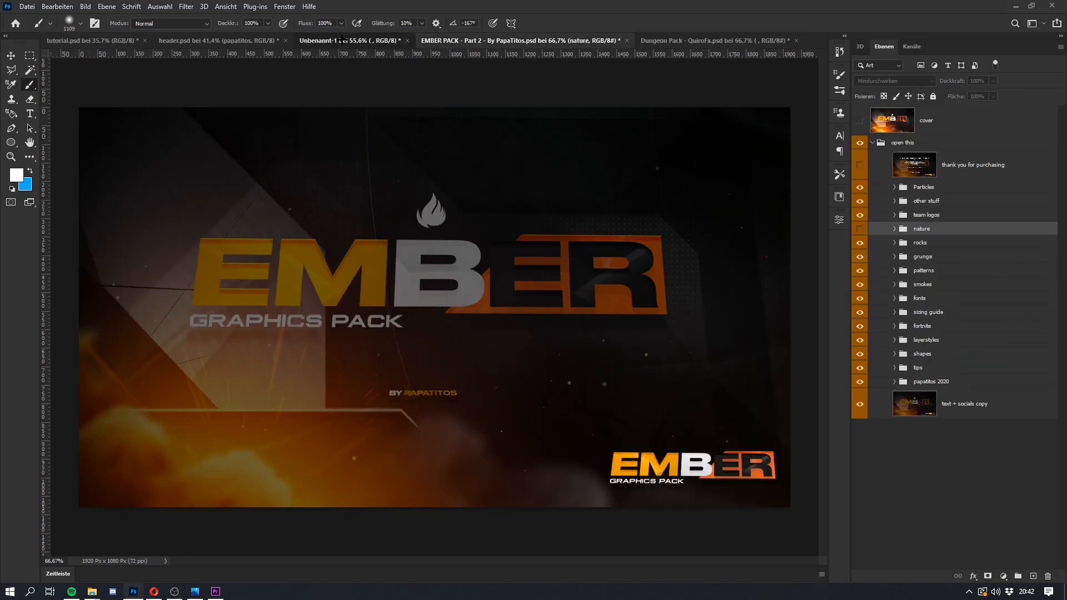
left_click(349, 40)
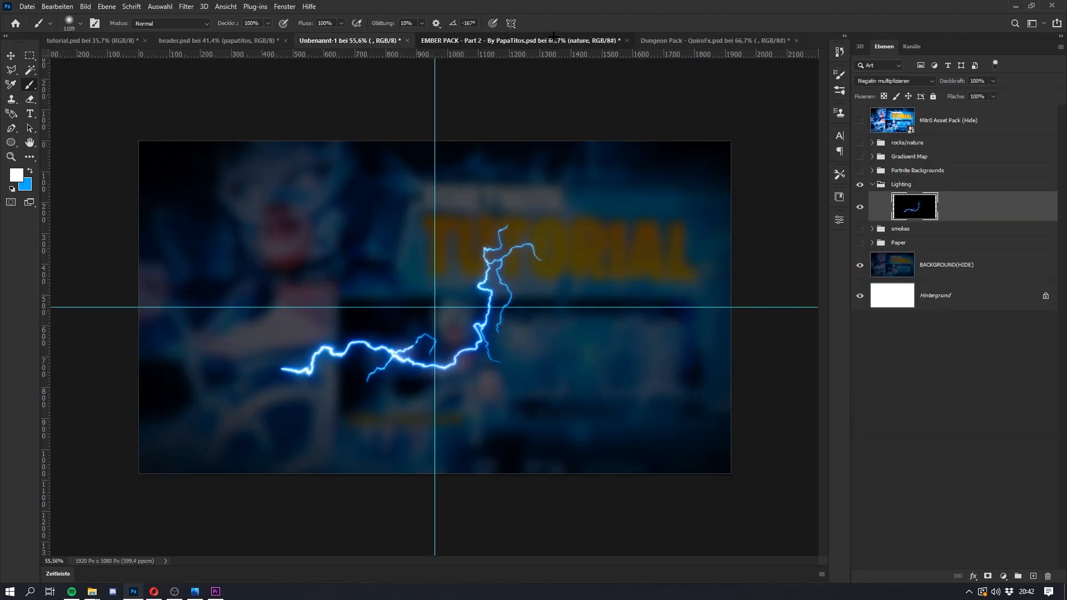
left_click(608, 40)
left_click(626, 40)
left_click(545, 235)
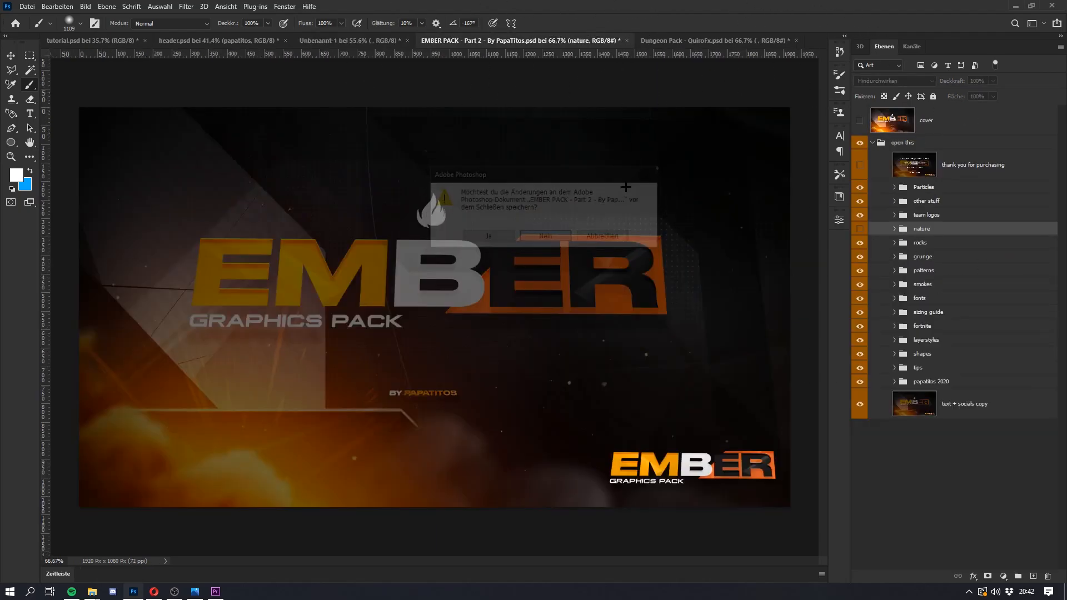
left_click(578, 41)
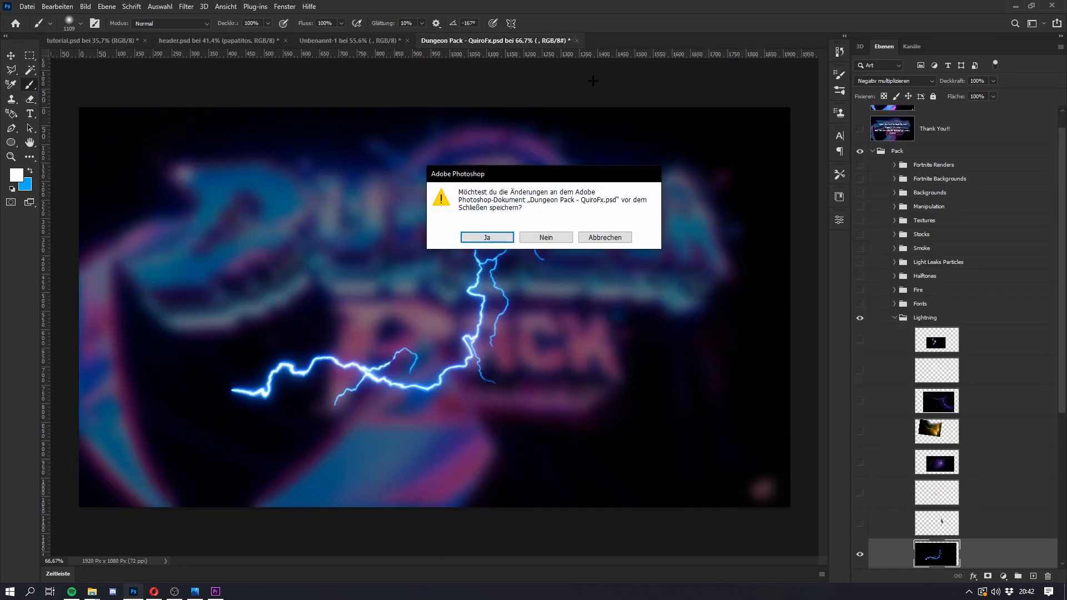
left_click(547, 237)
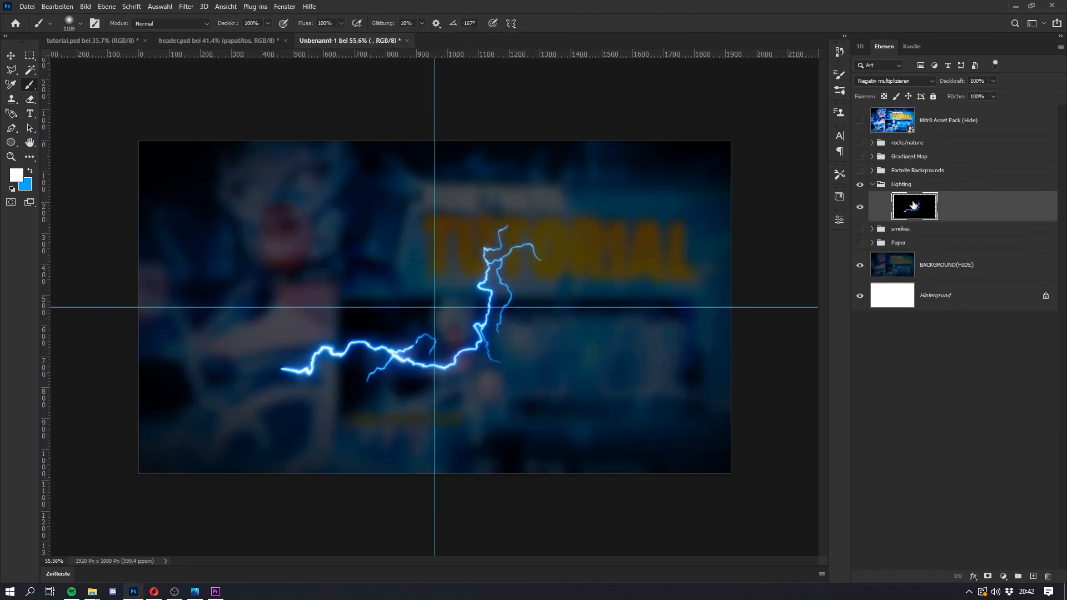
Step: Bring the Kopie smoke layer from the smokes group of Unbenannt-1 into tutorial.psd and place it directly below the paper textures
left_click(860, 186)
left_click(873, 184)
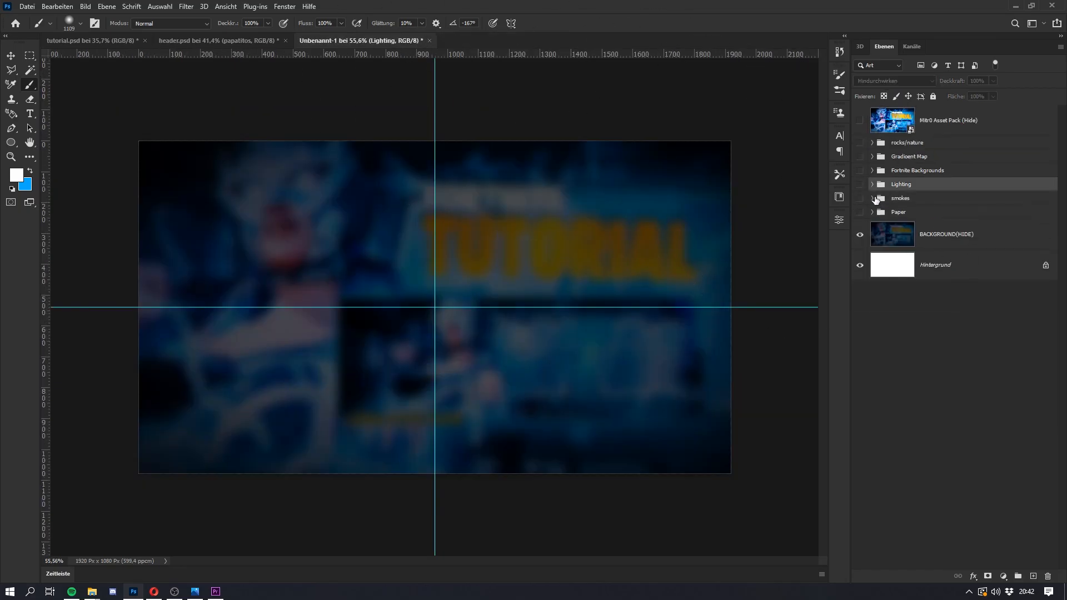
left_click(873, 198)
left_click(972, 226)
left_click(953, 255)
left_click(861, 253)
left_click(860, 221)
left_click_drag(943, 247, 380, 344)
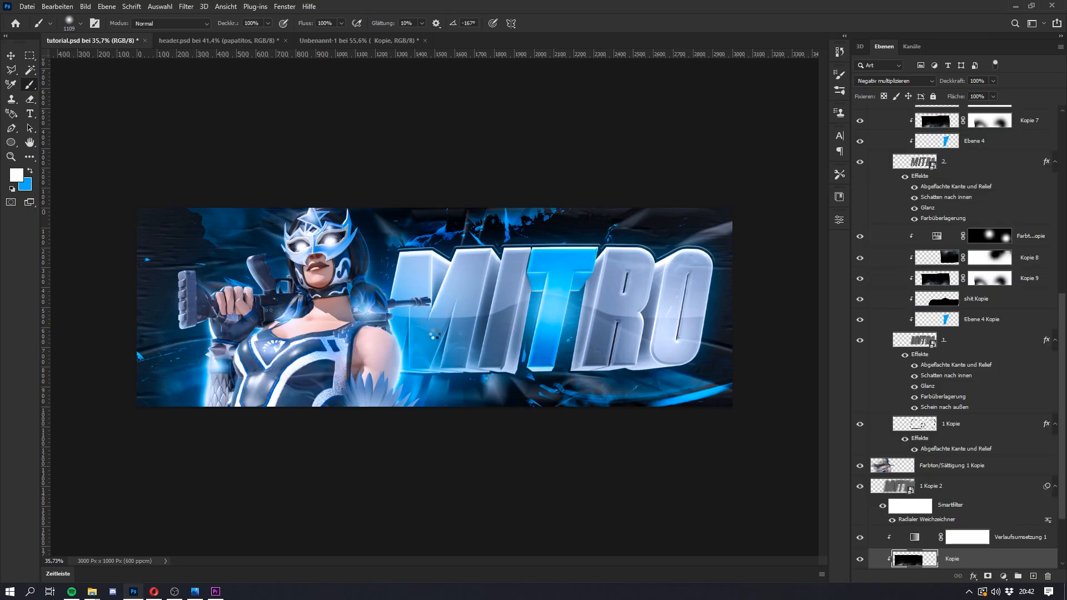
left_click_drag(985, 556, 927, 162)
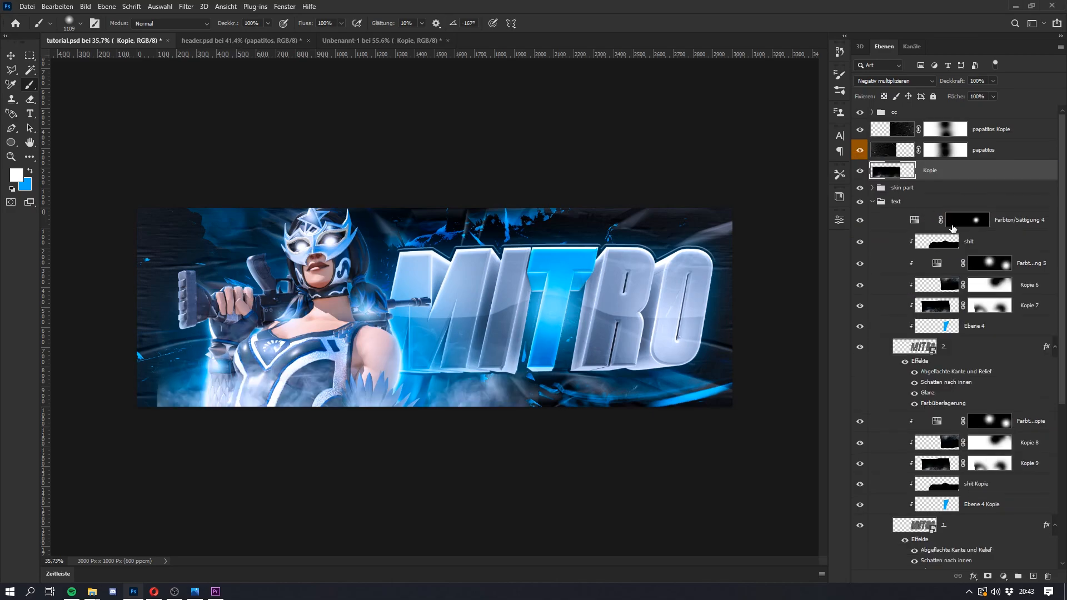
Step: Rotate the Kopie smoke layer with Free Transform and move it over the lower left part of the header, around the character
key("ctrl+t")
left_click_drag(574, 336, 338, 421)
left_click_drag(481, 365, 479, 339)
mouse_move(359, 403)
left_mouse_down()
mouse_move(239, 429)
mouse_move(221, 421)
left_mouse_up()
key("Return")
key("b")
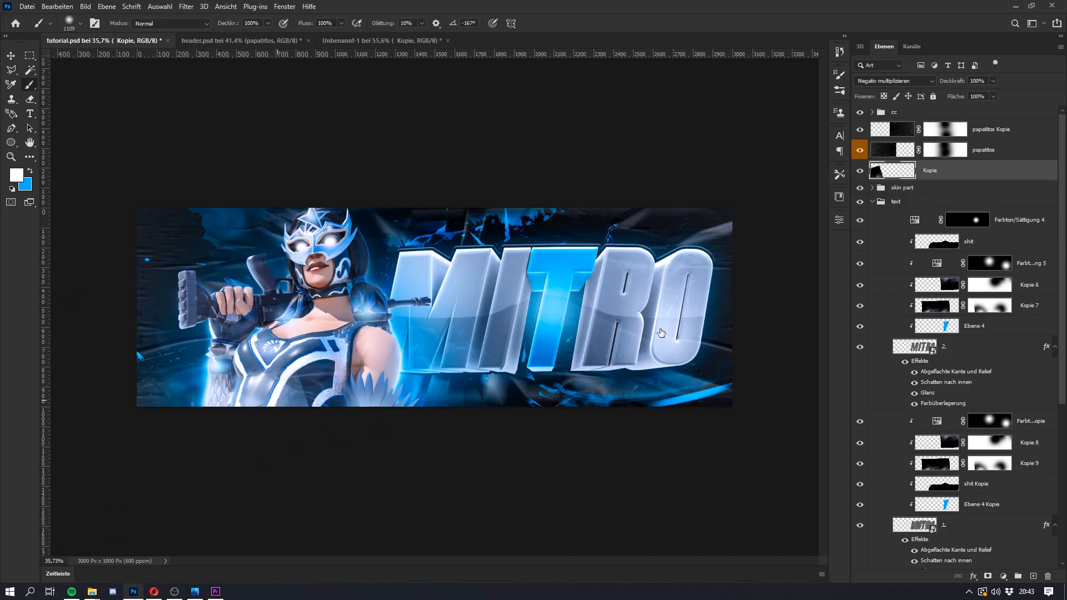
Step: Add a layer mask to Kopie and paint out the smoke's hard edges over the character with a soft black brush
left_click(987, 576)
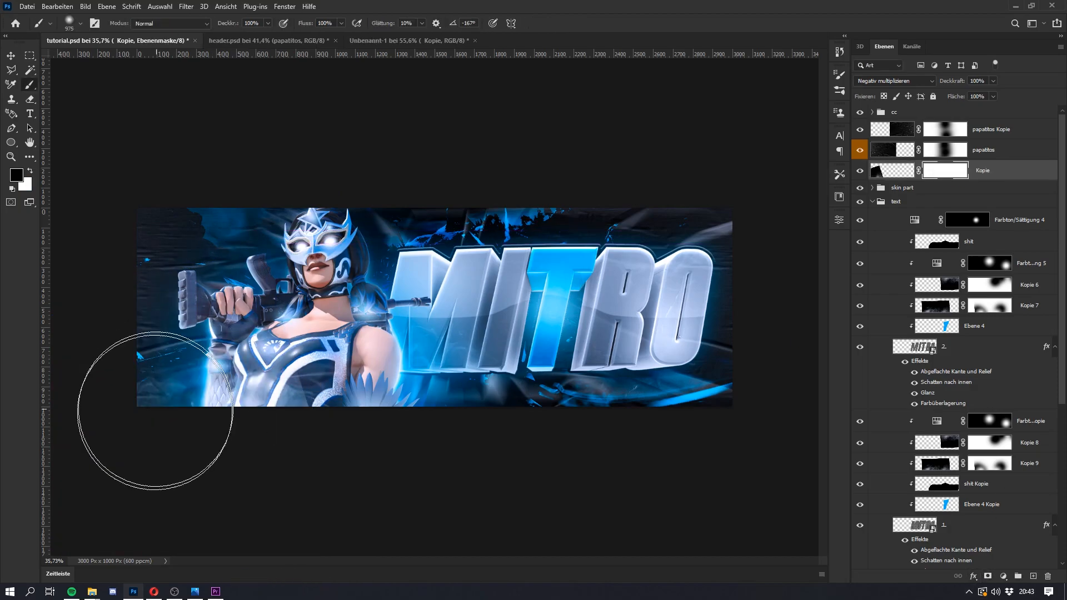
scroll(267, 386, "up", 3)
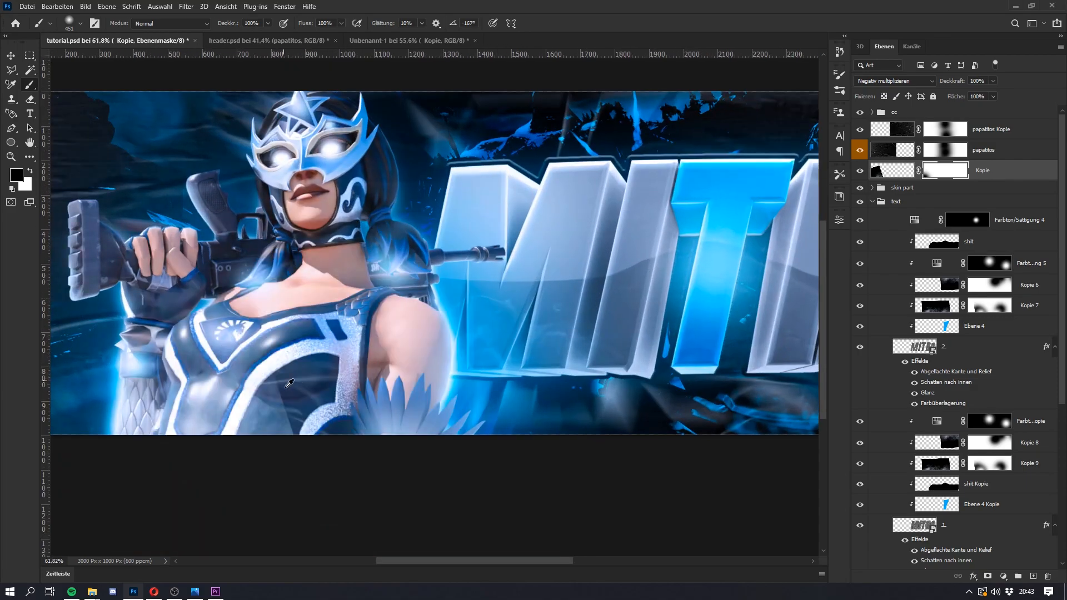
key("super")
key("super")
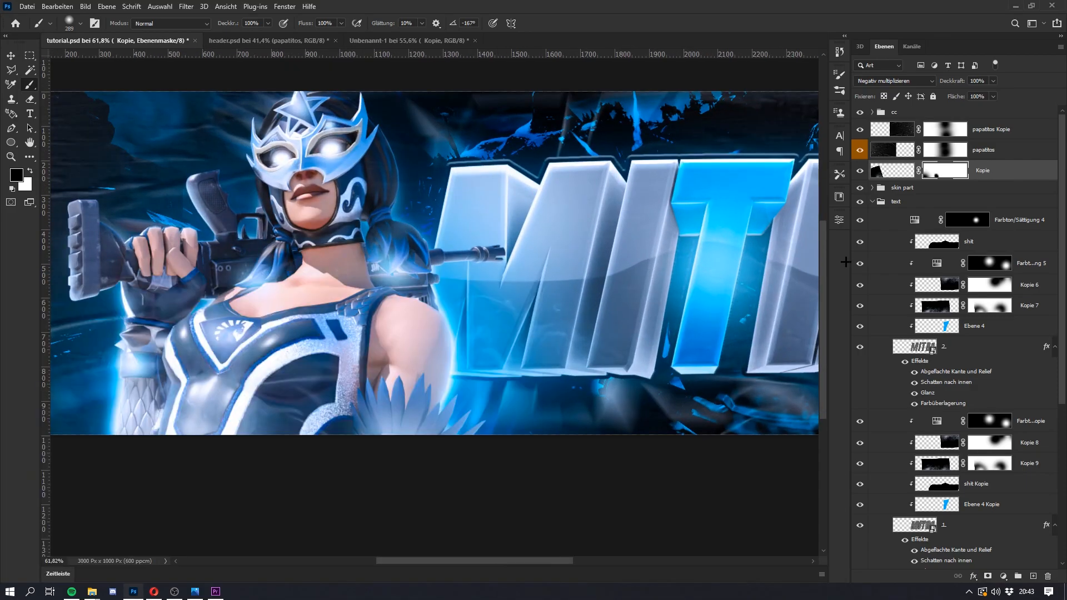
Step: Scale the Kopie smoke layer to about 108% and shift it to the character's lower torso
key("ctrl+t")
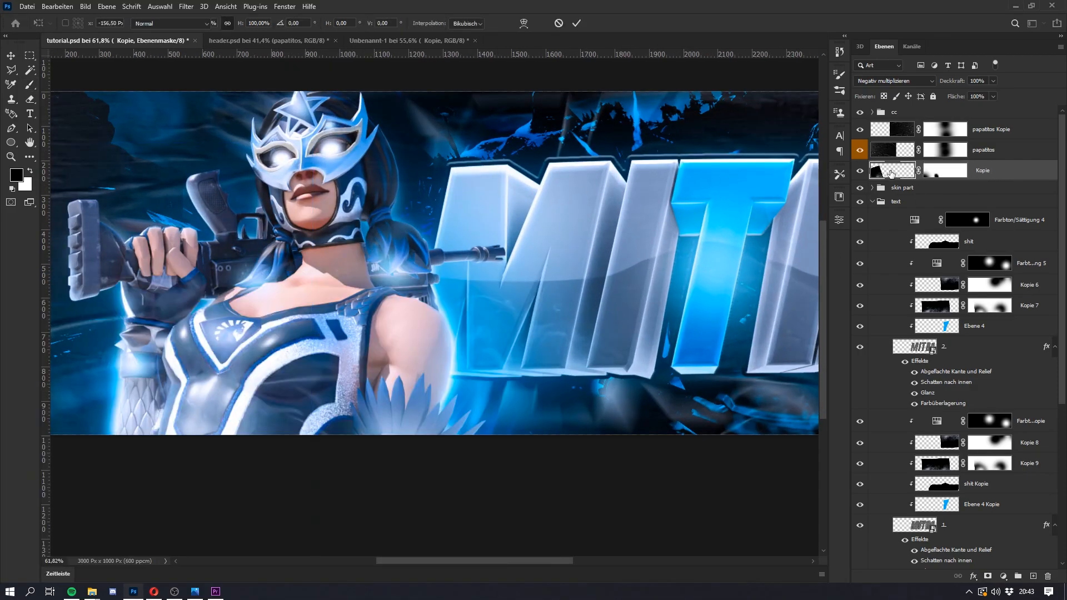
left_click(890, 172)
left_click_drag(450, 394, 409, 391)
left_click_drag(241, 425, 198, 452)
left_click_drag(312, 425, 318, 448)
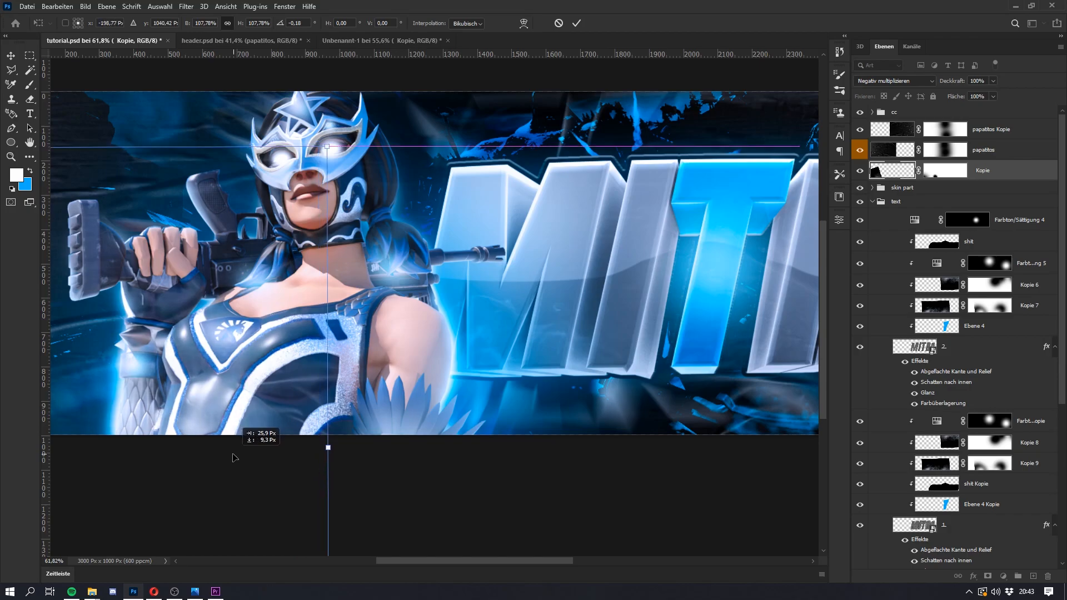
key("b")
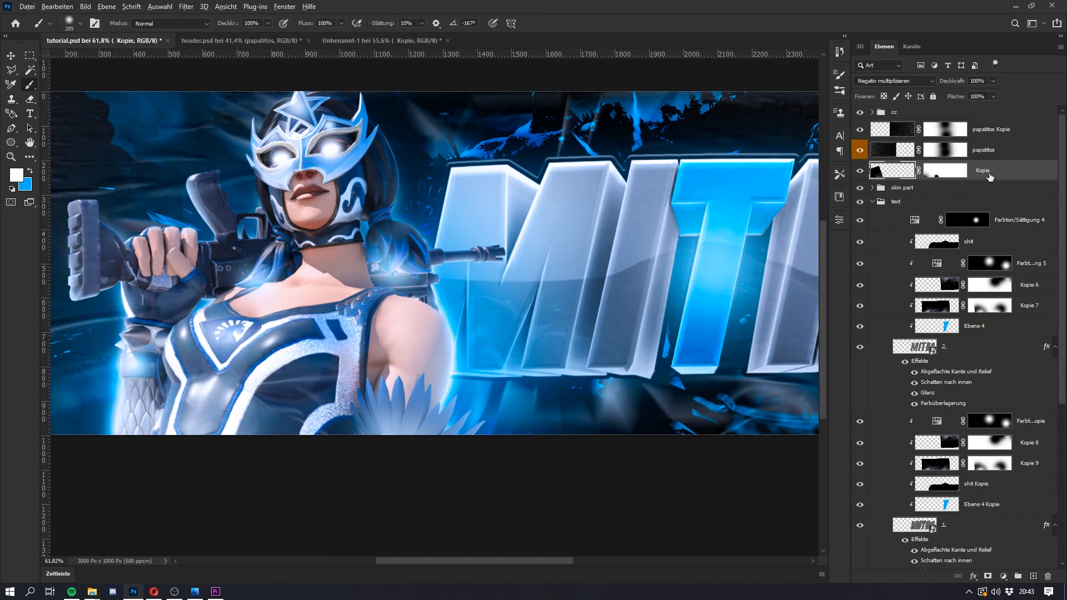
Step: Duplicate the Kopie smoke layer, then rotate and move the copy so its smoke rises along the character's lower edge
key("ctrl+j")
key("ctrl+t")
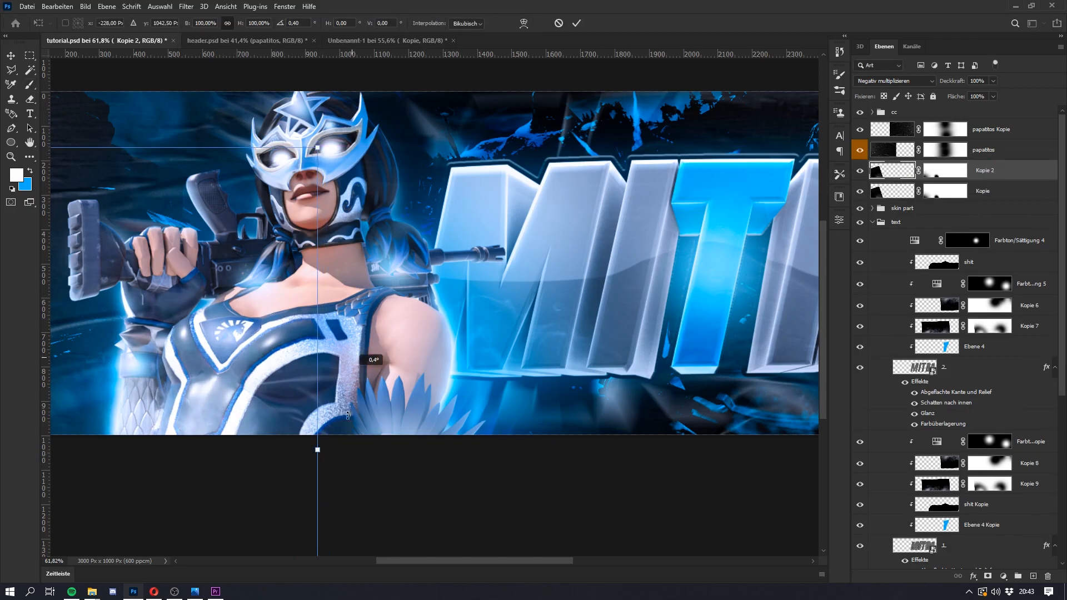
left_click_drag(348, 404, 345, 482)
left_click_drag(239, 454, 409, 442)
left_click_drag(245, 428, 317, 421)
left_click_drag(406, 424, 349, 438)
left_click_drag(538, 447, 520, 557)
left_click_drag(364, 449, 684, 444)
left_click_drag(527, 461, 568, 492)
key("Return")
key("b")
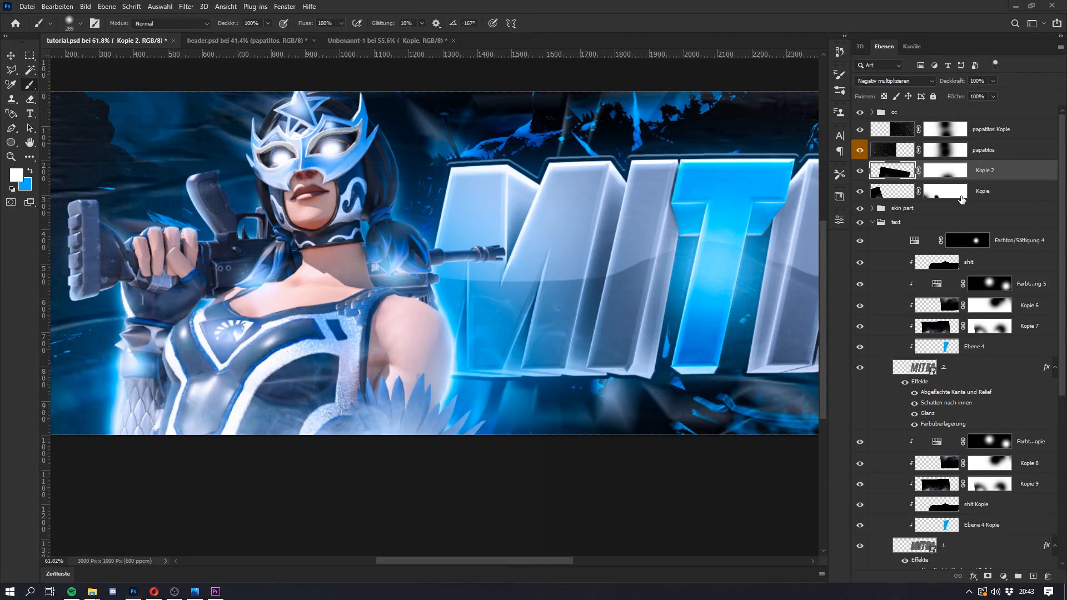
Step: Delete the original Kopie smoke layer and select its duplicate, Kopie 2
left_click(901, 198)
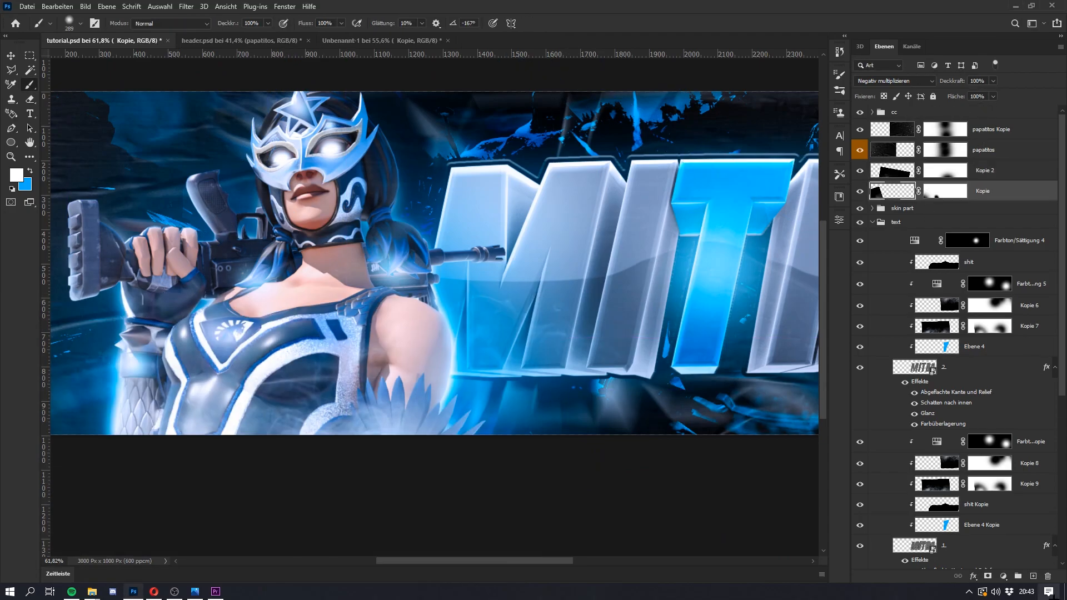
left_click(1050, 576)
left_click(1000, 176)
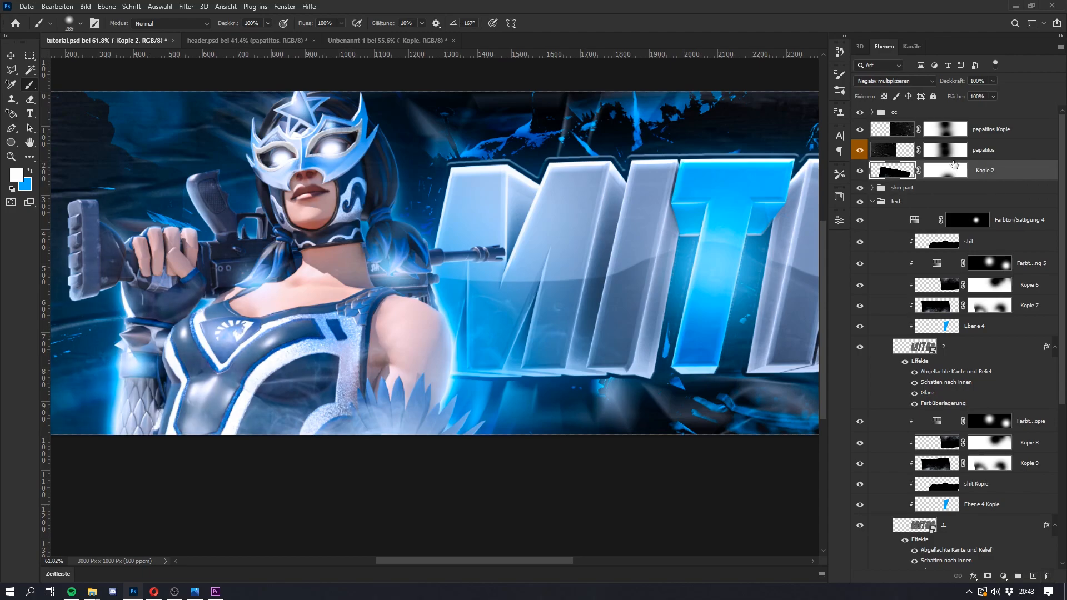
Step: Duplicate the Kopie 2 smoke layer, then rotate the copy and move it over the lower middle beneath the first letters
key("super")
key("super")
scroll(422, 372, "down", 5)
key("super")
key("super")
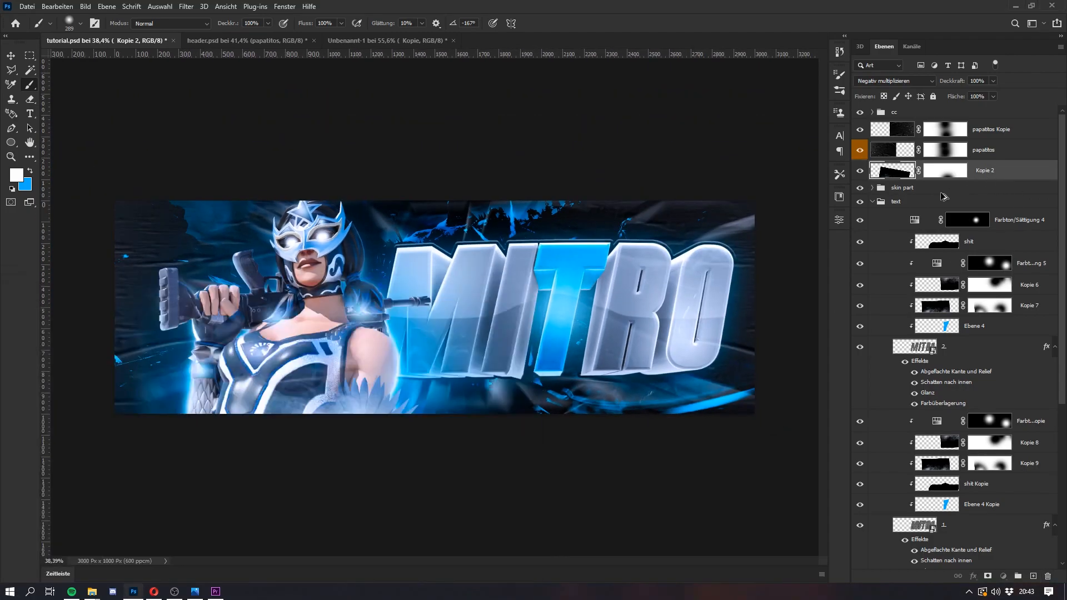
key("ctrl+j")
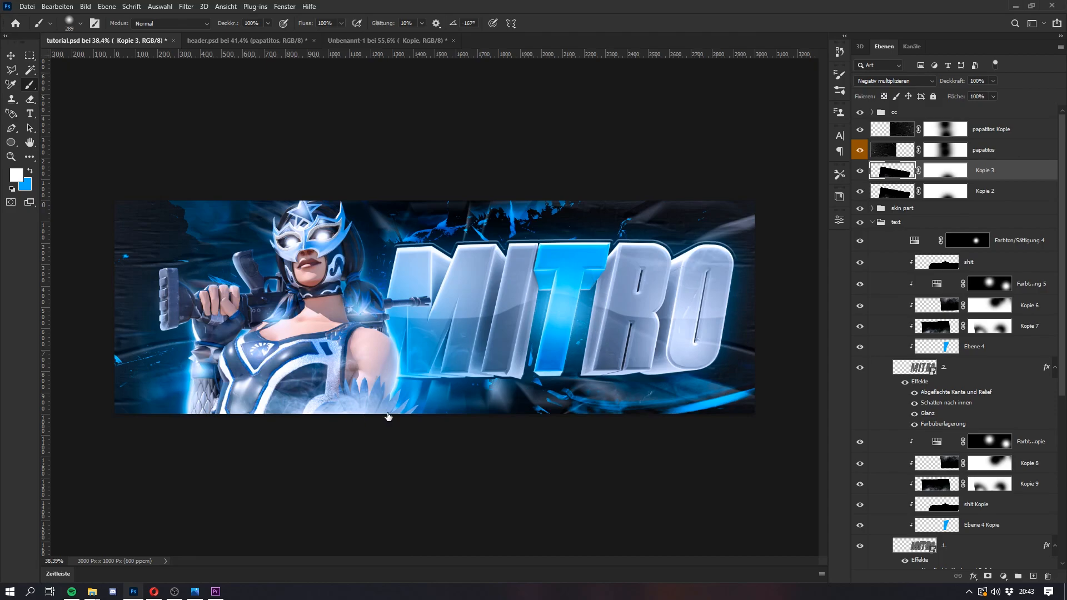
key("ctrl+t")
scroll(378, 409, "down", 1)
left_click_drag(695, 340, 659, 338)
left_click_drag(443, 399, 467, 402)
left_click_drag(527, 399, 425, 433)
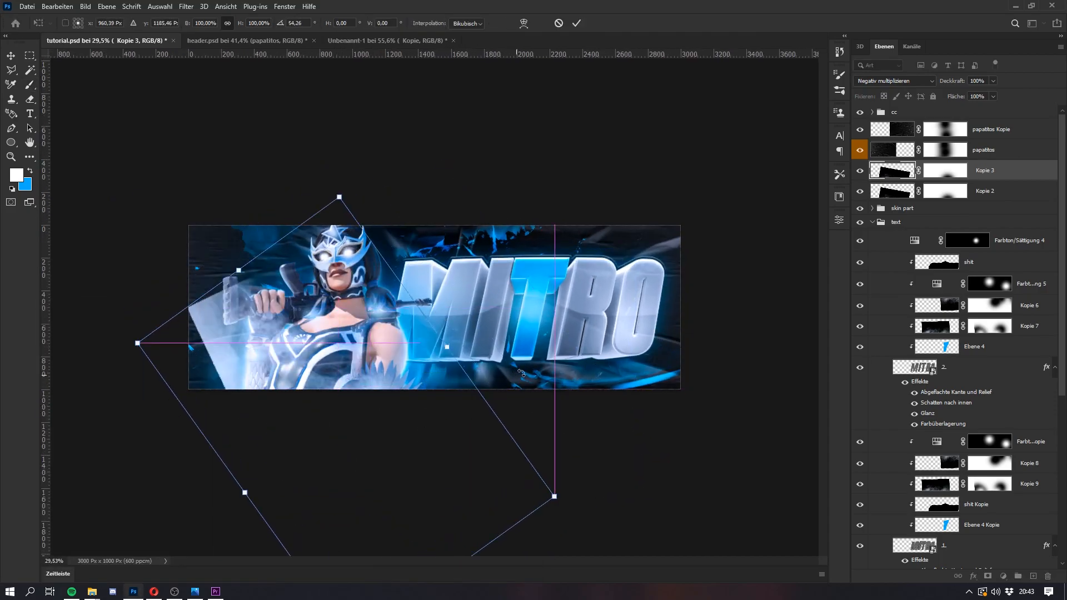
left_click_drag(556, 442, 364, 361)
left_click_drag(361, 419, 361, 352)
key("Return")
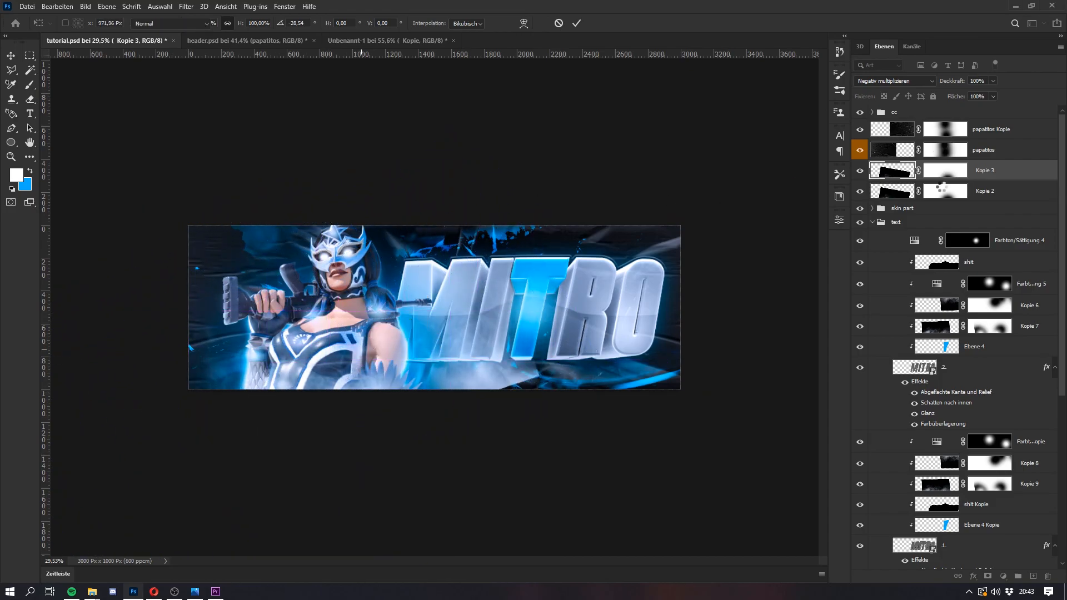
Step: Paint on the Kopie 3 layer mask with a large soft black brush to fade the smoke over the lettering and character
key("b")
key("d")
left_click(947, 181)
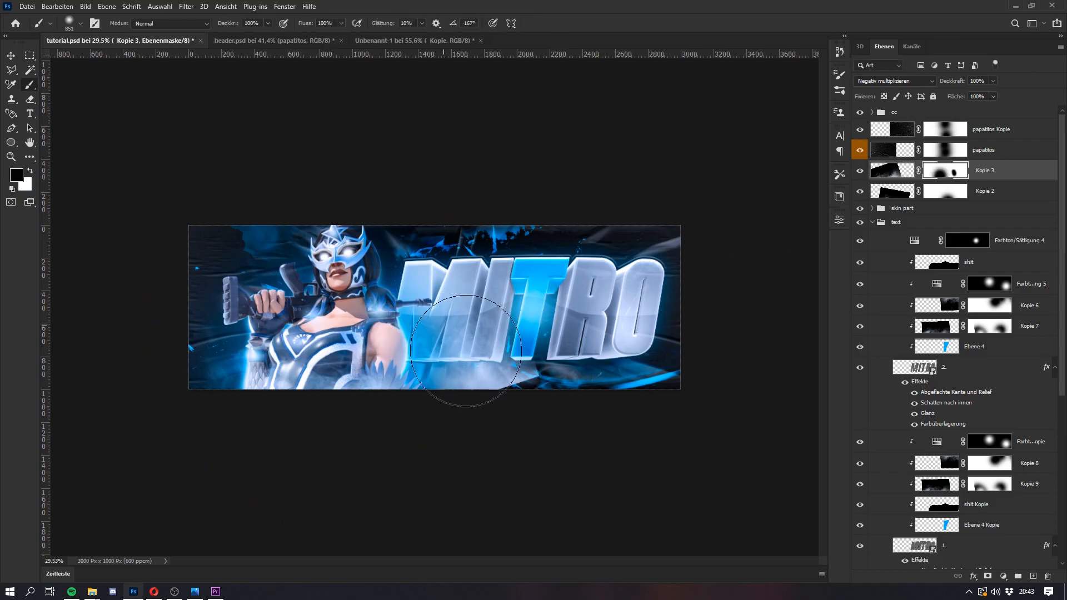
mouse_move(454, 339)
left_mouse_down()
mouse_move(493, 339)
mouse_move(455, 362)
left_mouse_up()
key("super")
key("super")
scroll(537, 371, "up", 4)
key("super")
key("super")
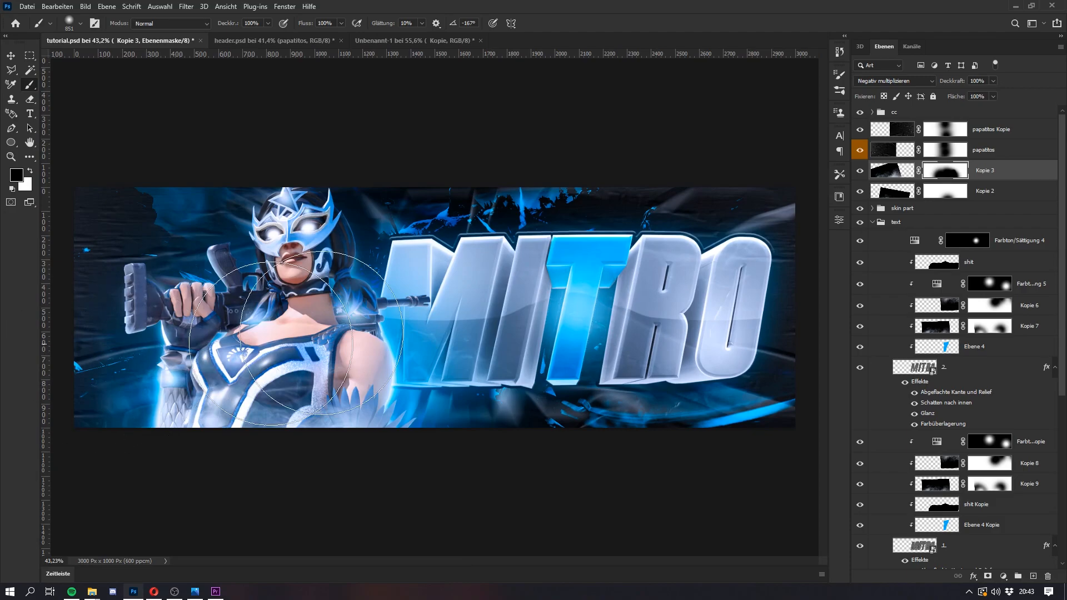
Step: Bring the papatitos smoke layer from the smokes group of Unbenannt-1 into tutorial.psd, directly below the paper textures
left_click(251, 41)
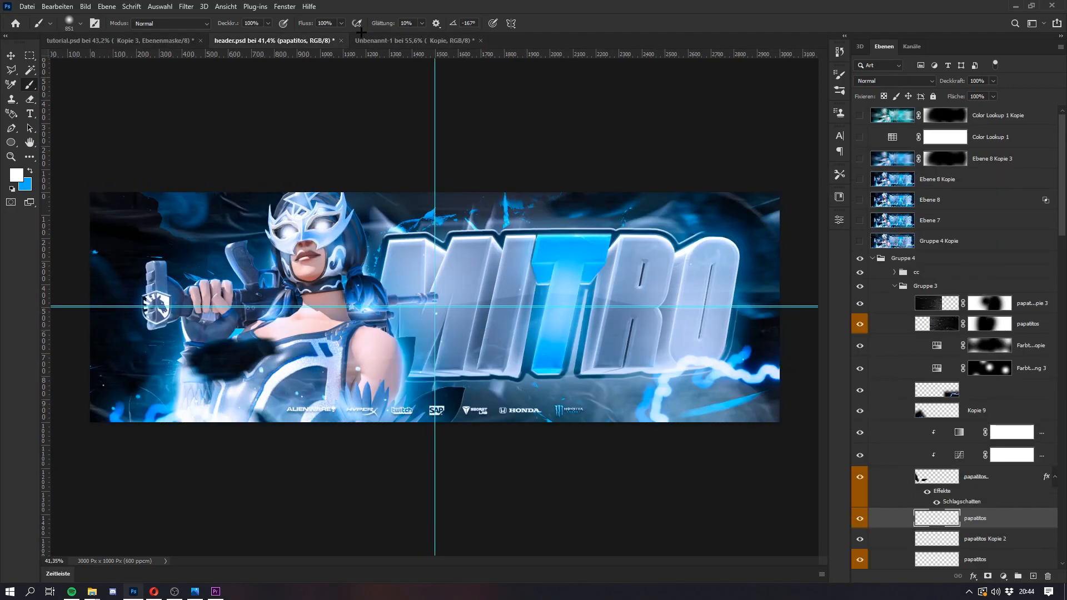
left_click(398, 38)
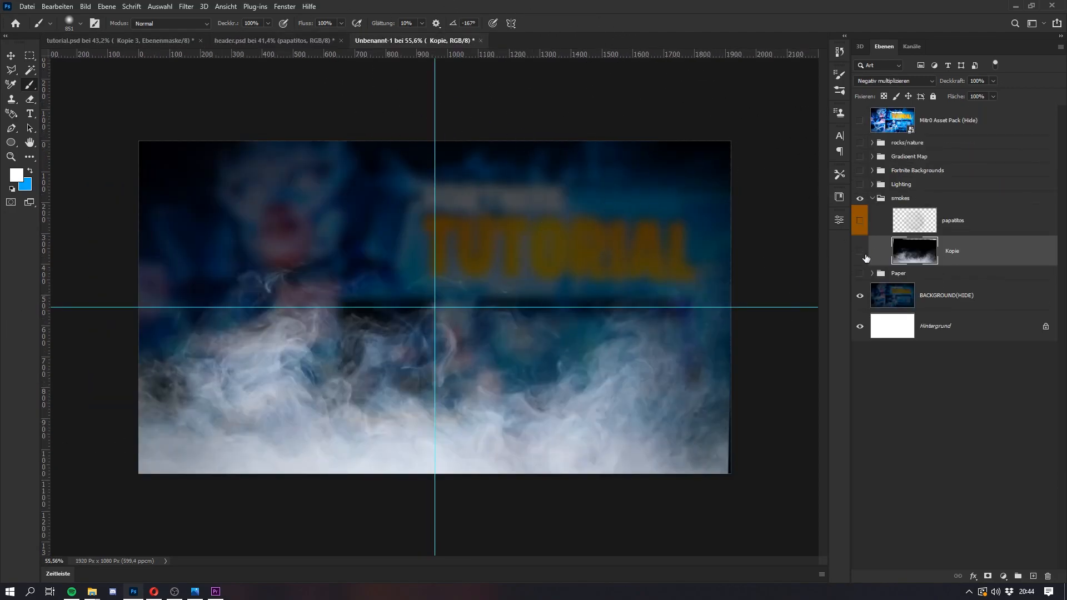
left_click(861, 253)
left_click(860, 220)
left_click_drag(976, 217, 659, 421)
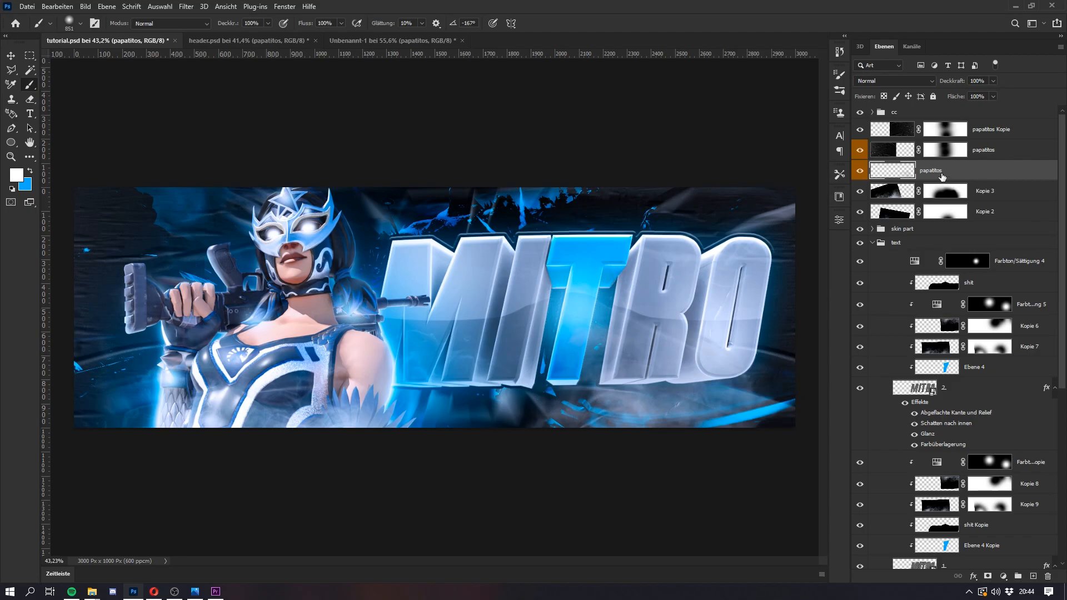
Step: Enlarge the papatitos smoke slightly and move it into the lower right corner of the header
key("ctrl+t")
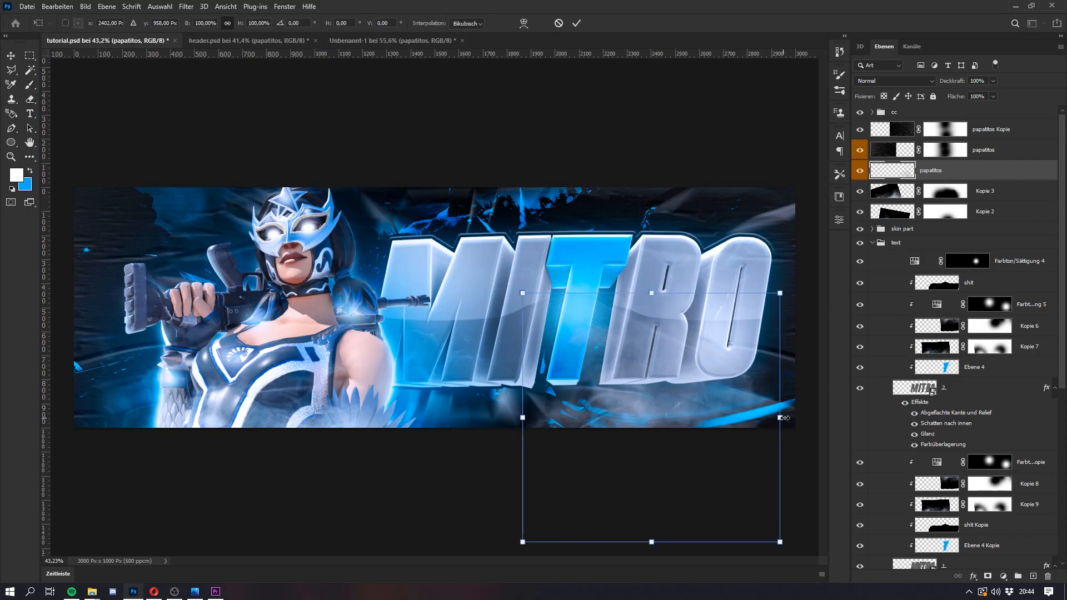
left_click_drag(789, 419, 801, 419)
left_click_drag(701, 433, 749, 496)
Step: Duplicate the papatitos smoke layer and move the copy to the upper left corner of the header
left_click_drag(732, 405, 164, 170)
key("Return")
key("ctrl+j")
key("ctrl+t")
key("Return")
Step: Duplicate the upper left smoke layer and move the new copy to the upper right corner of the header
key("ctrl+j")
key("ctrl+t")
left_click_drag(210, 233, 721, 243)
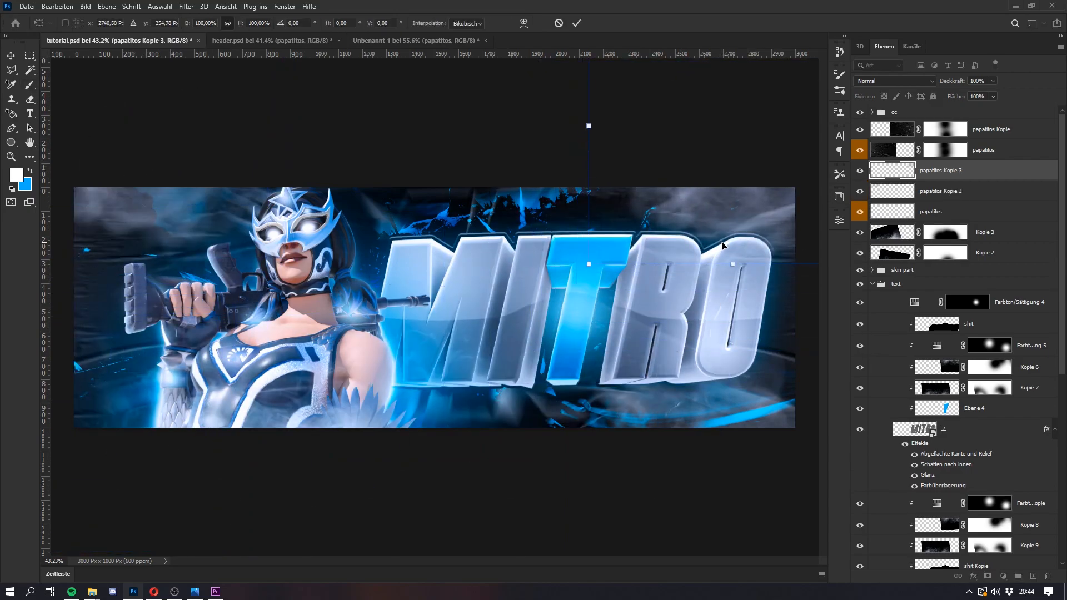
key("Return")
key("b")
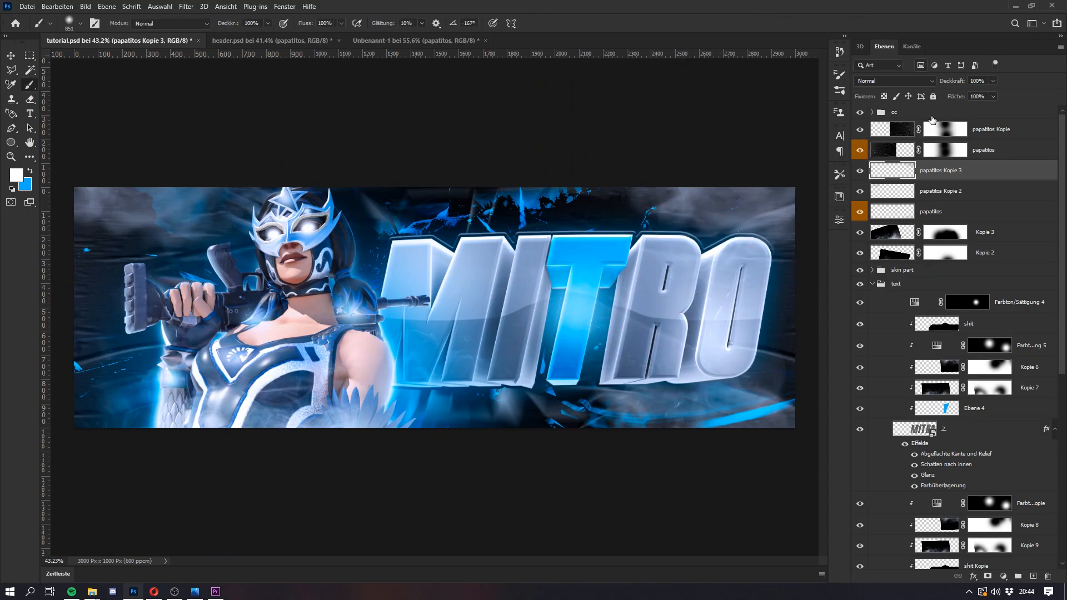
Step: Add a colorized Hue/Saturation layer above papatitos Kopie 3 with hue 198, saturation 85 and lightness +66, and invert its mask to black
left_click(1000, 129)
left_click(962, 155)
left_click(964, 170)
left_click(1002, 576)
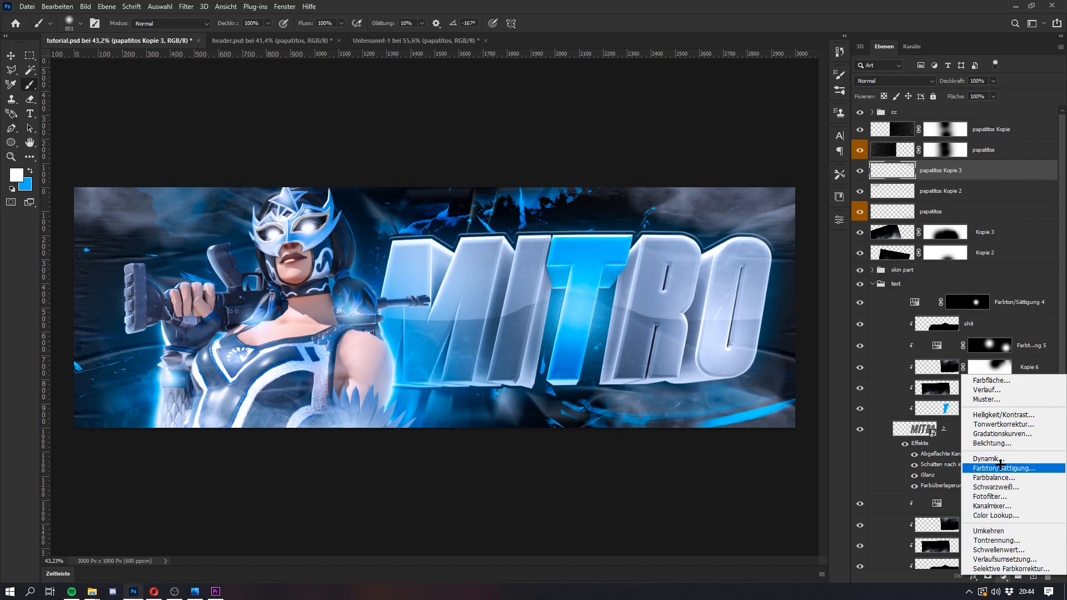
left_click(1000, 467)
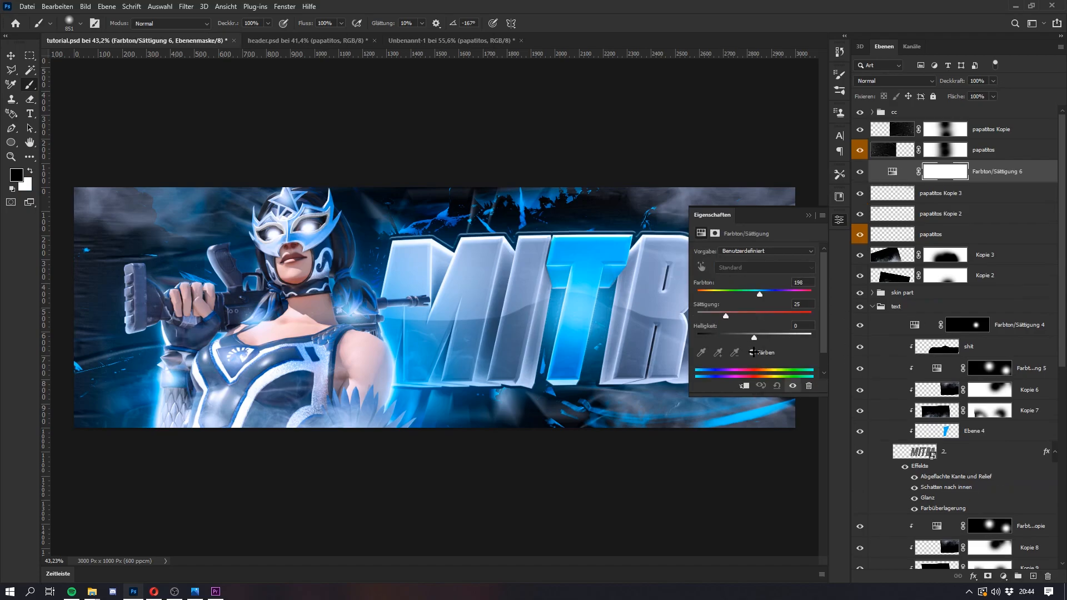
left_click_drag(759, 313, 792, 336)
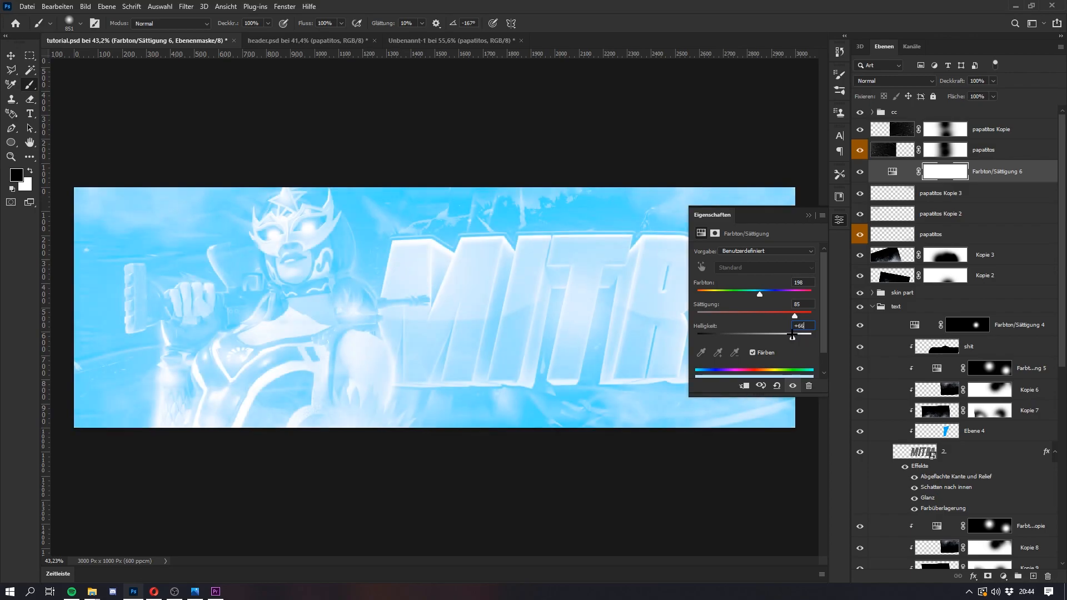
left_click(809, 215)
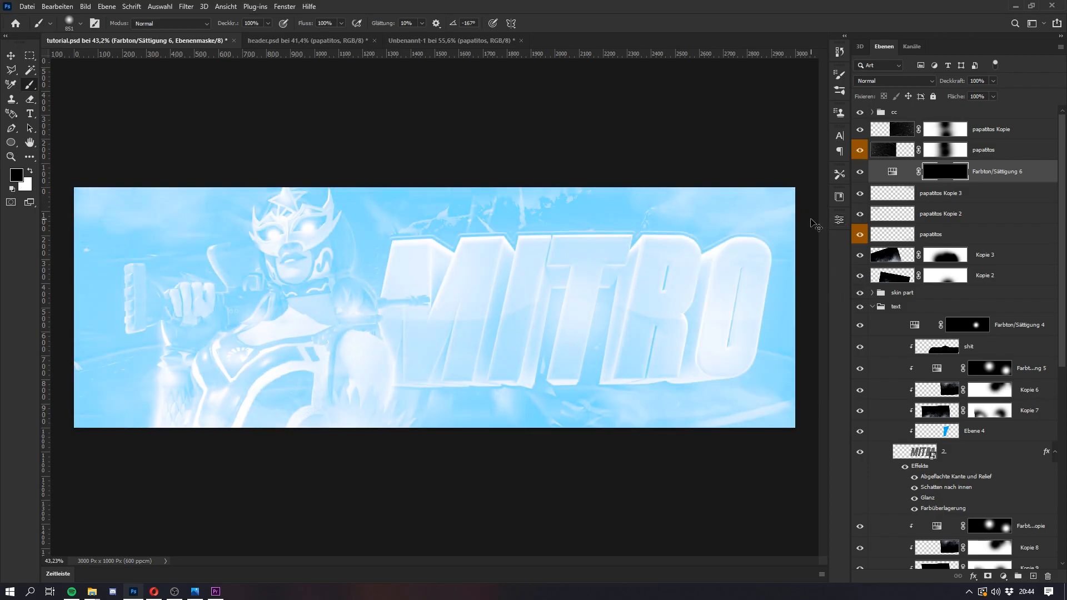
Step: Paint a blue glow around the header's outer edges with a large soft white brush on the Farbton/Sättigung 6 mask
scroll(206, 229, "down", 3)
left_click_drag(312, 295, 378, 295)
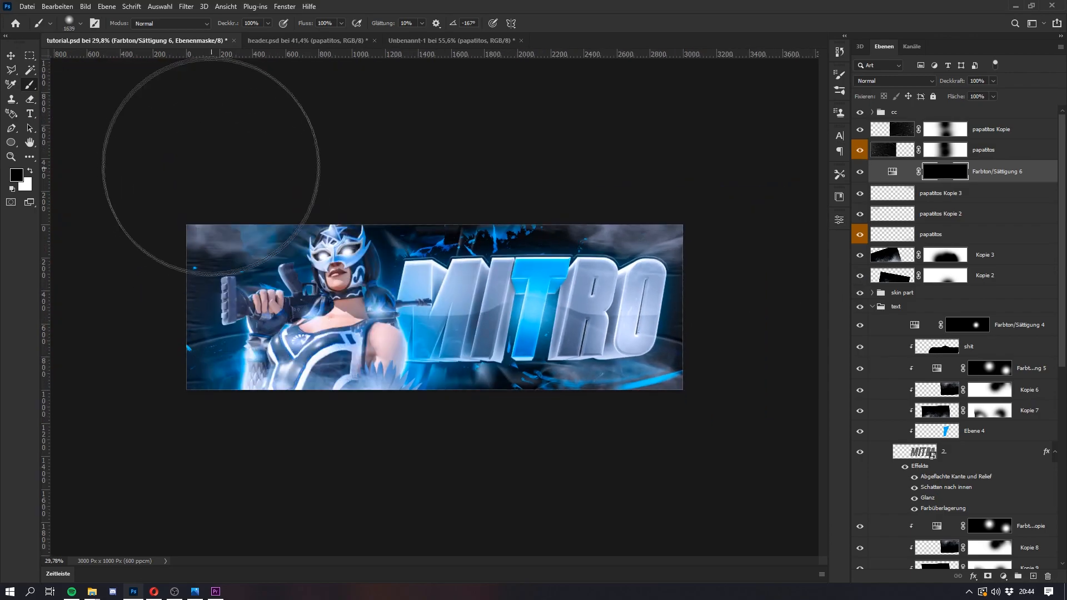
key("x")
mouse_move(639, 509)
left_mouse_down()
mouse_move(641, 457)
mouse_move(712, 469)
mouse_move(267, 450)
mouse_move(467, 483)
left_mouse_up()
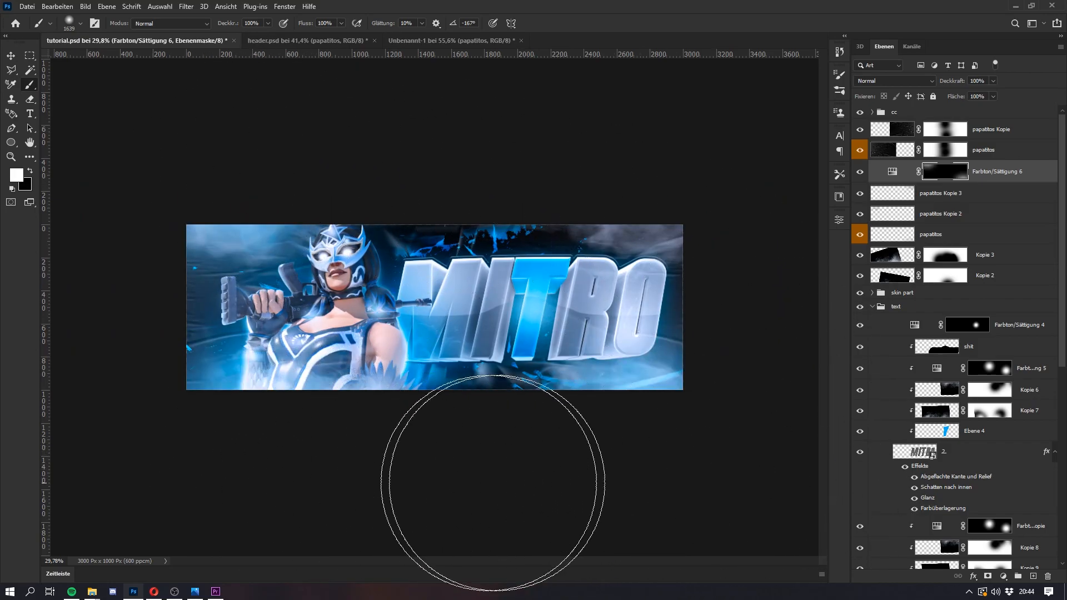
scroll(428, 299, "up", 2)
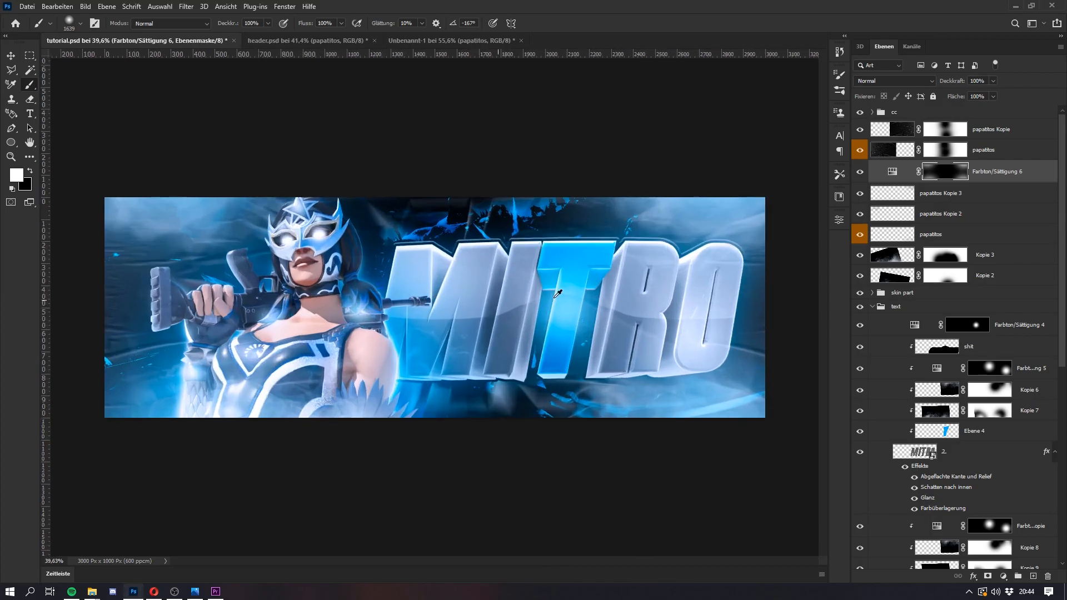
Step: Try shifting the lightness of the Farbton/Sättigung 6 adjustment
double_click(904, 176)
left_click_drag(786, 338, 796, 340)
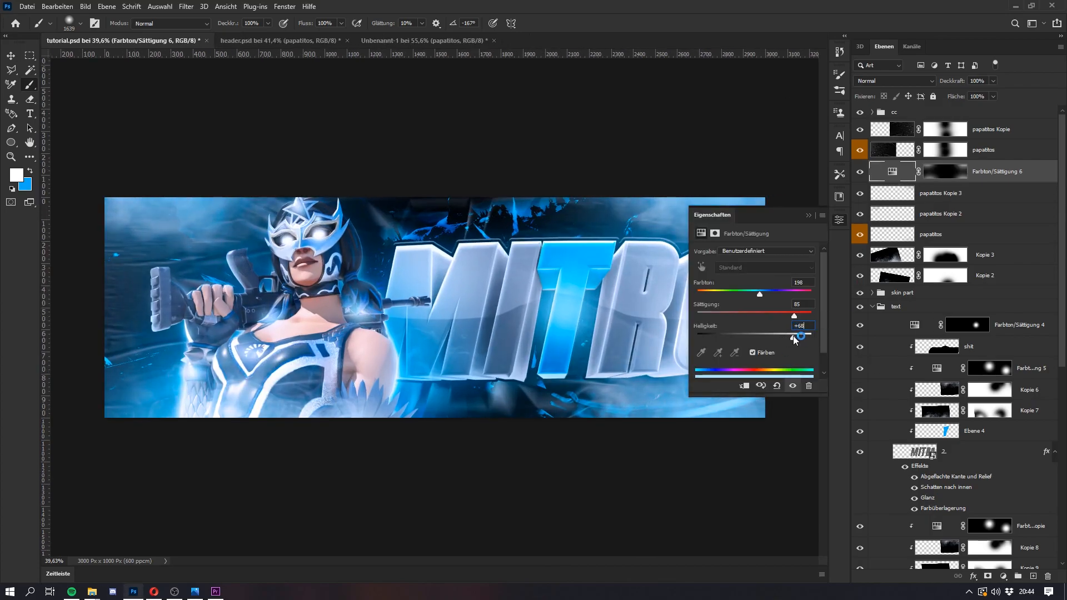
left_click(808, 216)
scroll(526, 314, "up", 3)
scroll(525, 314, "down", 4)
key("super")
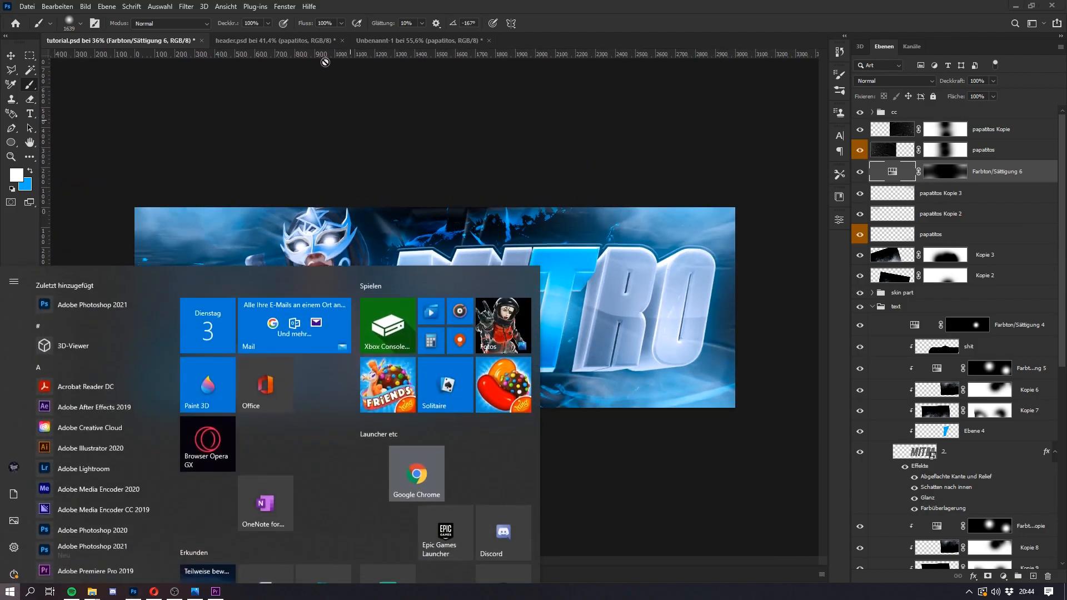
key("super")
Step: On the Farbton/Sättigung 6 mask, paint a glow spot at the rifle's muzzle and erase the excess glow over the character
left_click(952, 179)
scroll(377, 316, "up", 4)
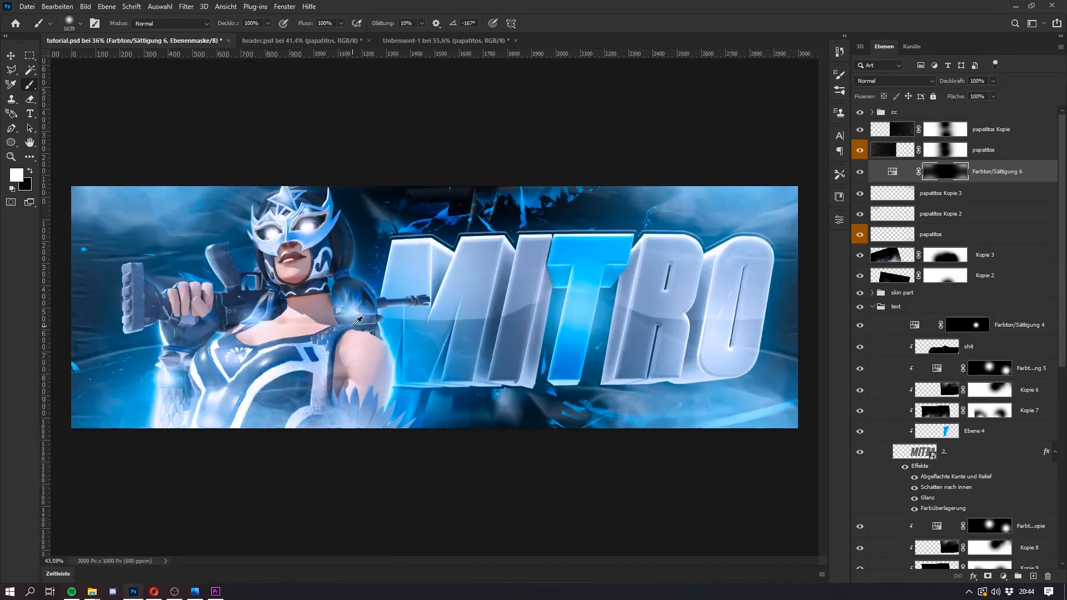
left_click(414, 319)
key("e")
right_click(459, 274)
mouse_move(454, 276)
left_mouse_down()
mouse_move(487, 289)
mouse_move(270, 448)
mouse_move(277, 332)
mouse_move(320, 380)
mouse_move(163, 389)
left_mouse_up()
scroll(452, 255, "down", 4)
Step: Paint a glow spot above the letter T on the Farbton/Sättigung 6 mask and partly erase it with a smaller soft eraser
key("b")
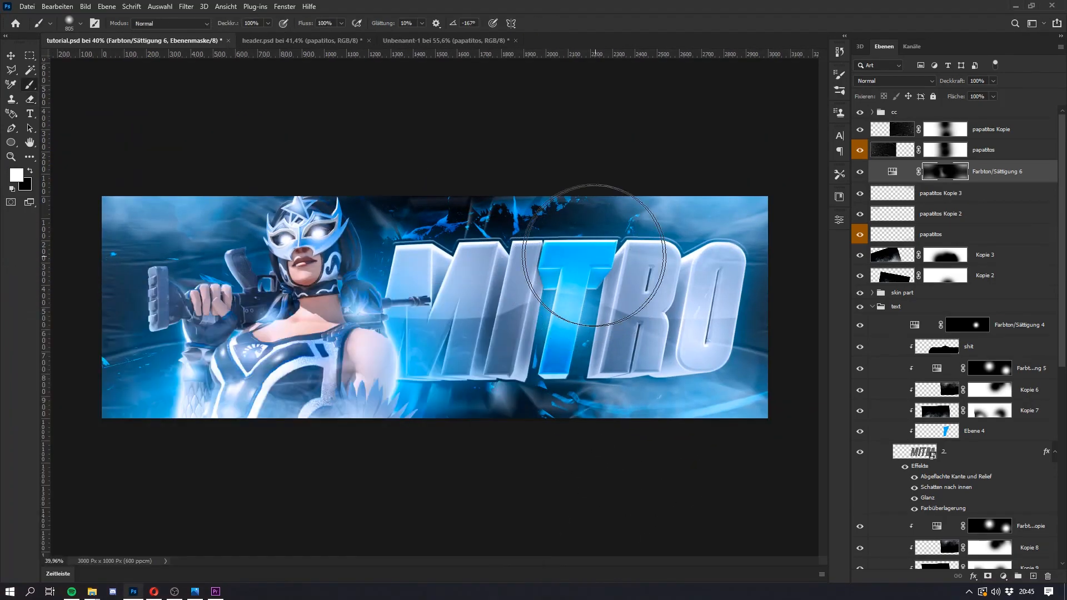
left_click(587, 221)
key("e")
right_click(583, 204)
mouse_move(583, 205)
left_mouse_down()
mouse_move(626, 208)
mouse_move(672, 170)
left_mouse_up()
Step: Paint glow between the character's head and the letter M on the mask and erase what spills over the face and M
key("super")
key("b")
mouse_move(412, 261)
left_mouse_down()
mouse_move(467, 261)
mouse_move(412, 290)
mouse_move(374, 290)
left_mouse_up()
left_click(423, 236)
key("e")
mouse_move(330, 218)
left_mouse_down()
mouse_move(455, 351)
mouse_move(467, 192)
mouse_move(437, 317)
left_mouse_up()
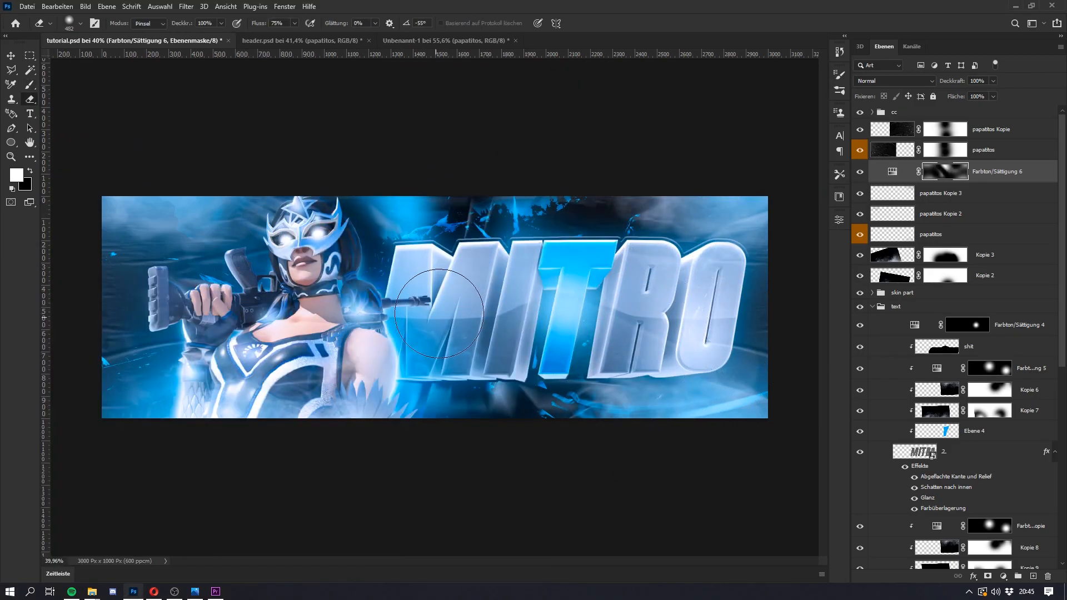
scroll(435, 309, "down", 2)
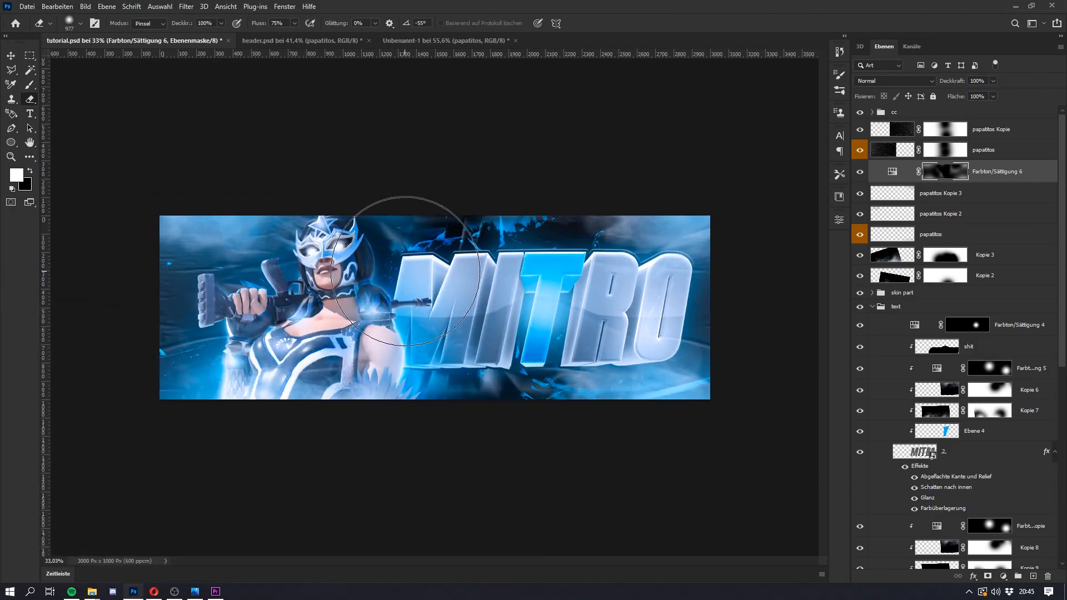
scroll(434, 224, "up", 1)
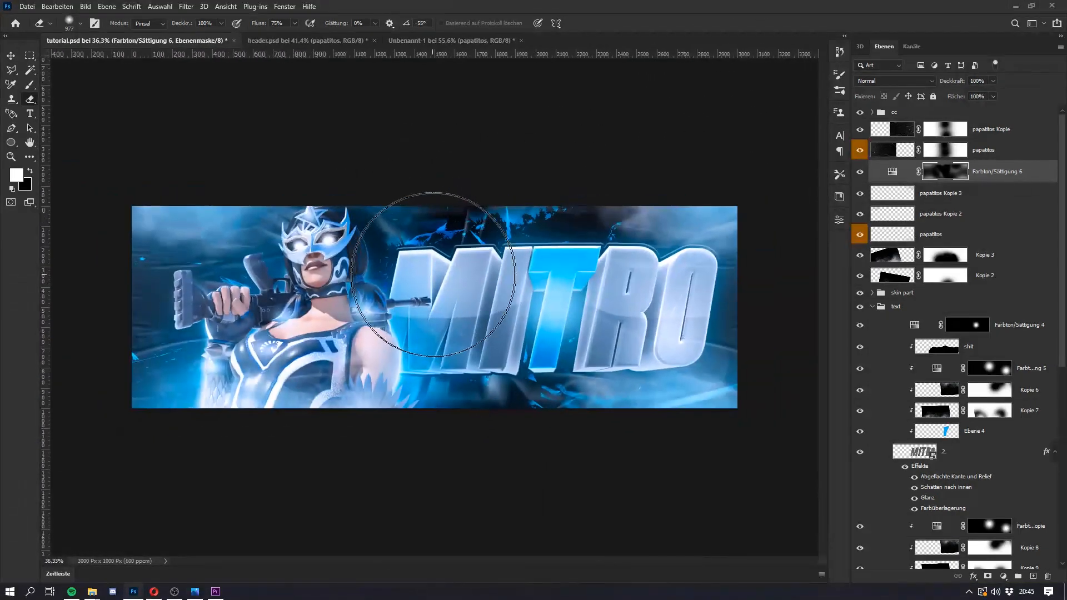
Step: Copy the lightning layer from the Lighting group of Unbenannt-1 into tutorial.psd and place it directly below Farbton/Sättigung 6
left_click(430, 42)
left_click(306, 39)
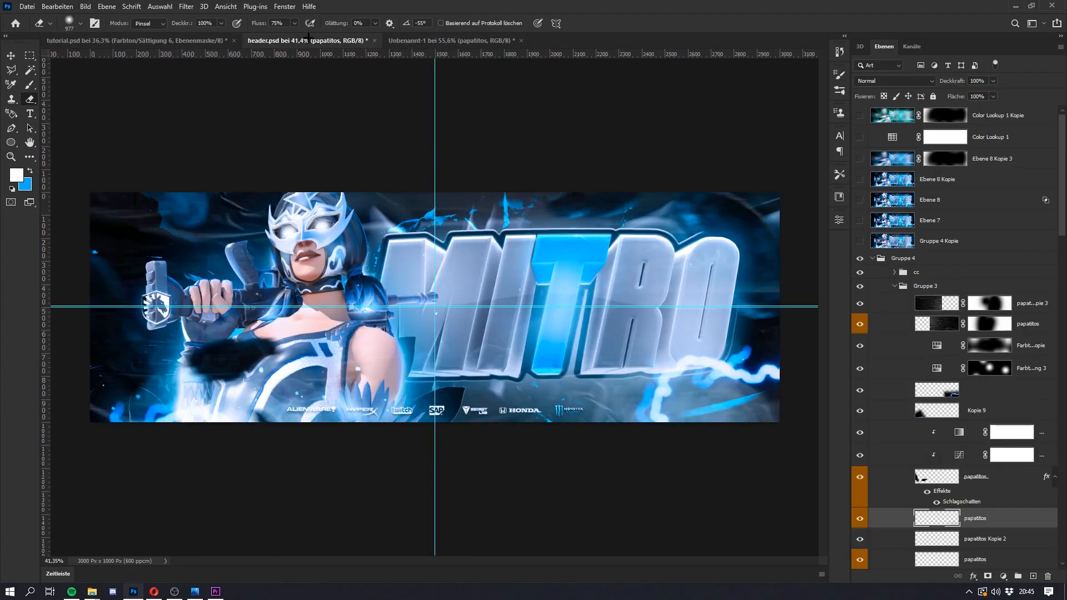
left_click(442, 41)
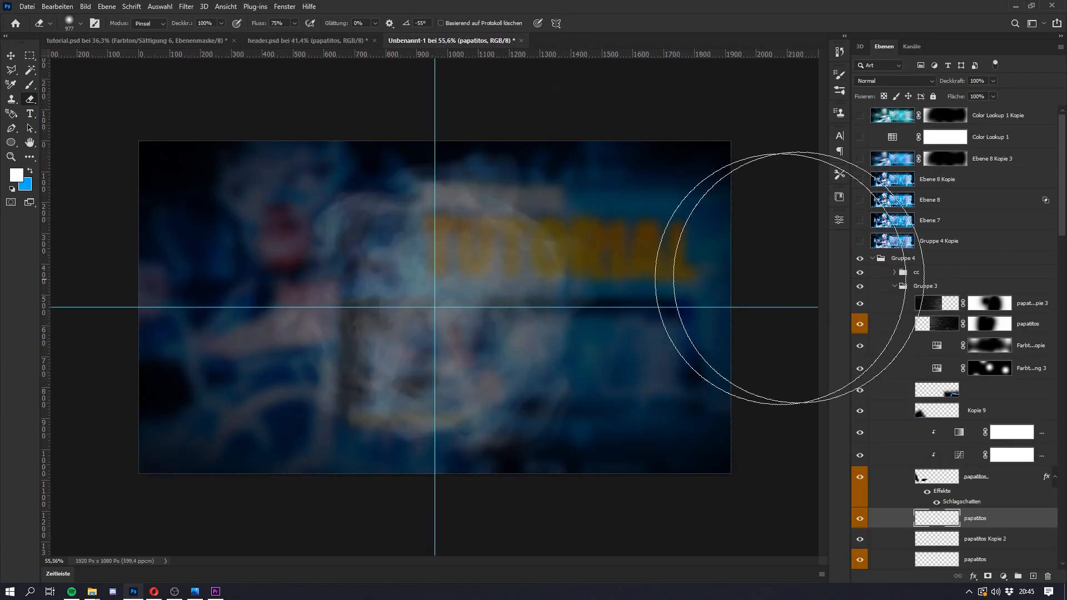
left_click(860, 201)
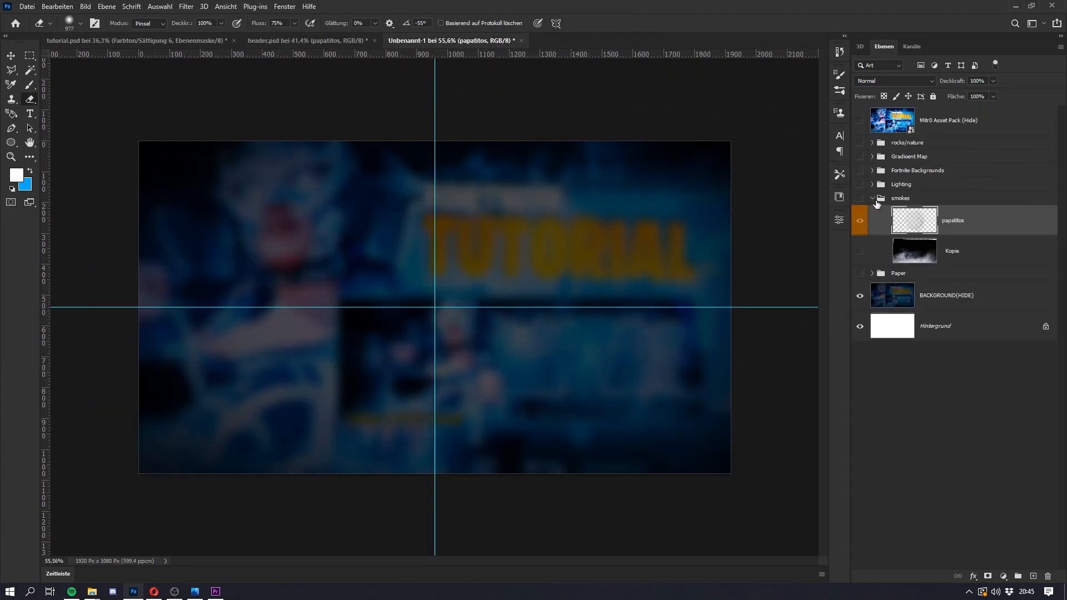
left_click(884, 198)
left_click(871, 198)
left_click_drag(962, 220, 627, 411)
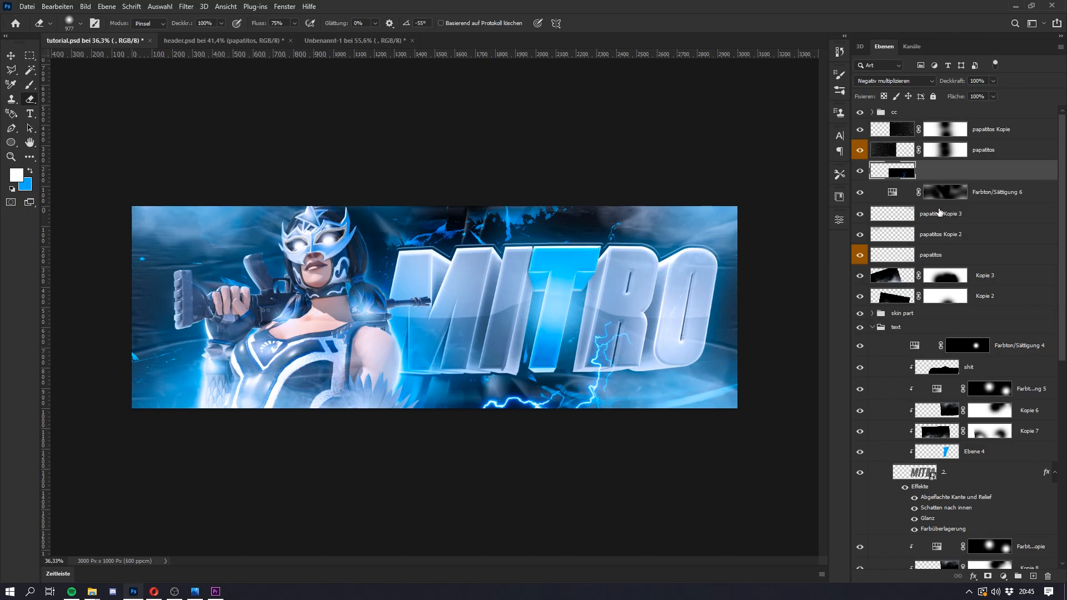
scroll(961, 178, "down", 2)
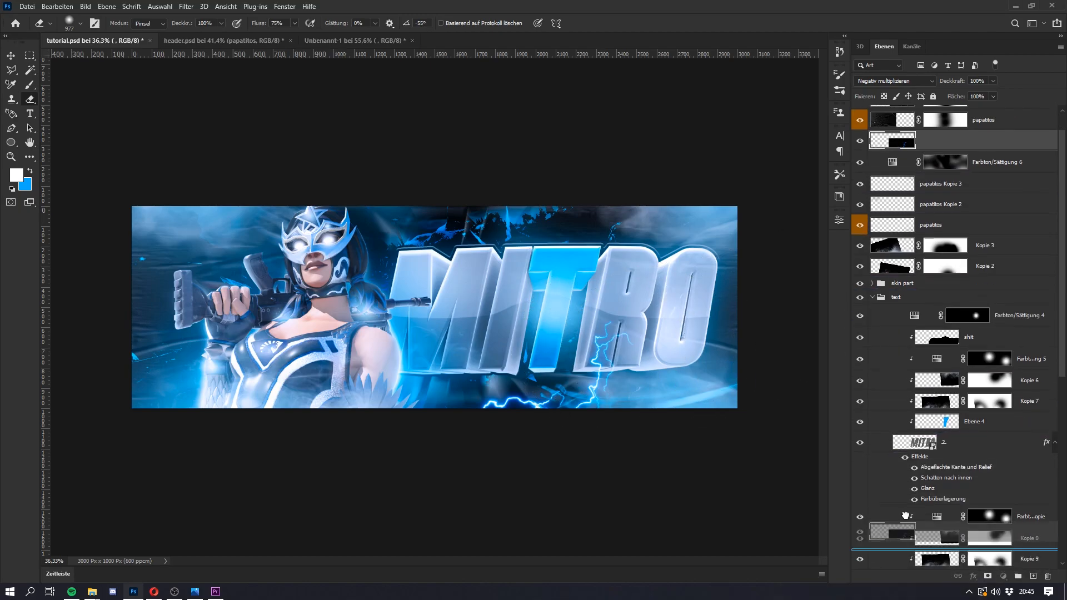
left_click_drag(928, 144, 932, 181)
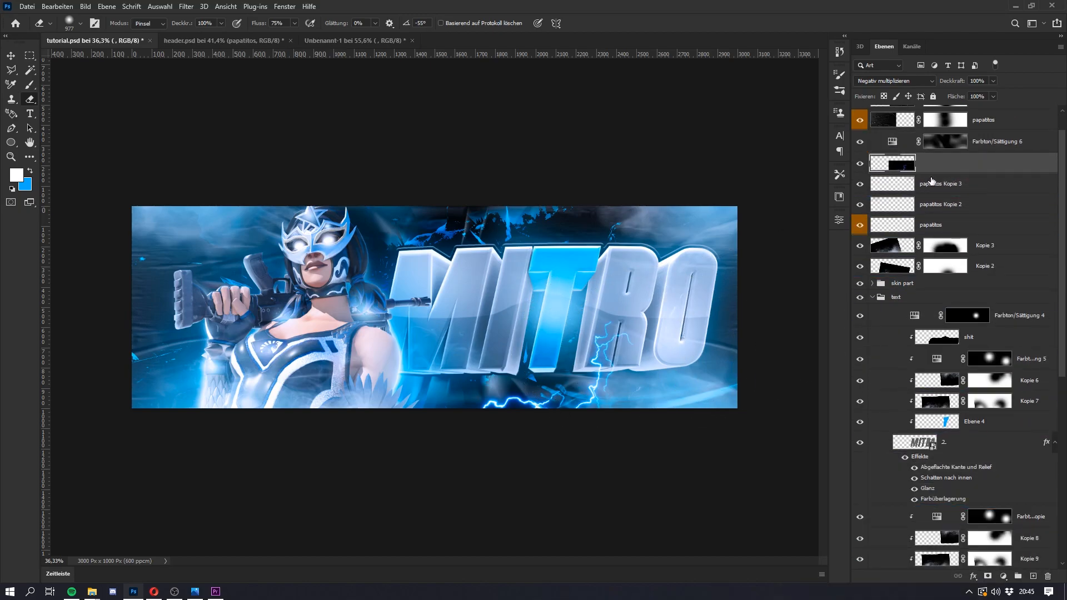
Step: Rotate the lightning by about -174°, scale it to about 139% and move it to the header's lower right corner
key("ctrl+t")
left_click_drag(785, 379, 798, 401)
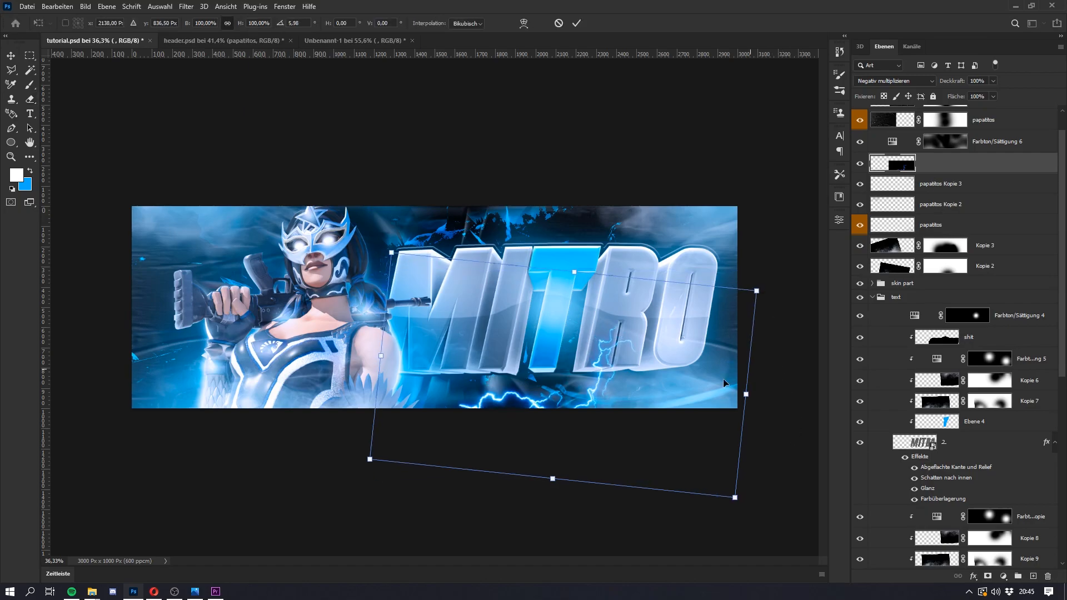
key("alt+Tab")
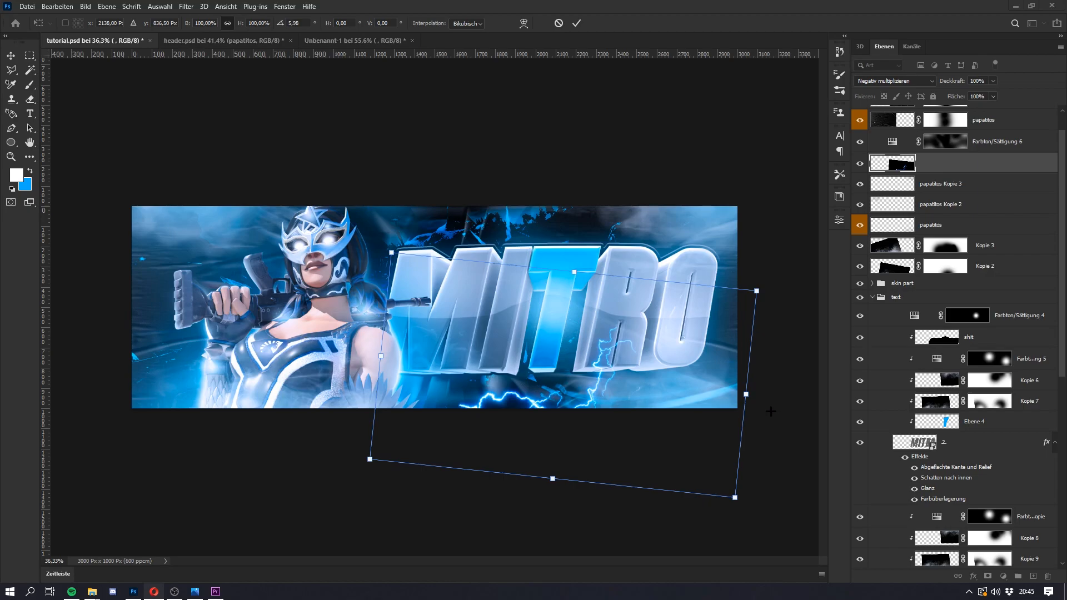
right_click(598, 364)
left_click(650, 522)
left_click_drag(607, 398, 667, 411)
left_click_drag(497, 378, 425, 374)
mouse_move(662, 403)
left_mouse_down()
mouse_move(639, 406)
mouse_move(669, 407)
left_mouse_up()
key("Return")
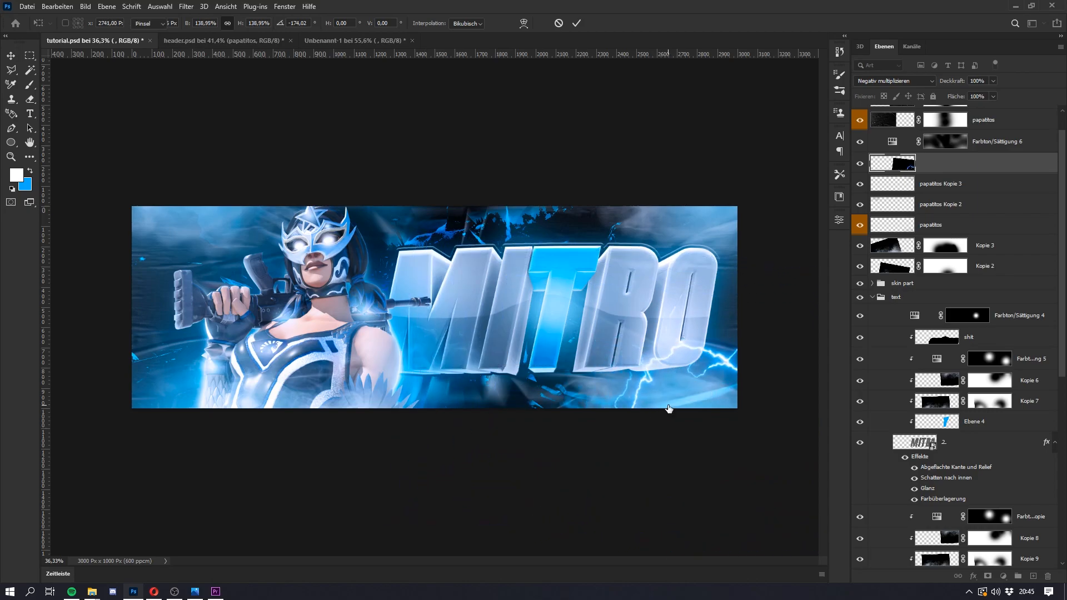
Step: Apply a Lens Blur (Objektivunschärfe) with radius 48 to the lightning layer
key("e")
left_click(186, 6)
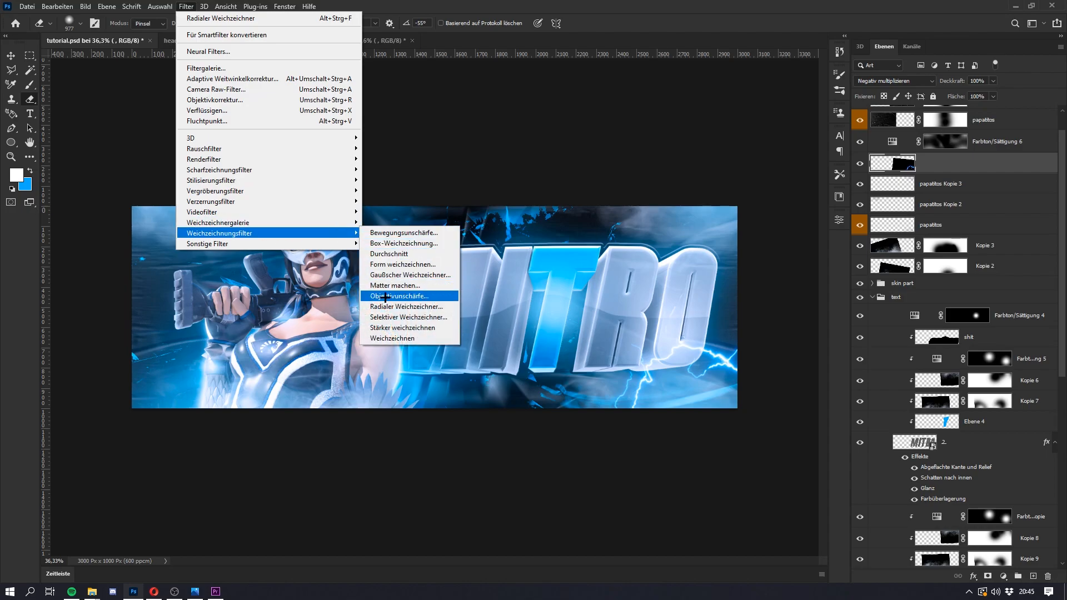
left_click(413, 294)
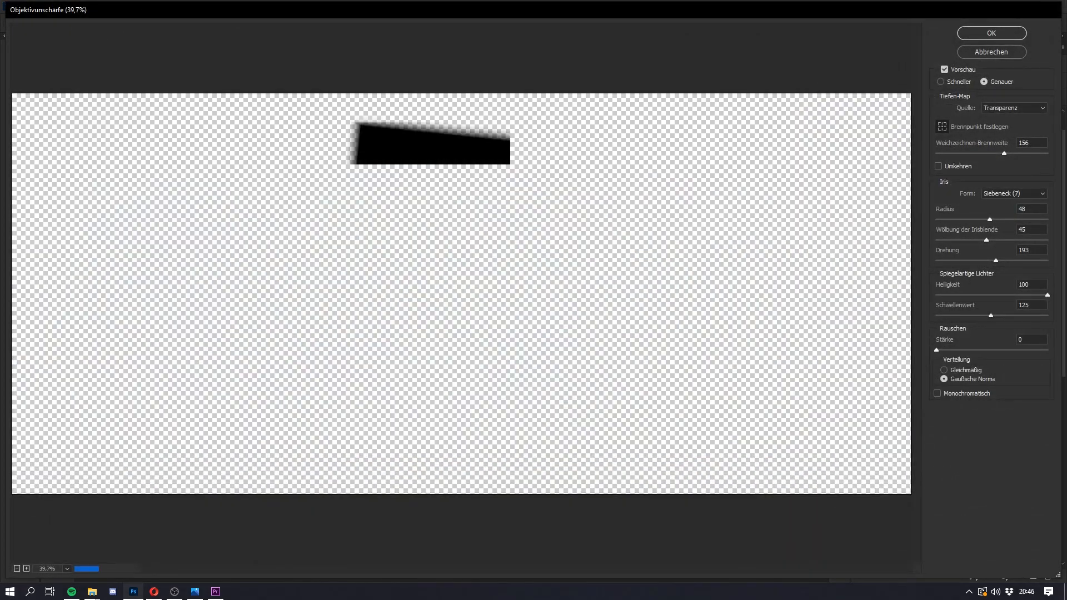
left_click(980, 32)
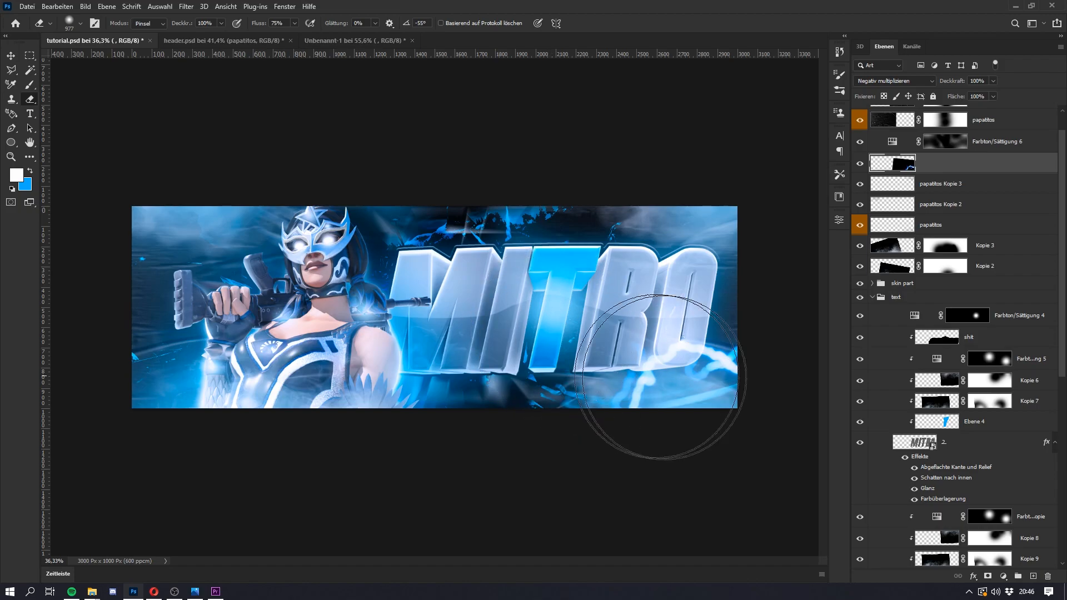
Step: Duplicate the blurred lightning layer and place the copy below the text group, directly above Farbton/Sättigung 1 Kopie
scroll(956, 334, "down", 1)
scroll(956, 333, "down", 10)
left_click_drag(953, 599, 932, 397)
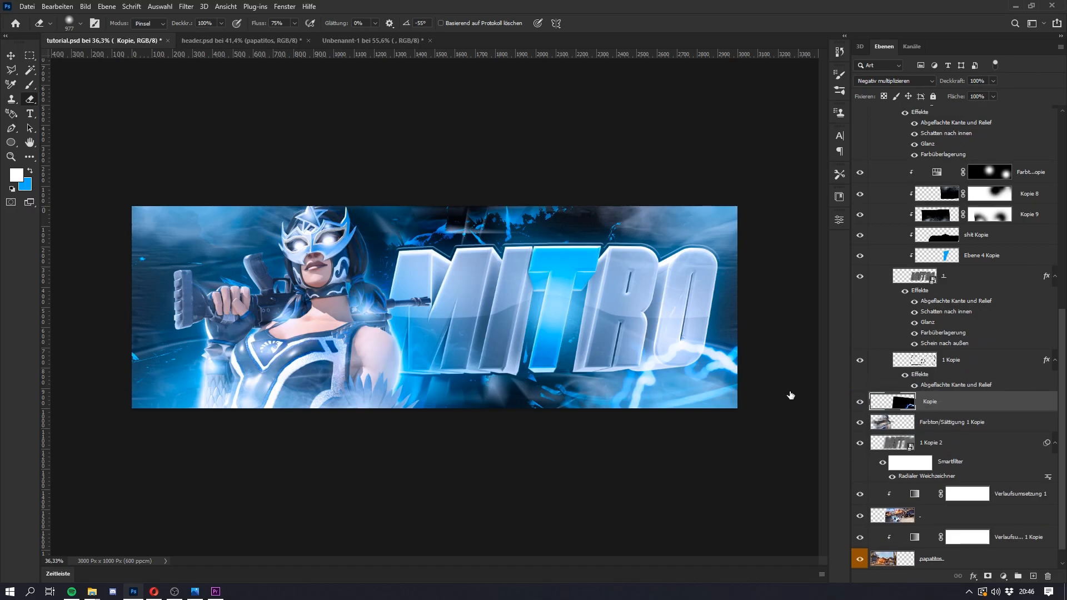
key("super")
key("Escape")
Step: Rotate the lightning copy by 180°, tilt it and move it behind the character in the header's lower left corner
key("ctrl+t")
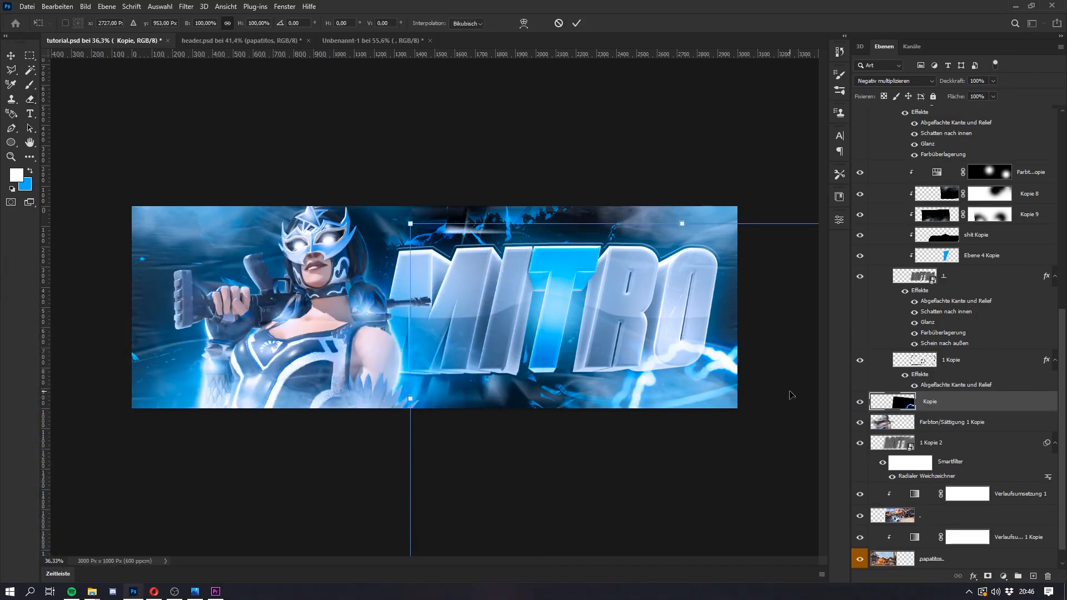
right_click(473, 370)
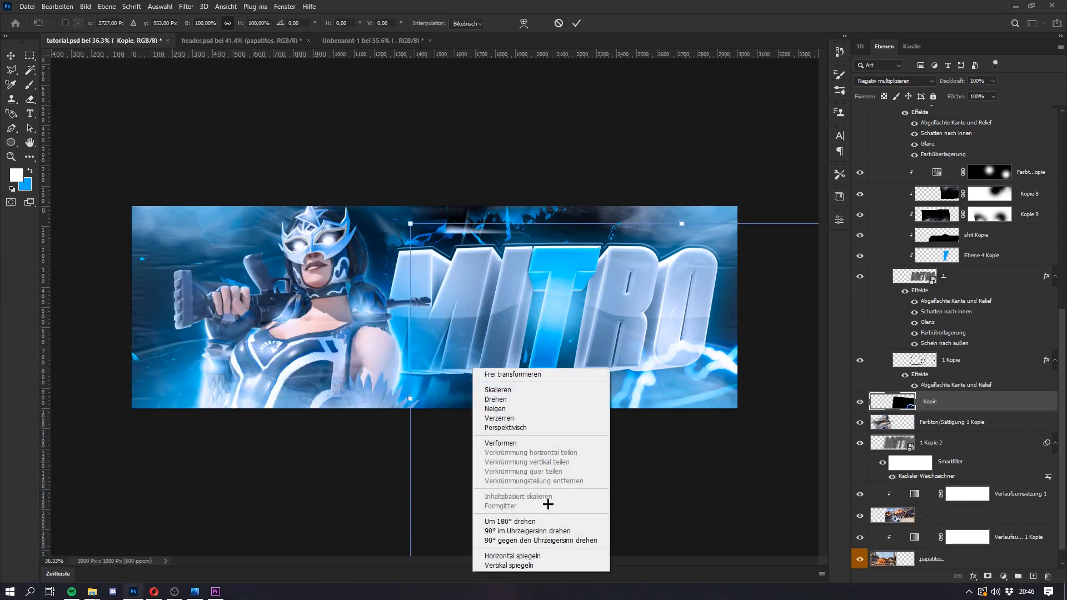
left_click(517, 521)
left_click_drag(607, 400, 211, 393)
left_click_drag(430, 435, 399, 513)
mouse_move(299, 402)
left_mouse_down()
mouse_move(299, 417)
mouse_move(261, 399)
left_mouse_up()
key("Return")
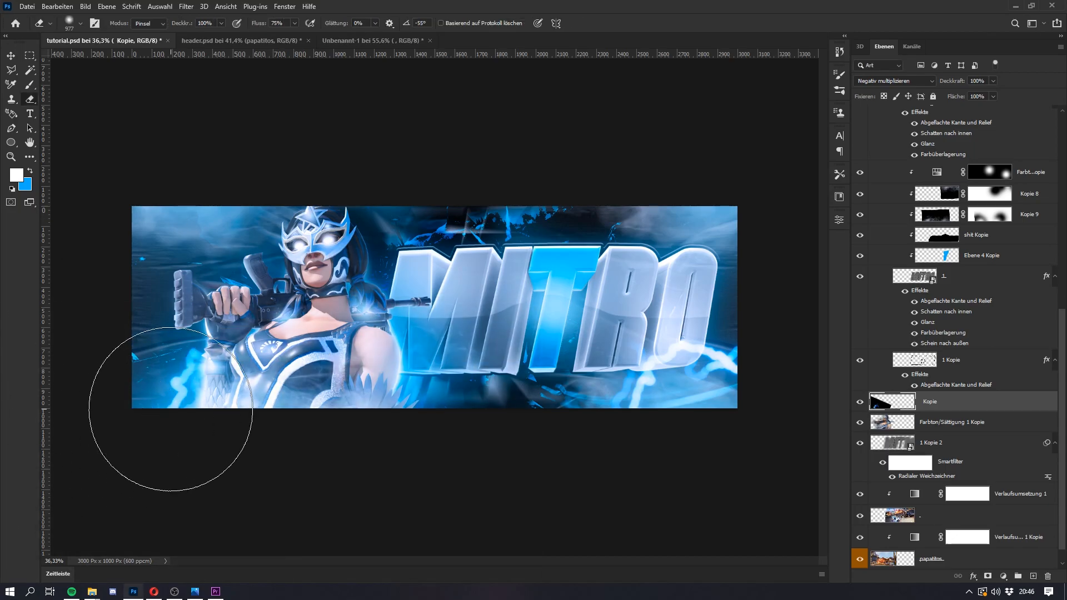
Step: Copy the green leaves layer from the rocks/nature group of Unbenannt-1 into tutorial.psd at the bottom beside the character
left_click(345, 40)
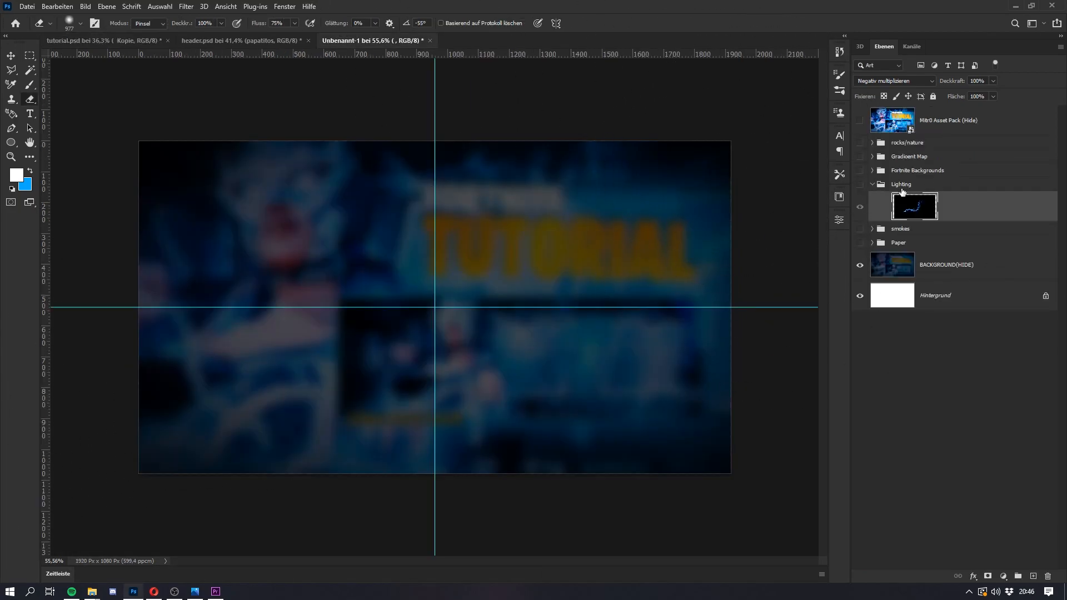
left_click(876, 186)
left_click(872, 184)
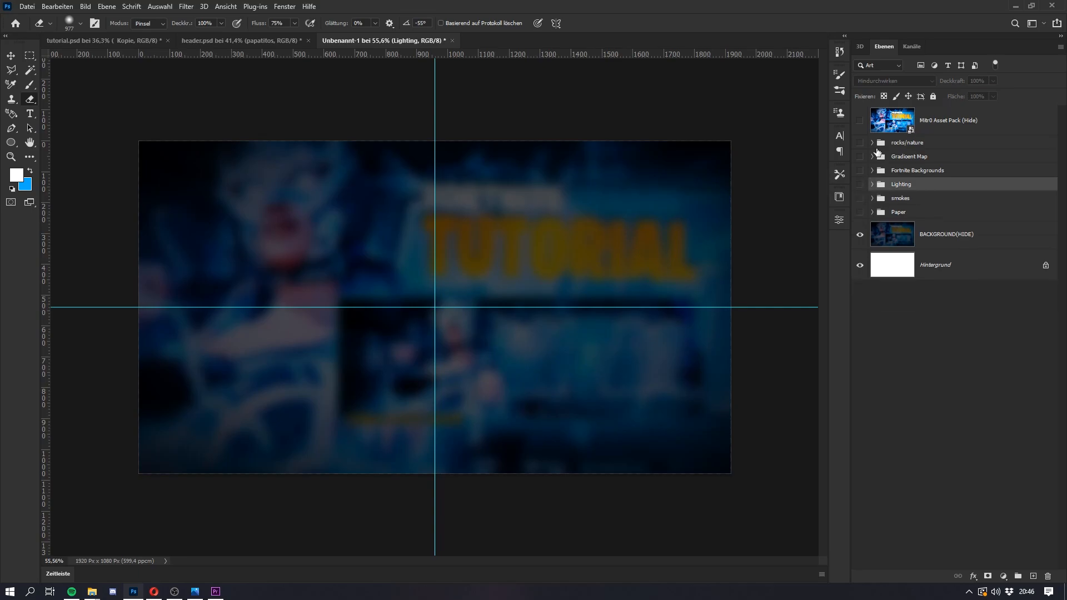
left_click(872, 143)
left_click(878, 166)
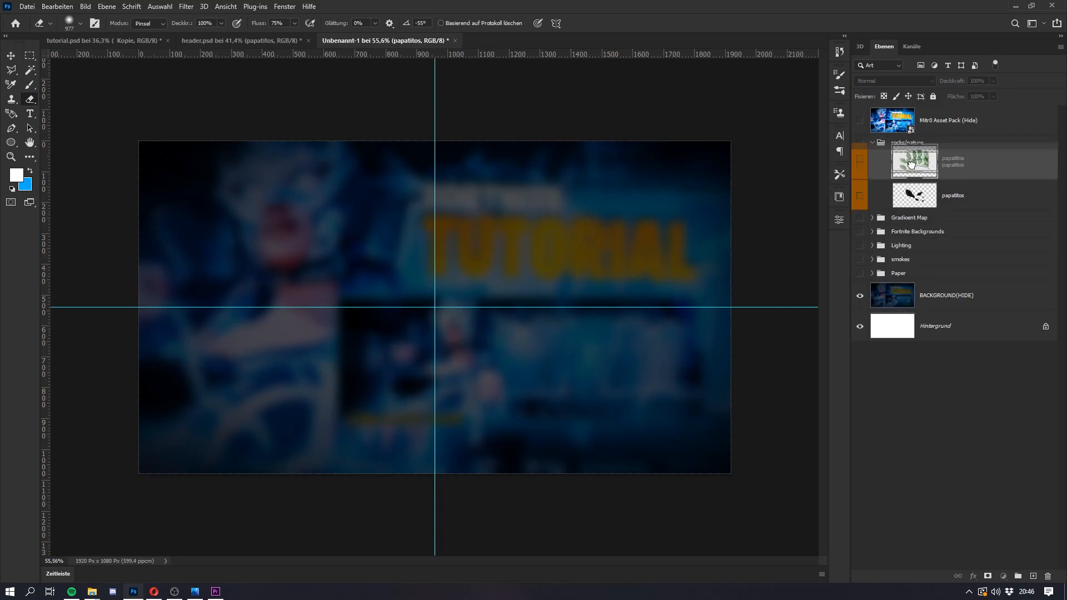
left_click(860, 165)
left_click_drag(957, 174, 362, 435)
left_click_drag(362, 394, 362, 396)
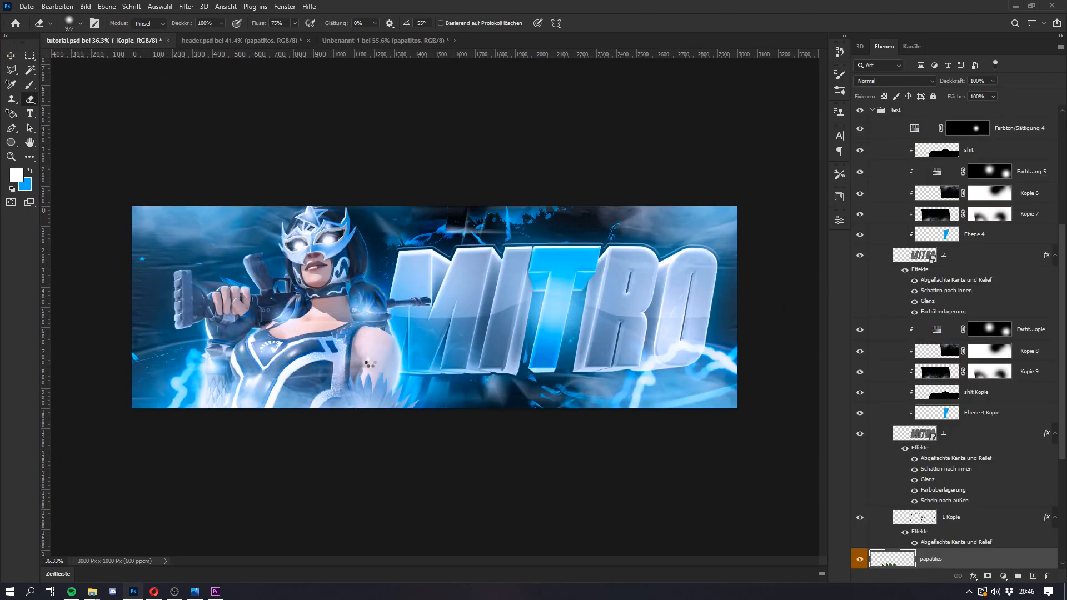
Step: Move the leaves layer up between the skin part and text groups and collapse the text group
left_click_drag(972, 555, 934, 217)
scroll(956, 334, "down", 3)
left_click_drag(950, 598, 885, 305)
left_click(872, 314)
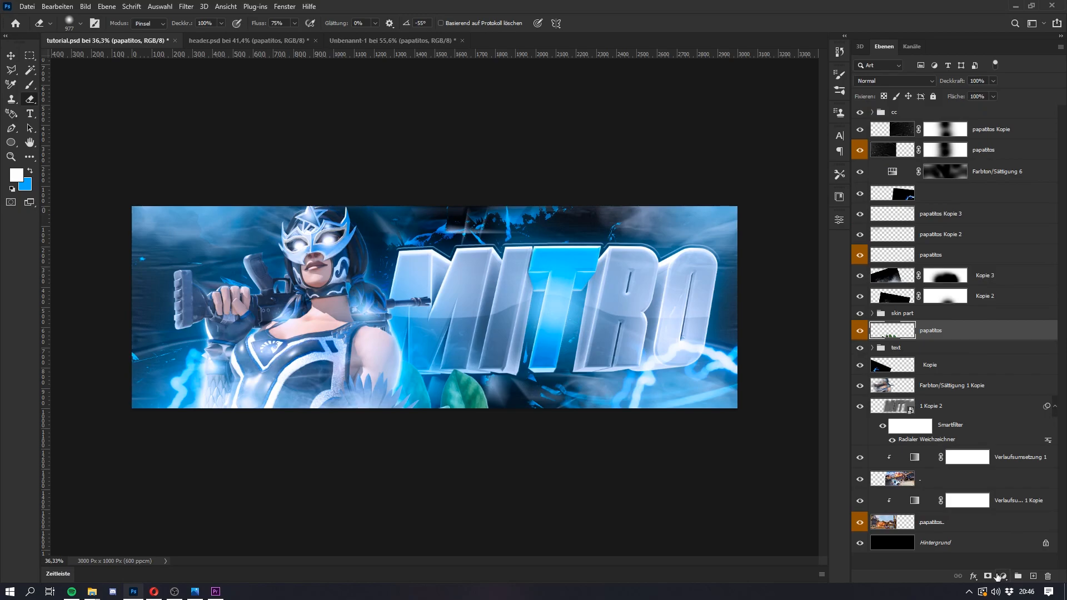
Step: Desaturate the leaves with Hue/Saturation at a saturation of -100
key("ctrl+u")
left_click_drag(817, 382, 758, 387)
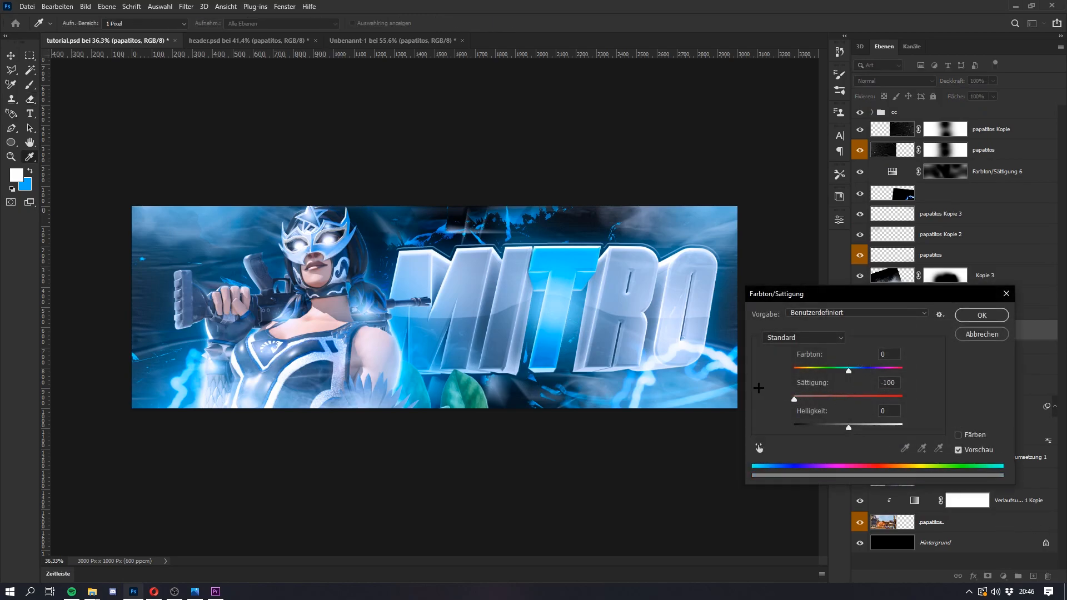
left_click(970, 315)
Step: Add a Curves adjustment above the leaves, pull the curve down to darken it and clip it to the leaves layer
left_click(1003, 576)
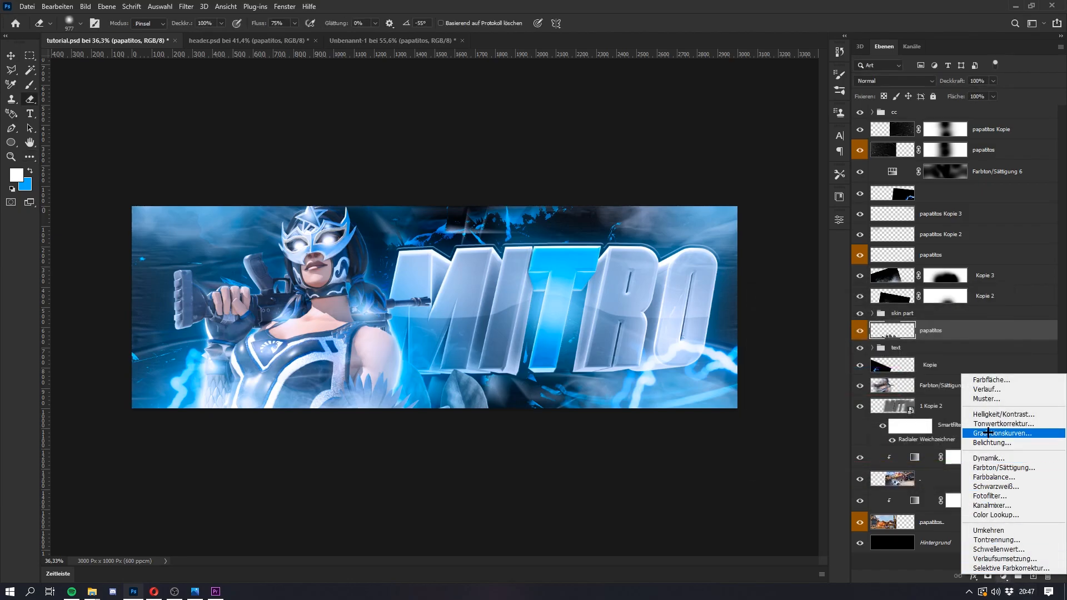
left_click(995, 432)
left_click_drag(760, 337, 775, 355)
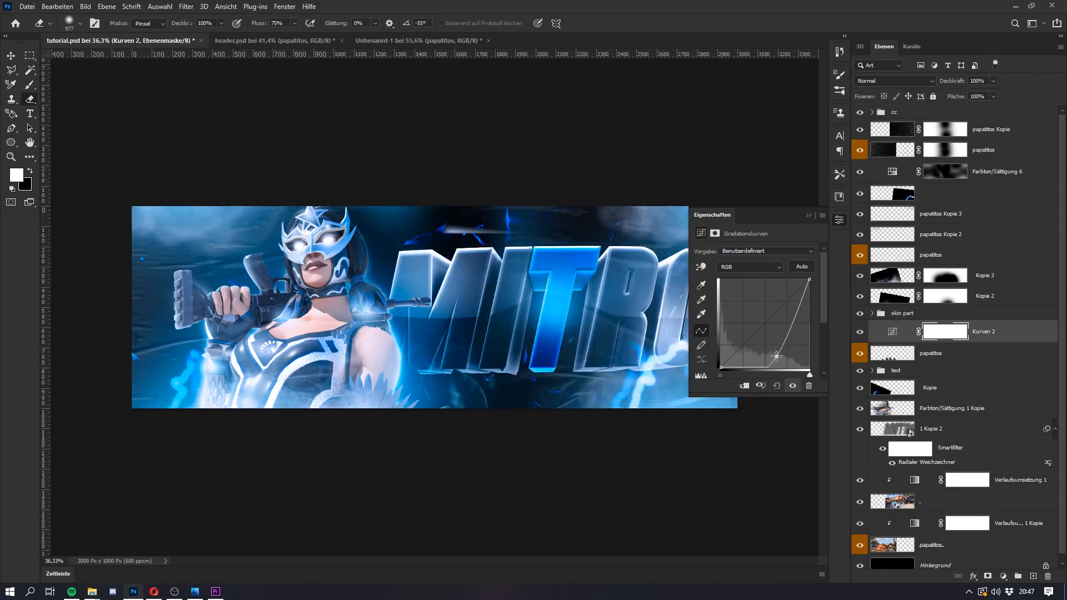
left_click(994, 341, "alt")
double_click(907, 337)
left_click(969, 334)
Step: Rotate the darkened leaves and reposition them so they emerge from behind the character's arm, beside the text
left_click(956, 358)
key("ctrl+t")
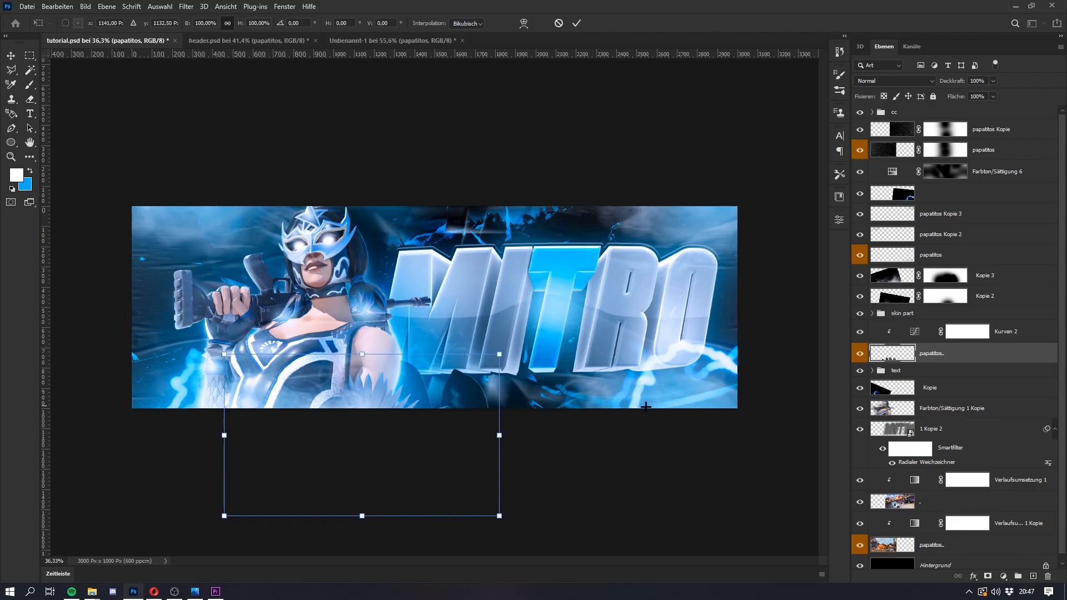
left_click_drag(453, 458, 394, 409)
key("Return")
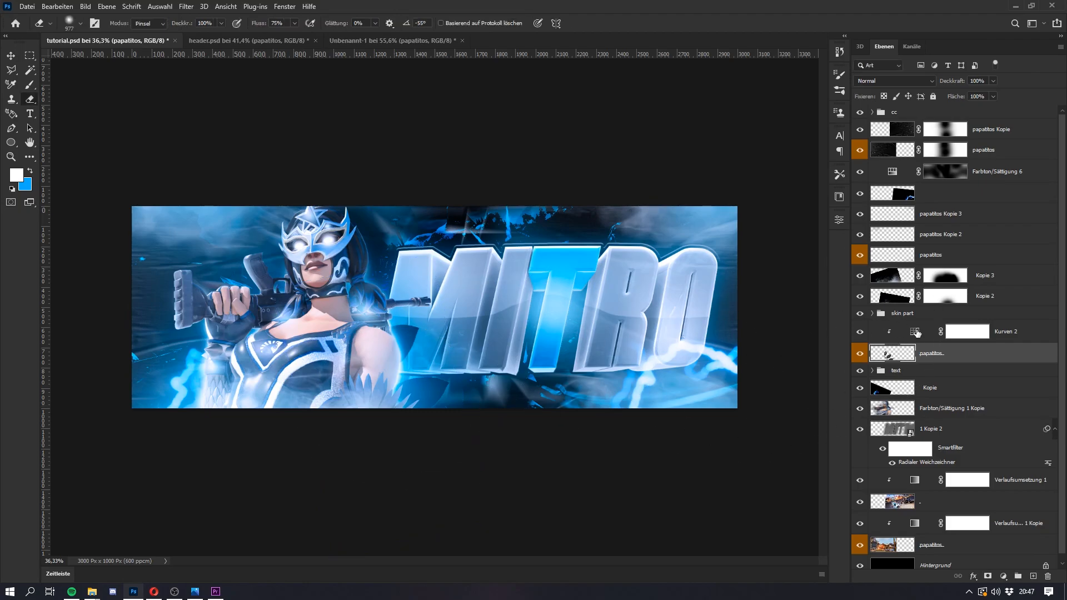
double_click(915, 332)
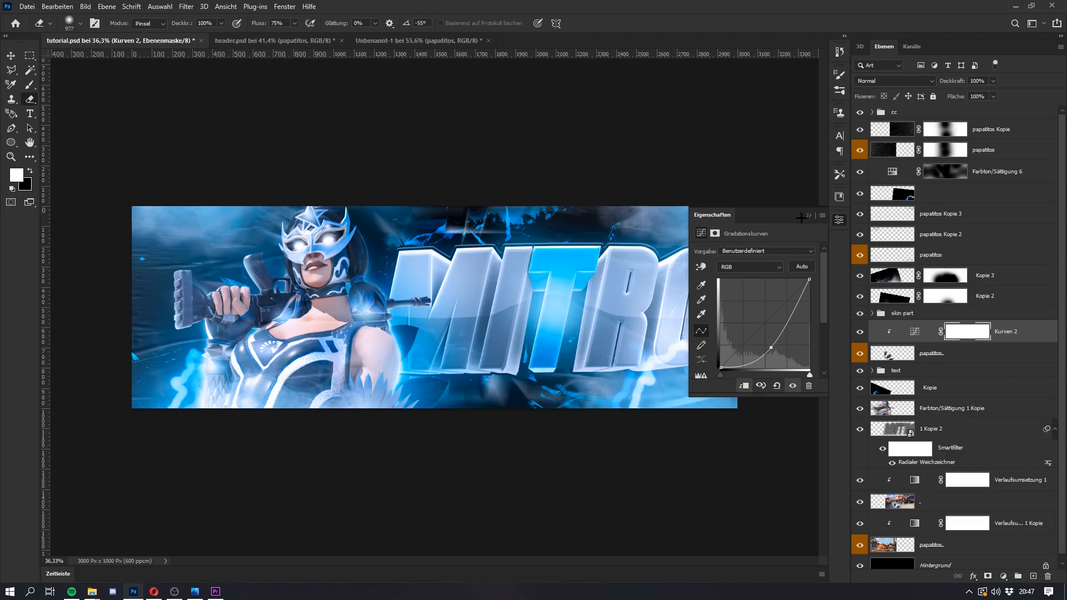
left_click(809, 215)
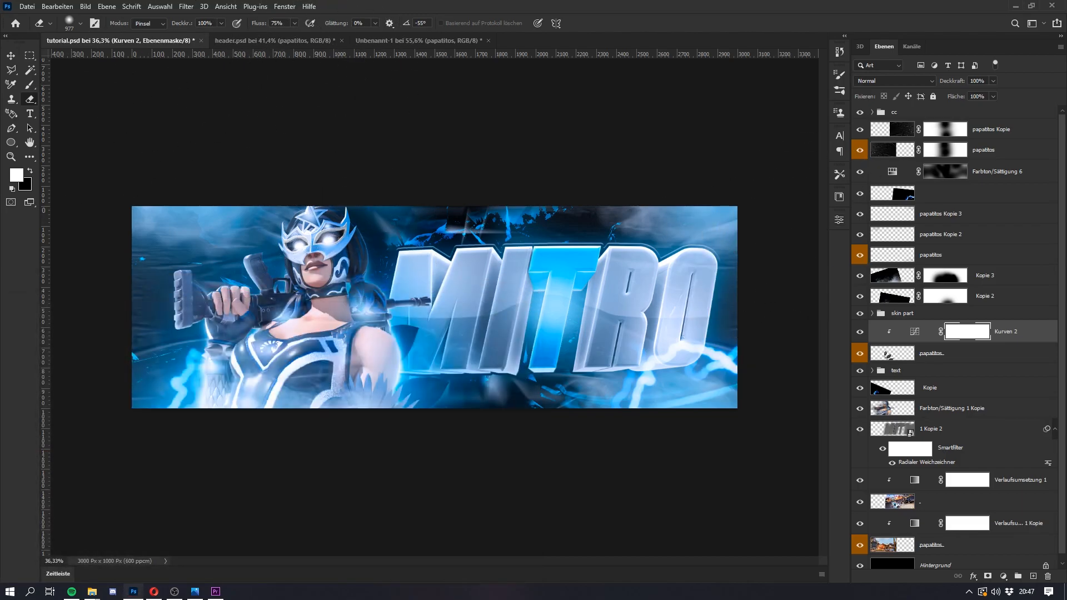
Step: Duplicate the leaves layer together with its clipped Curves adjustment and place the copies above the skin part group
left_click(973, 361, "ctrl")
left_click_drag(1023, 336, 924, 308)
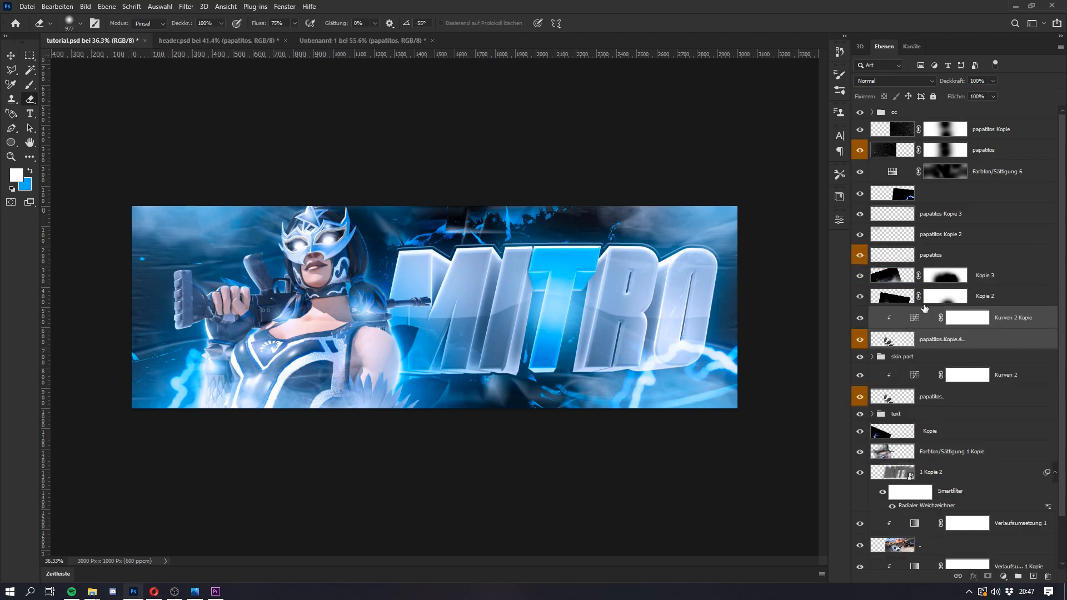
Step: Scale the copied leaves to 86.83%, rotate them to about -107° and move them to the canvas's bottom edge below the character
left_click(957, 346)
key("ctrl+t")
left_click_drag(568, 358, 394, 267)
left_click_drag(421, 407, 301, 450)
left_click_drag(351, 394, 376, 344)
left_click_drag(317, 299, 309, 324)
left_click_drag(402, 318, 245, 329)
left_click_drag(351, 432, 314, 481)
left_click_drag(397, 402, 410, 474)
mouse_move(336, 427)
left_mouse_down()
mouse_move(335, 451)
mouse_move(322, 428)
left_mouse_up()
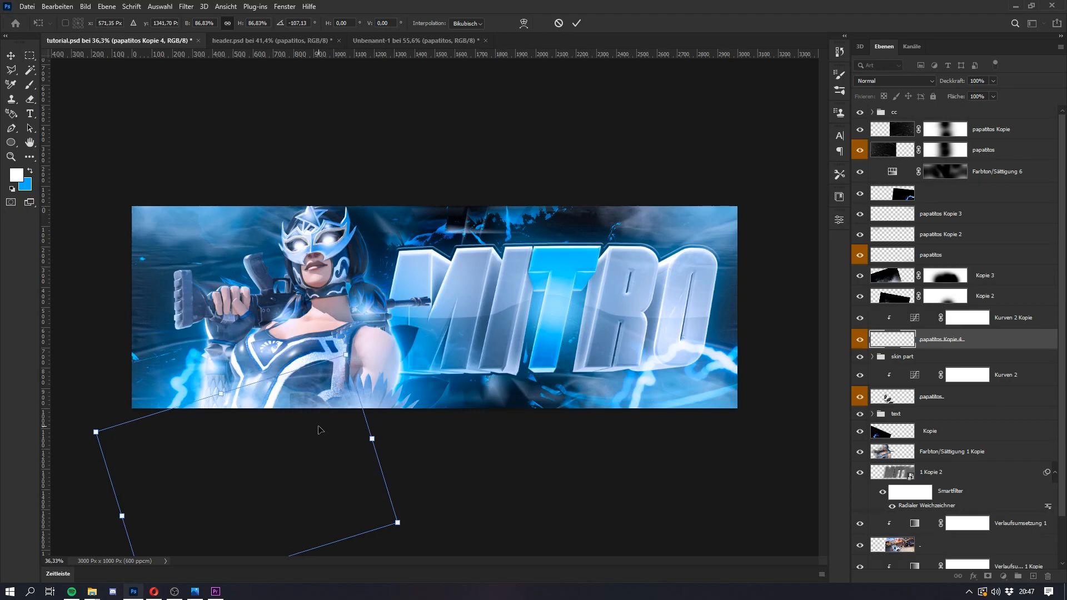
key("Return")
key("e")
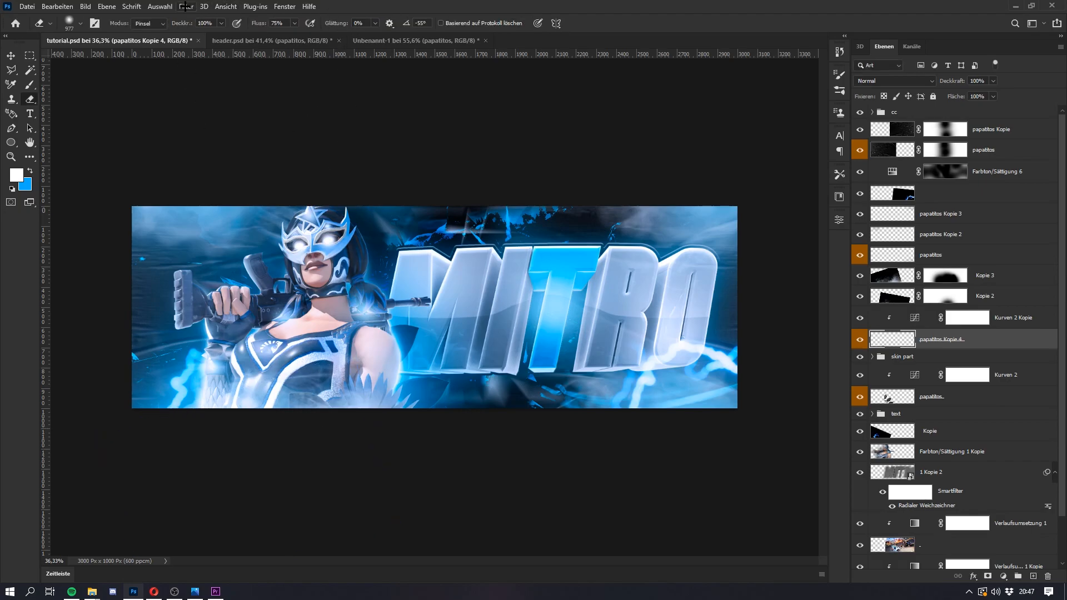
Step: Apply a Gaussian Blur with a 4.7-pixel radius to the copied leaves layer
left_click(186, 7)
left_click(199, 19)
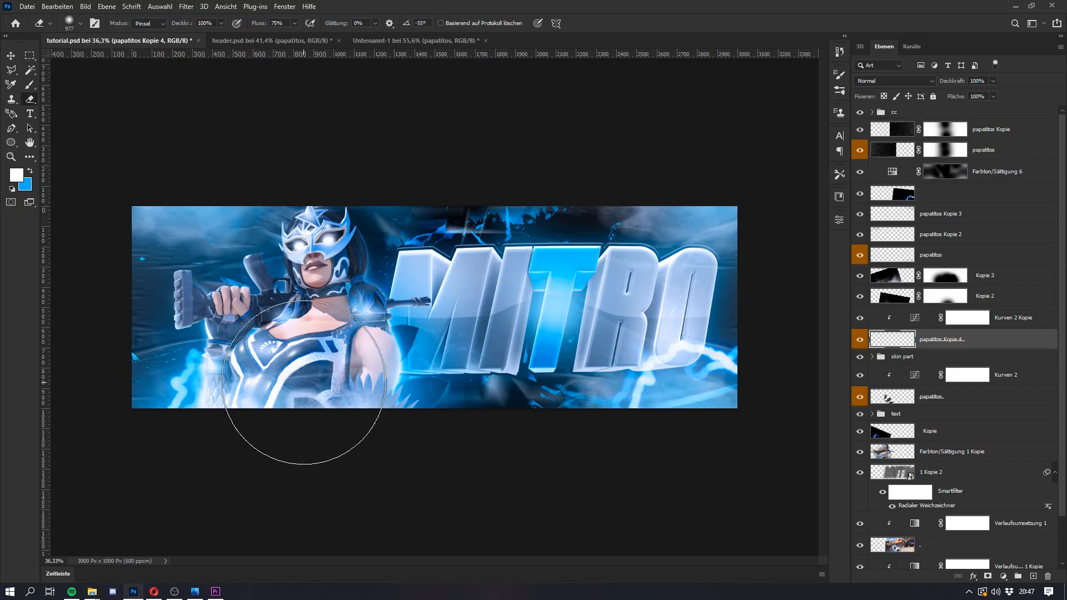
left_click(186, 7)
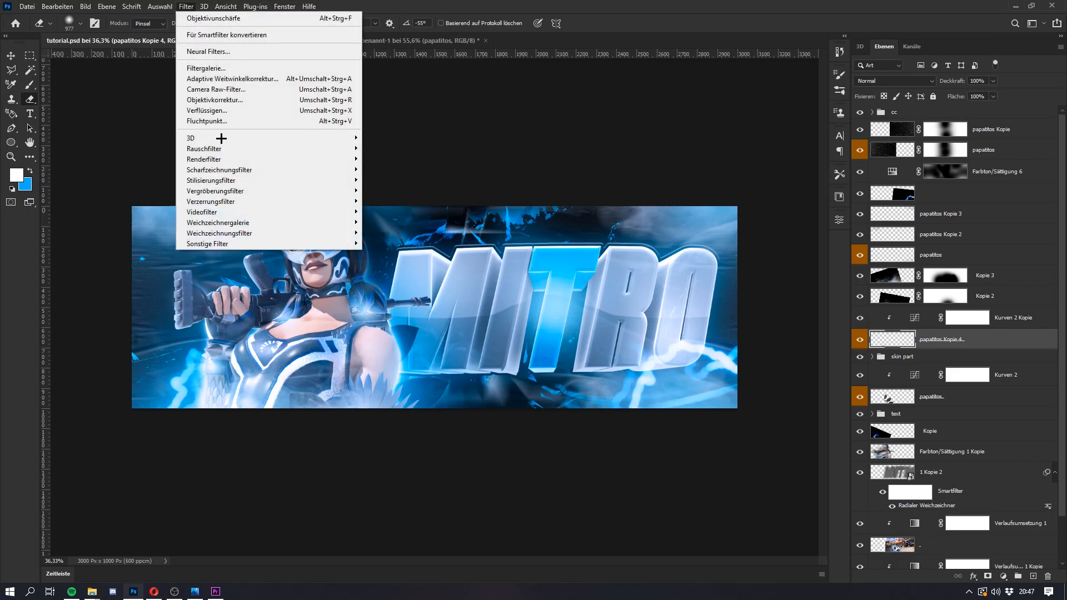
mouse_move(245, 234)
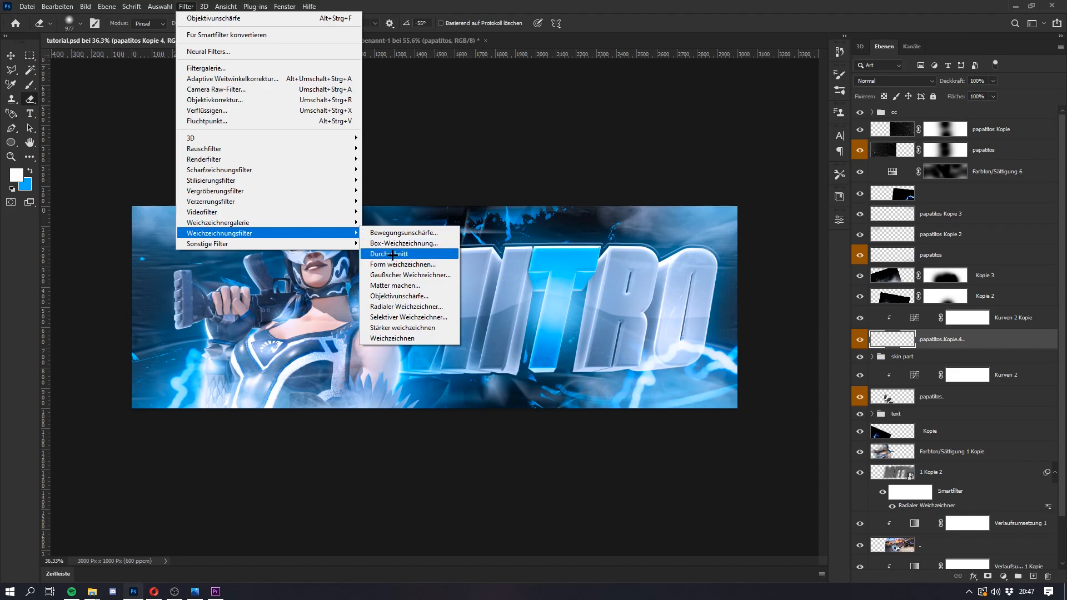
left_click(395, 275)
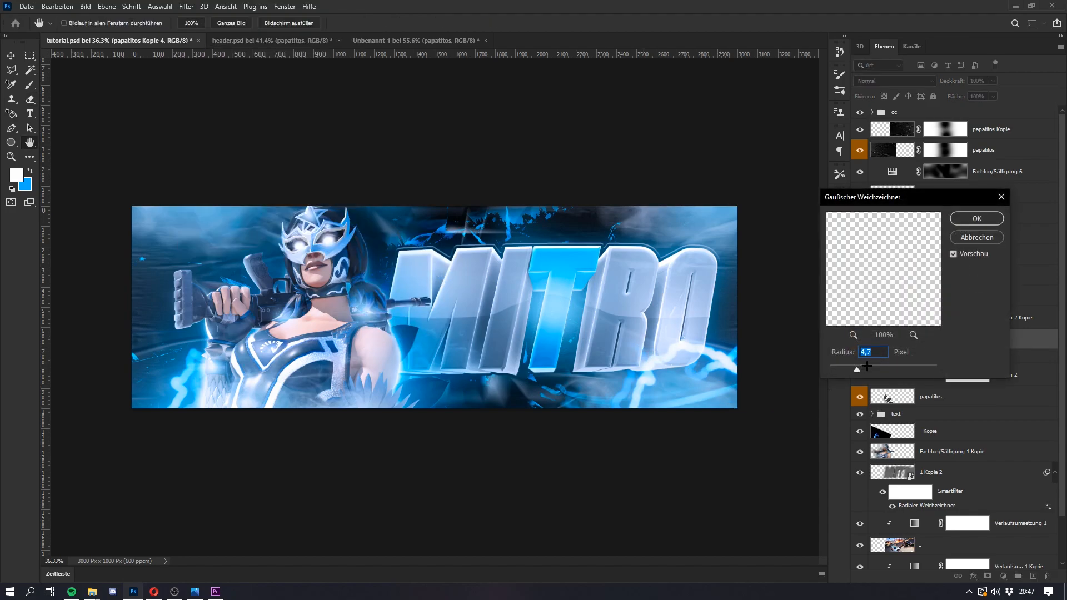
left_click(979, 219)
key("e")
Step: Add a Photo Filter adjustment above the 1 Kopie 2 layer, clip it to that layer and choose a different filter preset
scroll(384, 316, "up", 1)
scroll(435, 307, "up", 1)
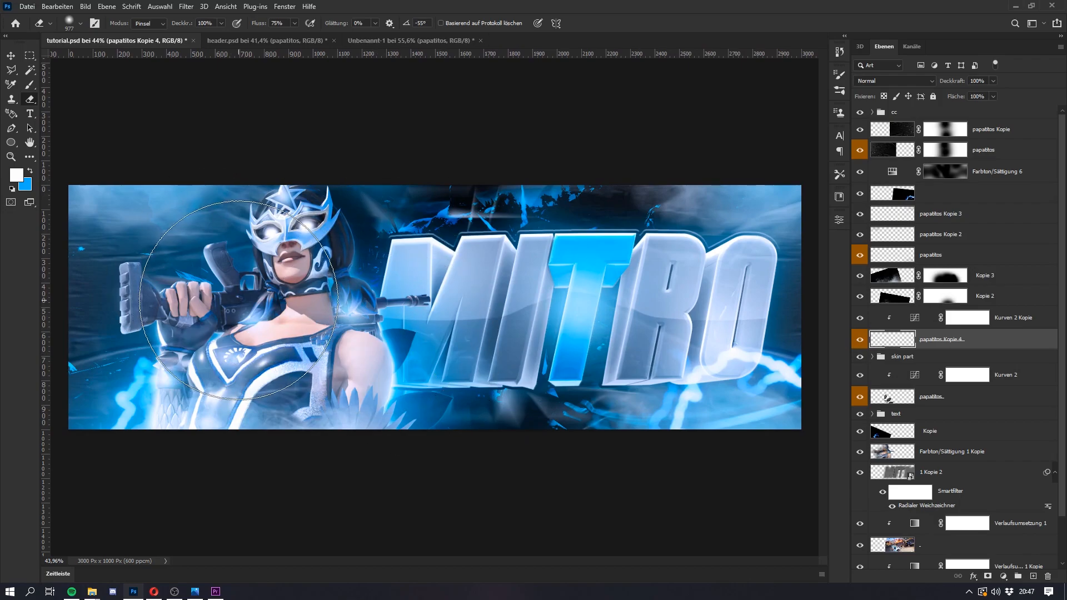
scroll(938, 432, "down", 3)
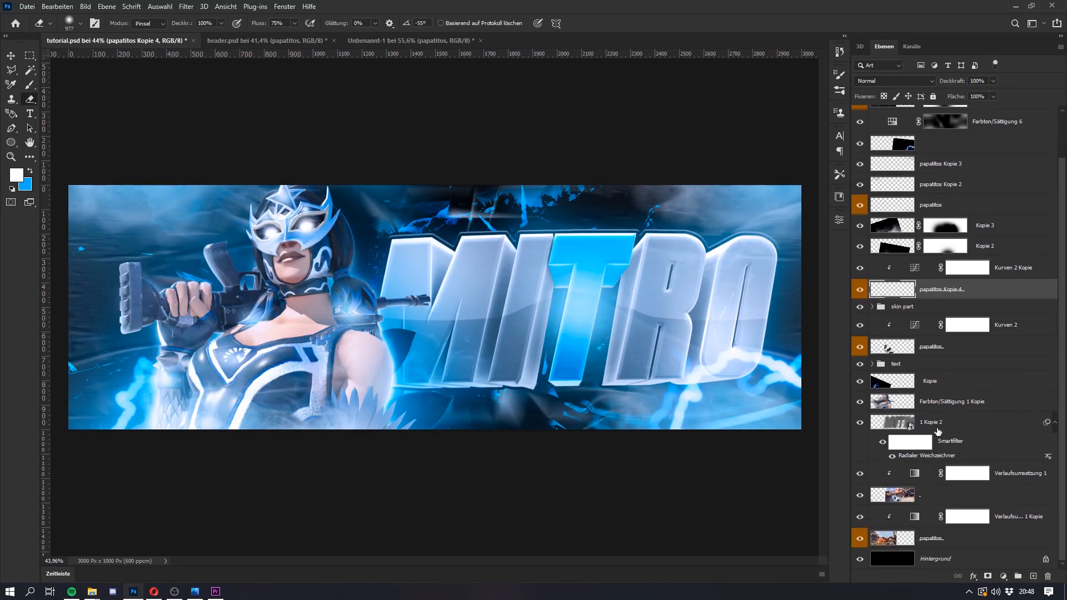
left_click(986, 428)
left_click(1004, 577)
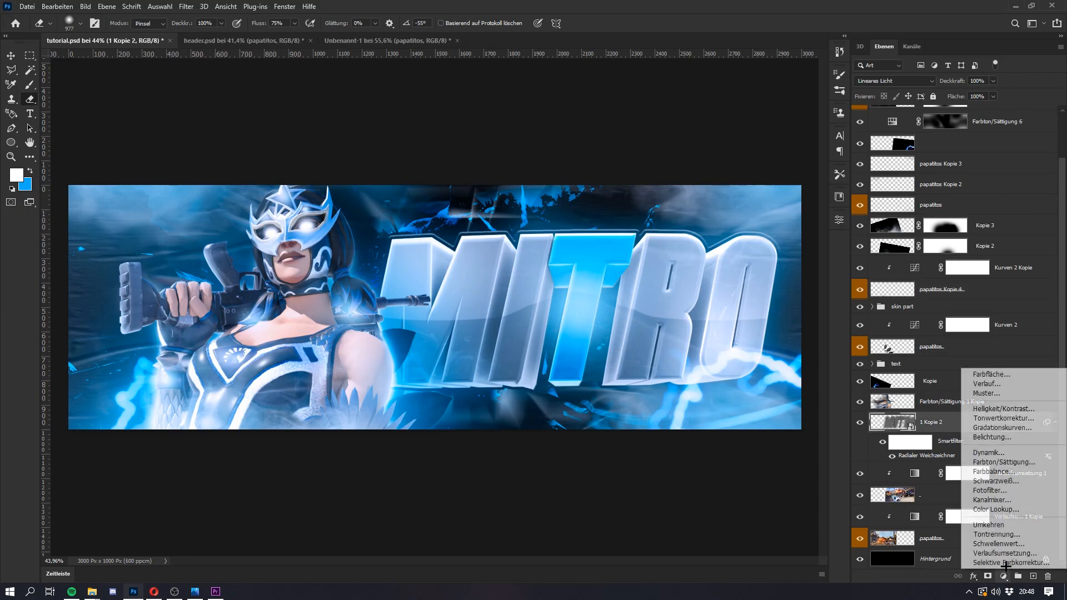
left_click(993, 490)
left_click(990, 433, "alt")
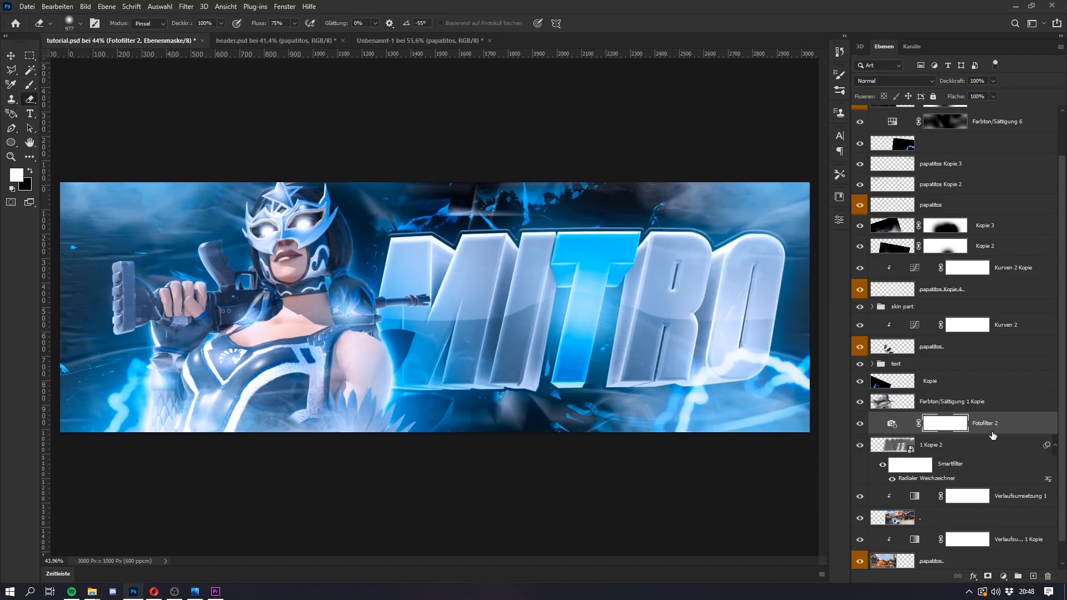
double_click(915, 423)
left_click(745, 251)
left_click(743, 287)
left_click(807, 215)
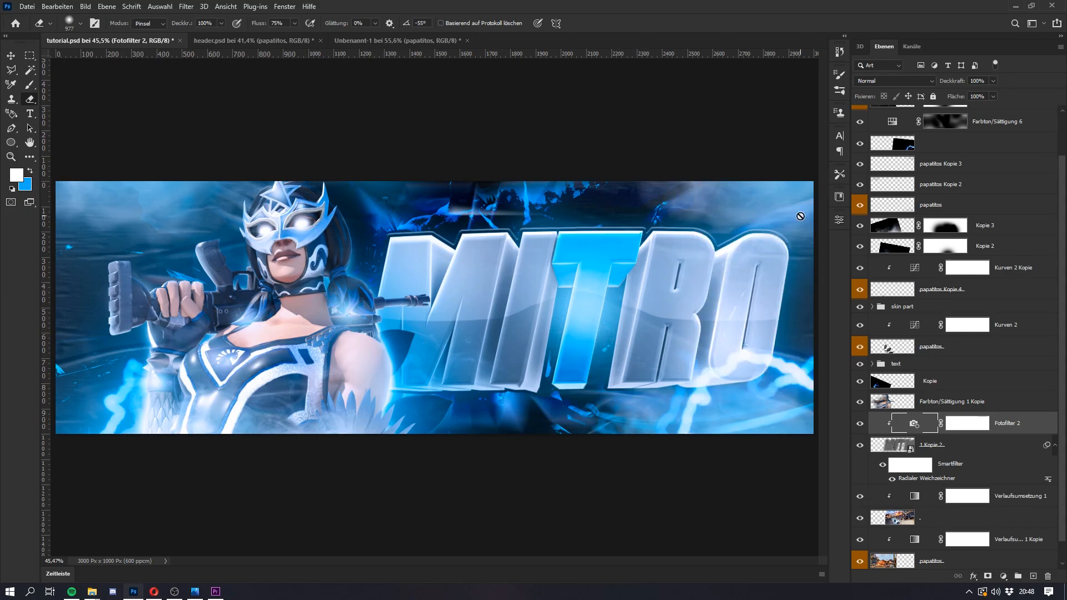
Step: Open the reference image header.jpg in Photos and compare it with the current header artwork
key("super")
key("super")
scroll(410, 315, "down", 2)
scroll(410, 315, "up", 1)
key("super")
key("super")
scroll(409, 315, "down", 1)
key("super")
key("super")
left_click(195, 595)
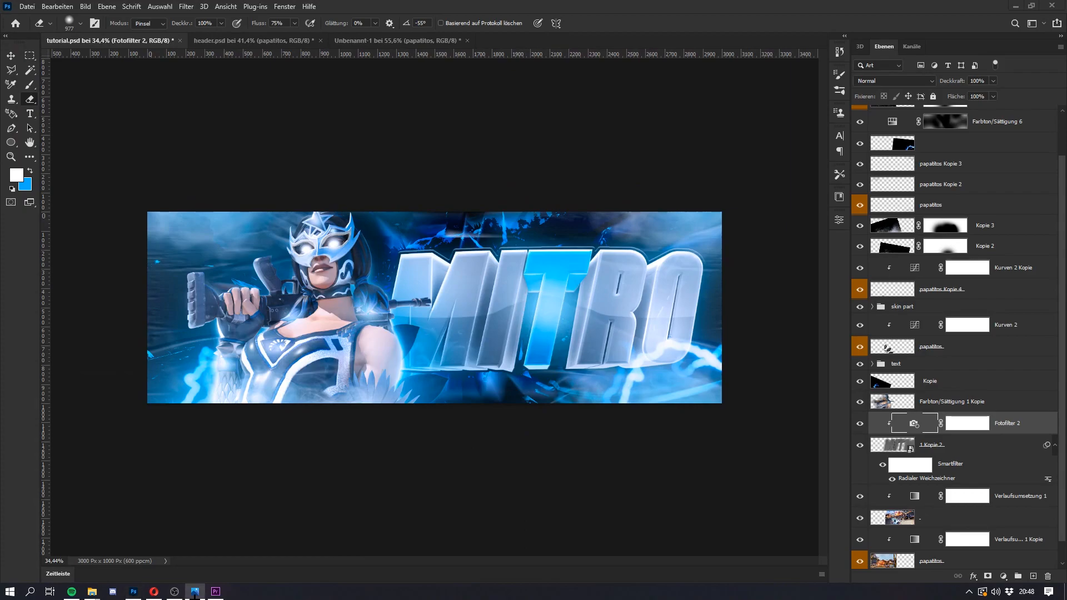
left_click_drag(0, 241, 846, 169)
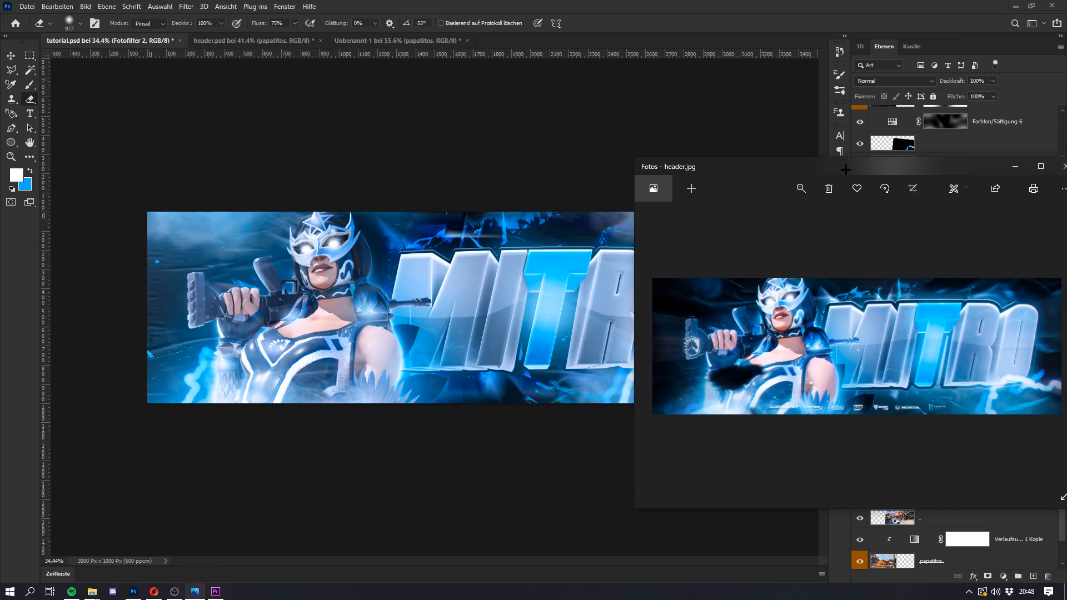
left_click_drag(845, 170, 0, 439)
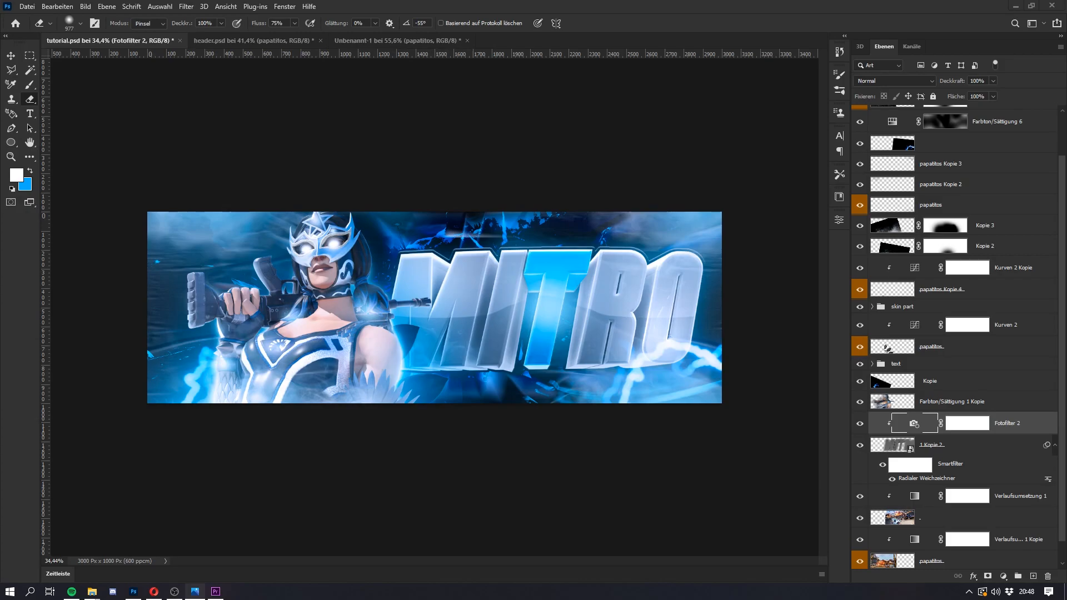
key("super")
key("super")
Step: Copy the dark rocks layer from Unbenannt-1 into tutorial.psd and place it directly below the Farbton/Sättigung 6 layer
left_click(387, 41)
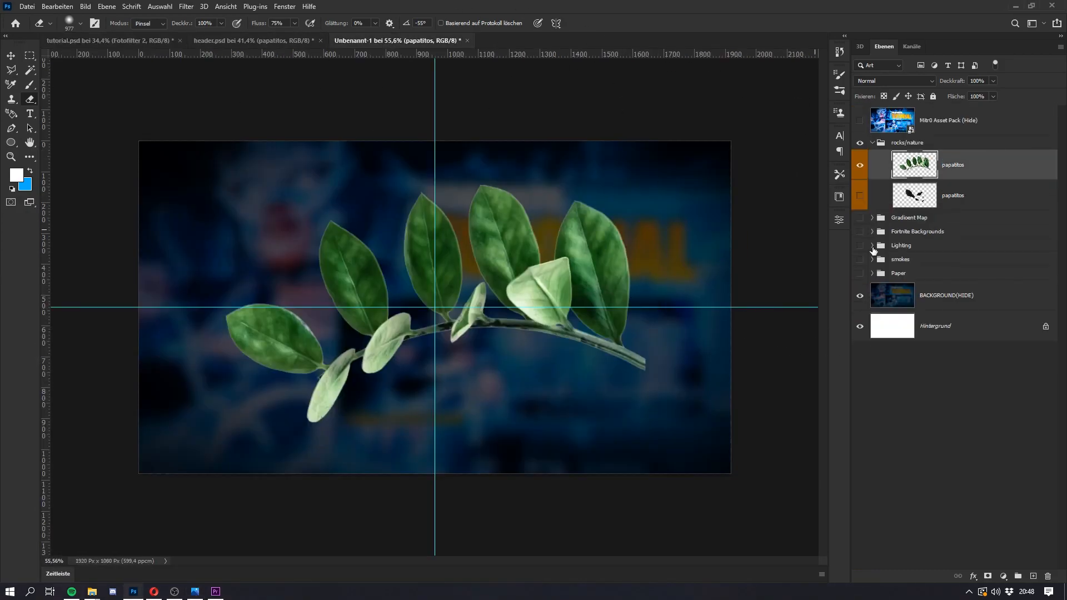
left_click(860, 165)
left_click(860, 196)
left_click_drag(978, 196, 326, 366)
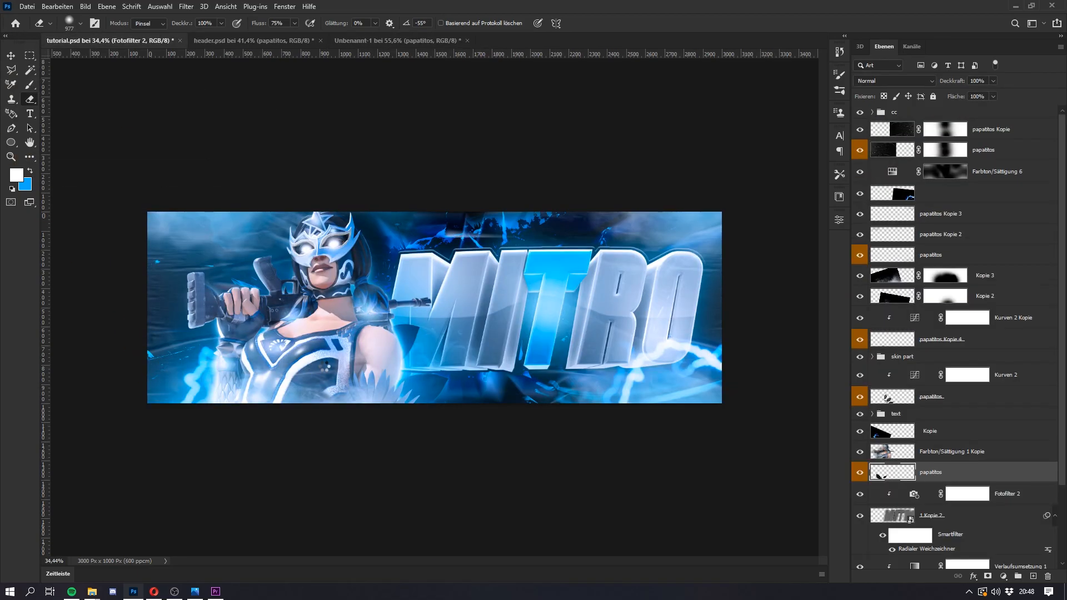
left_click_drag(945, 478, 912, 182)
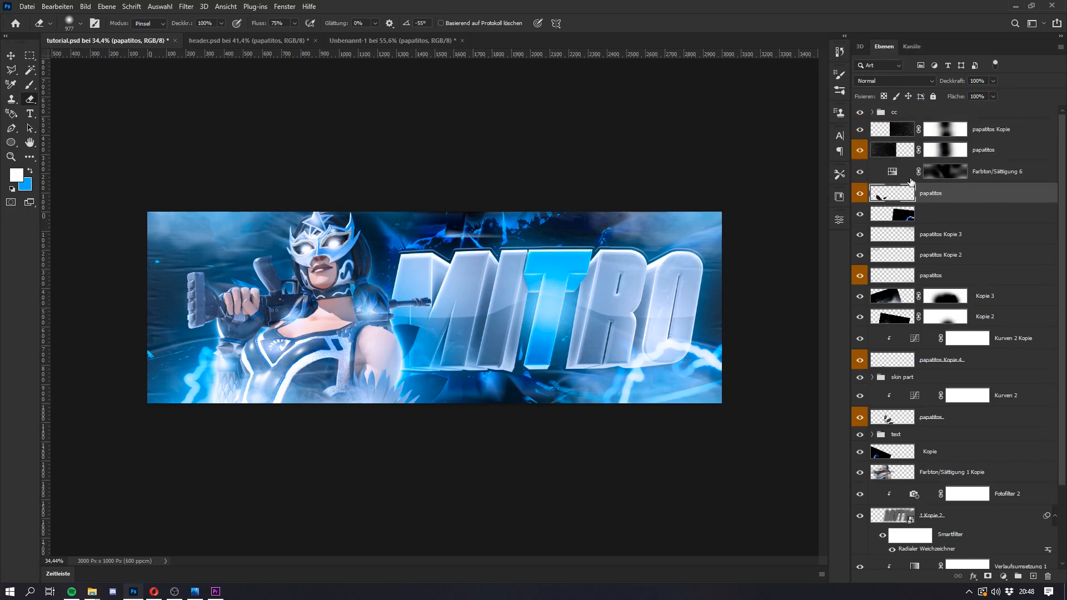
Step: Inspect the Farbton/Sättigung 6 adjustment's settings and toggle its visibility to compare its effect on the rocks
left_click(980, 173)
left_click(860, 174)
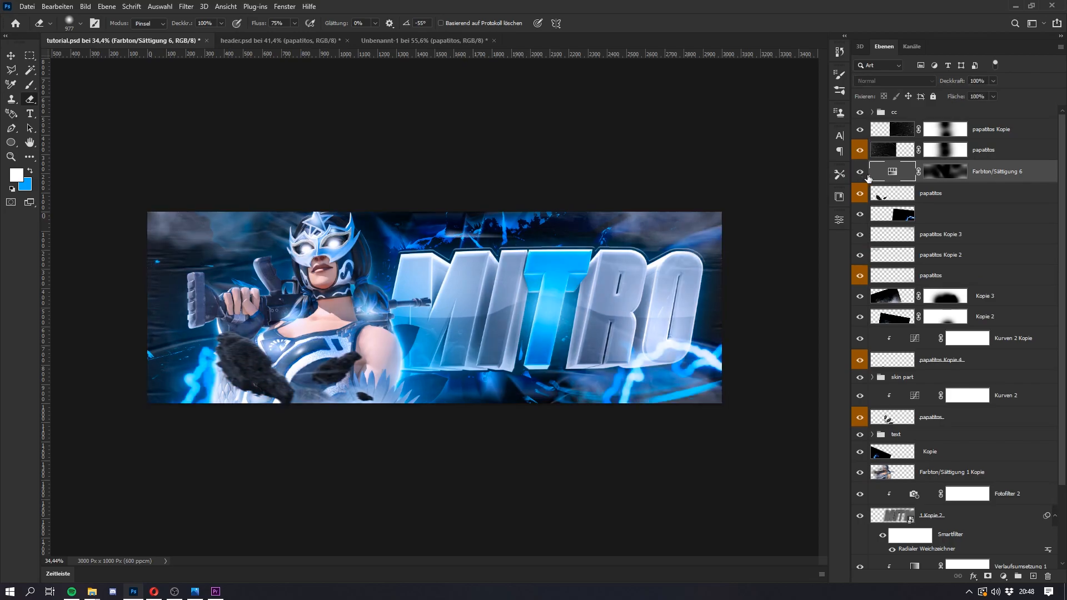
left_click(911, 194)
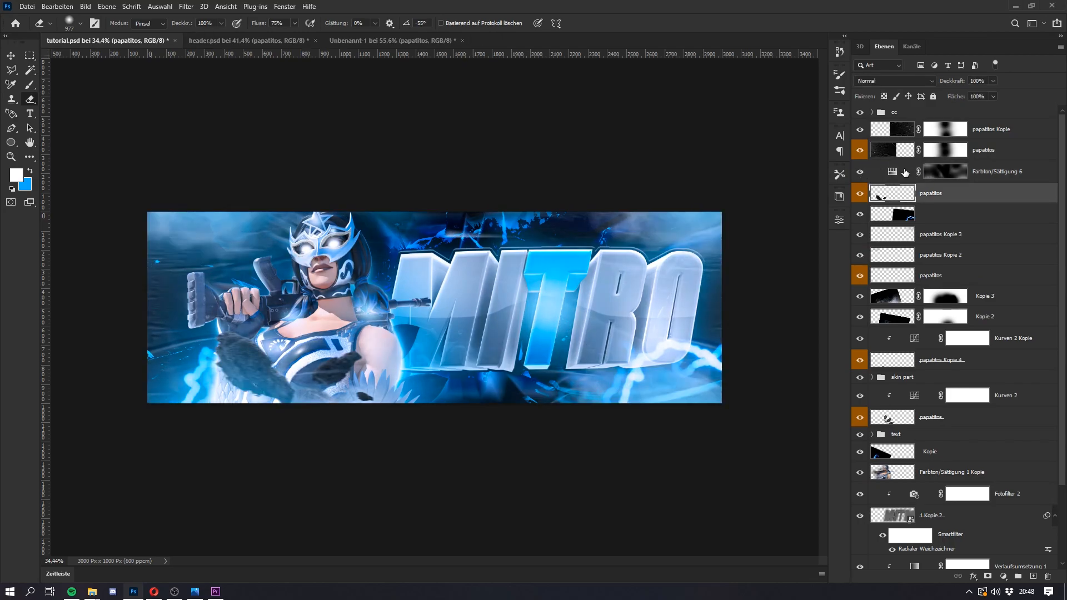
left_click(904, 172)
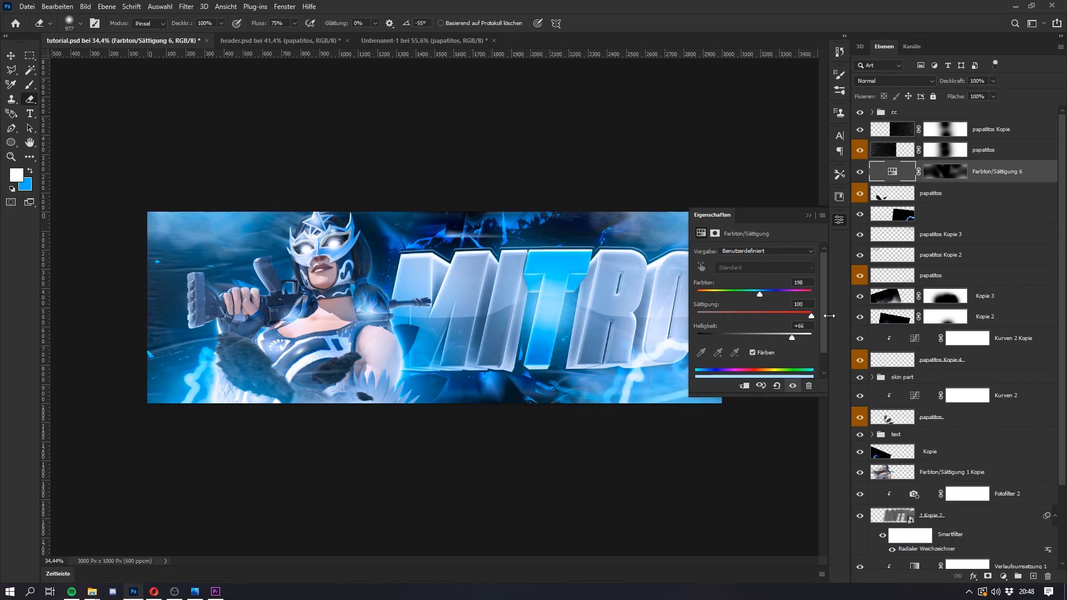
left_click(809, 216)
left_click(859, 172)
left_click(860, 172)
Step: Transform the rocks layer, rotating it and moving it to the canvas's upper right corner by the text's last letters
left_click(933, 194)
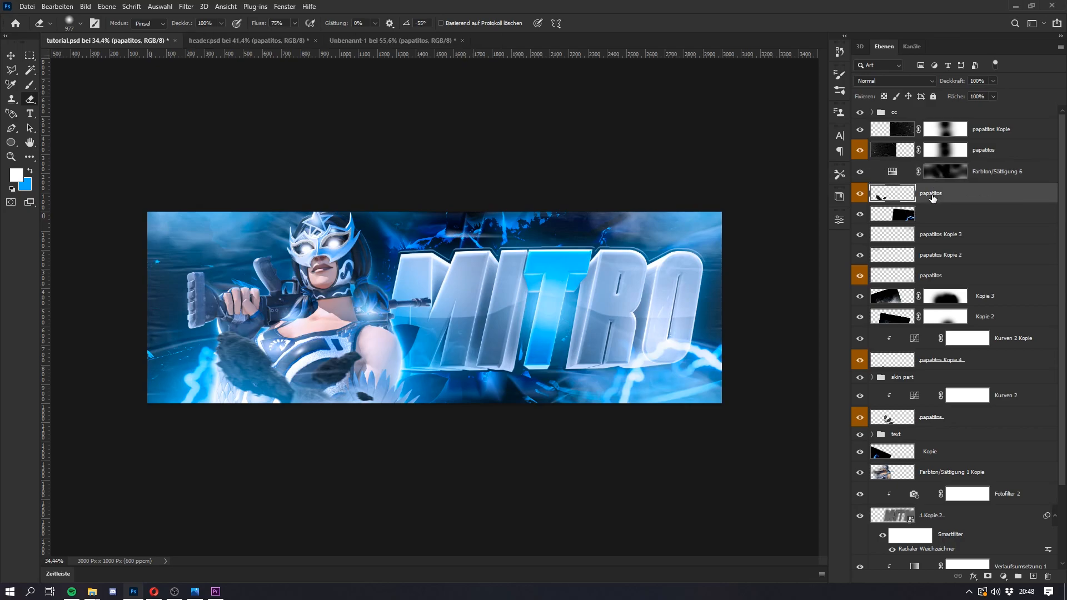
key("ctrl+t")
left_click_drag(374, 382, 399, 379)
left_click_drag(380, 384, 672, 313)
left_click_drag(521, 356, 574, 319)
left_click_drag(769, 321, 738, 390)
mouse_move(638, 352)
left_mouse_down()
mouse_move(766, 366)
mouse_move(798, 349)
left_mouse_up()
key("Return")
key("e")
Step: Move the rocks layer into the text group, between the main text layer and the 1 Kopie layer
left_click_drag(968, 195, 905, 364)
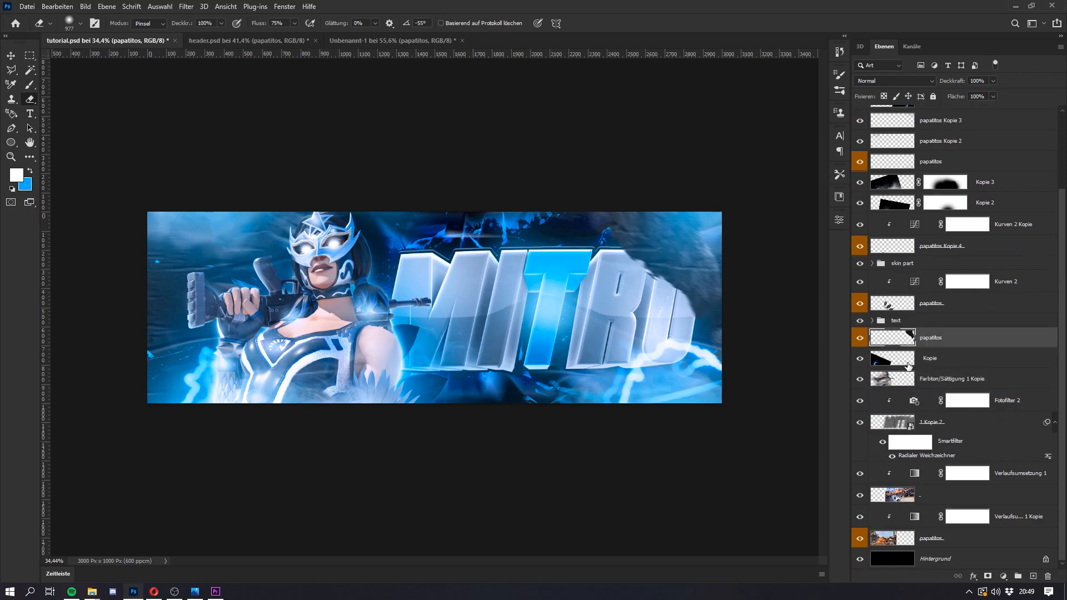
left_click(872, 321)
scroll(936, 402, "down", 8)
left_click_drag(955, 337, 938, 291)
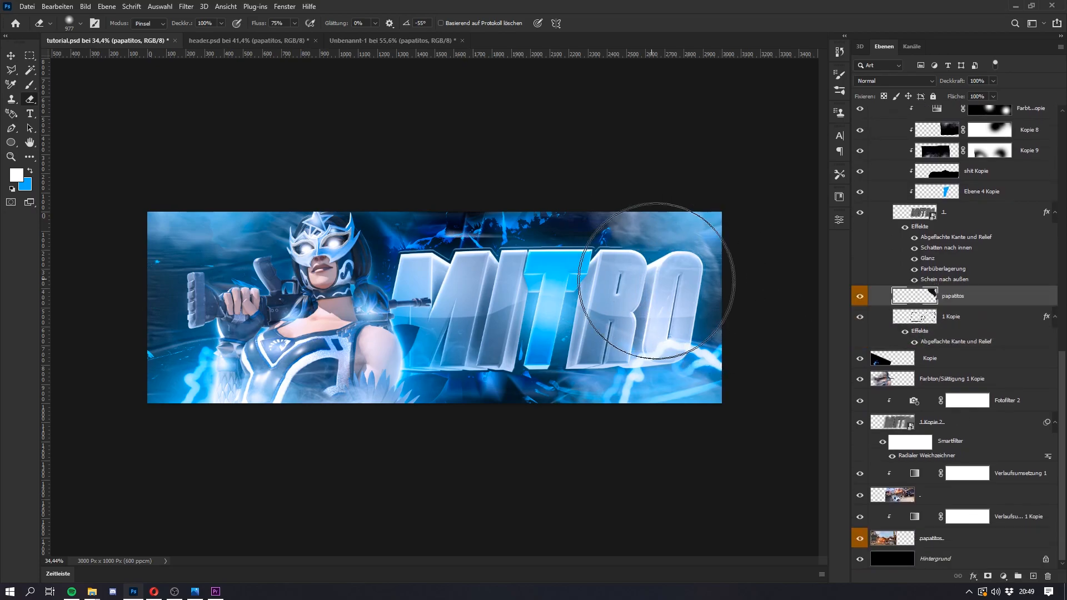
Step: Add a Gradient Map adjustment above the rocks in the text group and clip it to the rocks layer
left_click(1001, 576)
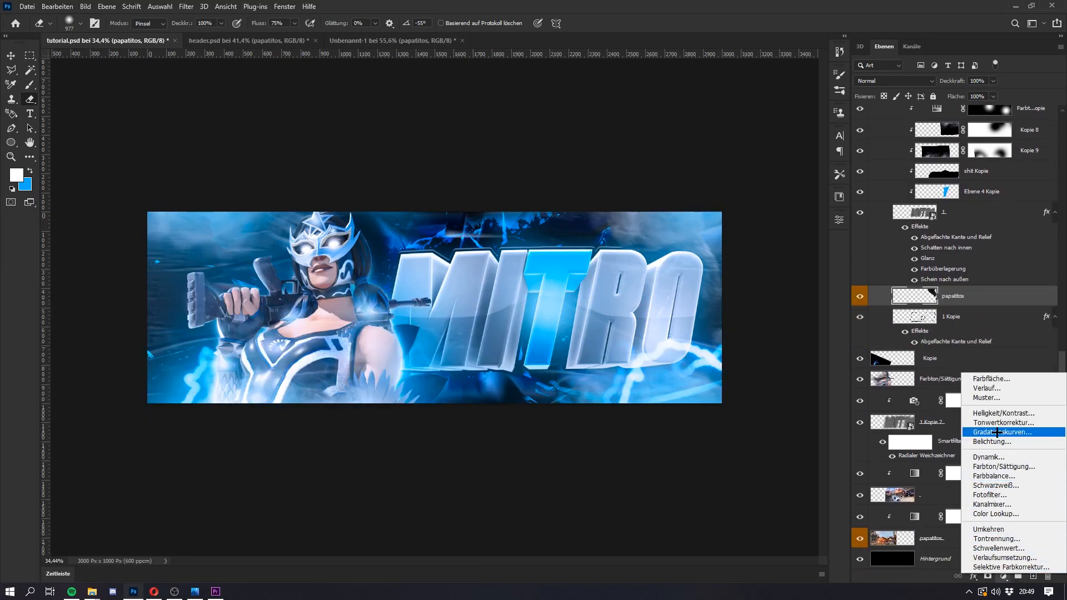
left_click(1003, 557)
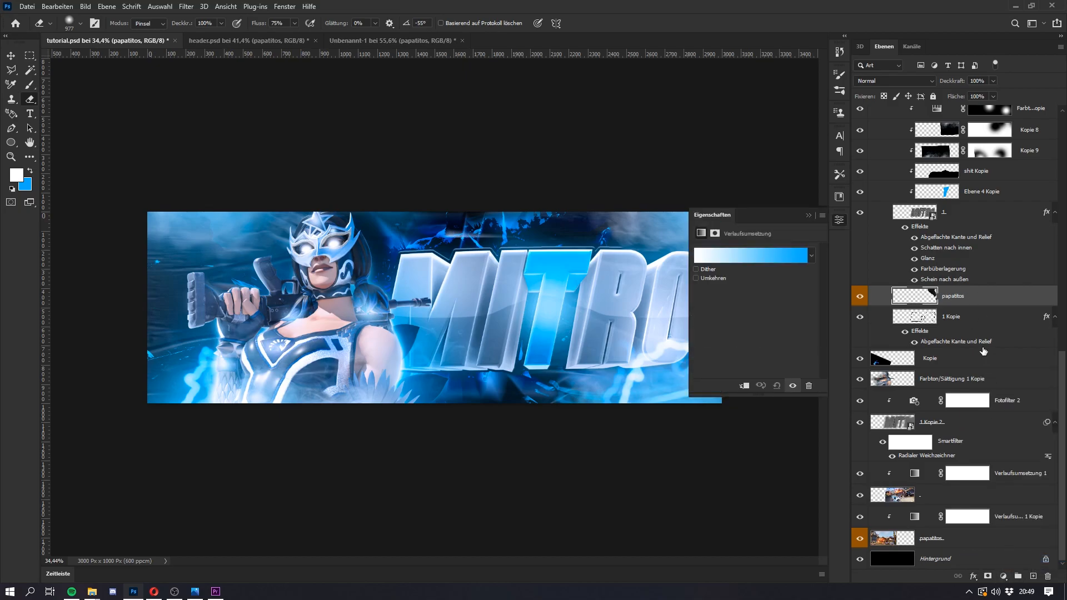
key("ctrl+0")
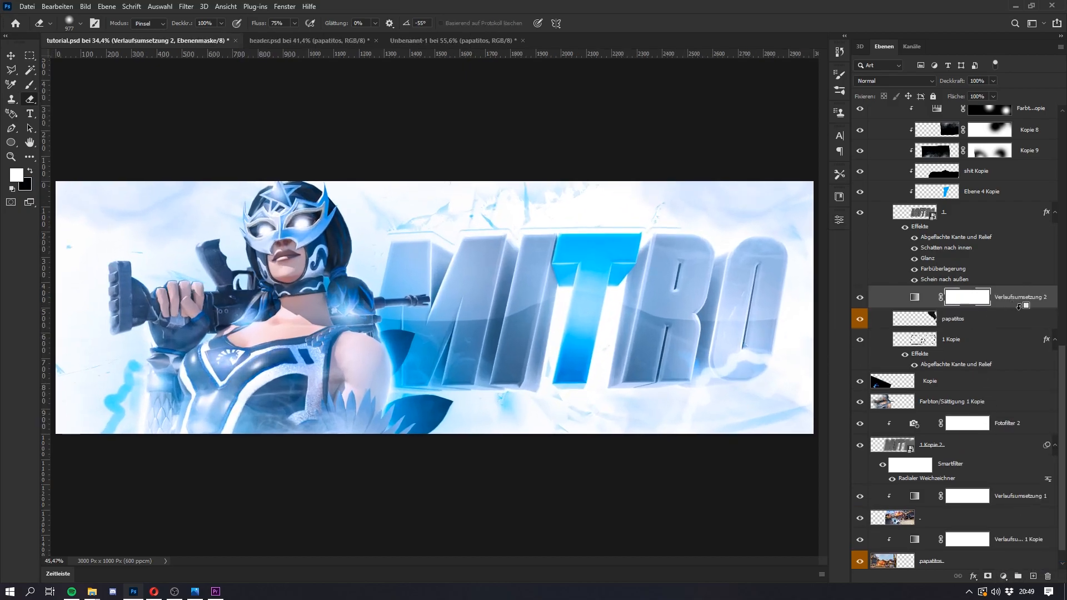
left_click(1021, 307, "alt")
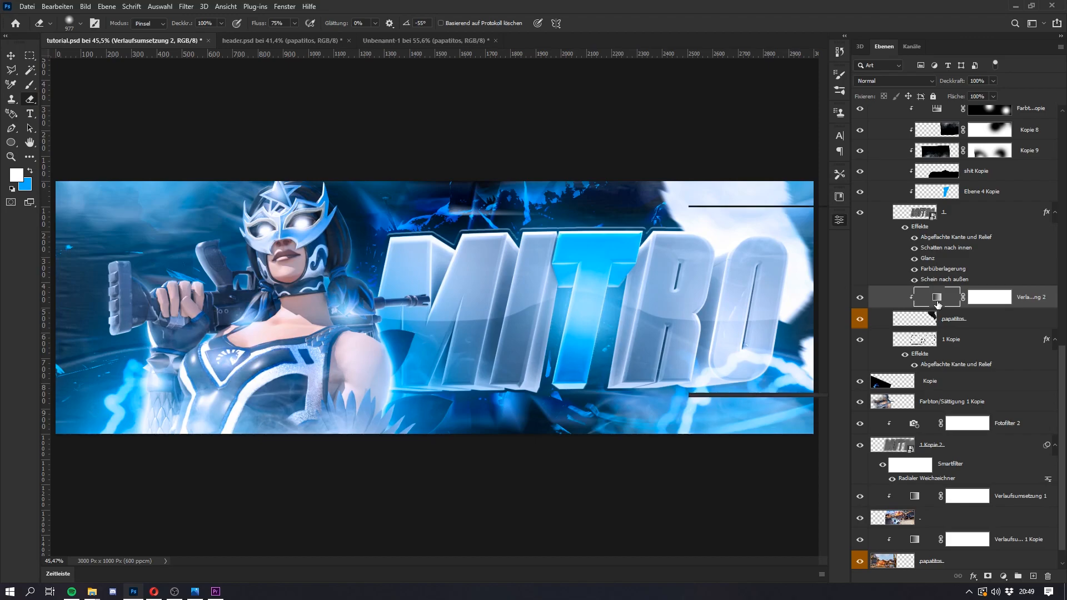
Step: Change the rocks' gradient map to run from black (000000) to blue, with an extra black stop at 60%
double_click(938, 304)
left_click(758, 261)
left_click(803, 399)
left_click(851, 446)
left_click_drag(735, 249, 793, 275)
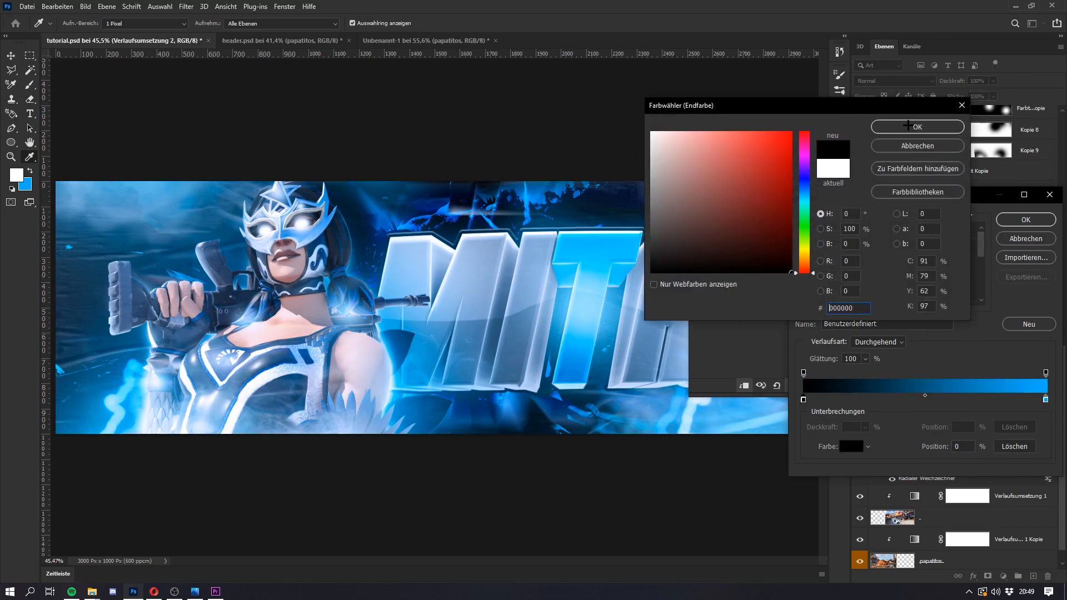
left_click(907, 126)
left_click_drag(945, 194, 426, 253)
left_click(430, 459)
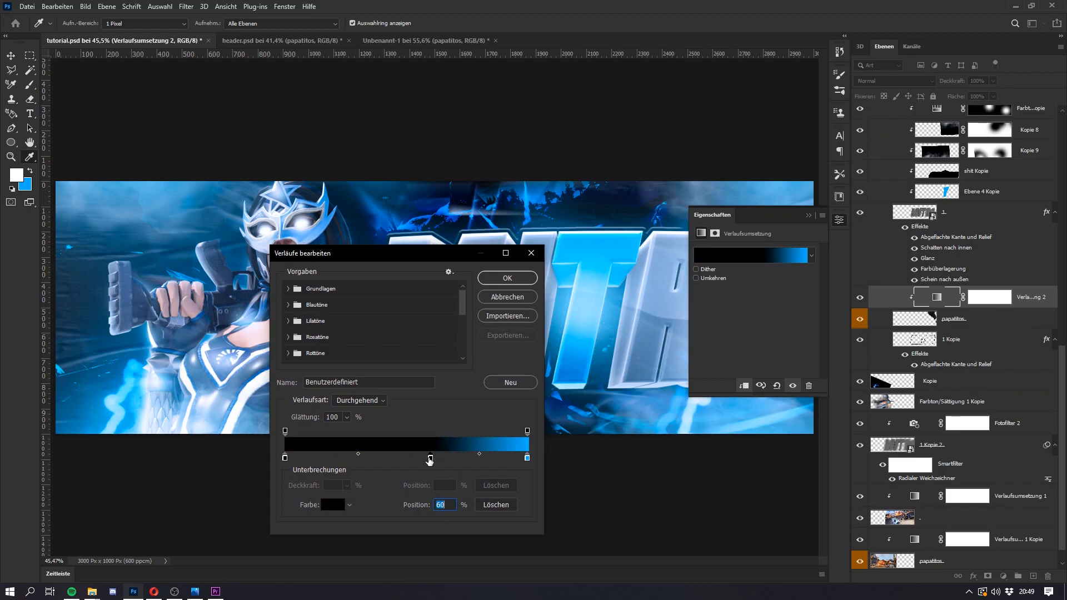
left_click(507, 278)
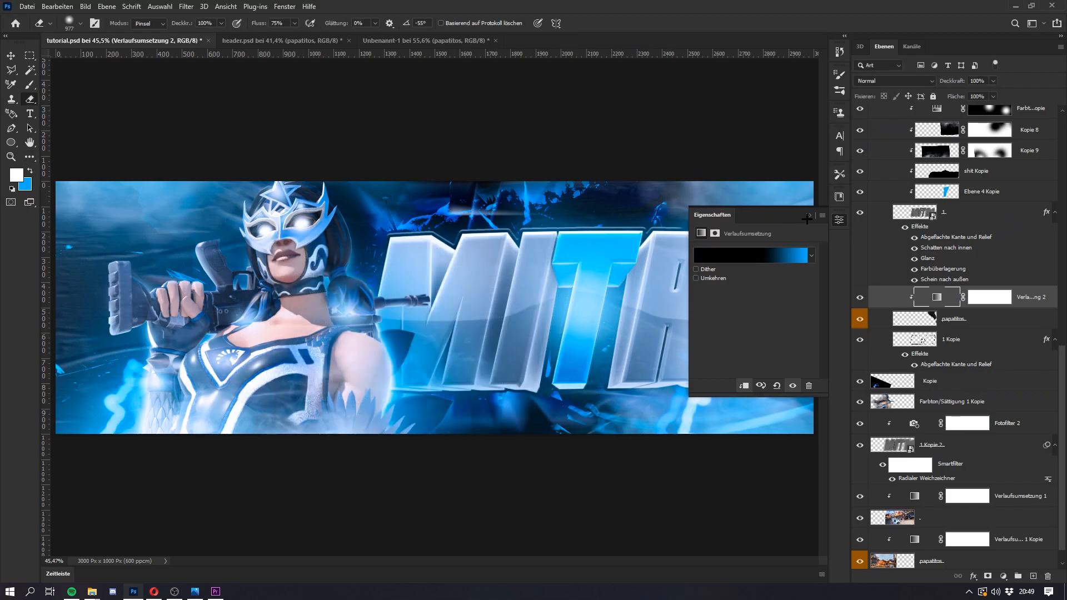
Step: Shift the middle black stop of the rocks' gradient map closer to the black end, to about 47%
left_click(808, 216)
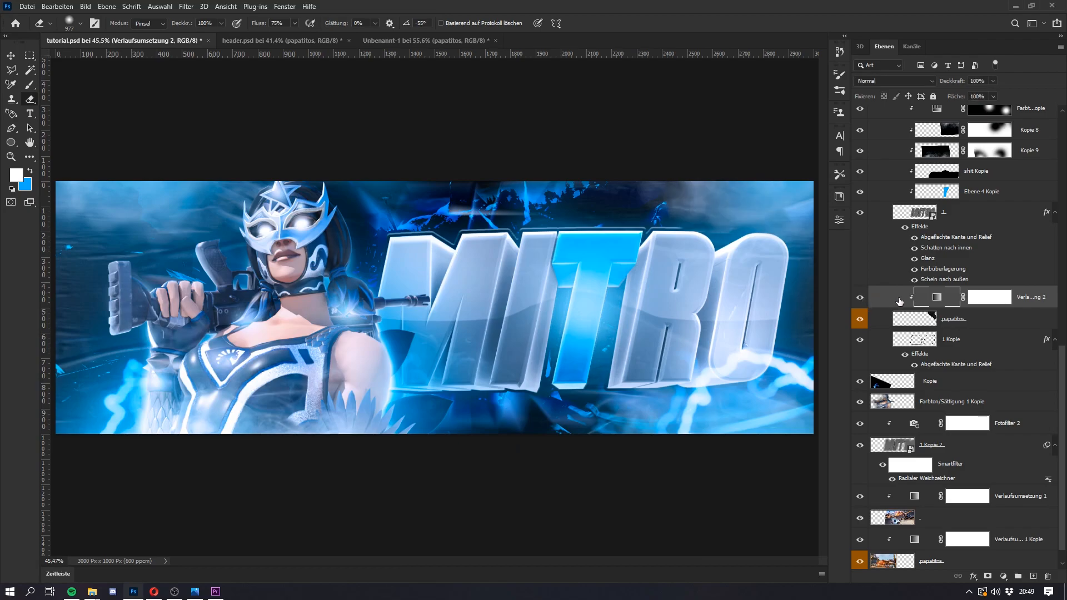
double_click(925, 300)
key("Escape")
double_click(938, 298)
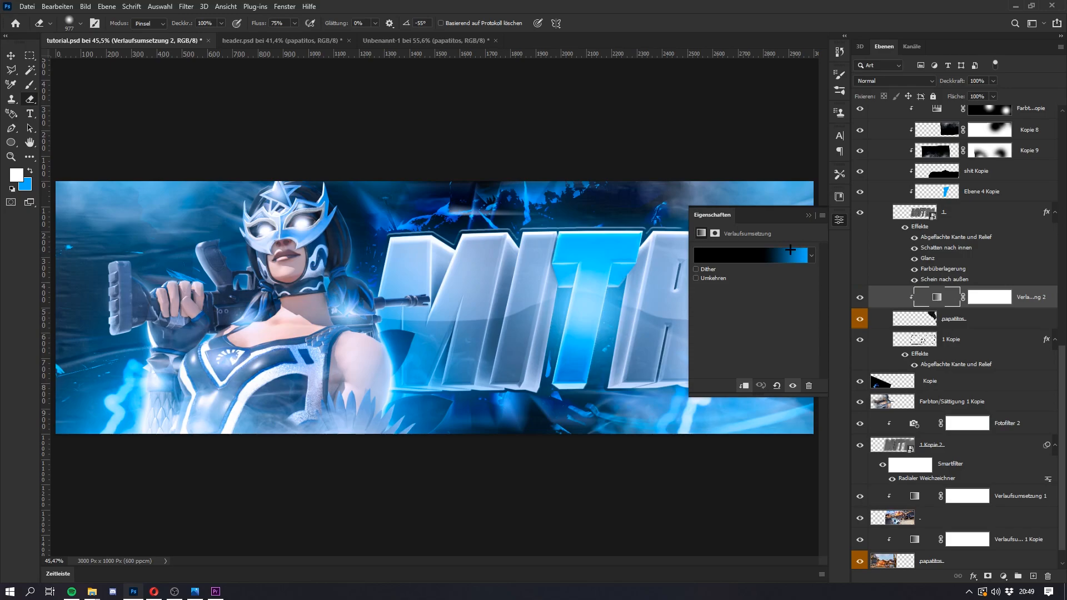
left_click(794, 248)
left_click_drag(430, 458, 398, 458)
left_click(508, 277)
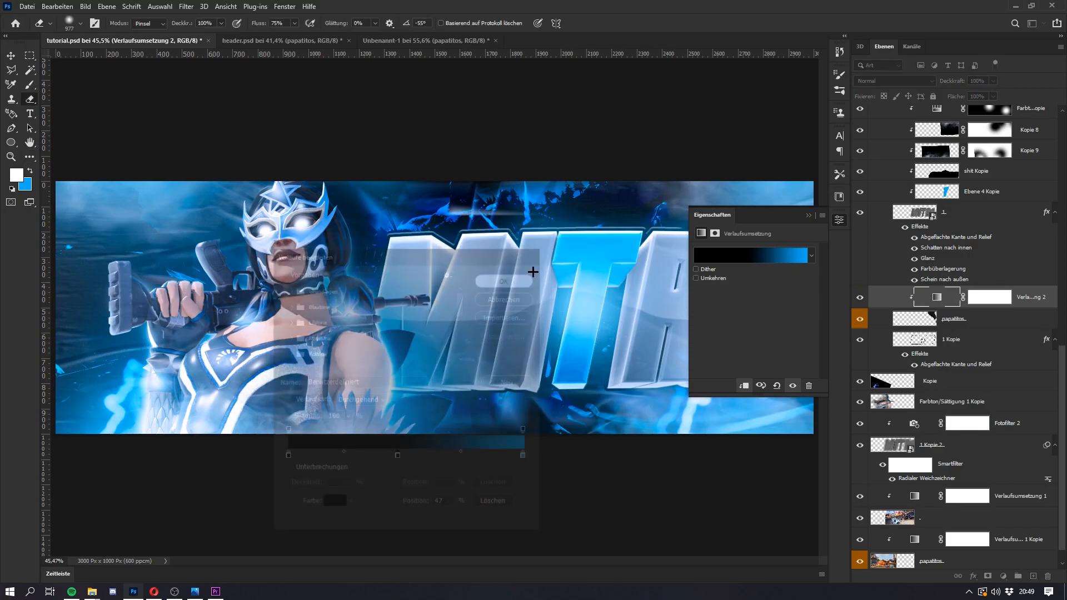
left_click(807, 215)
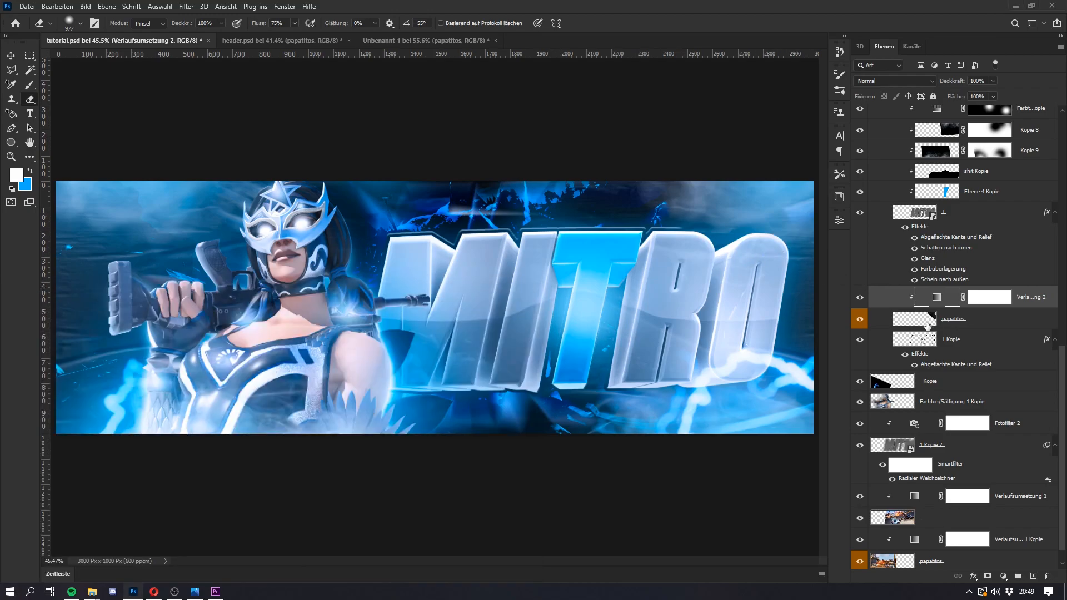
Step: Hide the papatitos Kopie 3 layer and select the layer mask of Farbton/Sättigung 6
scroll(785, 275, "down", 2)
scroll(967, 257, "up", 3)
scroll(967, 257, "up", 10)
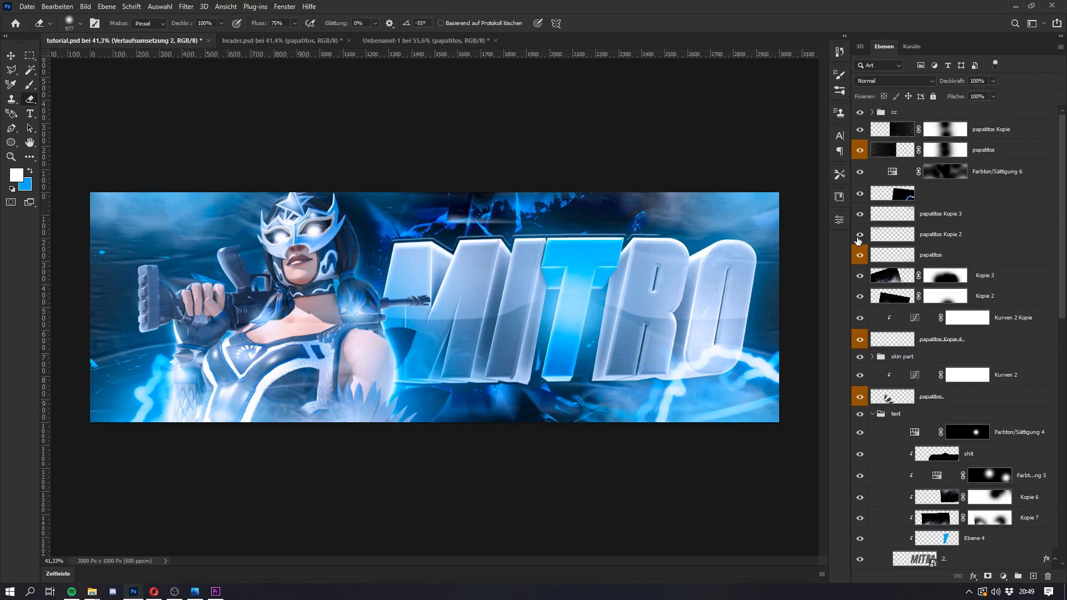
left_click(860, 237)
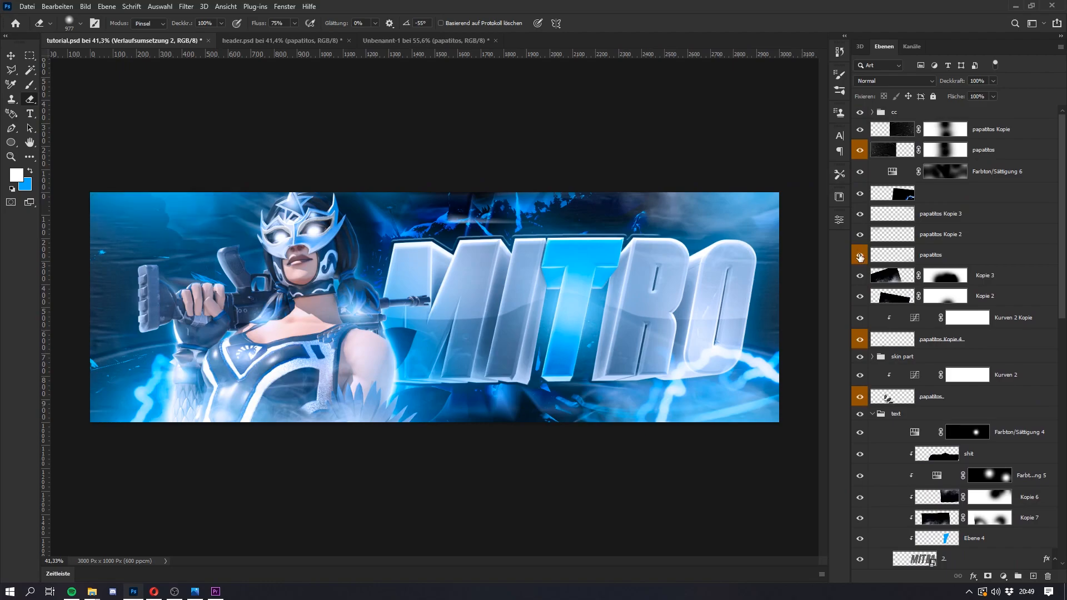
left_click(860, 255)
left_click(861, 216)
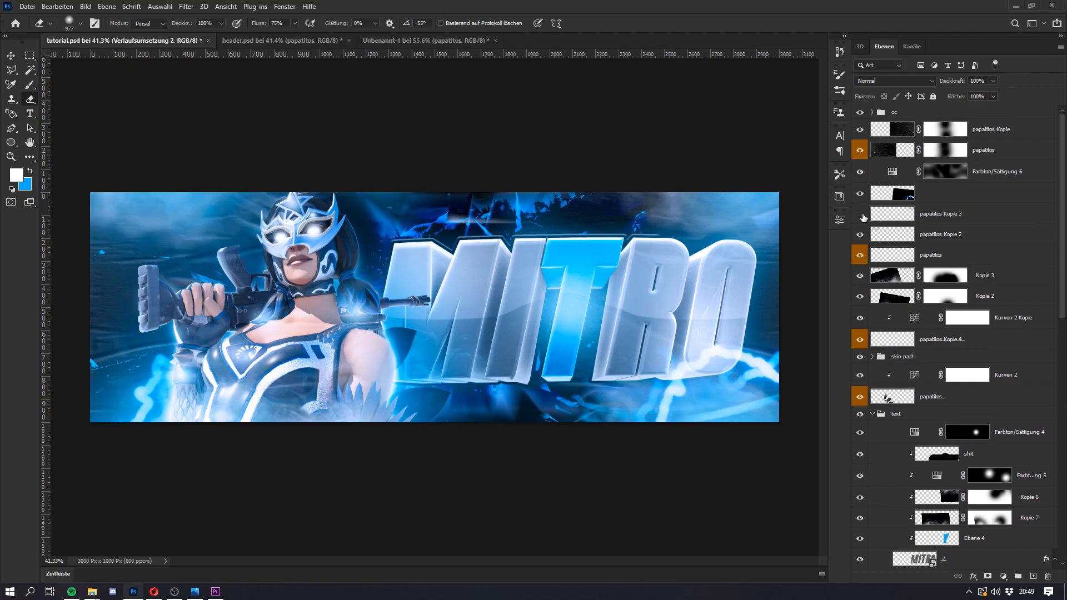
left_click(861, 215)
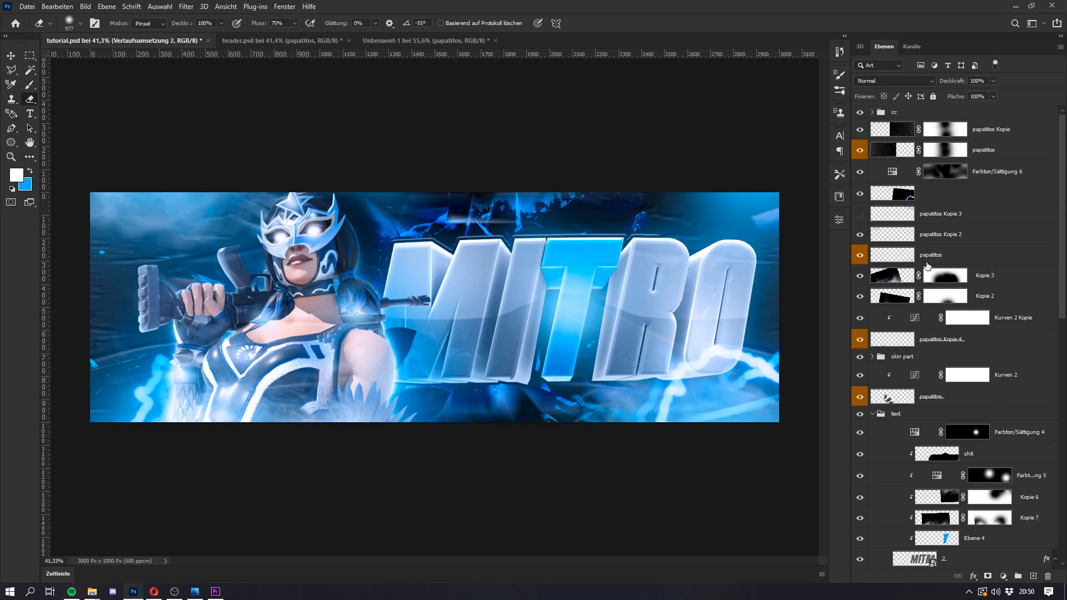
left_click(928, 175)
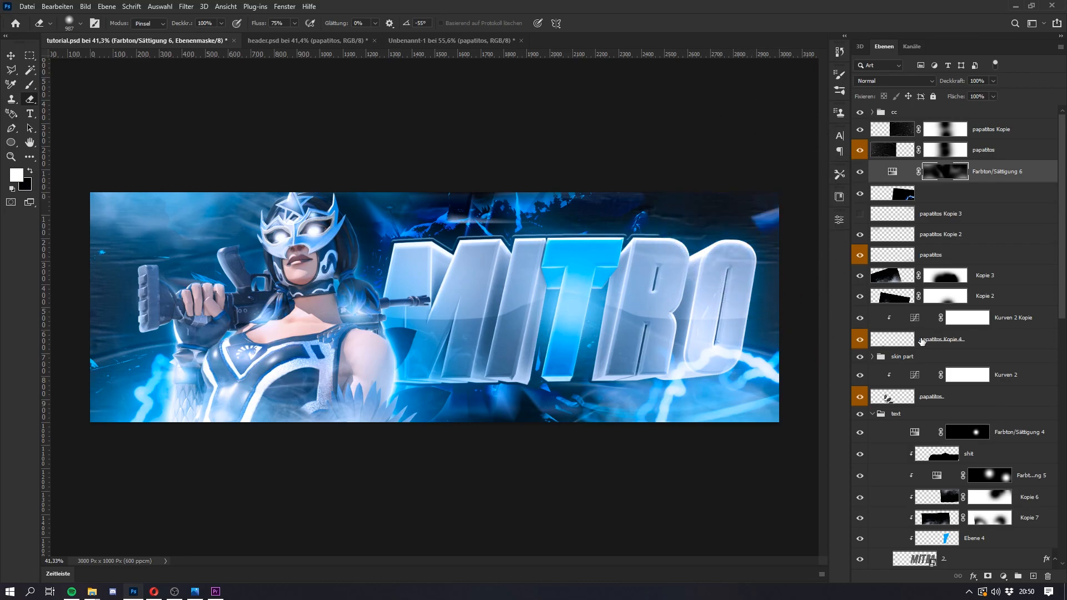
Step: Remove the middle black stop from the rocks' gradient map so it blends directly from black to blue
scroll(967, 364, "down", 1)
scroll(966, 363, "down", 10)
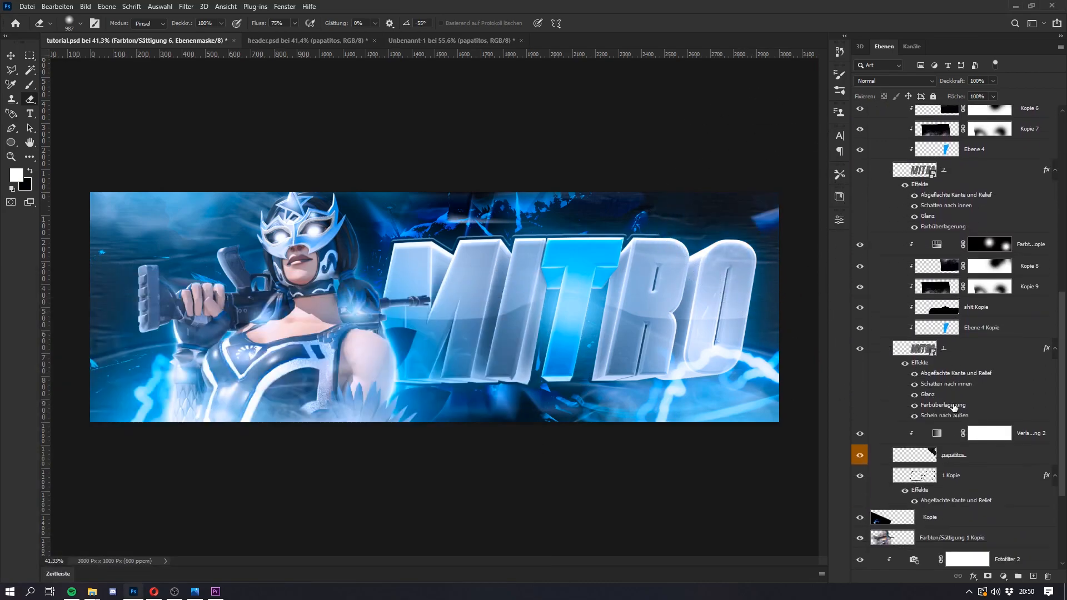
left_click(948, 301)
double_click(937, 274)
left_click(750, 256)
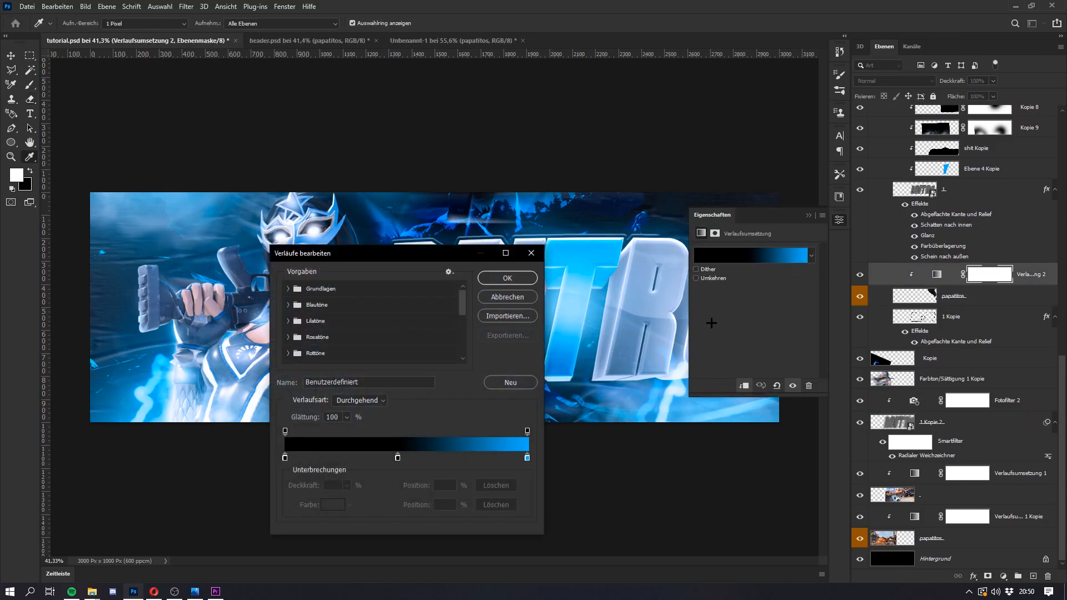
key("Delete")
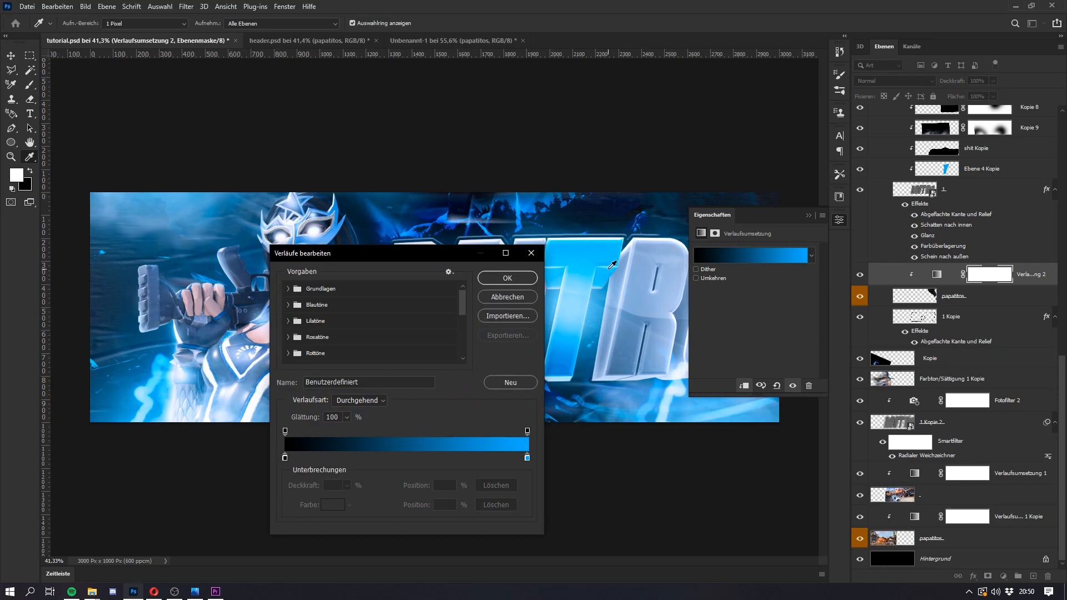
left_click(507, 278)
left_click(809, 215)
key("super")
key("super")
scroll(522, 306, "down", 1)
key("super")
key("super")
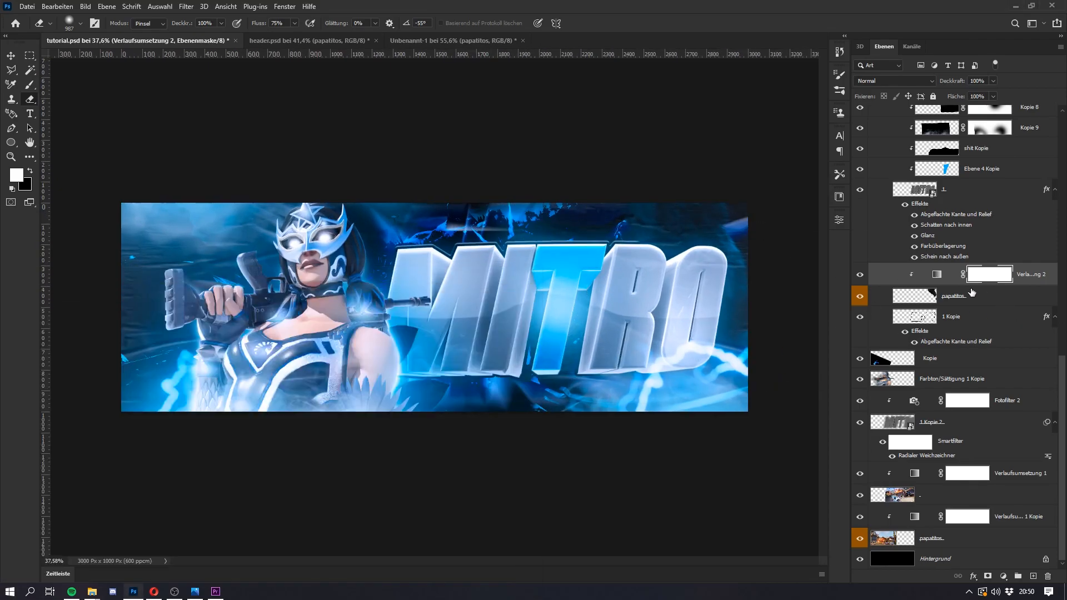
Step: Apply a Motion Blur with an 11° angle and a 19-pixel distance to the rocks layer in the text group
left_click(982, 295)
left_click(186, 6)
mouse_move(239, 233)
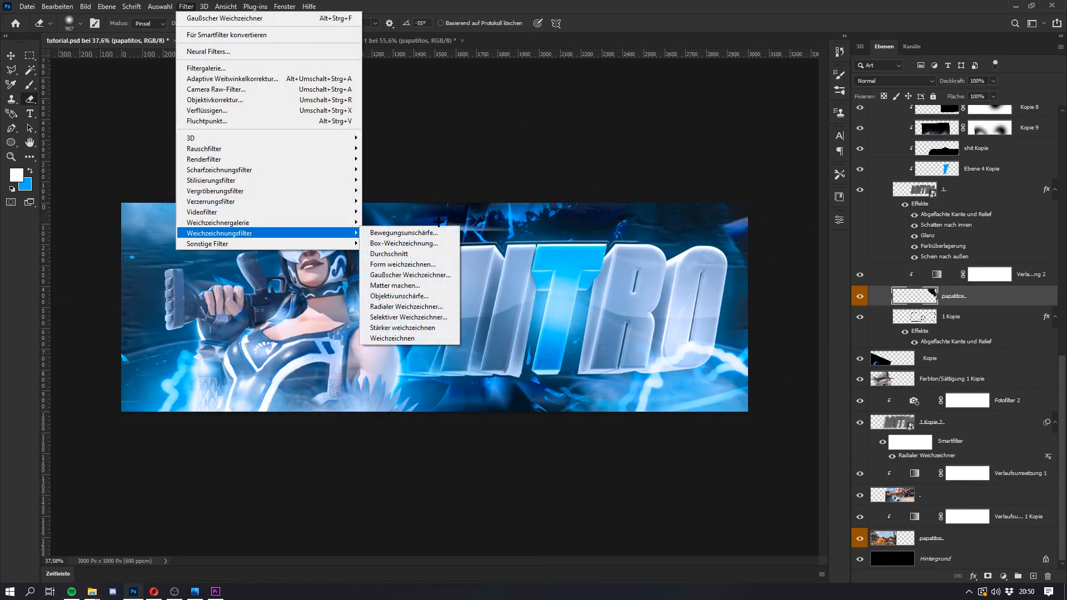
left_click(411, 232)
left_click_drag(723, 188, 899, 175)
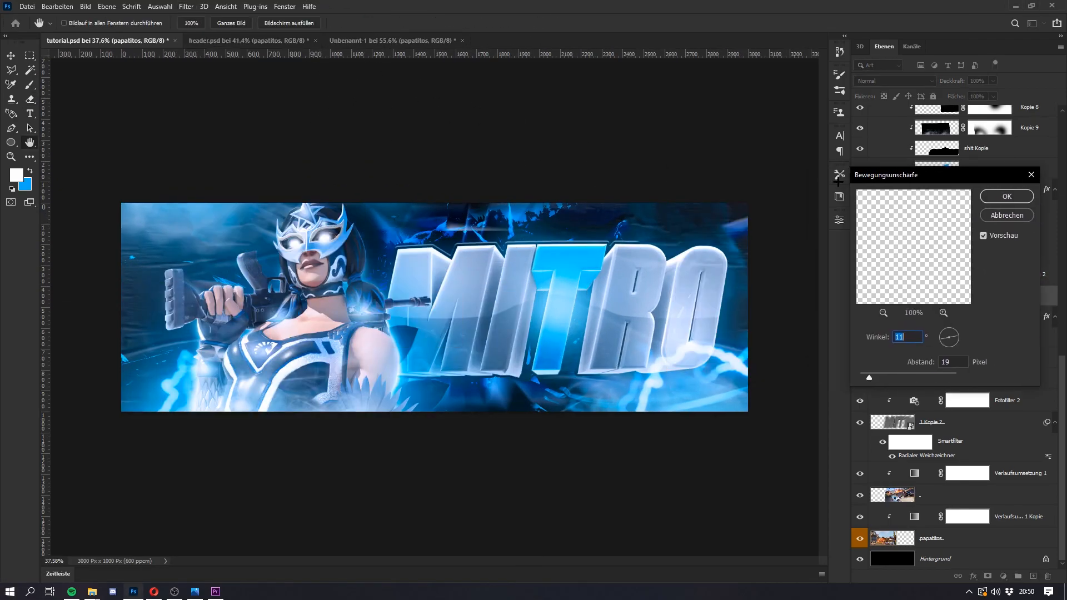
left_click(1006, 196)
key("e")
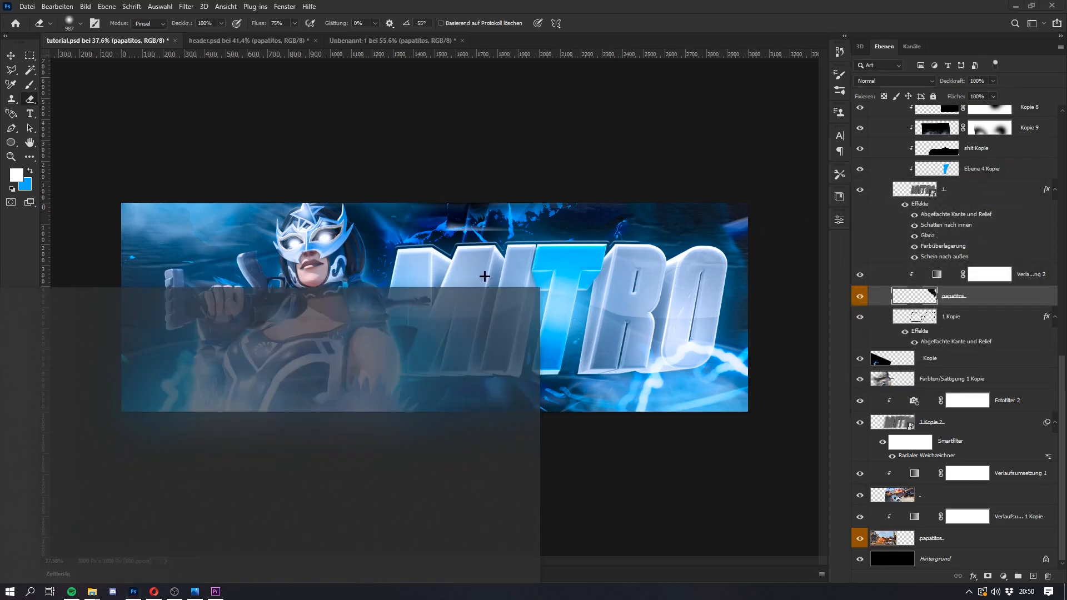
scroll(486, 281, "up", 1)
key("super")
key("super")
scroll(556, 267, "down", 2)
scroll(579, 274, "up", 1)
key("super")
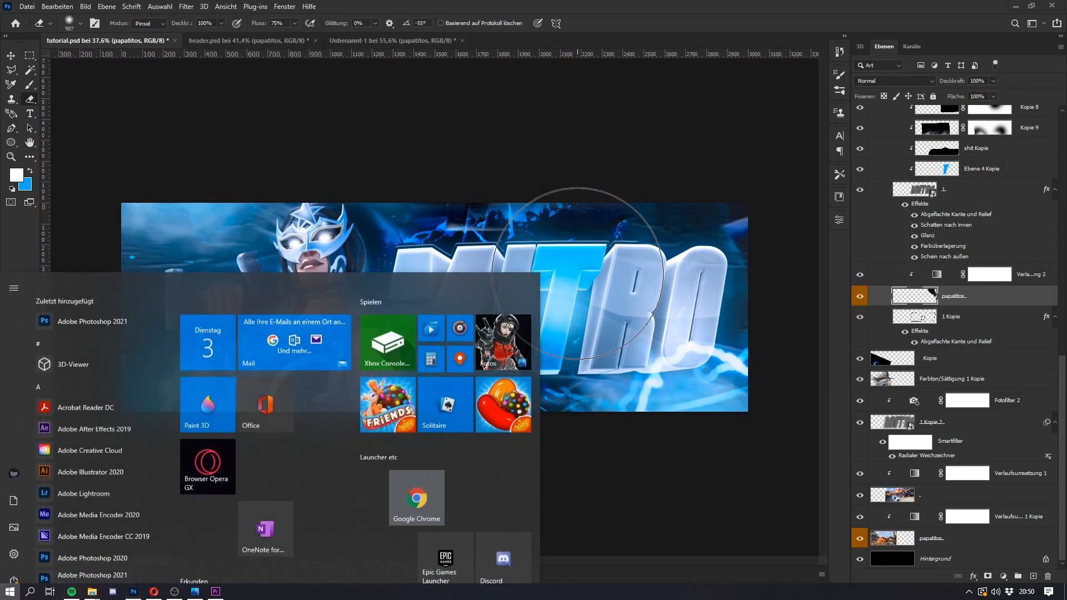
key("super")
Step: Duplicate the rocks and their gradient map above Kurven 2 Kopie, and rotate and move the rocks copy over the character's torso
mouse_move(1032, 286)
left_mouse_down()
mouse_move(999, 2)
mouse_move(1008, 5)
mouse_move(994, 116)
mouse_move(1000, 261)
mouse_move(981, 328)
left_mouse_up()
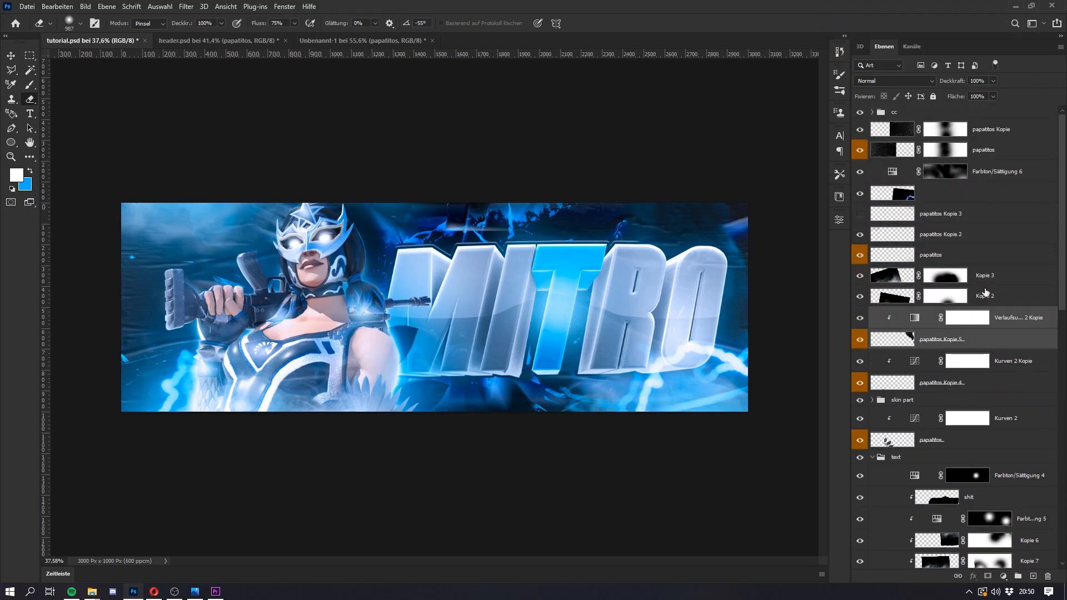
left_click(981, 333)
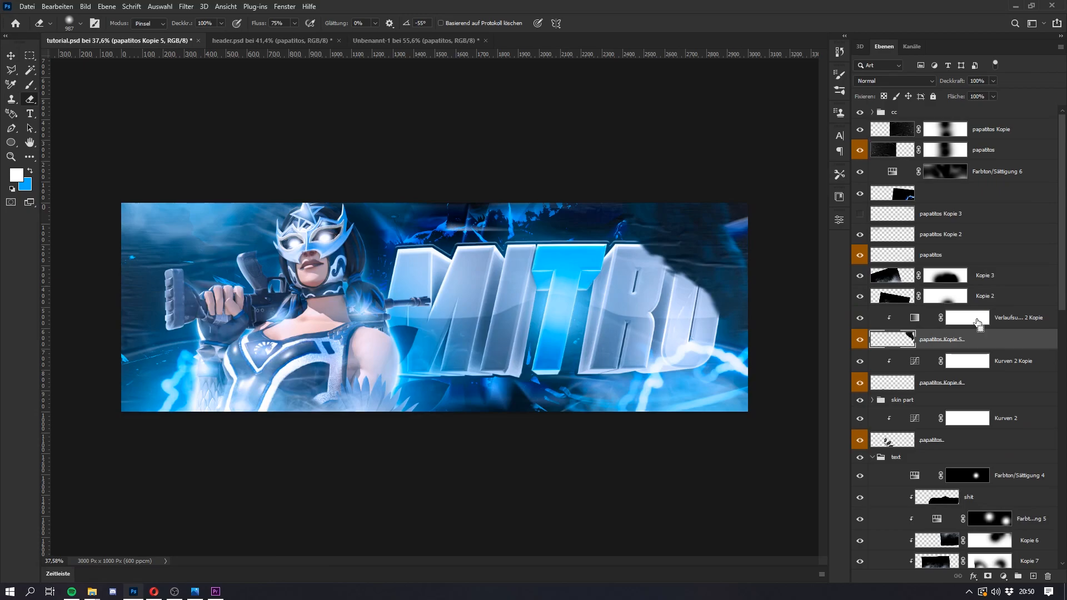
key("ctrl+t")
left_click_drag(569, 320, 155, 382)
left_click_drag(349, 368, 331, 323)
mouse_move(284, 364)
left_mouse_down()
mouse_move(270, 379)
mouse_move(280, 373)
left_mouse_up()
key("Return")
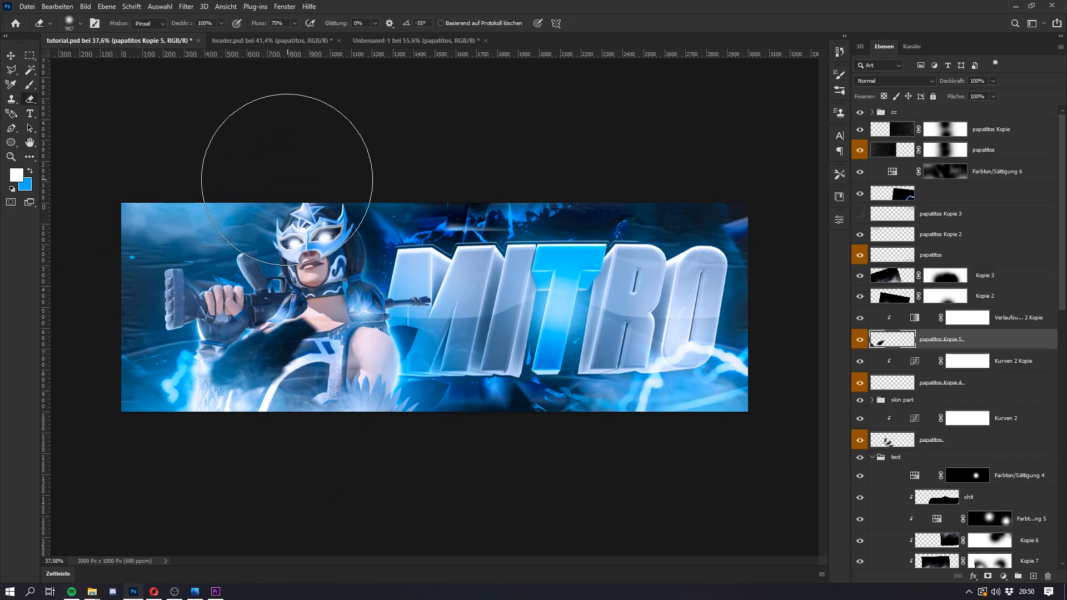
Step: Transform the rocks copy again, rotating it and lowering it across the character's lower torso
key("ctrl+t")
left_click_drag(347, 280, 344, 337)
left_click_drag(296, 380, 294, 376)
key("Return")
key("e")
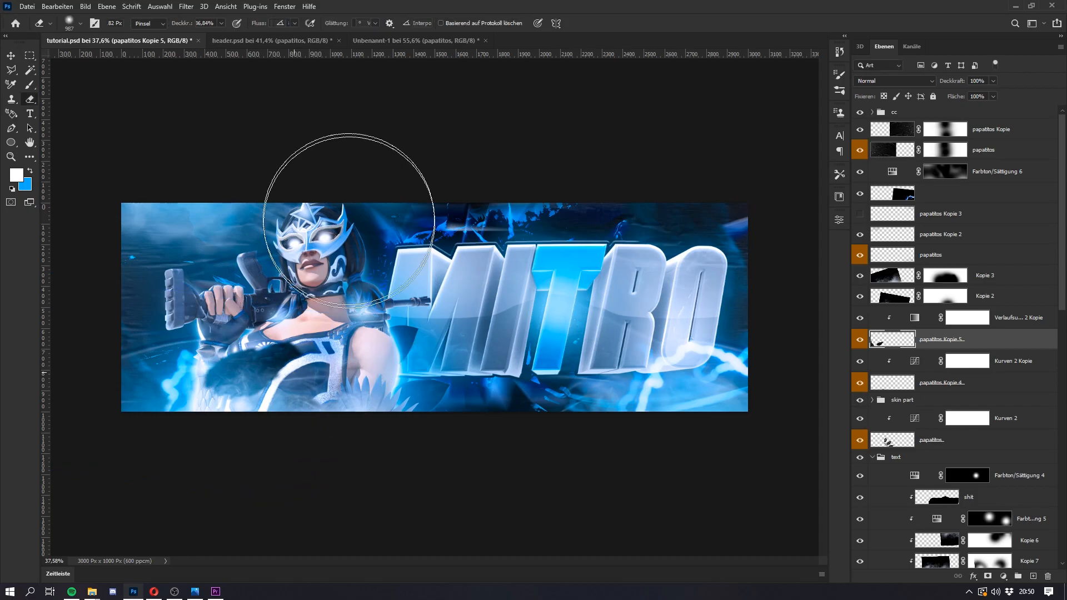
Step: Apply a Motion Blur with an 11° angle and a 47-pixel distance to the rocks copy
left_click(186, 7)
mouse_move(242, 232)
left_click(404, 232)
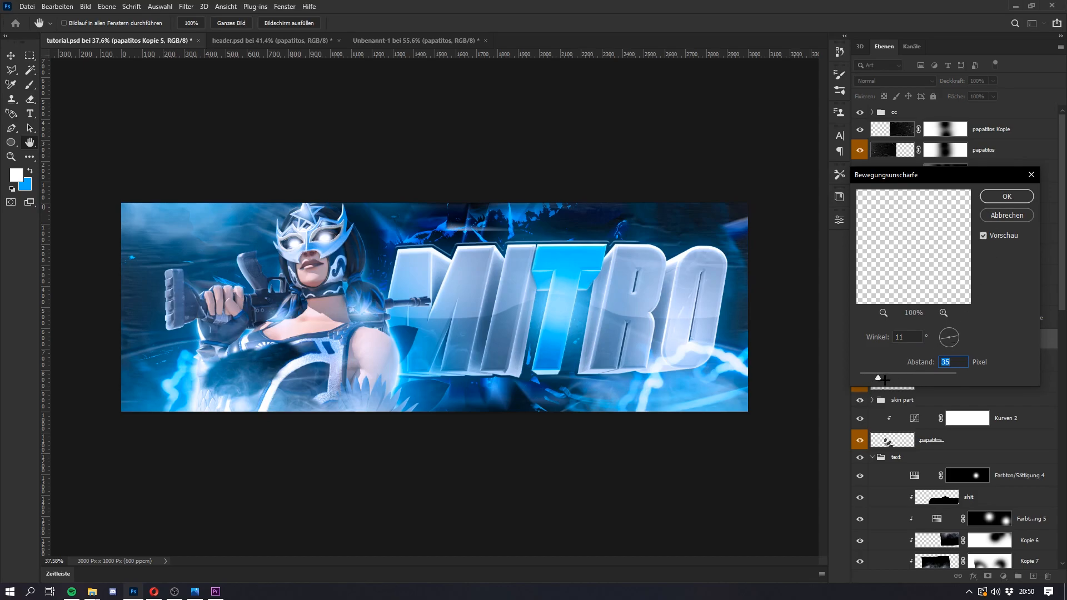
left_click(994, 196)
Step: Paint a highlight along the rear edge of the gun's grip in the Farbton/Sättigung 3 mask inside the skin part group
scroll(235, 316, "up", 1)
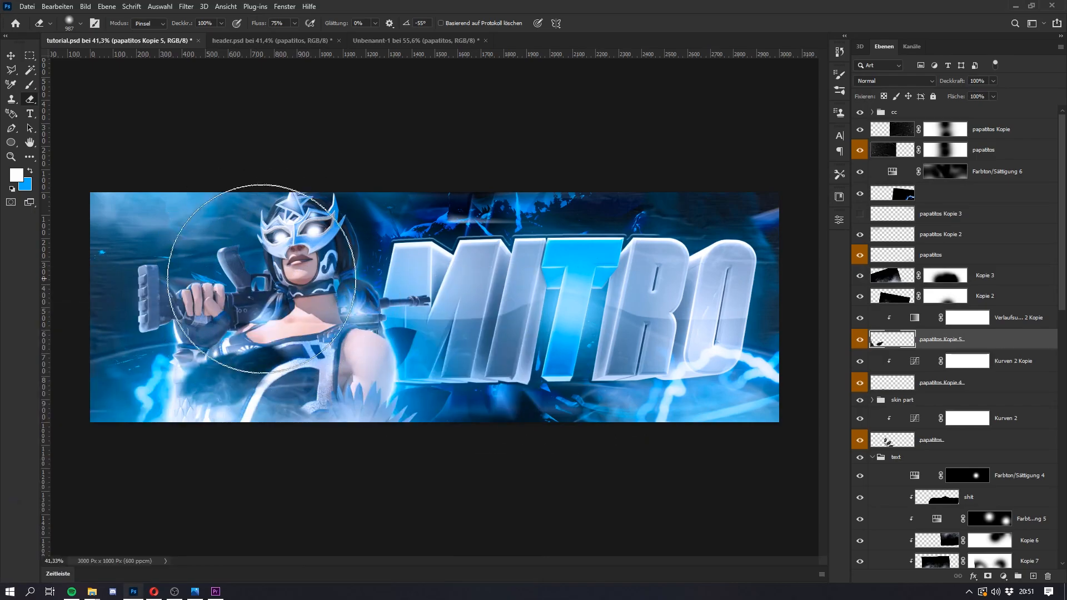
scroll(267, 277, "up", 6)
scroll(859, 278, "down", 3)
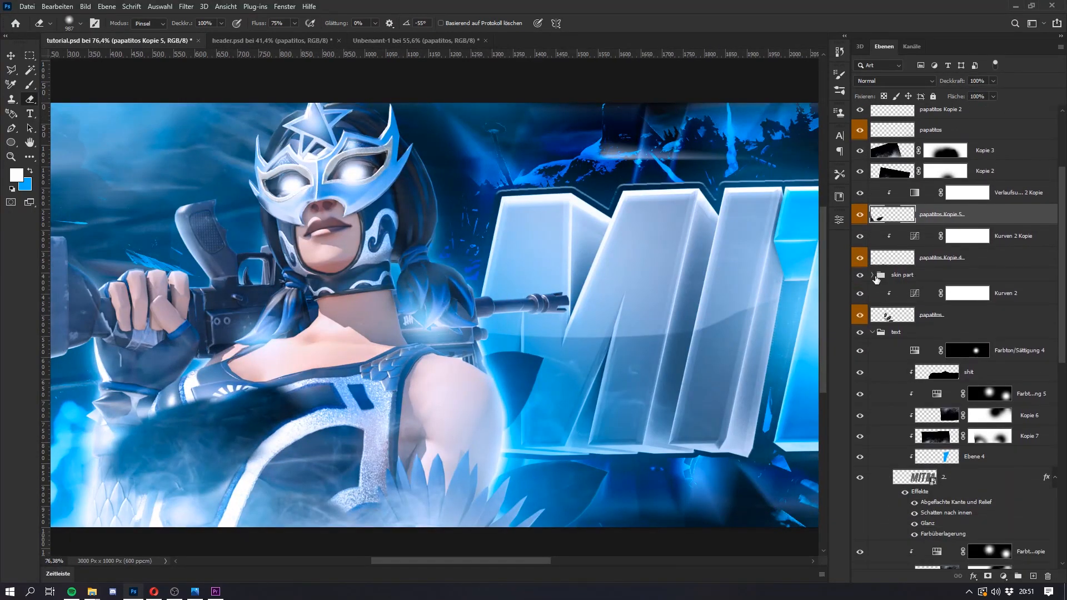
left_click(876, 277)
left_click(873, 277)
left_click(958, 297)
left_click(989, 358)
key("b")
scroll(214, 249, "up", 6)
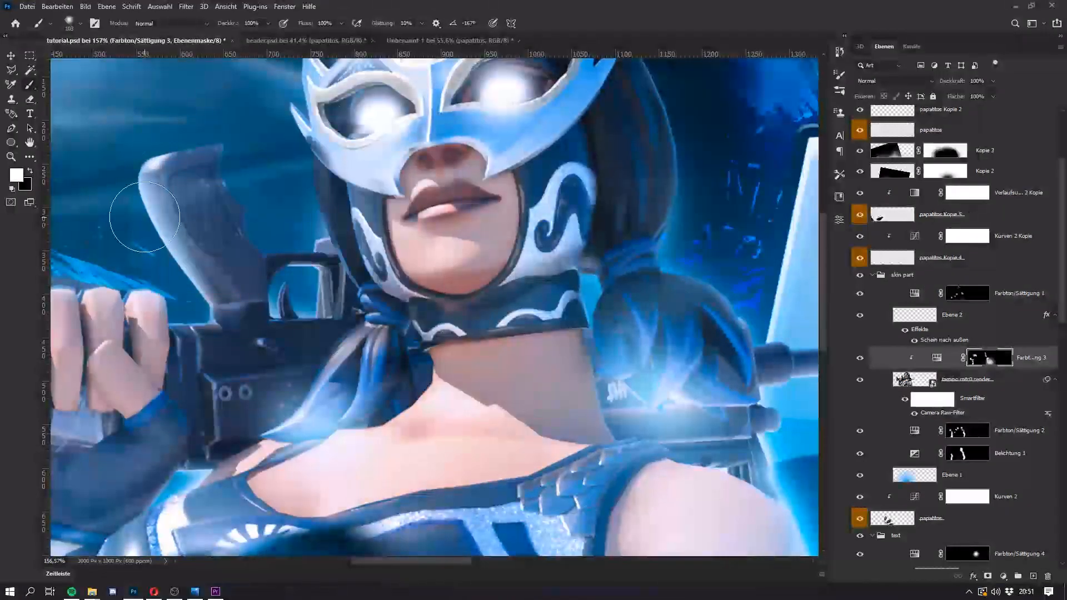
scroll(146, 217, "up", 5)
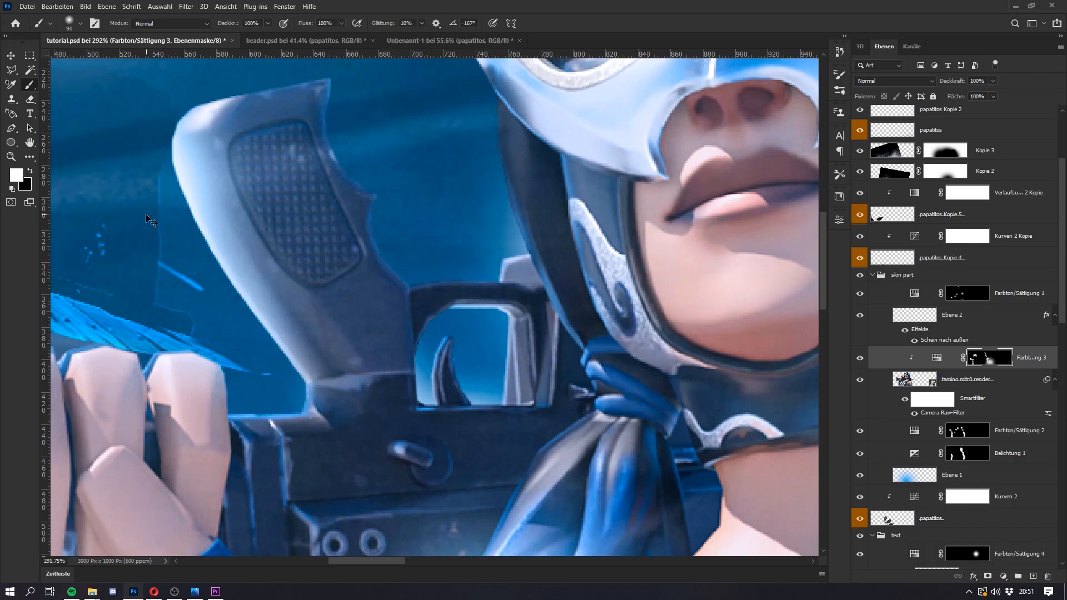
key("super")
key("super")
scroll(203, 175, "up", 3)
left_click_drag(177, 169, 192, 170)
mouse_move(195, 290)
left_mouse_down()
mouse_move(245, 358)
mouse_move(309, 381)
left_mouse_up()
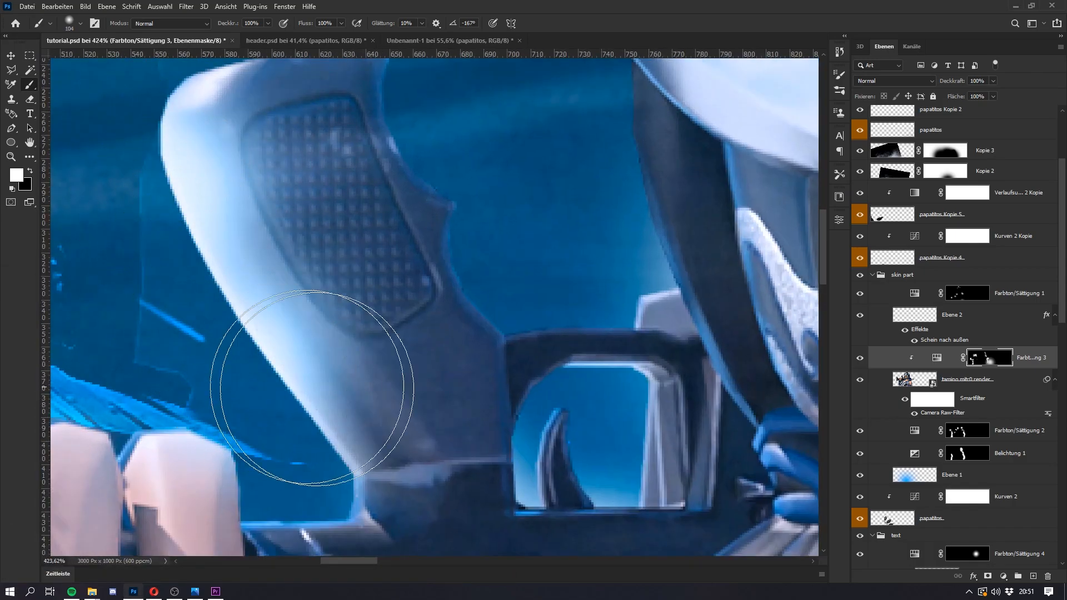
Step: Set the lightness of the Farbton/Sättigung 3 adjustment to +68
double_click(936, 362)
left_click(793, 334)
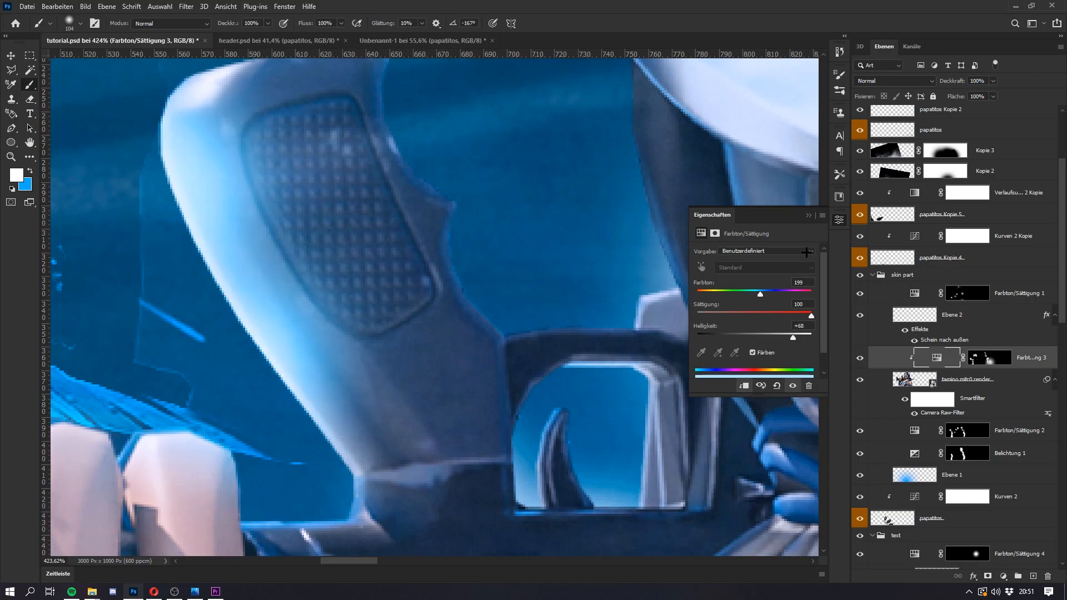
left_click(807, 215)
key("ctrl+0")
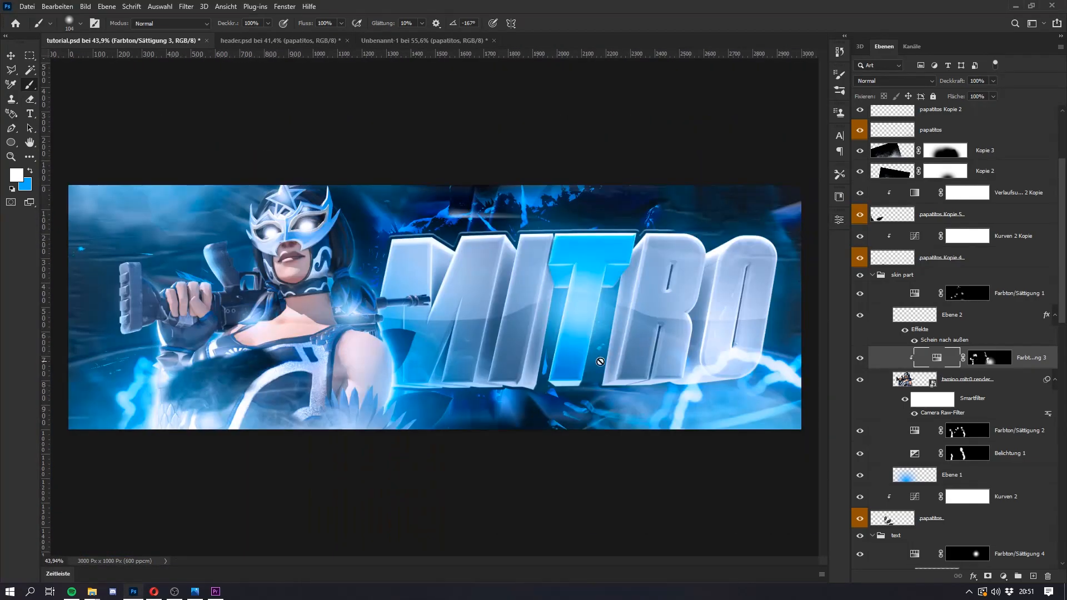
Step: Refine the gun grip's highlight in the Farbton/Sättigung 3 mask by erasing excess glow and brushing it back along the edge
left_click(990, 358)
scroll(194, 272, "up", 5)
key("e")
mouse_move(281, 190)
left_mouse_down()
mouse_move(195, 195)
mouse_move(206, 205)
left_mouse_up()
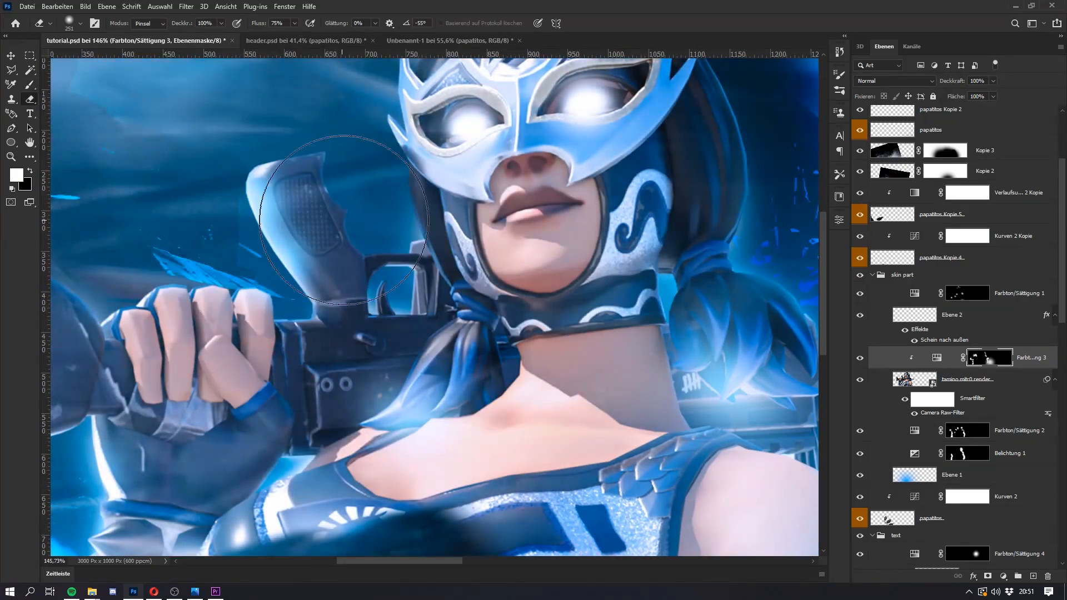
key("b")
key("e")
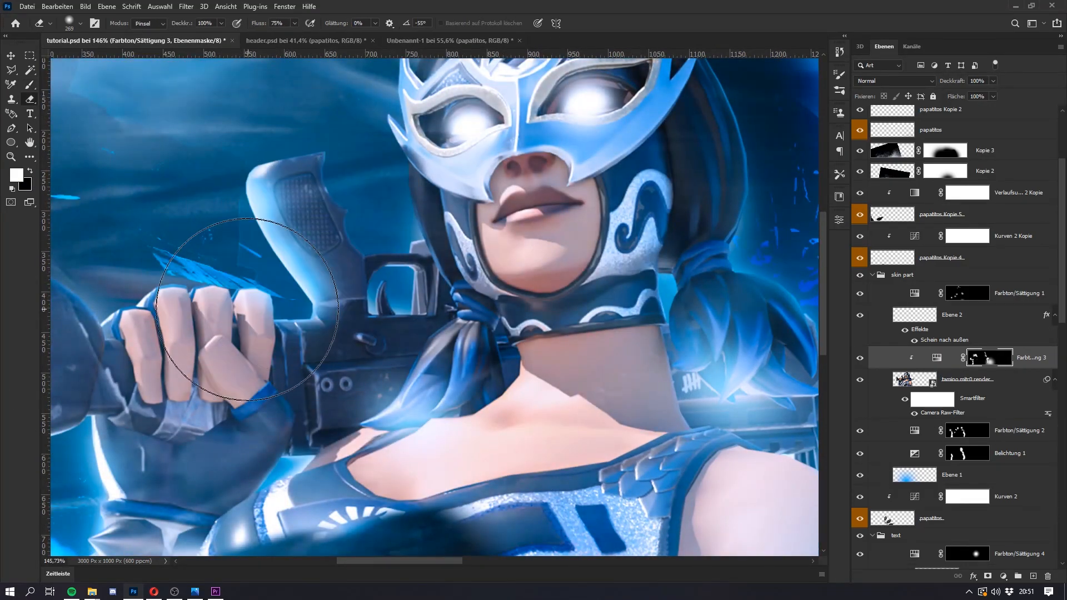
key("b")
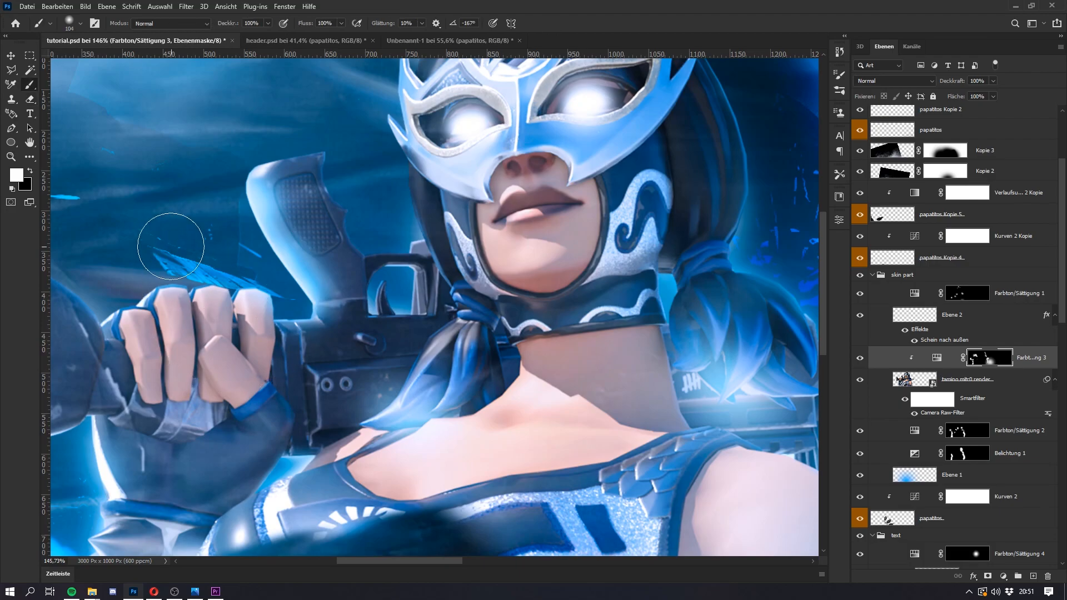
Step: Paint a soft highlight on the gun's stock in the Farbton/Sättigung 3 mask and erase the excess around the stock and hand
scroll(100, 262, "down", 4)
left_click_drag(96, 263, 98, 267)
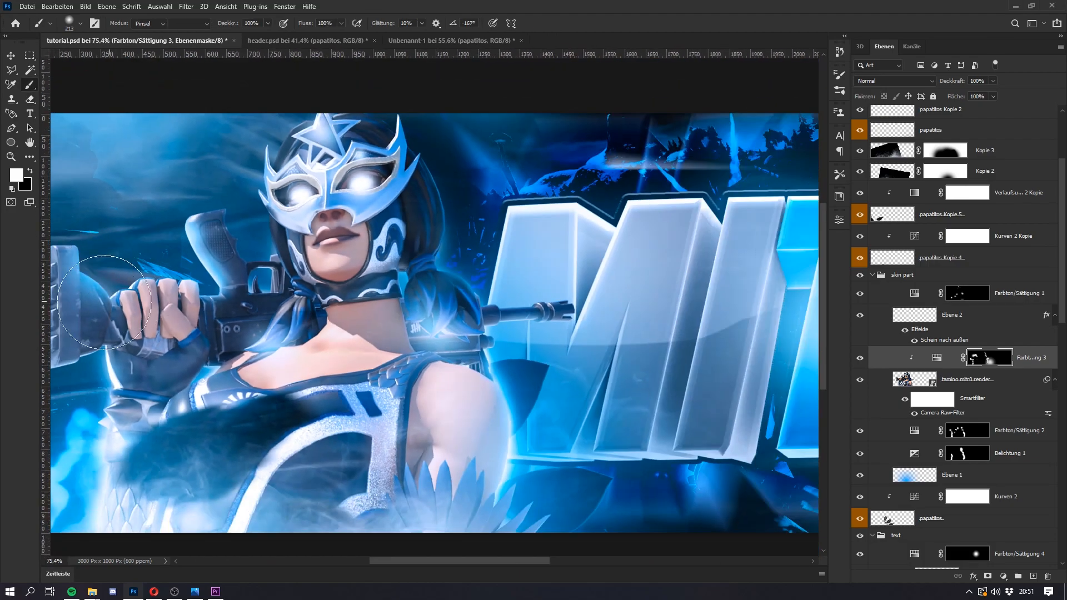
key("e")
scroll(89, 294, "up", 4)
left_click_drag(102, 304, 123, 310)
left_click_drag(128, 315, 81, 300)
mouse_move(46, 256)
left_mouse_down()
mouse_move(56, 256)
mouse_move(46, 258)
left_mouse_up()
scroll(66, 250, "down", 4)
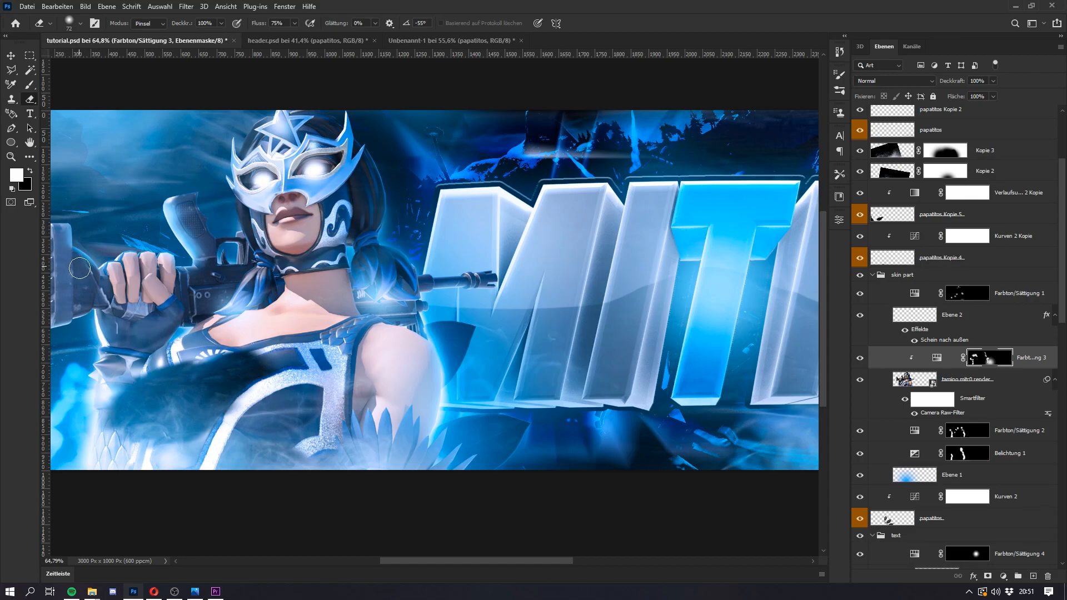
Step: Refine the glow along the gun's stock and the area below the gripping hand in the Farbton/Sättigung 3 mask, alternating brush and eraser
key("b")
left_click(97, 332)
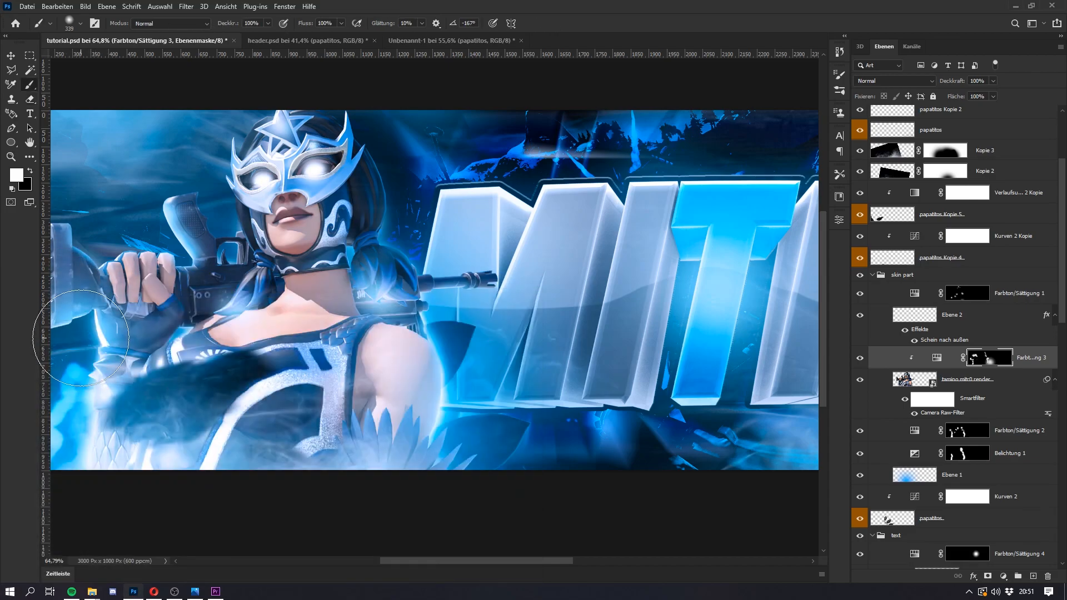
key("e")
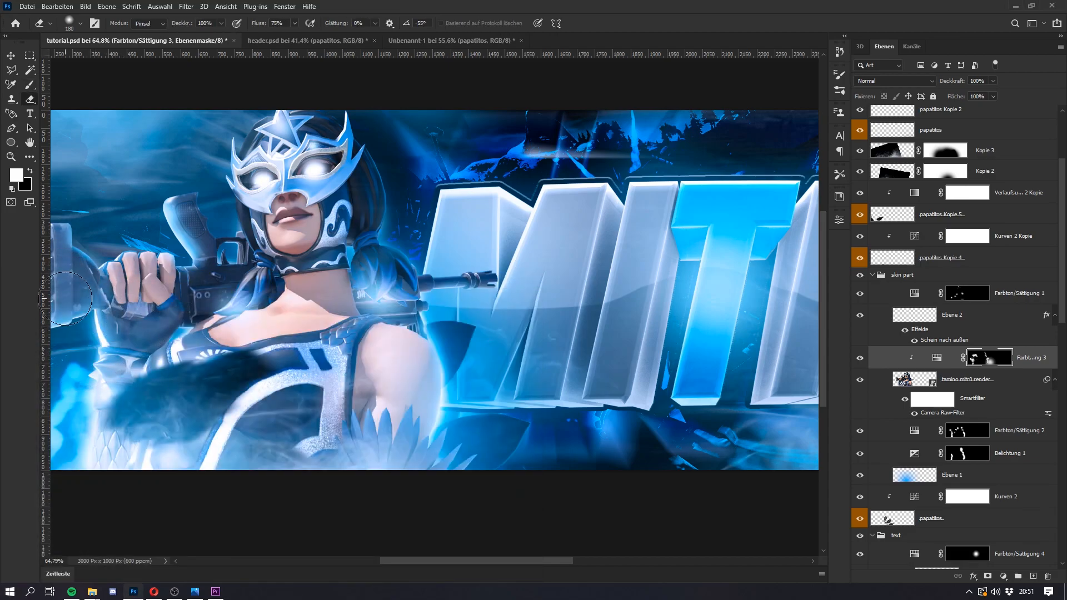
scroll(217, 325, "down", 2)
key("b")
mouse_move(137, 324)
left_mouse_down()
mouse_move(145, 306)
mouse_move(172, 306)
mouse_move(139, 322)
left_mouse_up()
left_click(129, 321)
key("e")
scroll(349, 303, "down", 2)
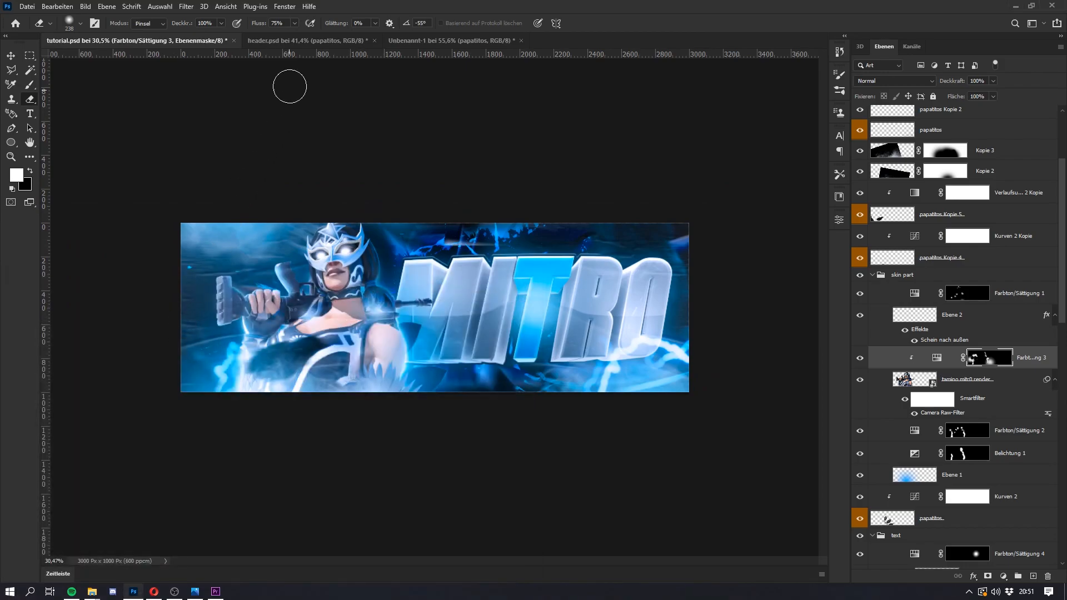
Step: Compare the tutorial.psd header with the finished header.psd and look through its layer stack down to the text Kopie layer
left_click(305, 41)
left_click(170, 42)
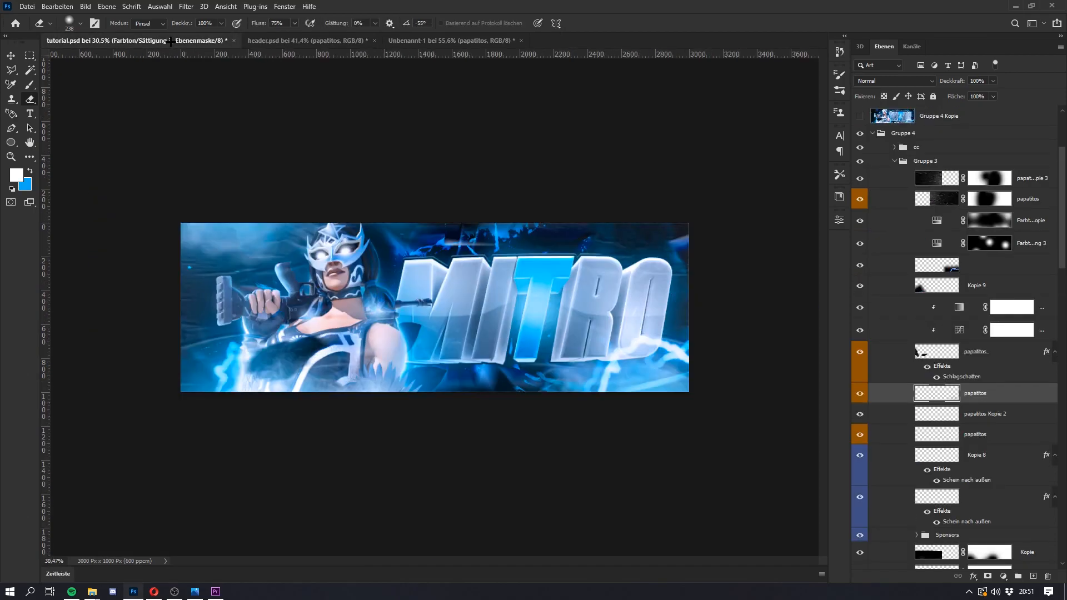
left_click(269, 40)
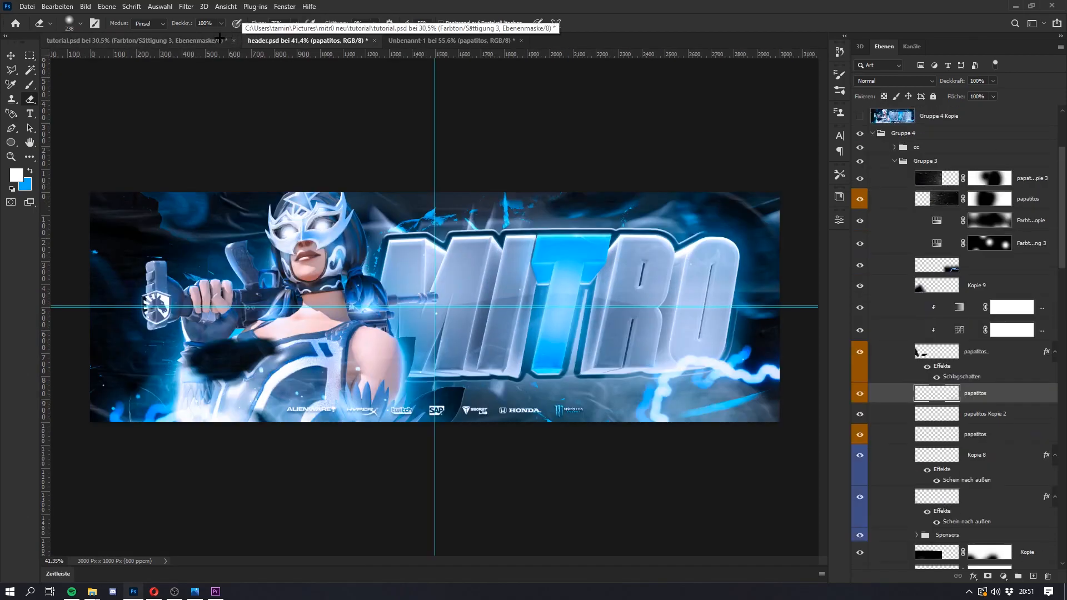
left_click(172, 39)
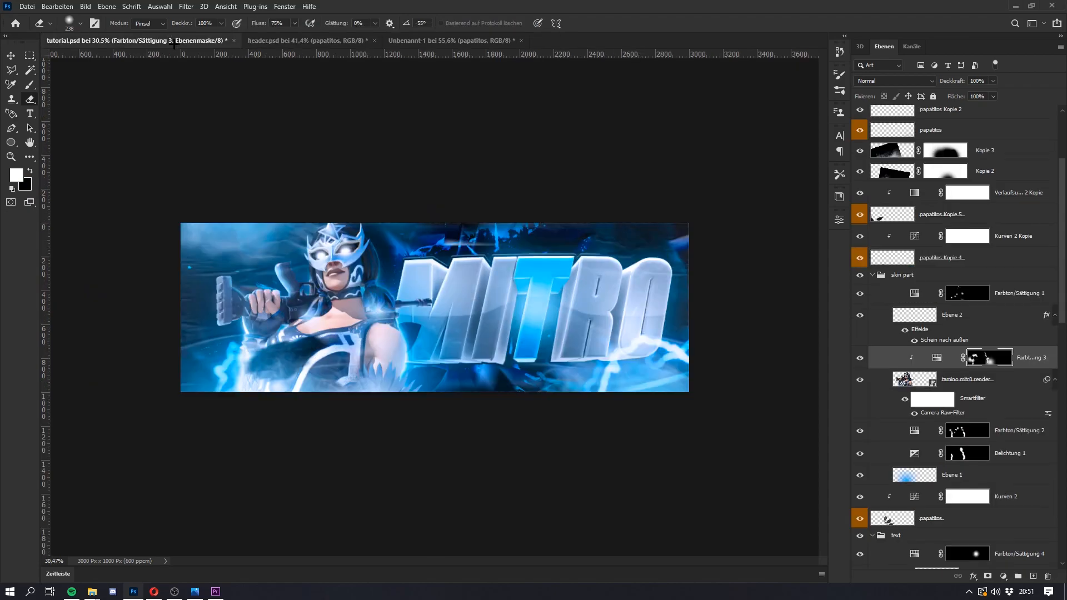
scroll(341, 142, "up", 3)
scroll(312, 312, "down", 1)
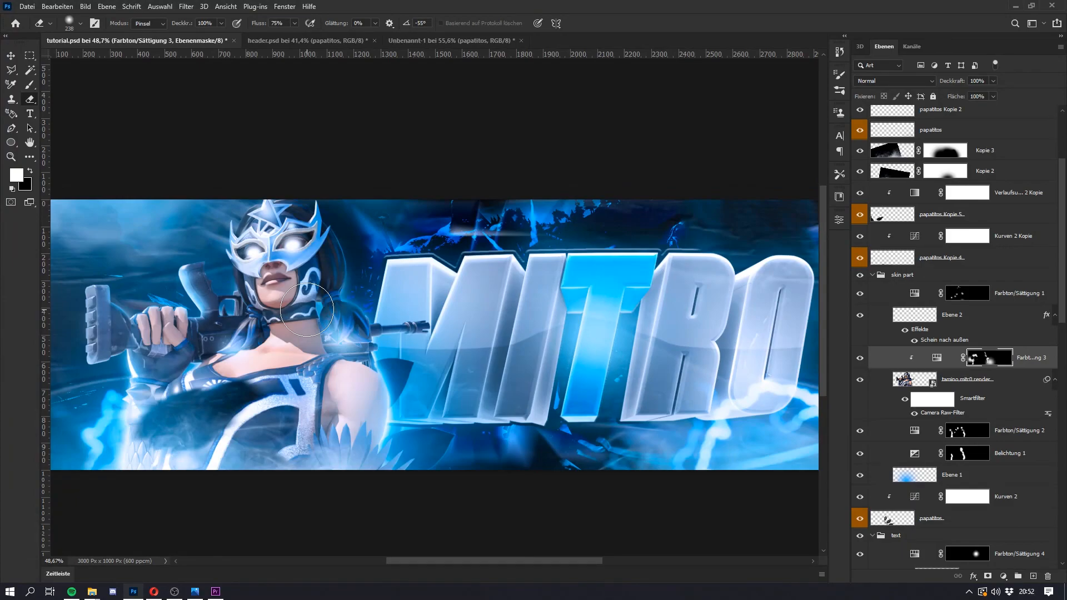
scroll(340, 289, "down", 2)
scroll(354, 305, "up", 1)
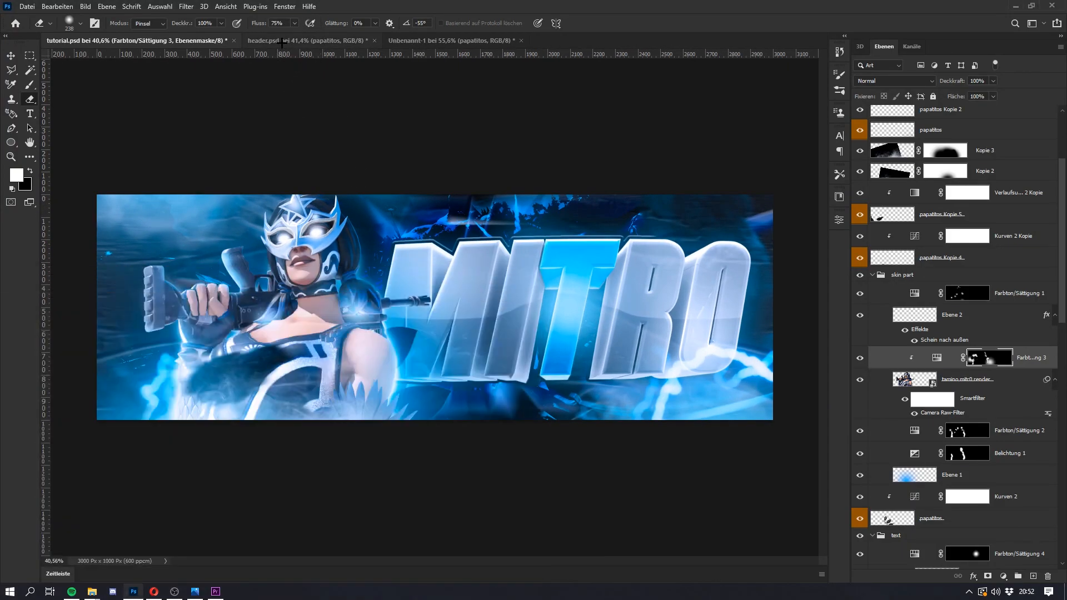
left_click(307, 40)
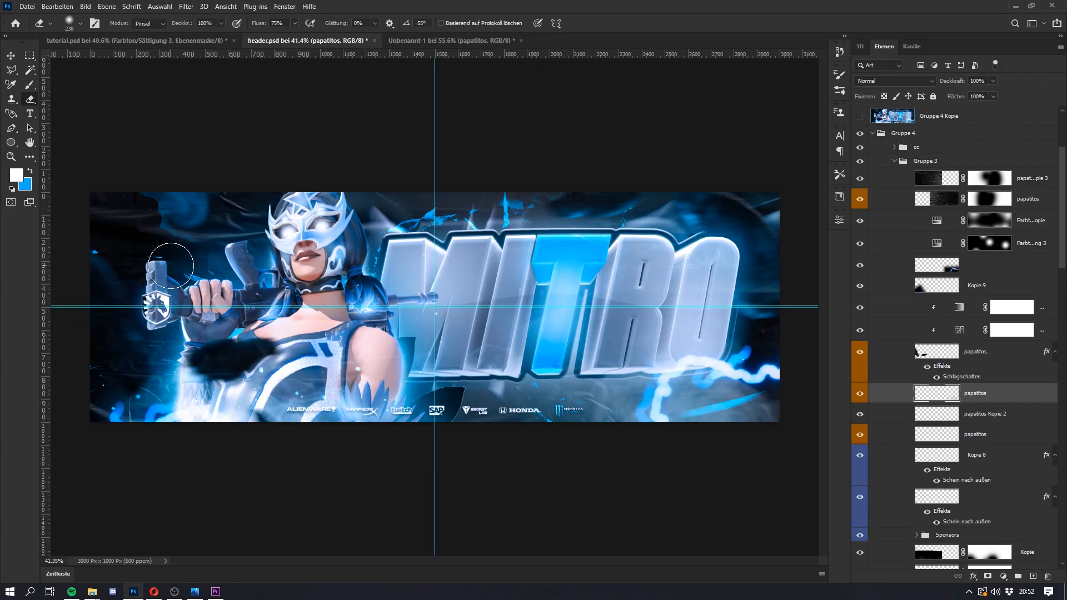
scroll(1054, 403, "down", 5)
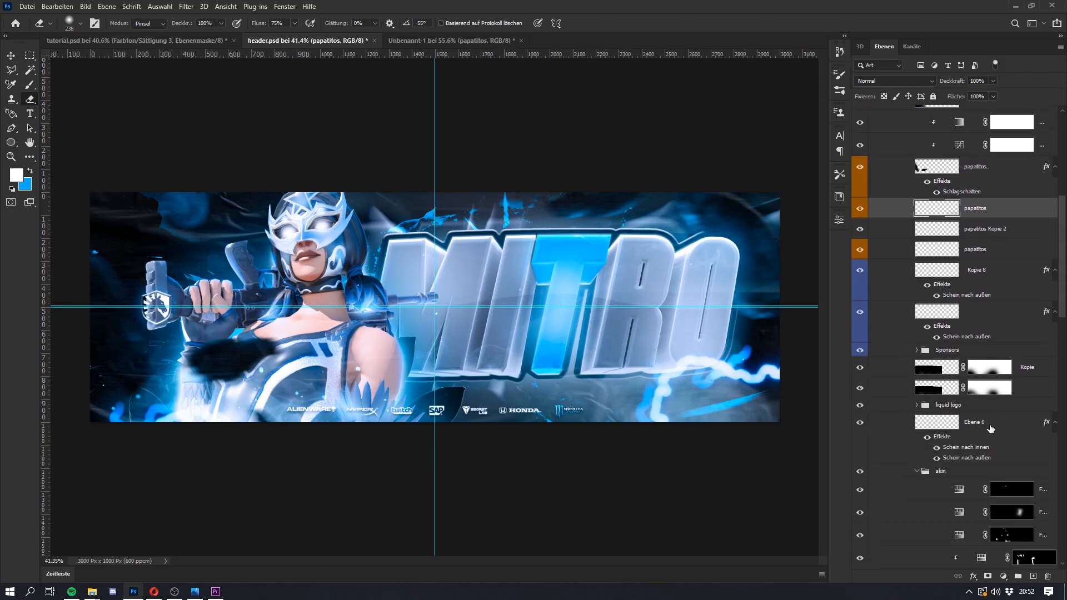
scroll(895, 380, "down", 4)
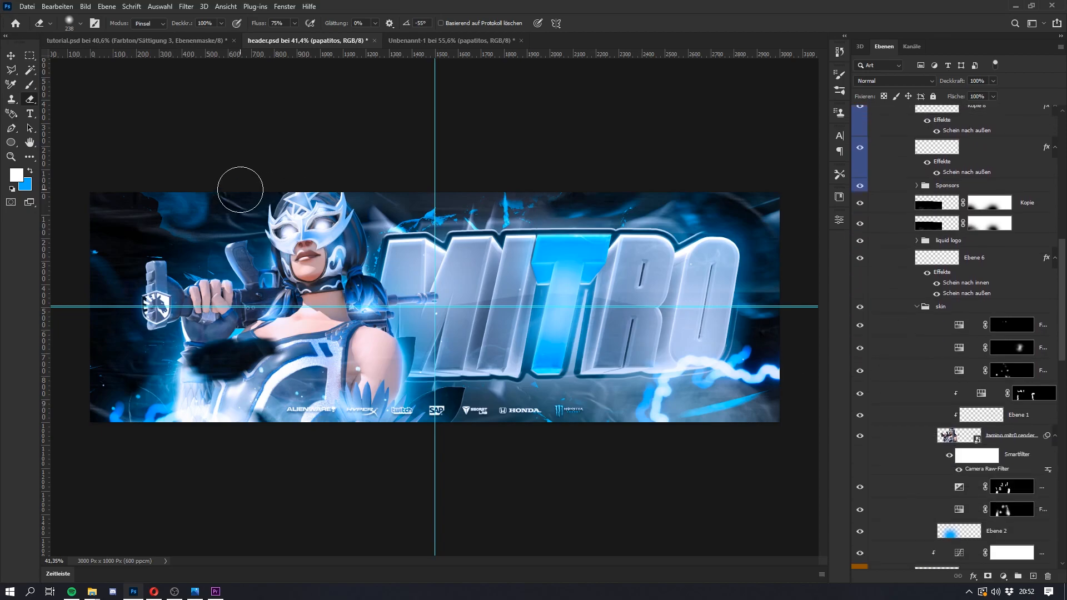
scroll(947, 312, "down", 12)
scroll(948, 313, "down", 5)
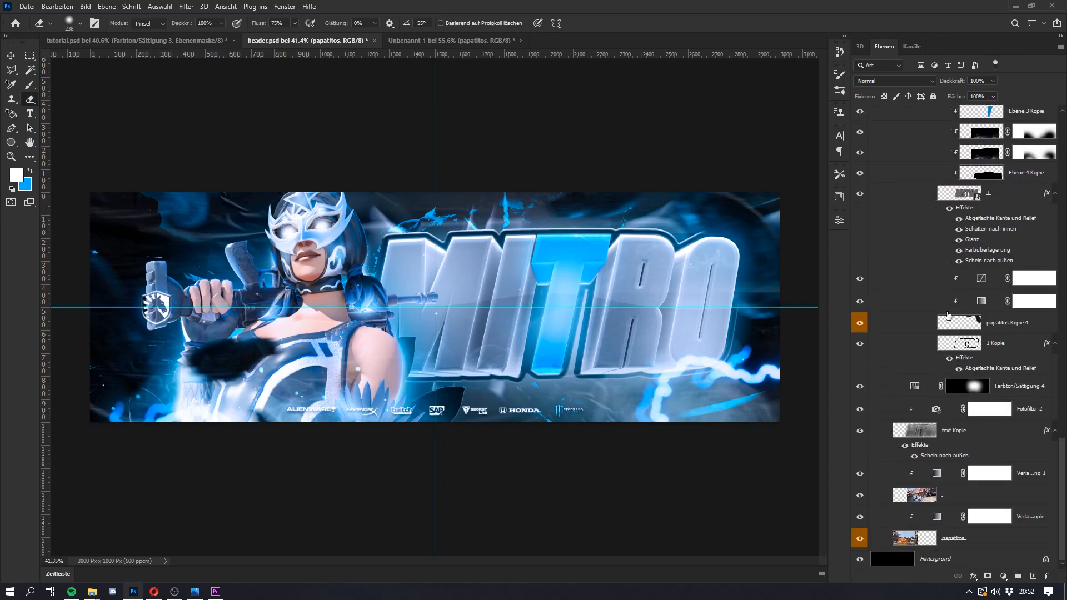
left_click(966, 432)
Step: In tutorial.psd, free-transform the 1 Kopie 2 layer behind the lettering and shift it slightly upward
left_click(145, 41)
scroll(949, 366, "down", 5)
scroll(949, 366, "down", 4)
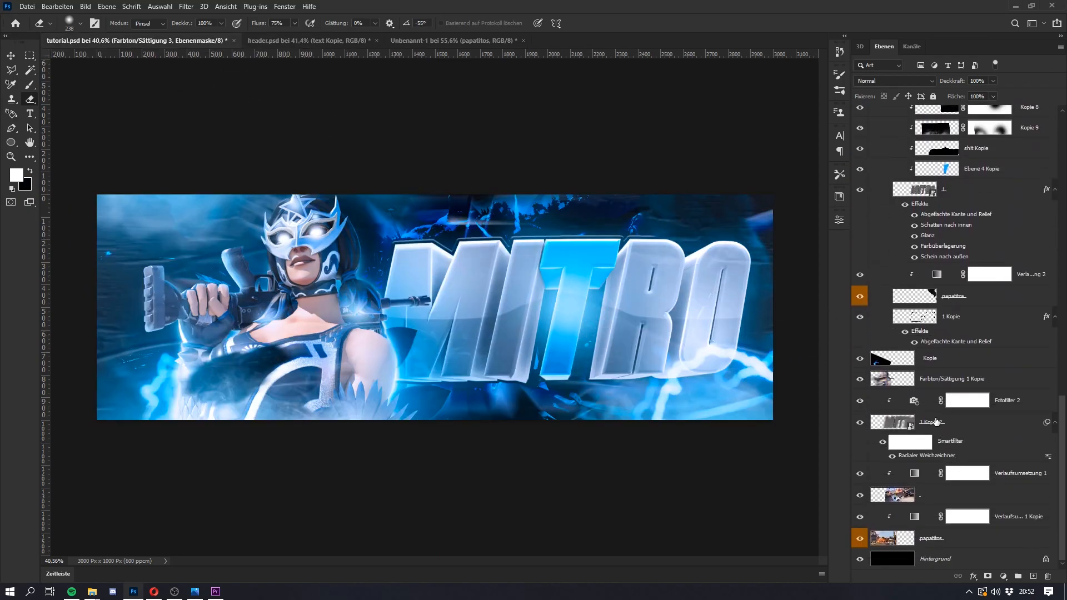
left_click(937, 422)
key("ctrl+t")
scroll(687, 356, "down", 4)
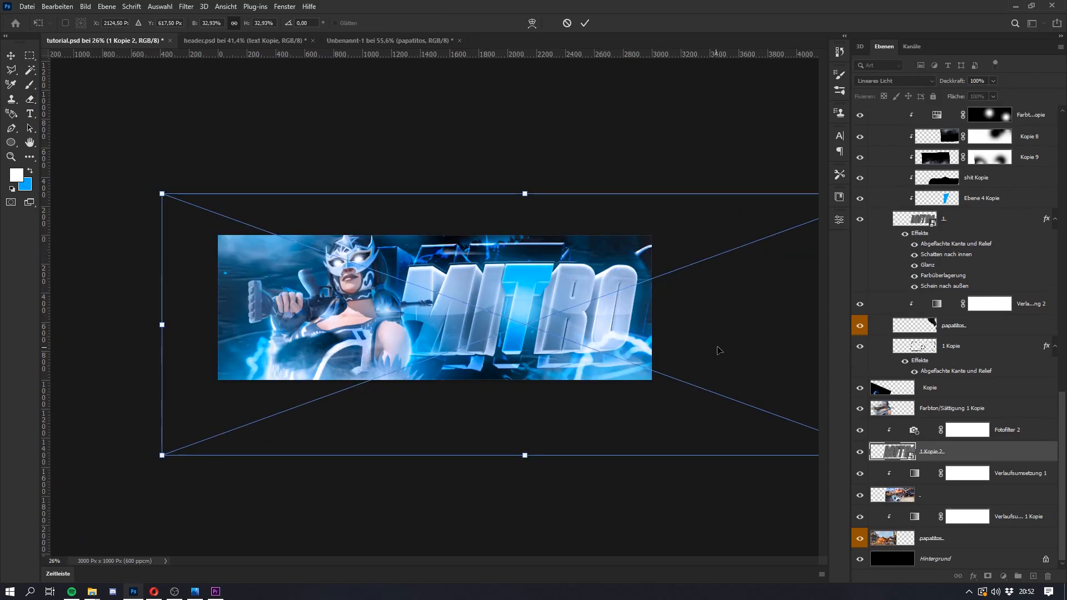
mouse_move(745, 324)
left_mouse_down()
mouse_move(728, 312)
mouse_move(747, 315)
left_mouse_up()
key("Return")
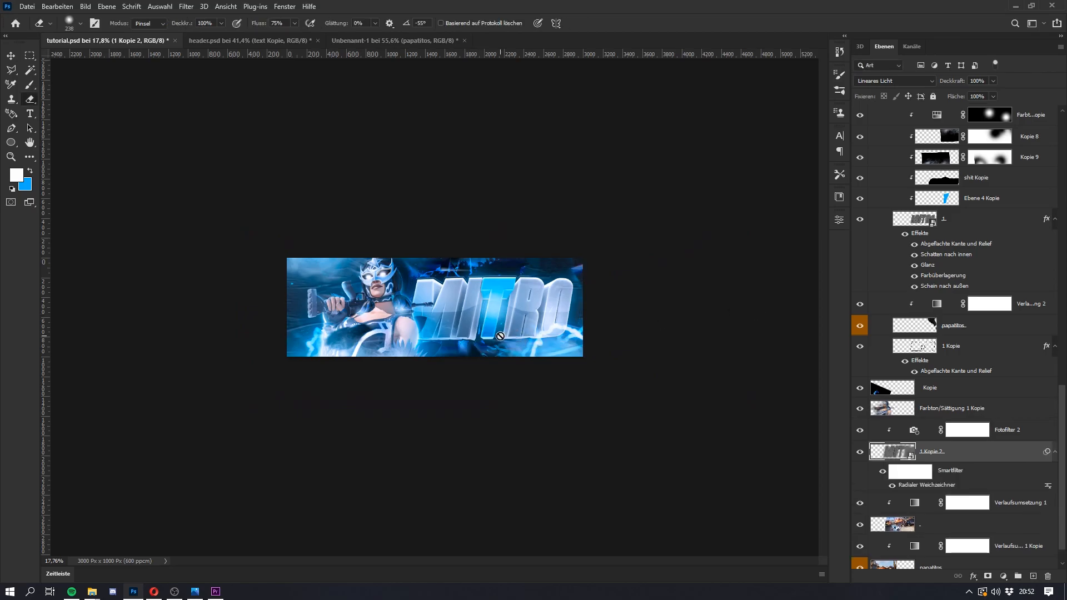
Step: Check the Lineares Licht blend mode of the 1 Kopie 2 layer against the text Kopie layer and its effects in header.psd
left_click(879, 80)
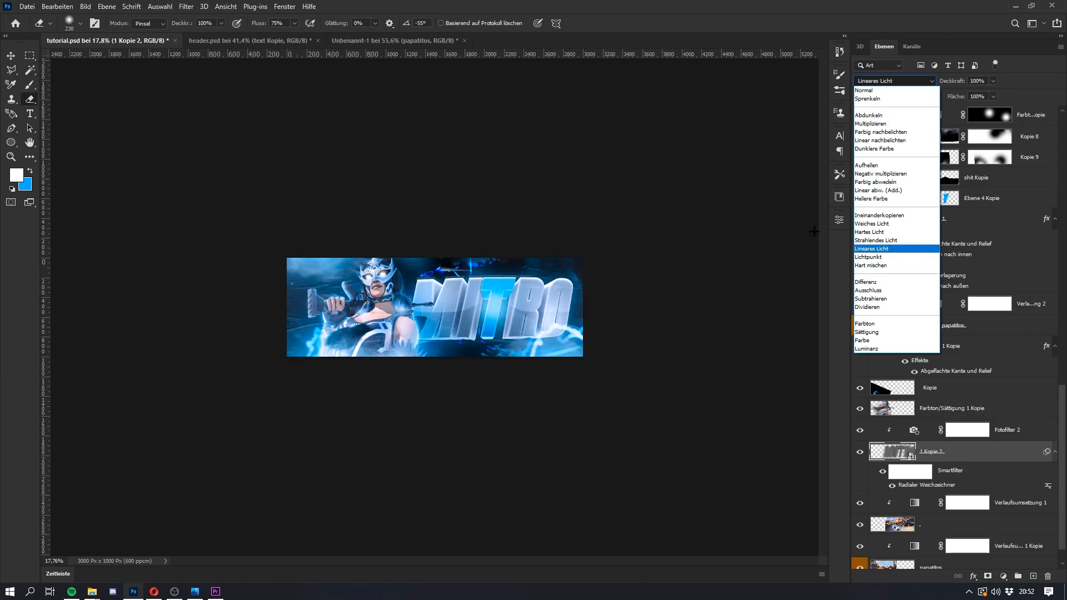
left_click(871, 248)
left_click(250, 40)
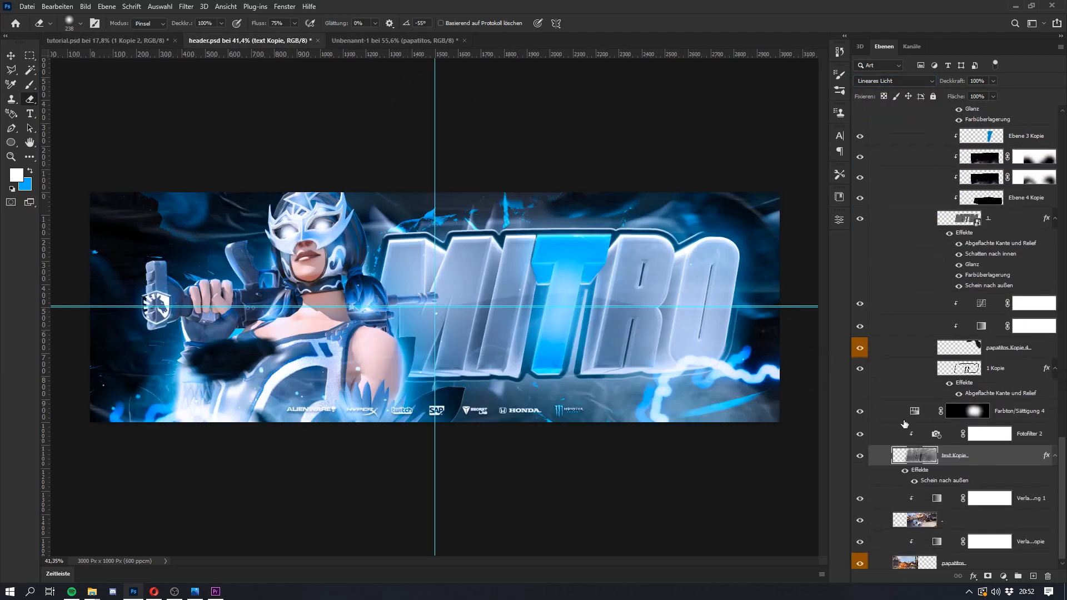
scroll(904, 424, "down", 1)
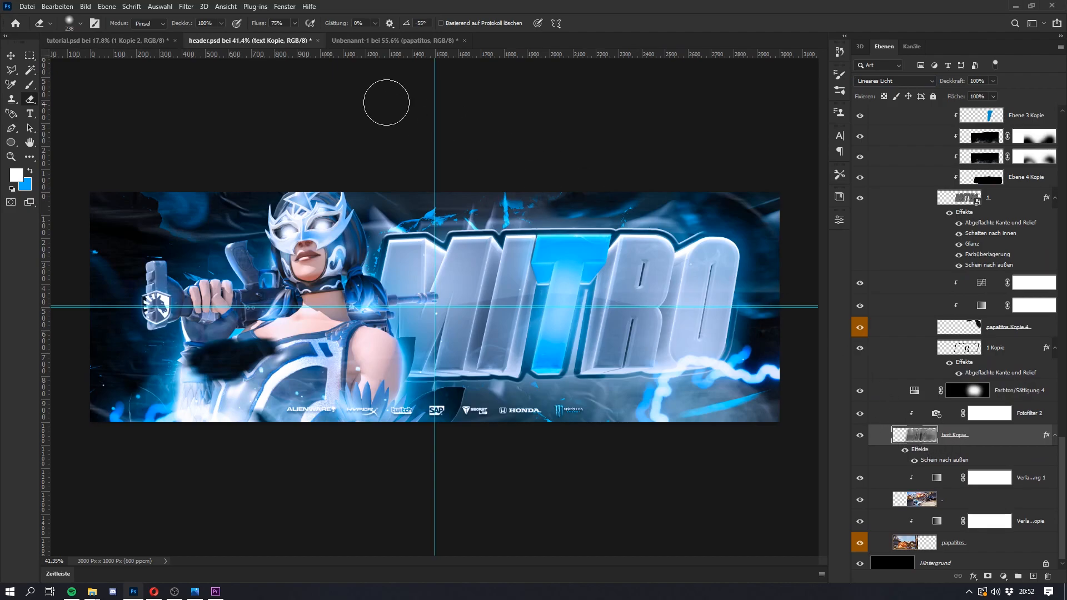
left_click(112, 41)
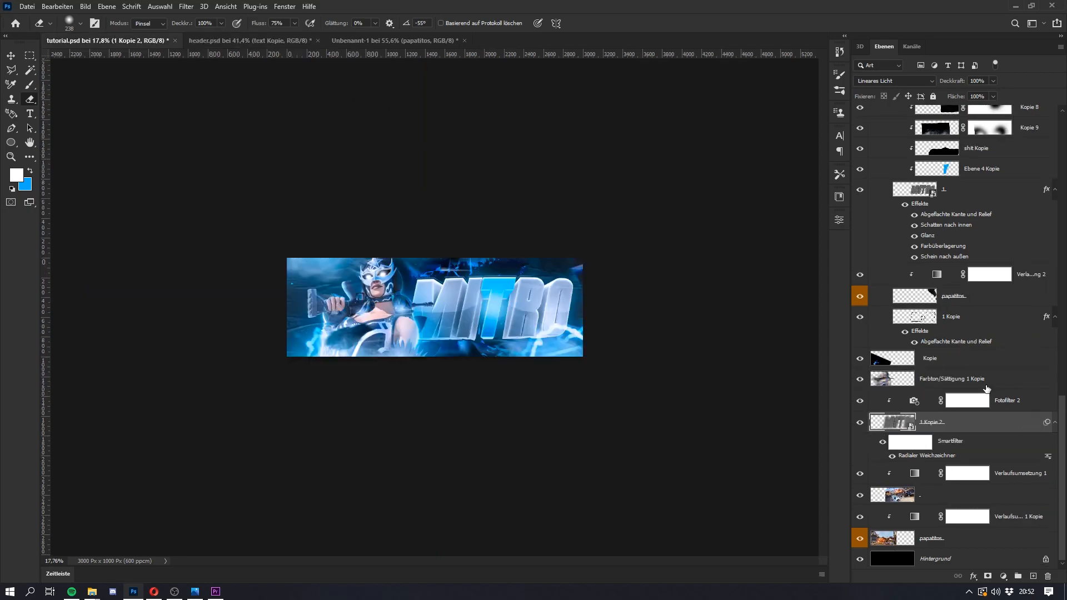
Step: Add a white outer glow with 32% opacity and a 46 px size to the 1 Kopie 2 layer
double_click(995, 422)
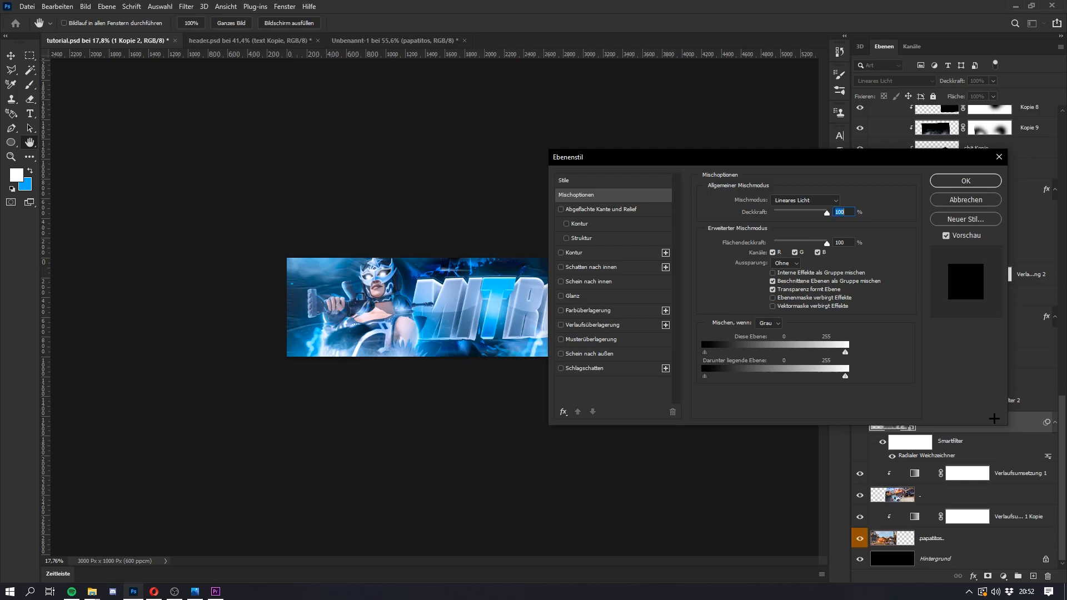
left_click(579, 353)
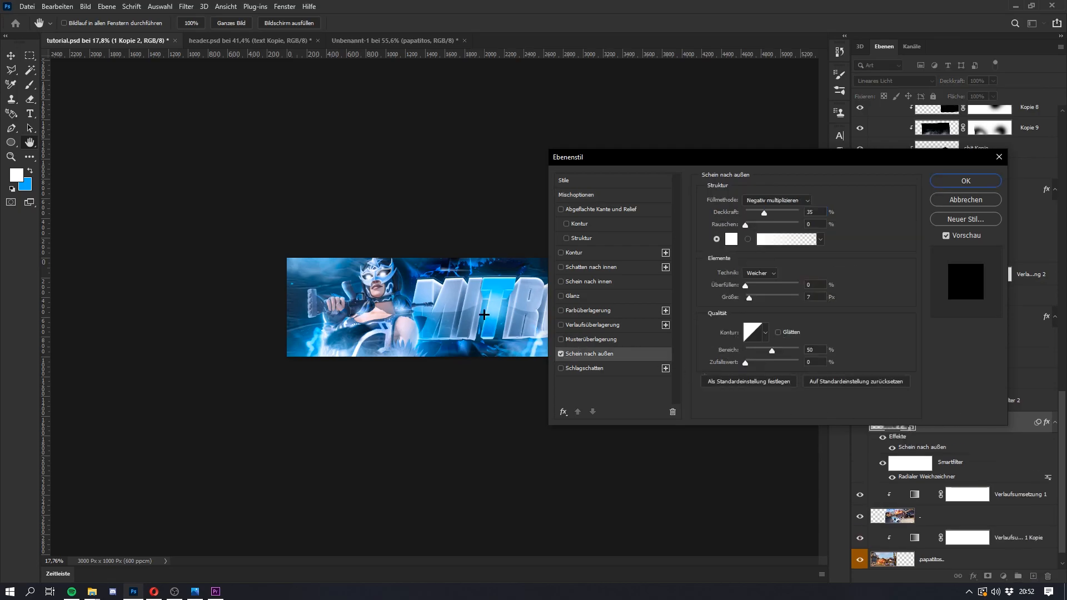
key("ctrl+plus")
left_click_drag(685, 157, 898, 162)
left_click_drag(965, 301, 971, 303)
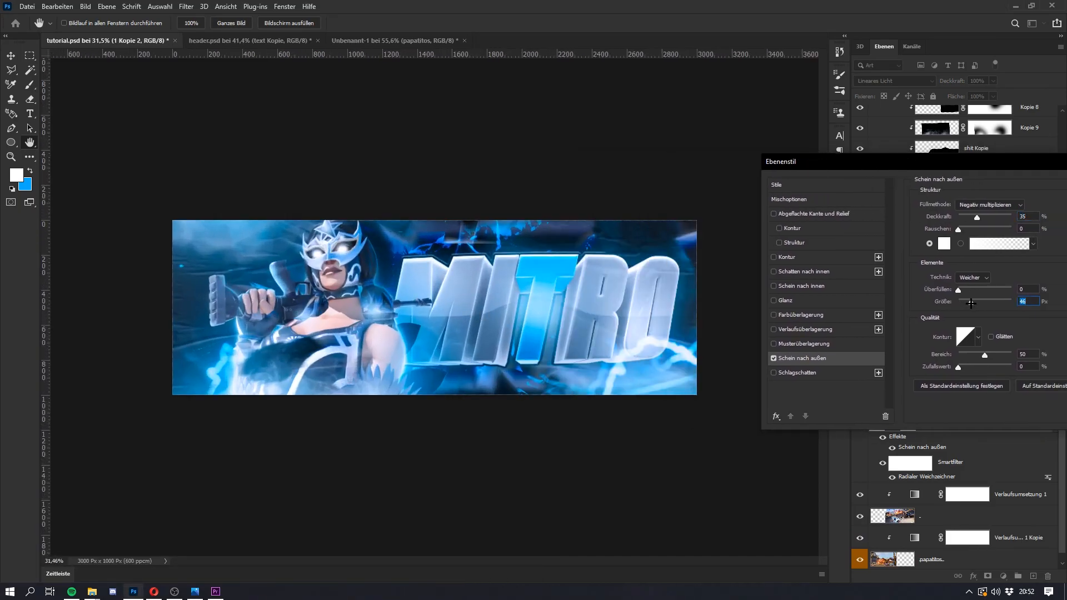
left_click_drag(967, 214, 976, 212)
left_click_drag(1045, 162, 729, 167)
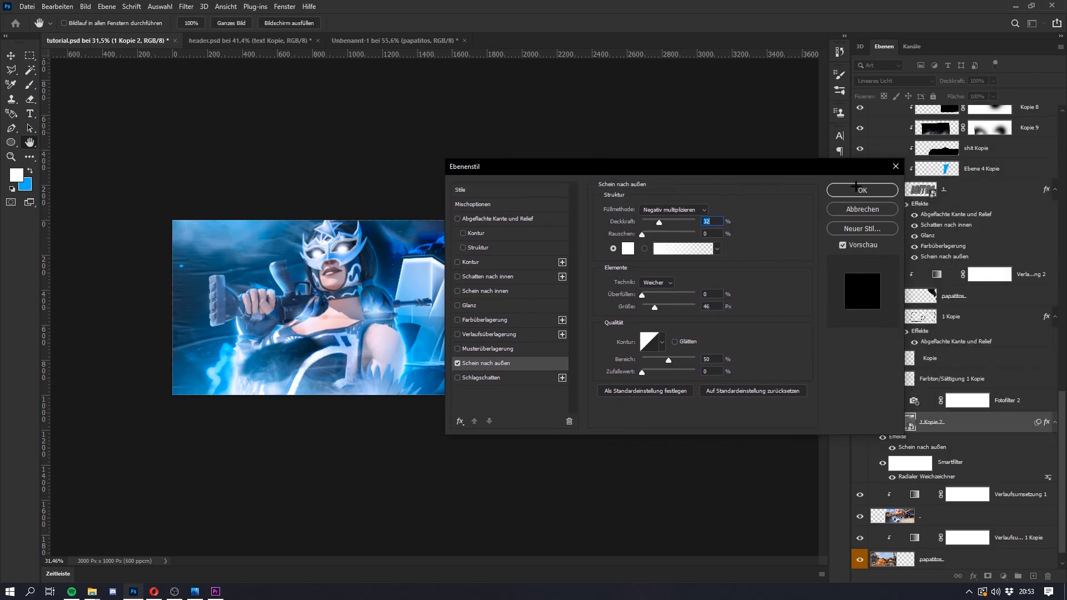
left_click(859, 187)
Step: Review the asset document and the background layers of header.psd for comparison, returning to tutorial.psd
left_click(358, 45)
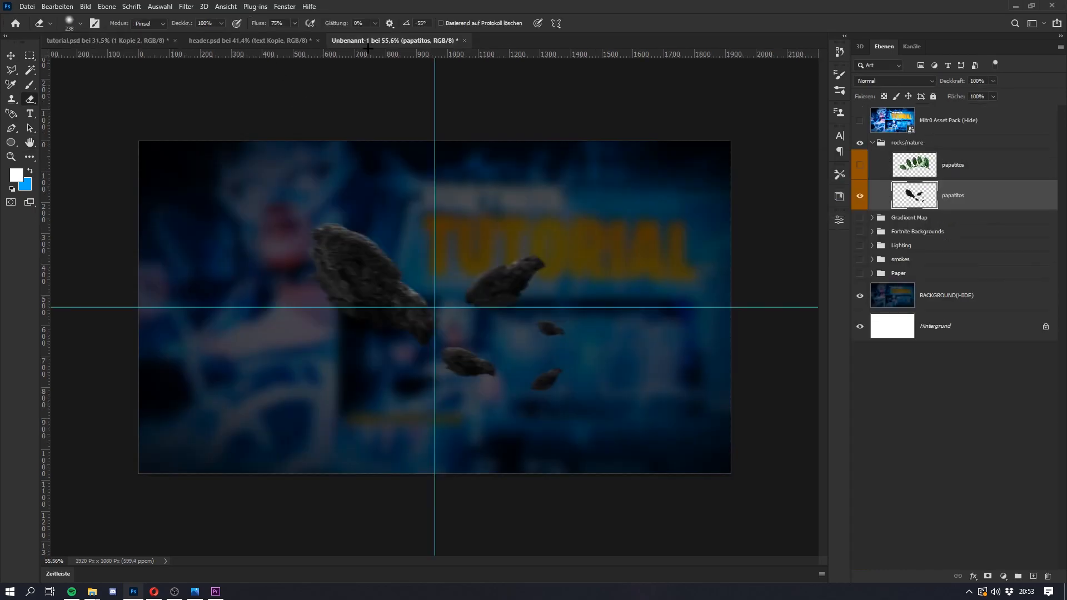
left_click(244, 42)
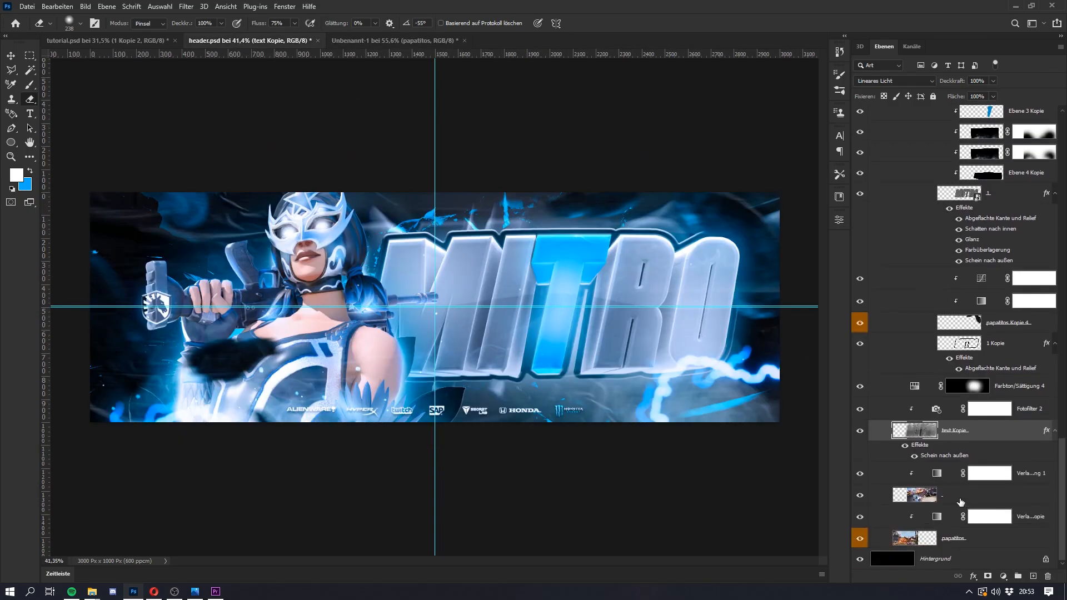
left_click(961, 501)
left_click(950, 441)
scroll(948, 439, "up", 5)
left_click(106, 41)
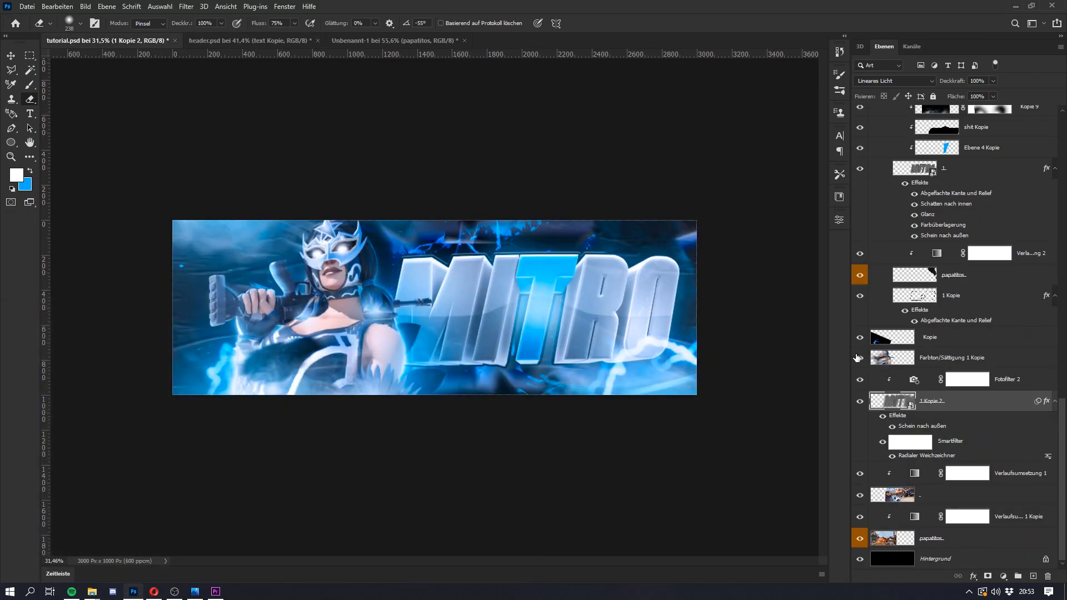
key("super")
key("super")
key("super")
key("super")
Step: Group all layers from papatitos Kopie below the cc group down to the lowest papatitos layer above the background
scroll(945, 292, "up", 2)
scroll(944, 293, "up", 10)
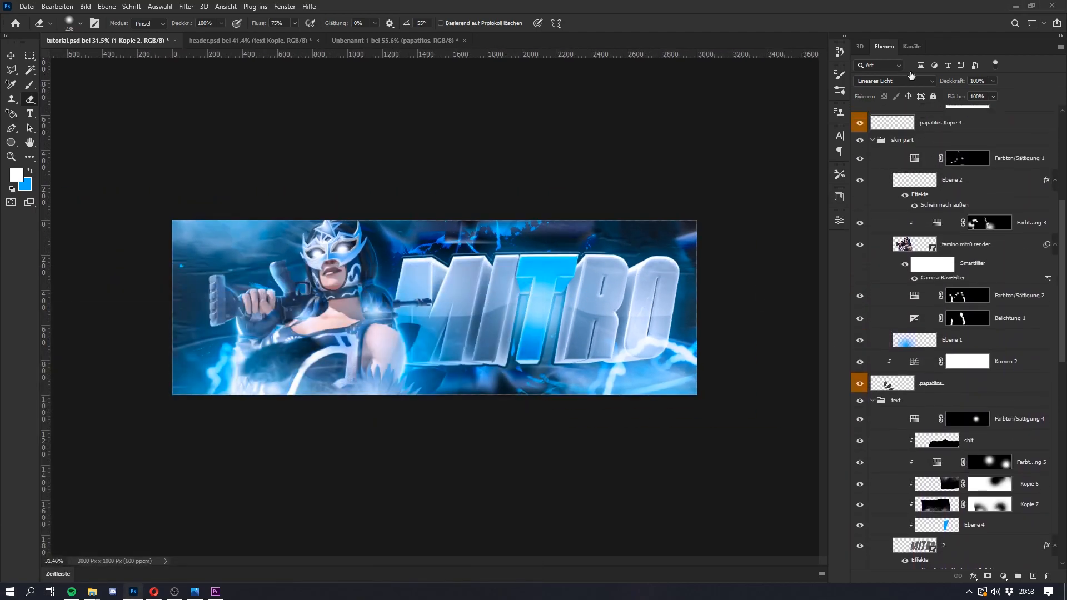
scroll(964, 182, "up", 7)
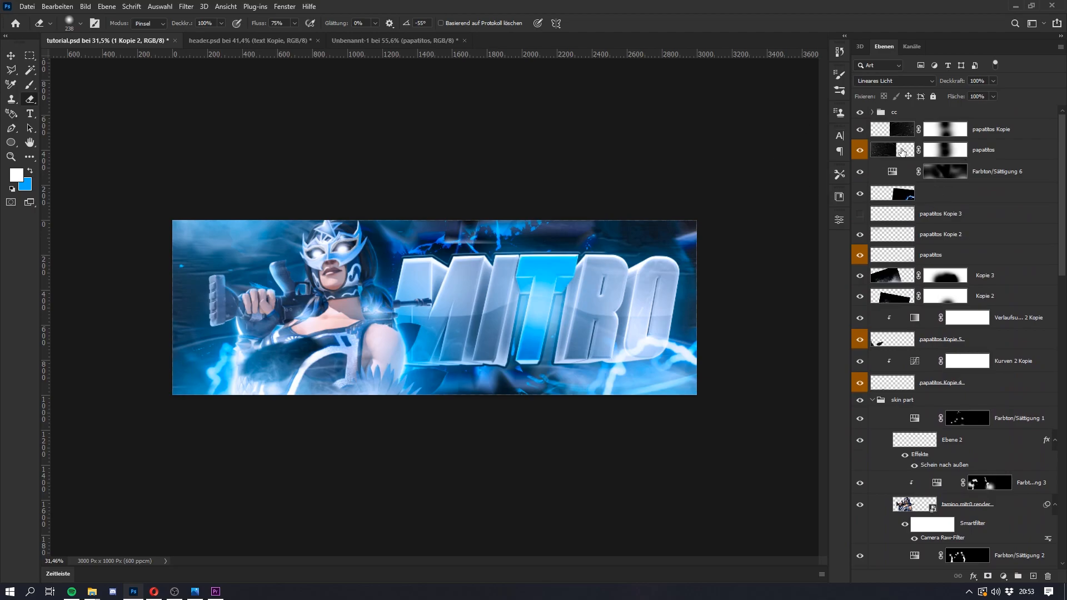
left_click(977, 134)
scroll(991, 387, "down", 18)
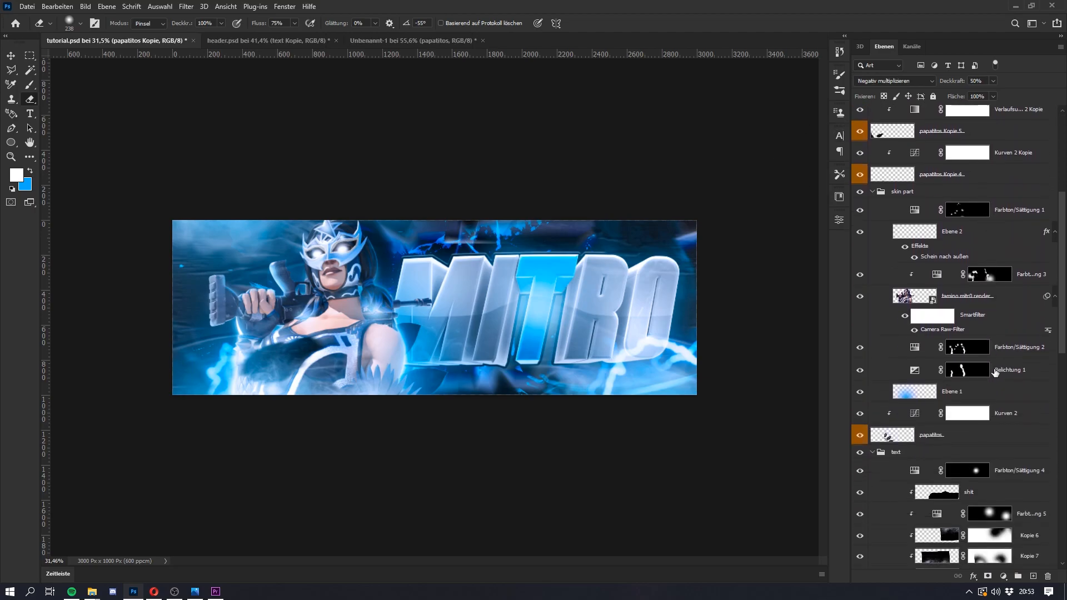
scroll(990, 387, "down", 19)
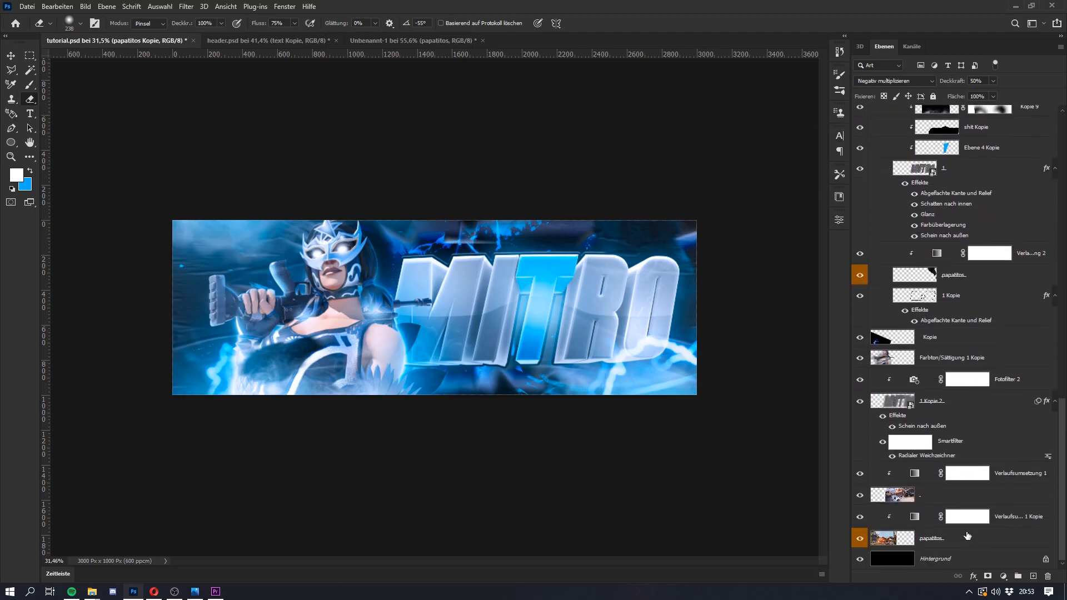
key("ctrl+g")
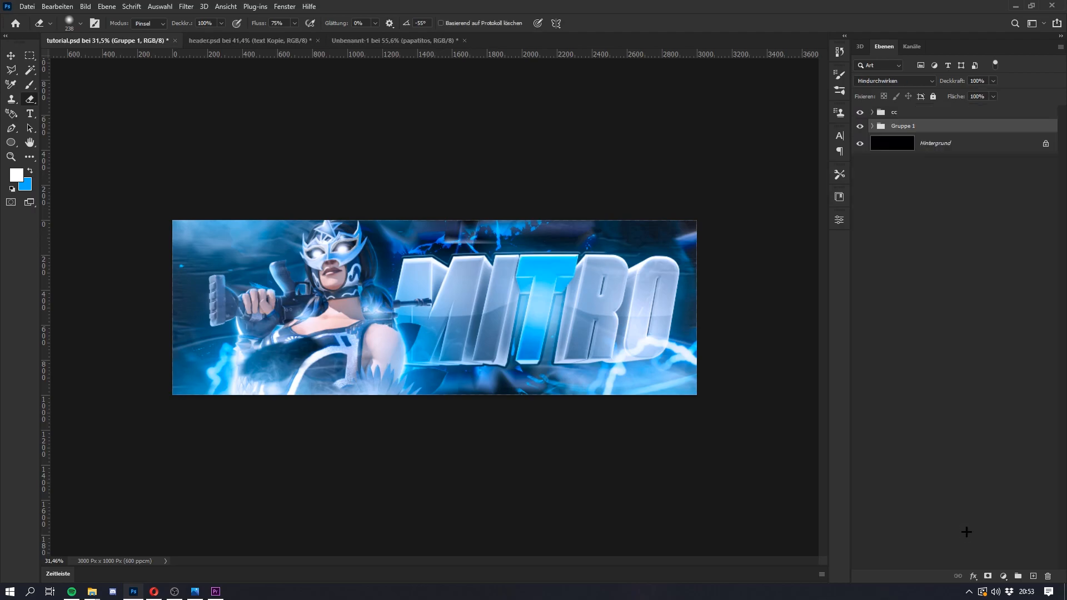
Step: Rename the new layer group as headerf and select the Hintergrund layer
double_click(902, 126)
type("headerf")
key("Return")
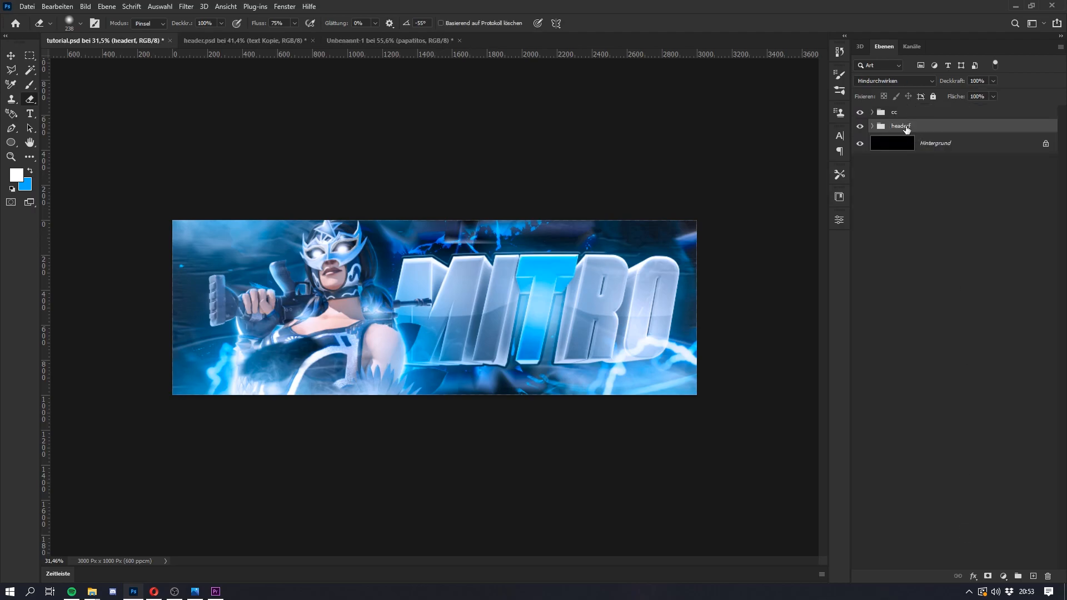
left_click(960, 148)
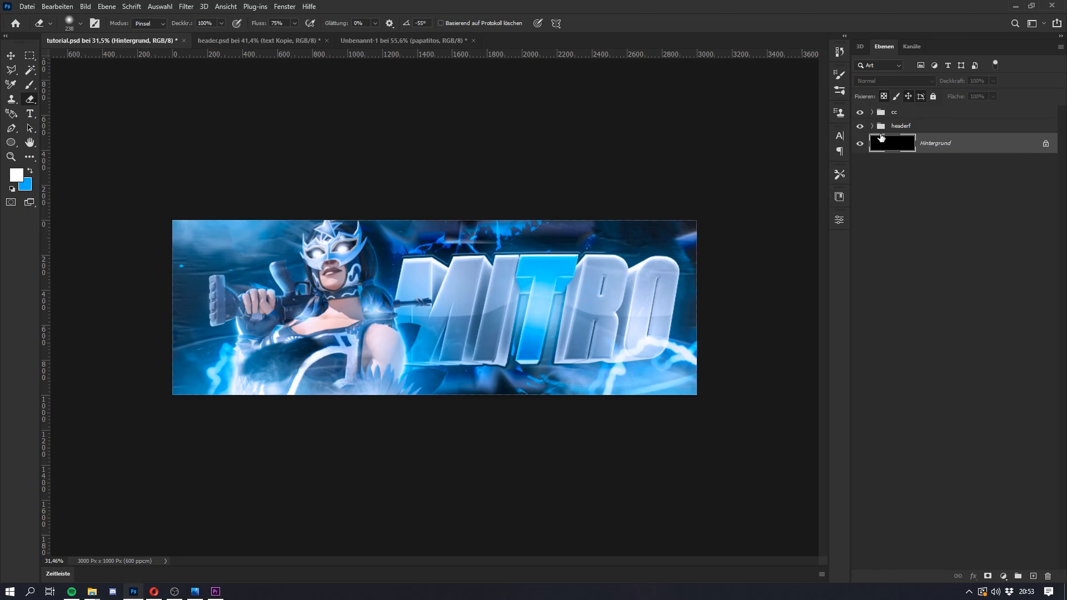
Step: Group the cc and headerf layer groups together into one new group
left_click(907, 115)
left_click(915, 129, "ctrl")
key("ctrl+g")
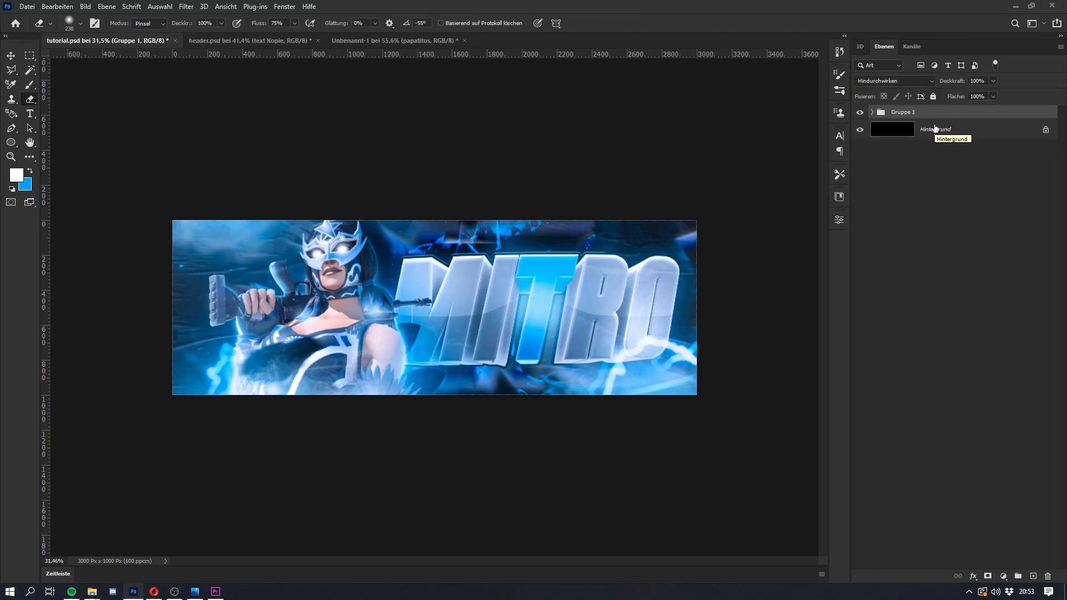
Step: Duplicate Gruppe 1 together with the Hintergrund layer and merge the two copies into a single layer
left_click(952, 133)
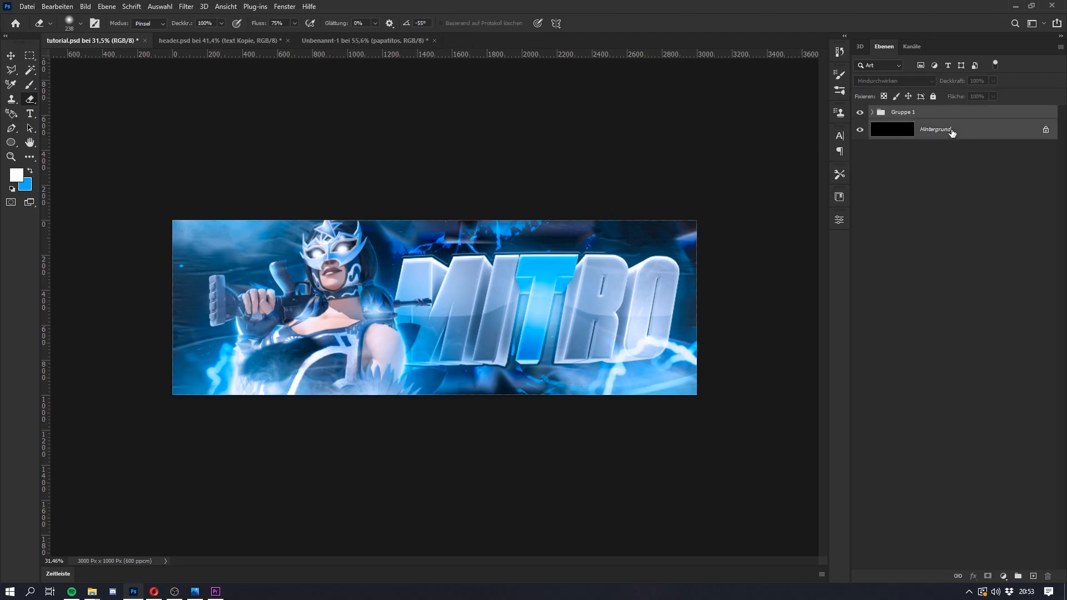
key("ctrl+j")
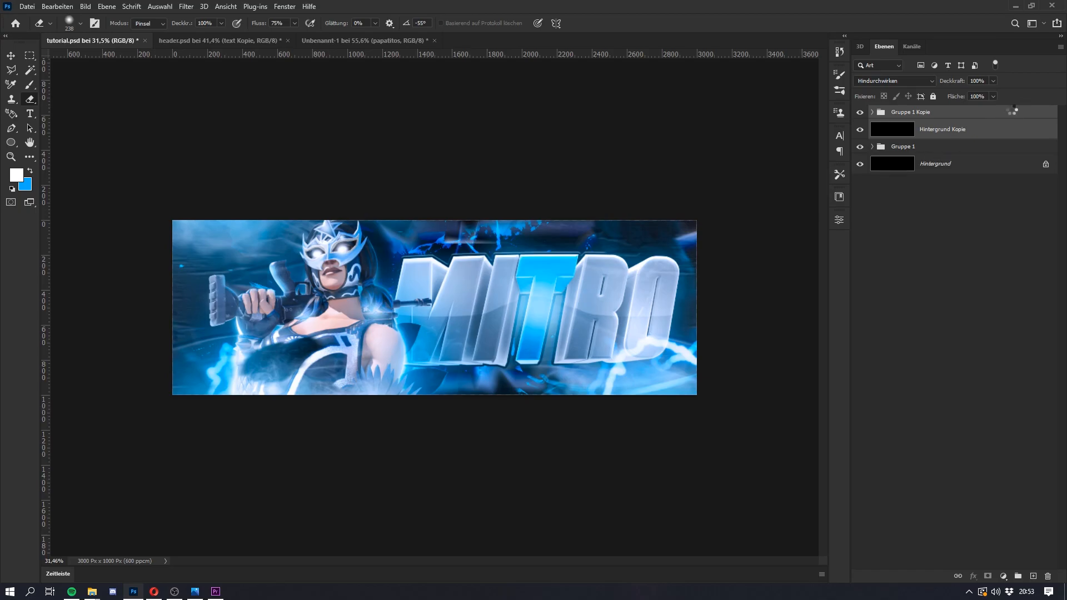
key("super")
key("super")
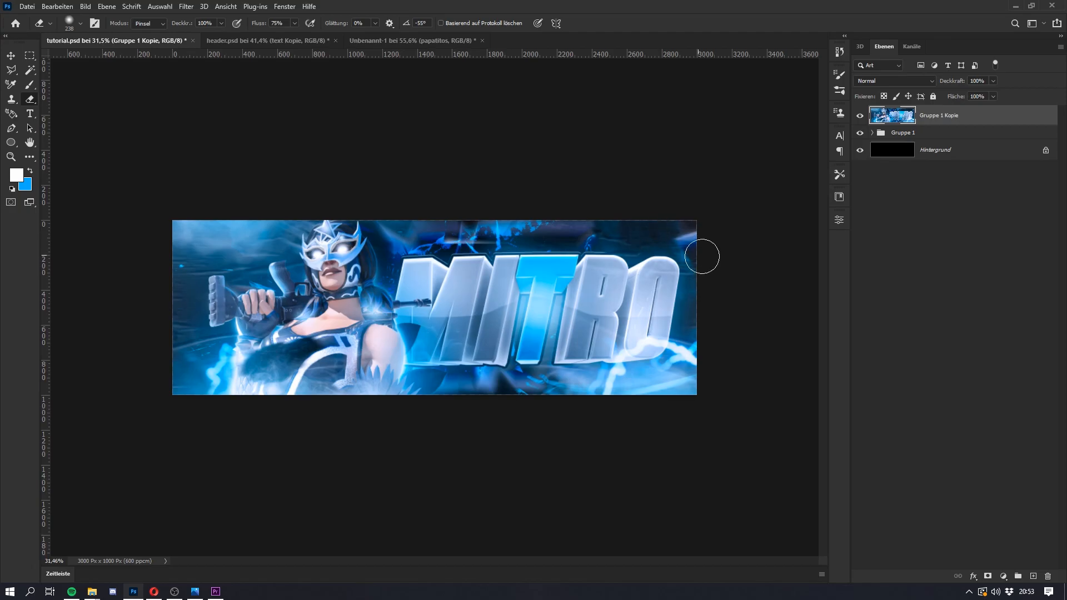
Step: Select the whole canvas area of the merged Gruppe 1 Kopie layer and copy it onto a new layer
key("m")
left_click_drag(709, 442, 8, 52)
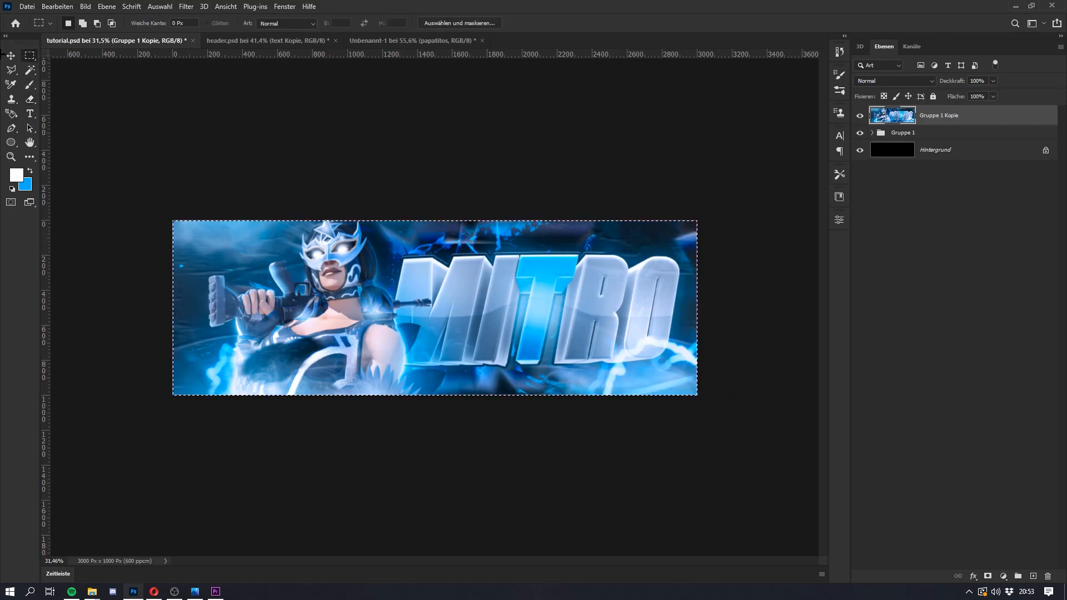
key("ctrl+j")
Step: In the Camera Raw filter, set exposure +0.05, contrast +19, highlights +11, whites +7, blacks -25, texture +5, clarity +11 and dehaze +8, and raise vibrance and saturation
left_click(186, 7)
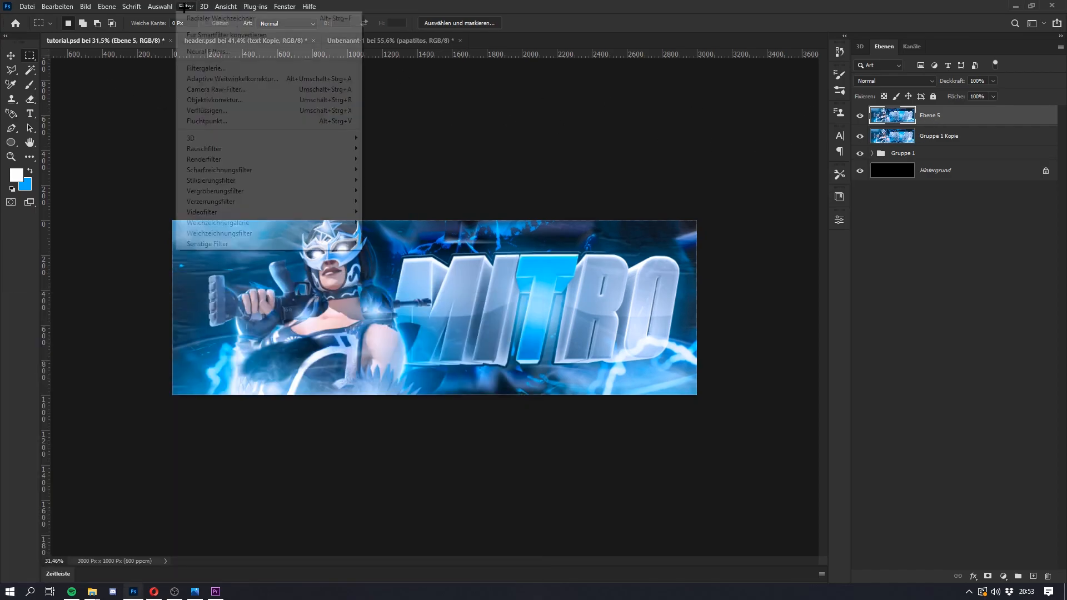
left_click(232, 86)
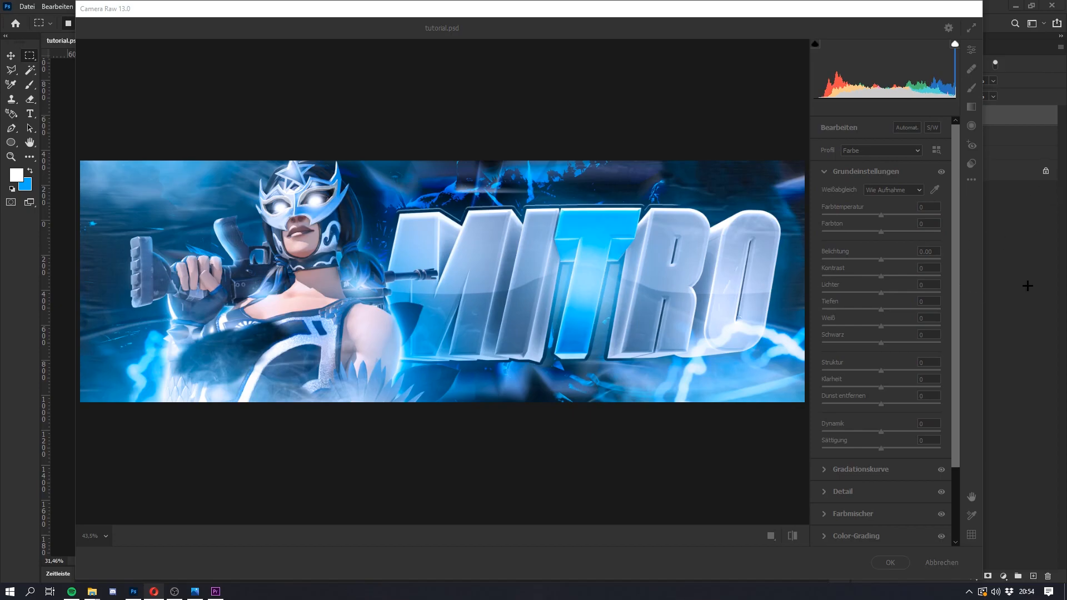
left_click_drag(881, 259, 882, 261)
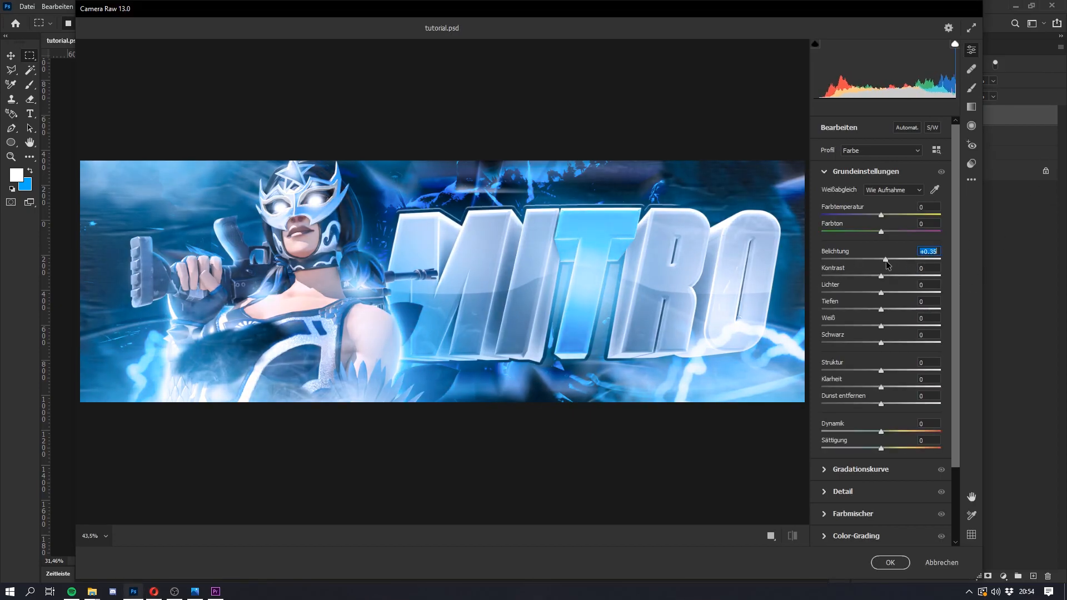
left_click_drag(882, 276, 886, 404)
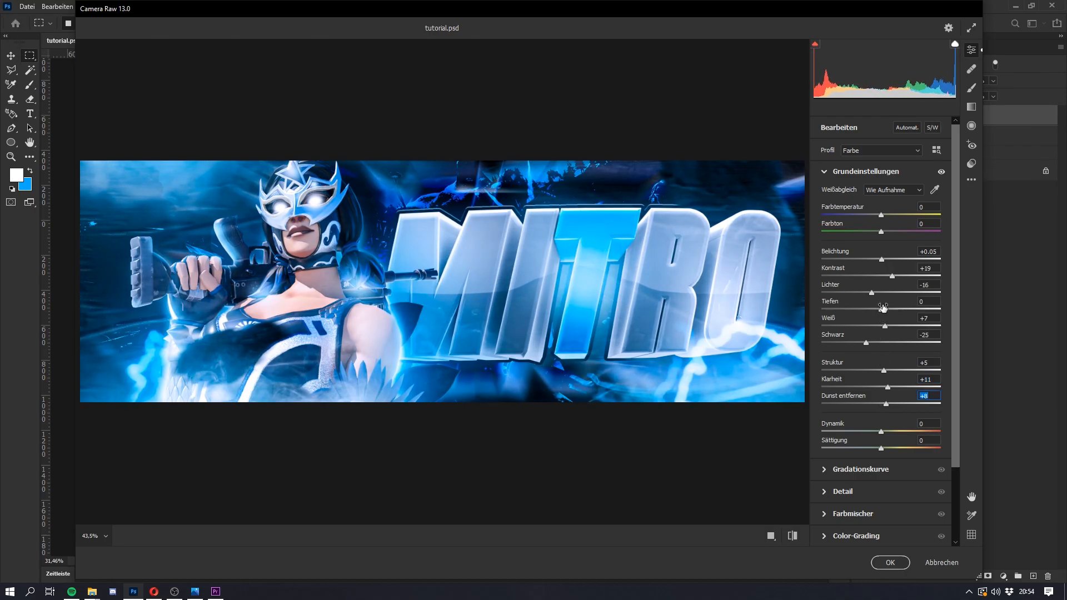
left_click_drag(871, 293, 887, 293)
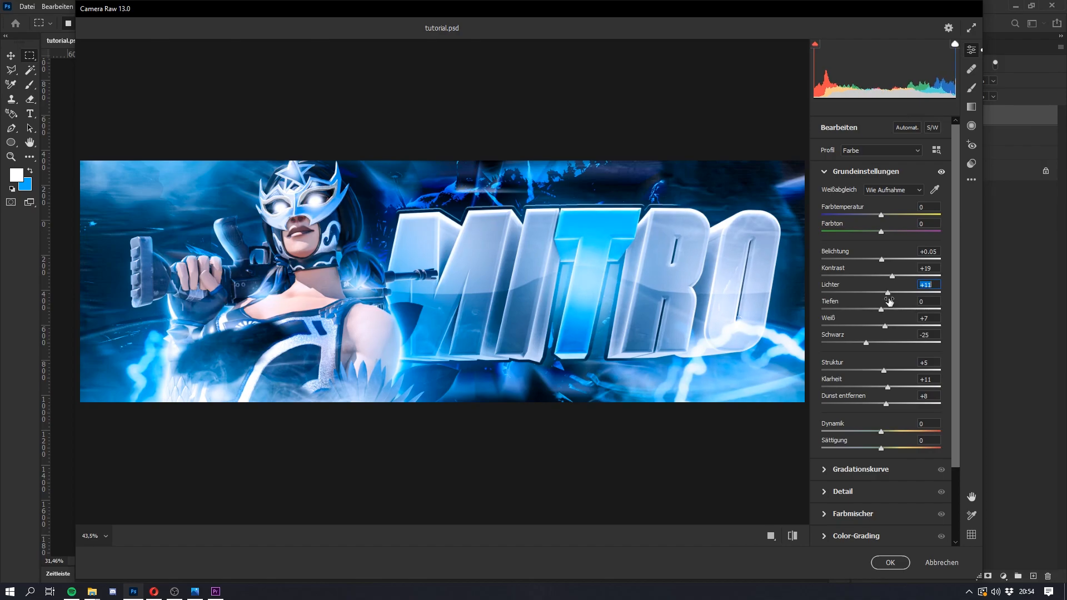
scroll(858, 361, "down", 2)
left_click_drag(882, 380, 887, 397)
Step: Adjust the Camera Raw tone curve to Lichter +2, Helle Farbtöne +5, Dunkle Farbtöne +8 and Tiefen +3
left_click(825, 417)
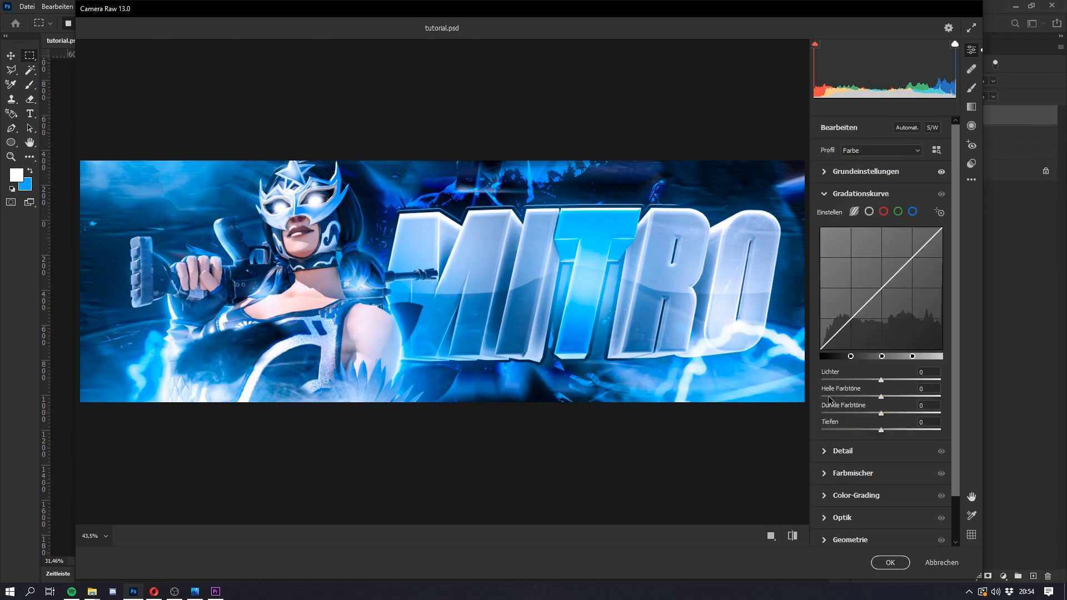
left_click_drag(881, 380, 882, 432)
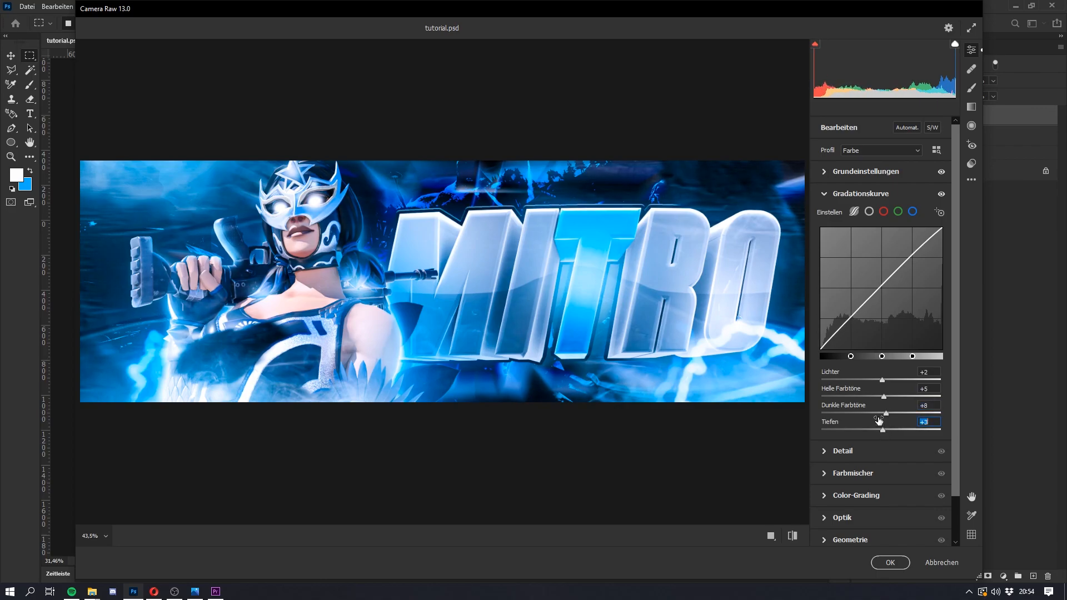
Step: Set the Camera Raw optics to distortion -3 and vignette -61, and apply the filter to the layer
scroll(868, 431, "down", 2)
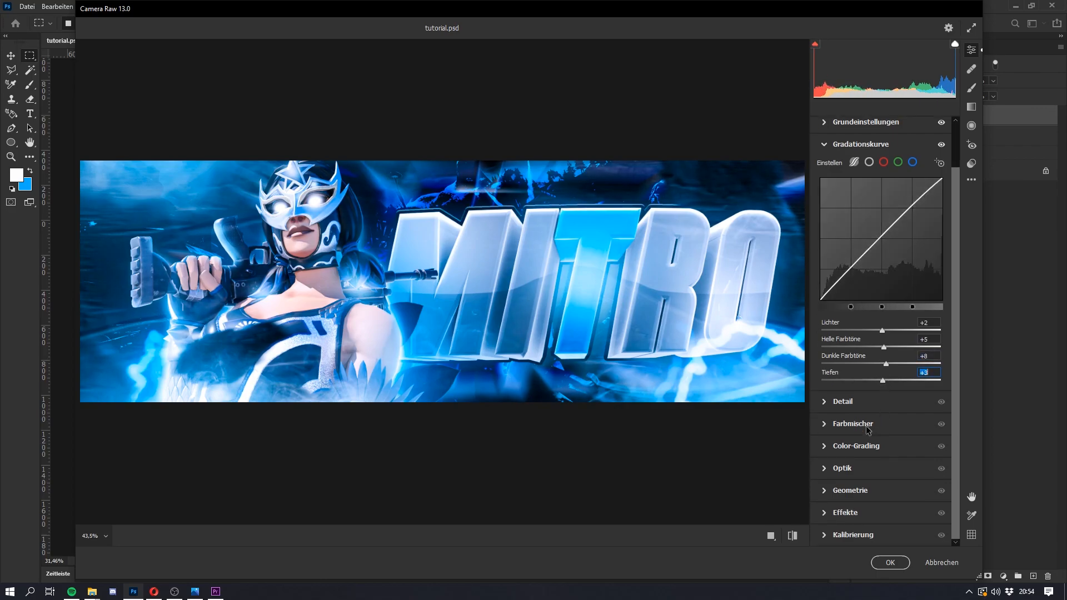
left_click(827, 470)
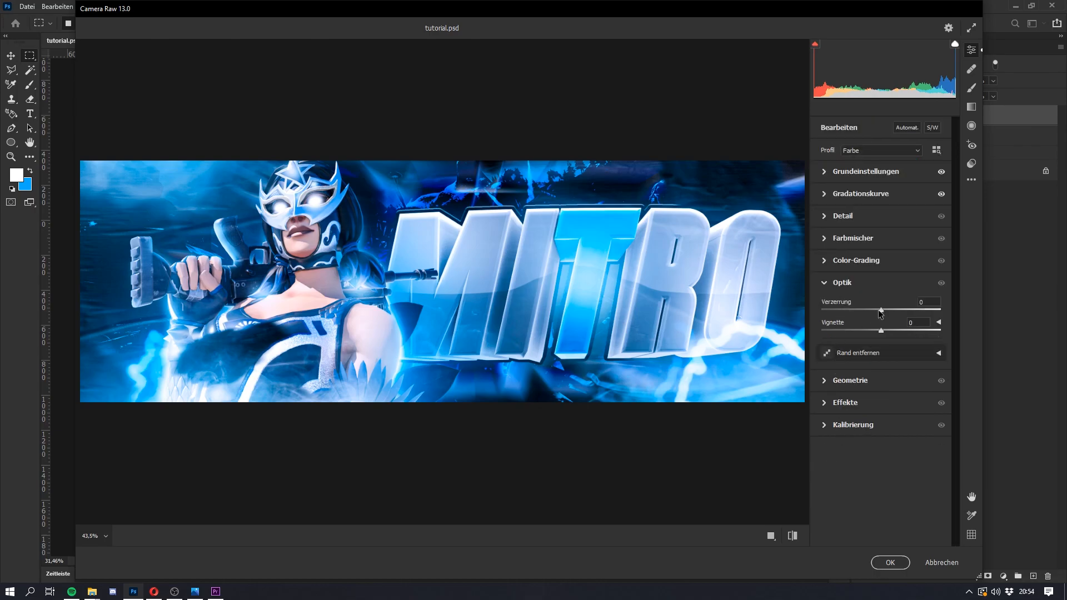
left_click_drag(881, 310, 848, 340)
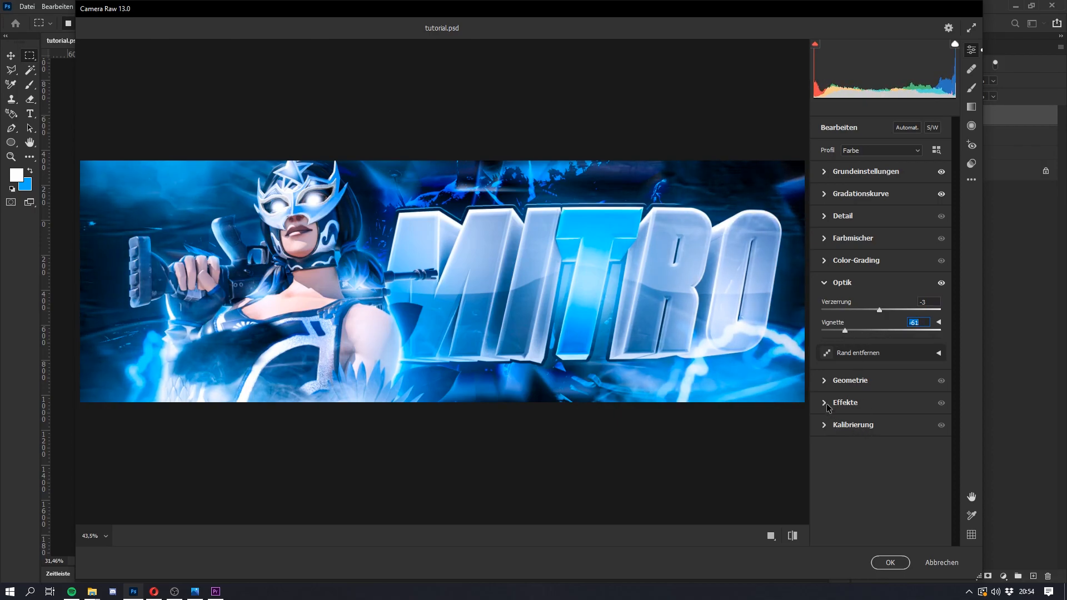
left_click(887, 563)
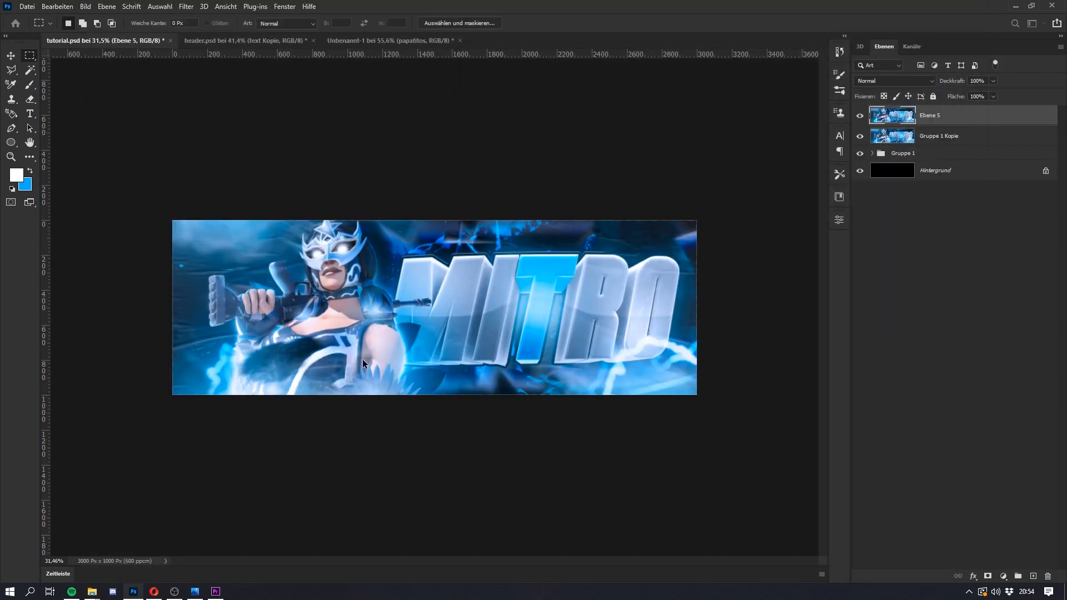
Step: Duplicate the Ebene 5 layer and set the copy's blend mode to Aufhellen
scroll(360, 299, "up", 5)
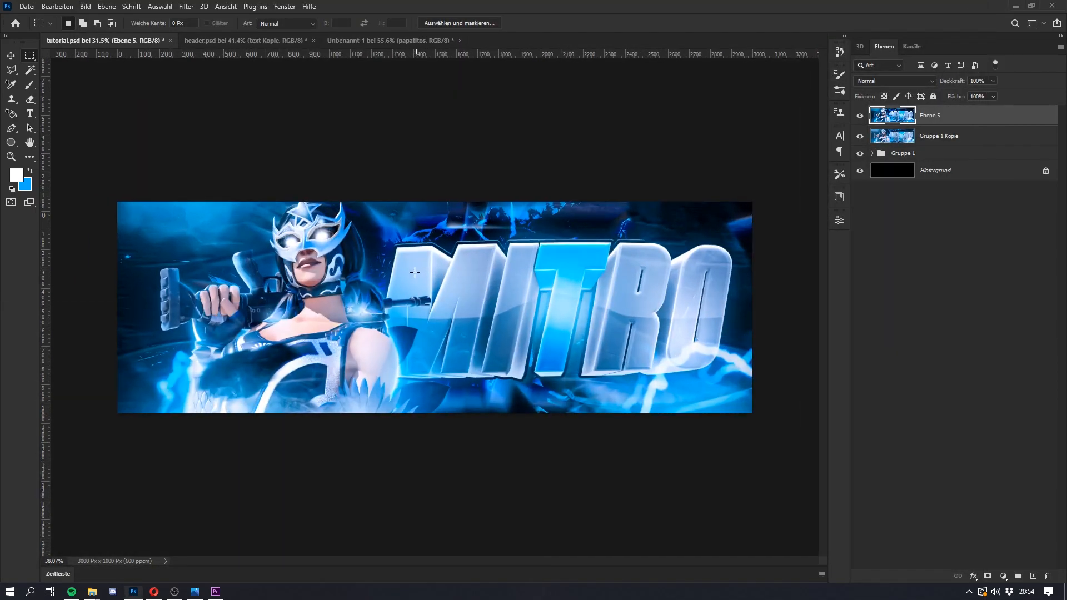
scroll(361, 299, "down", 6)
scroll(375, 231, "up", 2)
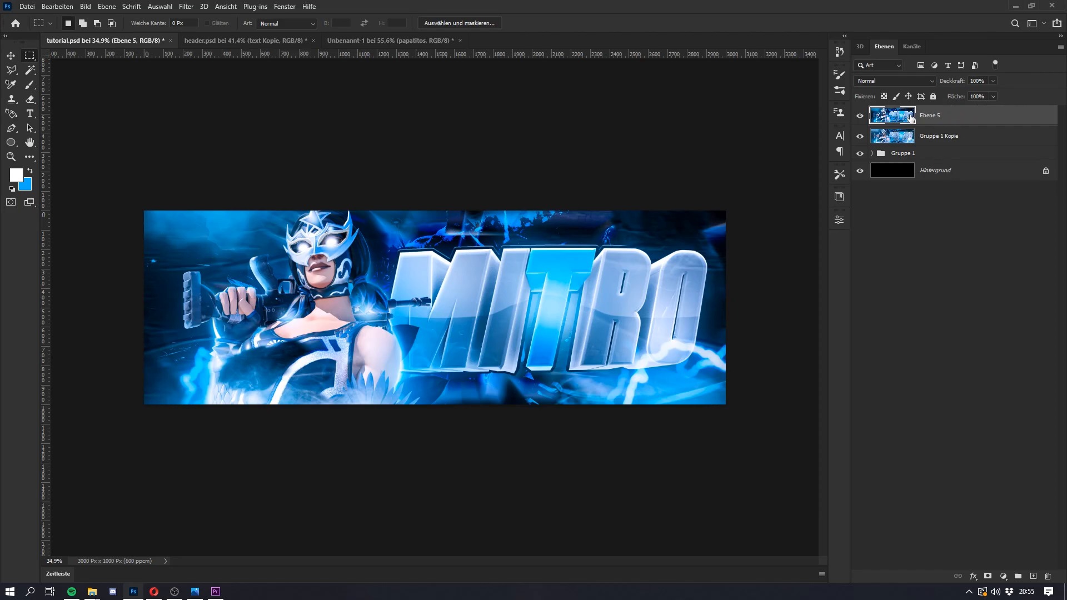
left_click_drag(941, 113, 953, 110)
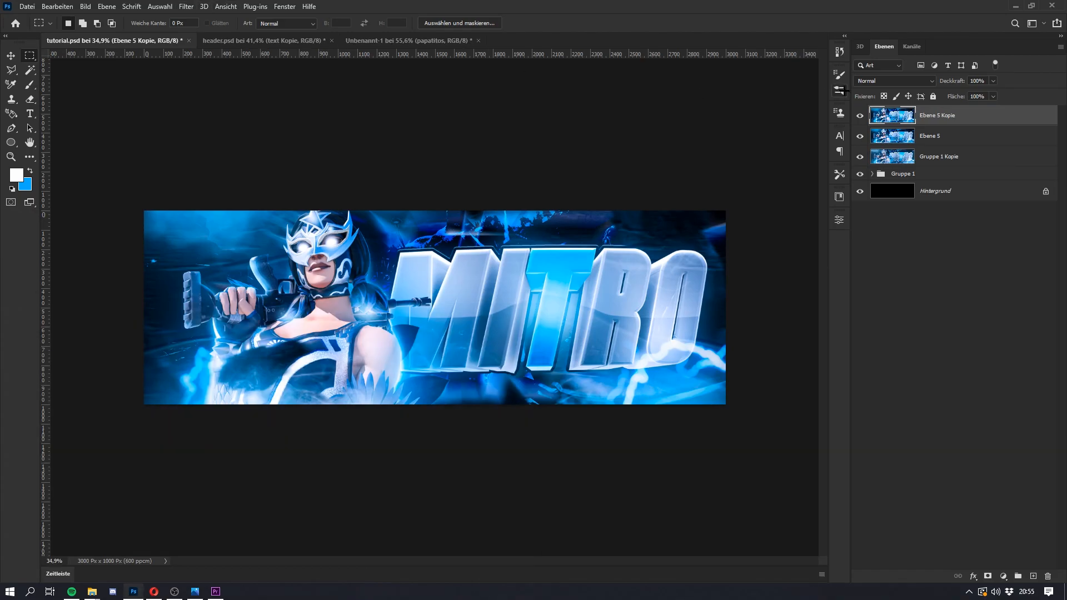
left_click(879, 80)
left_click(879, 81)
left_click(880, 81)
left_click(880, 81)
left_click(879, 80)
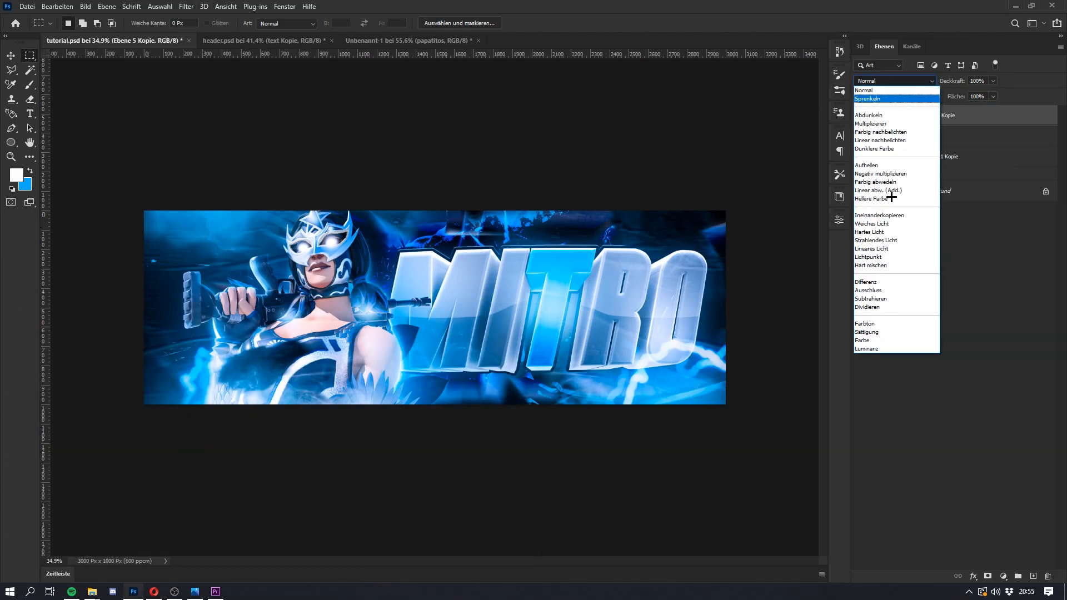
left_click(877, 165)
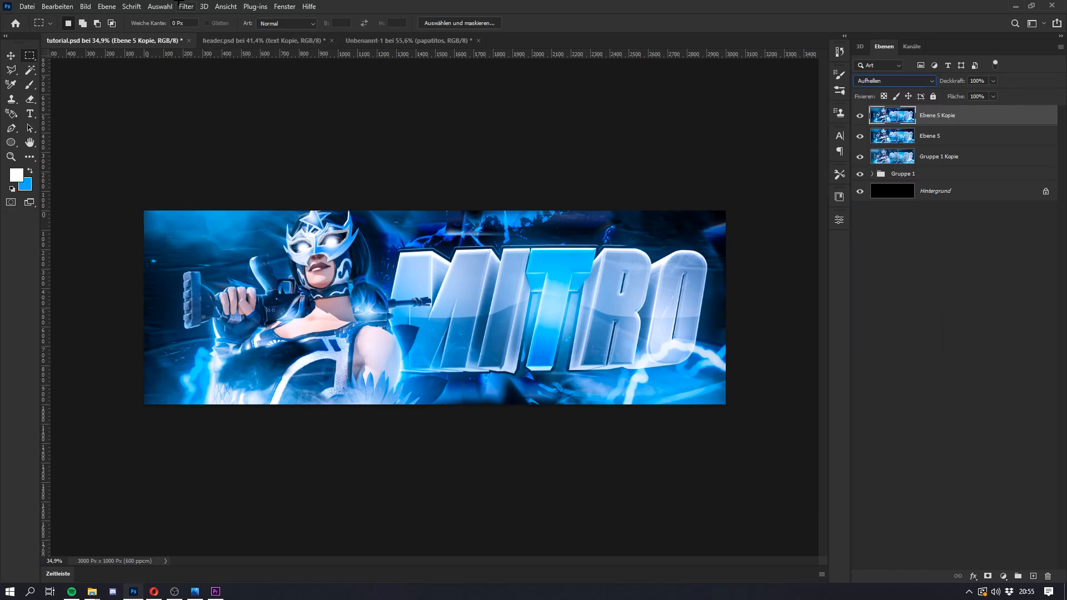
Step: Try a Gaussian blur with a 7.8 px radius on the Ebene 5 Kopie layer and delete that layer
left_click(179, 5)
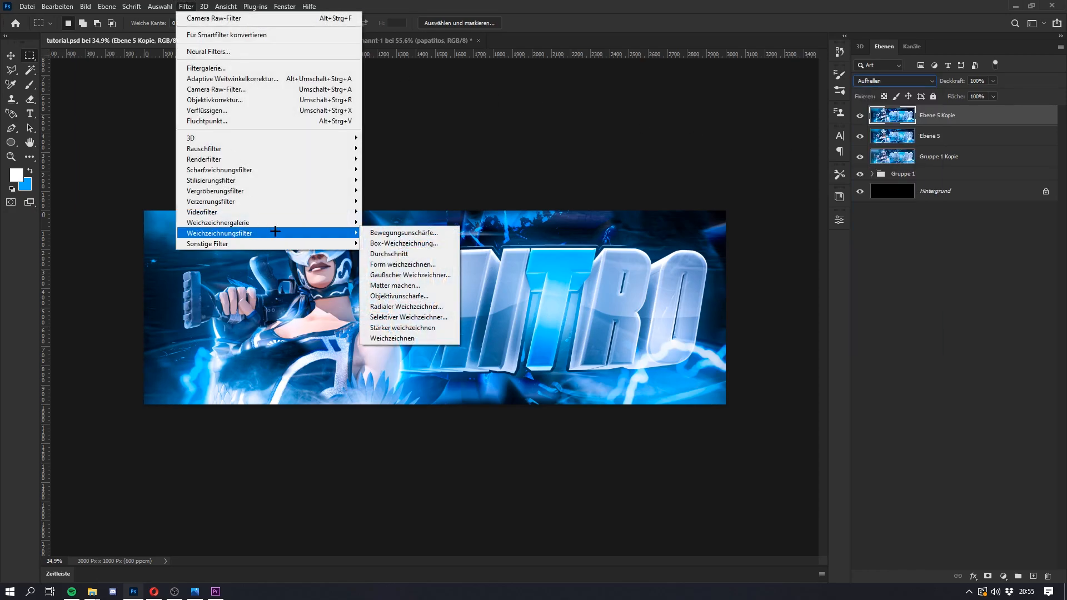
left_click(410, 274)
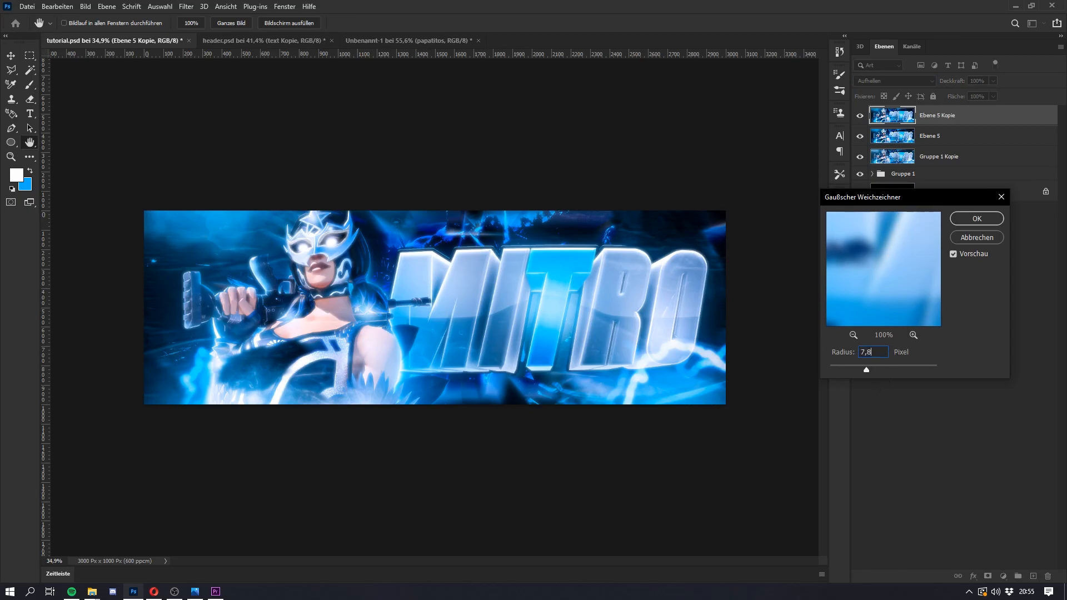
key("Return")
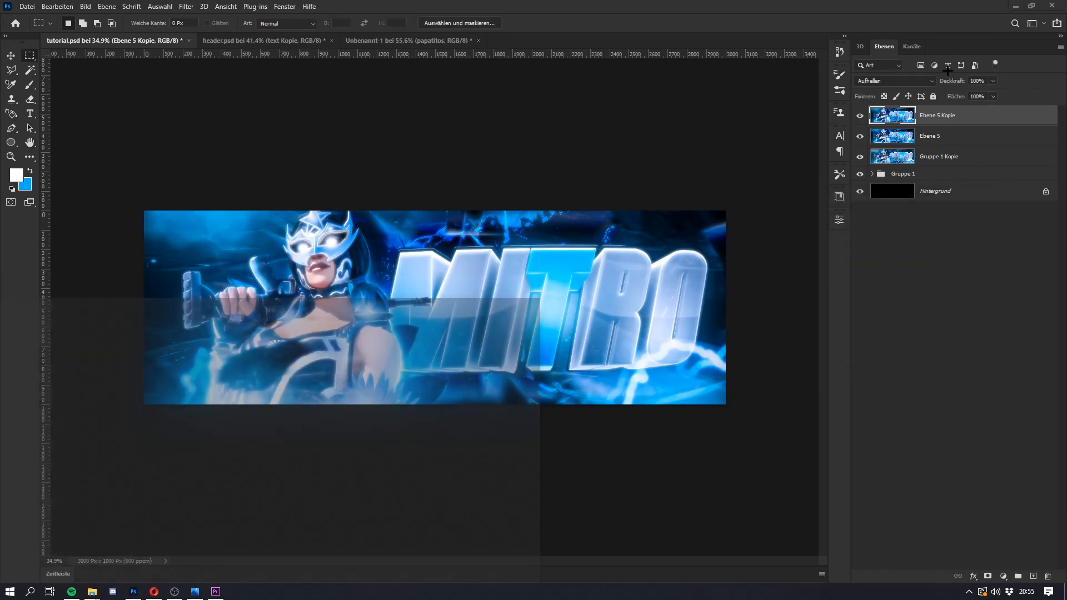
left_click(1048, 579)
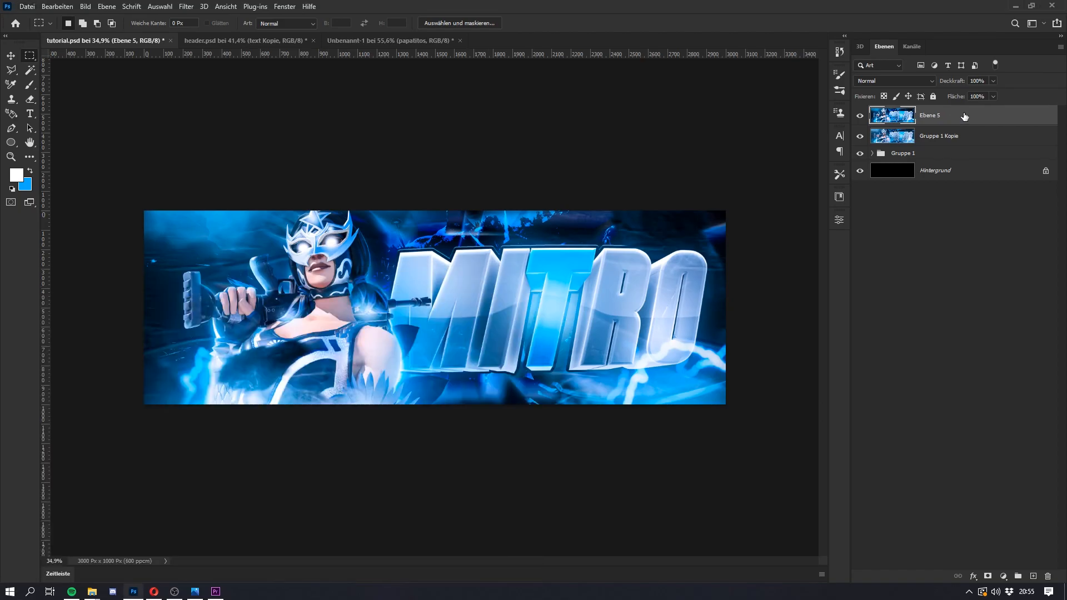
Step: Duplicate Ebene 5 and disable the green and blue channels in the copy's blending options, keeping only red
key("ctrl+j")
key("super")
key("super")
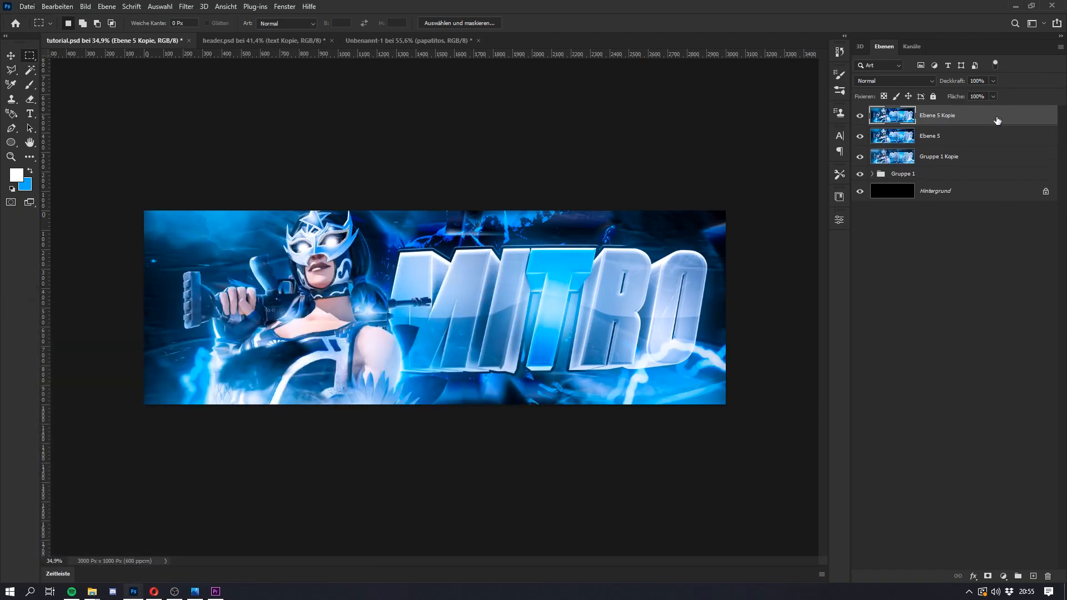
double_click(997, 121)
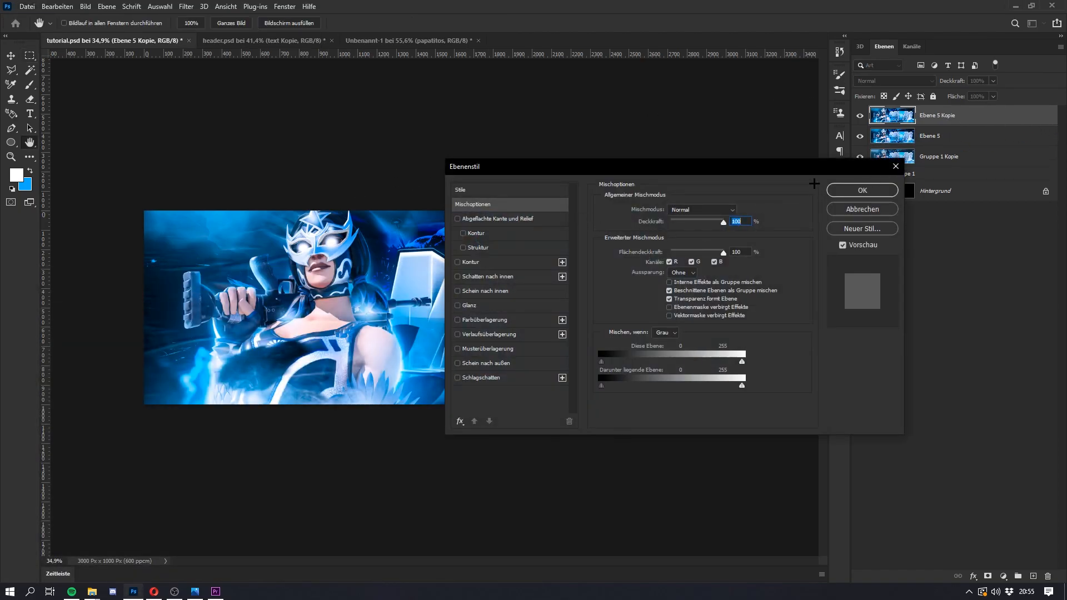
left_click_drag(796, 168, 955, 166)
left_click(851, 261)
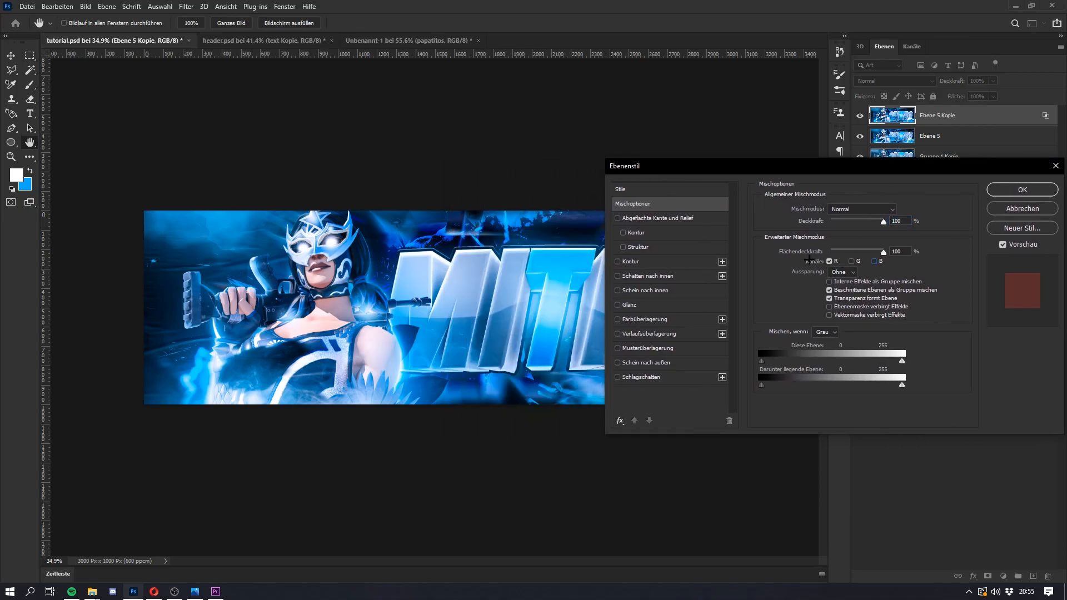
left_click(1017, 189)
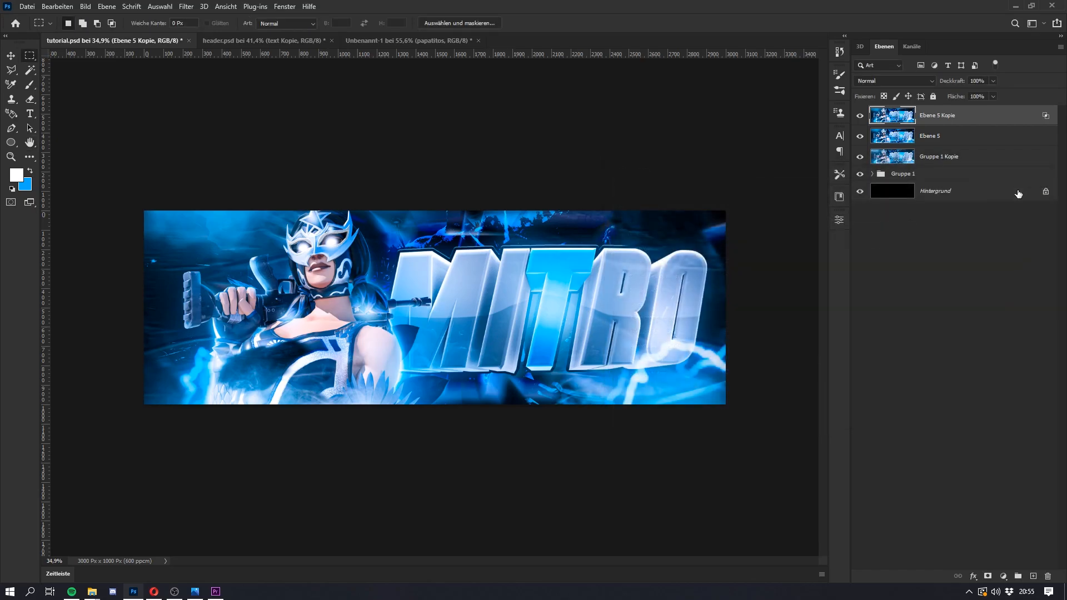
Step: Nudge the red-channel Ebene 5 Kopie layer horizontally to the right by about 3 px with Free Transform
key("ctrl+t")
key("Right")
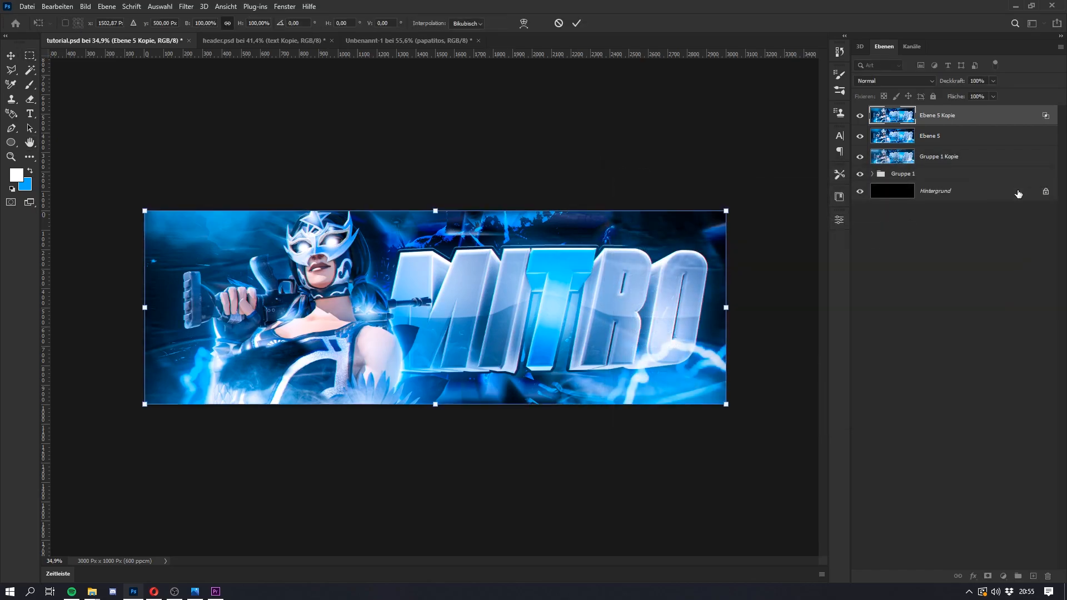
key("Left")
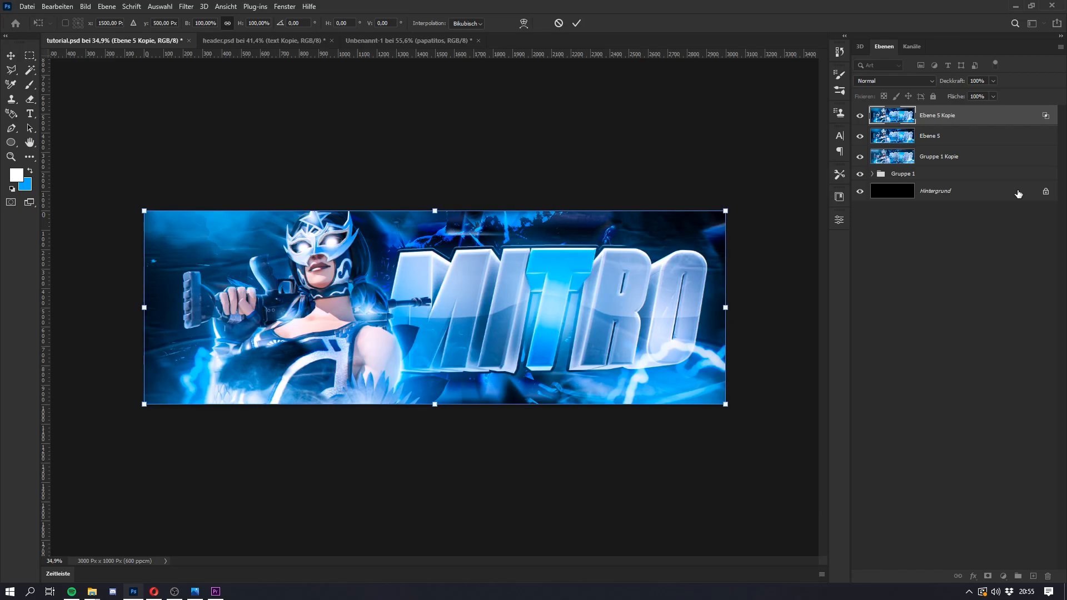
key("Right")
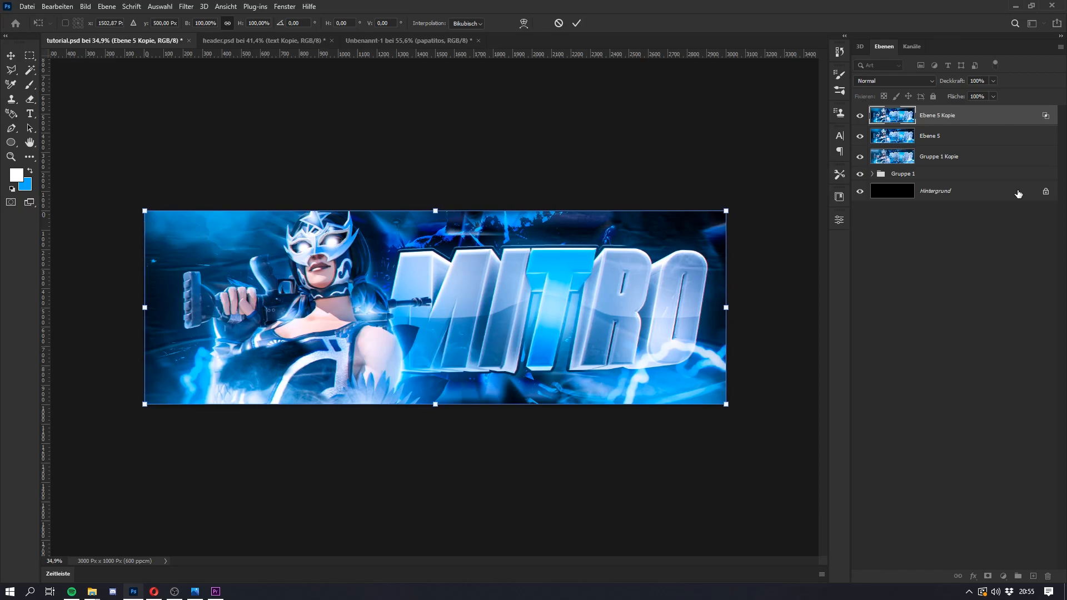
key("Return")
Step: Duplicate the Ebene 5 and Ebene 5 Kopie layers together and merge the duplicates into one layer
scroll(453, 328, "down", 2)
scroll(461, 329, "up", 5)
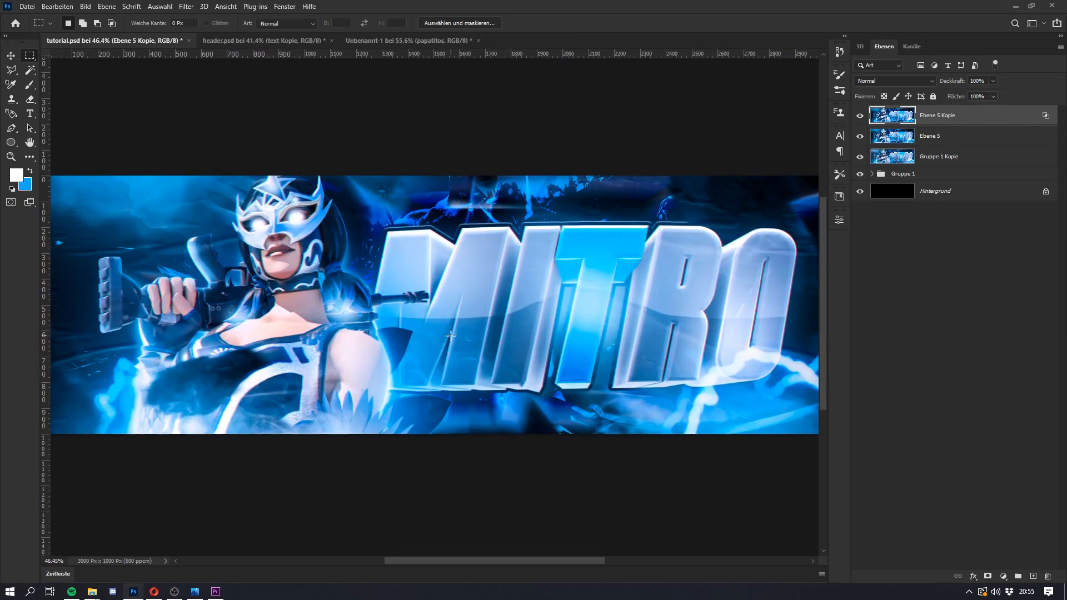
scroll(479, 331, "down", 2)
key("super")
left_click(948, 141, "ctrl")
key("ctrl+j")
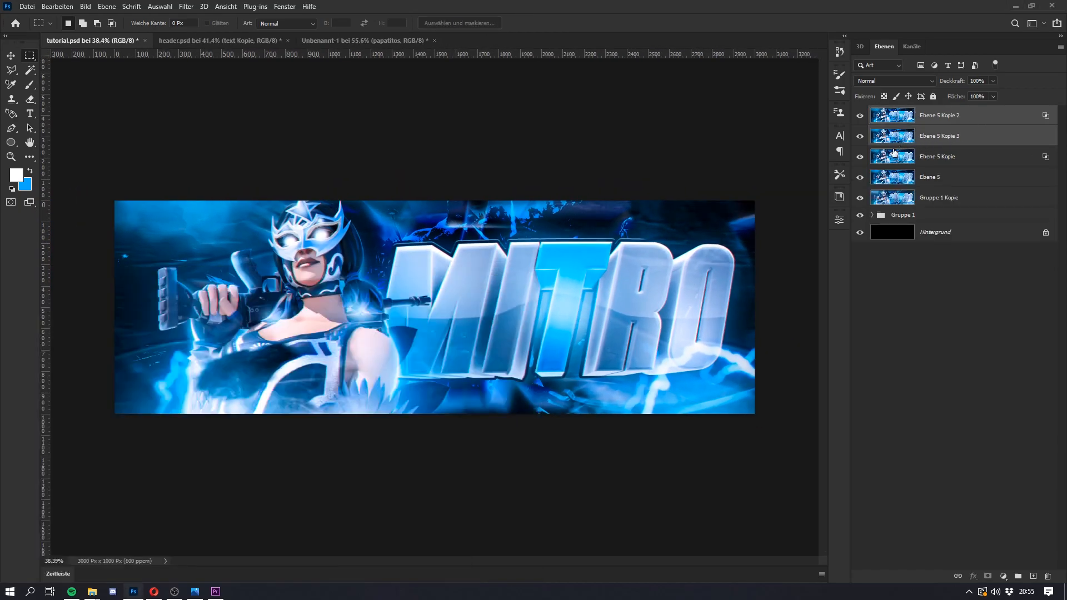
key("ctrl+e")
Step: Apply a Gaussian blur with a 7.8 px radius to the merged Ebene 5 Kopie 2 layer
left_click(186, 6)
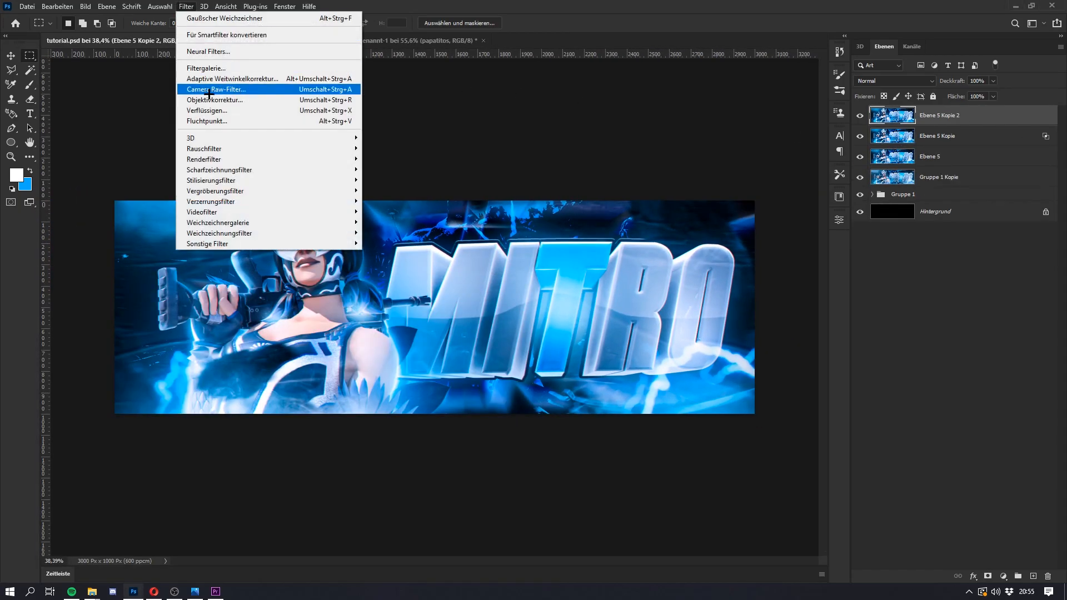
mouse_move(219, 233)
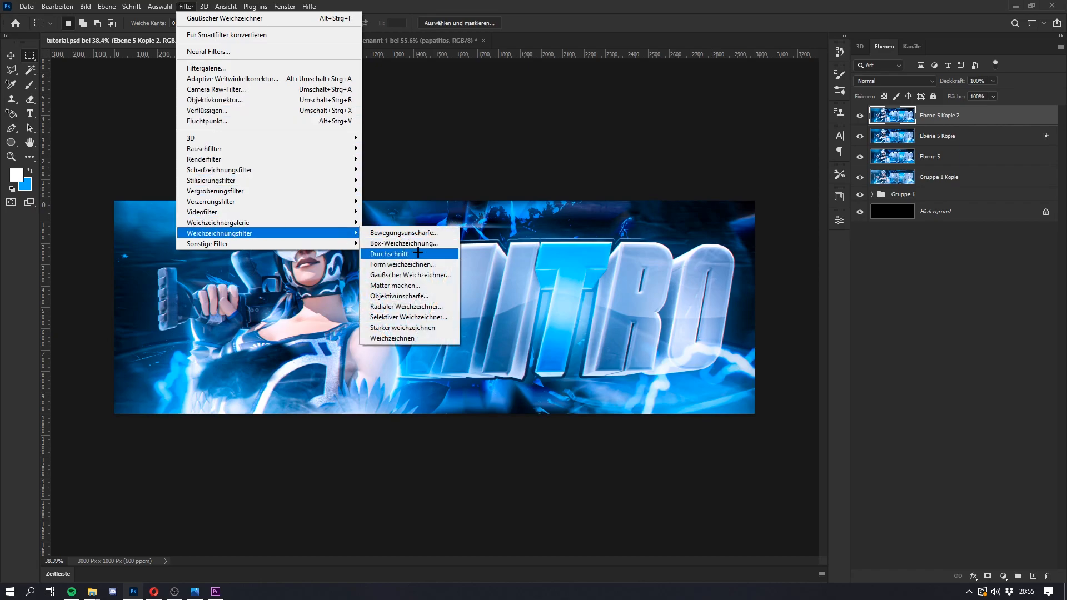
left_click(411, 276)
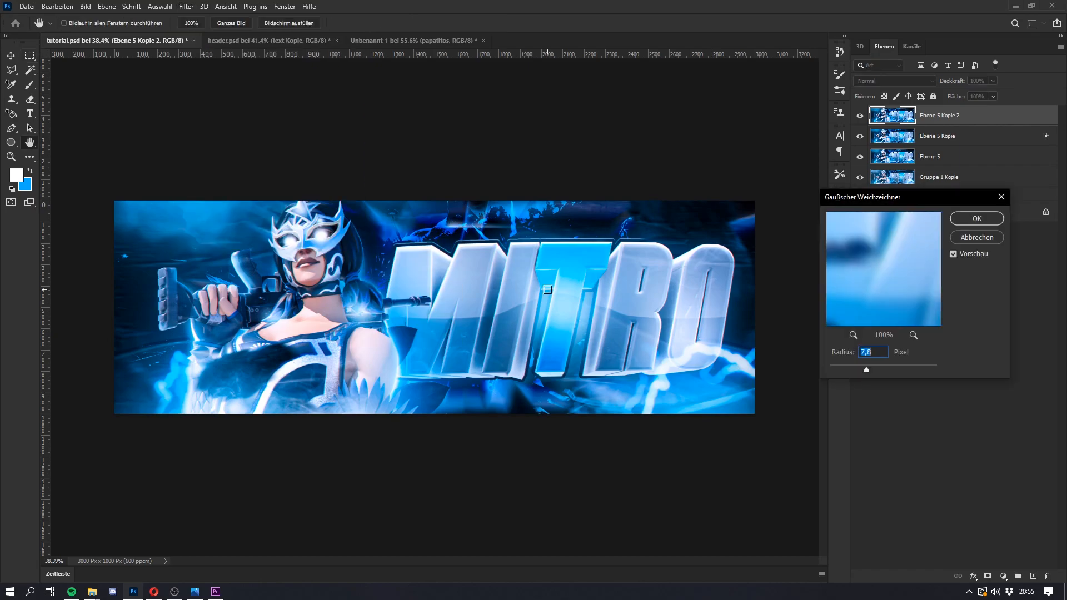
left_click(978, 218)
Step: Set the blurred Ebene 5 Kopie 2 layer to the Aufhellen blend mode at 40% opacity
left_click(894, 82)
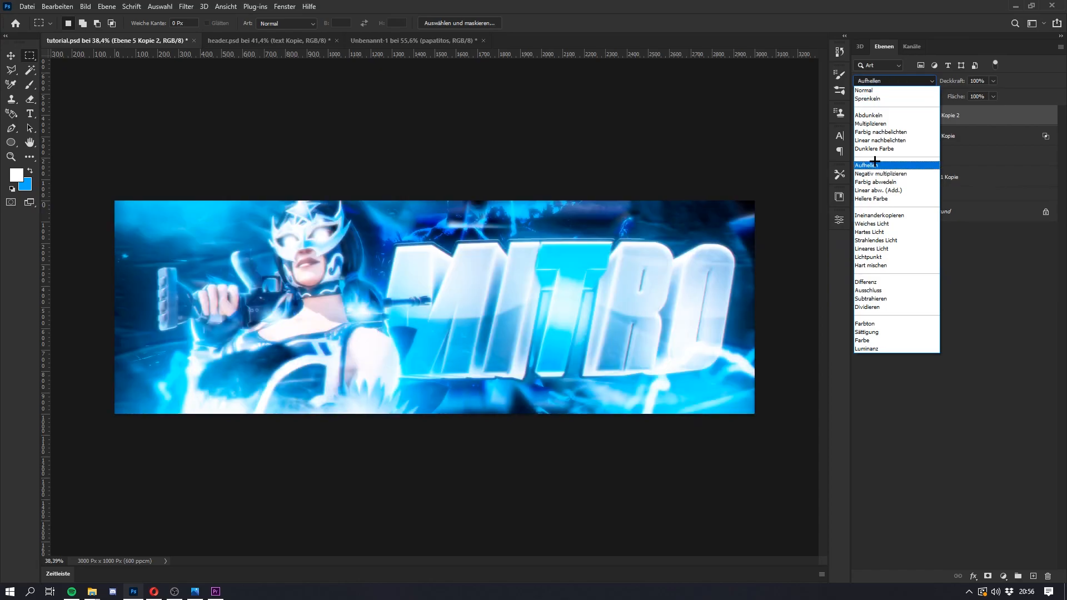
left_click(881, 165)
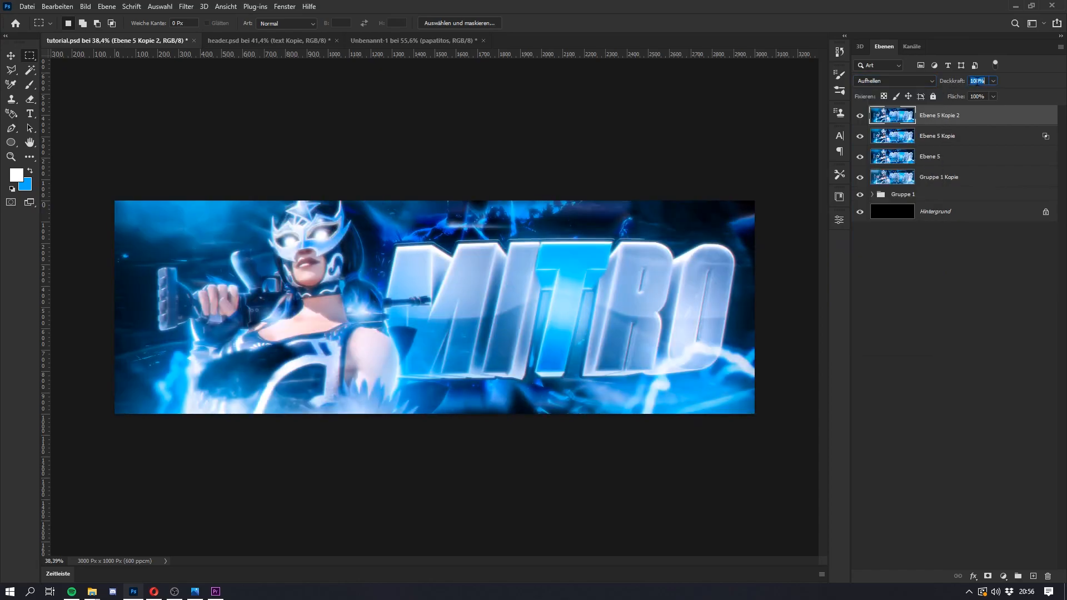
type("40")
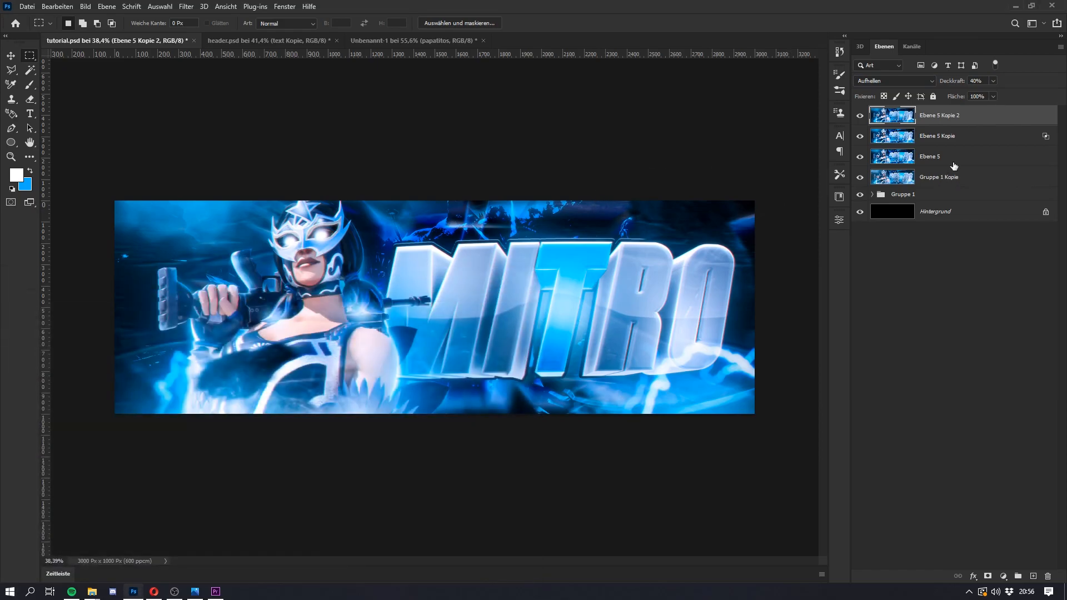
Step: Duplicate the Ebene 5 layers and merge the duplicates into one layer at the top of the stack
left_click(953, 163, "shift")
key("ctrl+j")
key("ctrl+e")
Step: Apply a Radialer Weichzeichner to Ebene 5 Kopie 3 with strength 73, method Strahlenförmig and quality Sehr gut
left_click(185, 6)
mouse_move(311, 233)
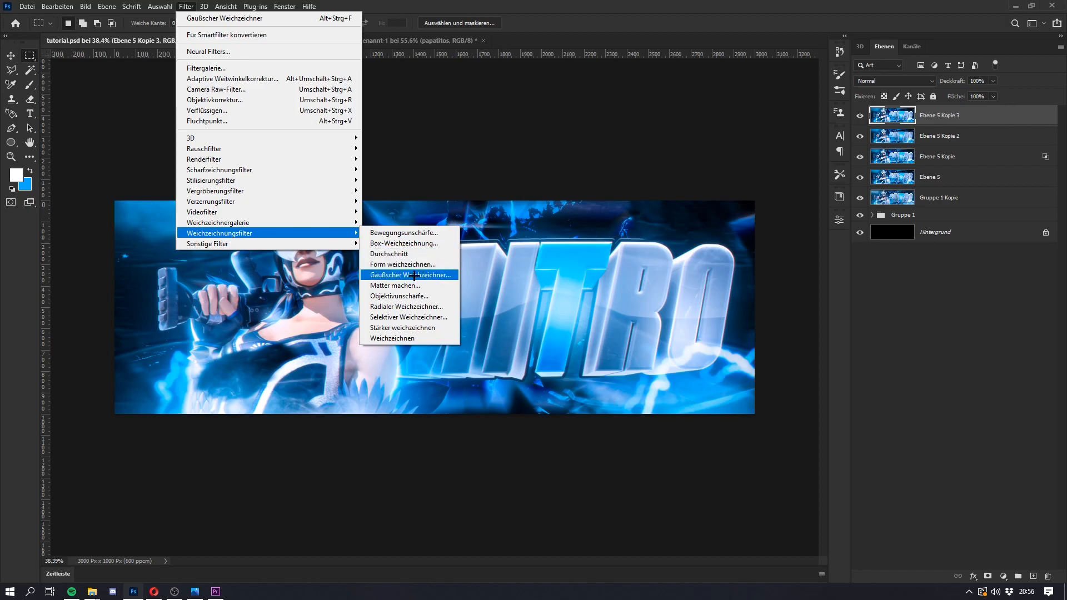
left_click(406, 306)
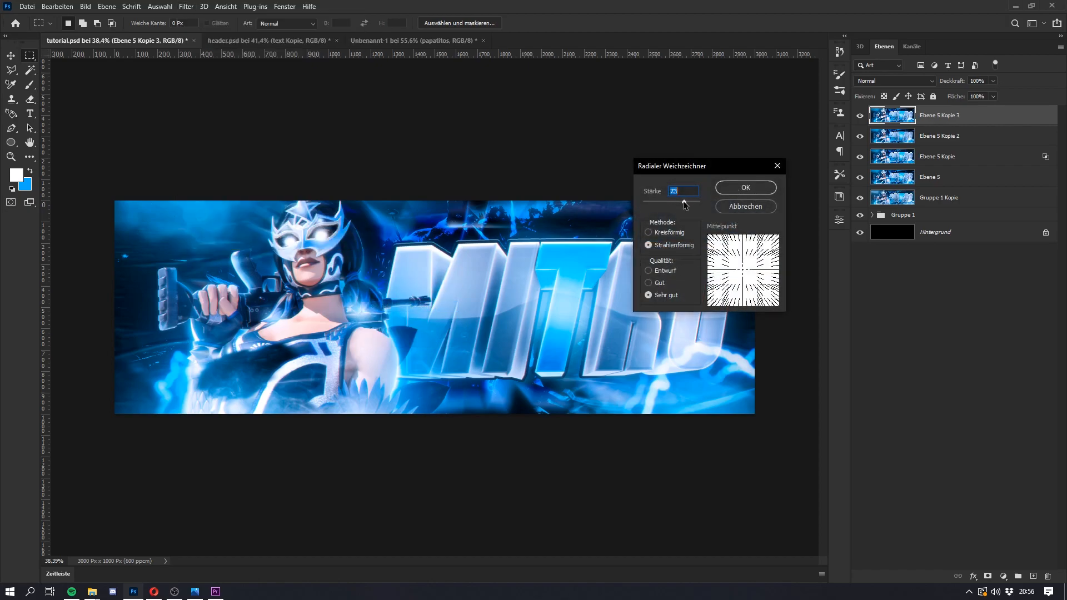
left_click(743, 188)
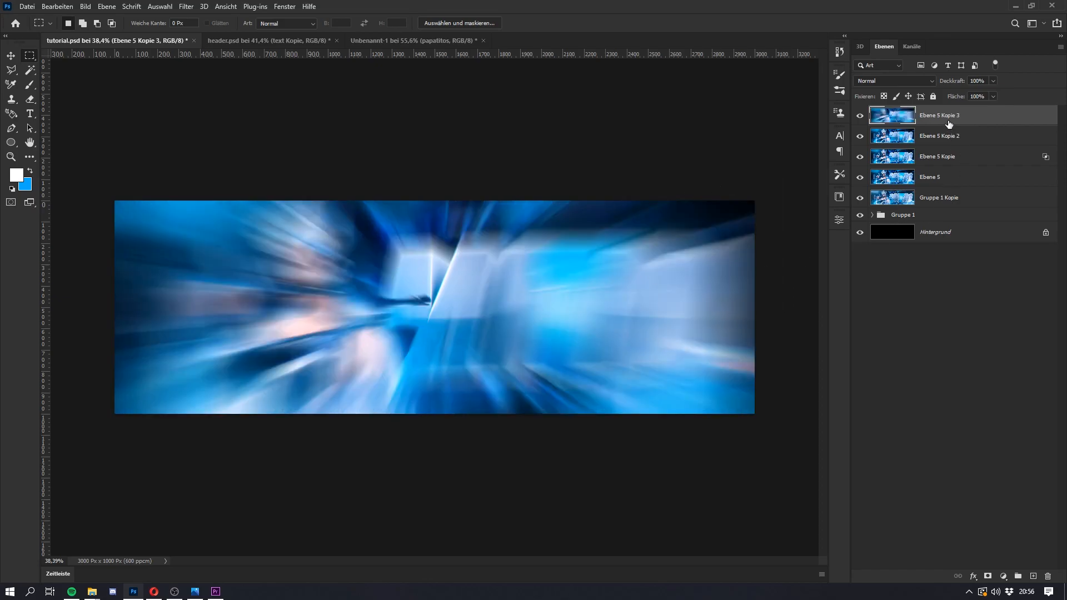
Step: Add a layer mask to Ebene 5 Kopie 3 and paint black over the character and text, leaving the radial blur only along the edges
scroll(334, 257, "down", 4)
scroll(333, 258, "up", 4)
scroll(248, 255, "down", 3)
scroll(248, 255, "up", 3)
left_click(988, 576)
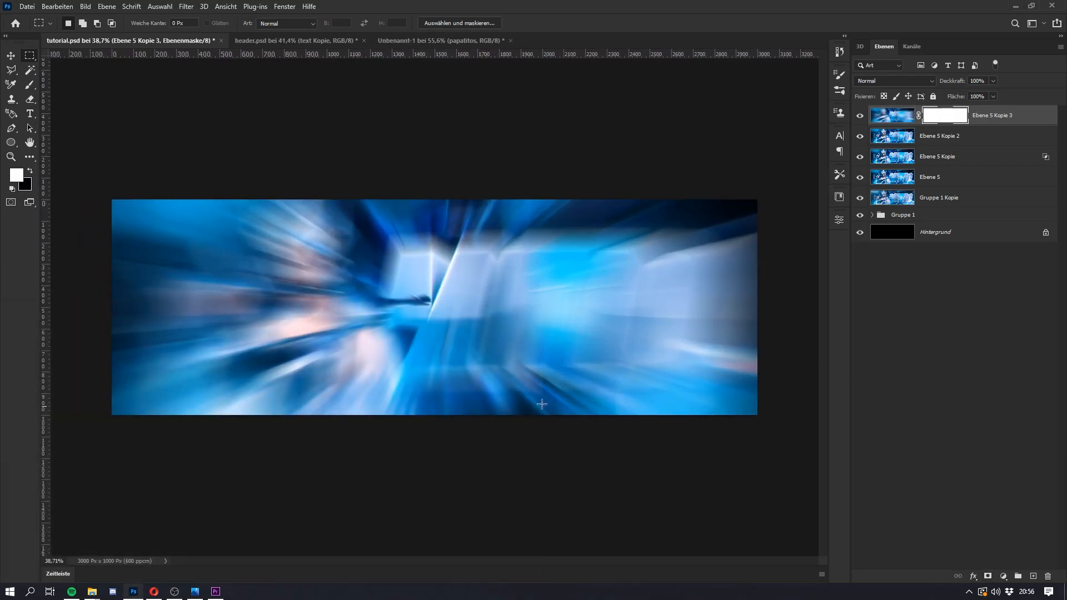
key("b")
left_click_drag(286, 334, 440, 338)
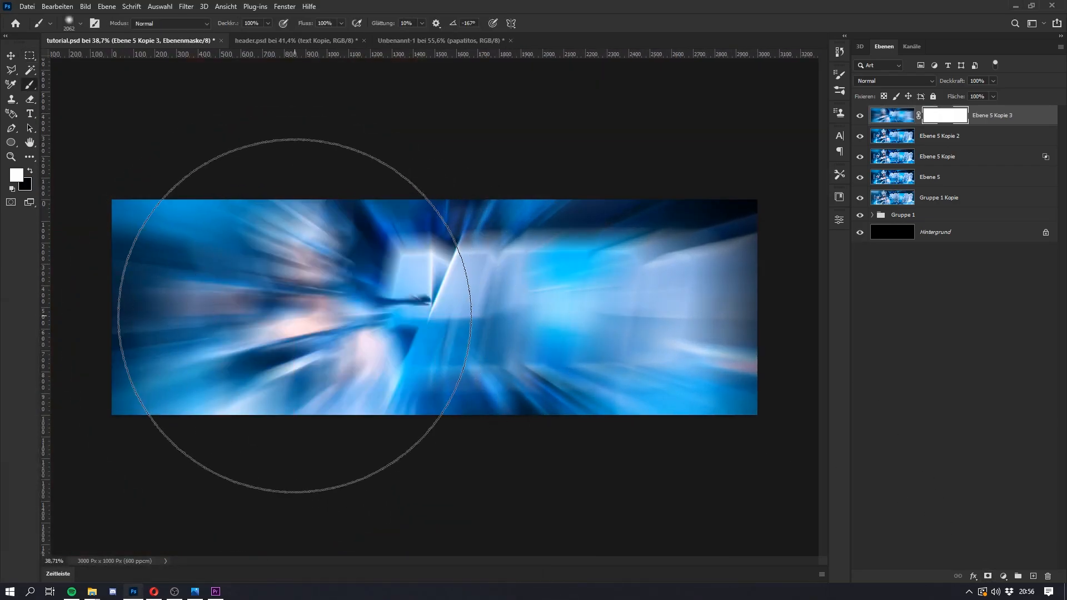
key("x")
left_click(294, 316)
left_click(561, 315)
left_click_drag(562, 315, 697, 314)
left_click_drag(579, 311, 478, 300)
mouse_move(617, 366)
left_mouse_down()
mouse_move(406, 379)
mouse_move(270, 281)
mouse_move(251, 290)
mouse_move(243, 391)
mouse_move(462, 444)
mouse_move(387, 285)
left_mouse_up()
key("super")
left_click_drag(649, 277, 601, 276)
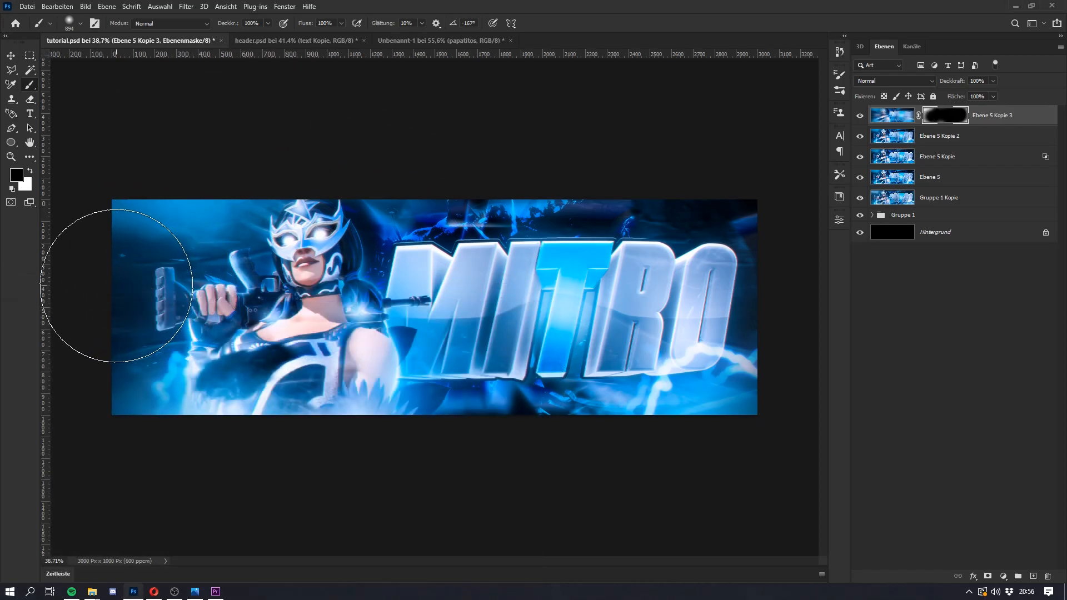
key("x")
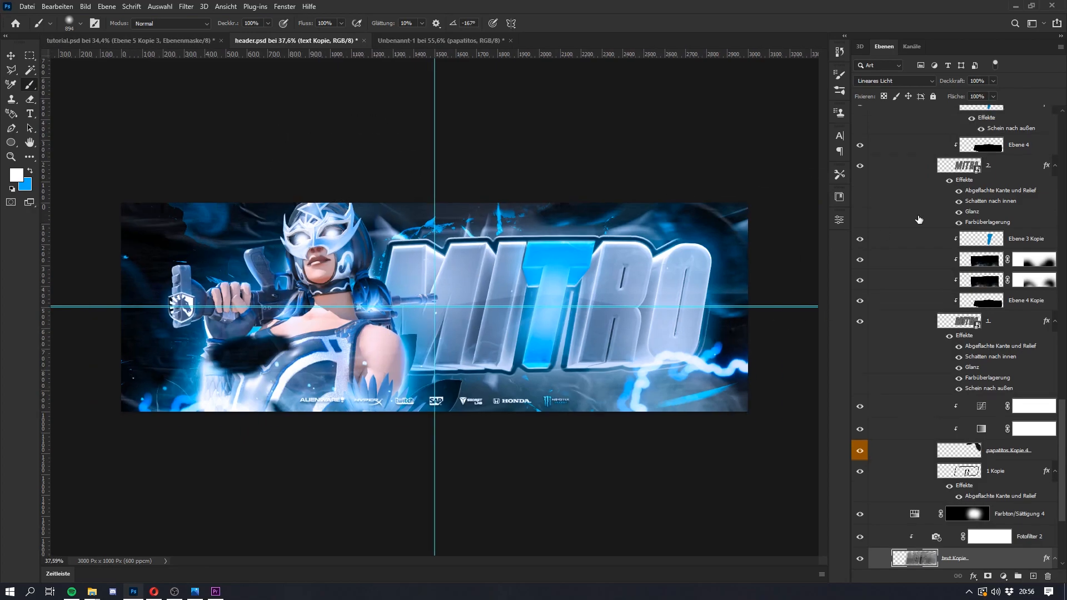
Step: Compare the banner with the finished header.psd and its upper layers, and return to tutorial.psd
scroll(919, 219, "up", 10)
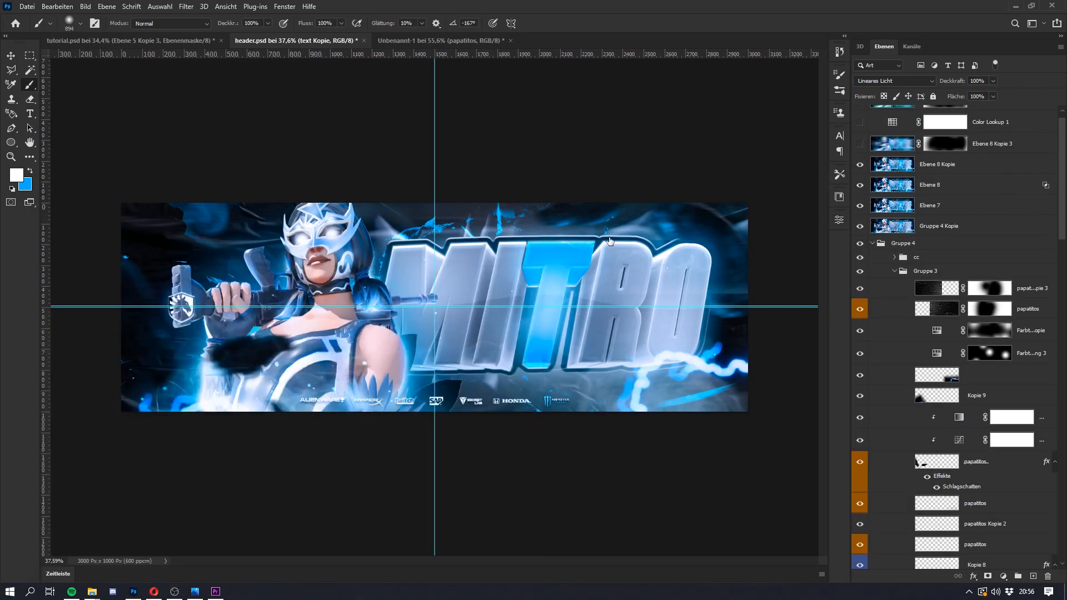
left_click(148, 40)
left_click(294, 41)
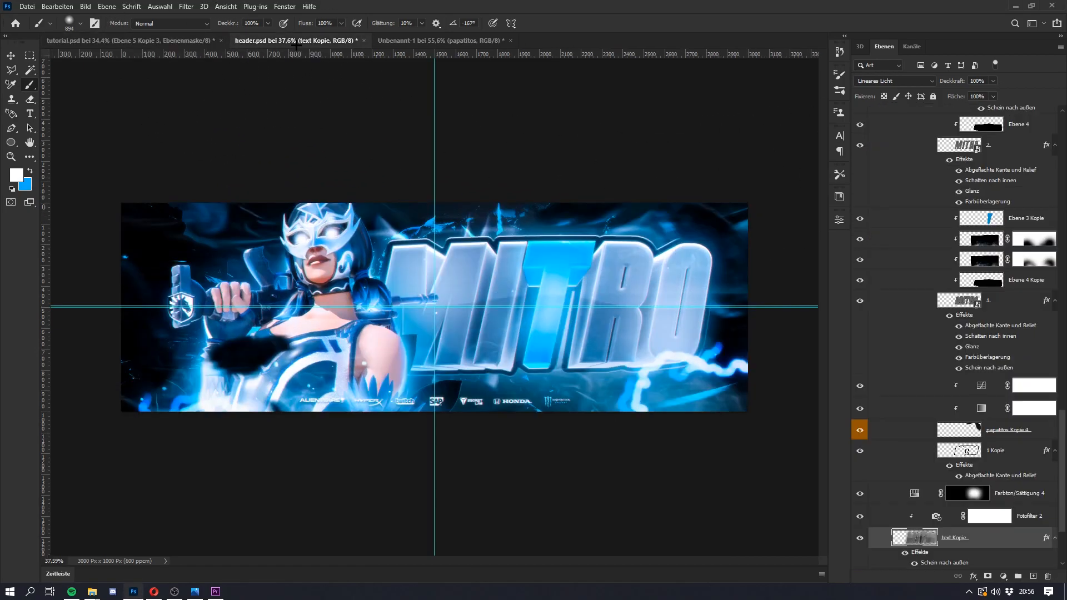
left_click(105, 40)
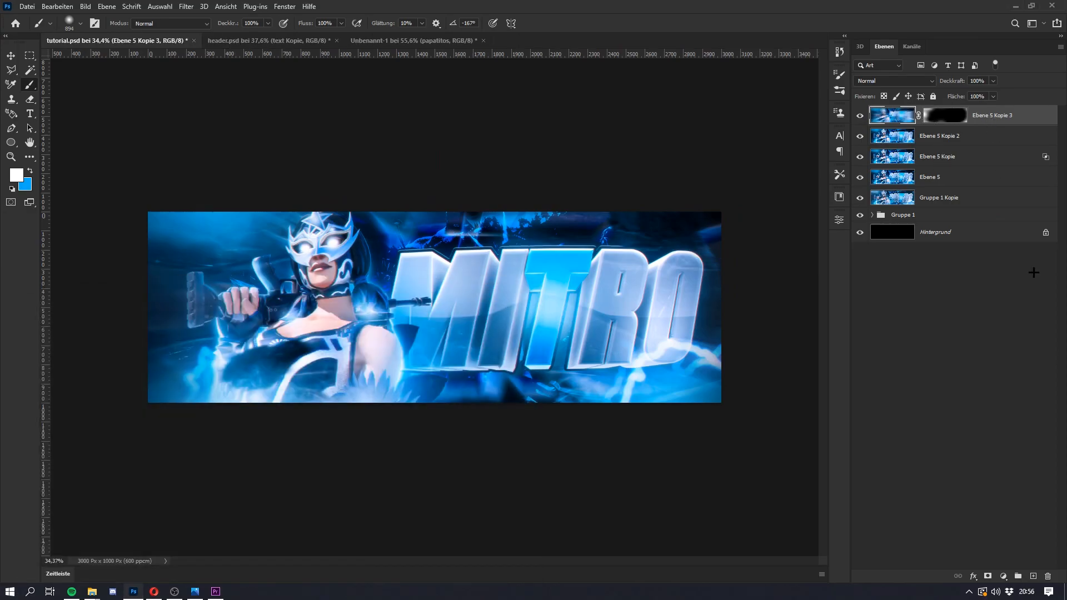
Step: Create a new empty layer at the top of the stack and set the foreground color to black (000000)
left_click(1033, 576)
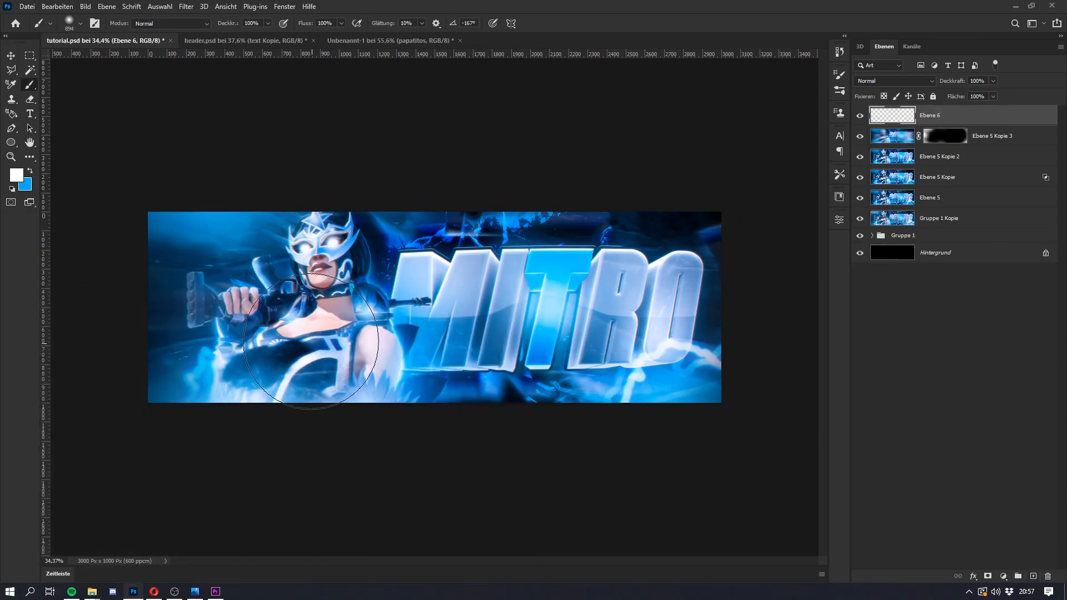
left_click(16, 175)
left_click_drag(729, 269, 849, 280)
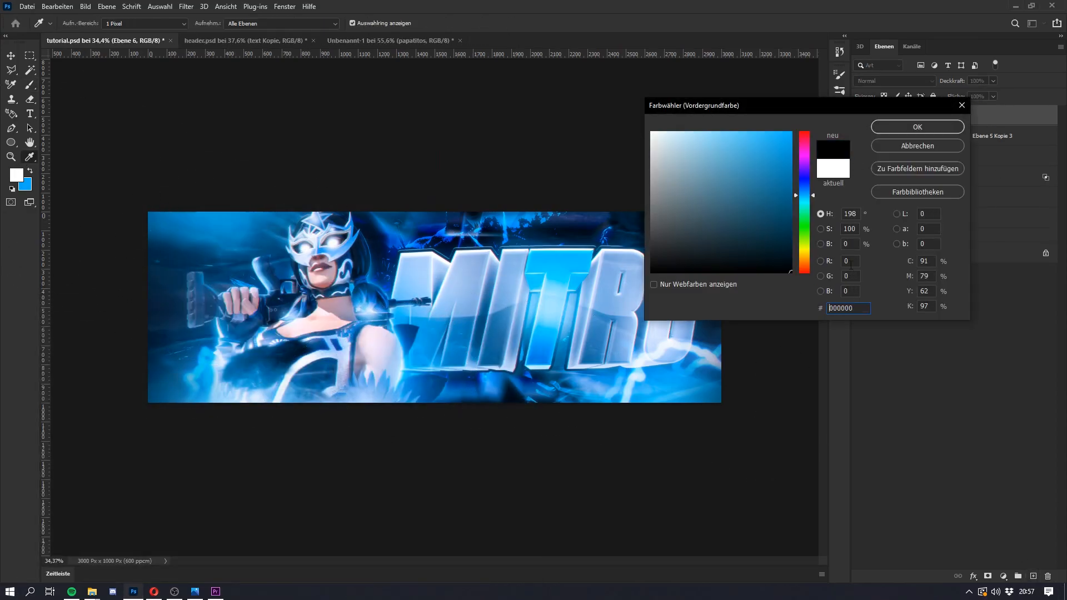
left_click(906, 131)
key("b")
Step: Paint a soft black vignette around the banner's outer edges on Ebene 6 with a large brush
scroll(234, 314, "down", 2)
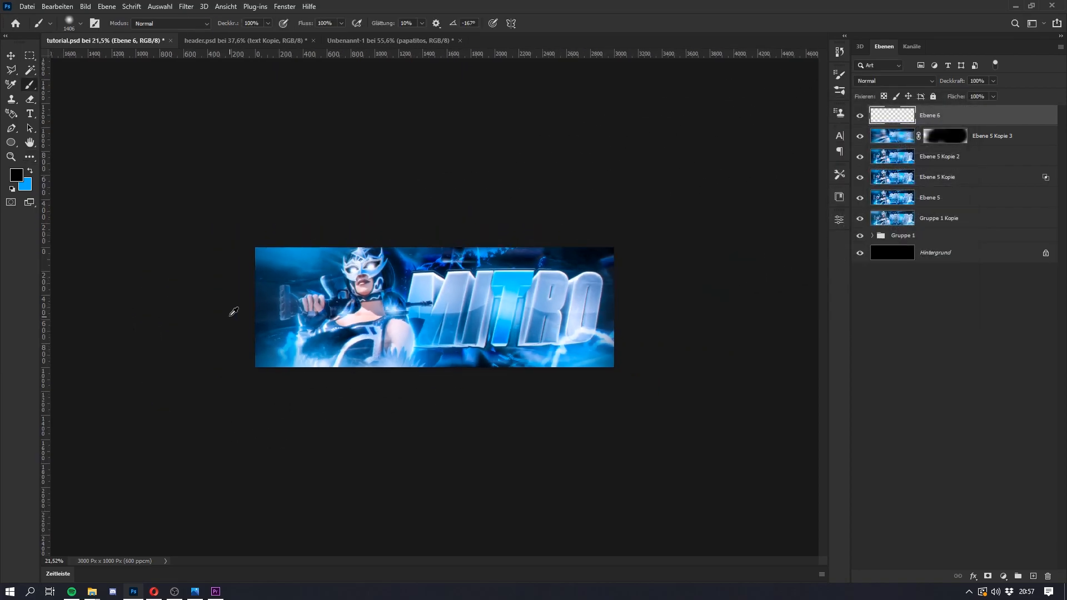
left_click(283, 446)
left_click(308, 424)
key("super")
left_click_drag(282, 322, 298, 332)
left_click(195, 345)
left_click(183, 231)
left_click(216, 186)
key("e")
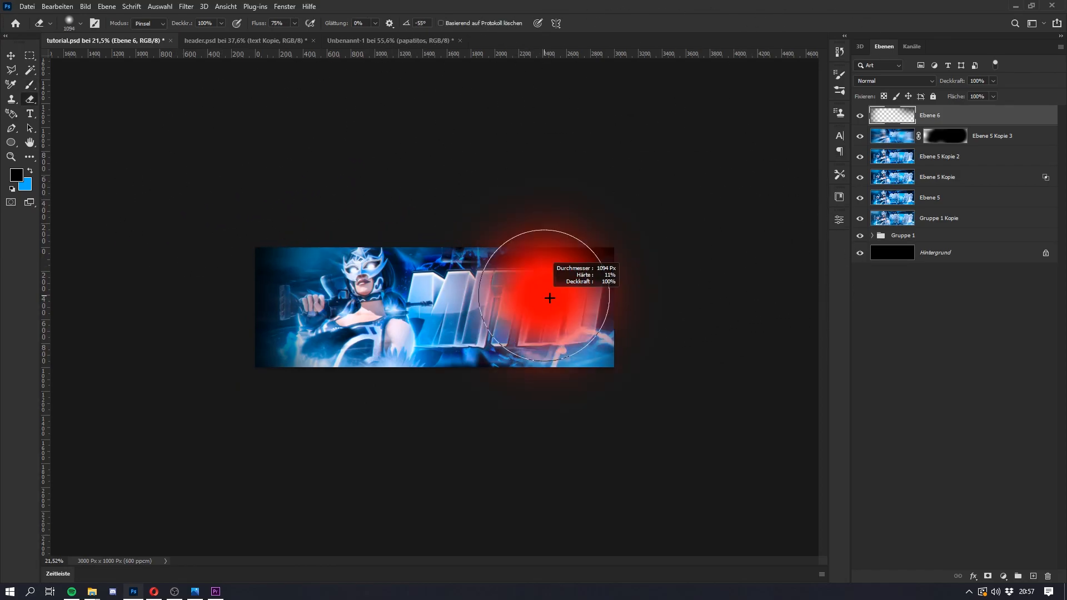
key("b")
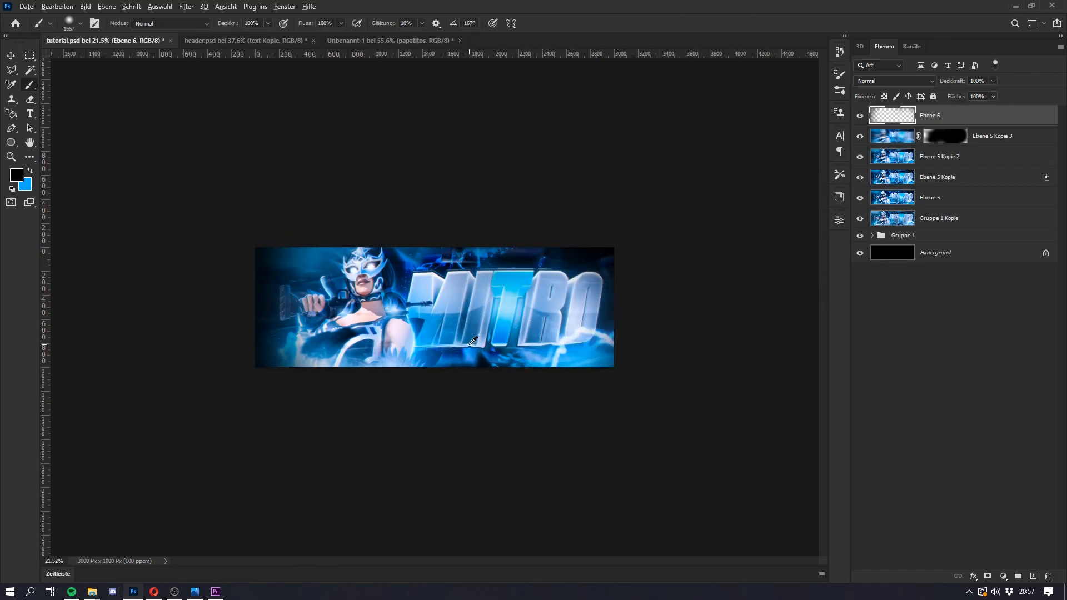
left_click_drag(423, 472, 667, 445)
left_click(661, 431)
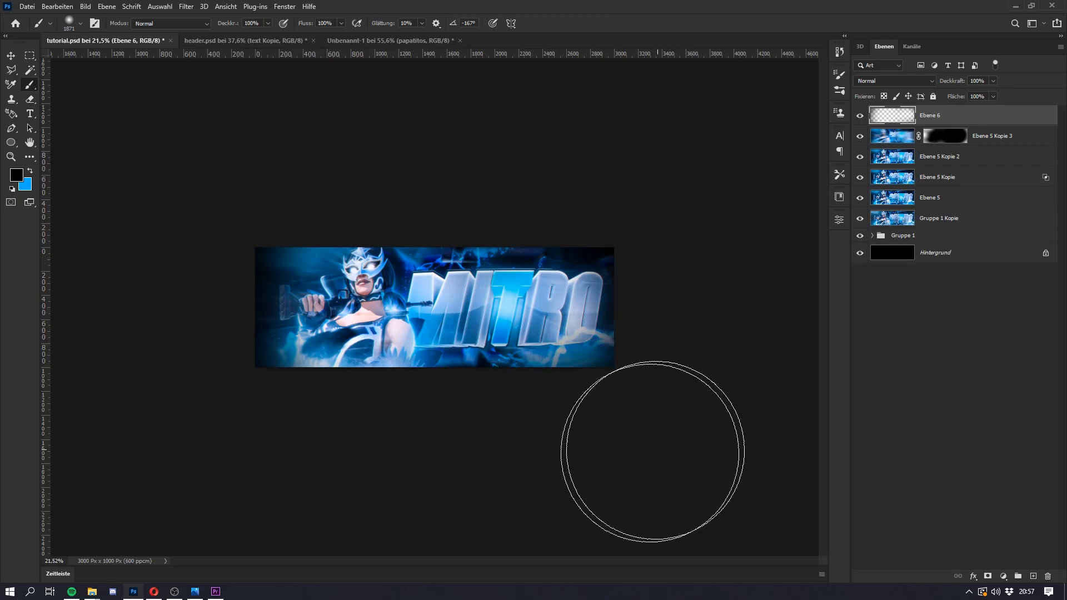
Step: Erase the black shading from Ebene 6 over the character and the MITRO text with a large soft eraser
key("e")
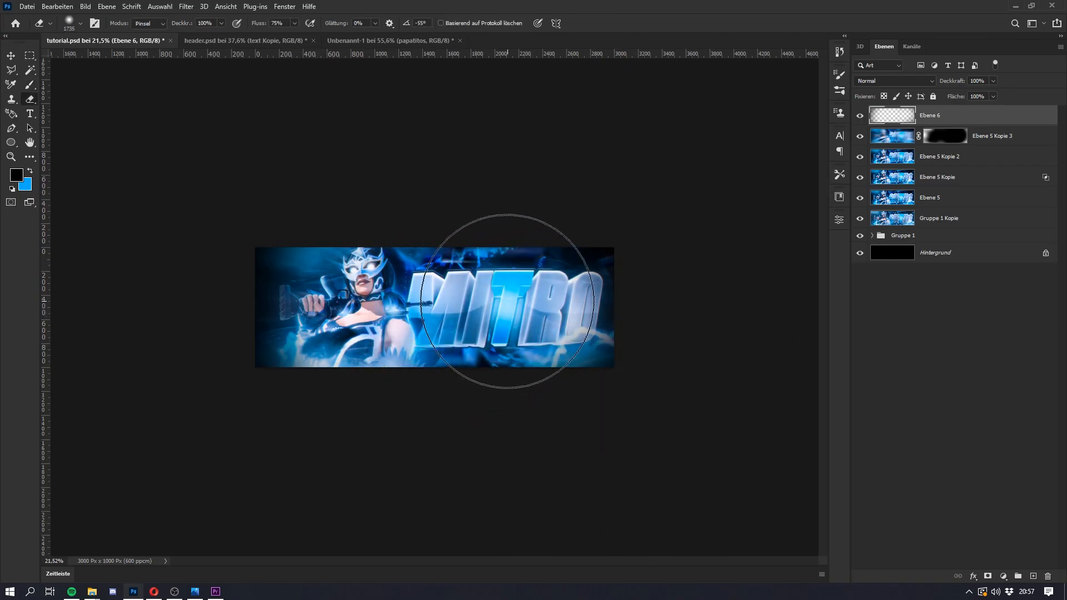
left_click_drag(313, 309, 286, 309)
left_click(294, 309)
left_click(558, 302)
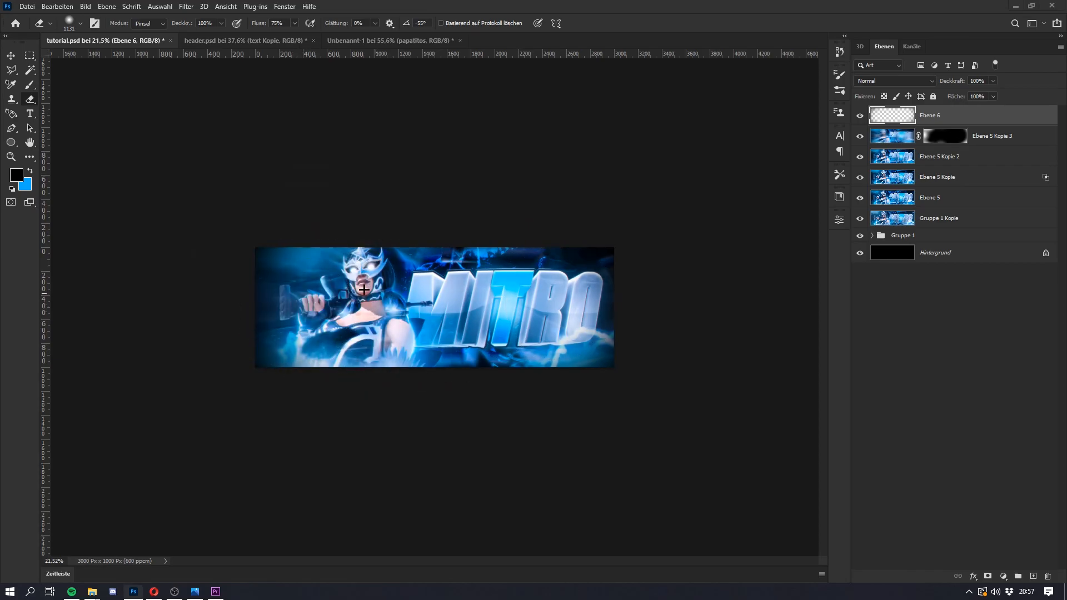
scroll(386, 325, "up", 5)
key("super")
key("super")
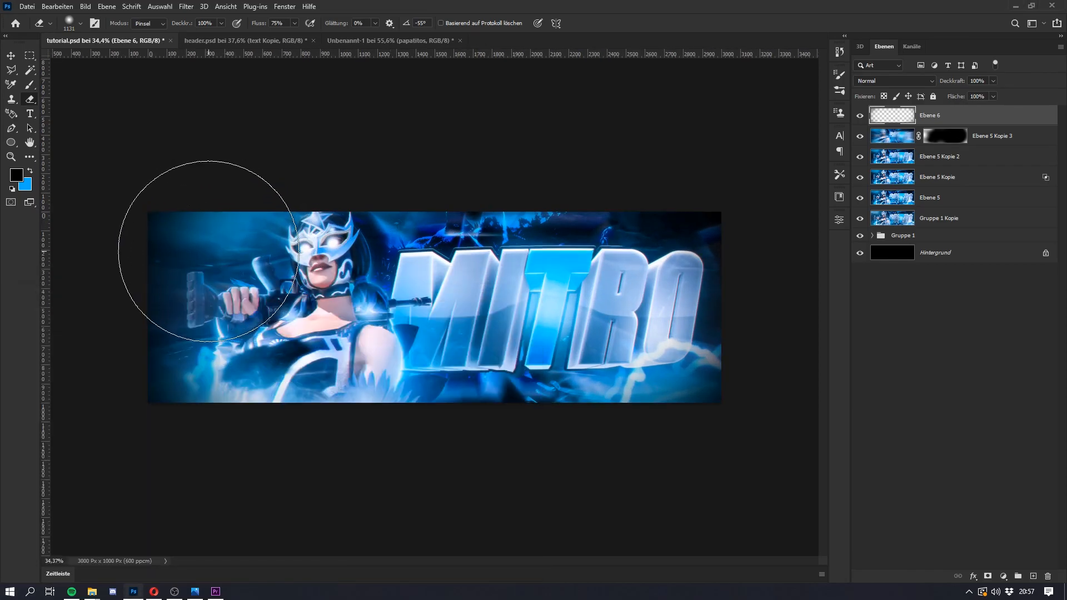
left_click(208, 251)
left_click(225, 346)
Step: Darken the banner's outer edges further on Ebene 6 with a soft black brush about 4700 px wide
key("b")
scroll(294, 345, "down", 6)
left_click_drag(288, 314, 406, 316)
scroll(343, 365, "down", 8)
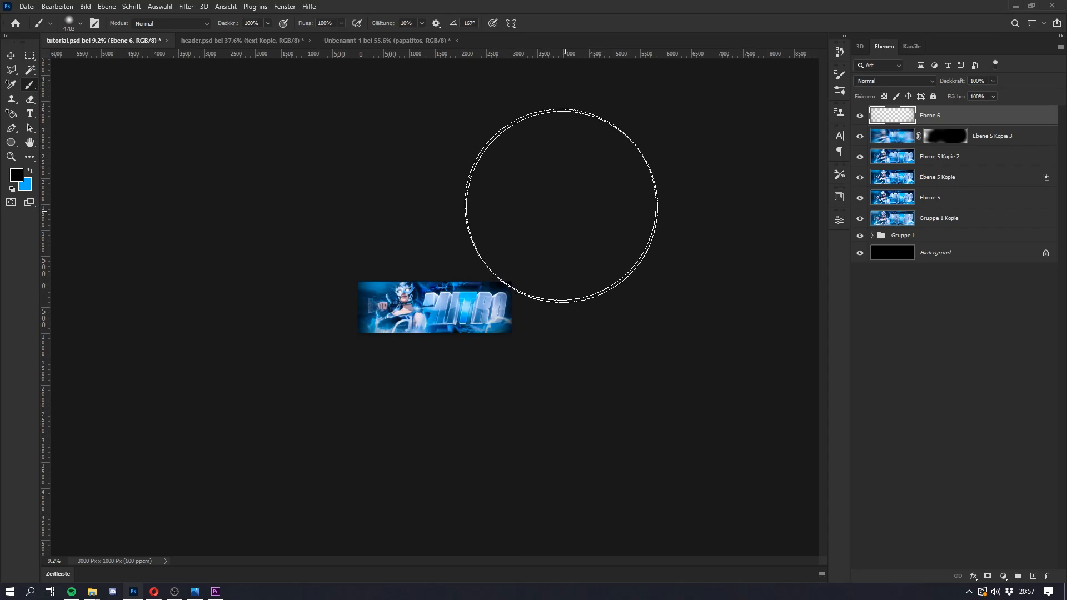
Step: Set the opacity of the Ebene 6 vignette layer to 54%
key("super")
mouse_move(954, 82)
left_mouse_down()
mouse_move(939, 84)
mouse_move(956, 86)
left_mouse_up()
key("super")
key("super")
scroll(430, 307, "up", 3)
key("super")
key("super")
scroll(429, 307, "up", 2)
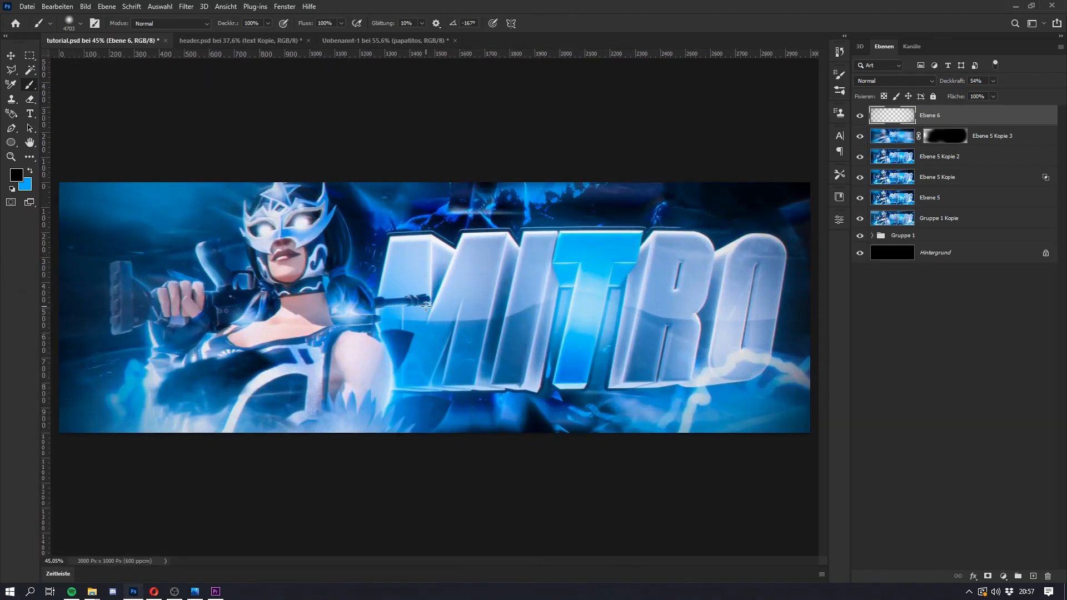
key("super")
key("super")
scroll(430, 307, "down", 1)
key("super")
key("super")
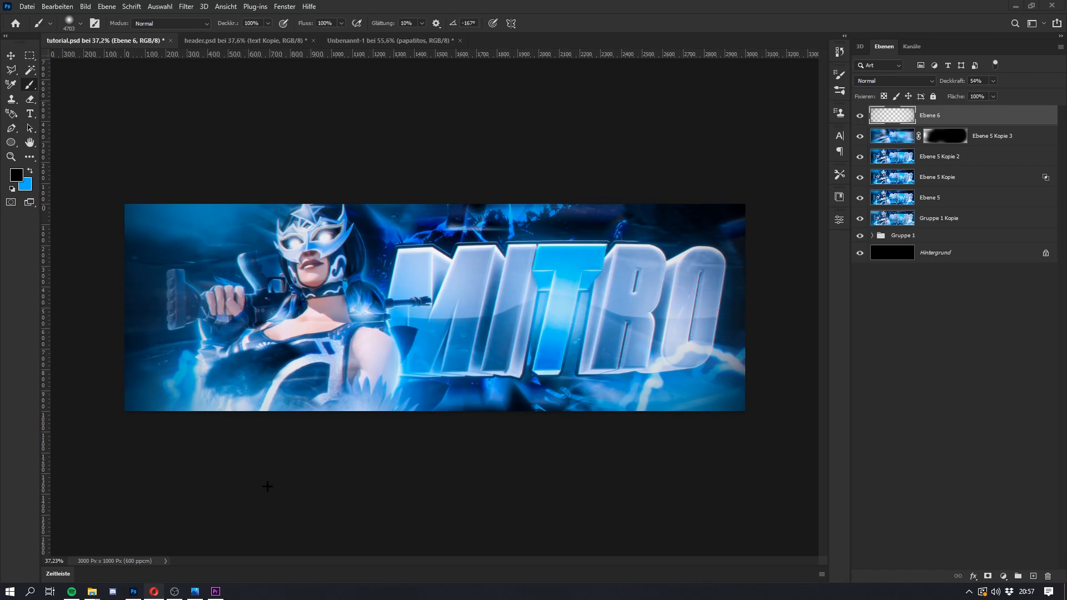
left_click(215, 593)
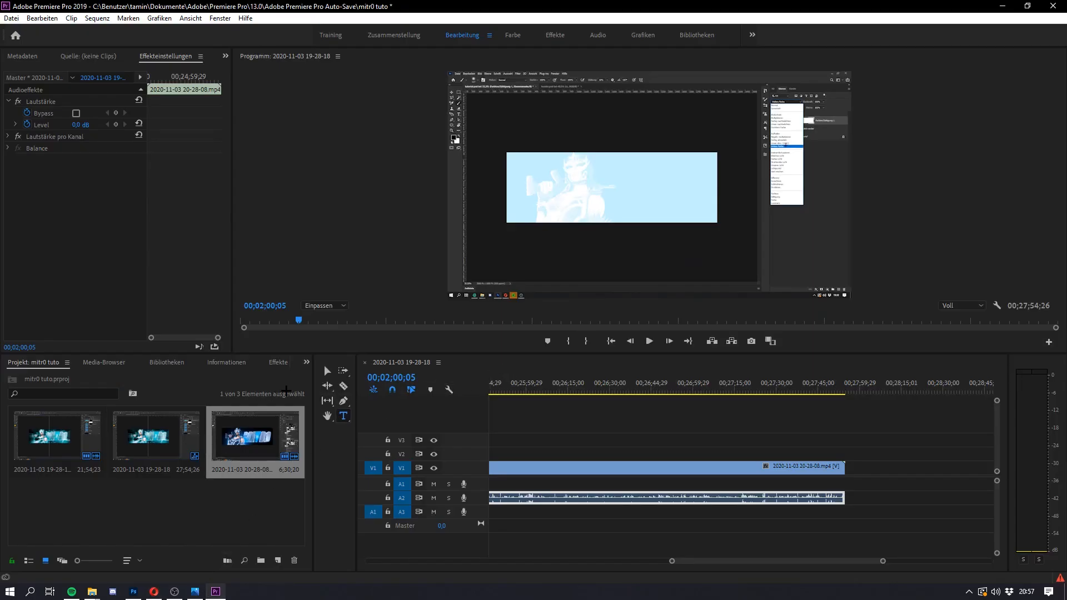
left_click(1002, 6)
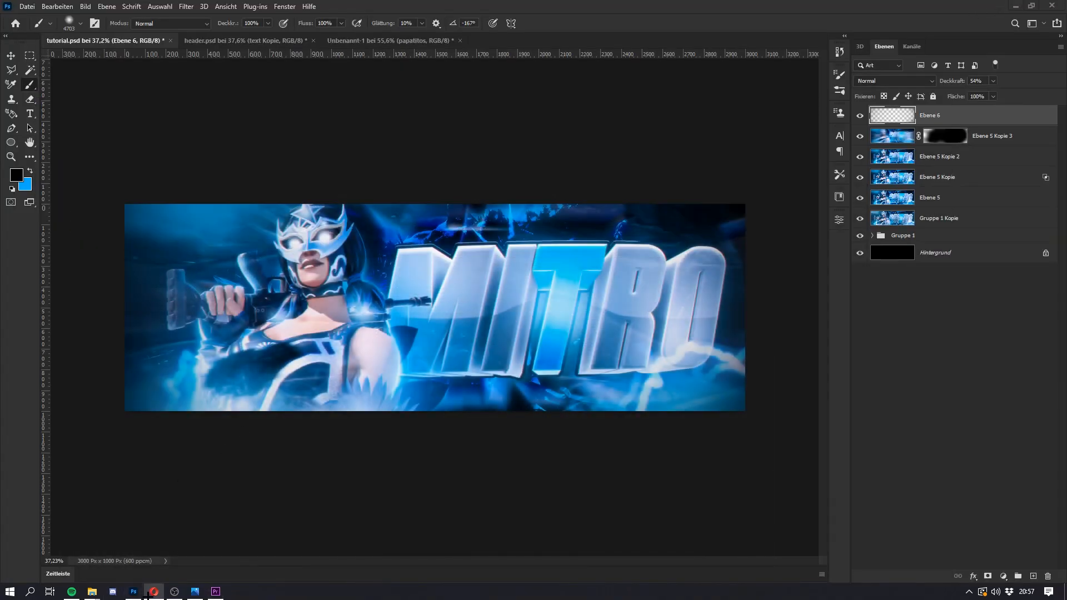